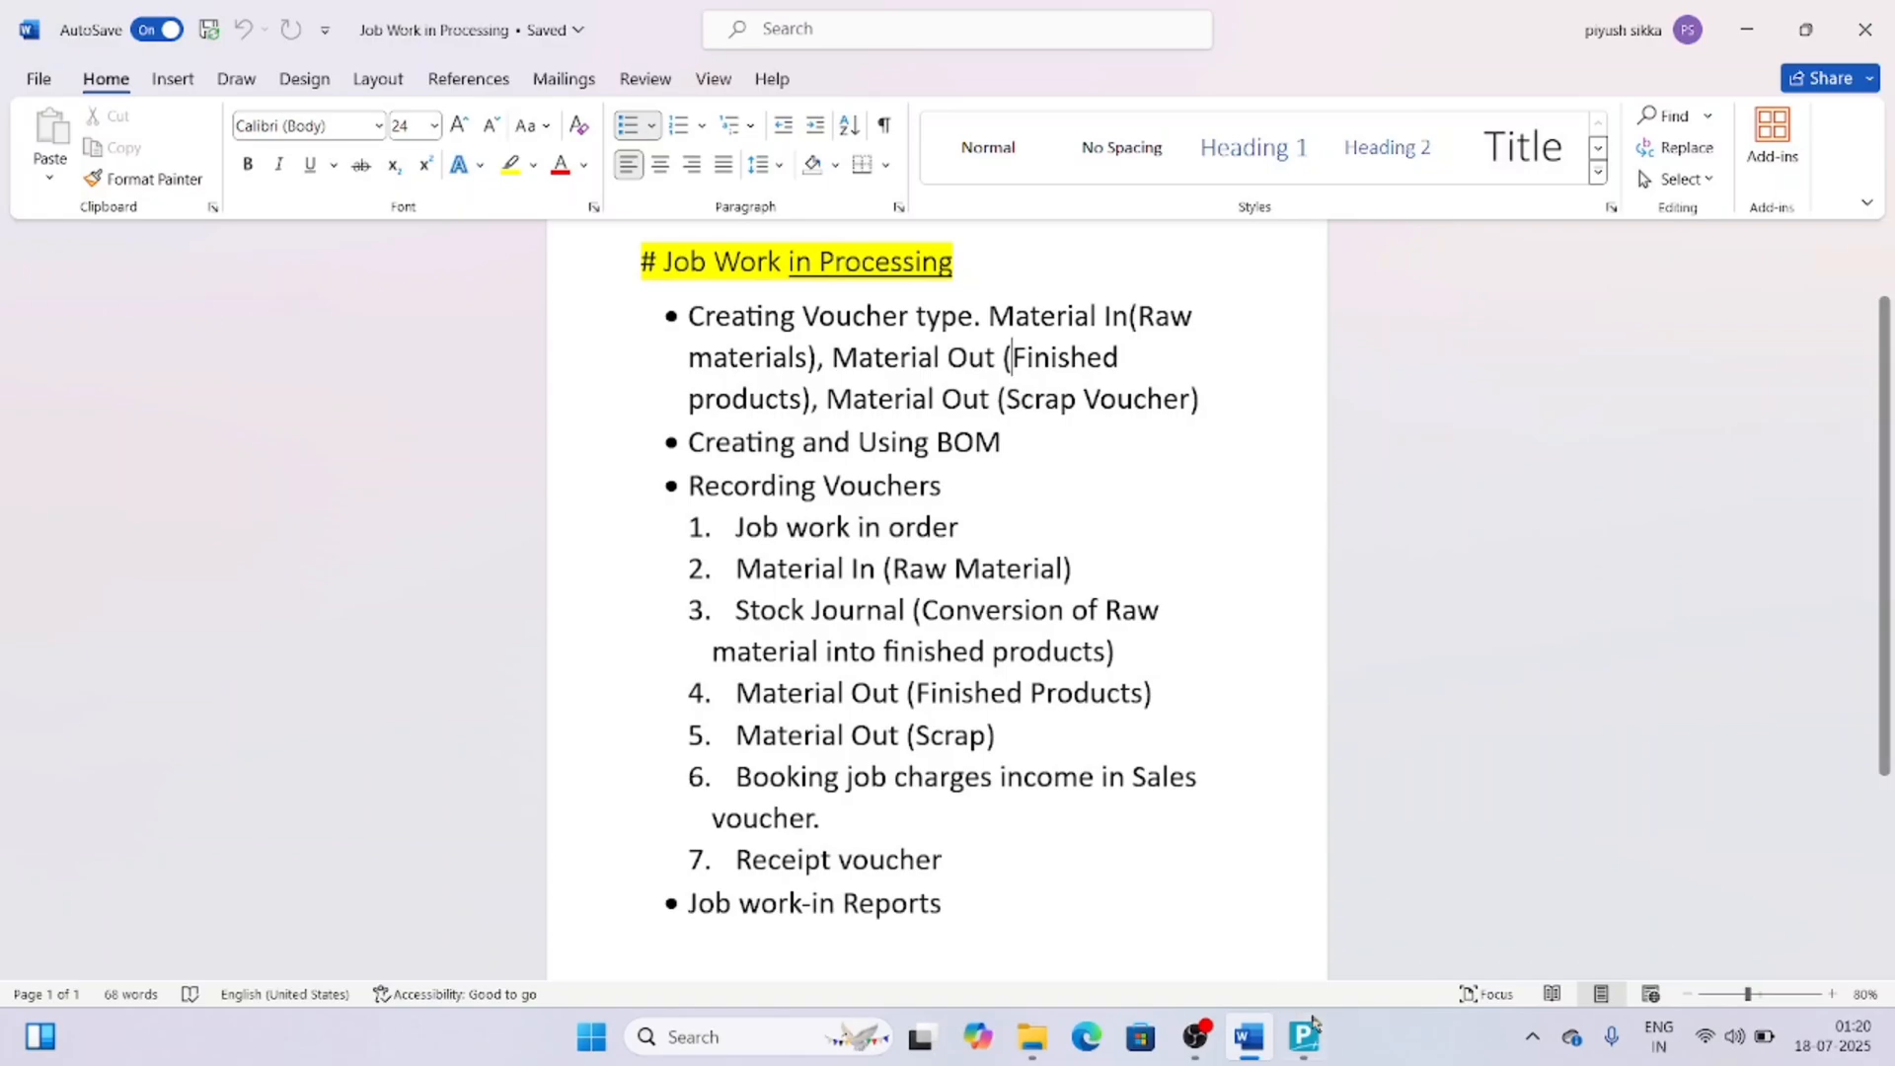
Switch to TallyPrime and open the creation form for a new voucher type.
mouse_move(1305, 1039)
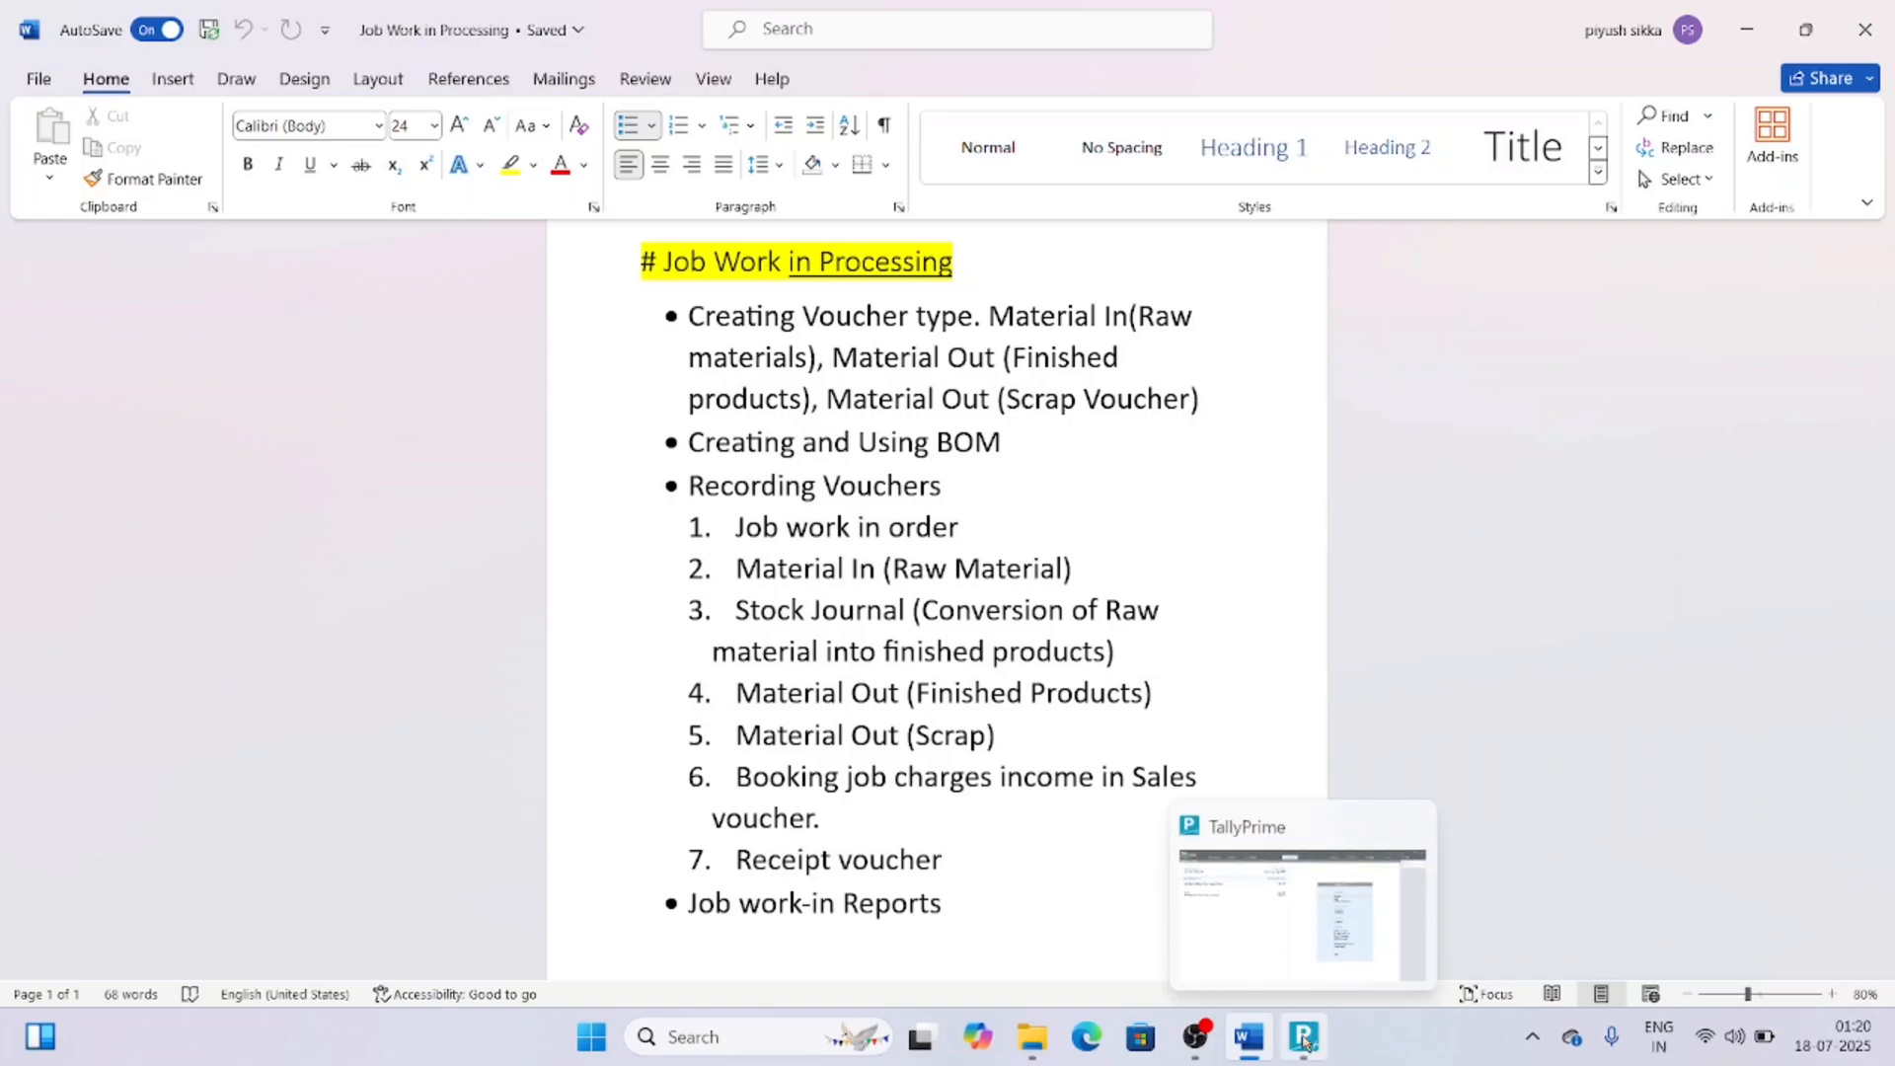
left_click(1283, 963)
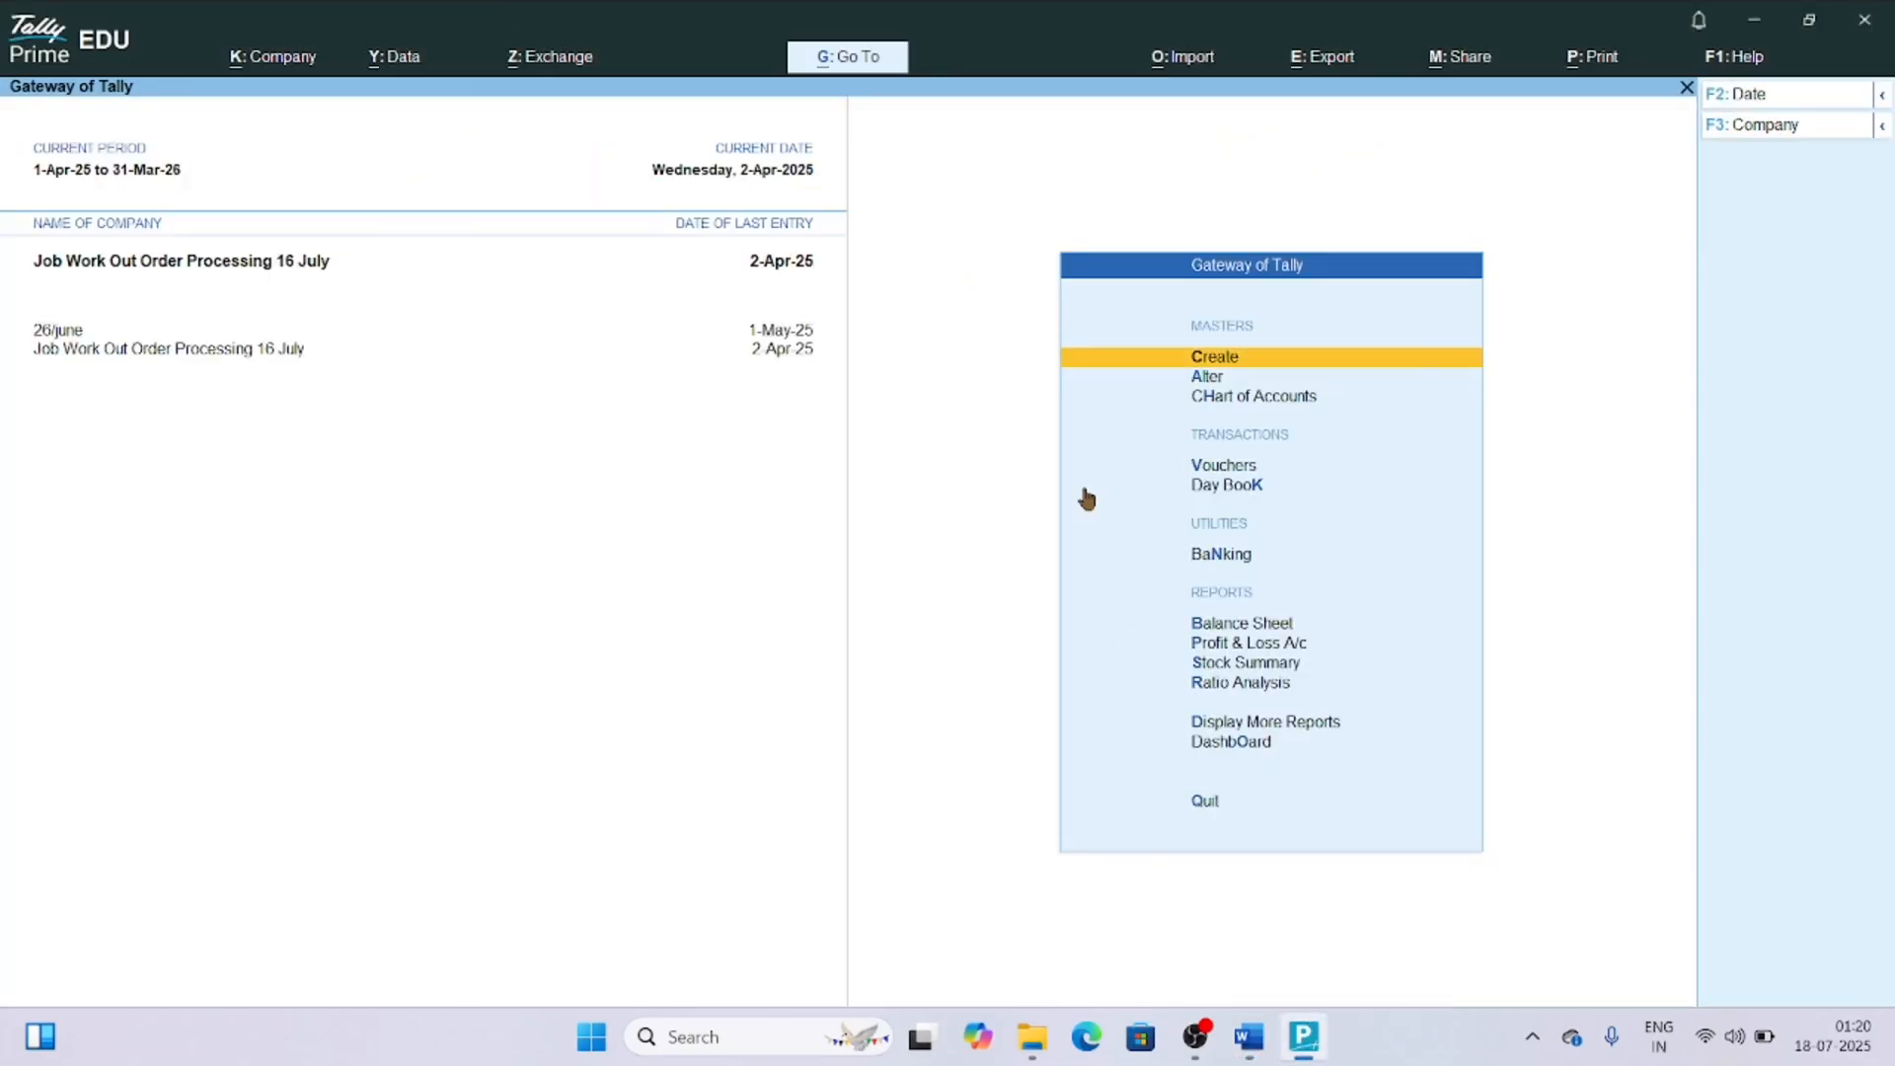
key("Return")
key("Down")
key("Down")
key("Down")
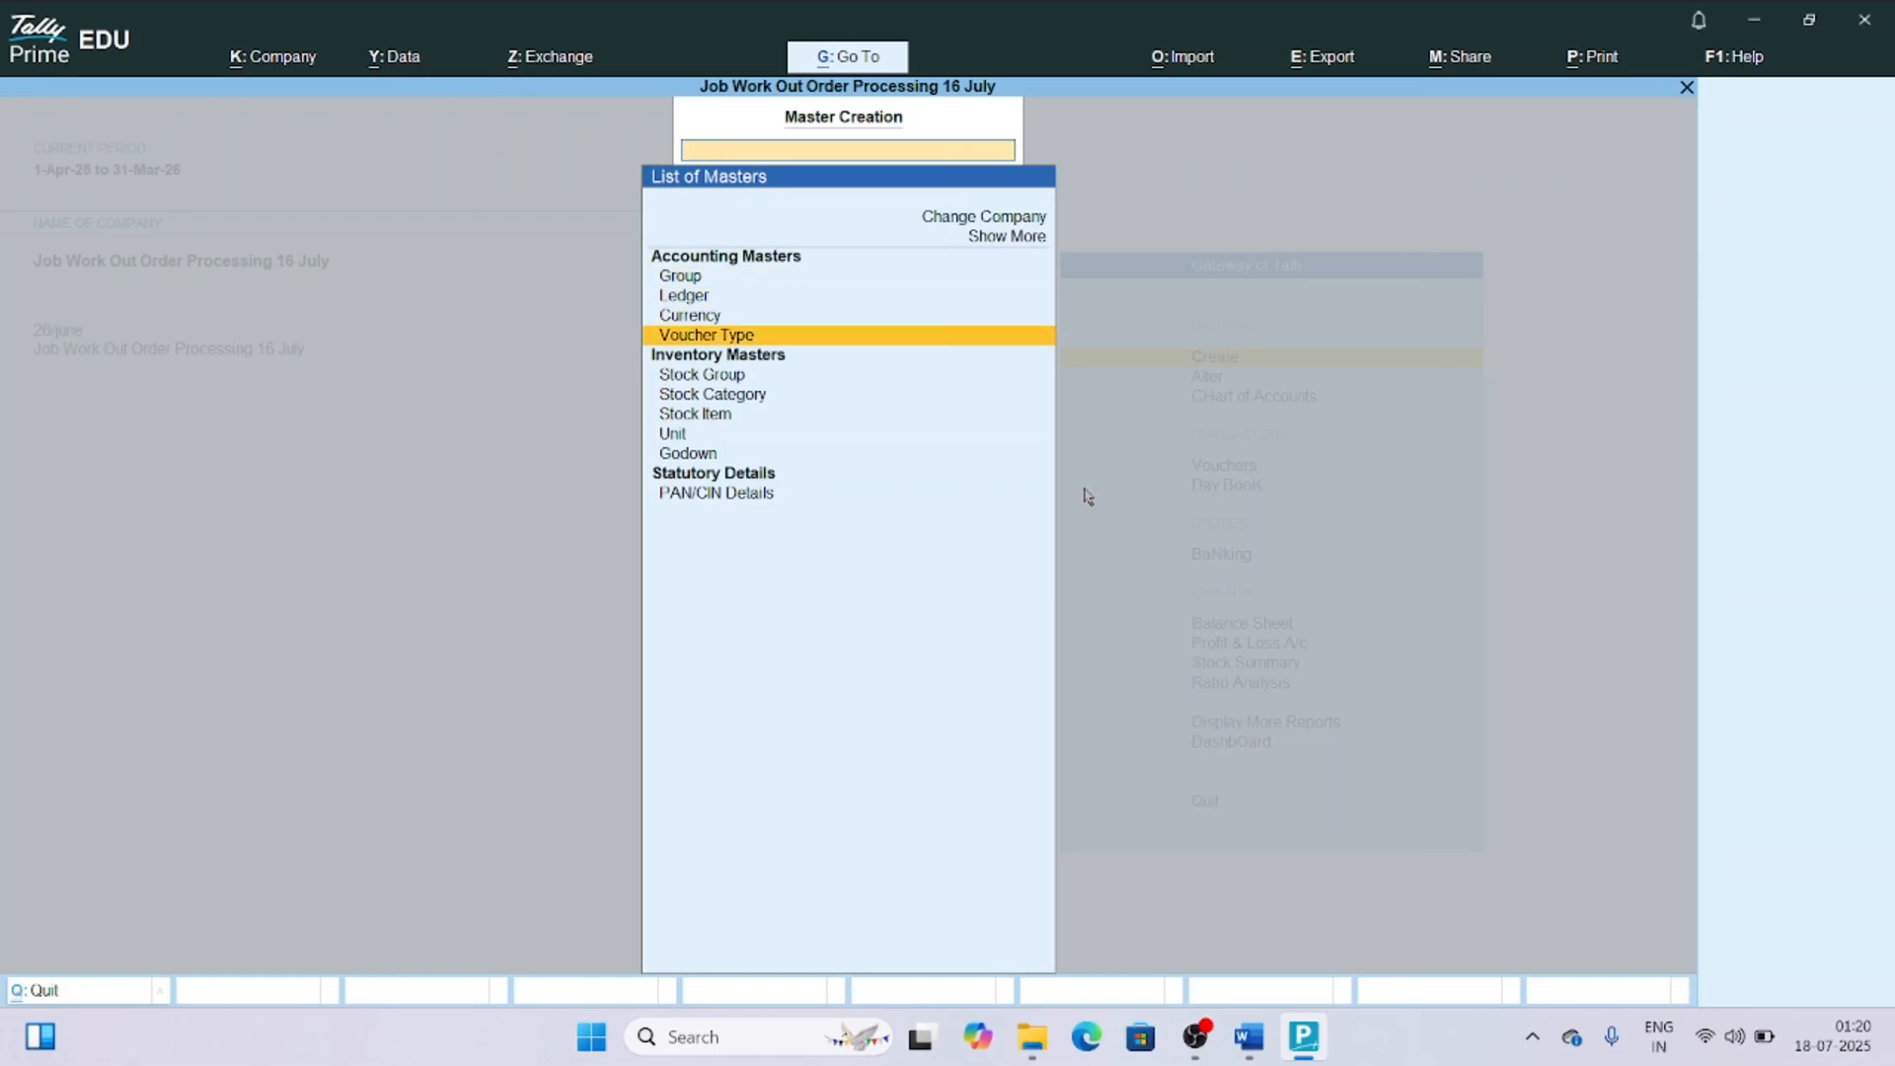
key("Return")
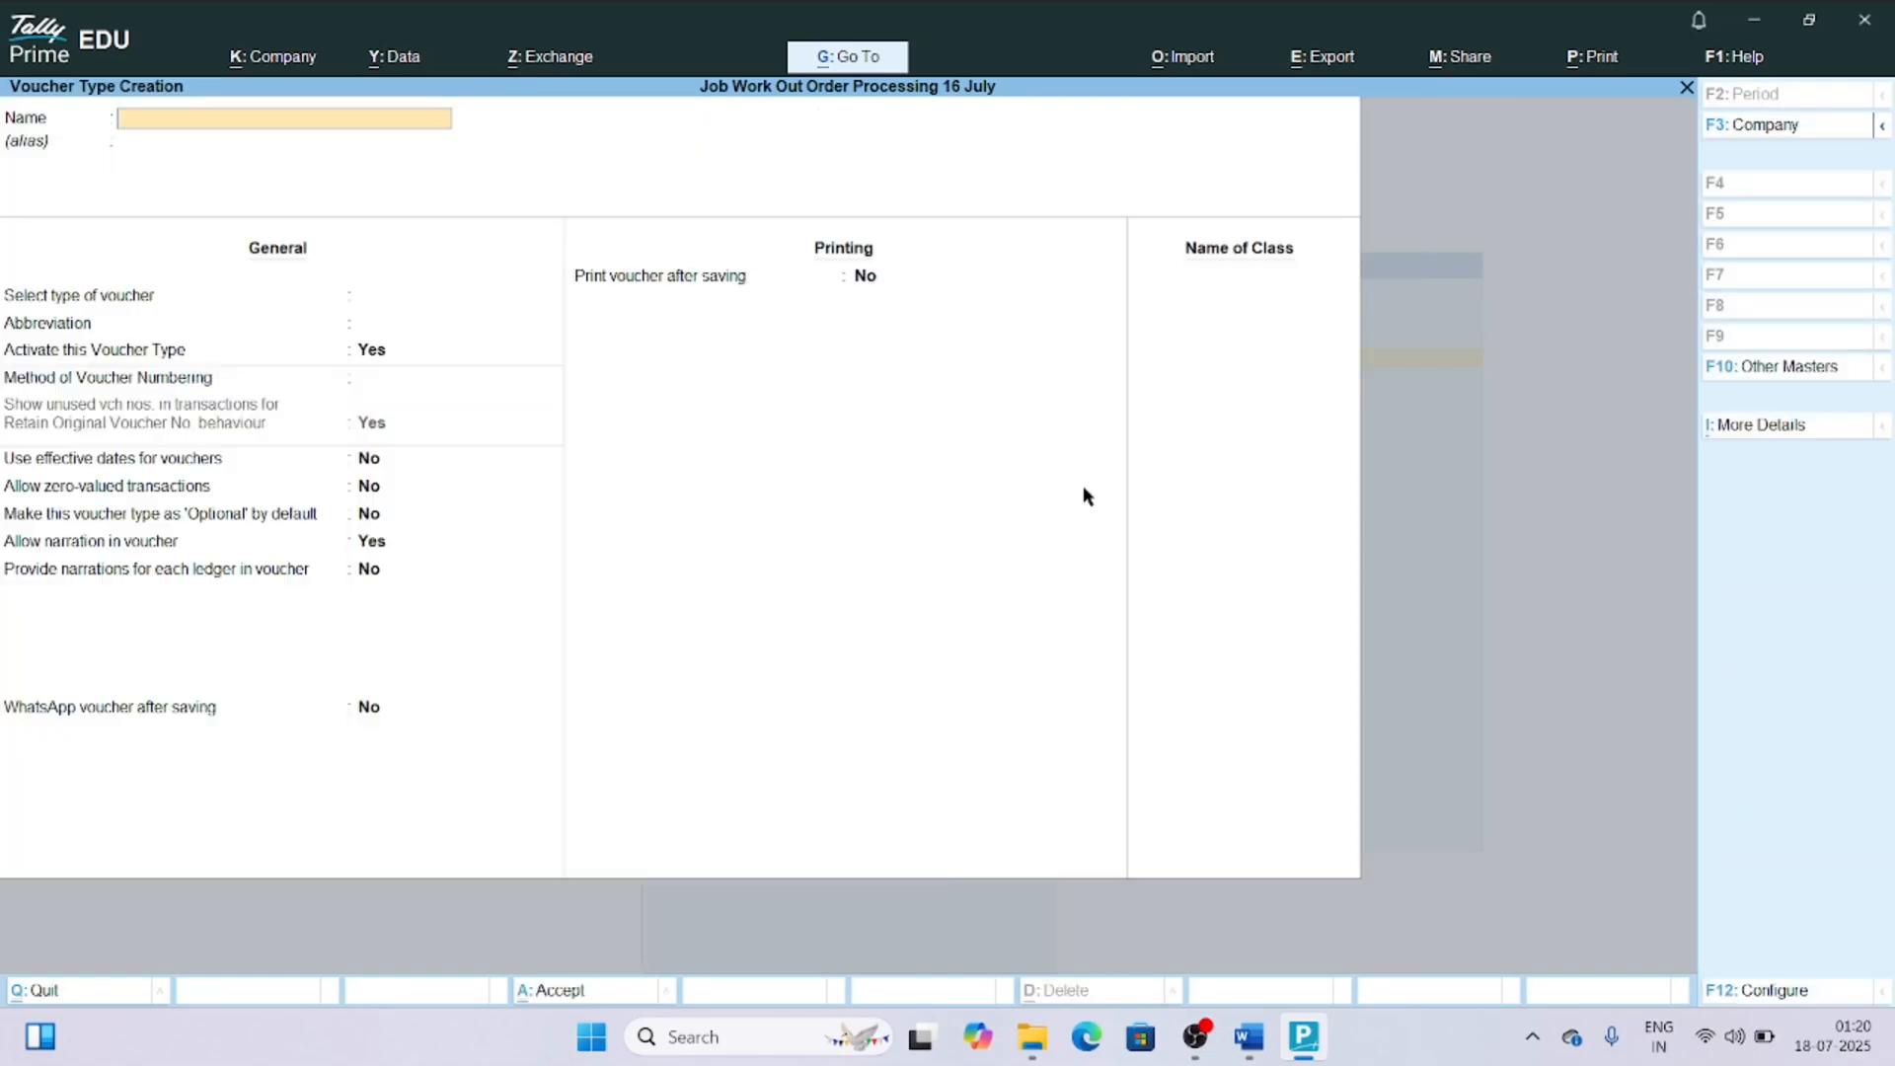
Name the new voucher type "Material in (Raw Material)" and base it on the Material In type.
type("Material in (Raw Material")
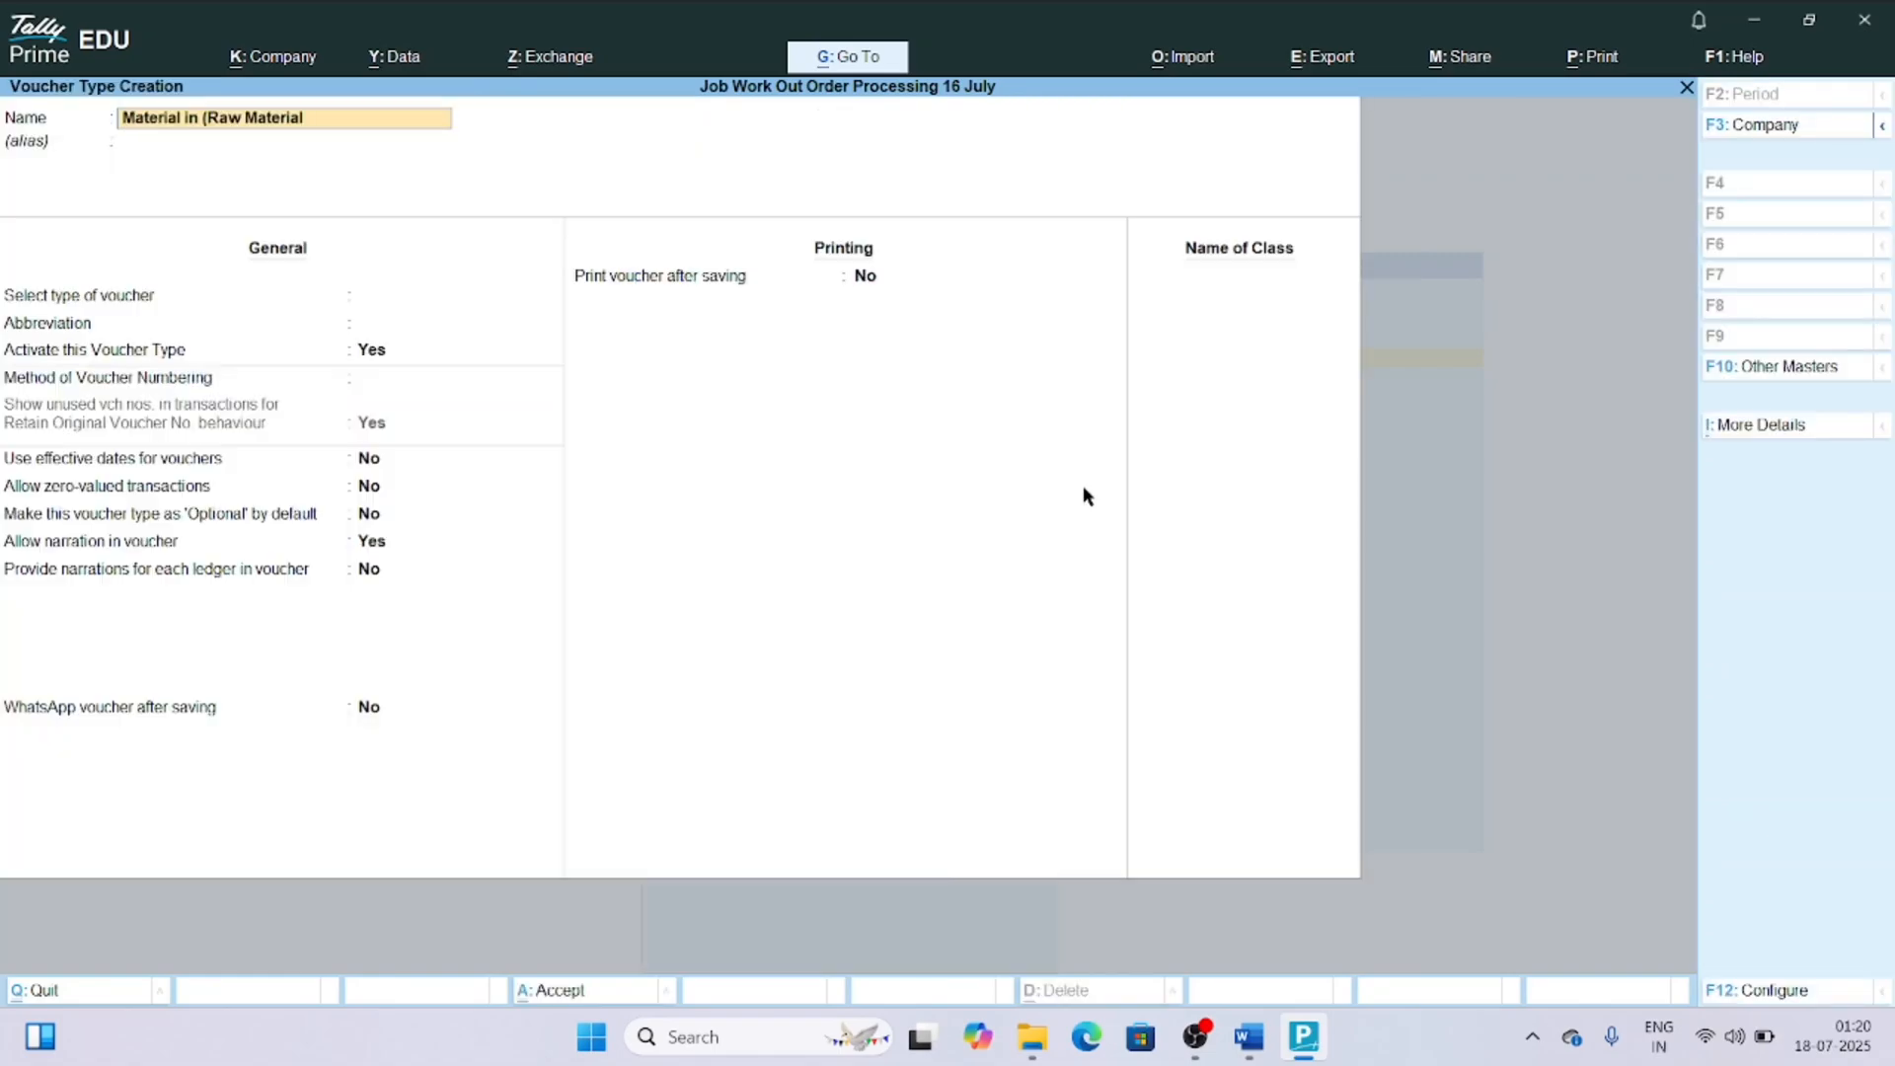
key("Return")
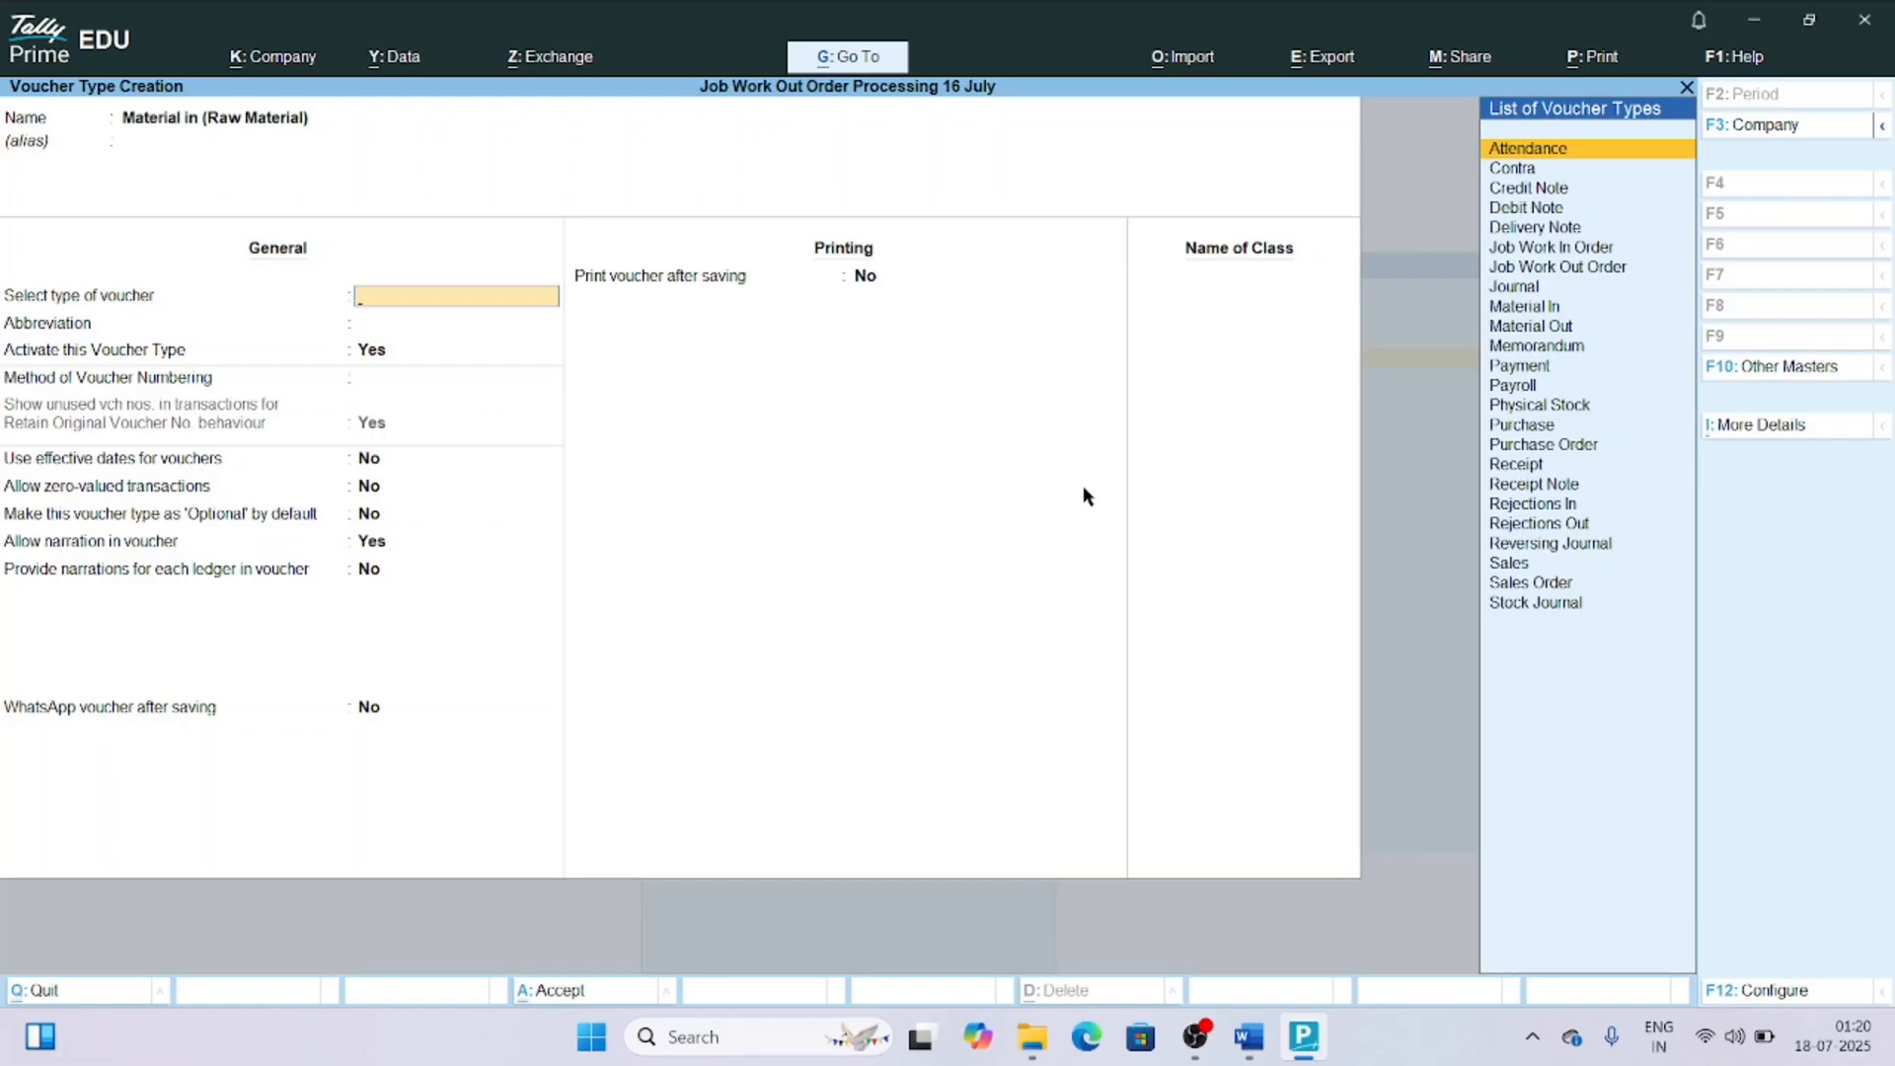
type("Mater")
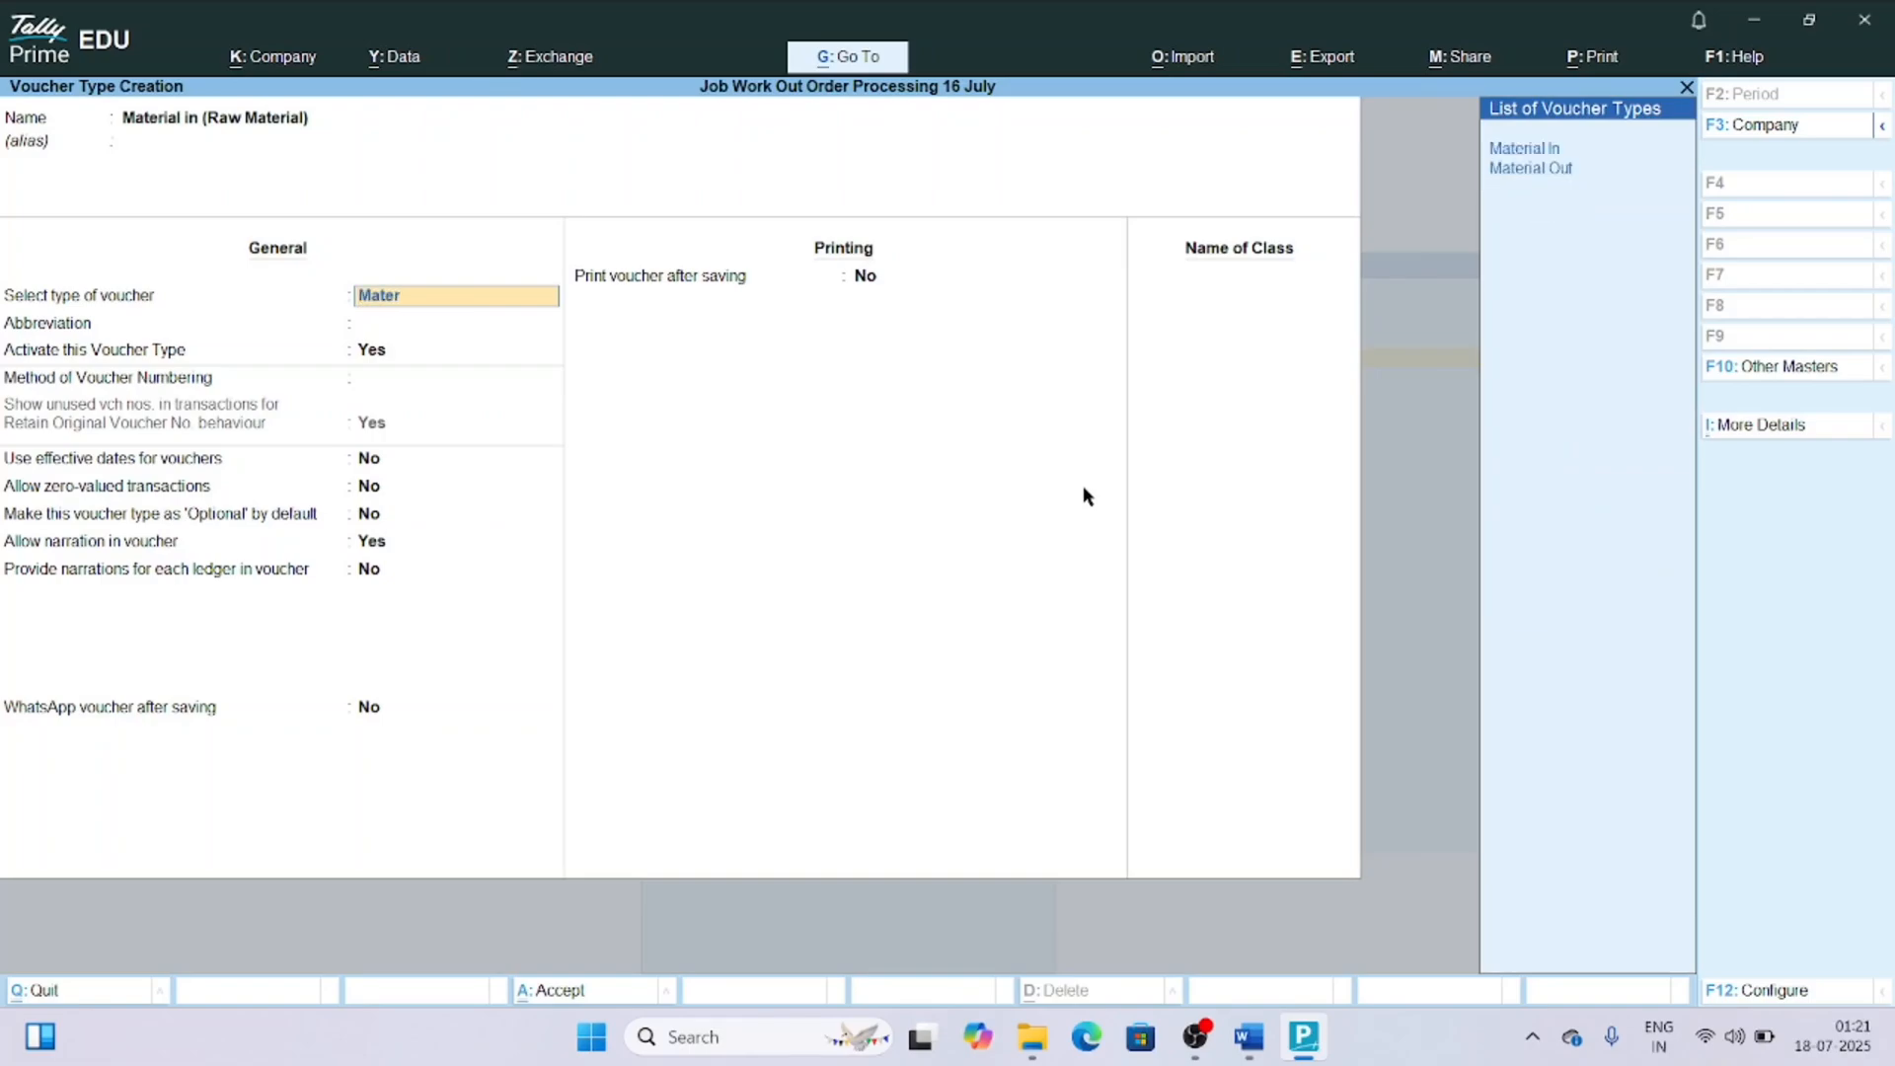
type("ial")
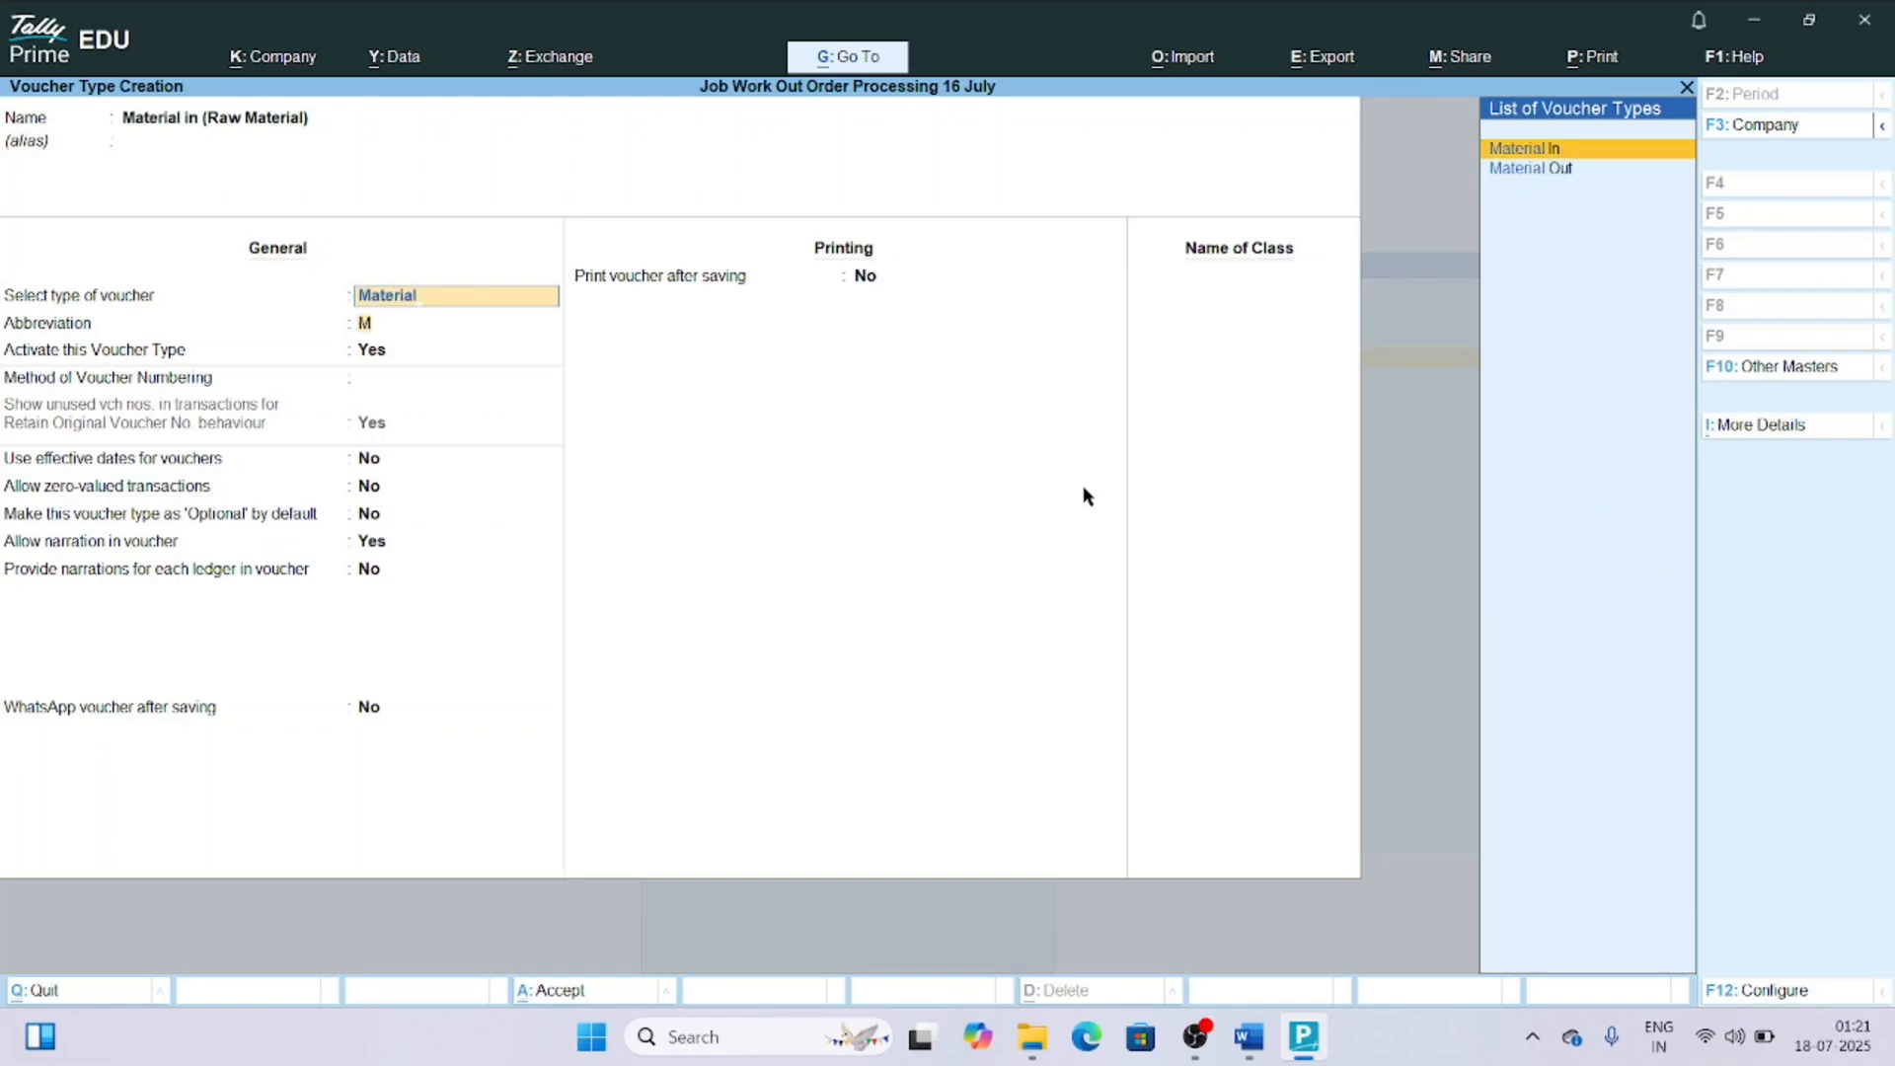
key("Return")
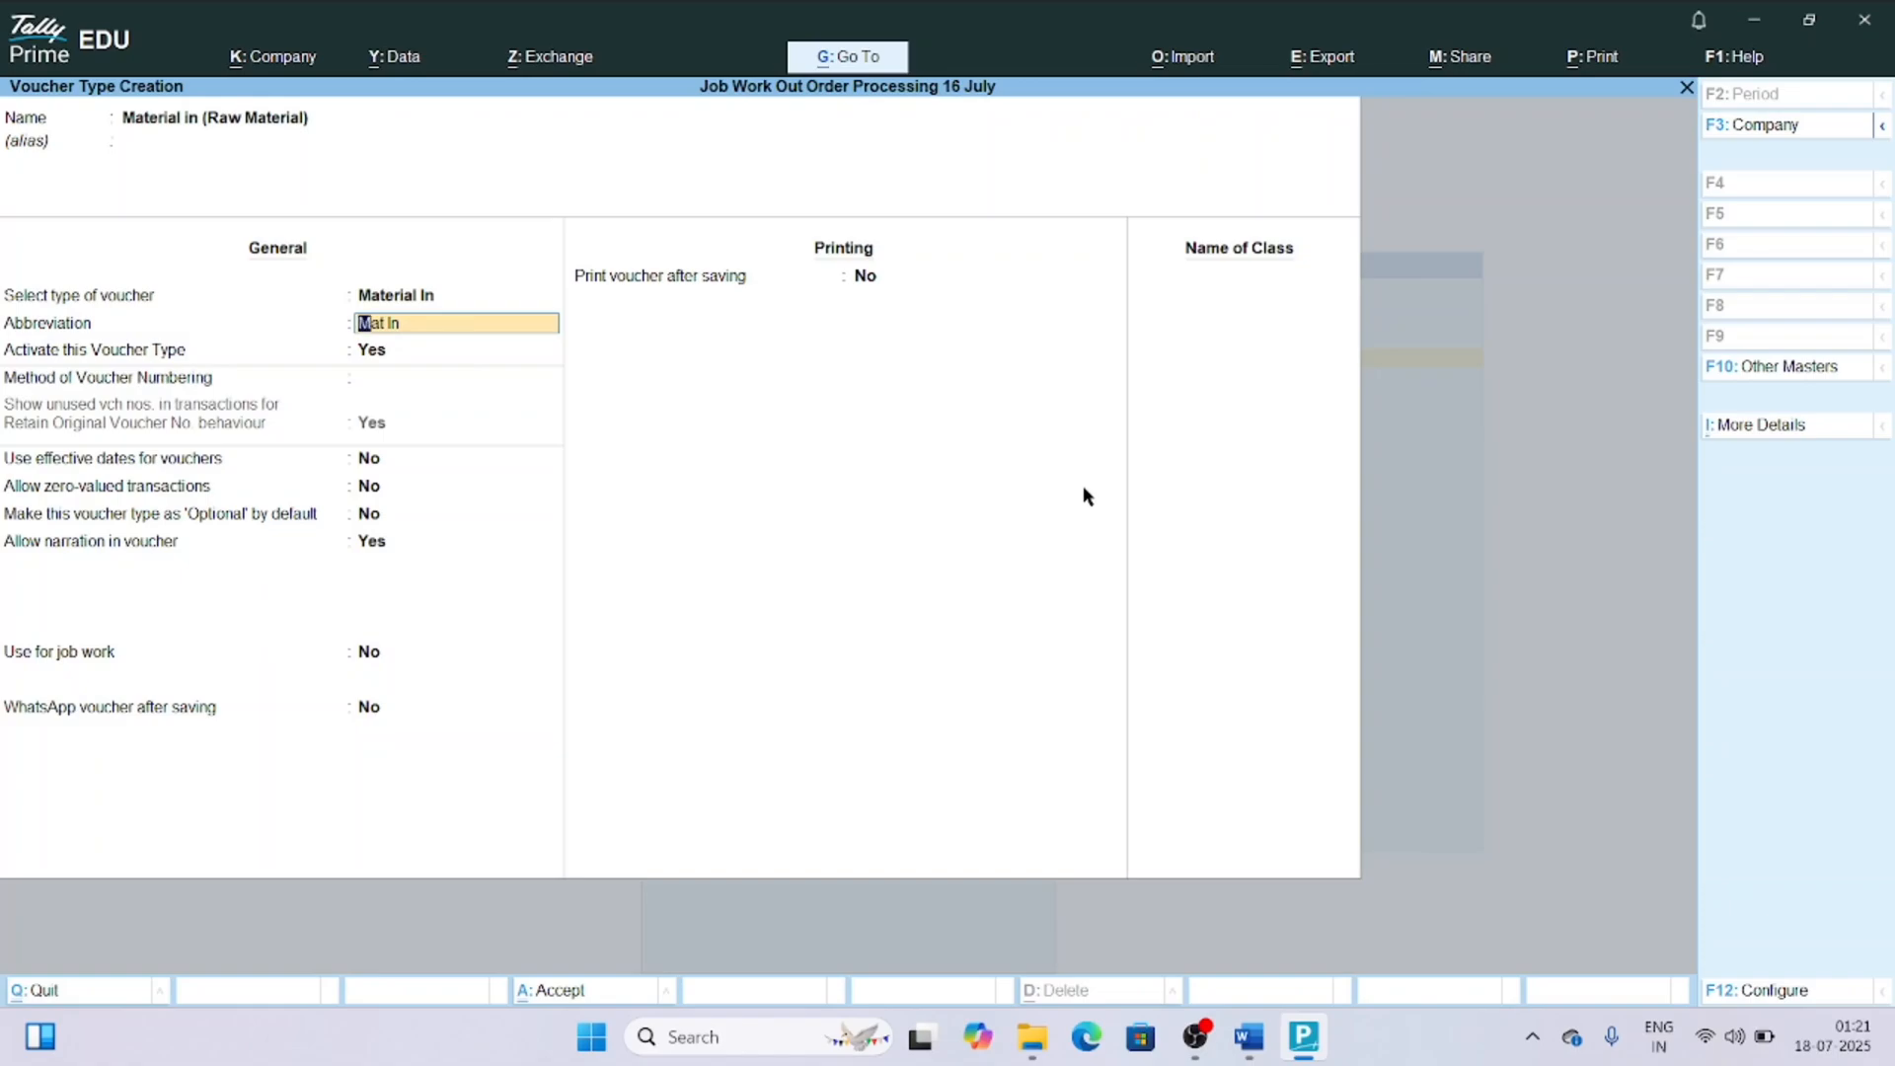
Enable use for job work and use for Job Work In on the raw material voucher type, and save it.
key("Return")
key("Return")
key("Return")
key("Return")
key("Return")
key("Return")
key("Return")
key("Return")
key("Return")
key("Return")
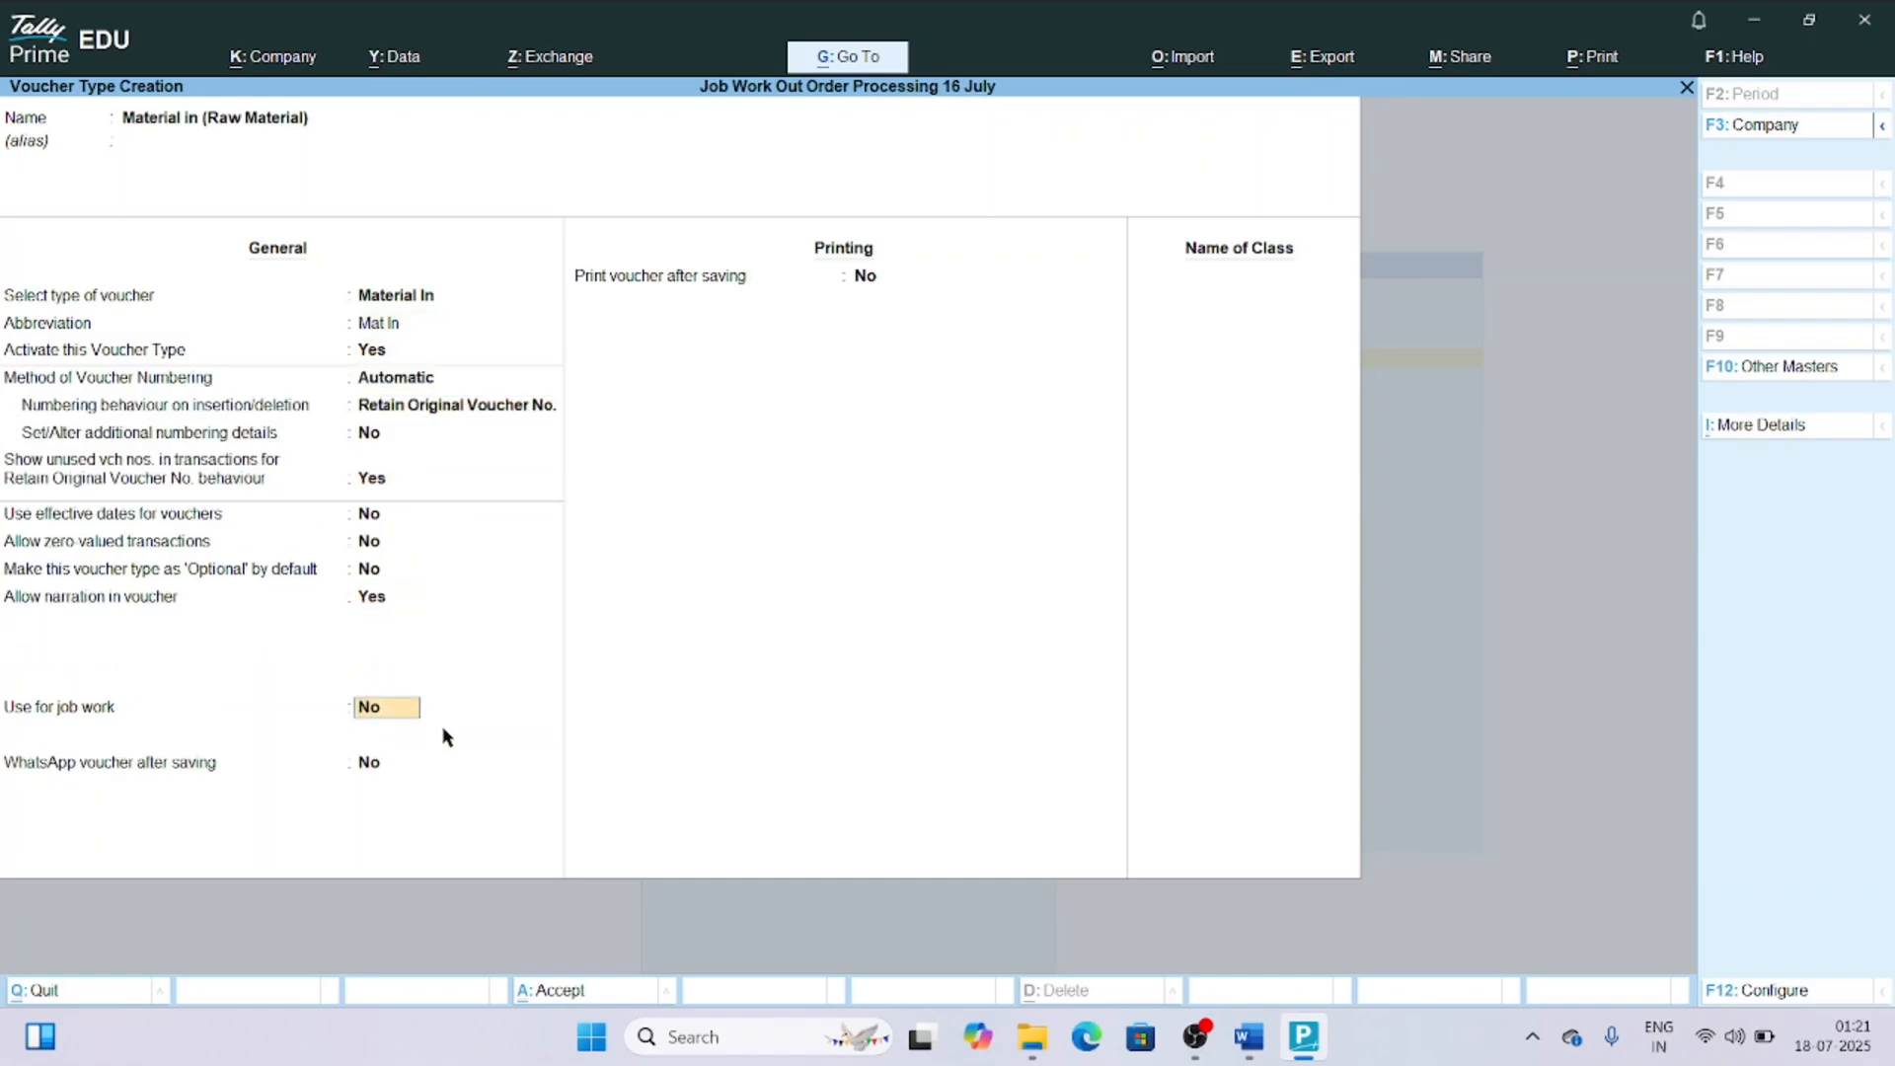
type("y")
key("Return")
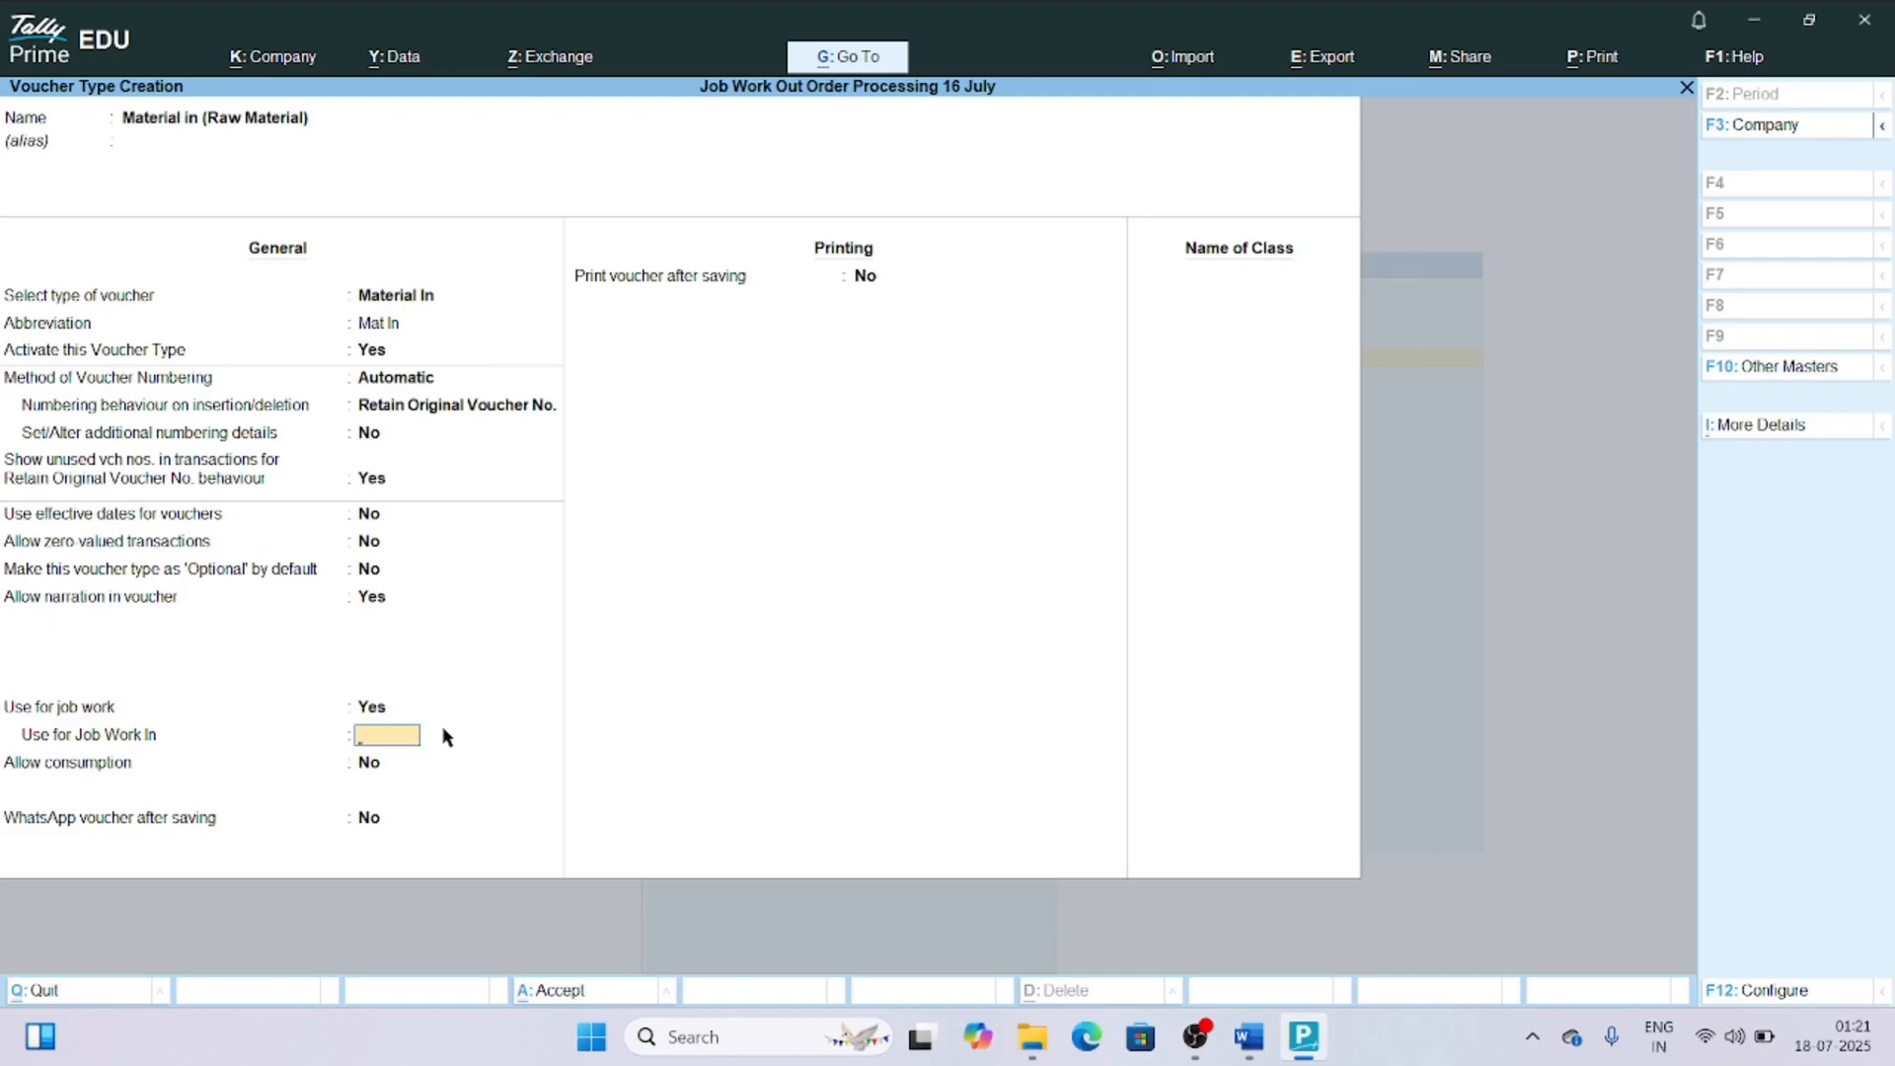
type("y")
key("Return")
key("ctrl+a")
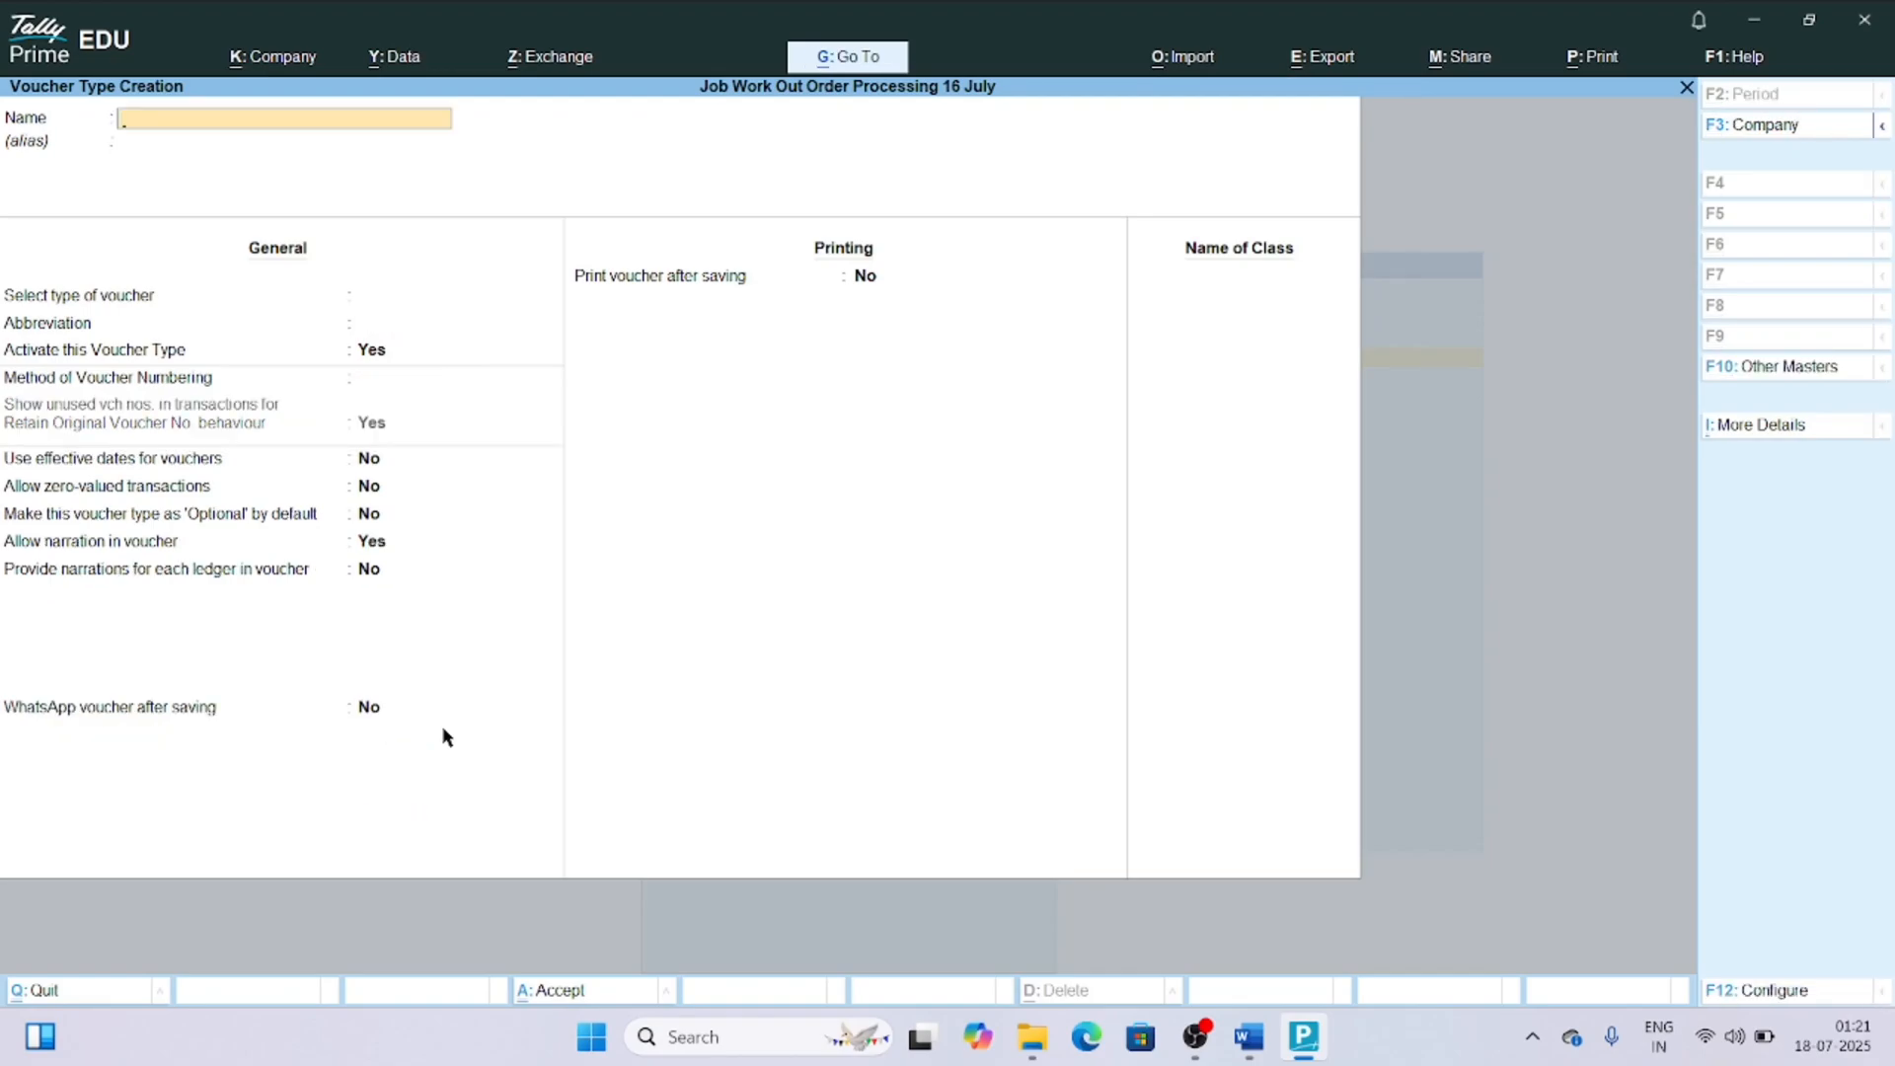
Name another new voucher type "Material Out (Finished Product)" and base it on the Material Out type.
type("Material Out (Finished P")
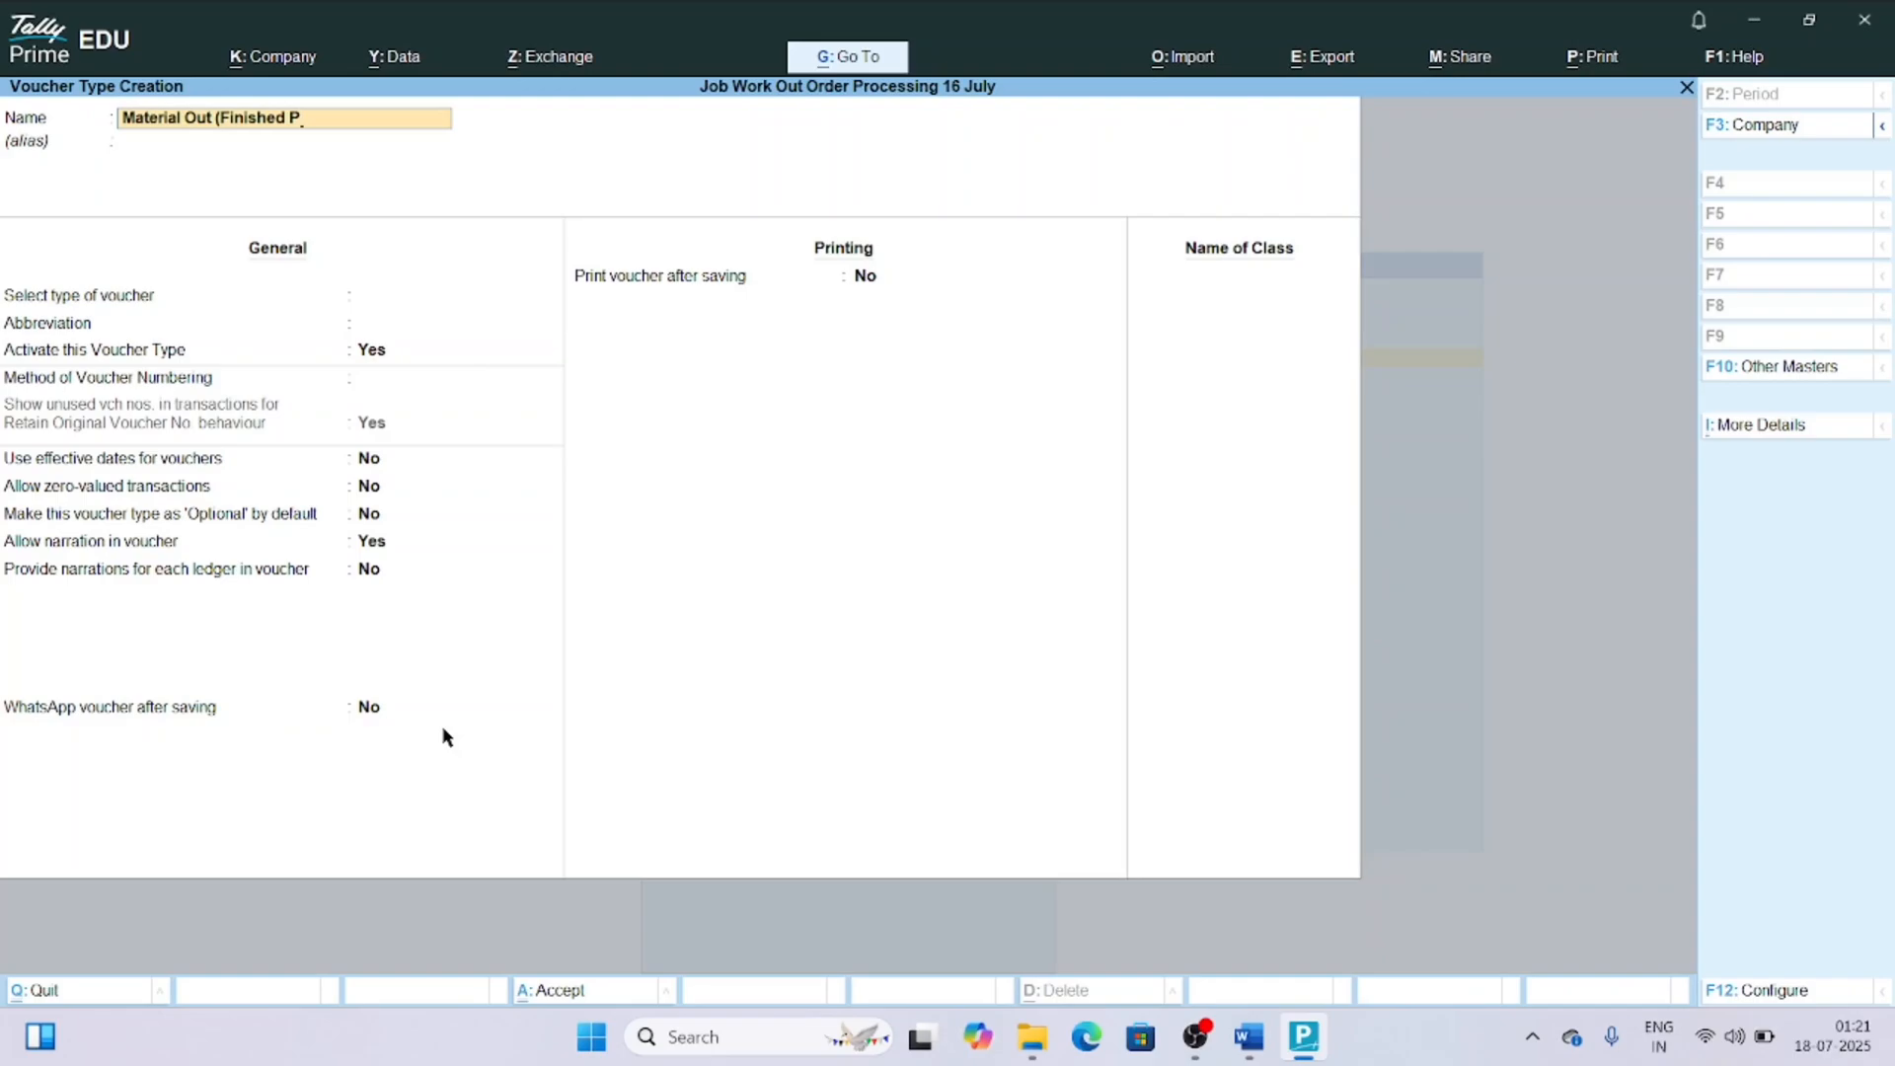
type("roduct")
key("Return")
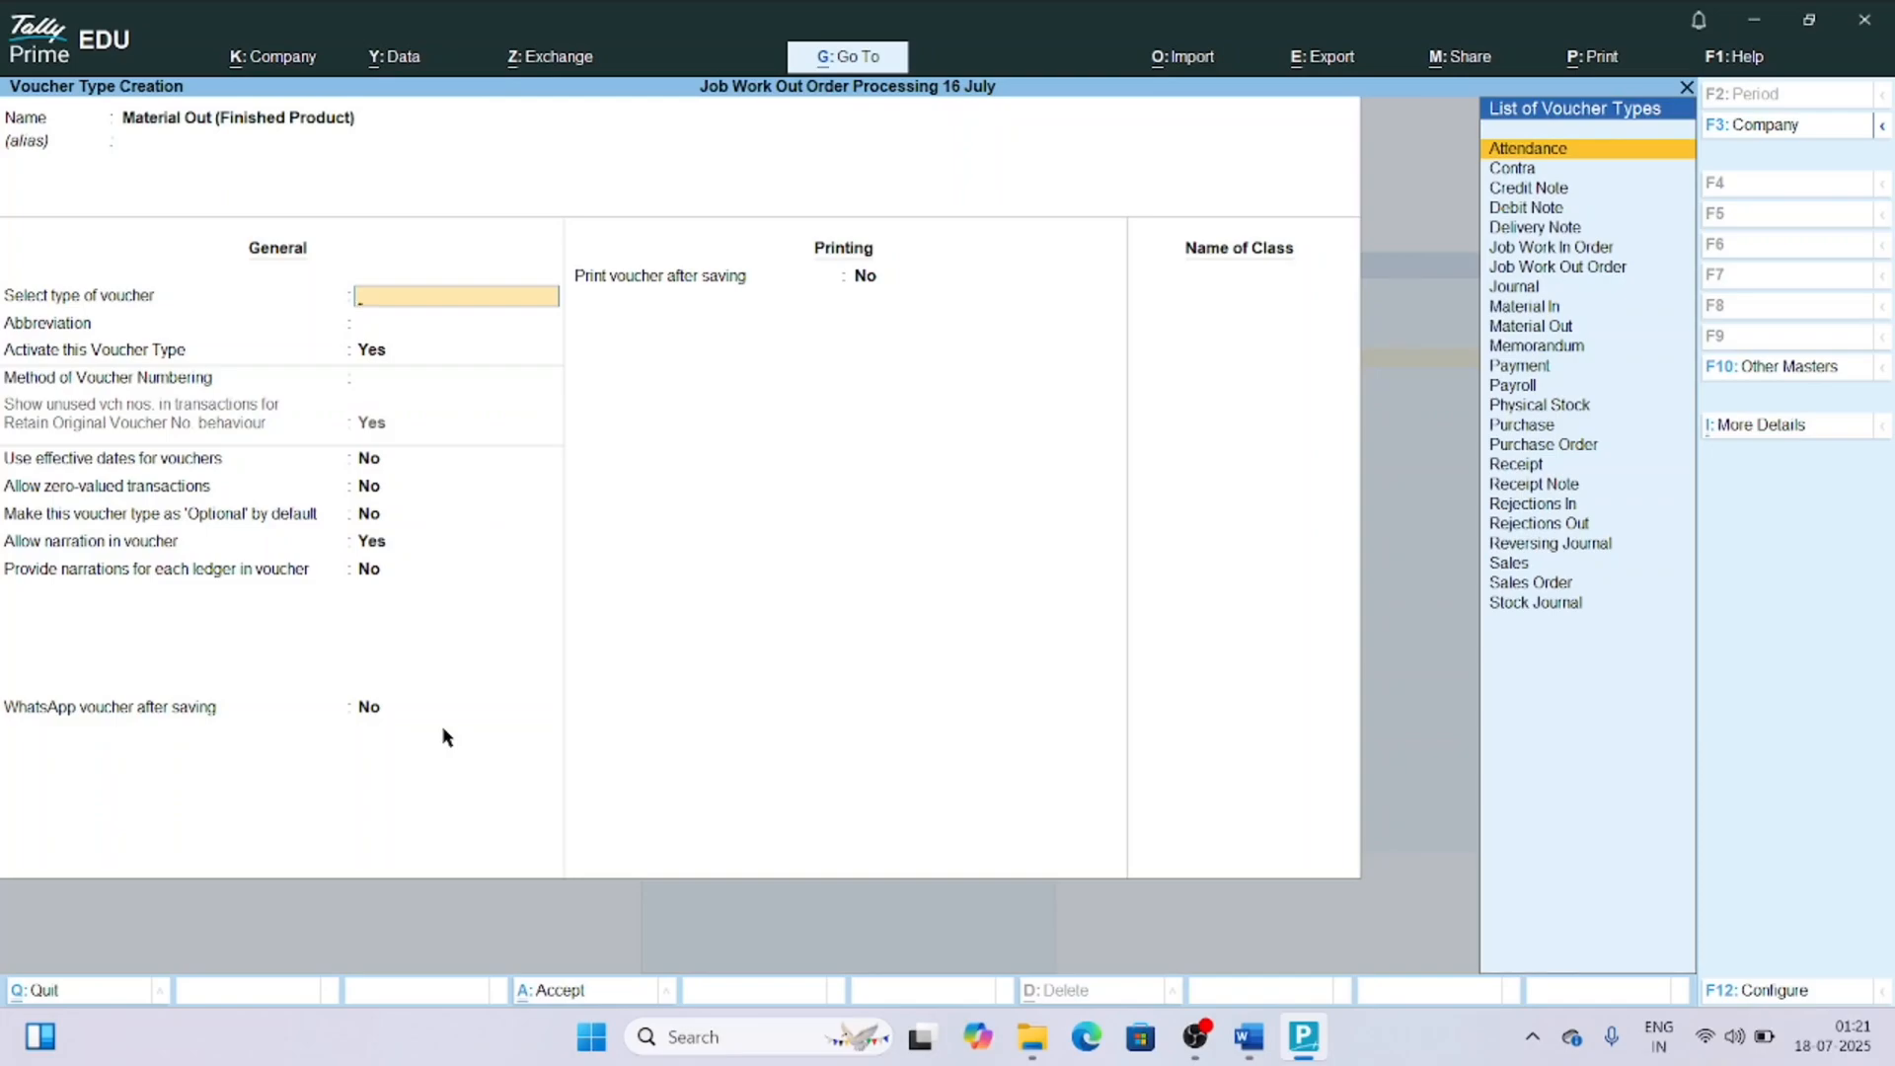
type("Mat")
key("Down")
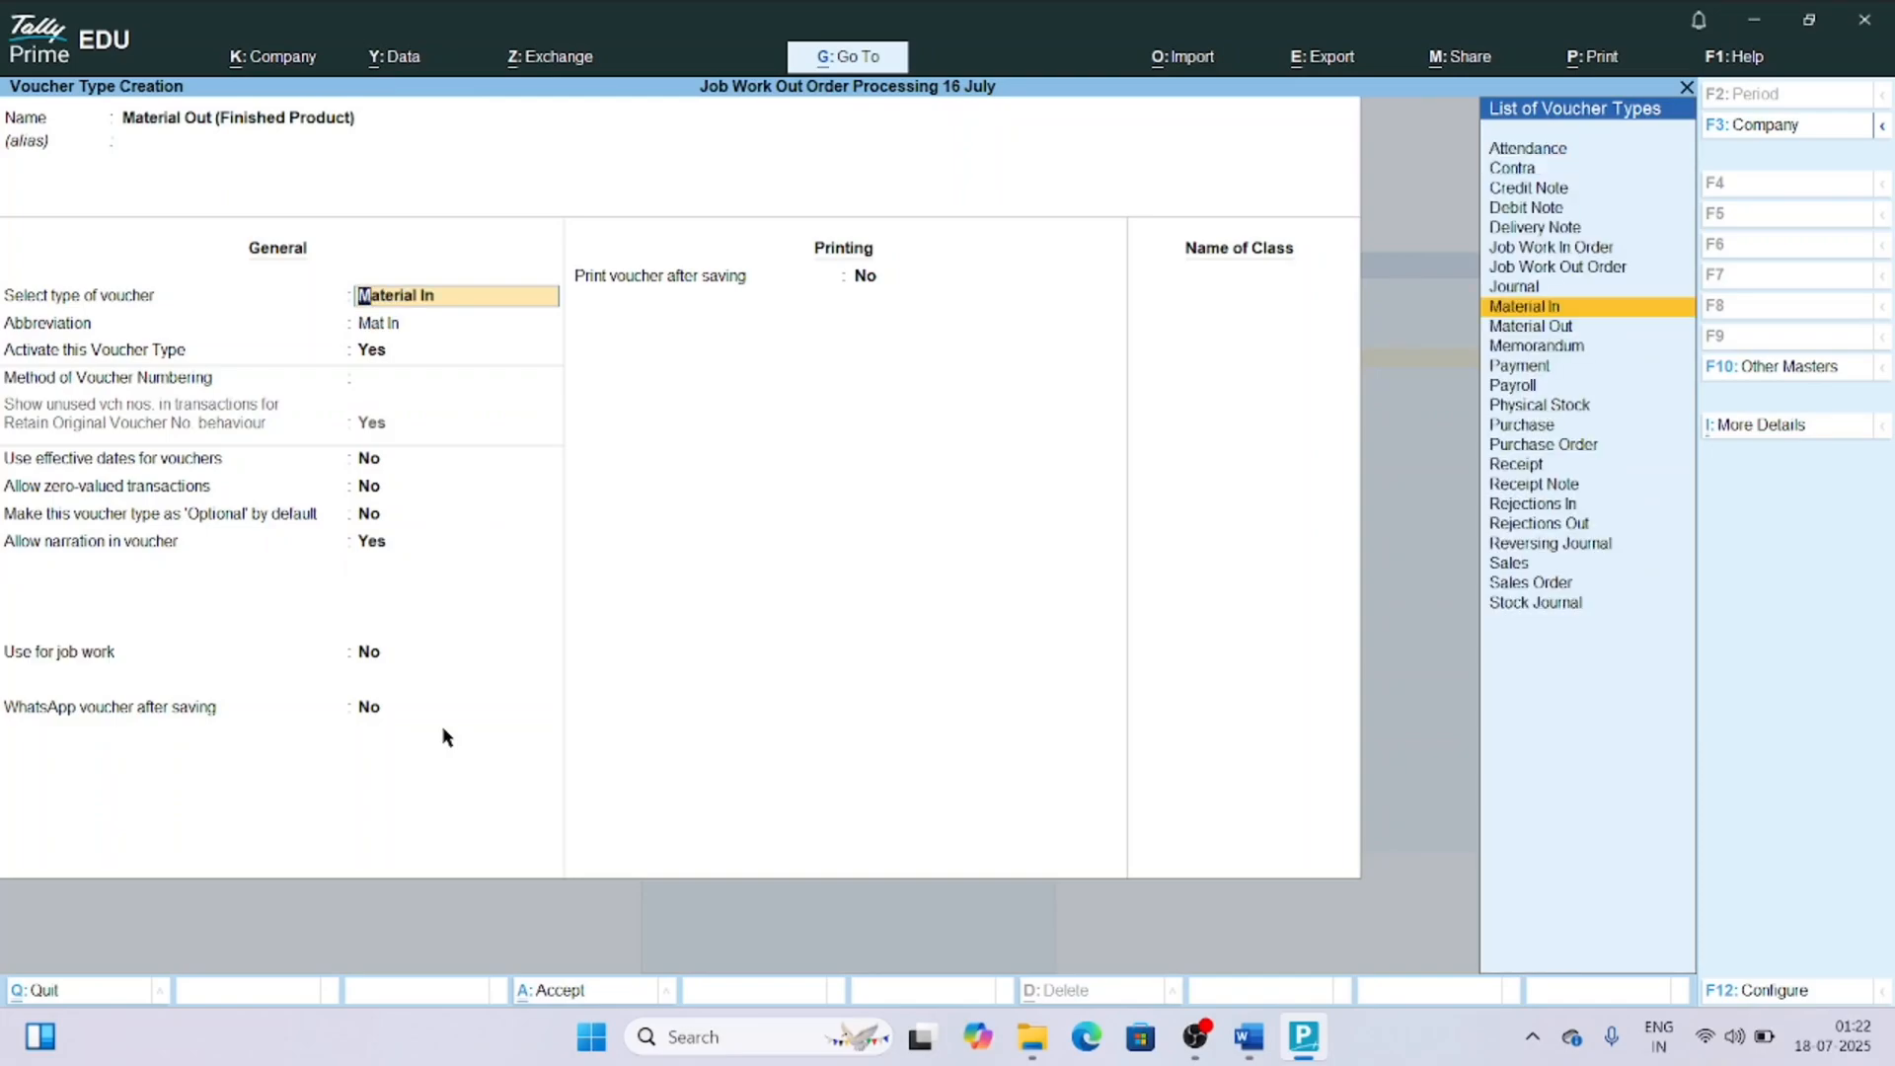
key("Down")
key("Return")
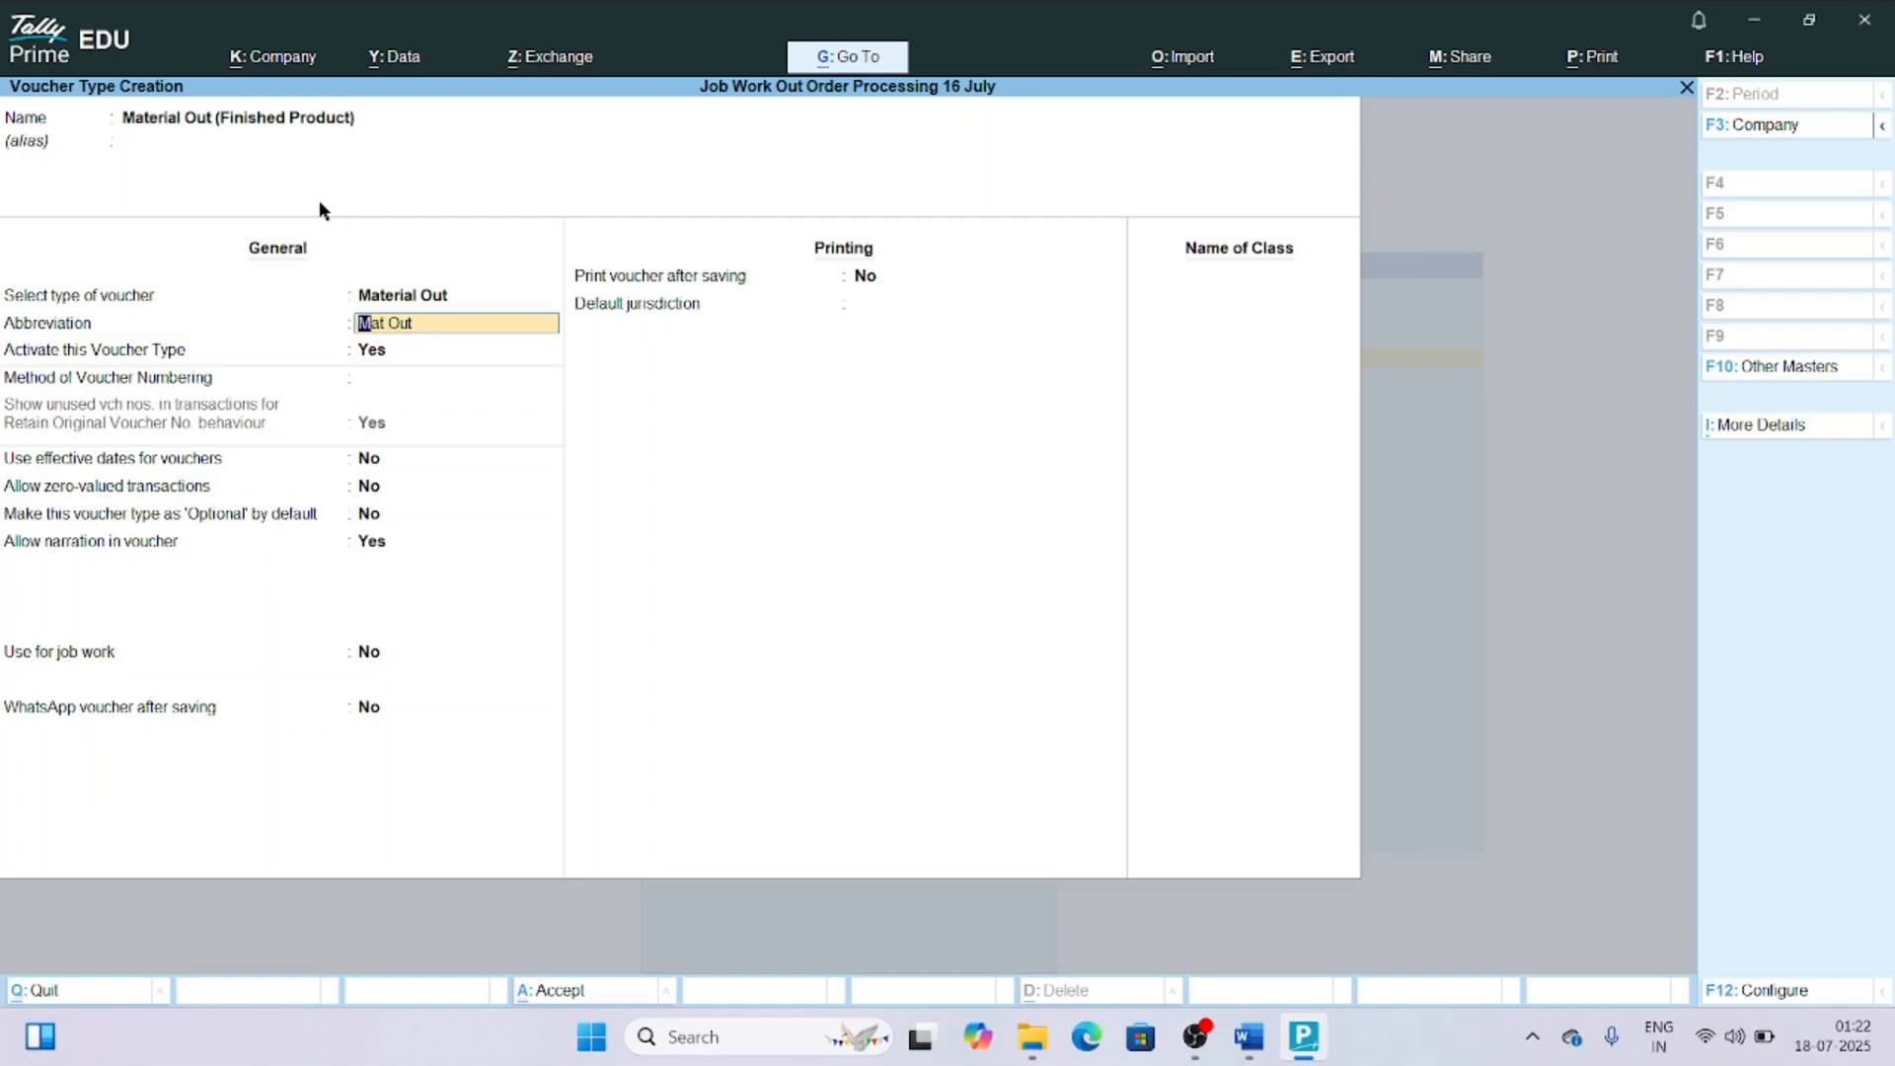
Enable use for job work and Job Work In on the finished product voucher type, save it and leave voucher type creation.
key("Return")
key("Return")
key("Return")
key("Return")
key("Return")
key("Return")
key("Return")
key("Return")
key("Return")
key("Return")
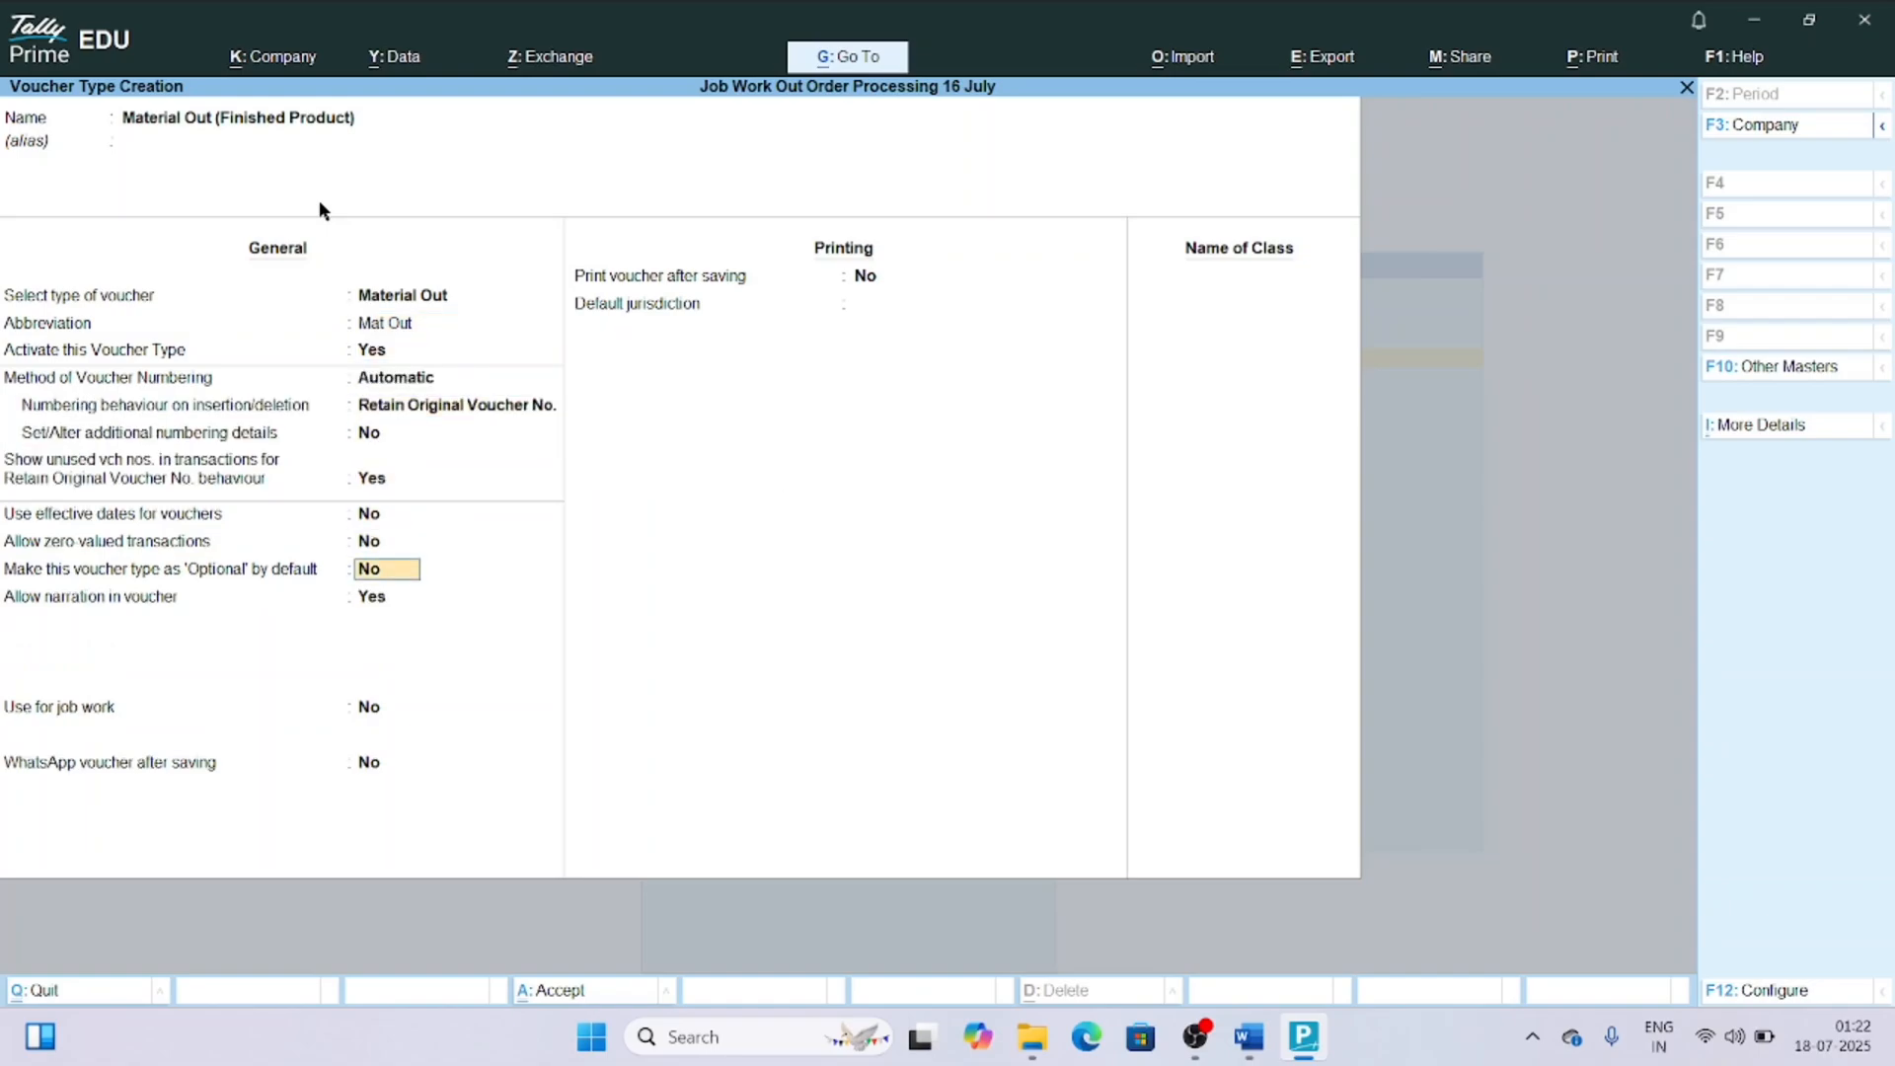
type("y")
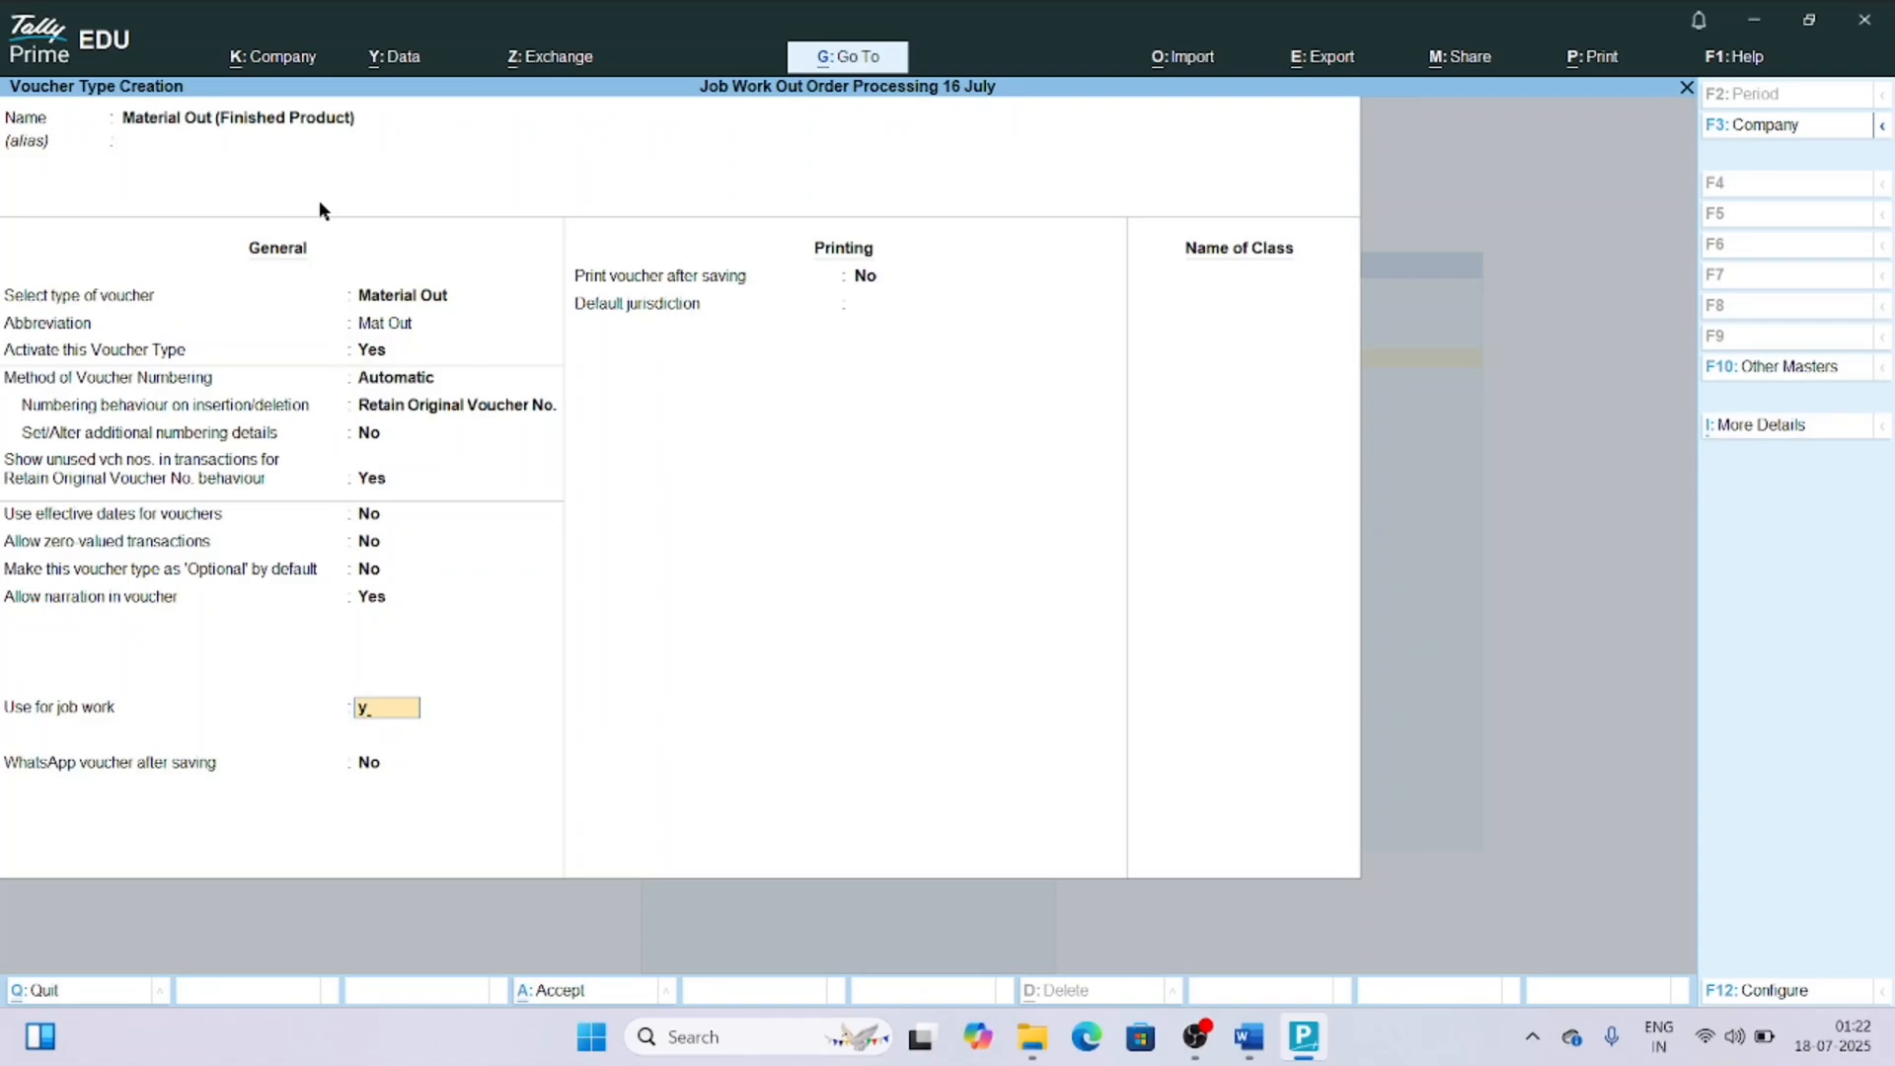
key("Return")
type("y")
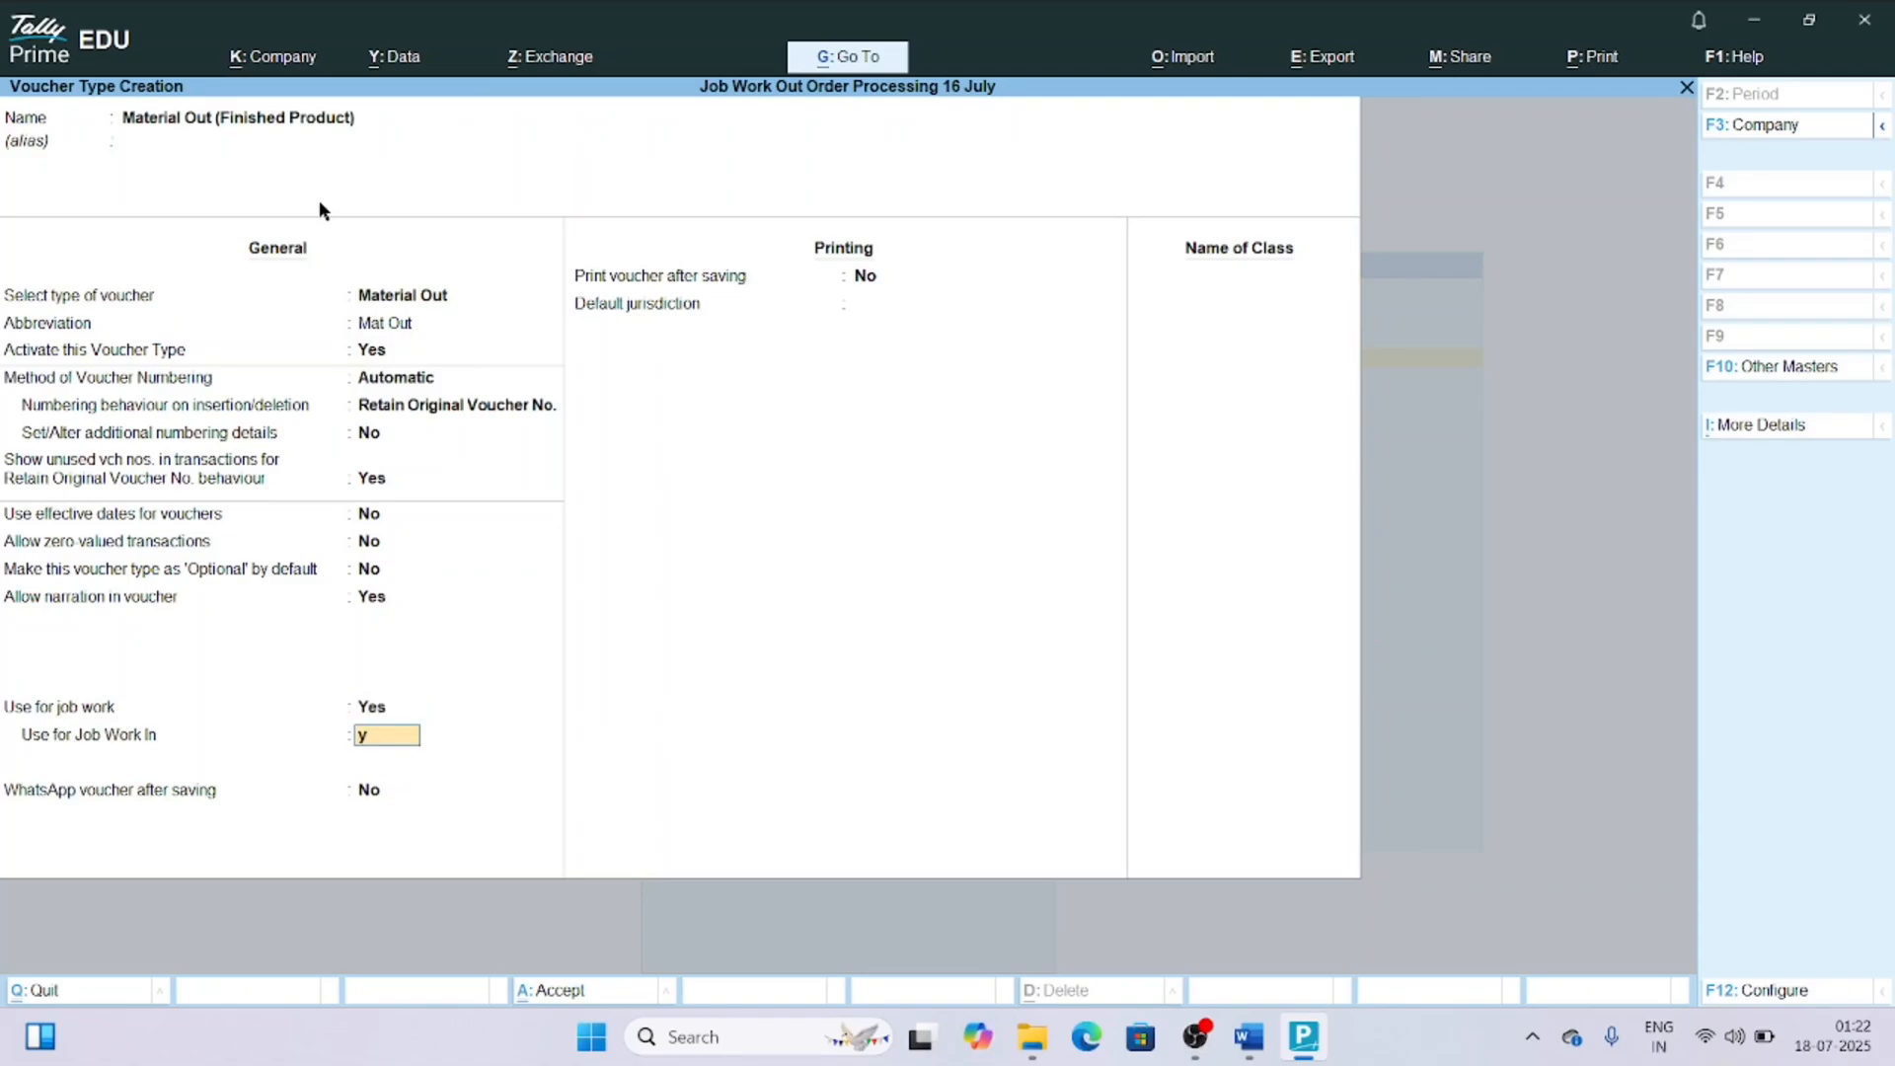
key("Return")
key("ctrl")
key("ctrl+a")
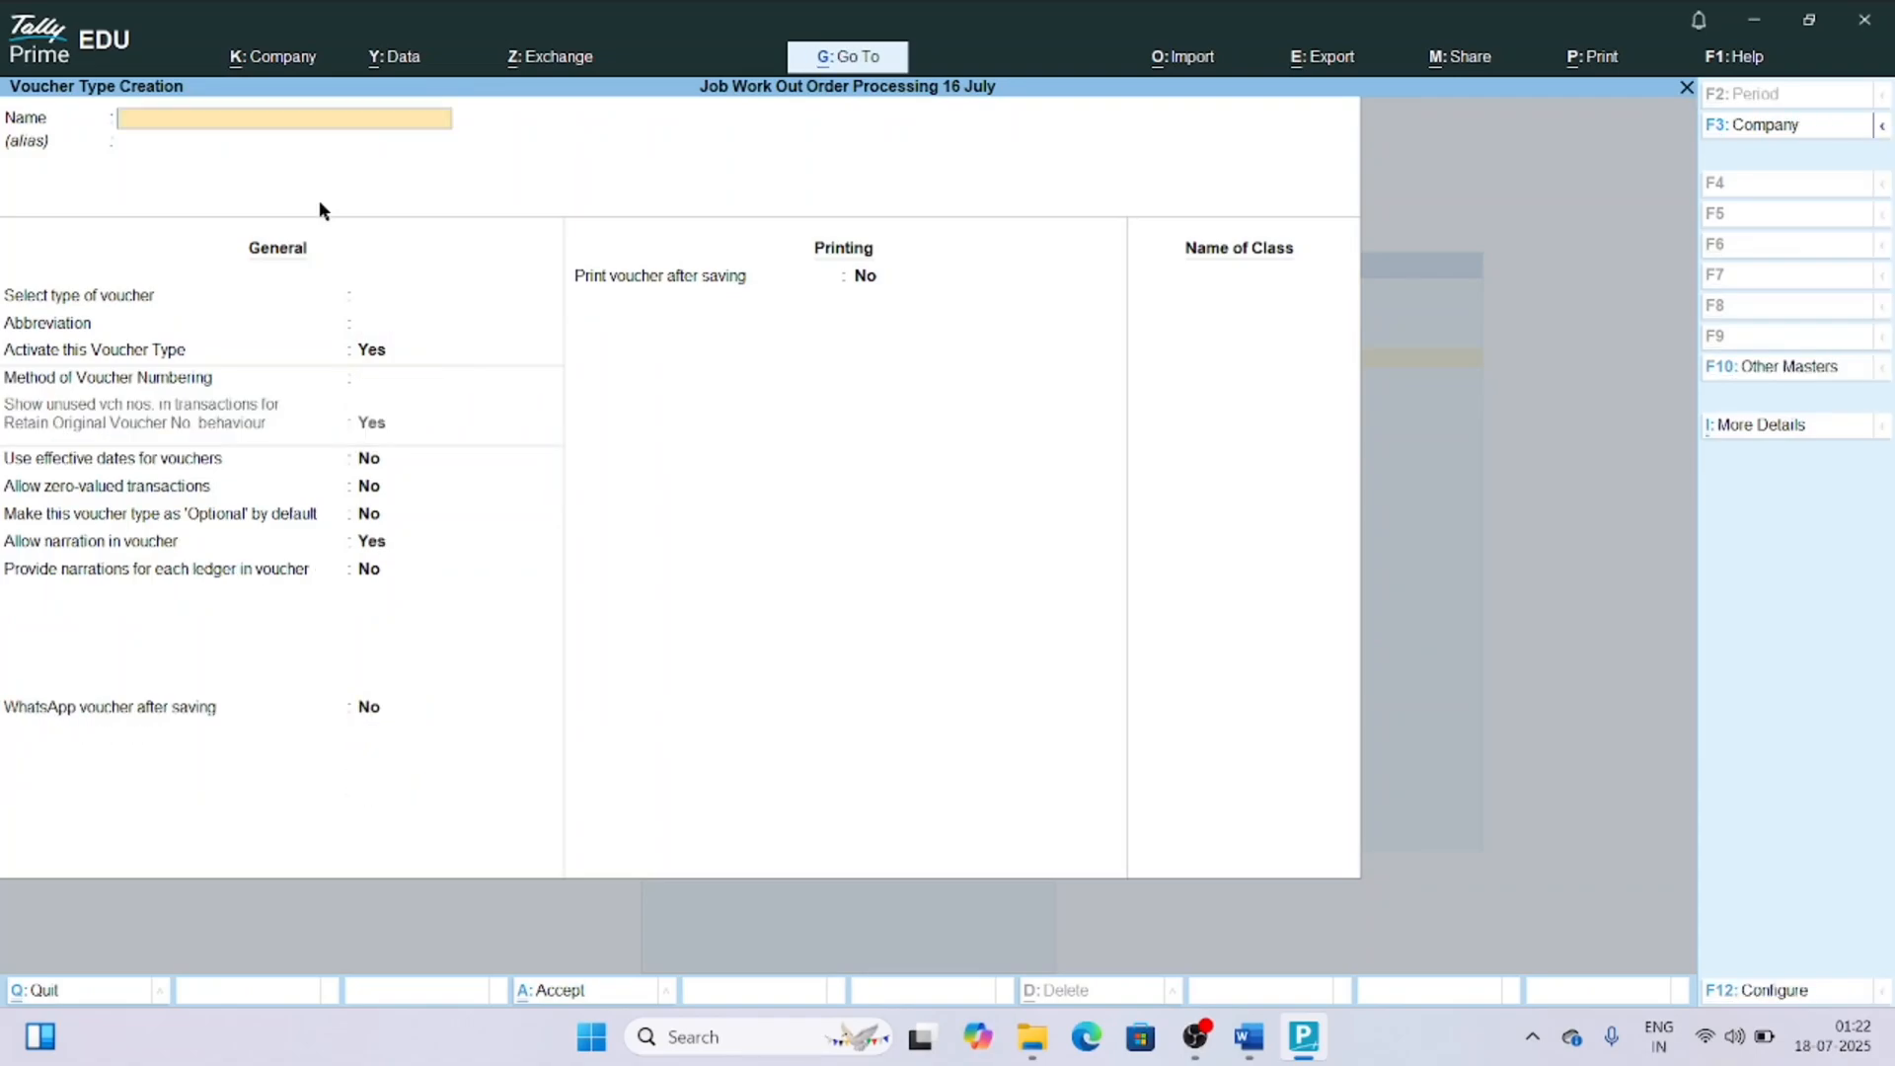
key("Escape")
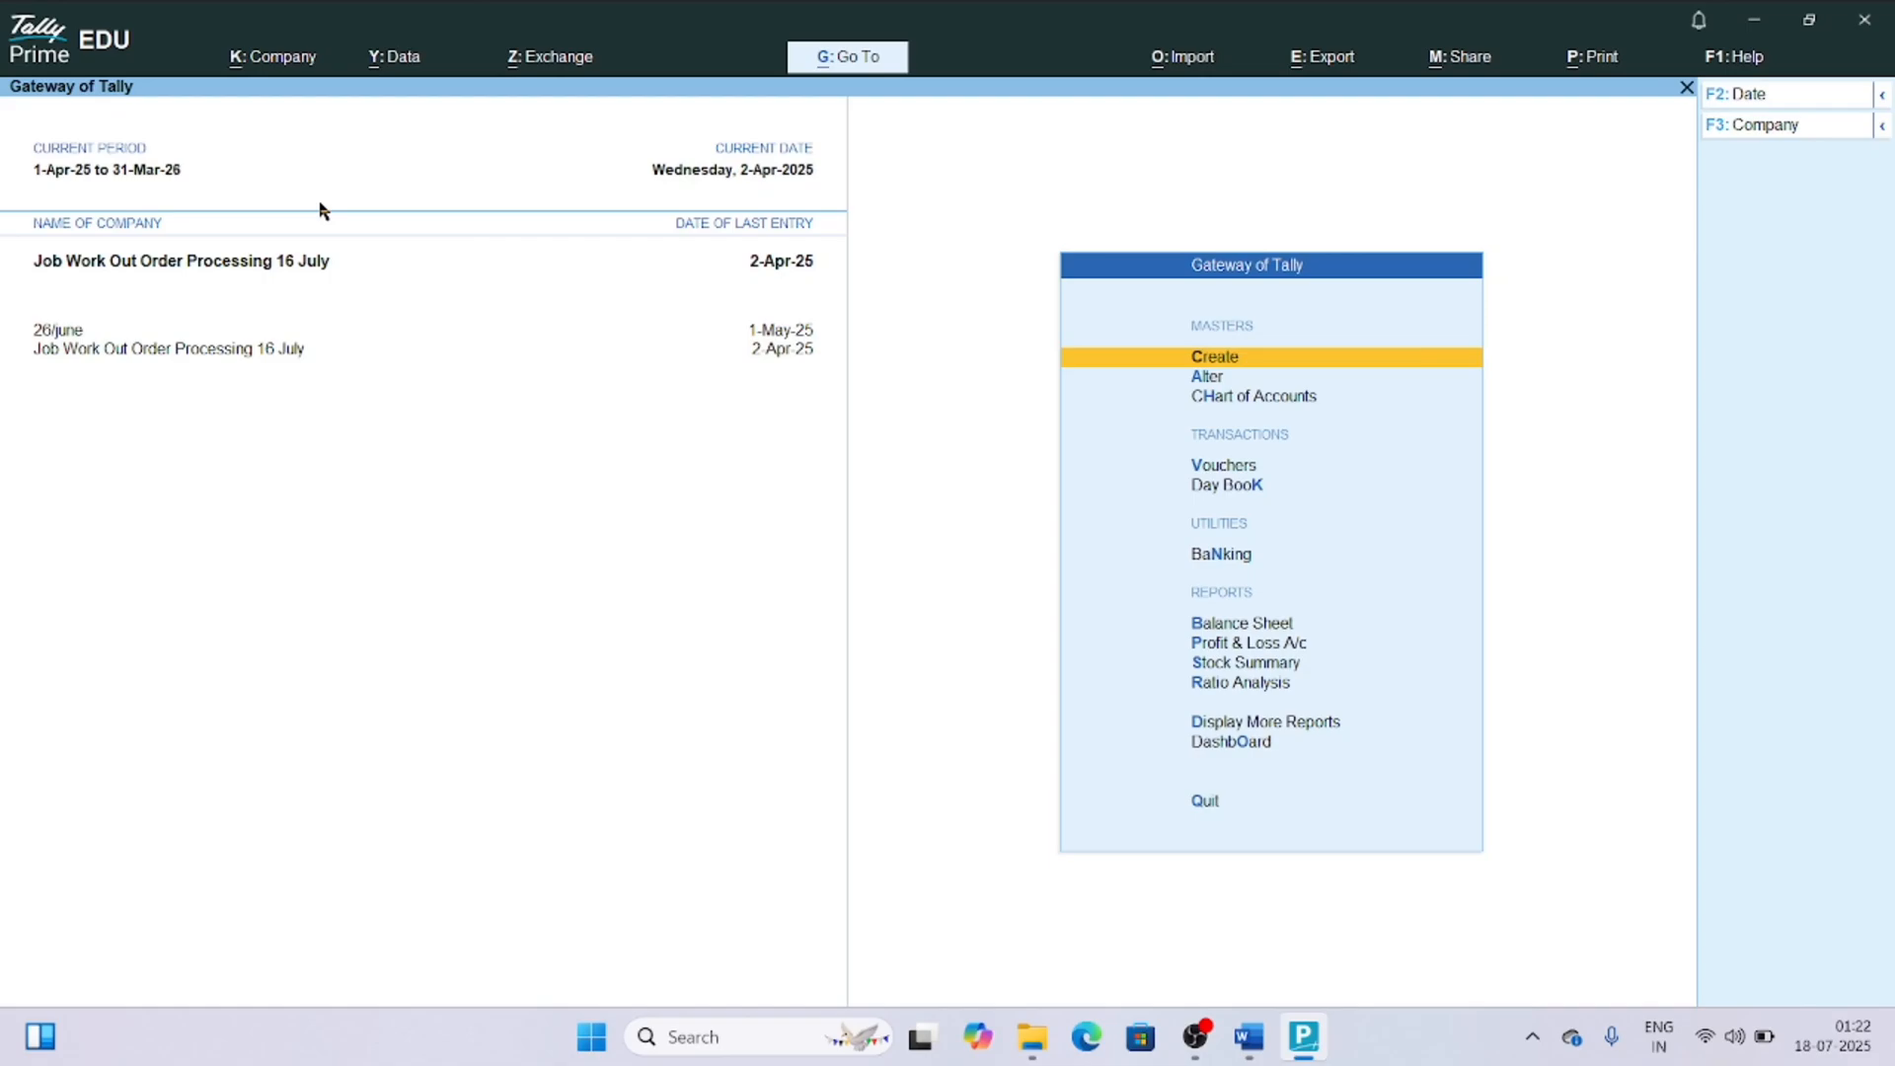
Create the stock group "Air Circulation Fan" under Primary with item quantities added set to Yes.
key("Return")
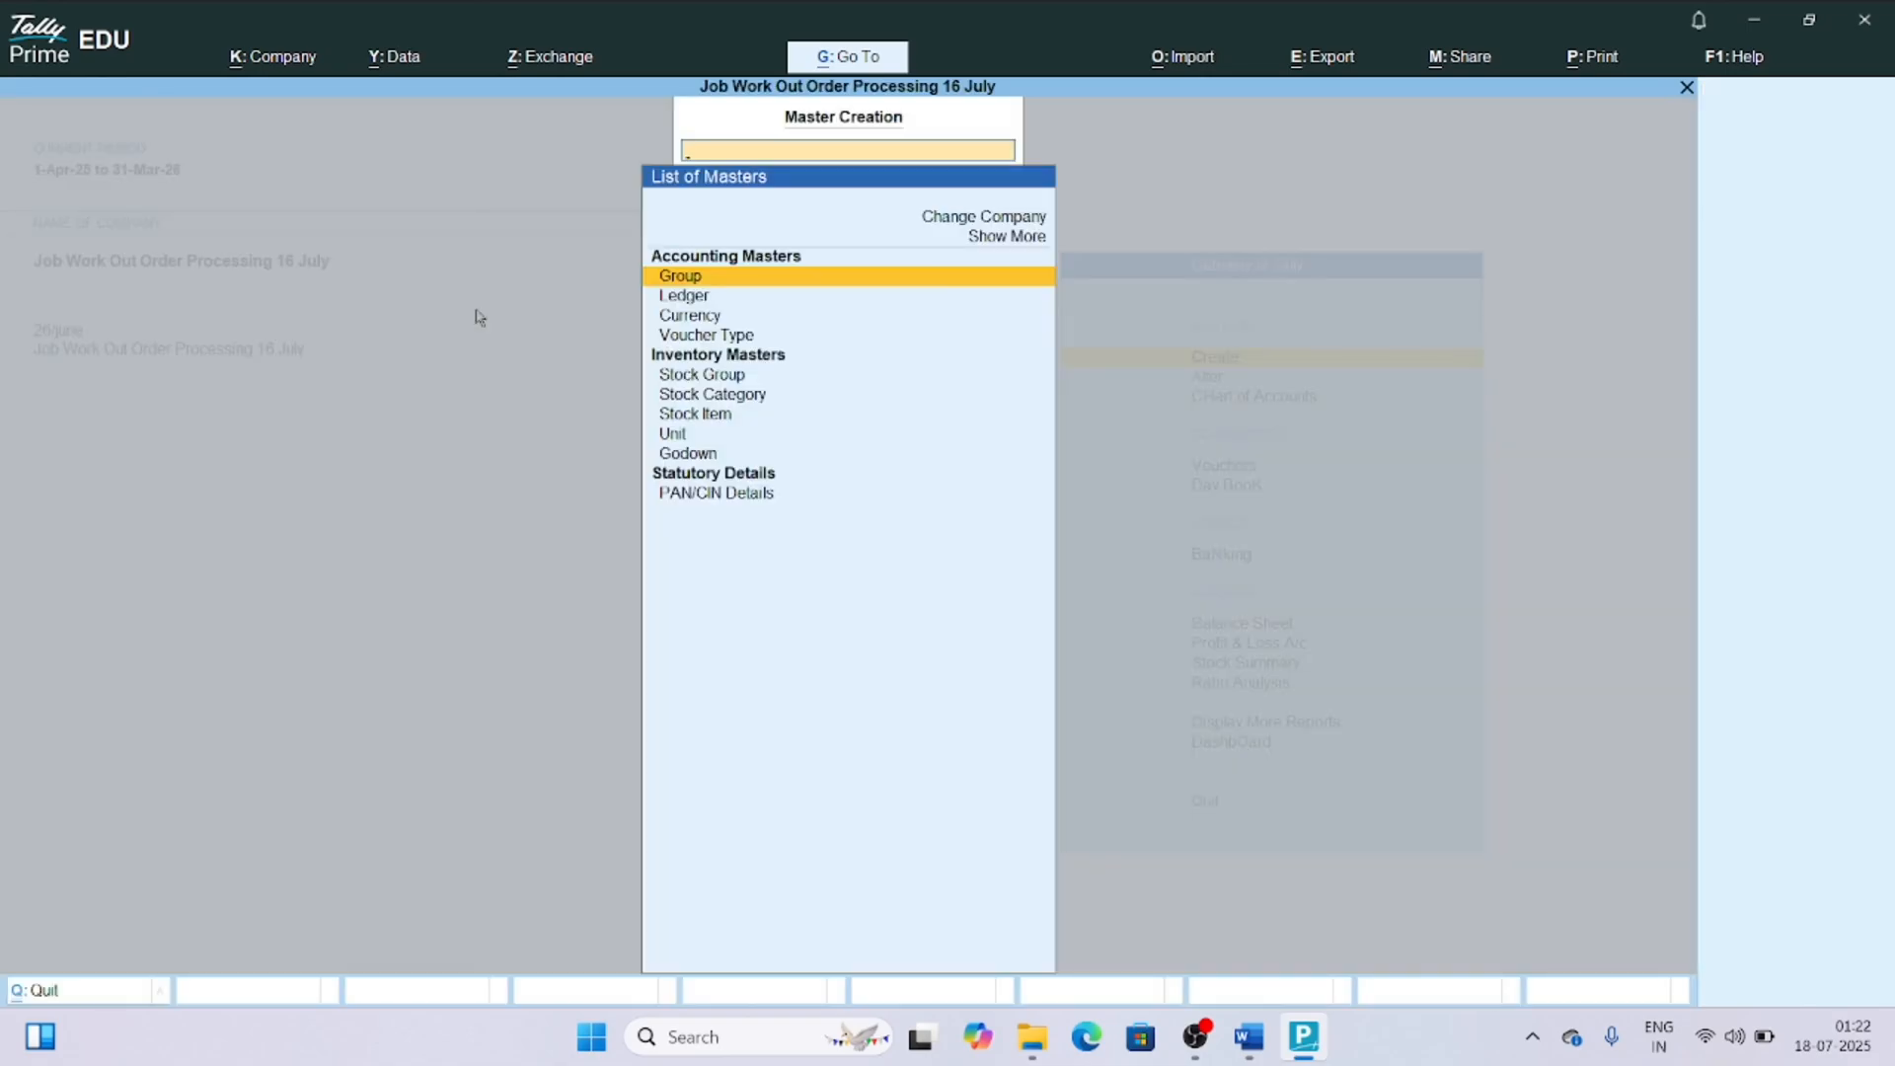
key("Down")
key("Down")
key("Down")
key("Down")
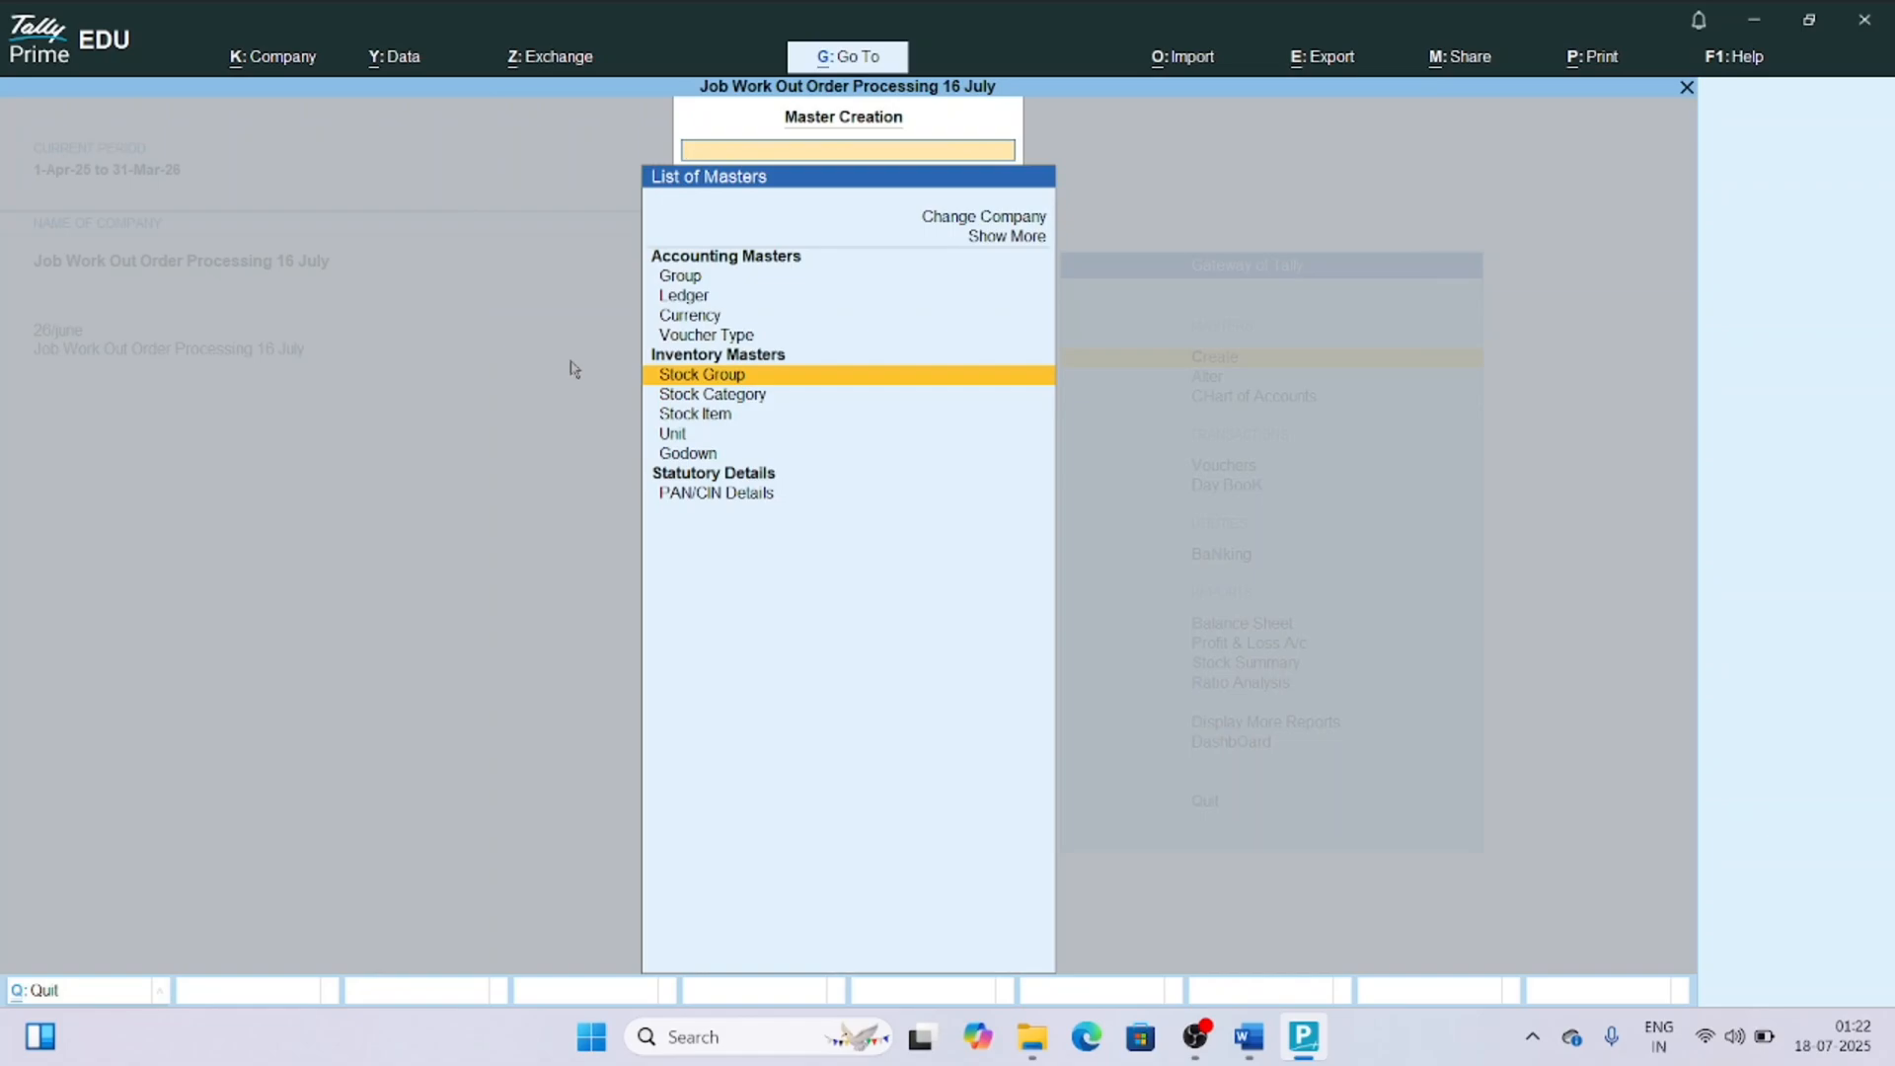
key("Return")
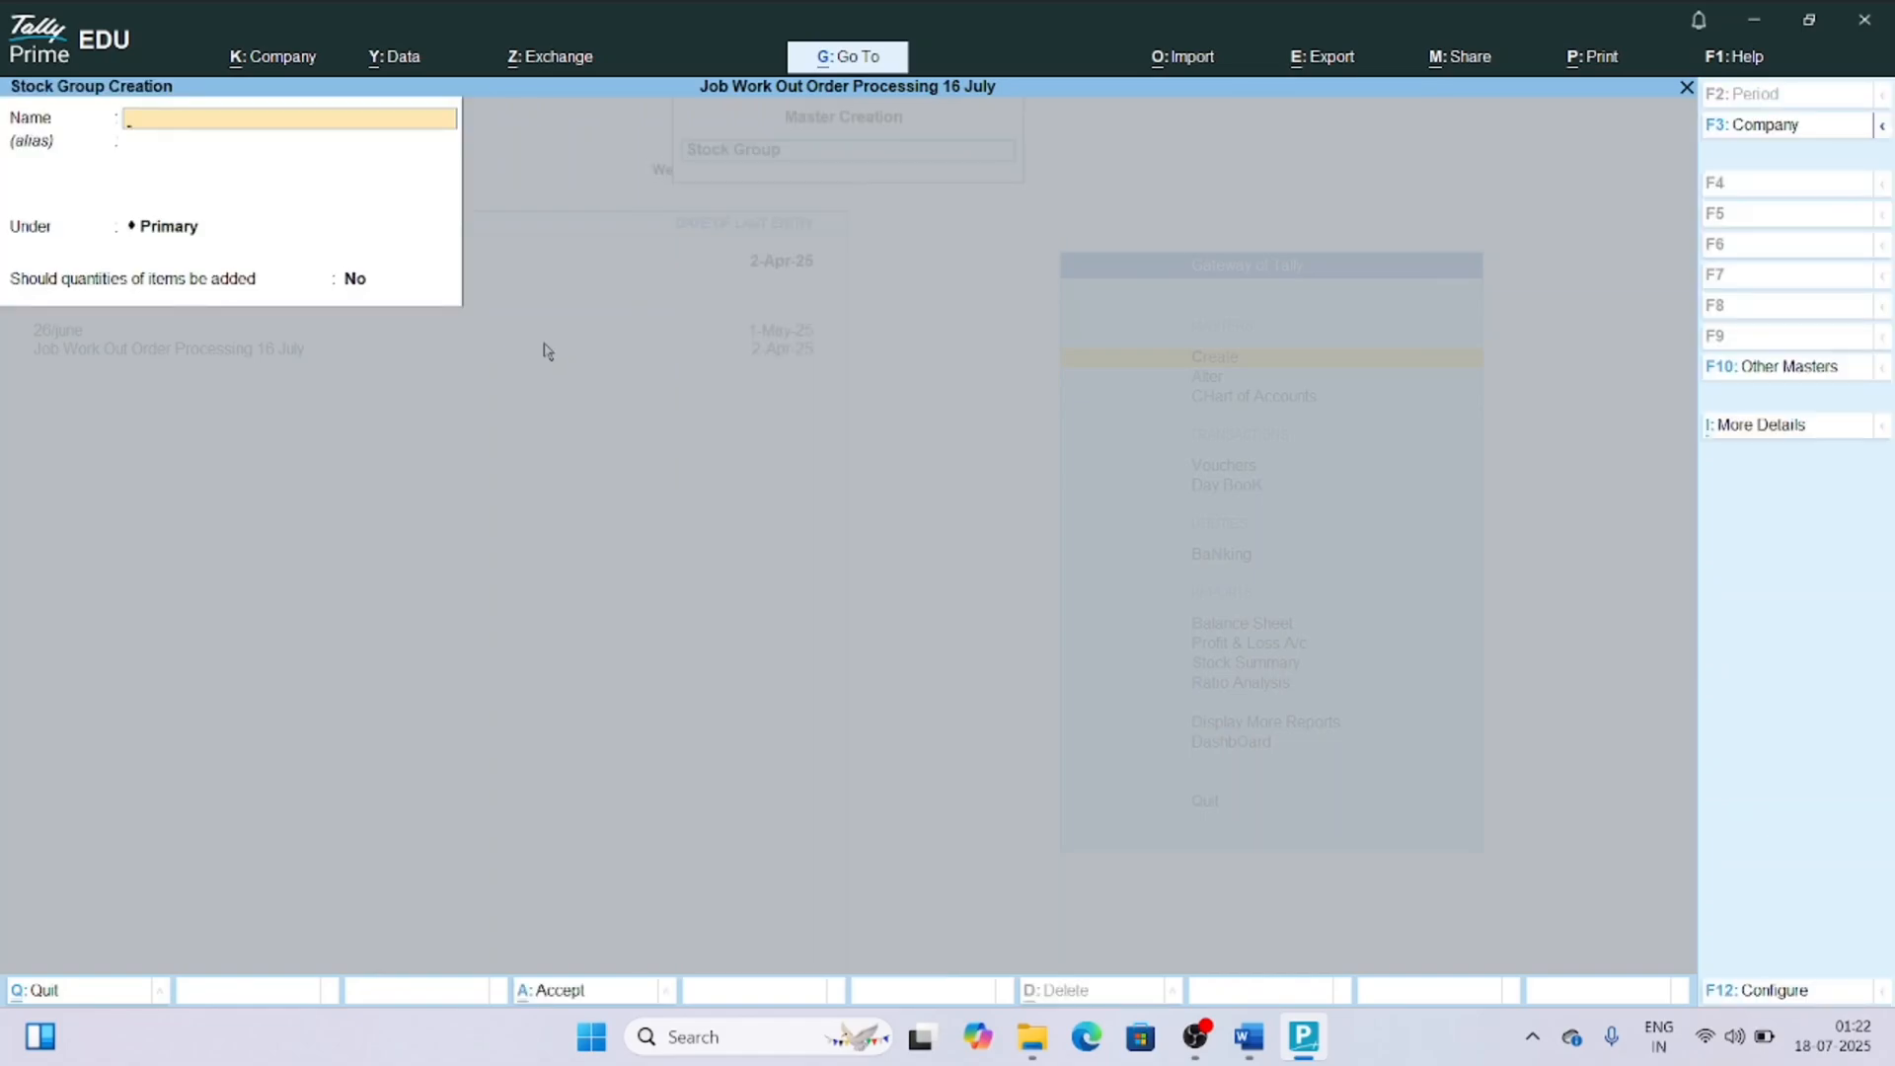
type("Air Circulation Fan")
key("Return")
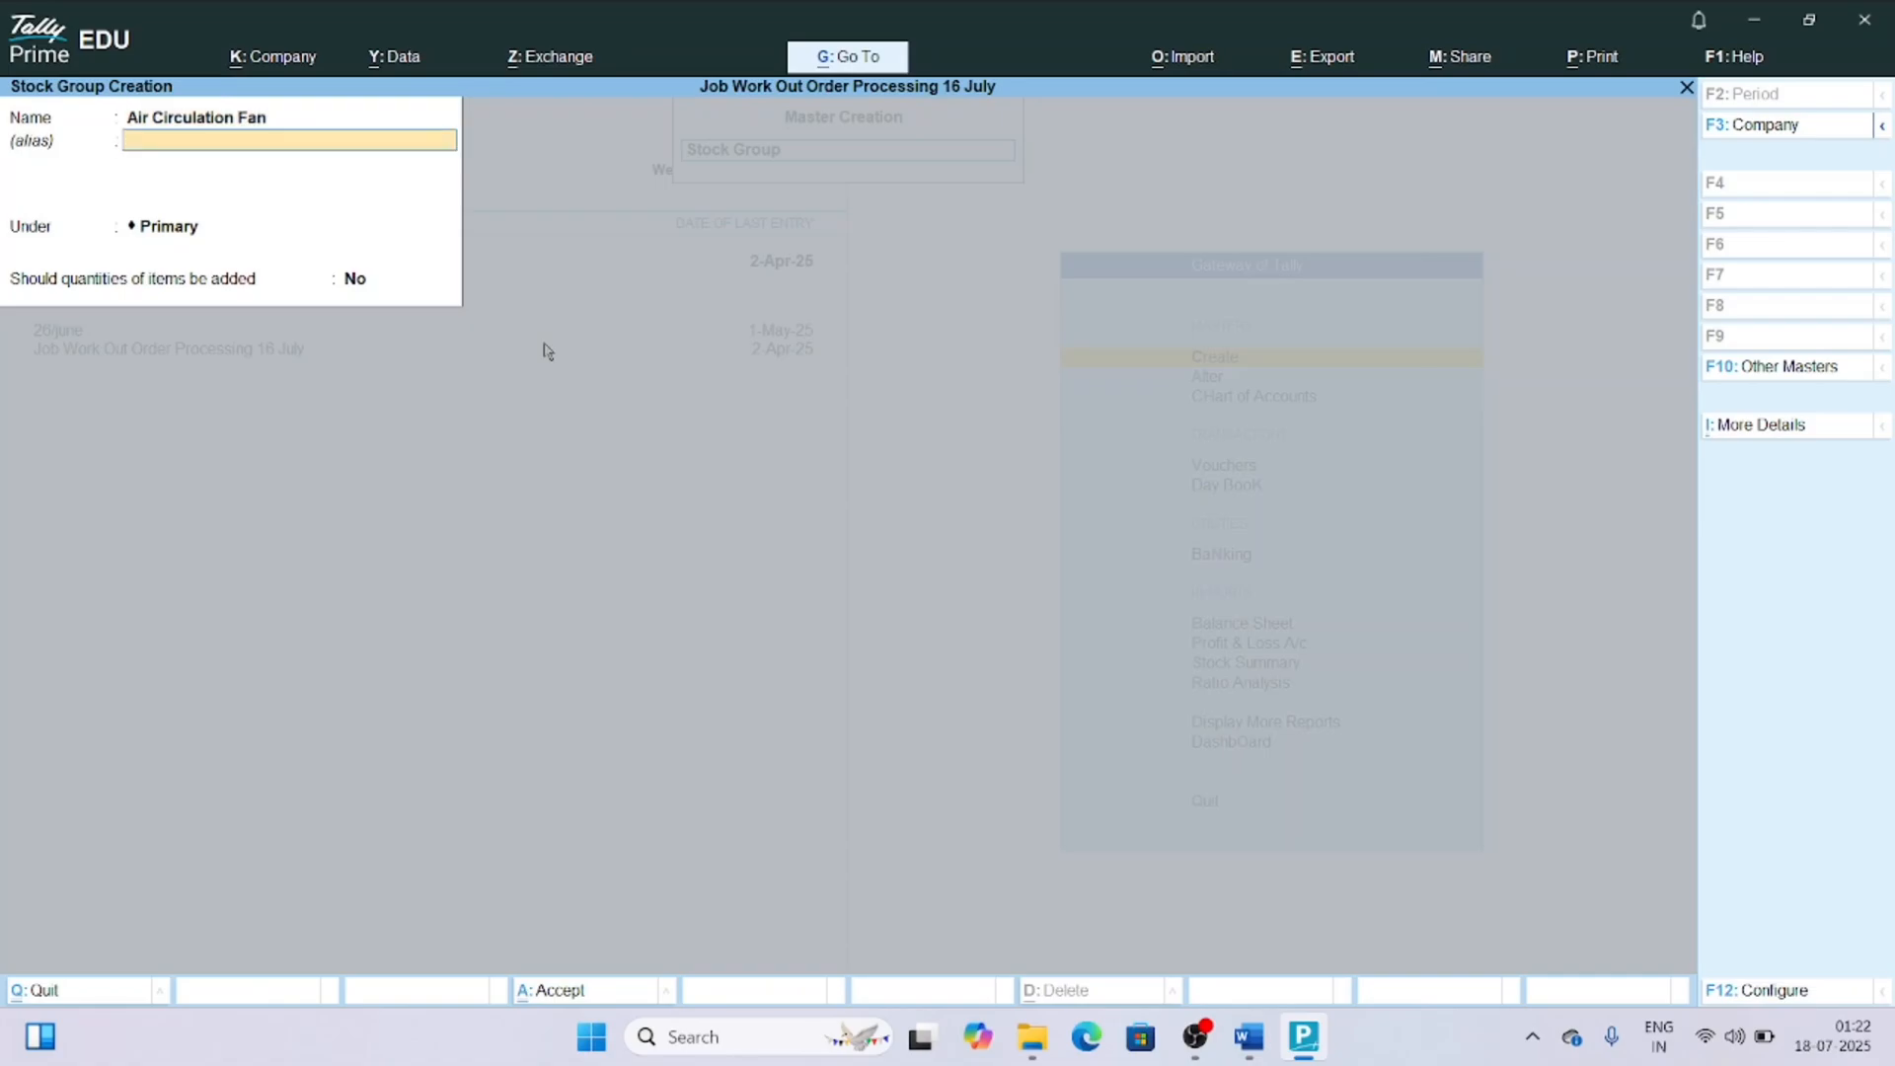
key("Return")
key("Return")
type("y")
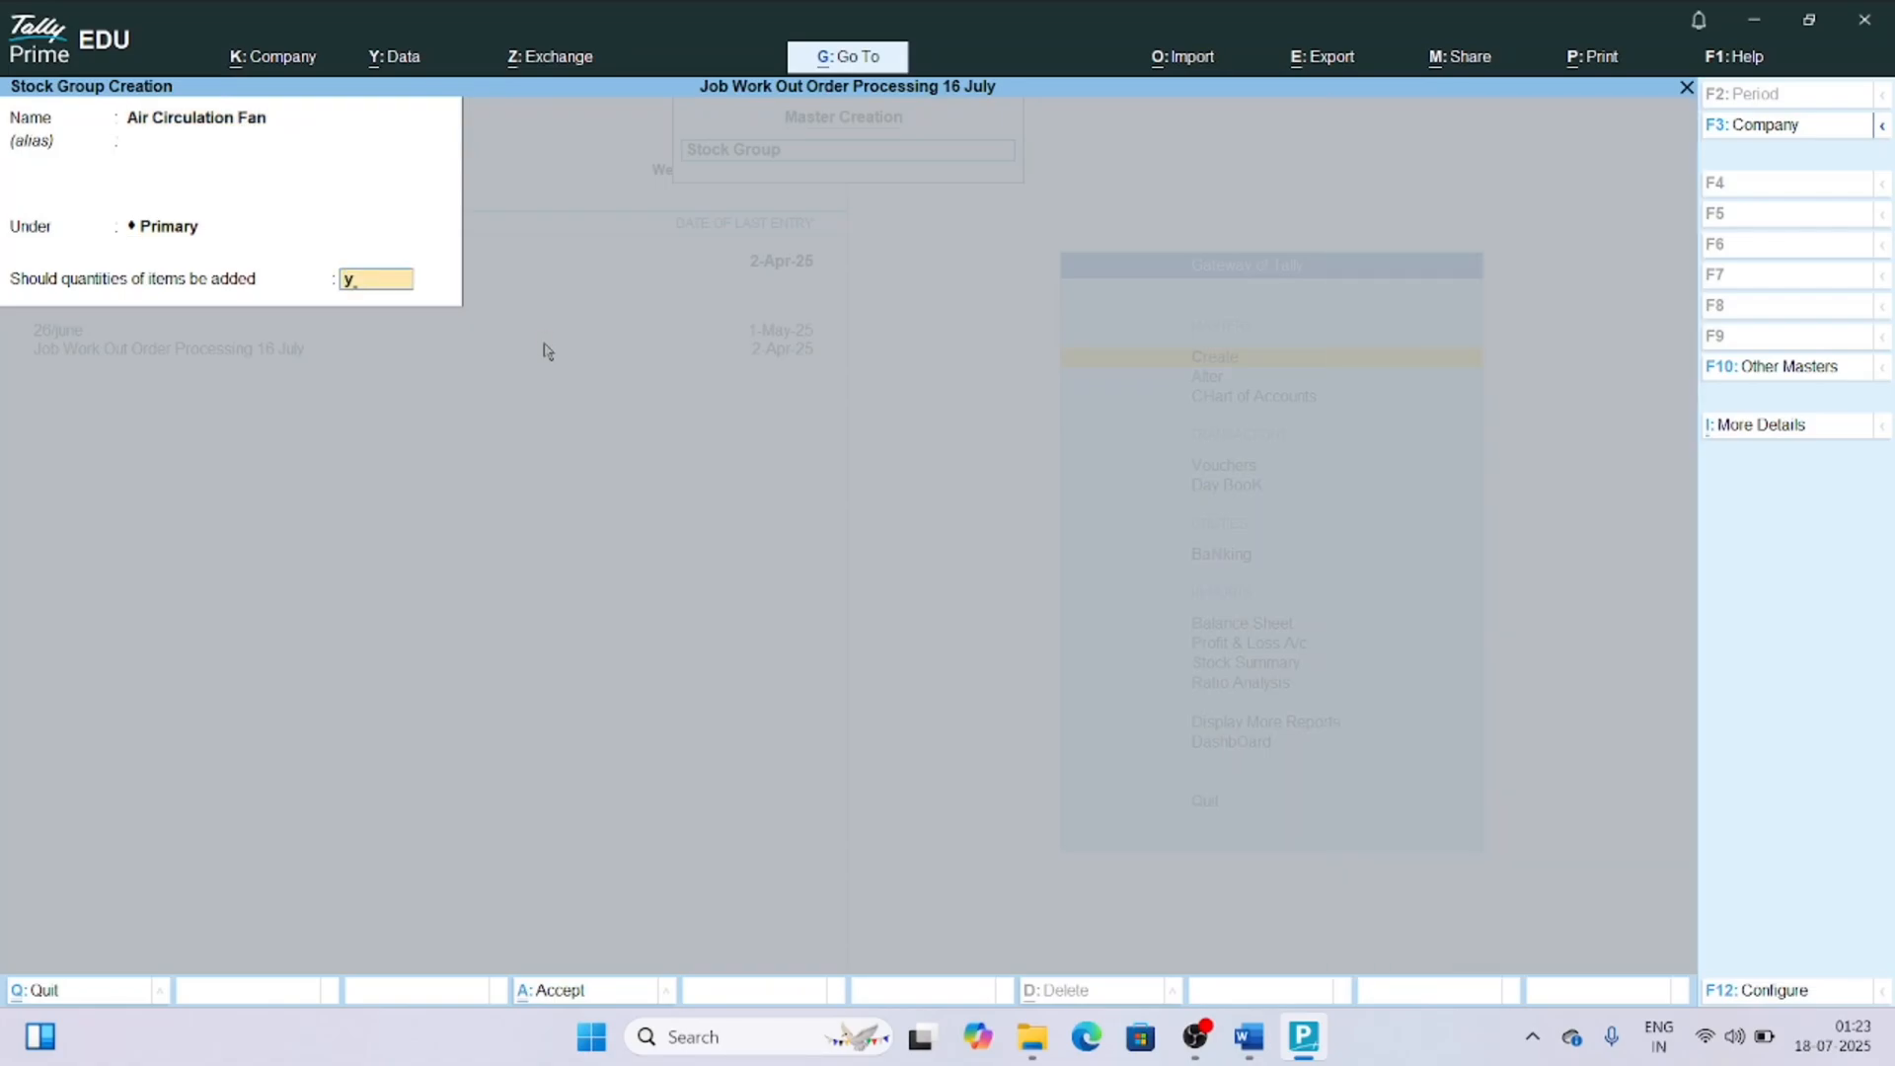
key("Return")
key("Return")
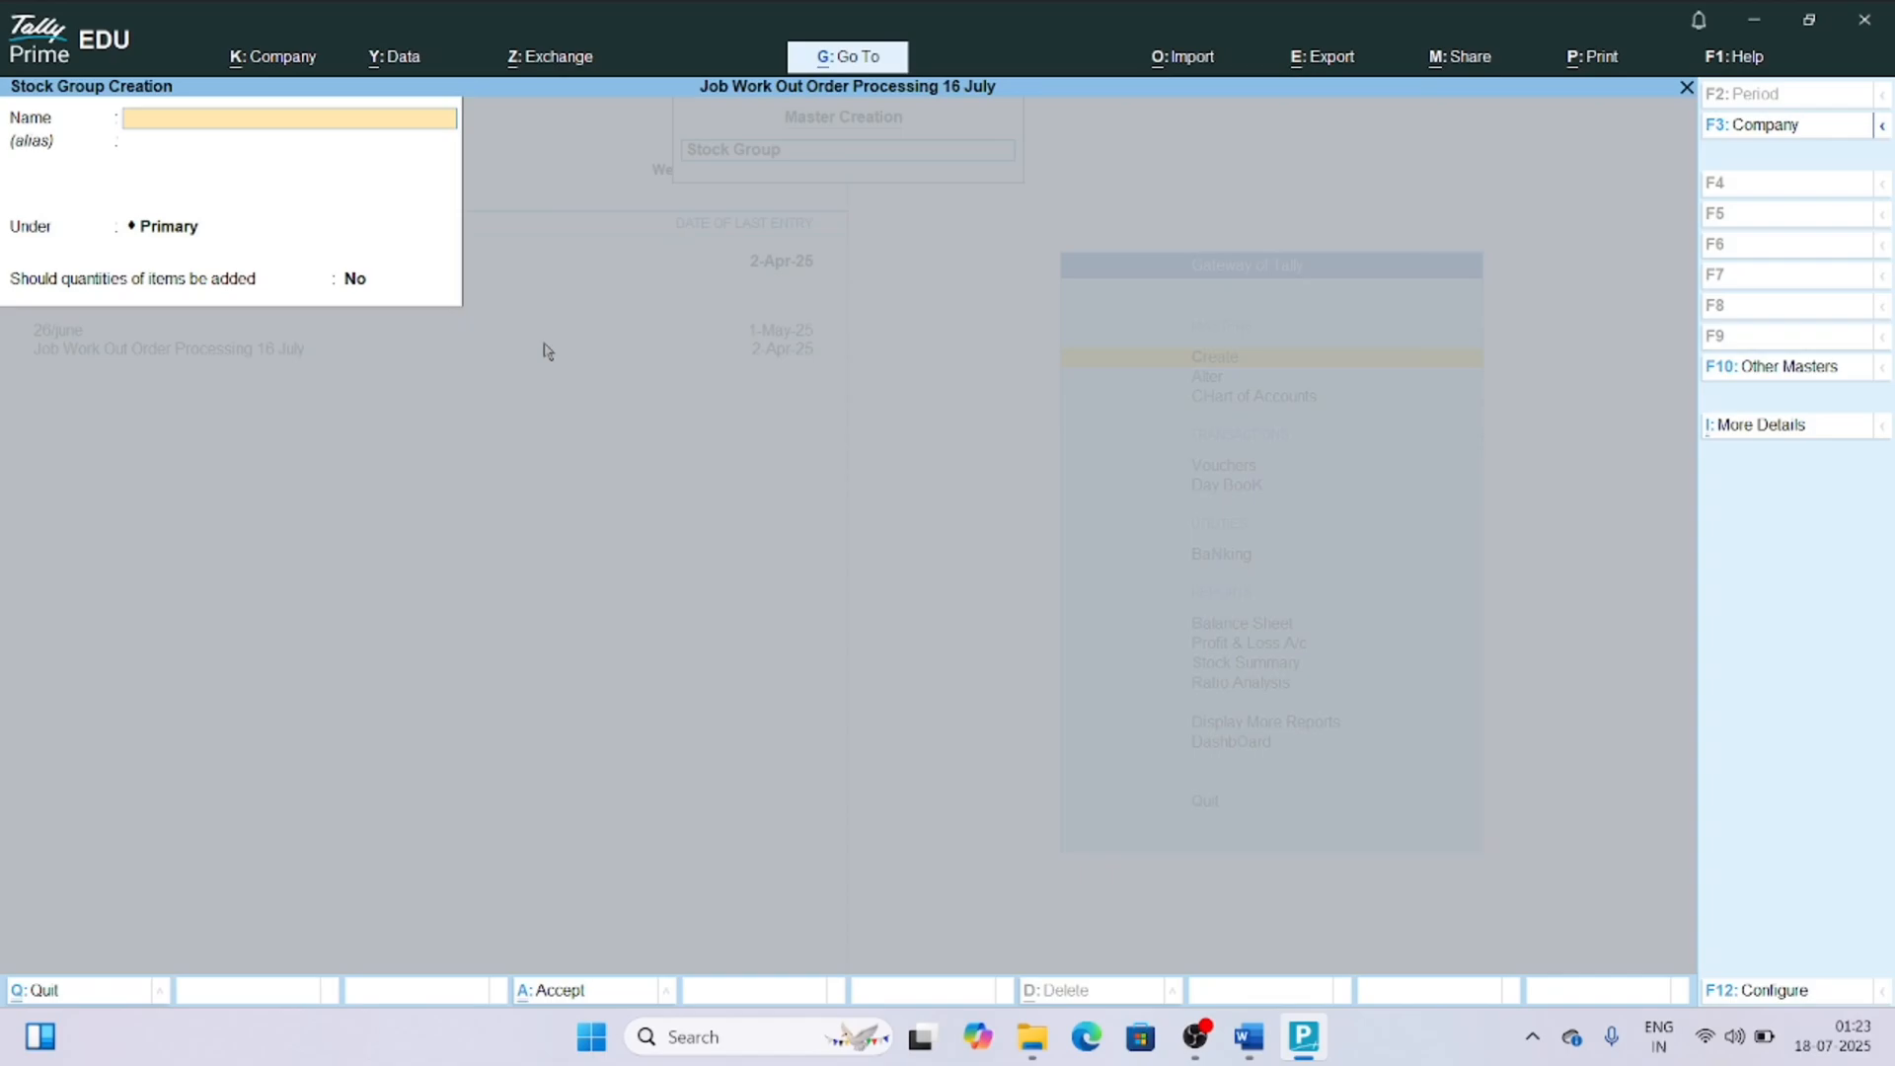
Create the stock group "Air Circulation Fan (RM)" under Air Circulation Fan, with item quantities added.
type("Air Circulation Fan (RM")
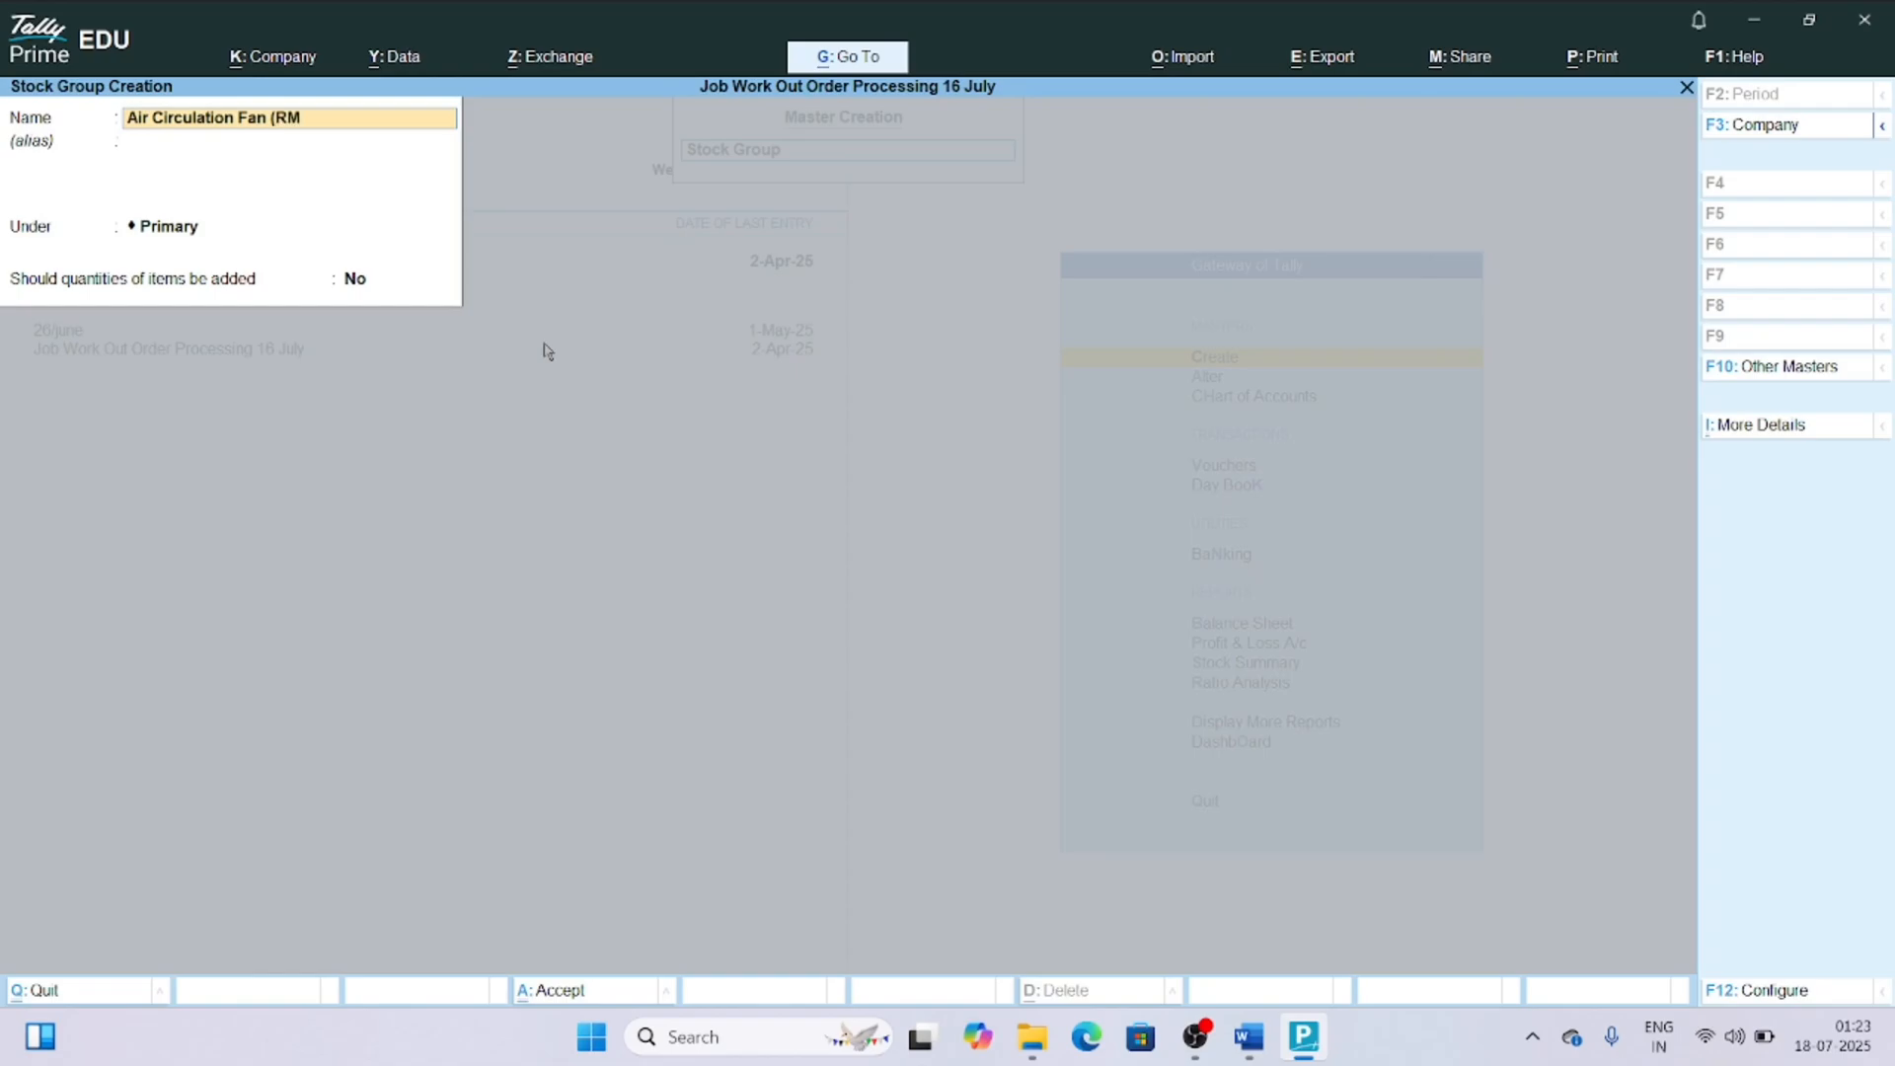
type(")")
key("Return")
key("Return")
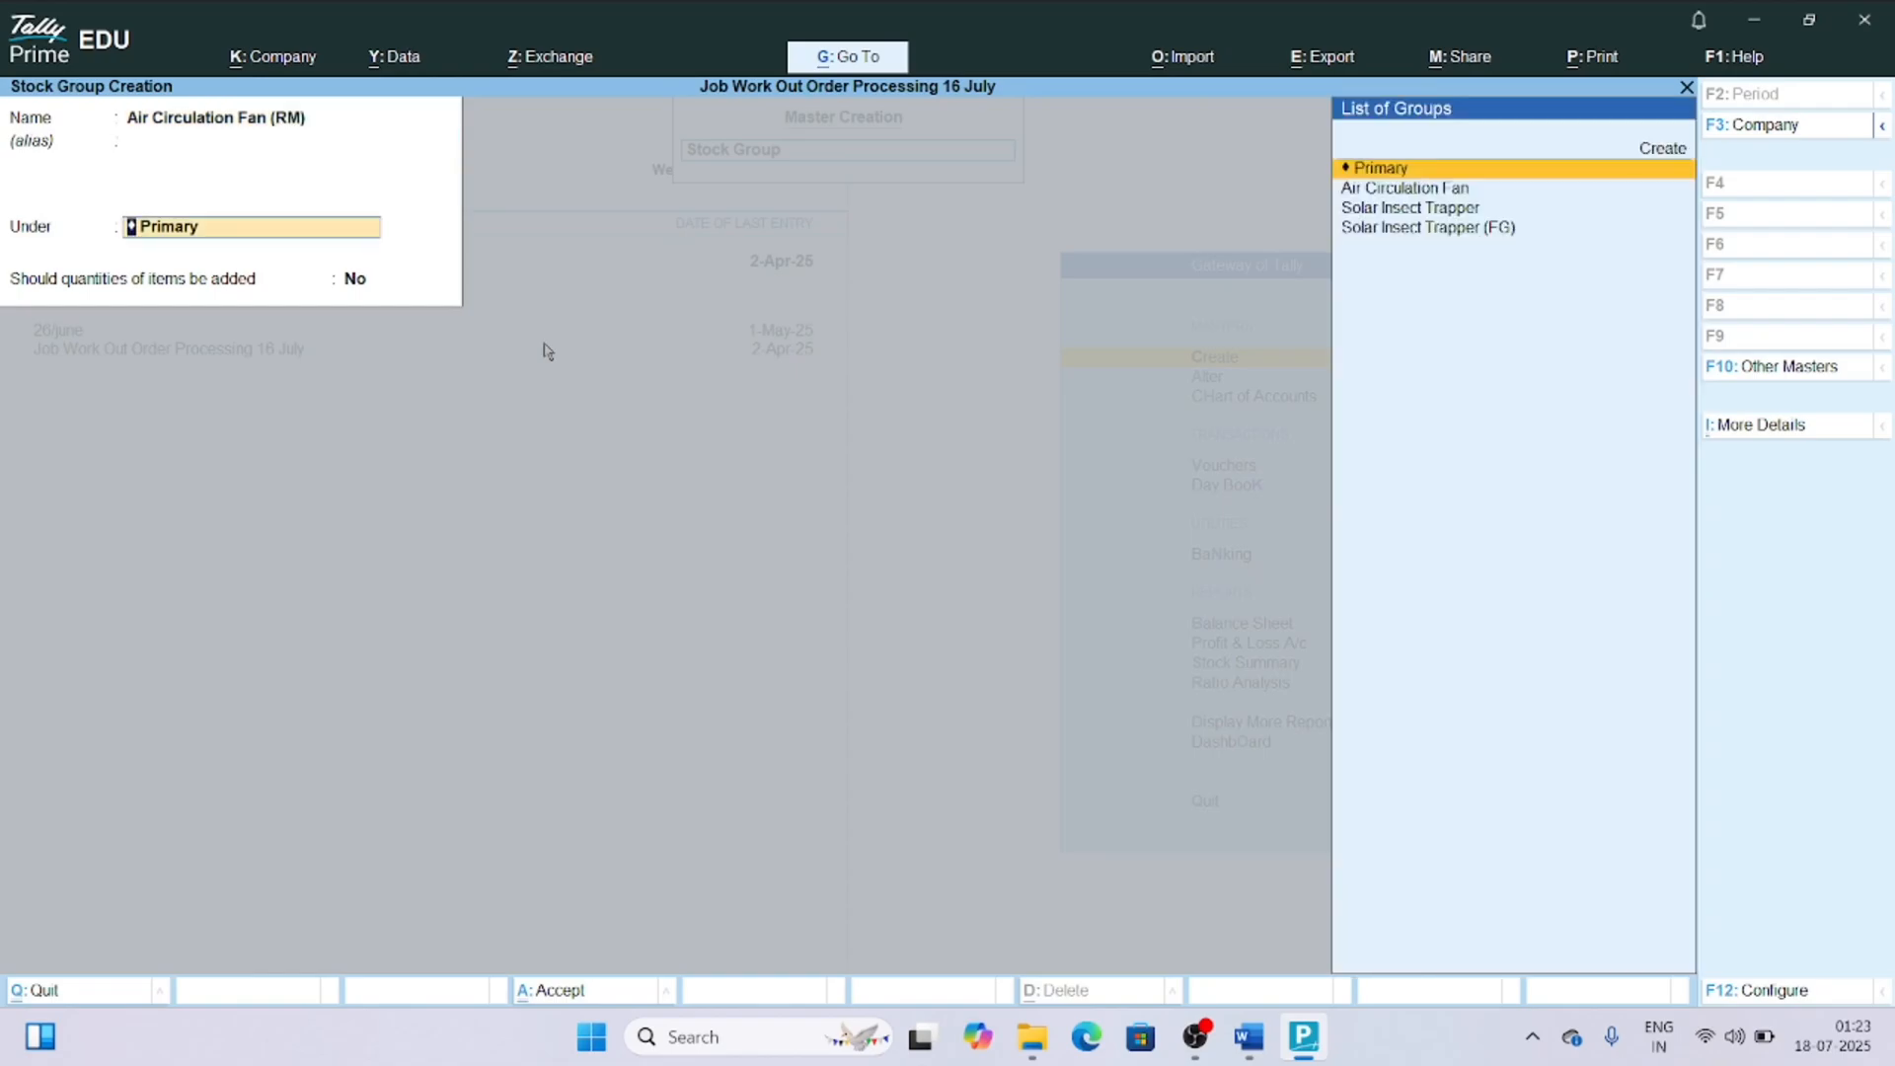
key("Down")
key("Return")
key("n")
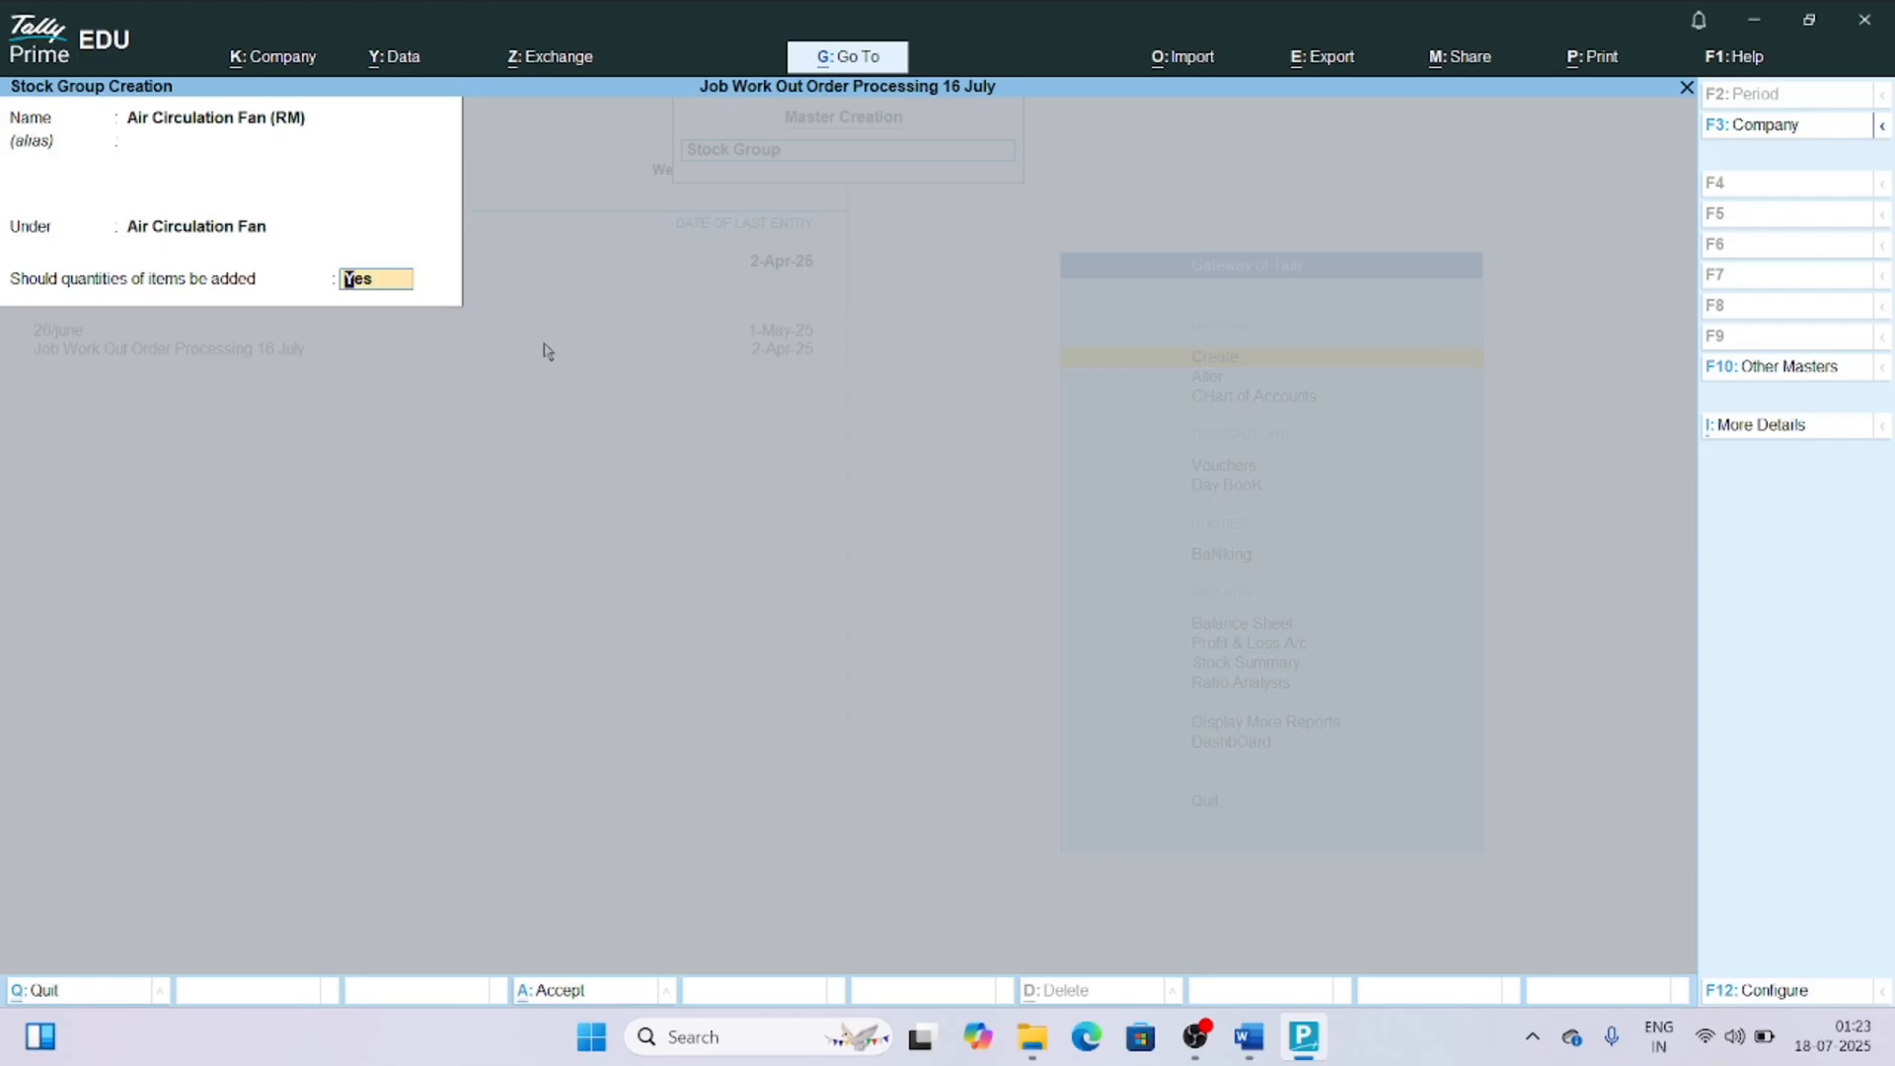
key("Return")
Create the stock group "Air Circulation Fan(FG)" under Air Circulation Fan with item quantities added, and return to the Gateway of Tally.
type("Ai")
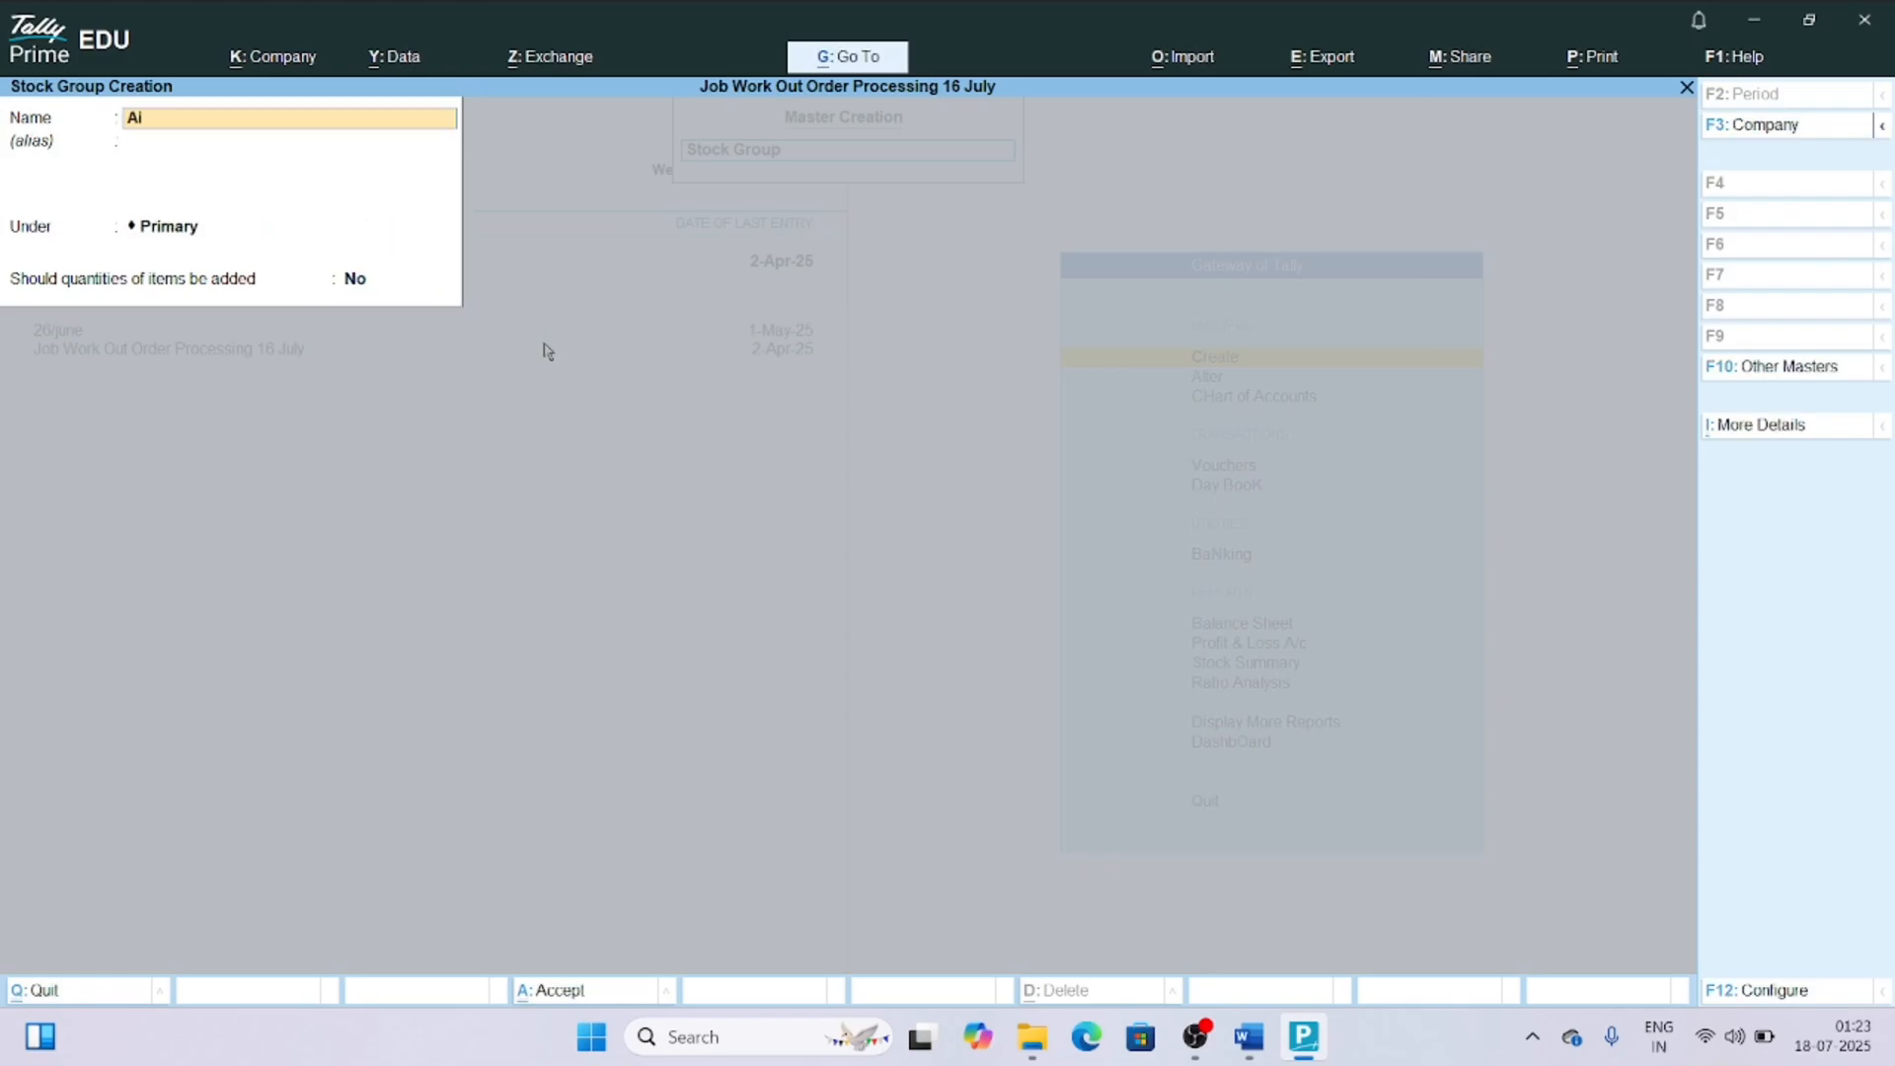
type("r Circulation Fan(FG")
key("Return")
key("Return")
key("Down")
key("Return")
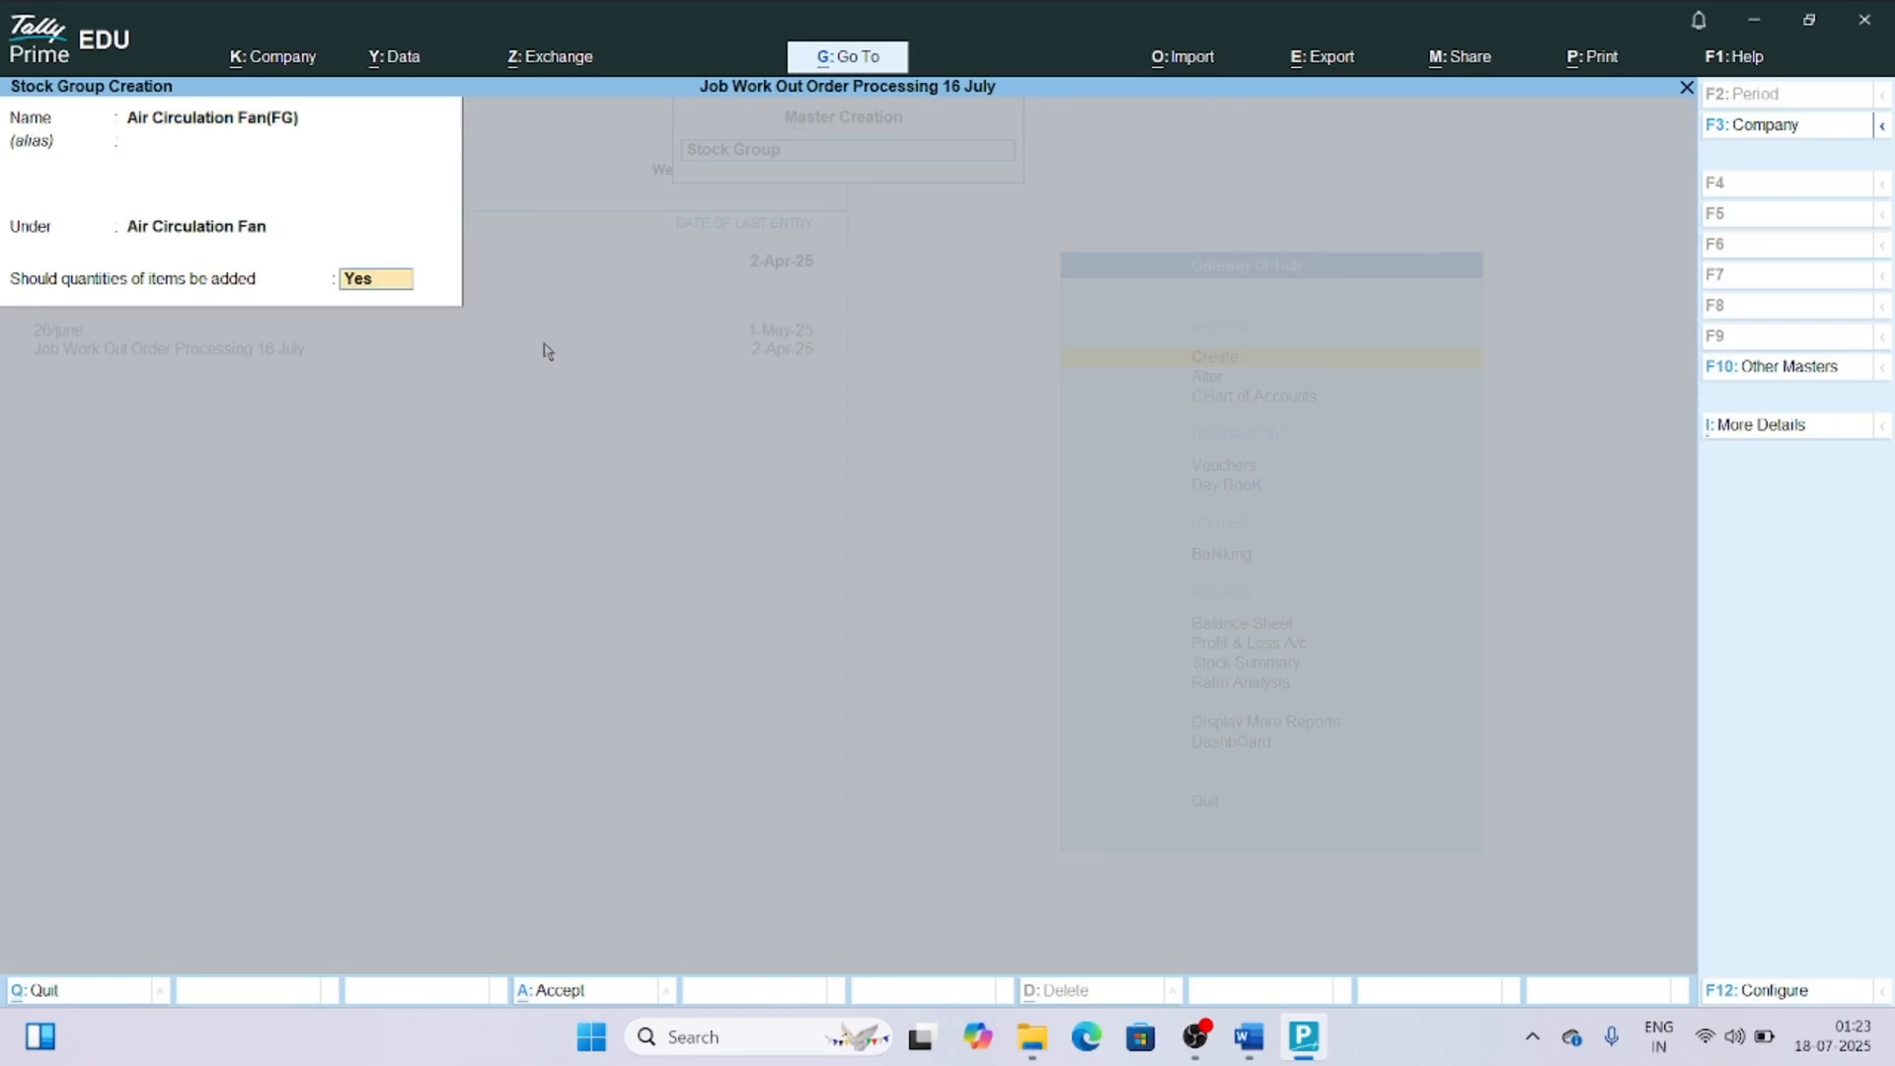
key("Return")
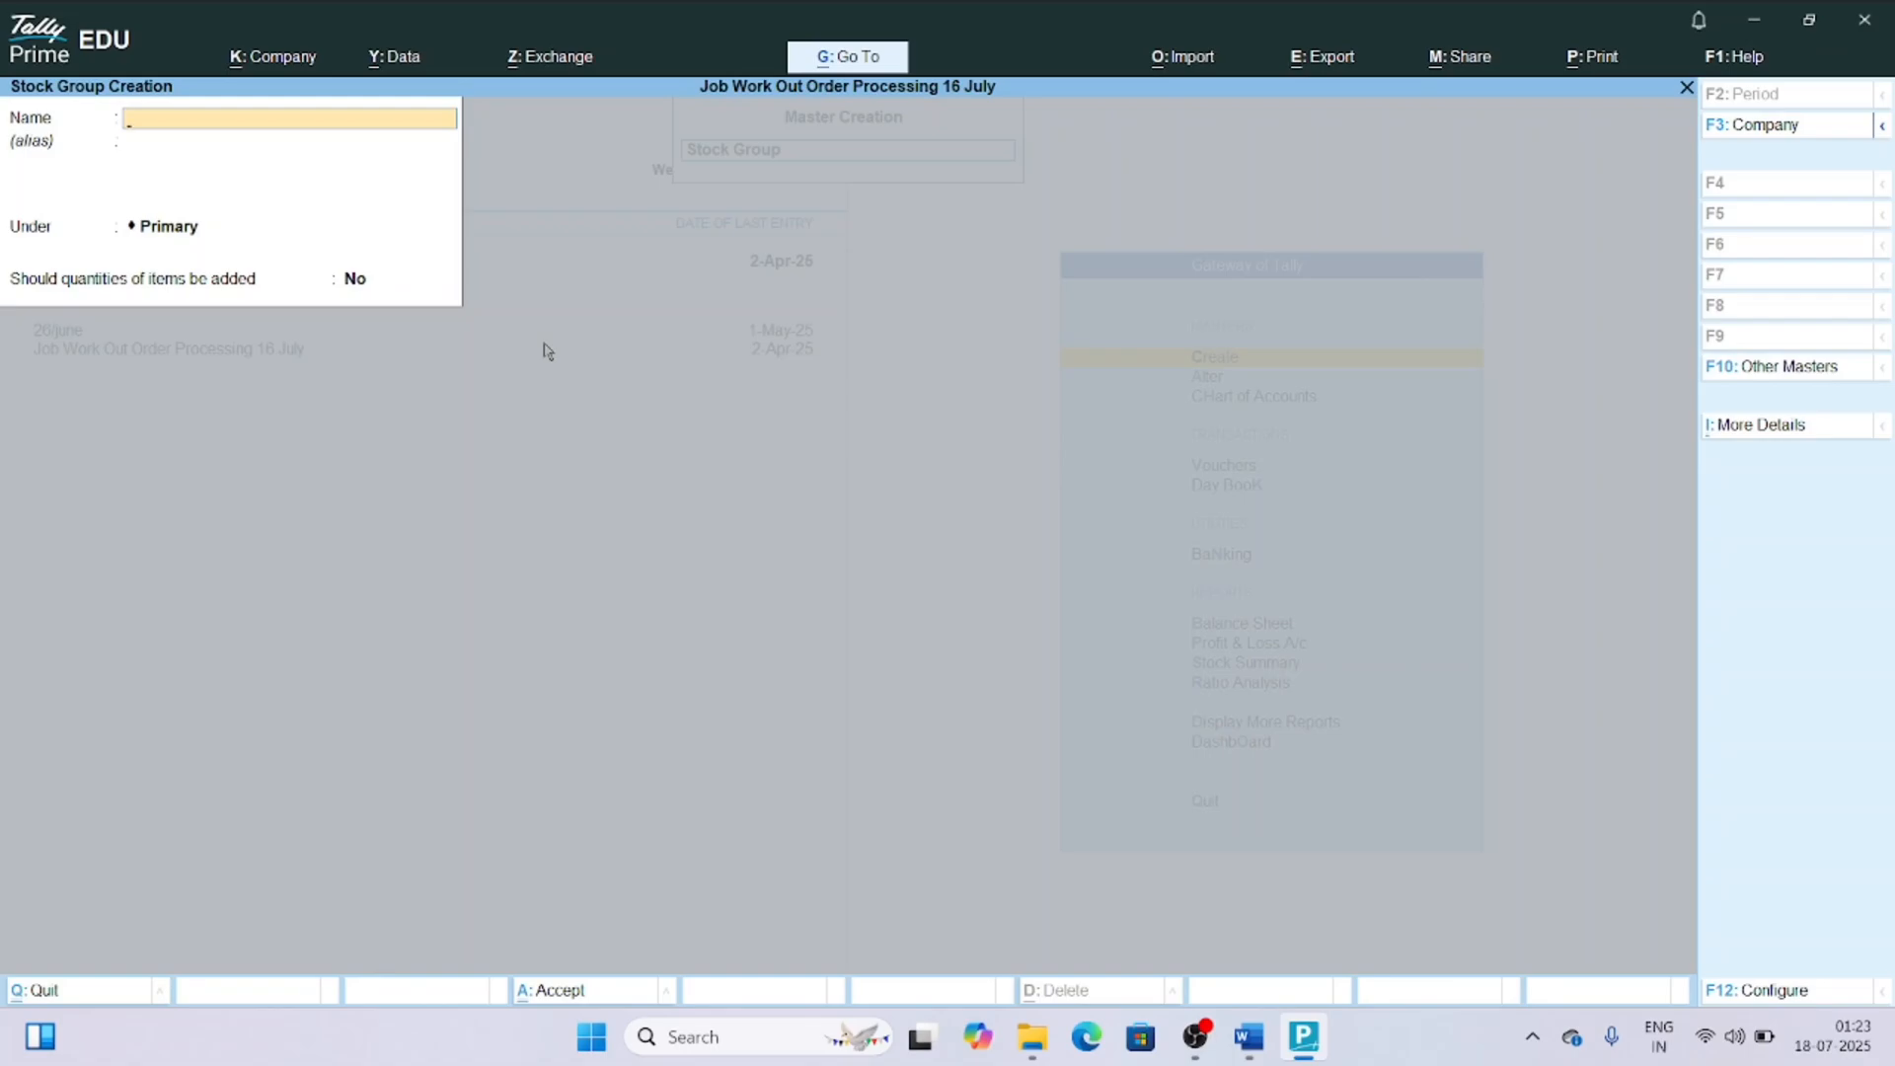
key("Escape")
key("y")
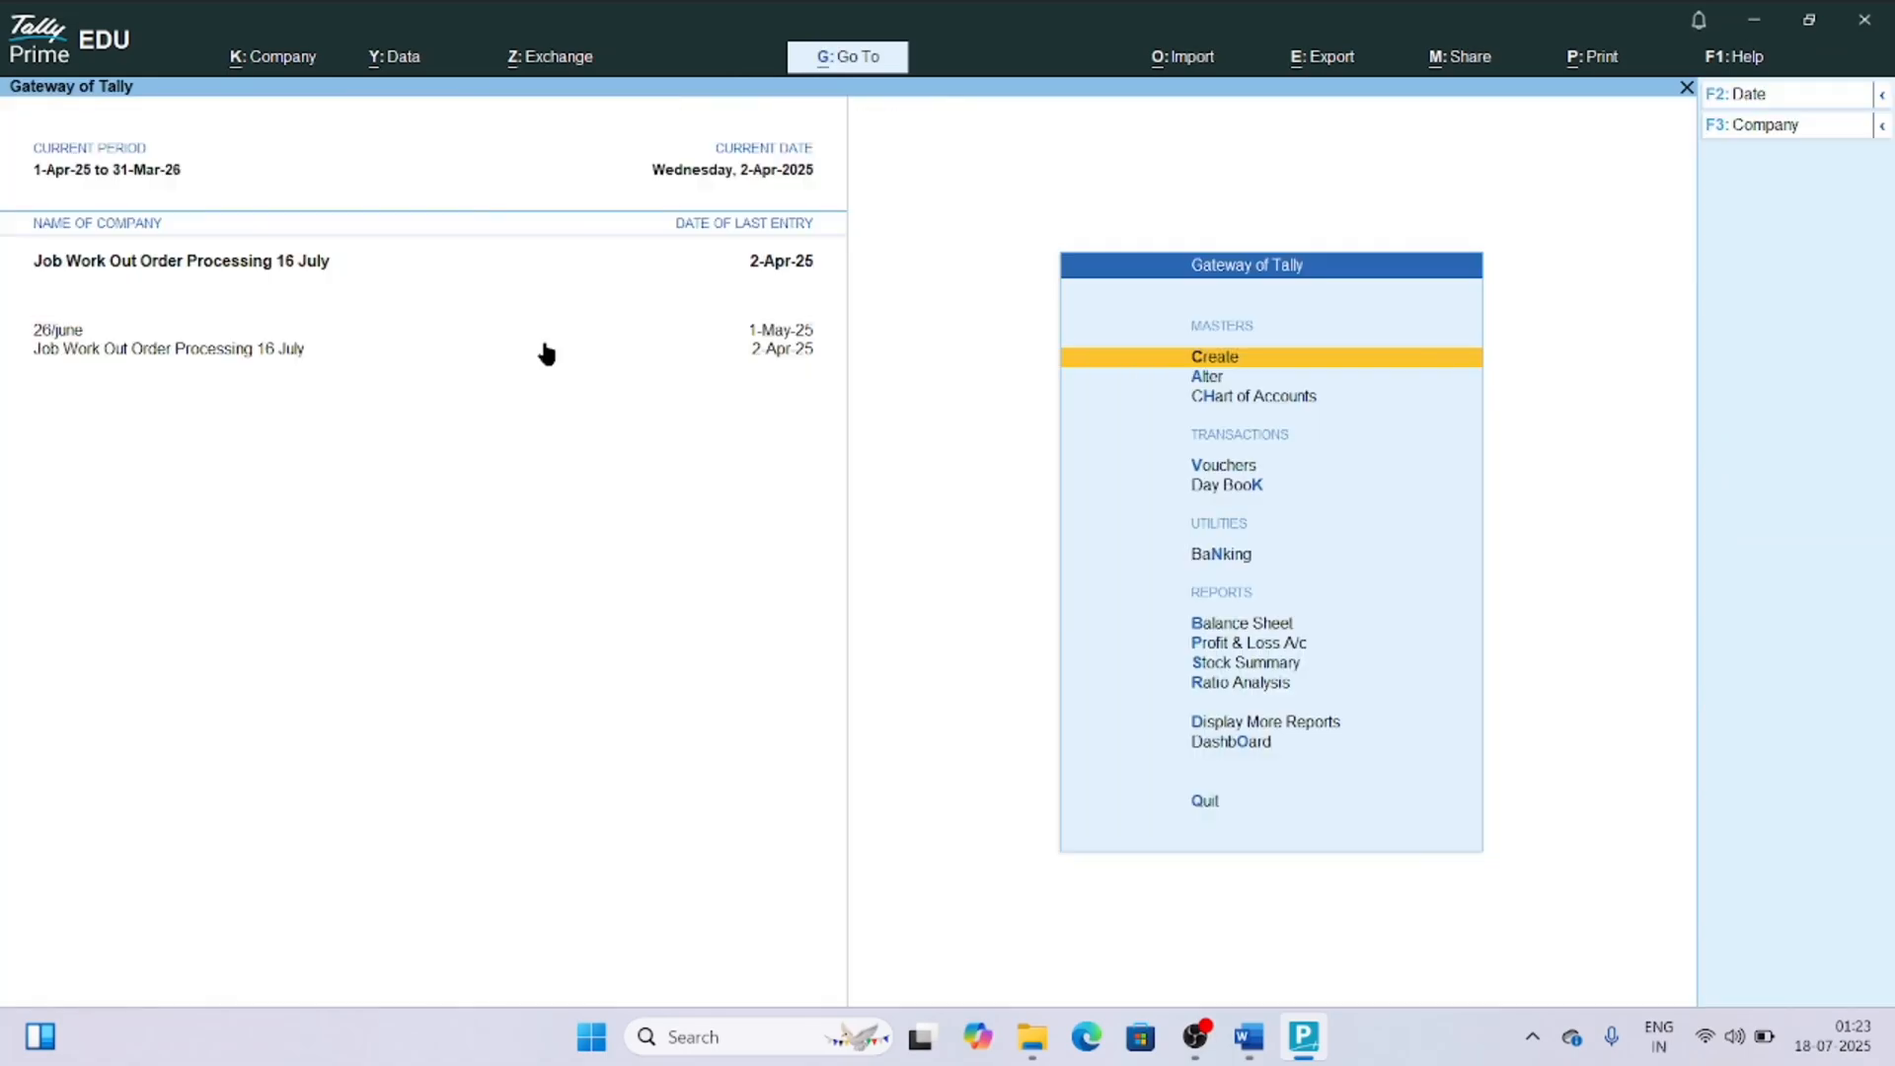
Open multiple stock item creation from the stock items list in the Chart of Accounts.
key("Down")
key("Down")
key("Return")
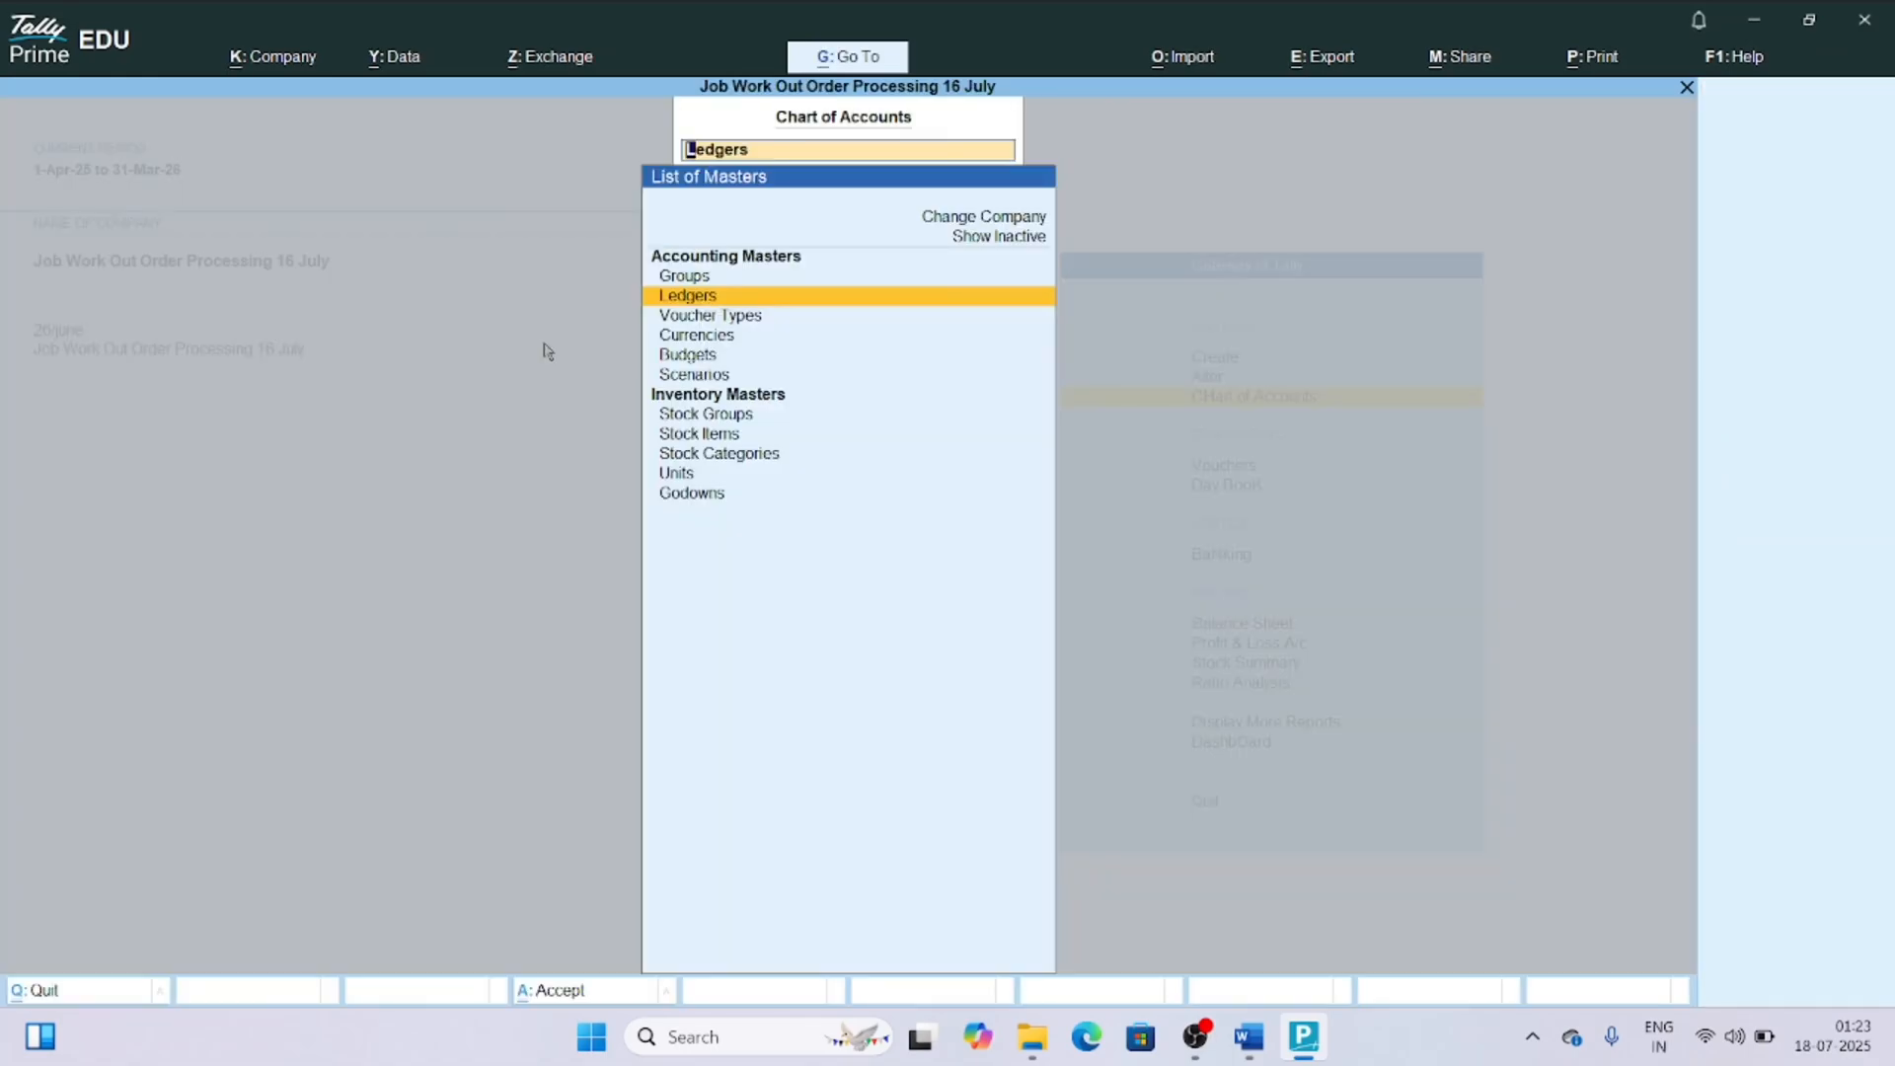
key("Down")
key("Down")
key("Down")
key("Down")
key("Down")
key("Down")
key("Down")
key("Return")
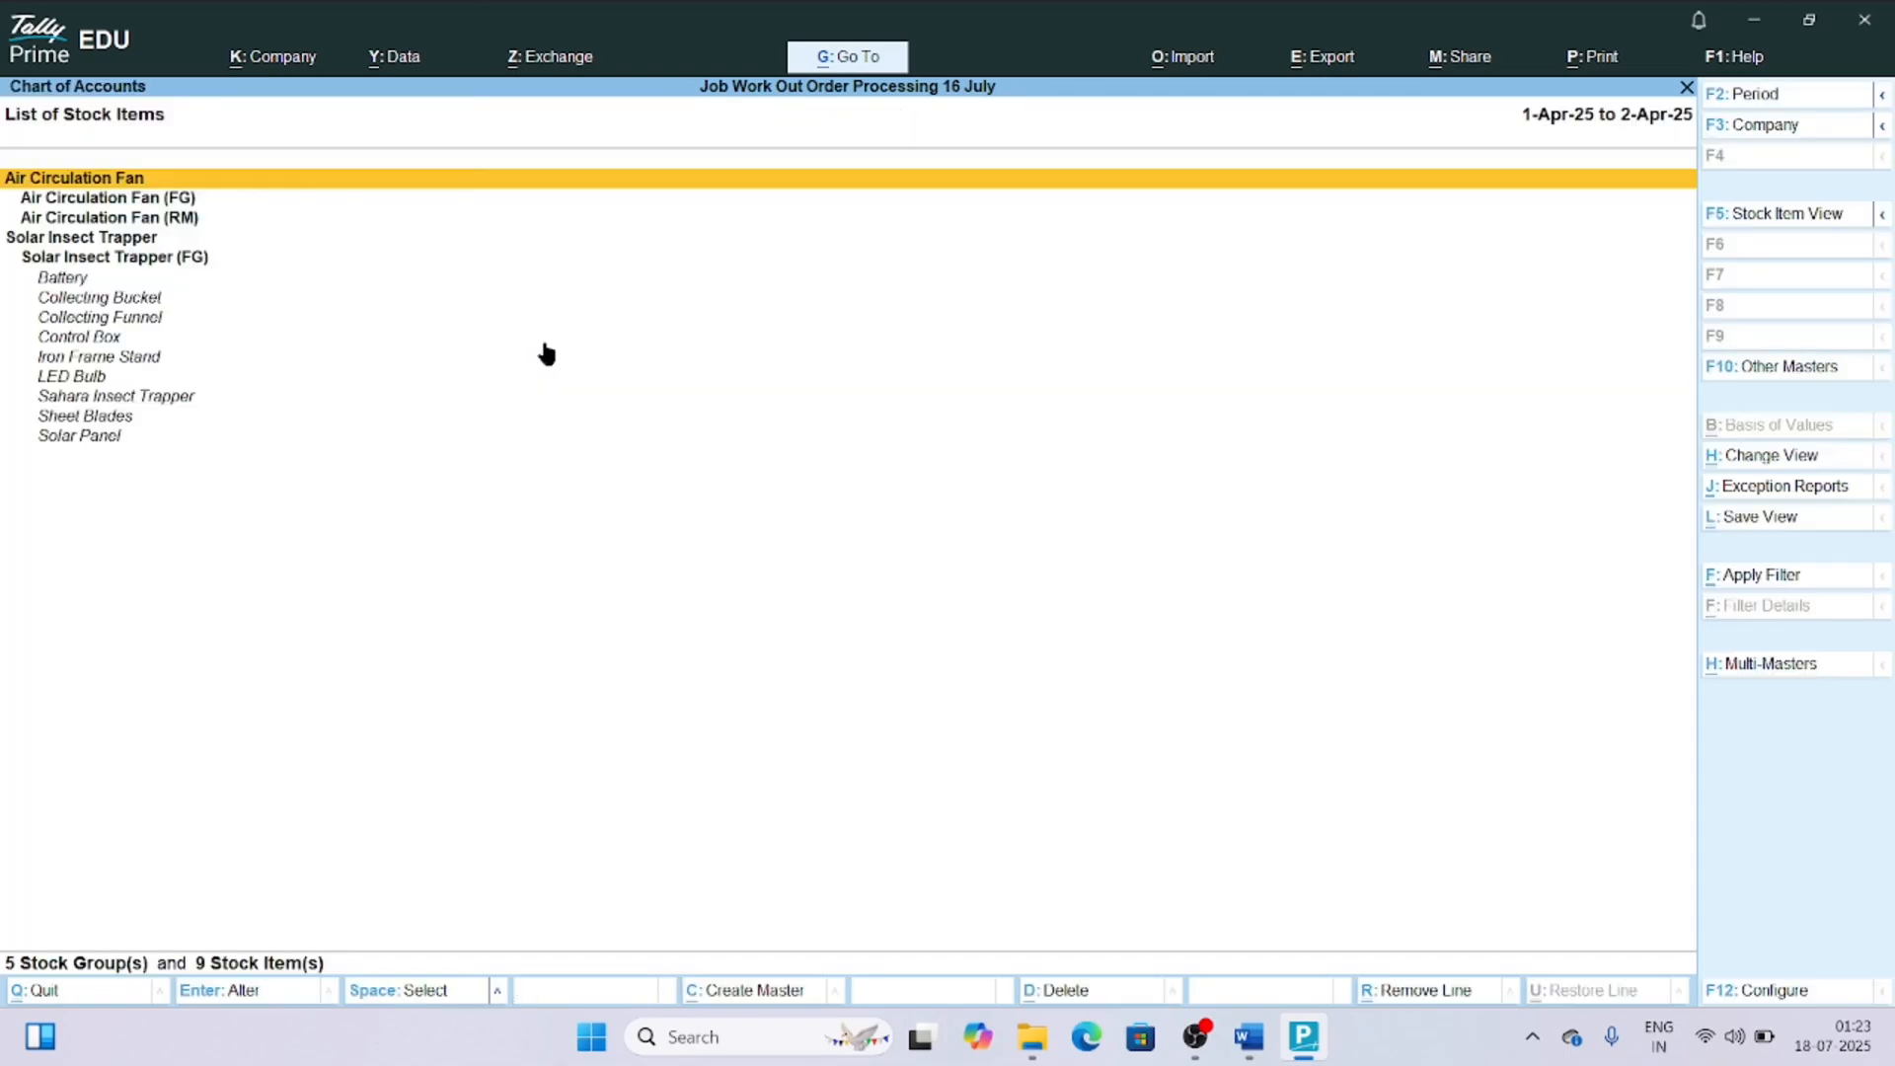
key("alt+h")
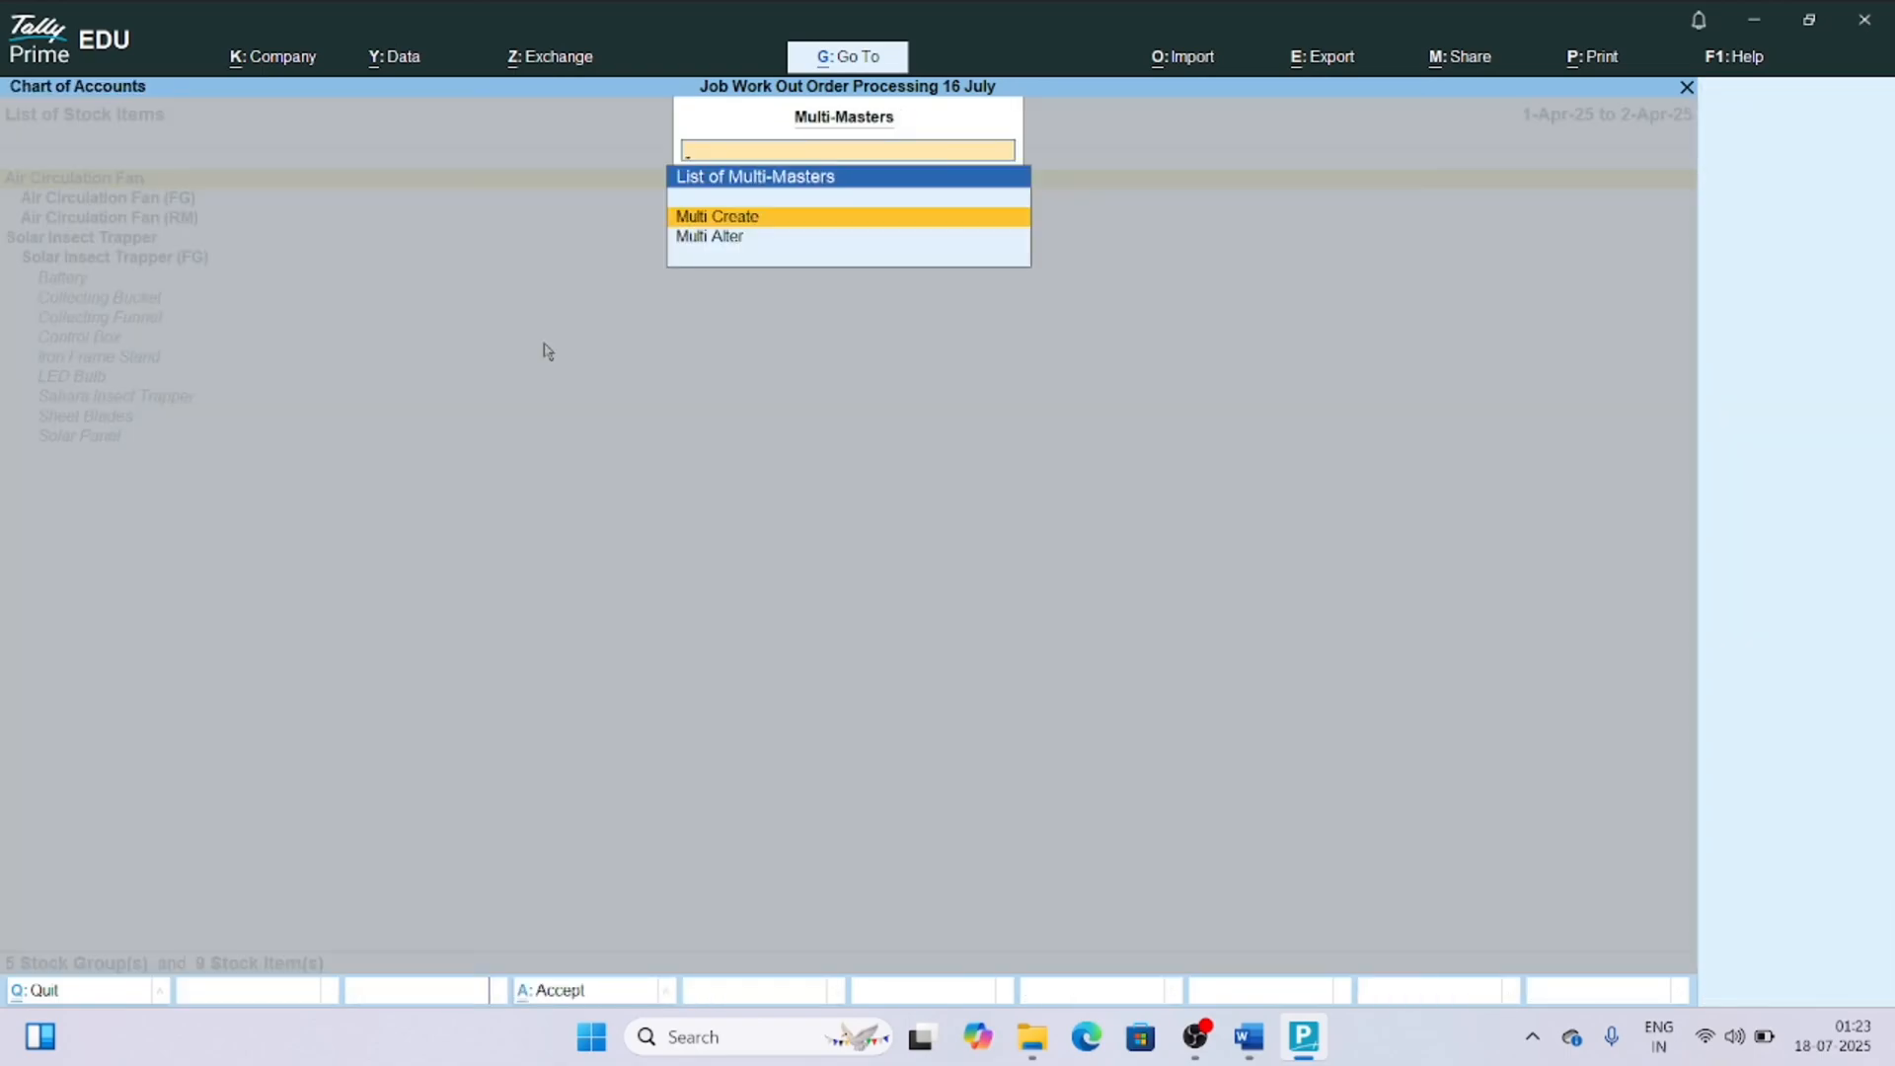
key("Return")
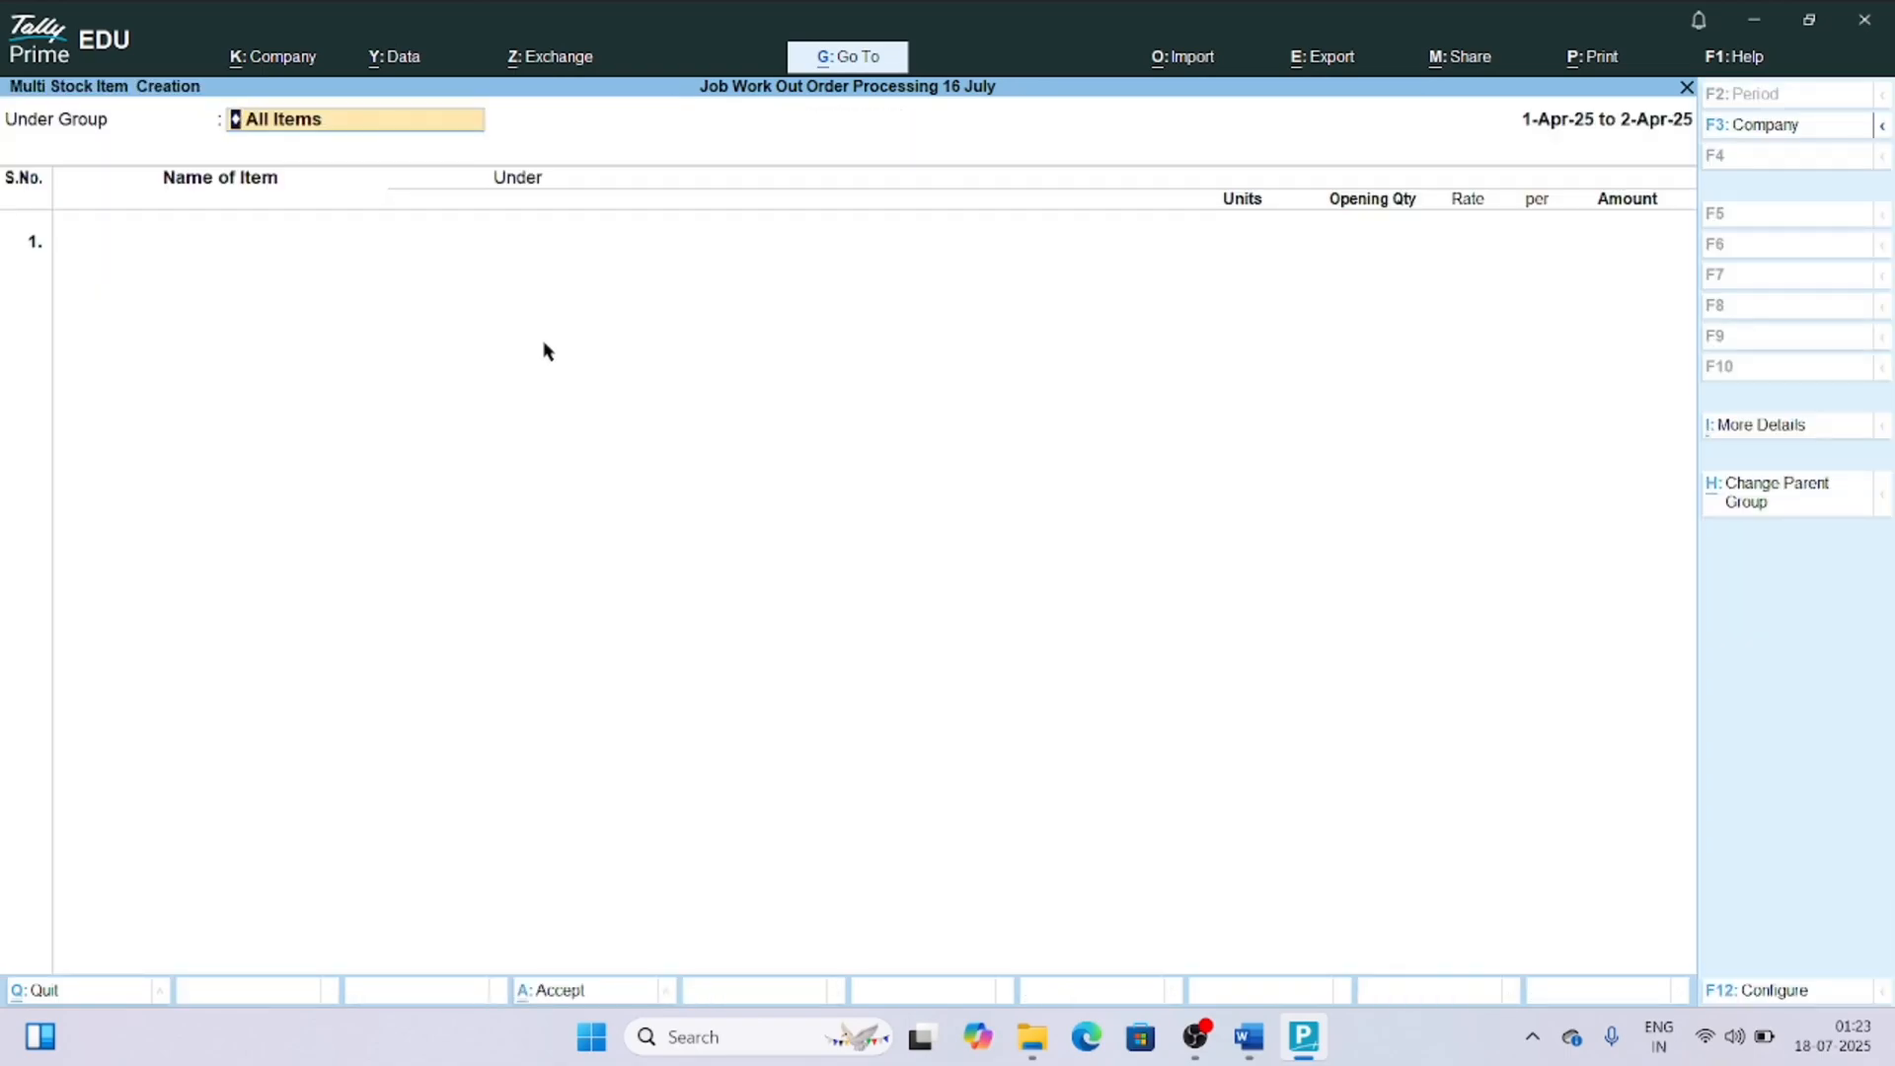
Set Air Circulation Fan (RM) as the parent group for the new stock items.
type("Air")
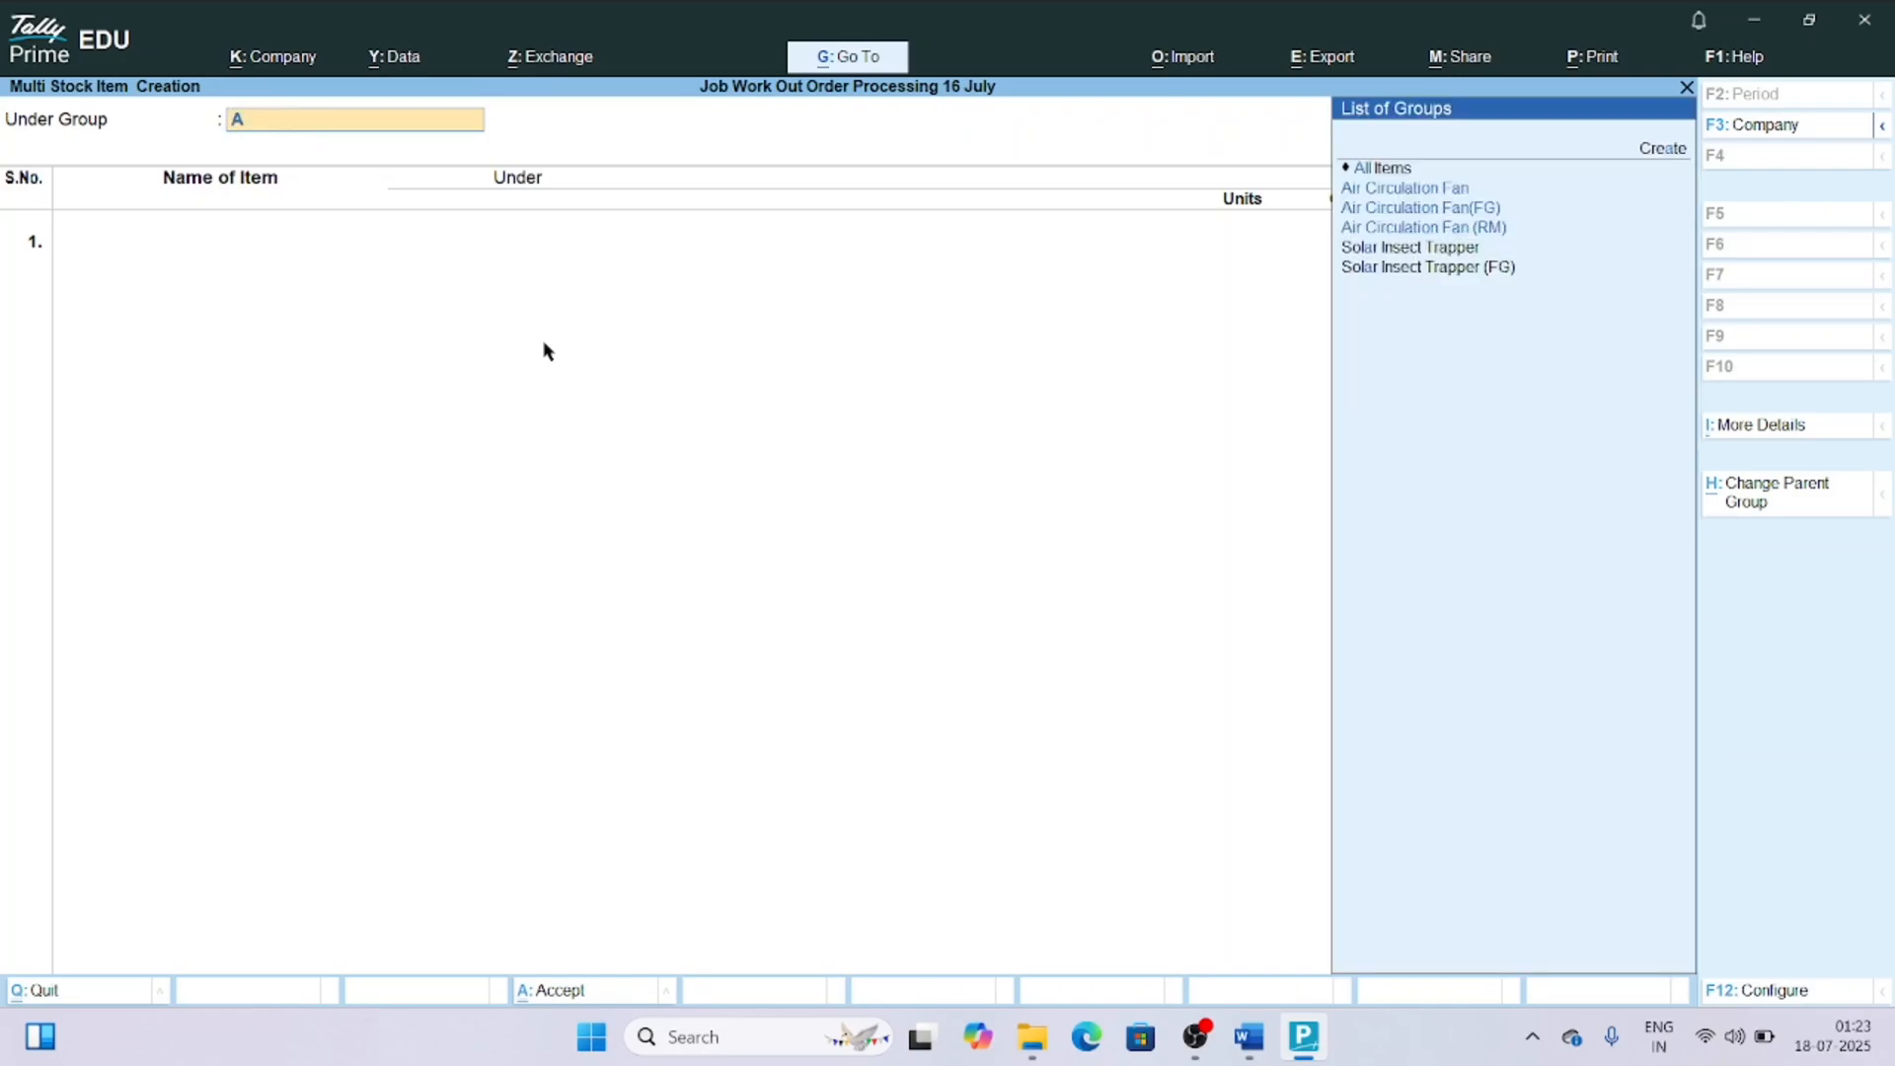
key("Down")
key("Down")
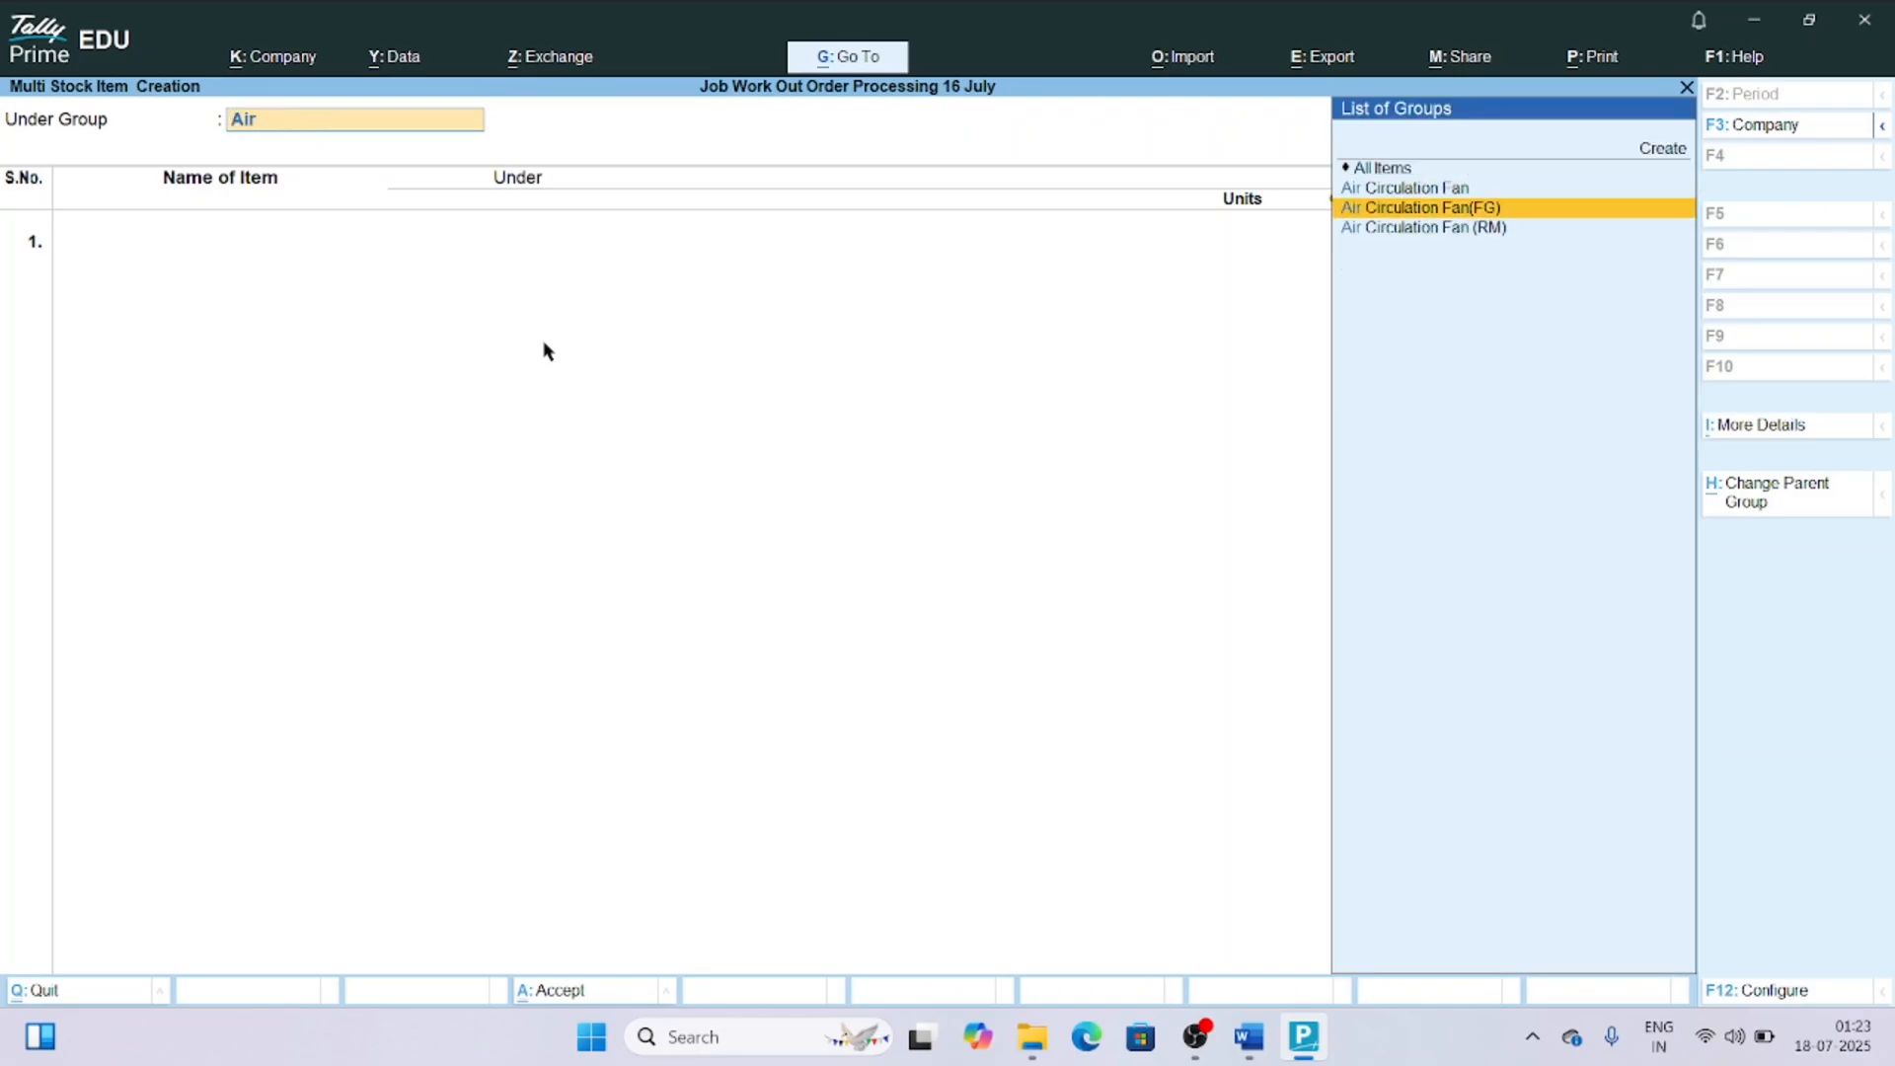
key("Return")
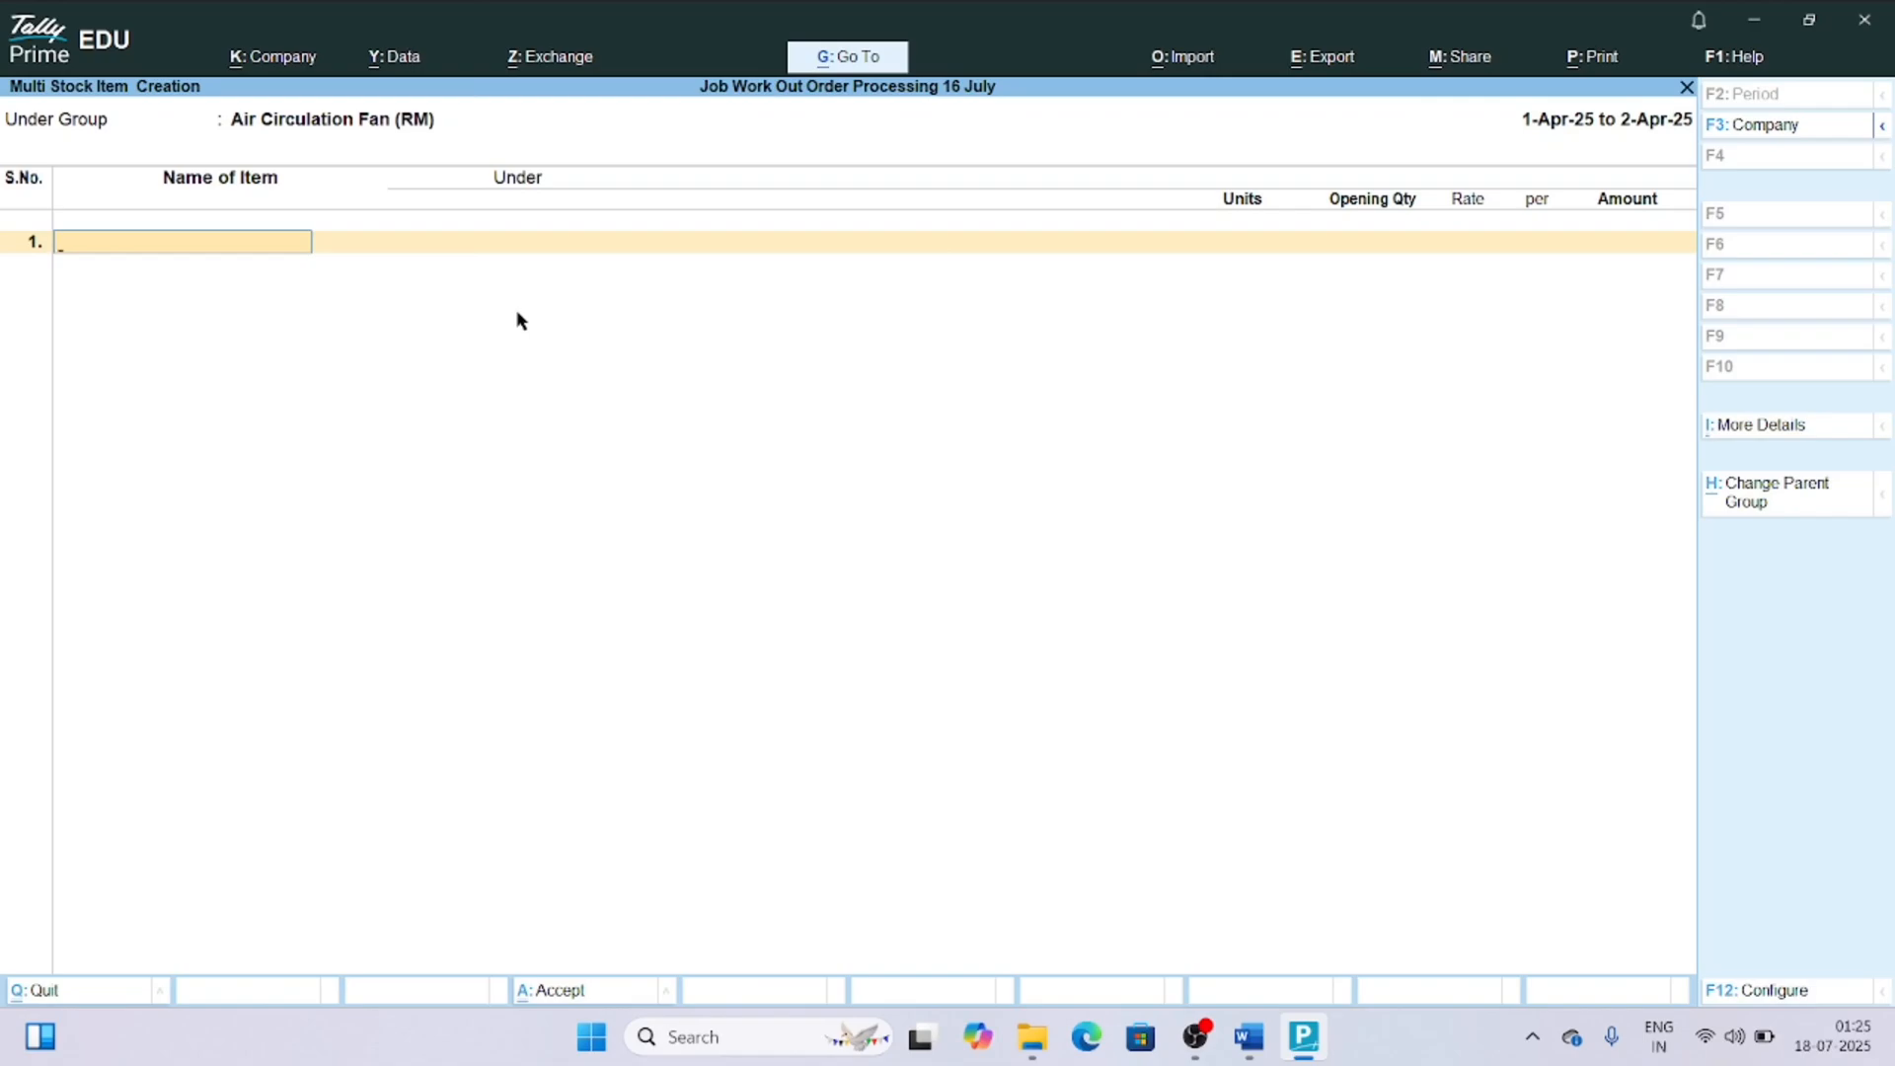
Add the raw material items Heating Pipe and Metal Fan with unit Nos and no opening quantity.
type("Heating Pipe")
key("Return")
key("Return")
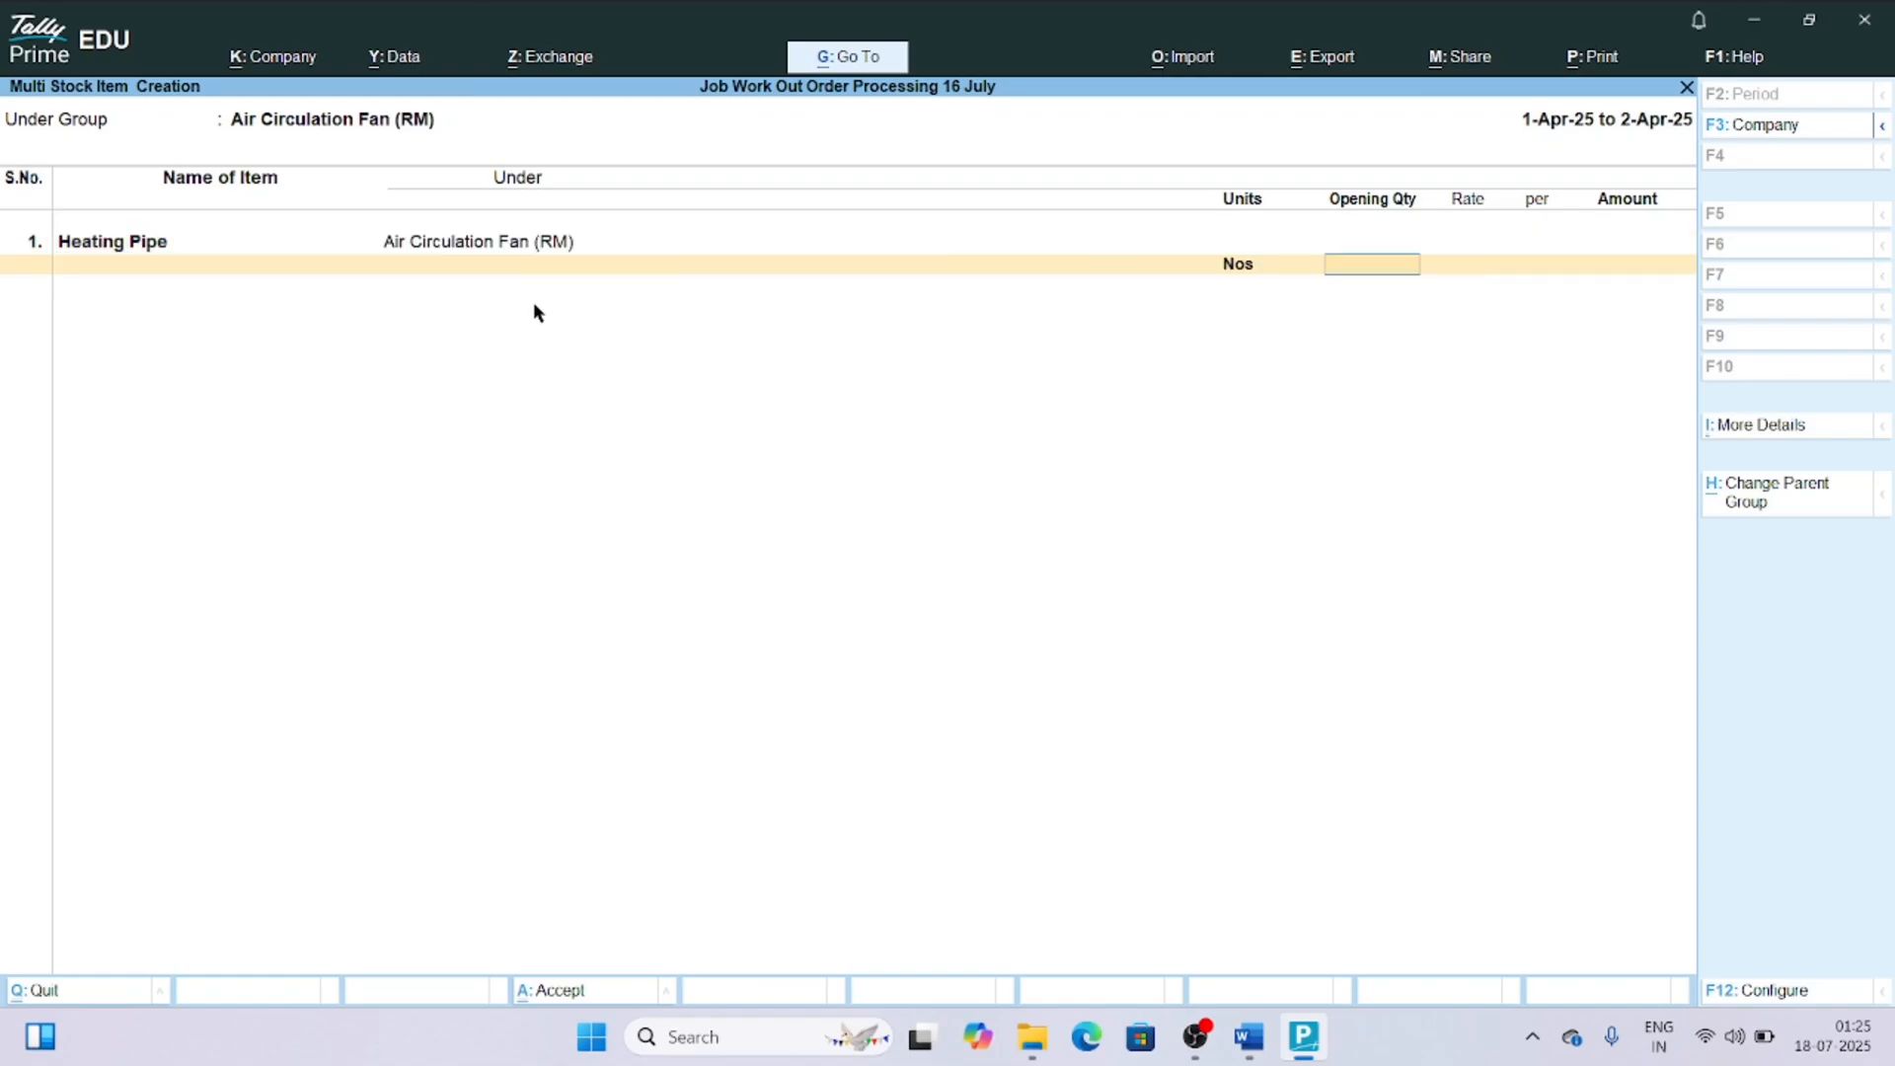
key("Return")
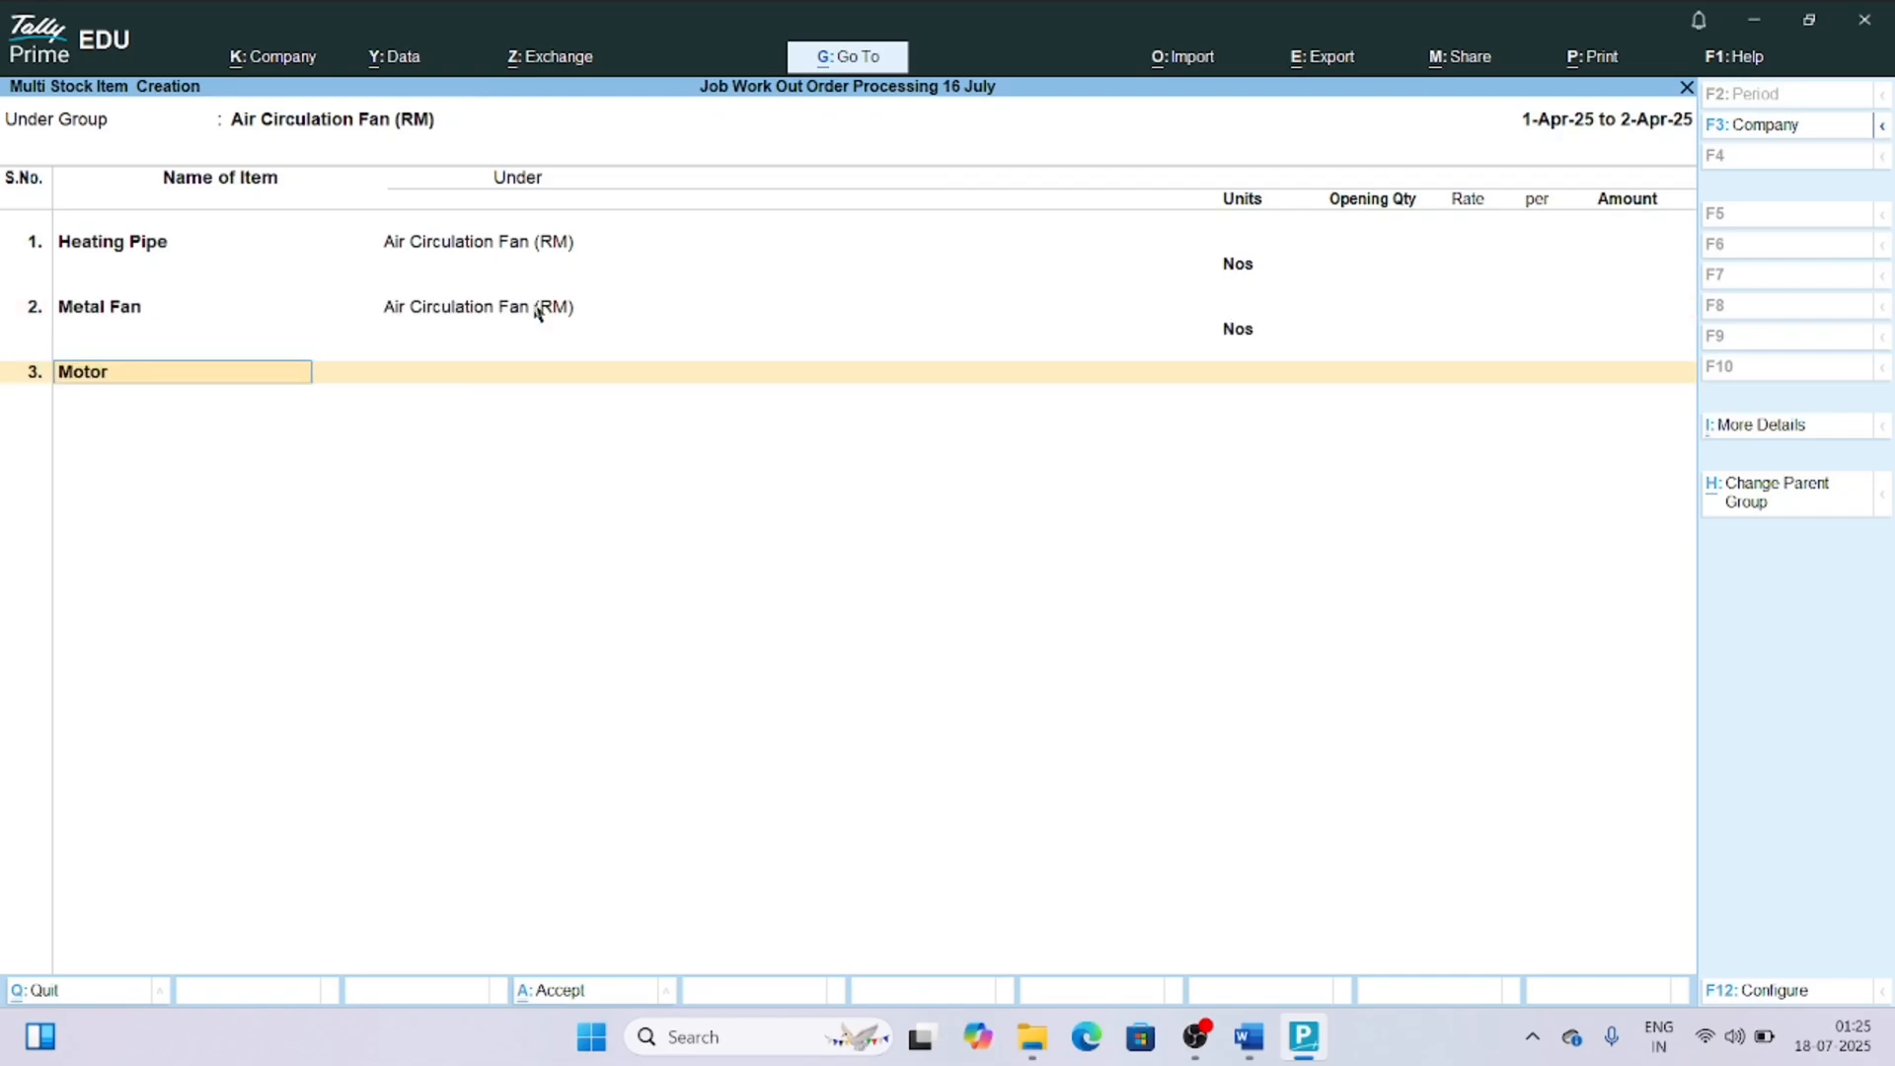
Complete the Motor item with unit Nos, leaving its opening quantity blank.
key("Return")
key("Down")
key("Return")
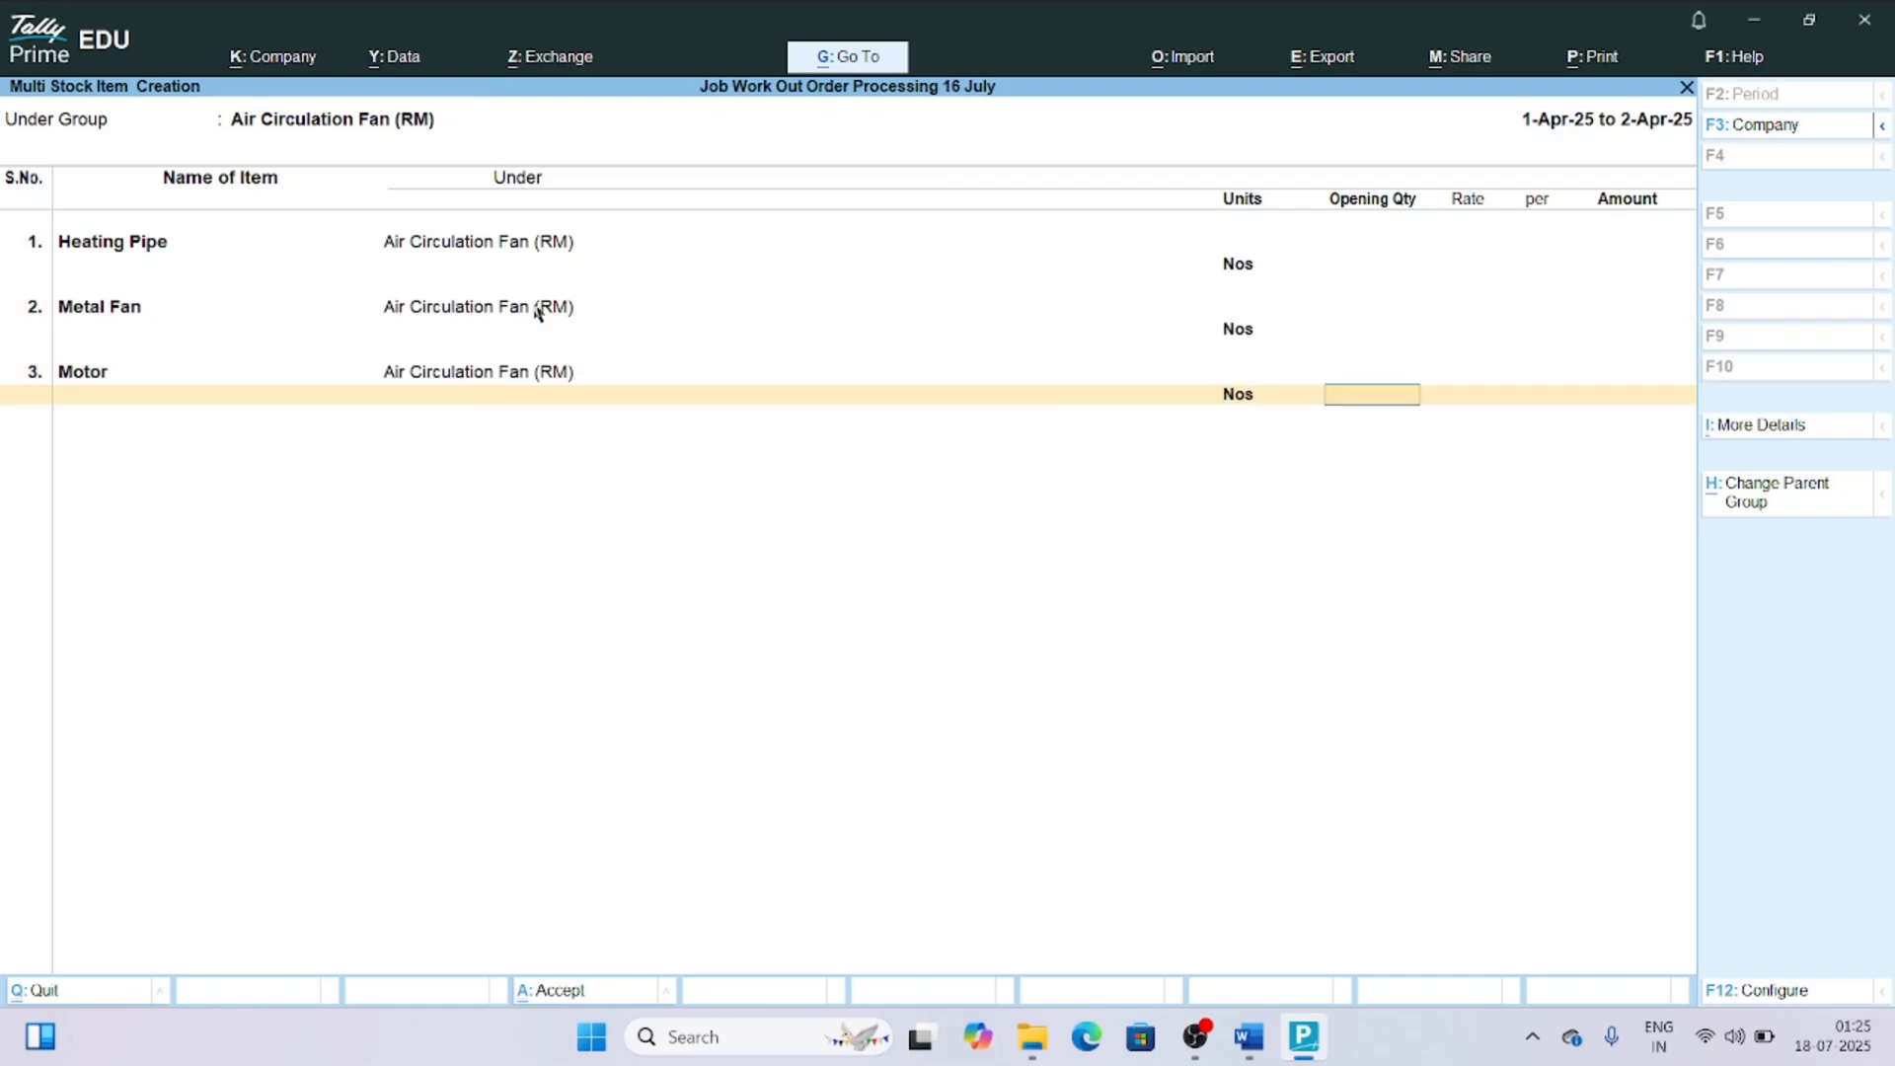
key("Return")
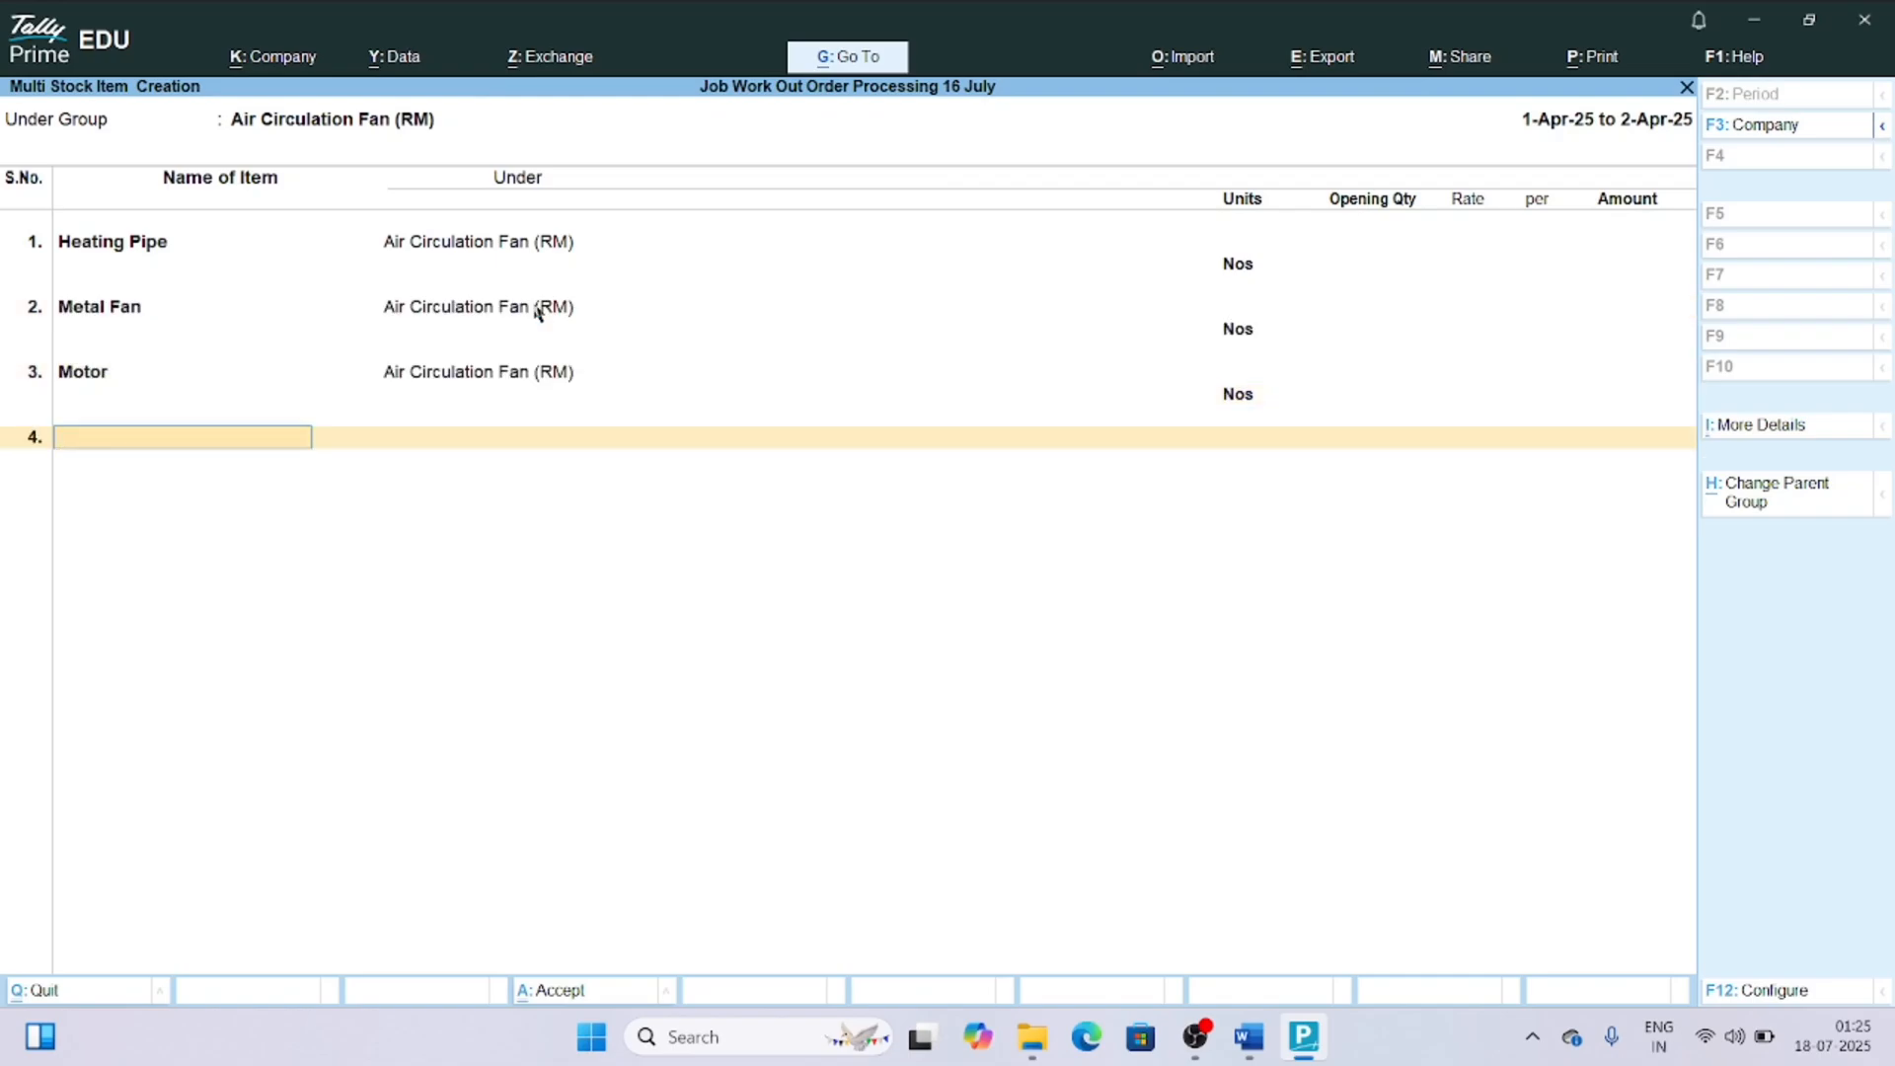
Add the raw material item Connector with unit Nos and no opening quantity.
type("Connector")
key("Return")
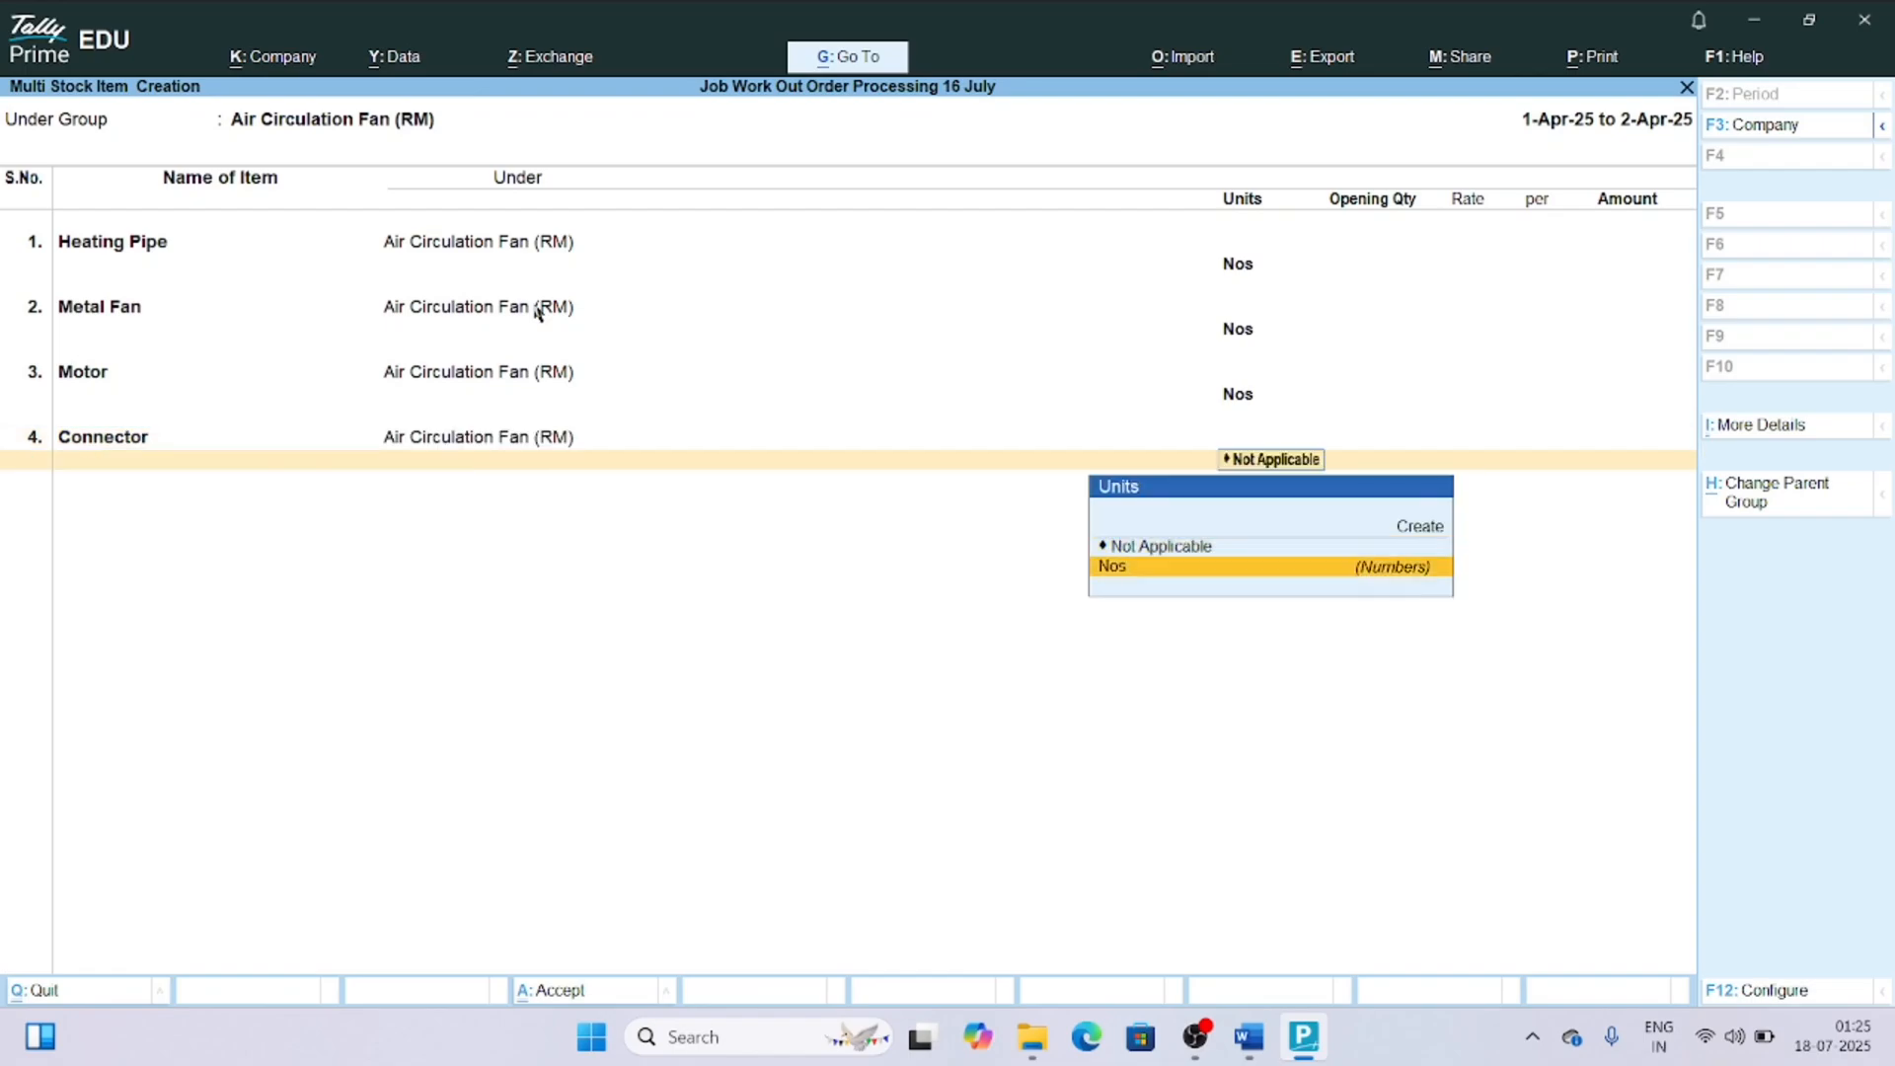
key("Return")
Add the raw material item Fan Assembly with unit Nos and no opening quantity.
key("Return")
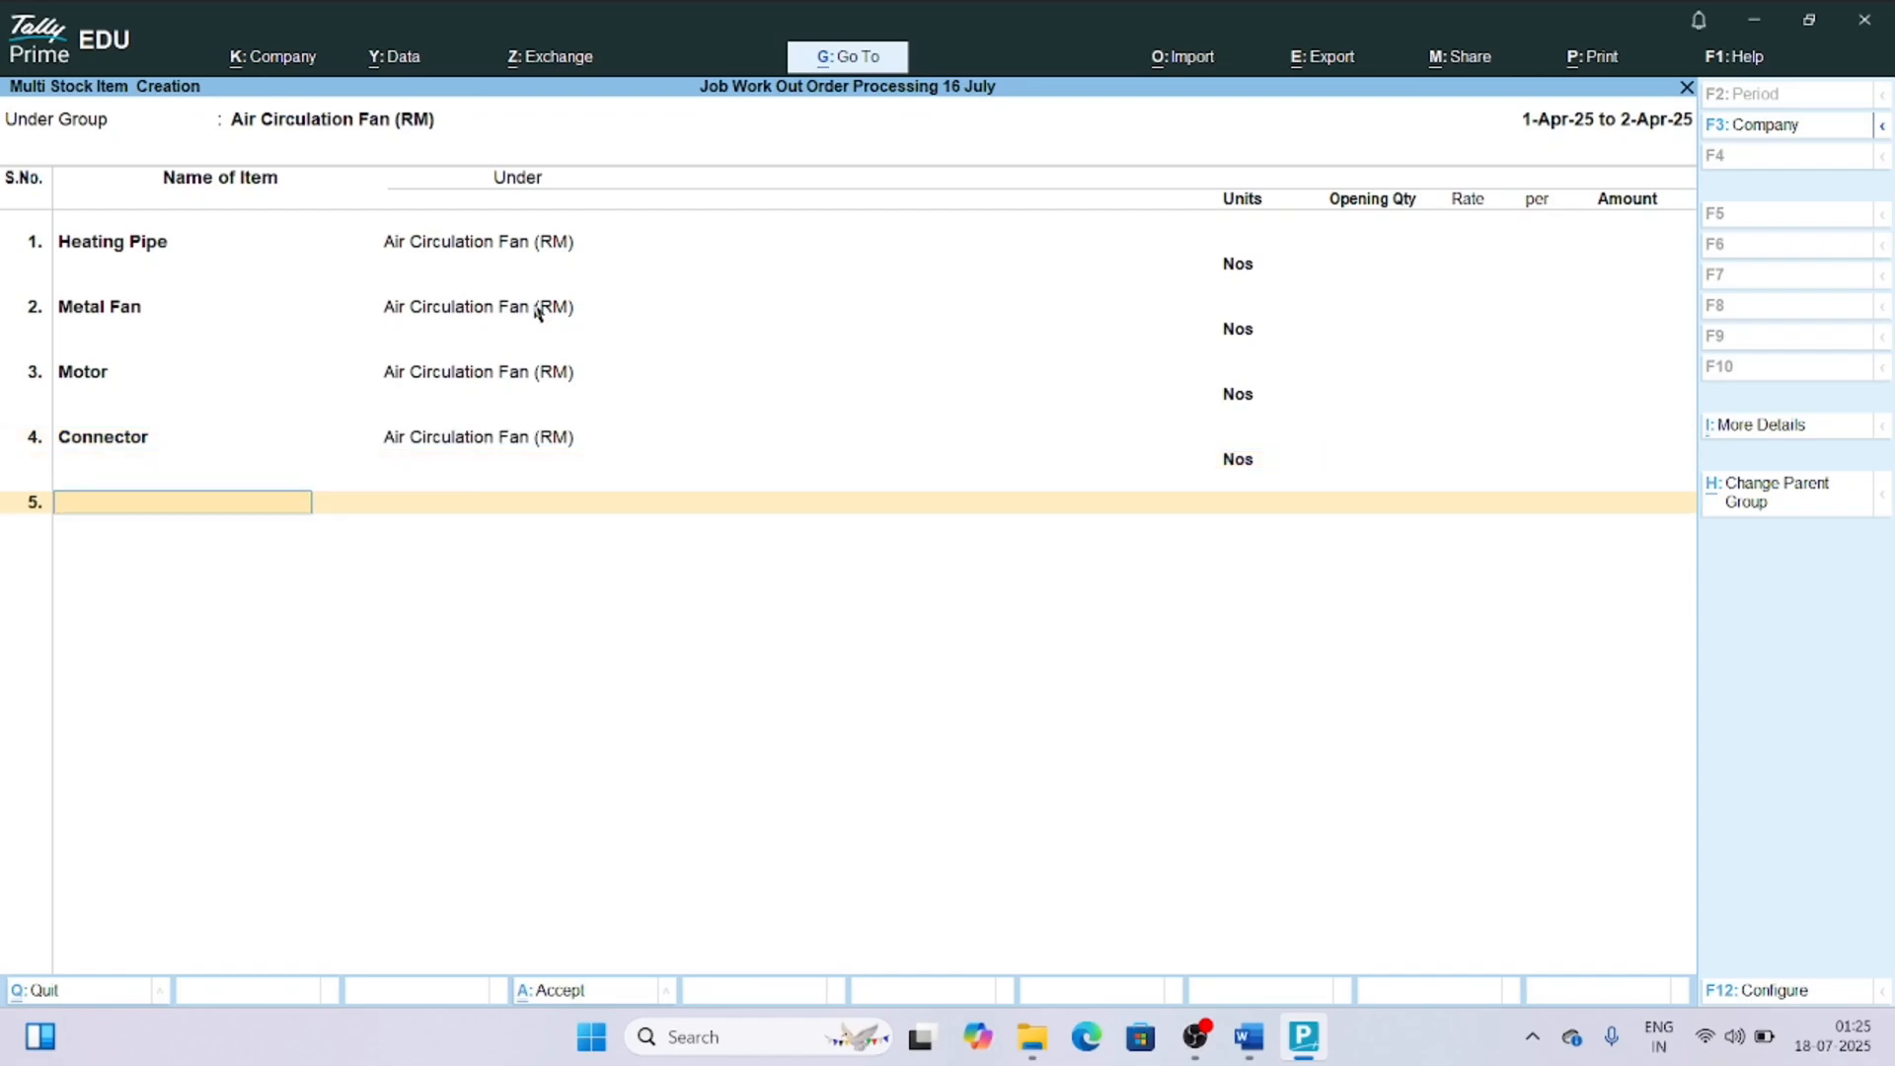
type("Fan Assembly")
key("Return")
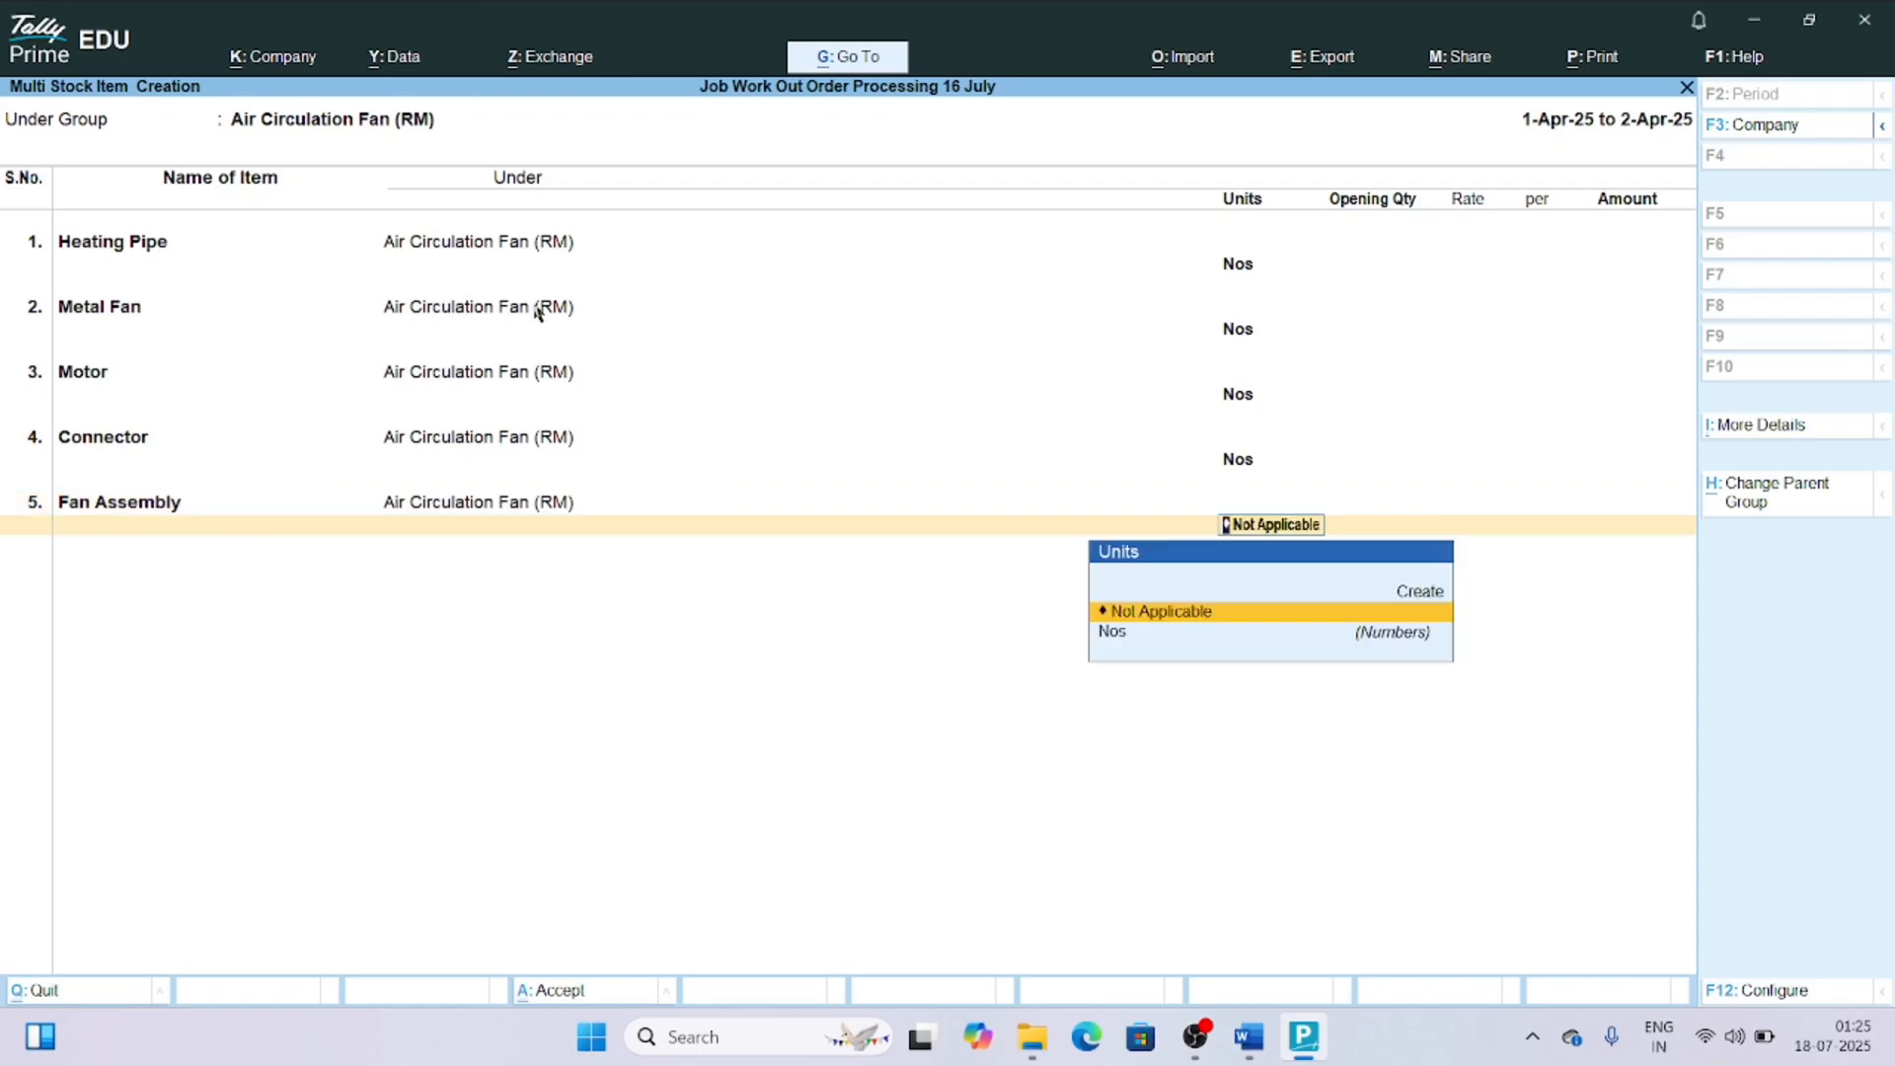
key("Down")
key("Return")
key("Return")
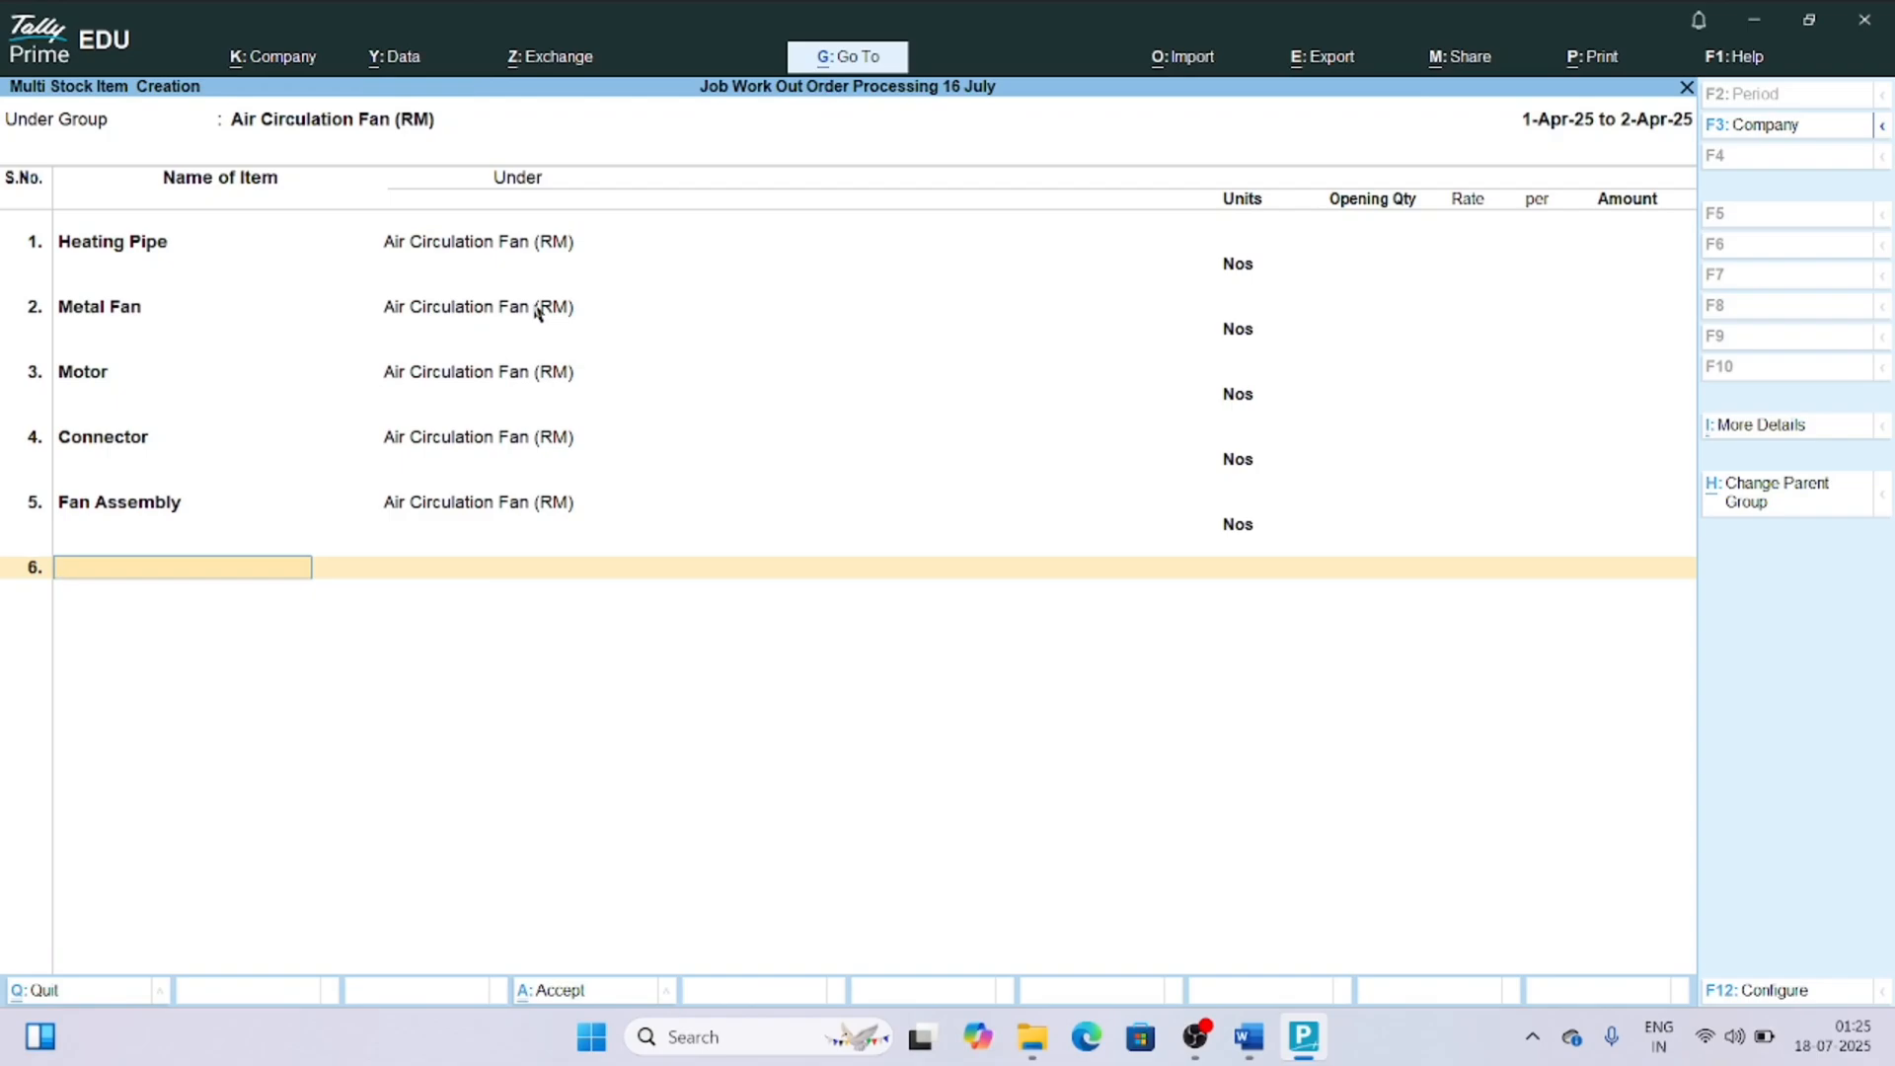
Add the raw material item Electrical Control Panel with unit Nos and no opening quantity.
type("W")
key("BackSpace")
type("Electrical Control Panel")
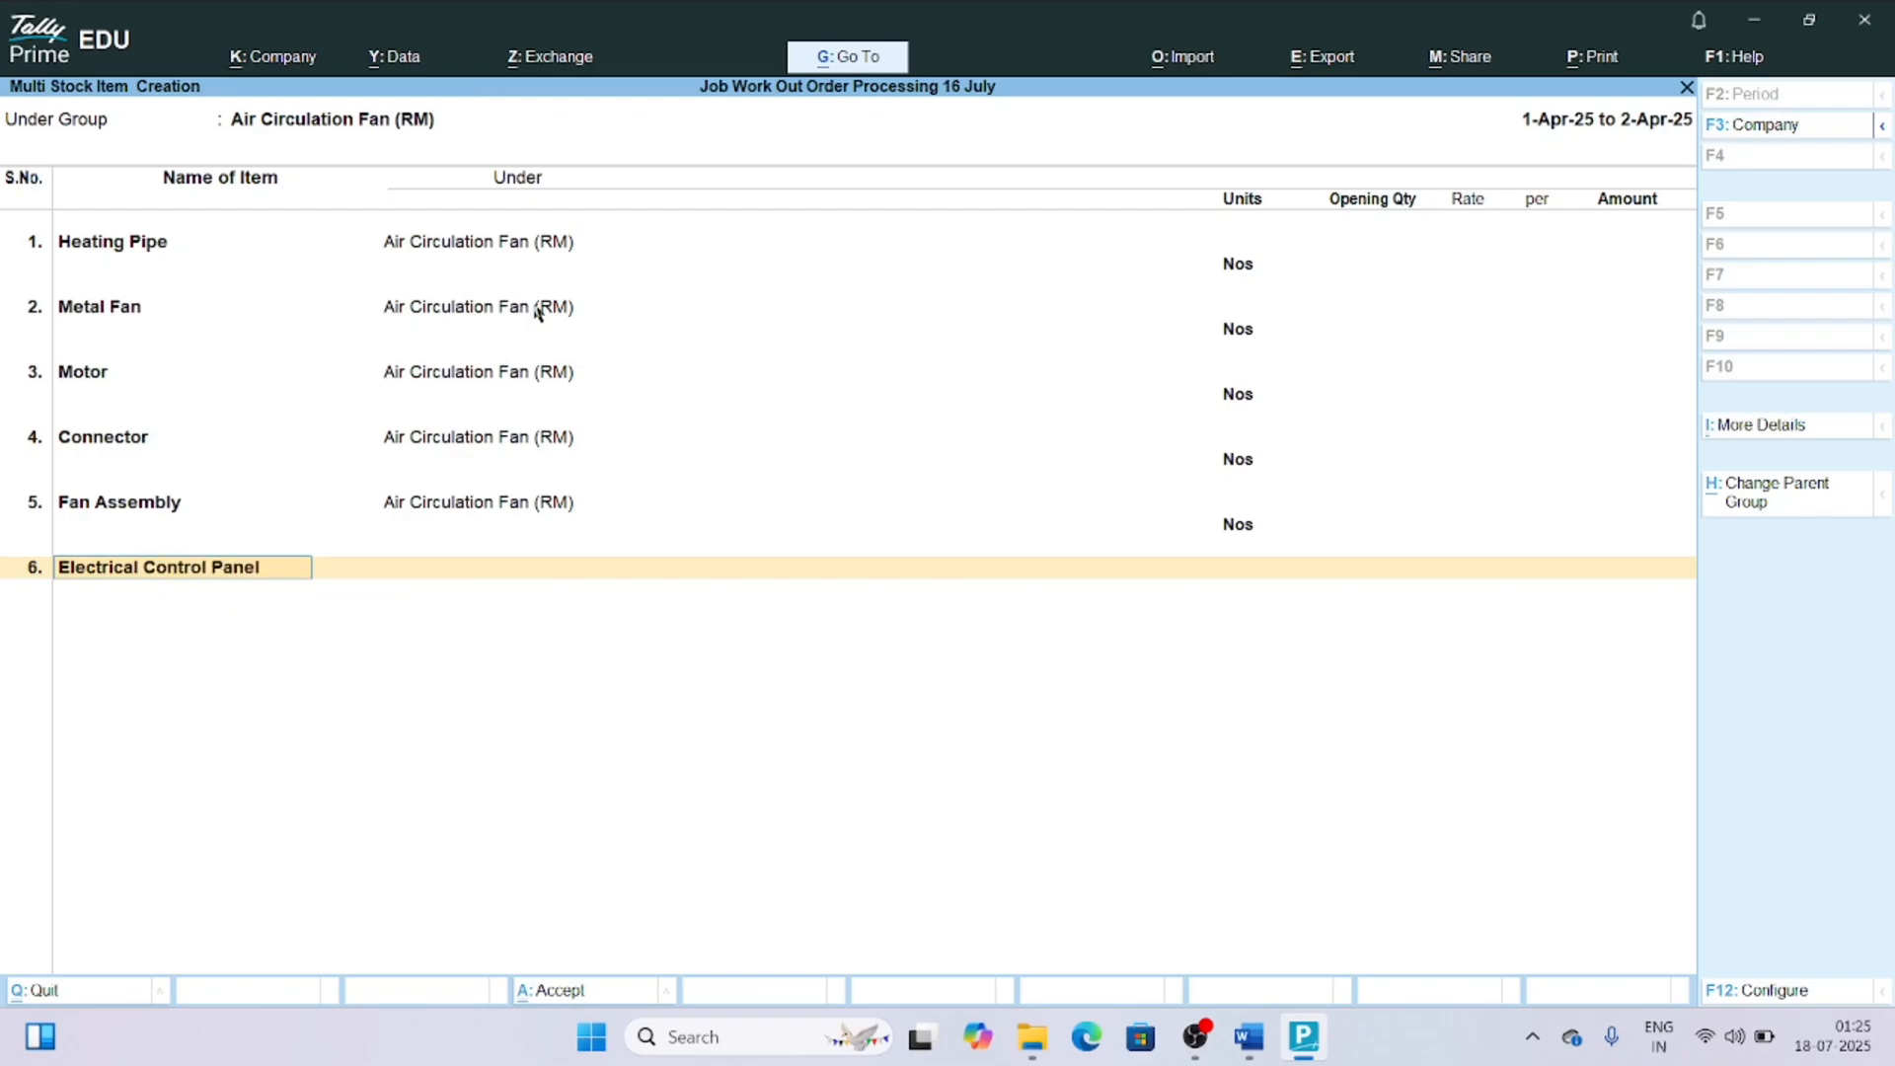
key("Return")
key("Down")
key("Return")
key("Return")
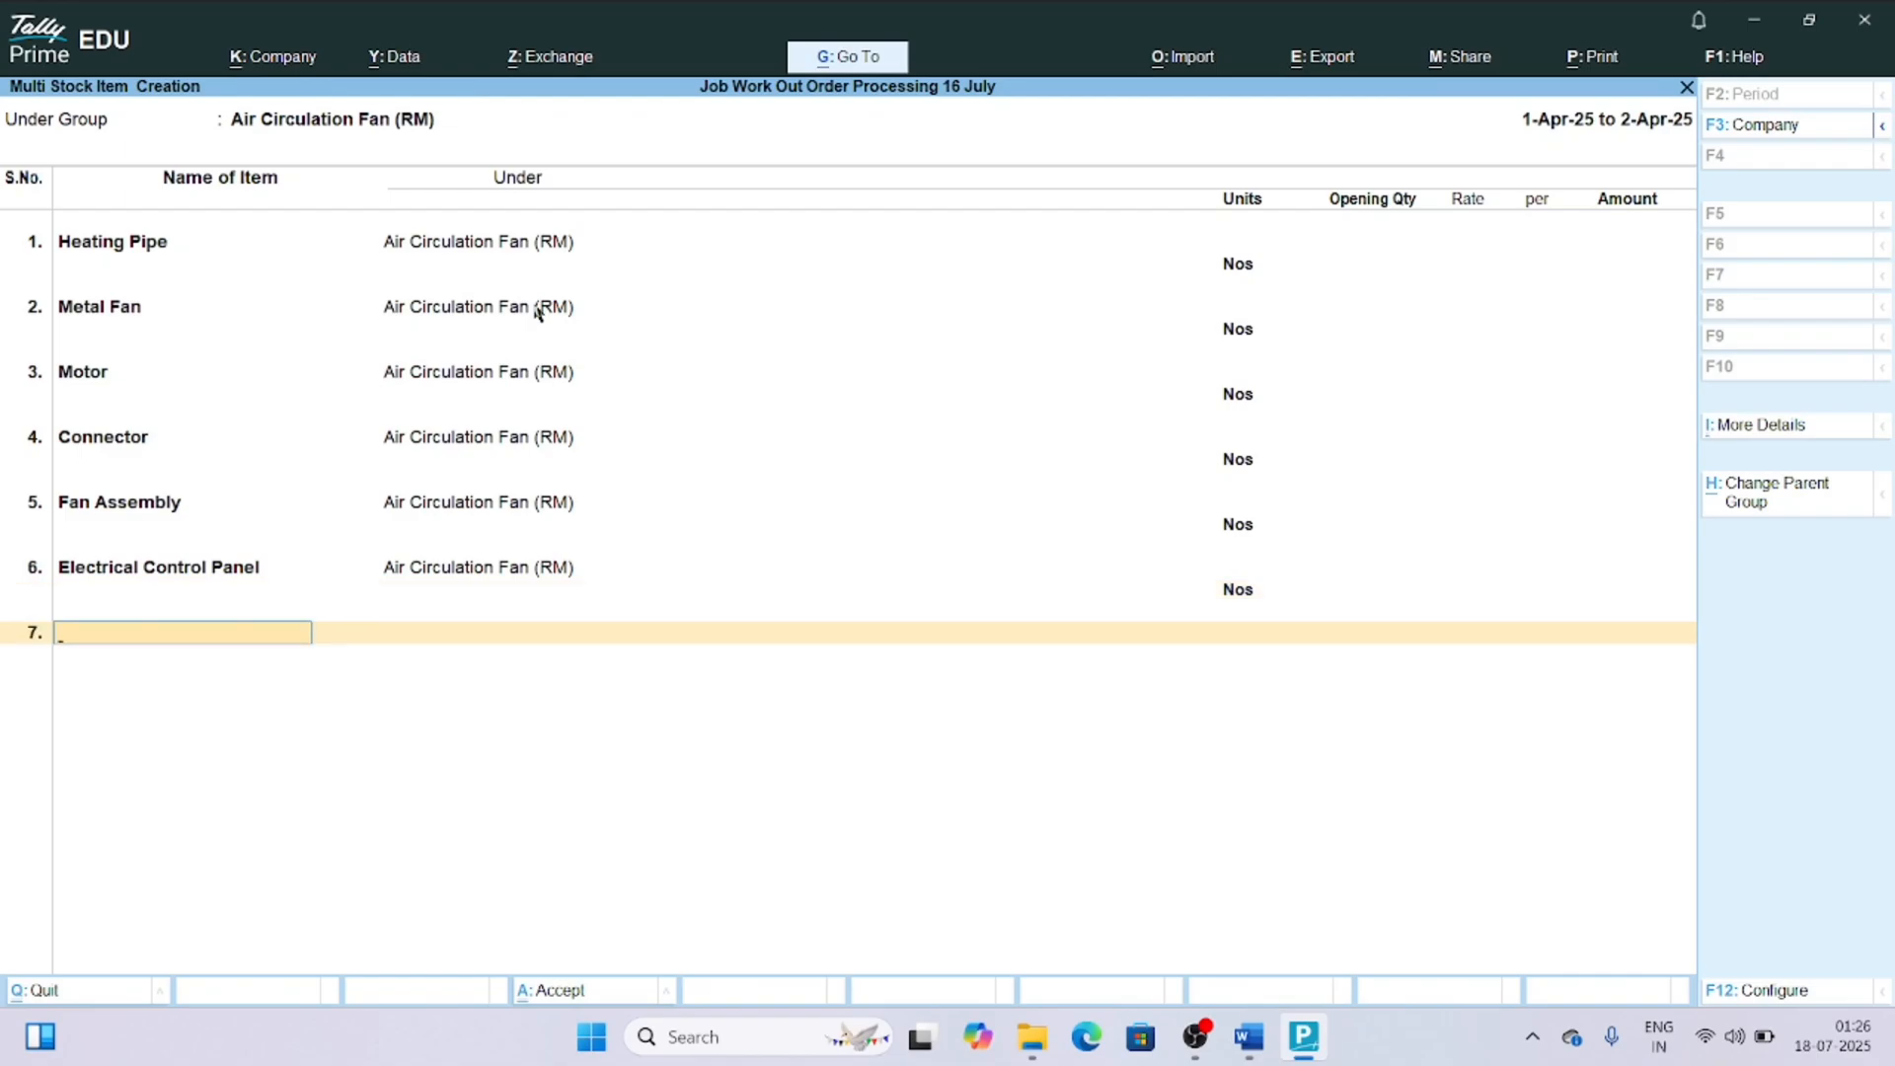
Add the item Electrical Cable with unit Nos, save the item list and return to the Gateway of Tally.
type("Electrical Cable")
key("Return")
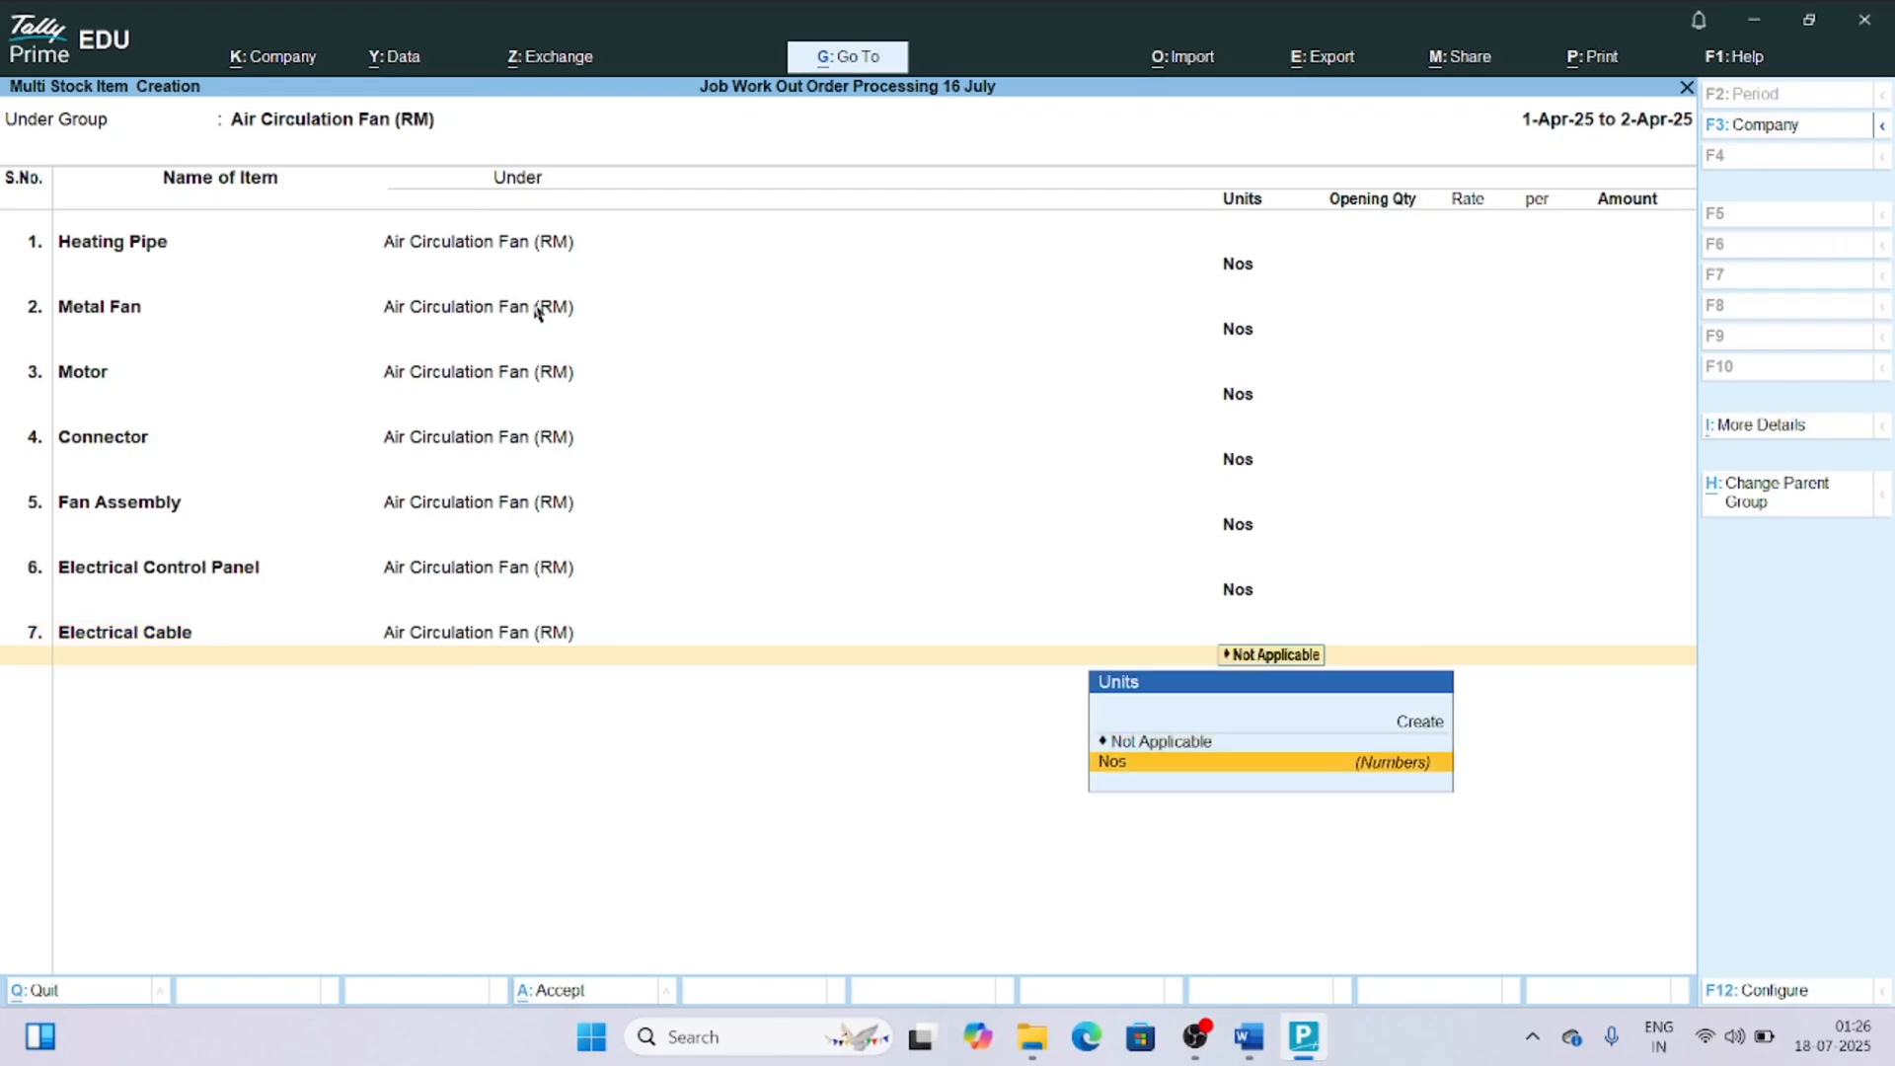
key("Return")
key("Return")
key("Return")
key("Return")
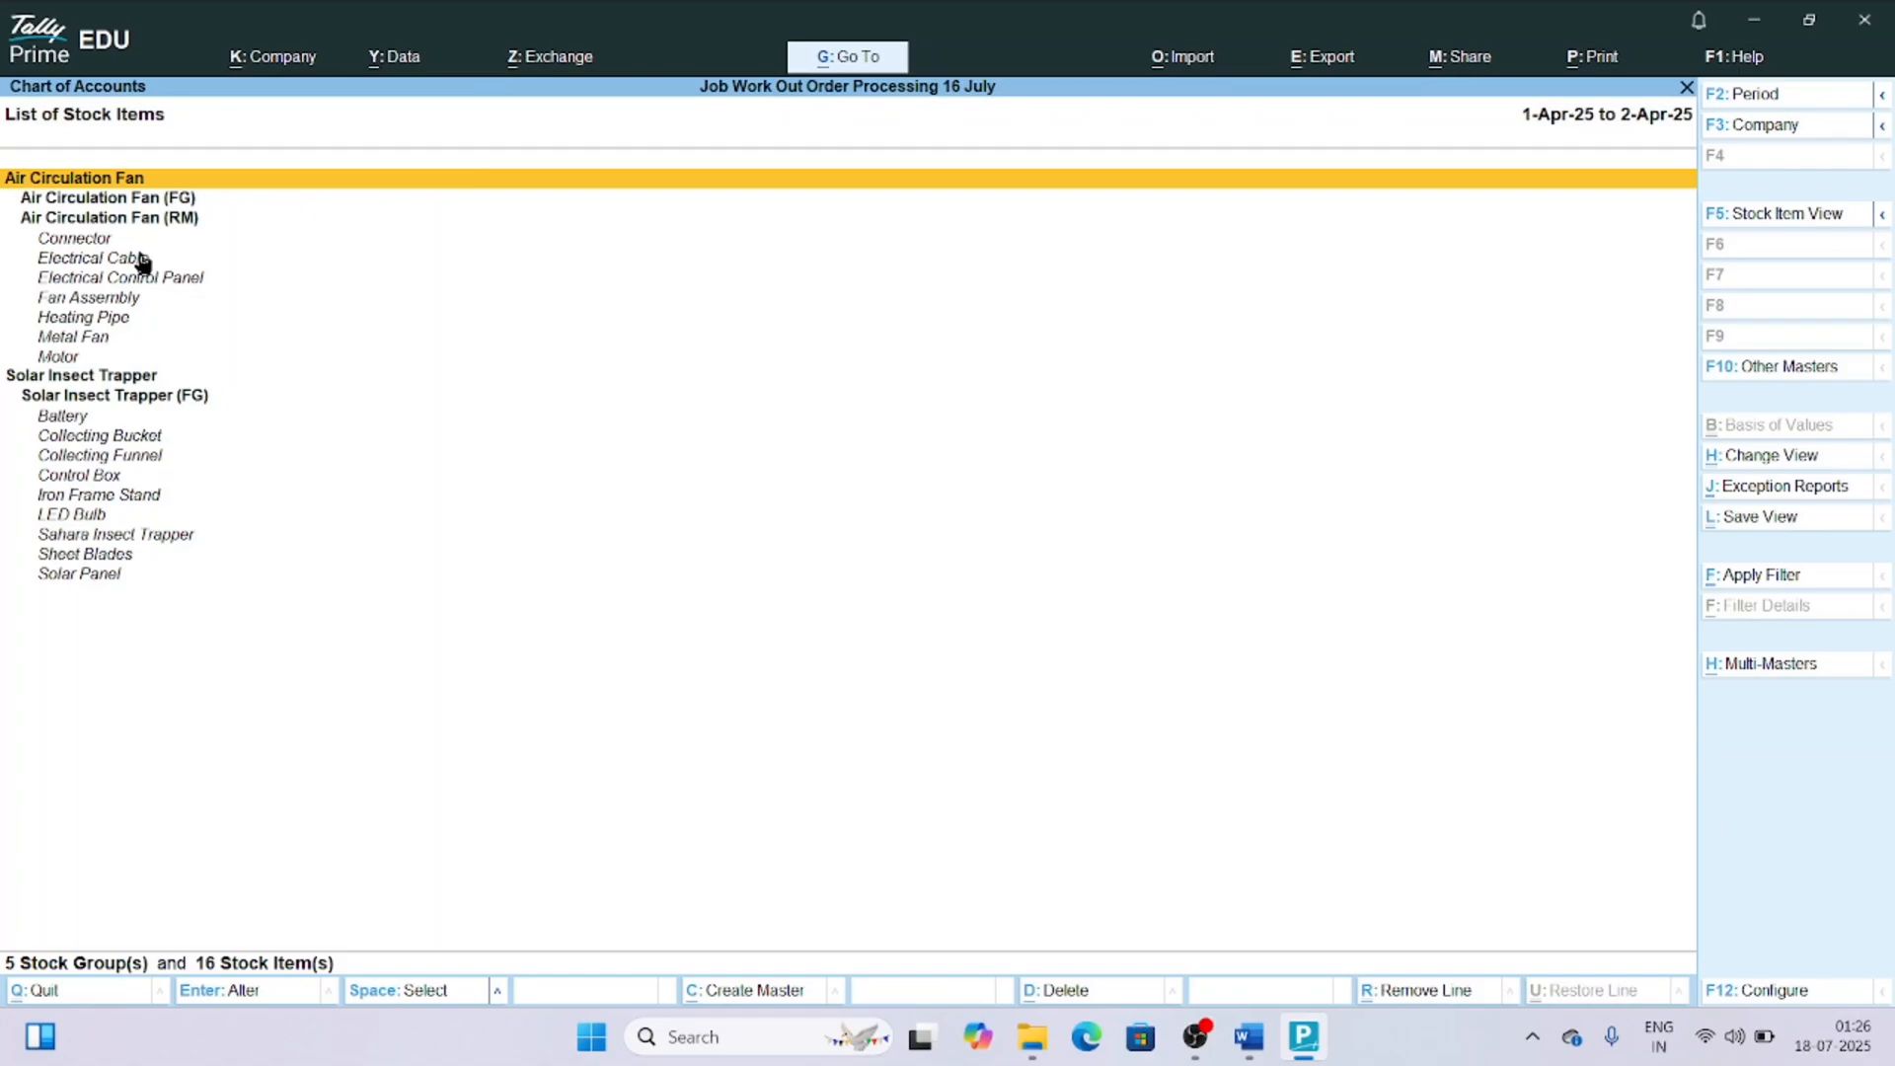
key("Escape")
key("Escape")
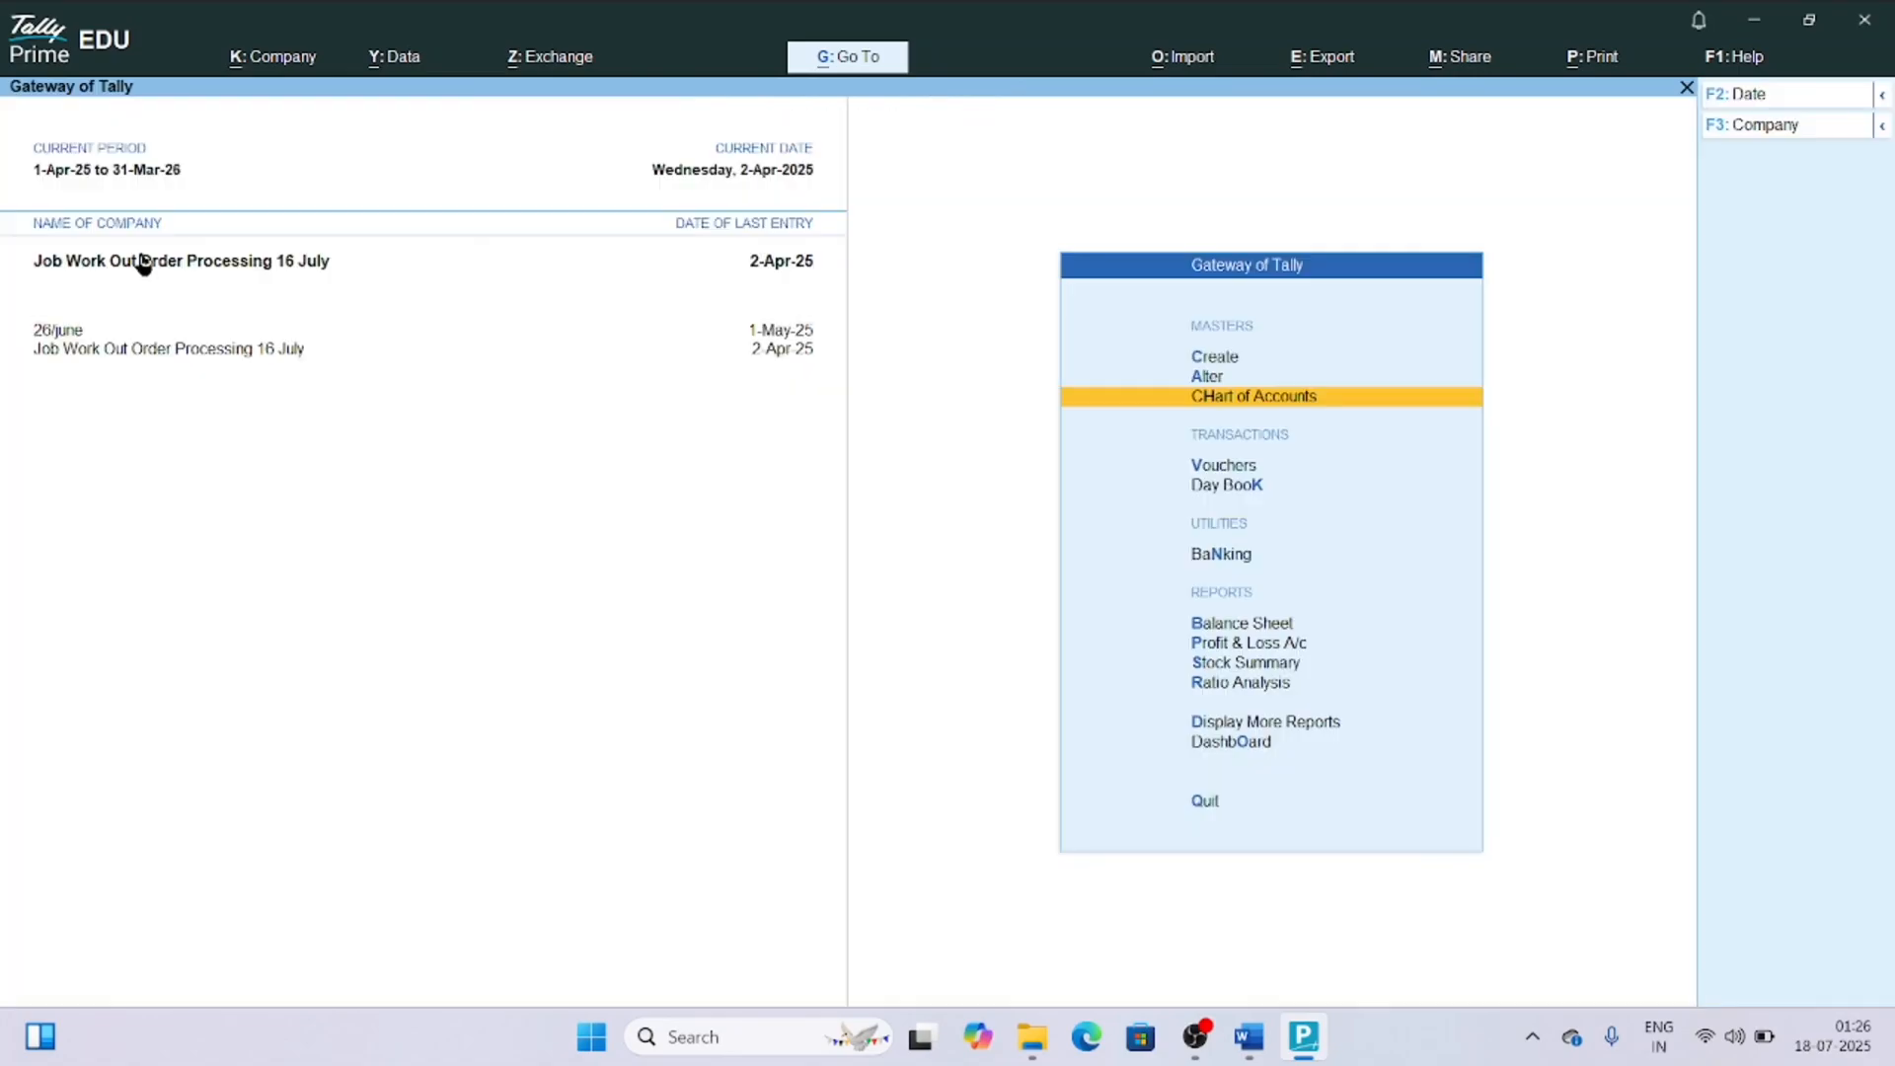
Open single stock item creation and check its configuration for the Components List (Bill of Materials) option.
key("Up")
key("Up")
key("Return")
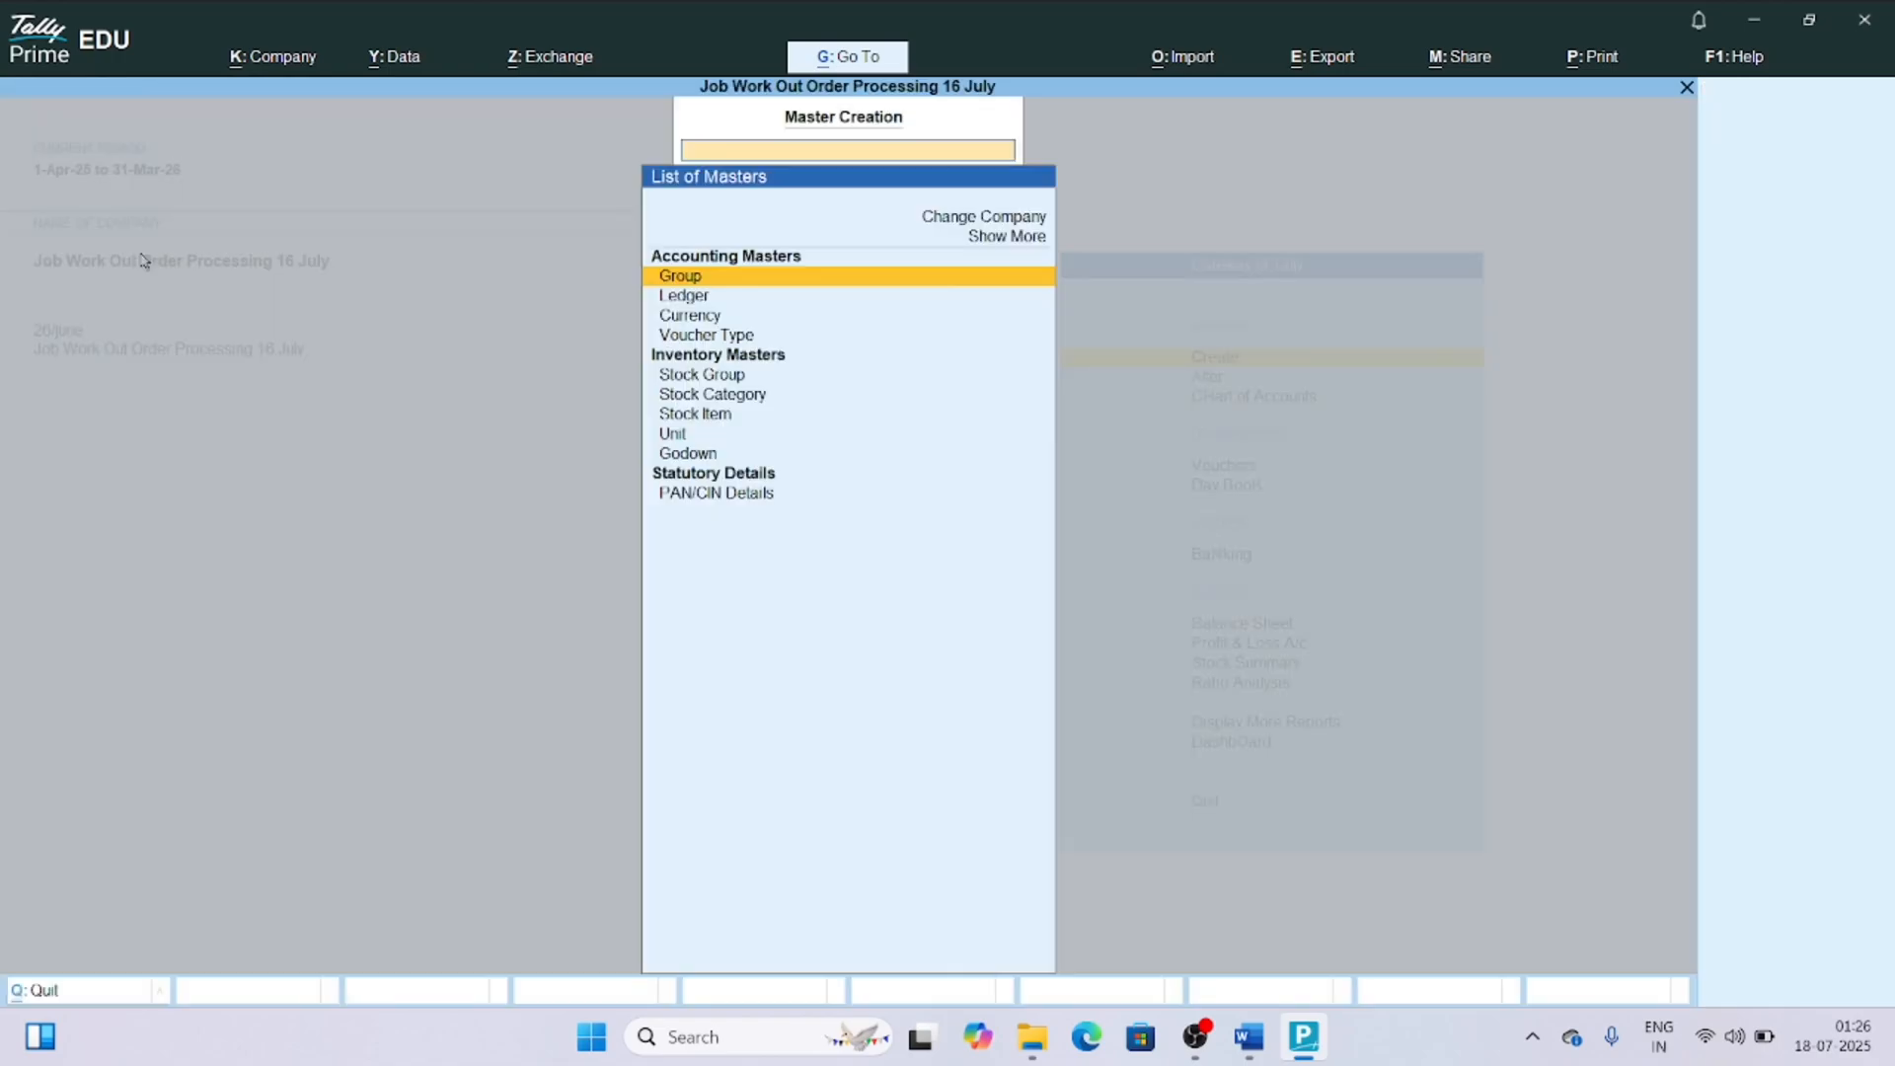
key("Down")
key("Down")
key("Down")
key("Down")
key("Down")
key("Down")
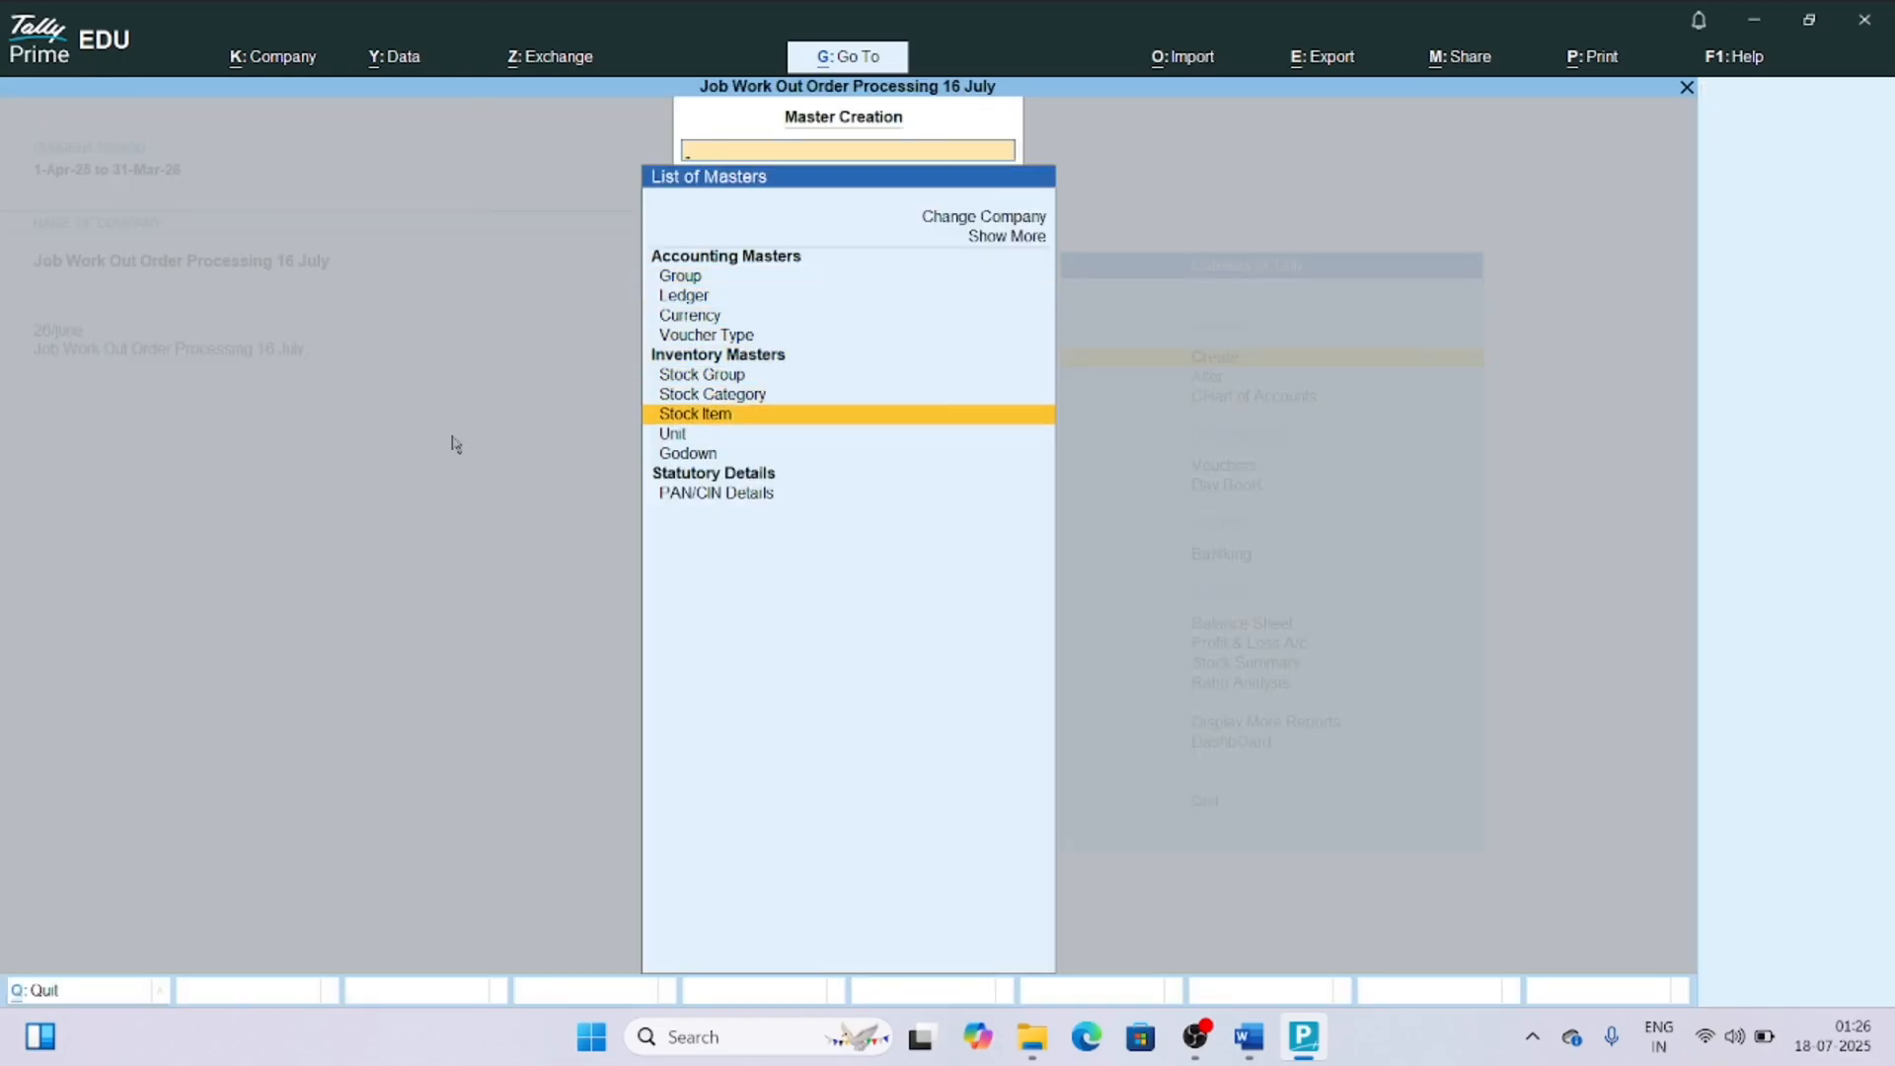
key("Return")
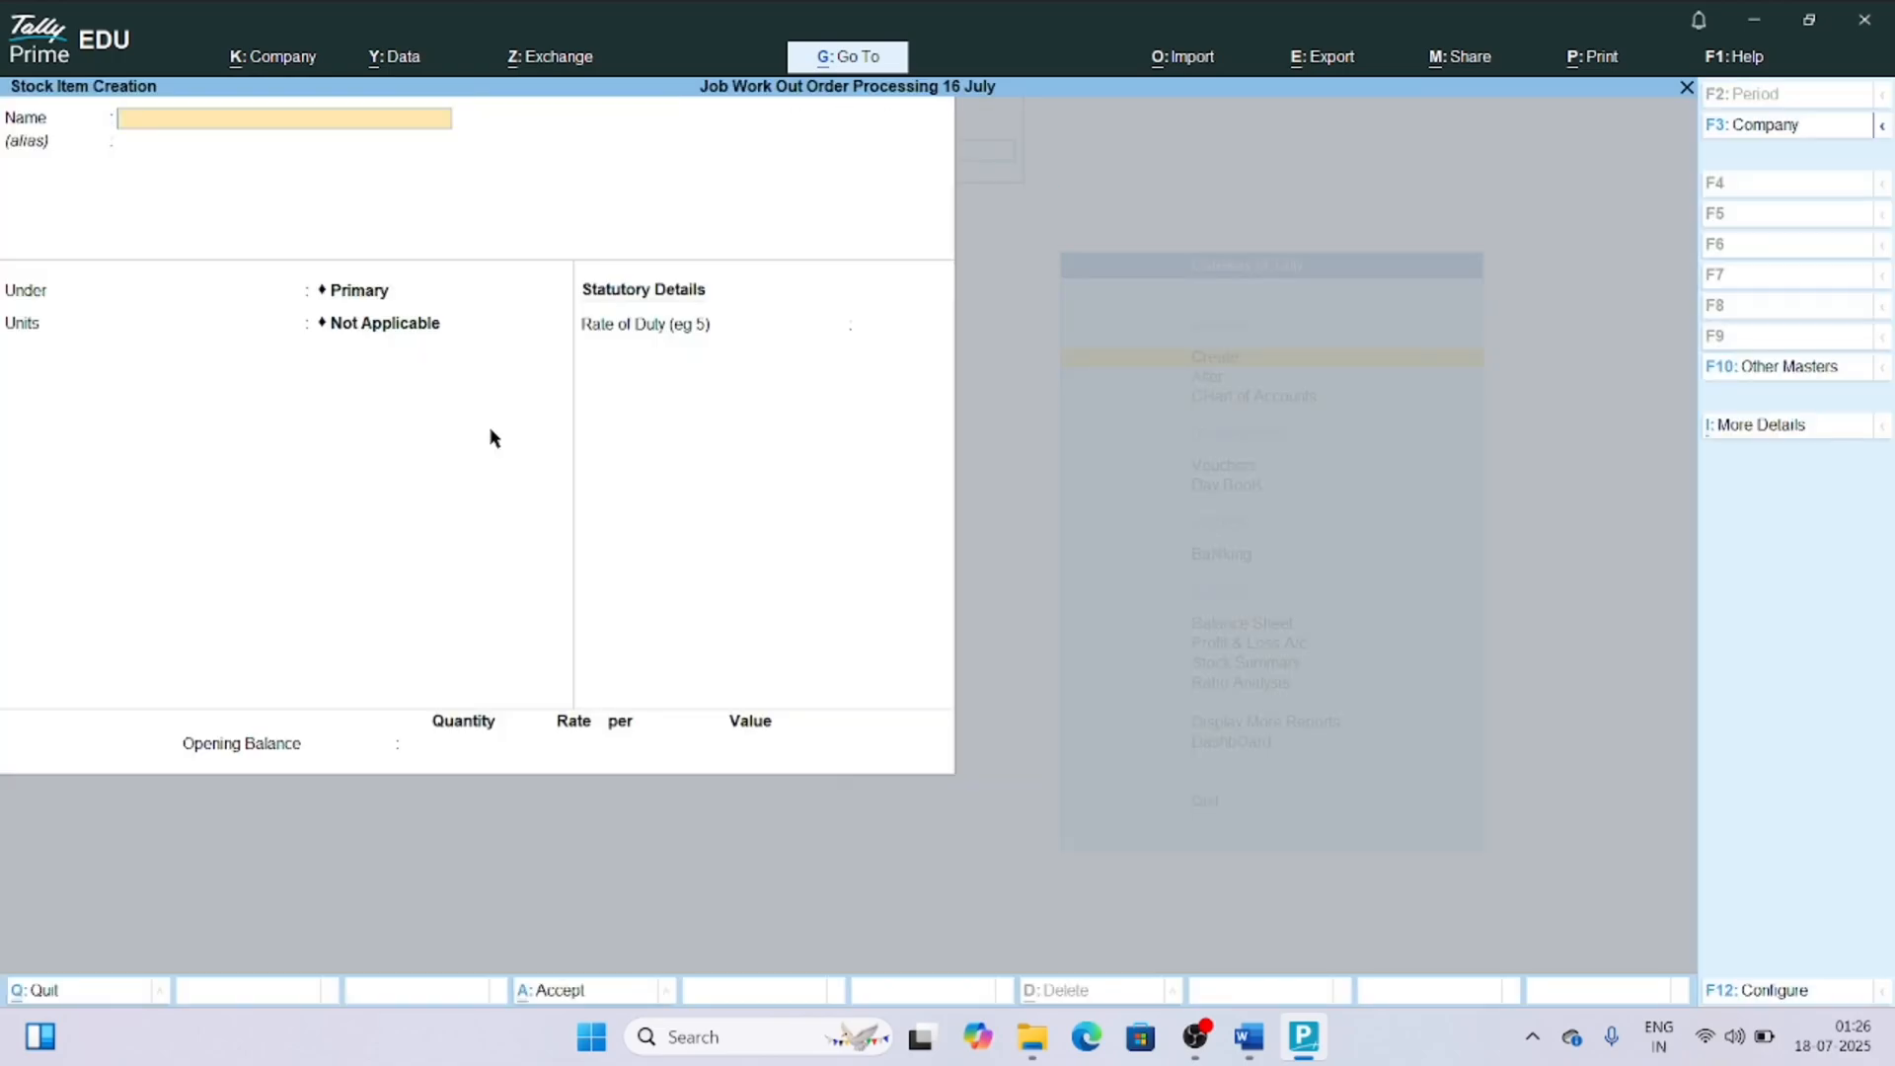
key("F12")
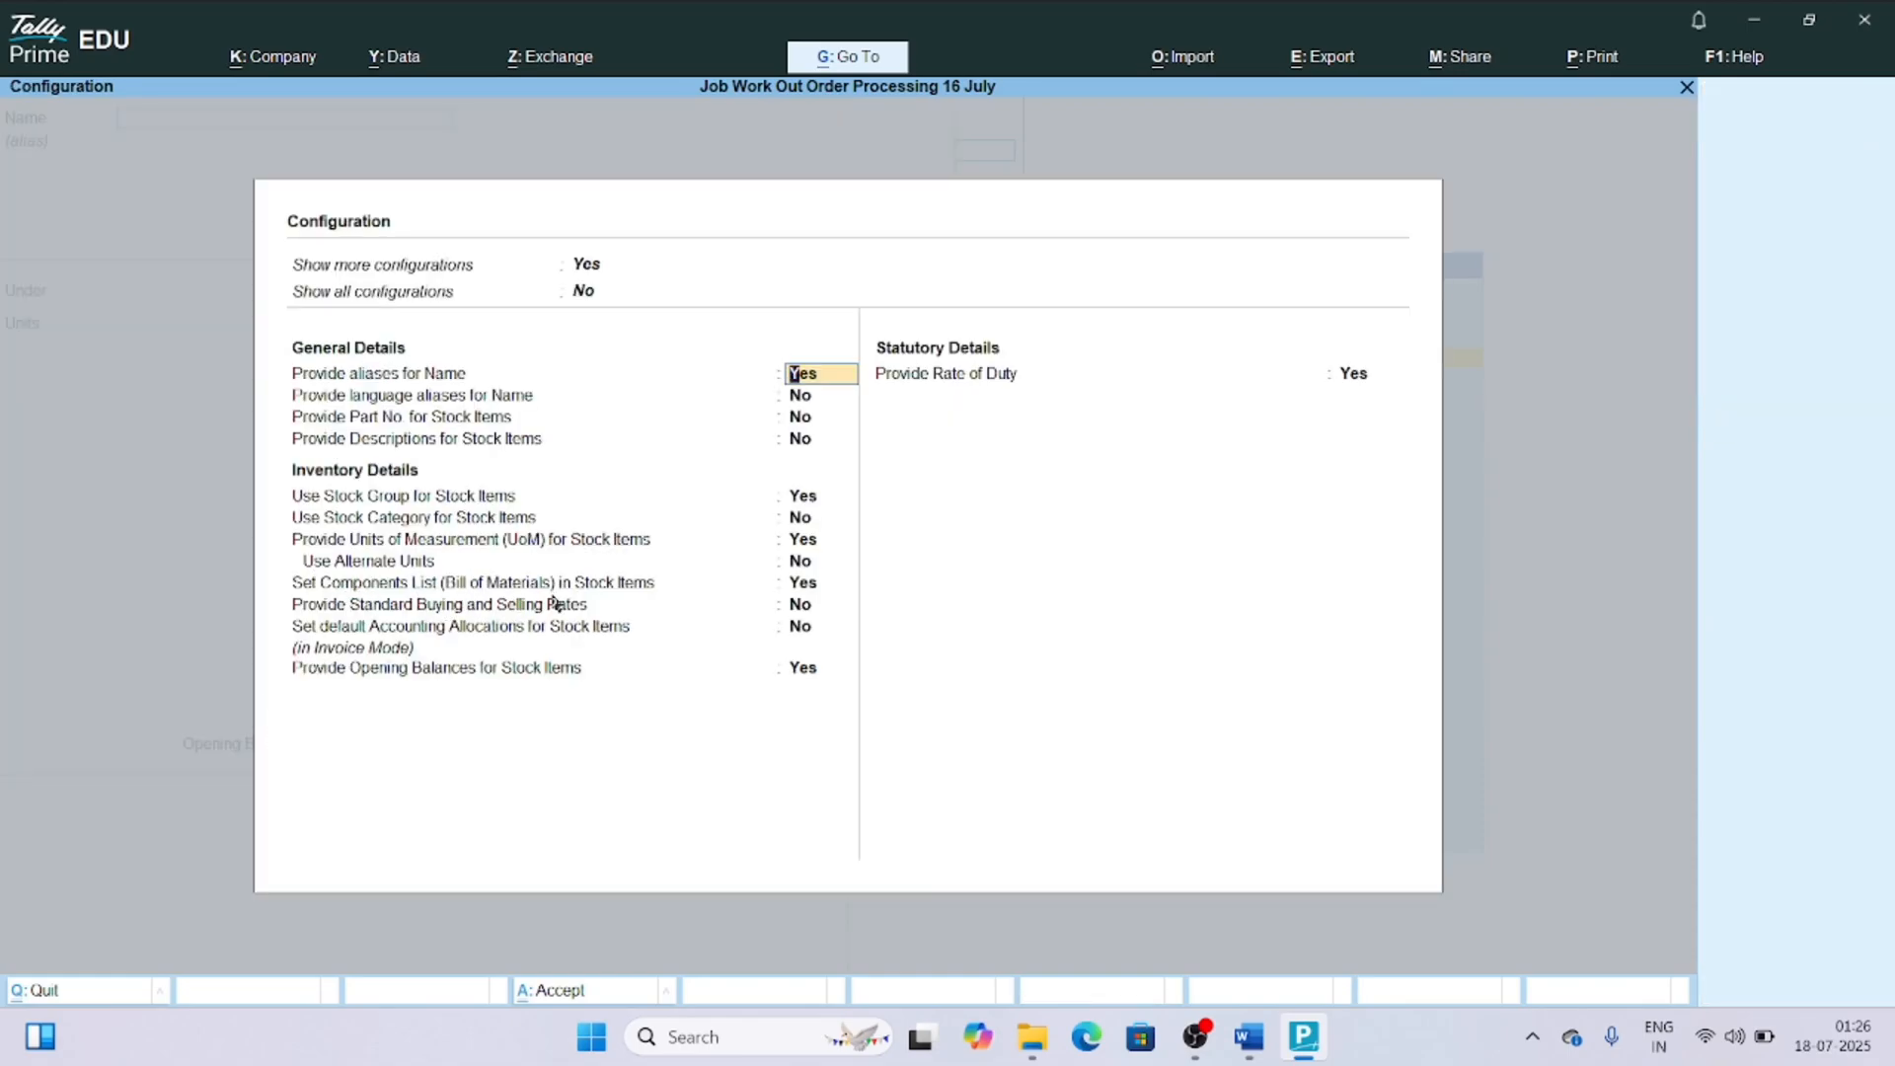
key("Escape")
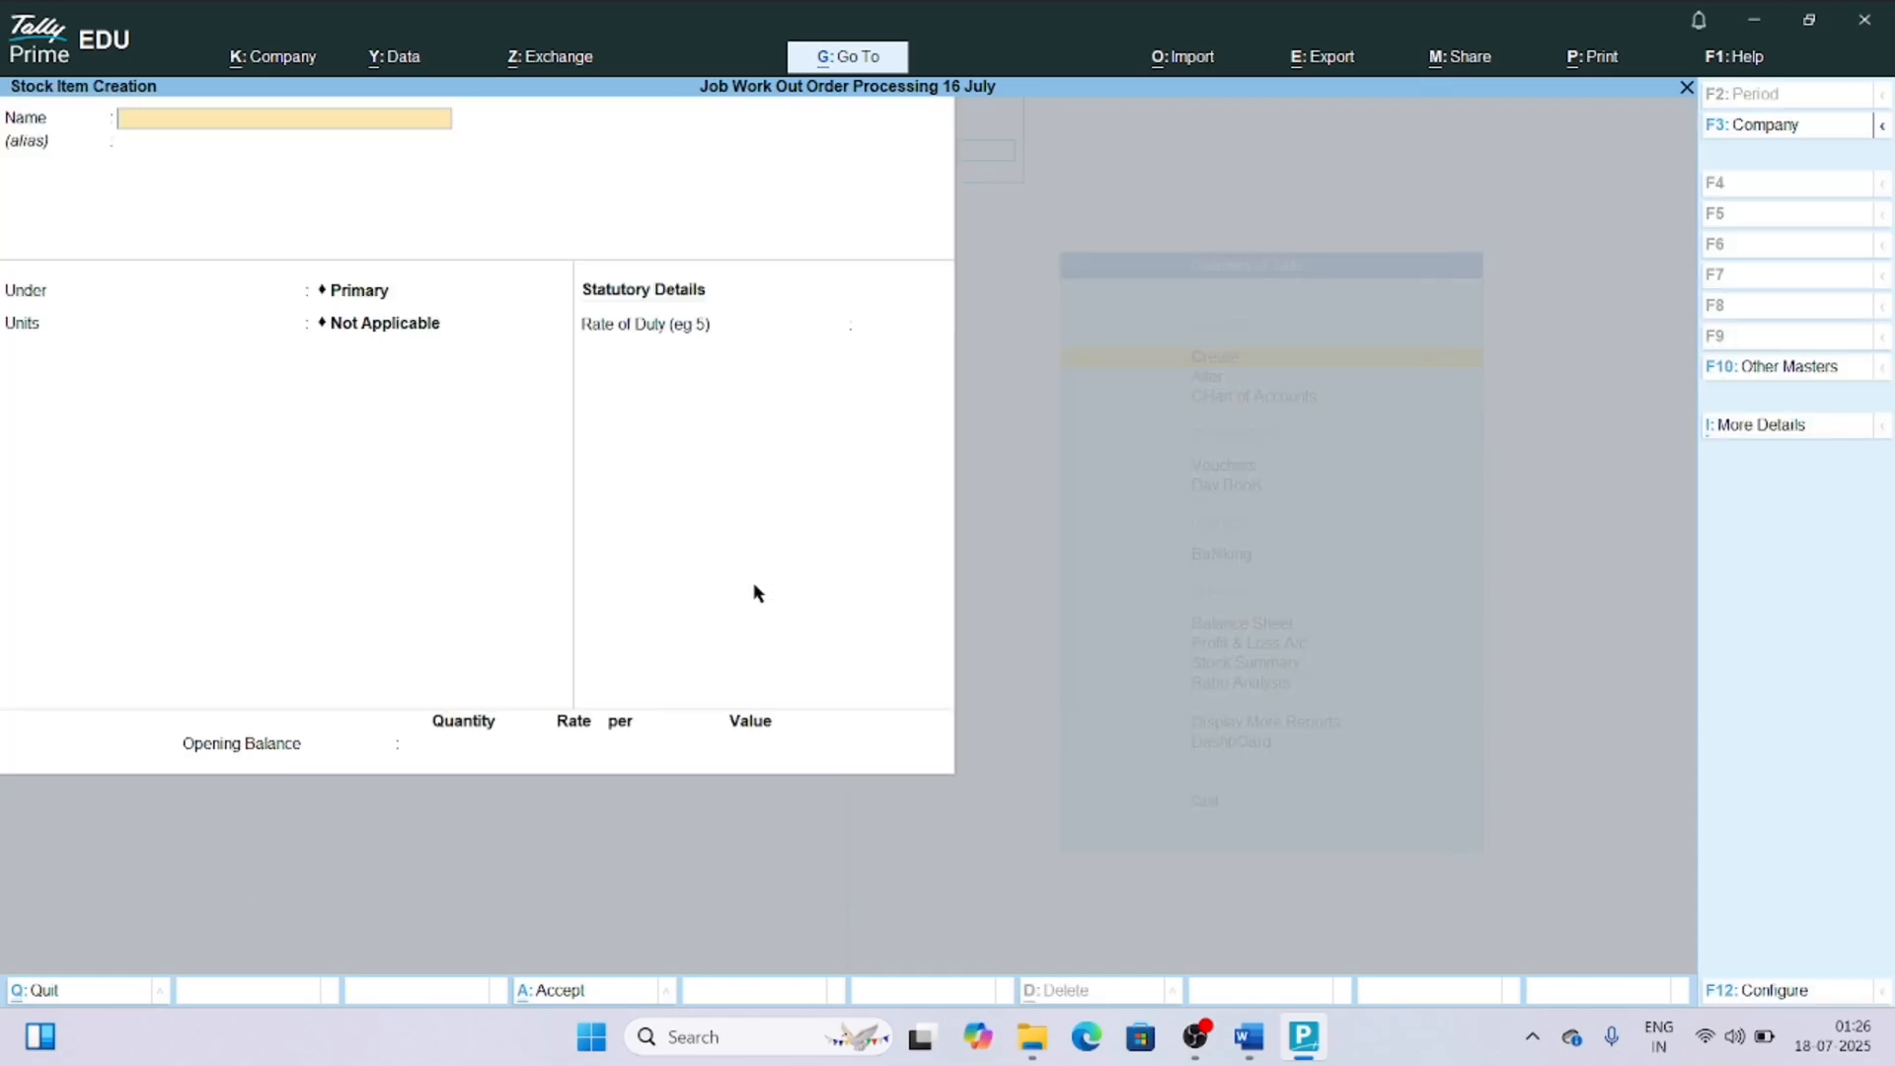
Name the new stock item "Electrical Air Circulation Fan" and leave its alias blank.
type("Electrical air Cci")
key("BackSpace")
key("BackSpace")
type("Circulation Fan")
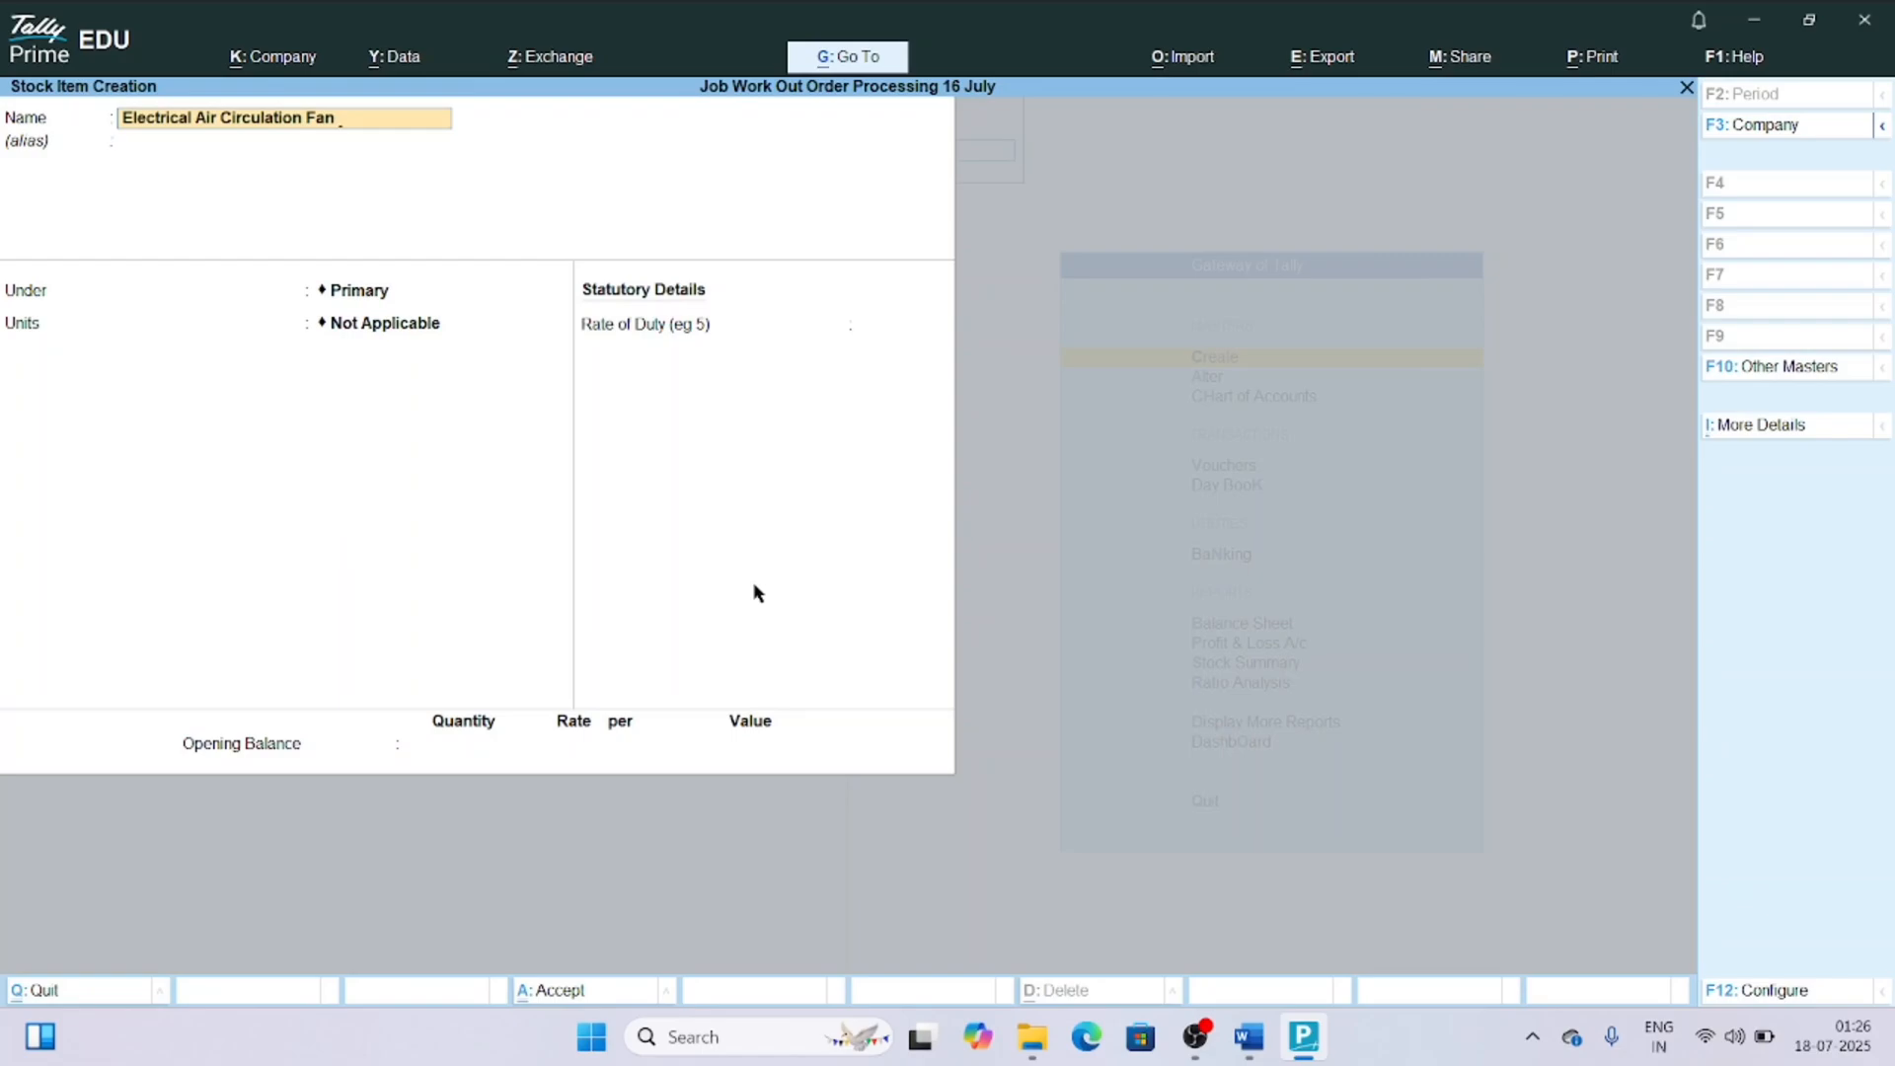
key("Return")
Place the stock item under the group Air Circulation Fan(FG) and set its units to Nos.
key("Return")
key("Down")
key("Down")
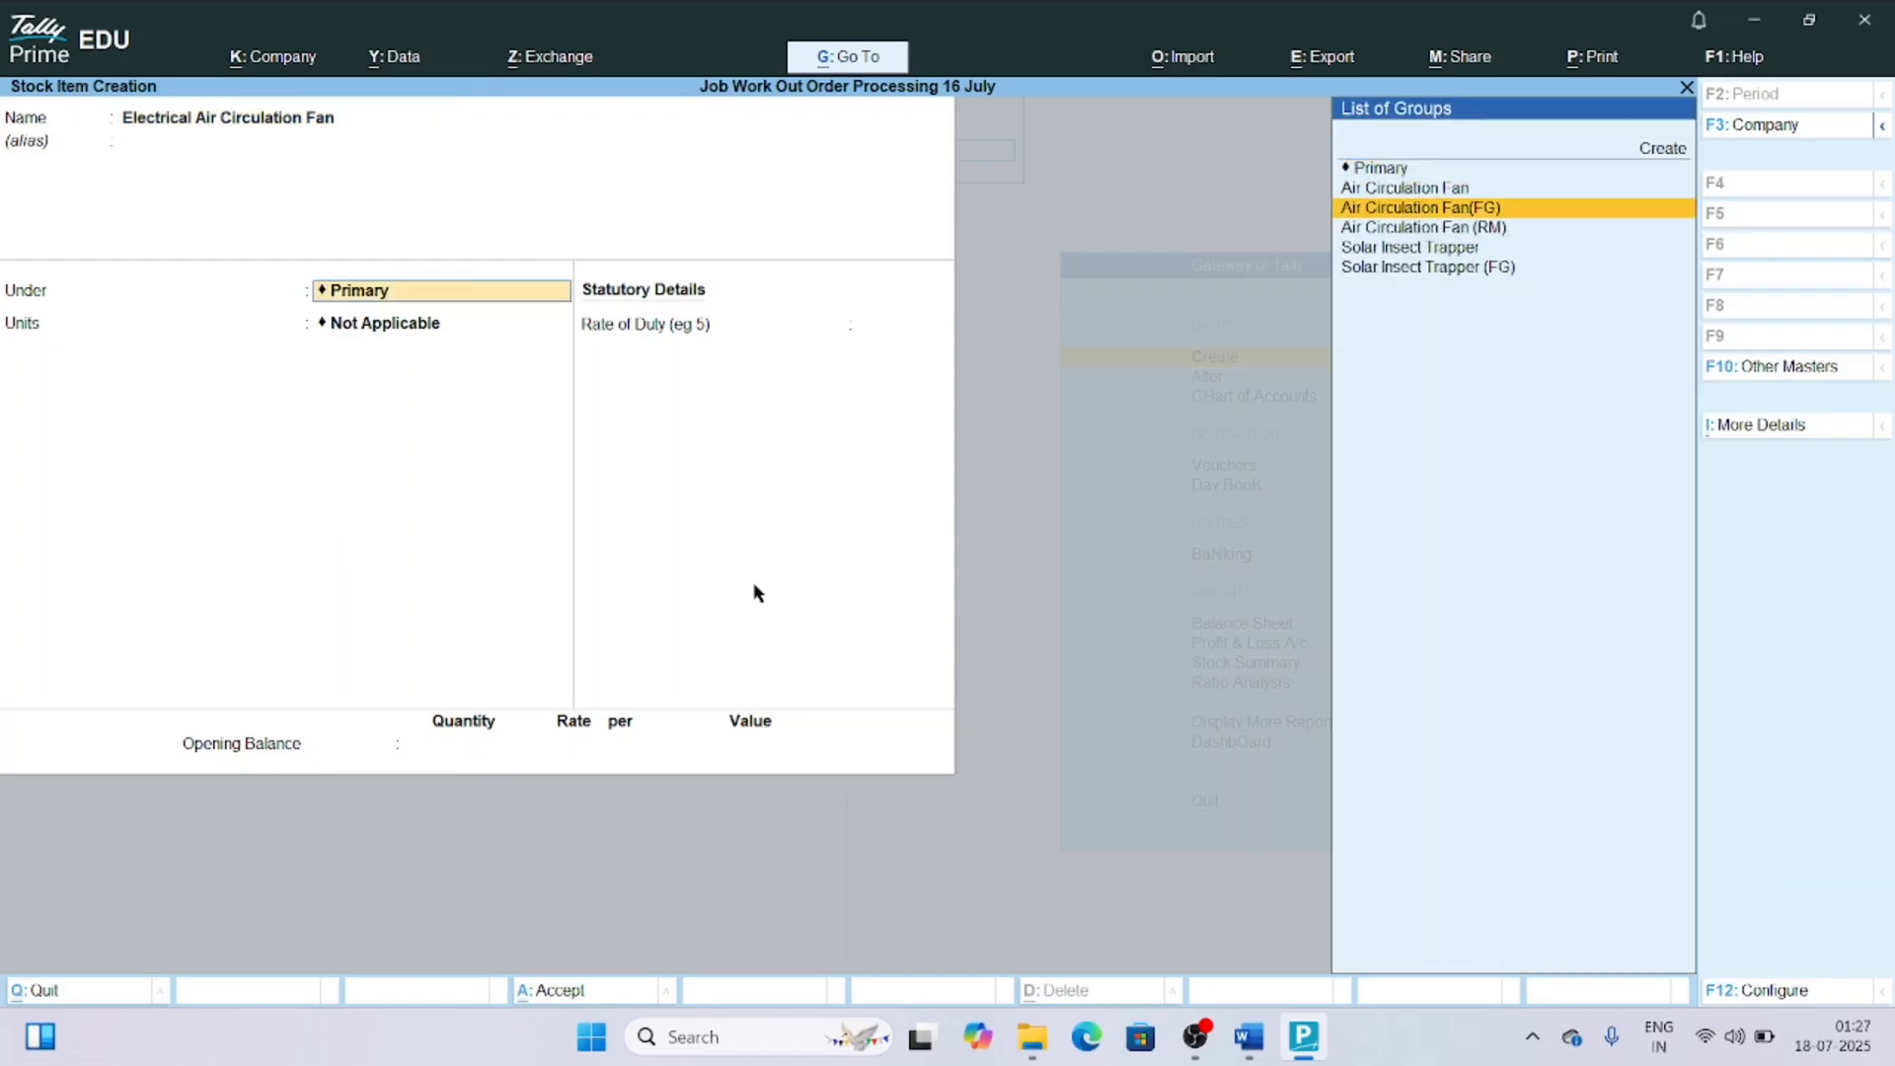
key("Return")
key("Down")
Set components (BOM) to Yes and create a BOM named "Air Circulation Fan" with 1 Nos as unit of manufacture.
key("Return")
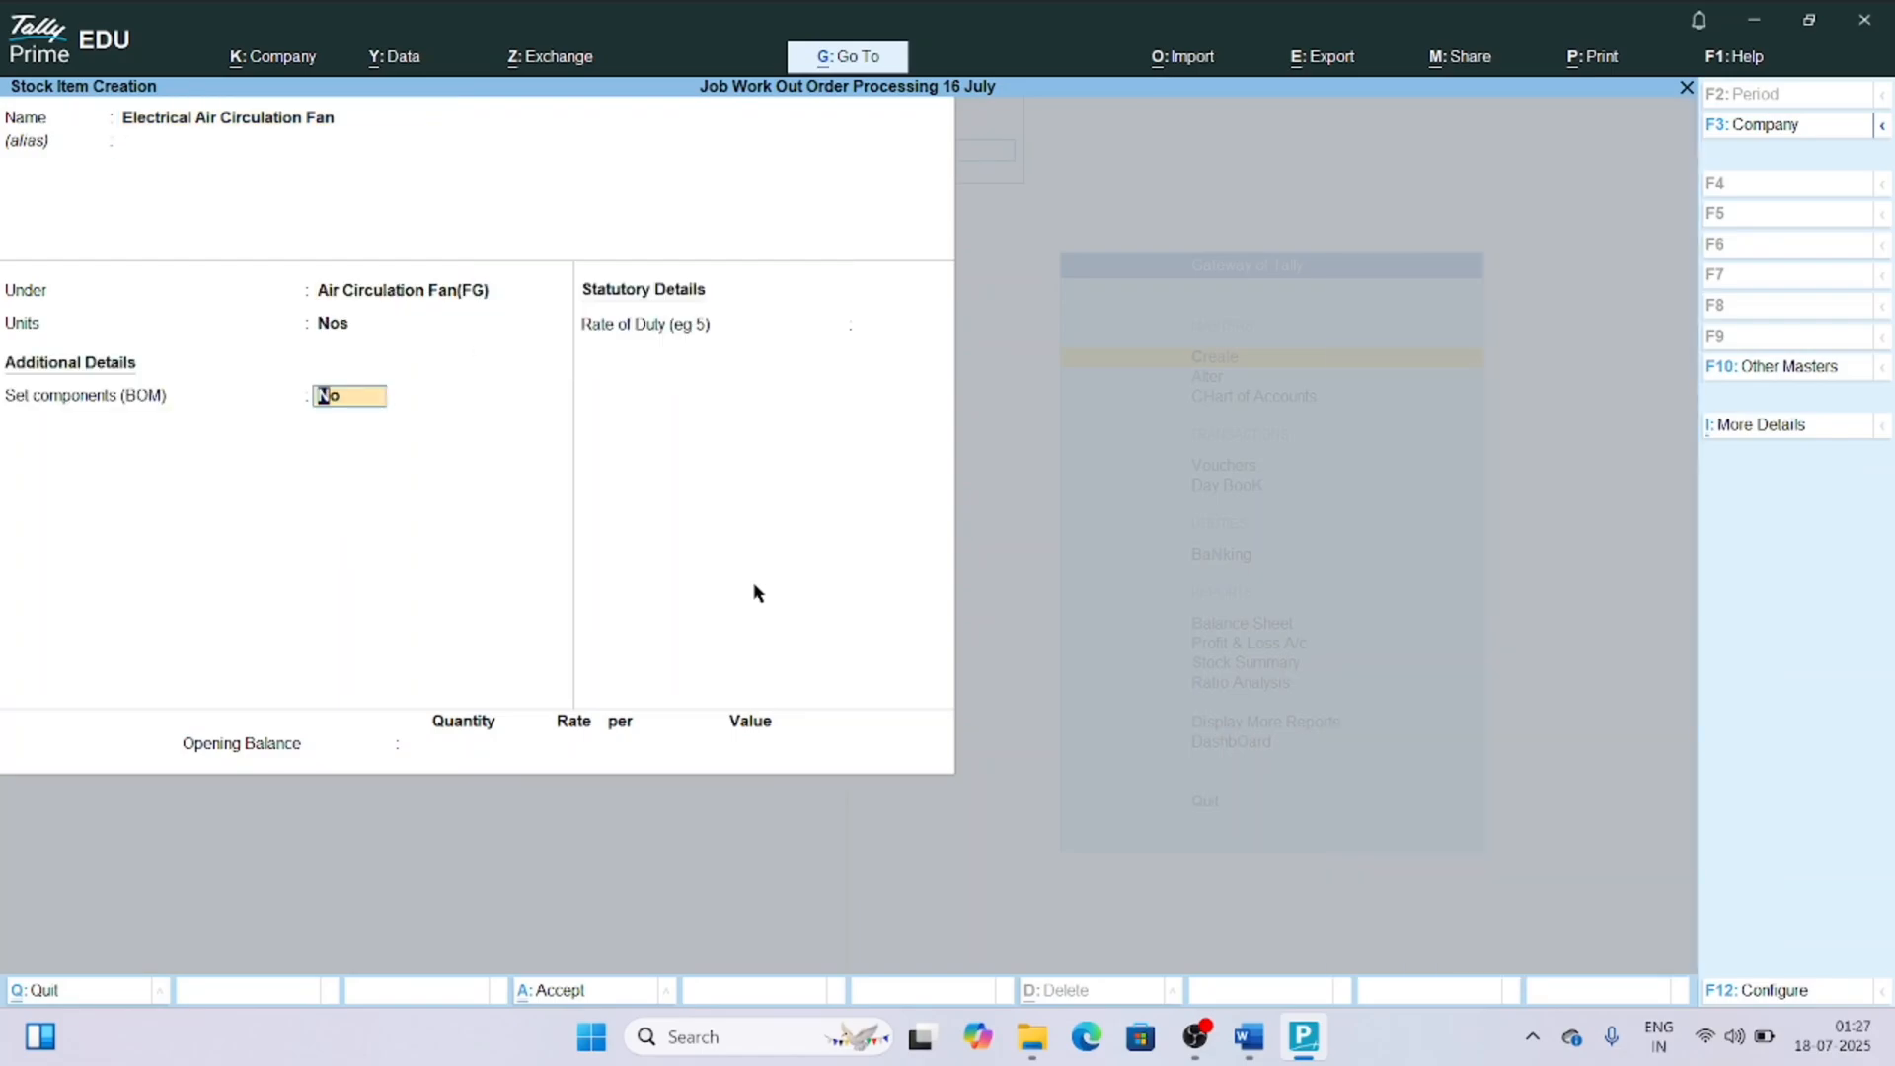
type("y")
key("Return")
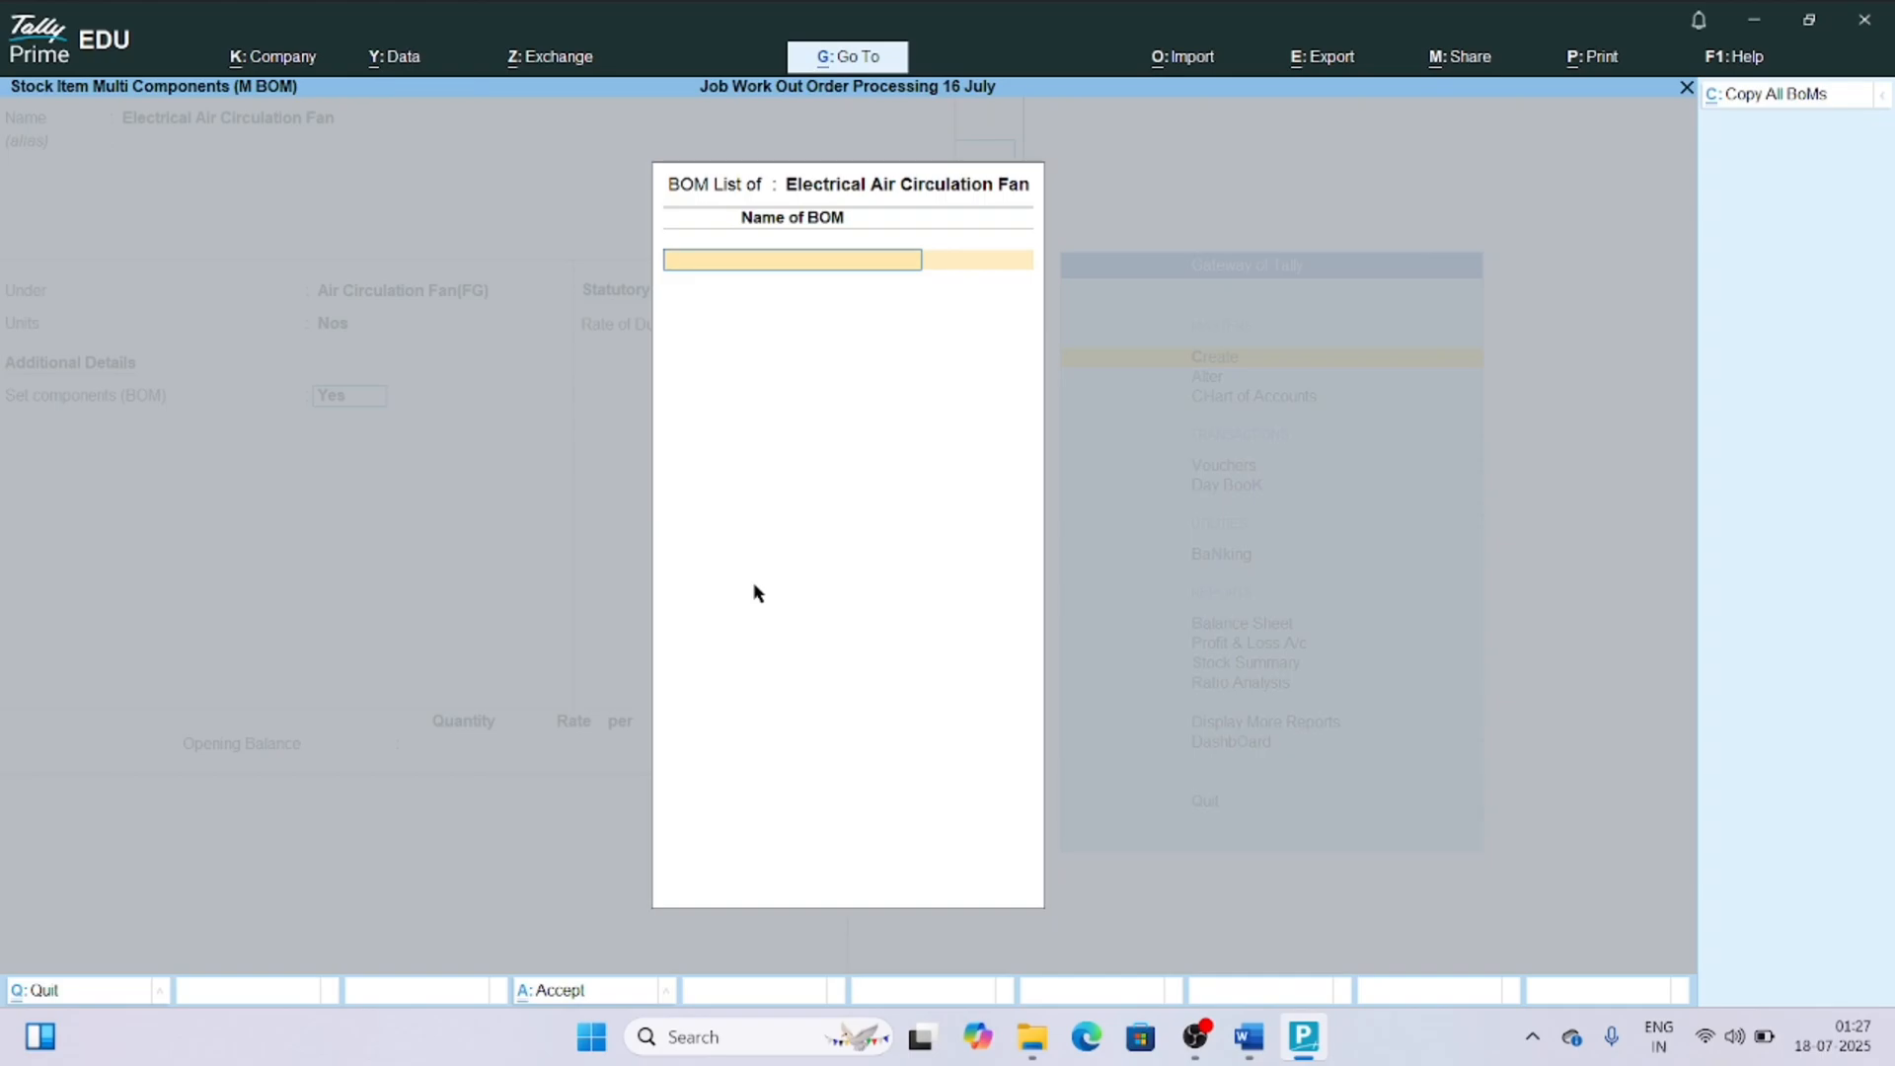
type("Air Circulation fan")
key("Return")
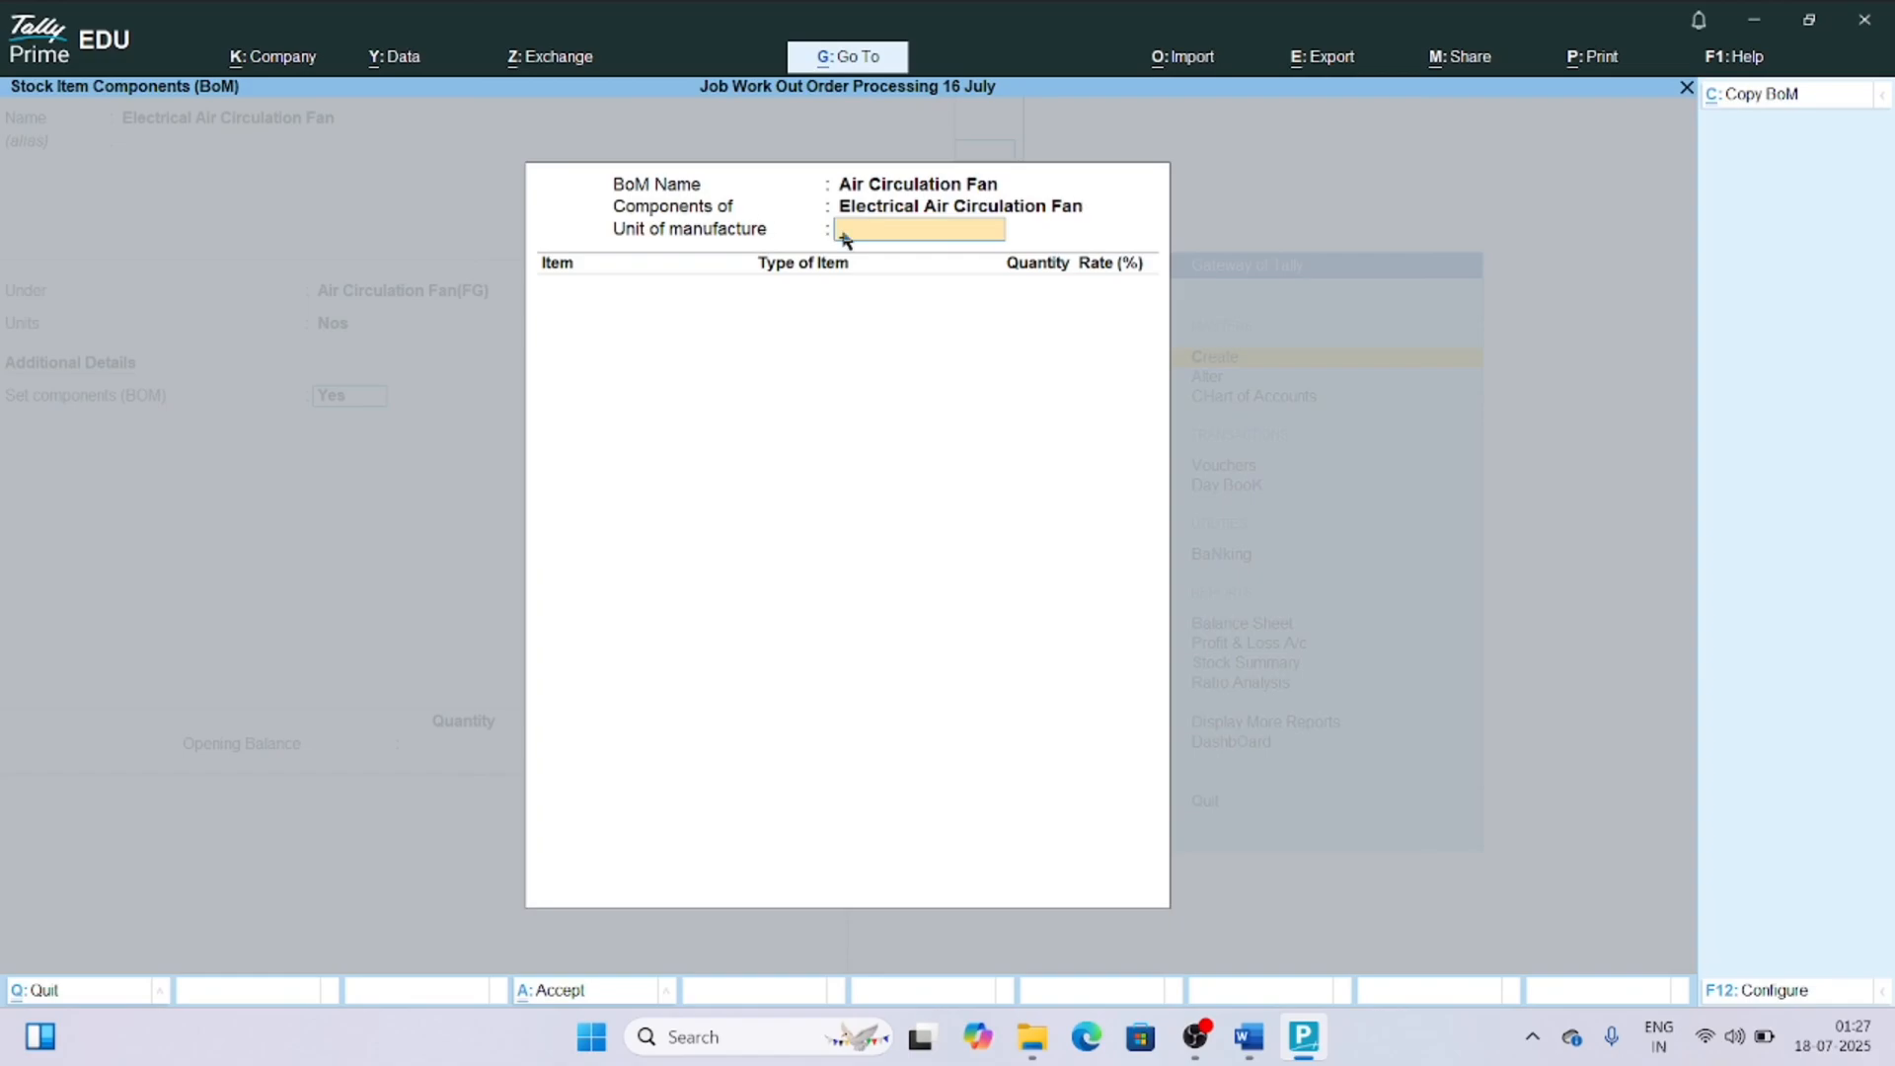
type("nos")
key("Return")
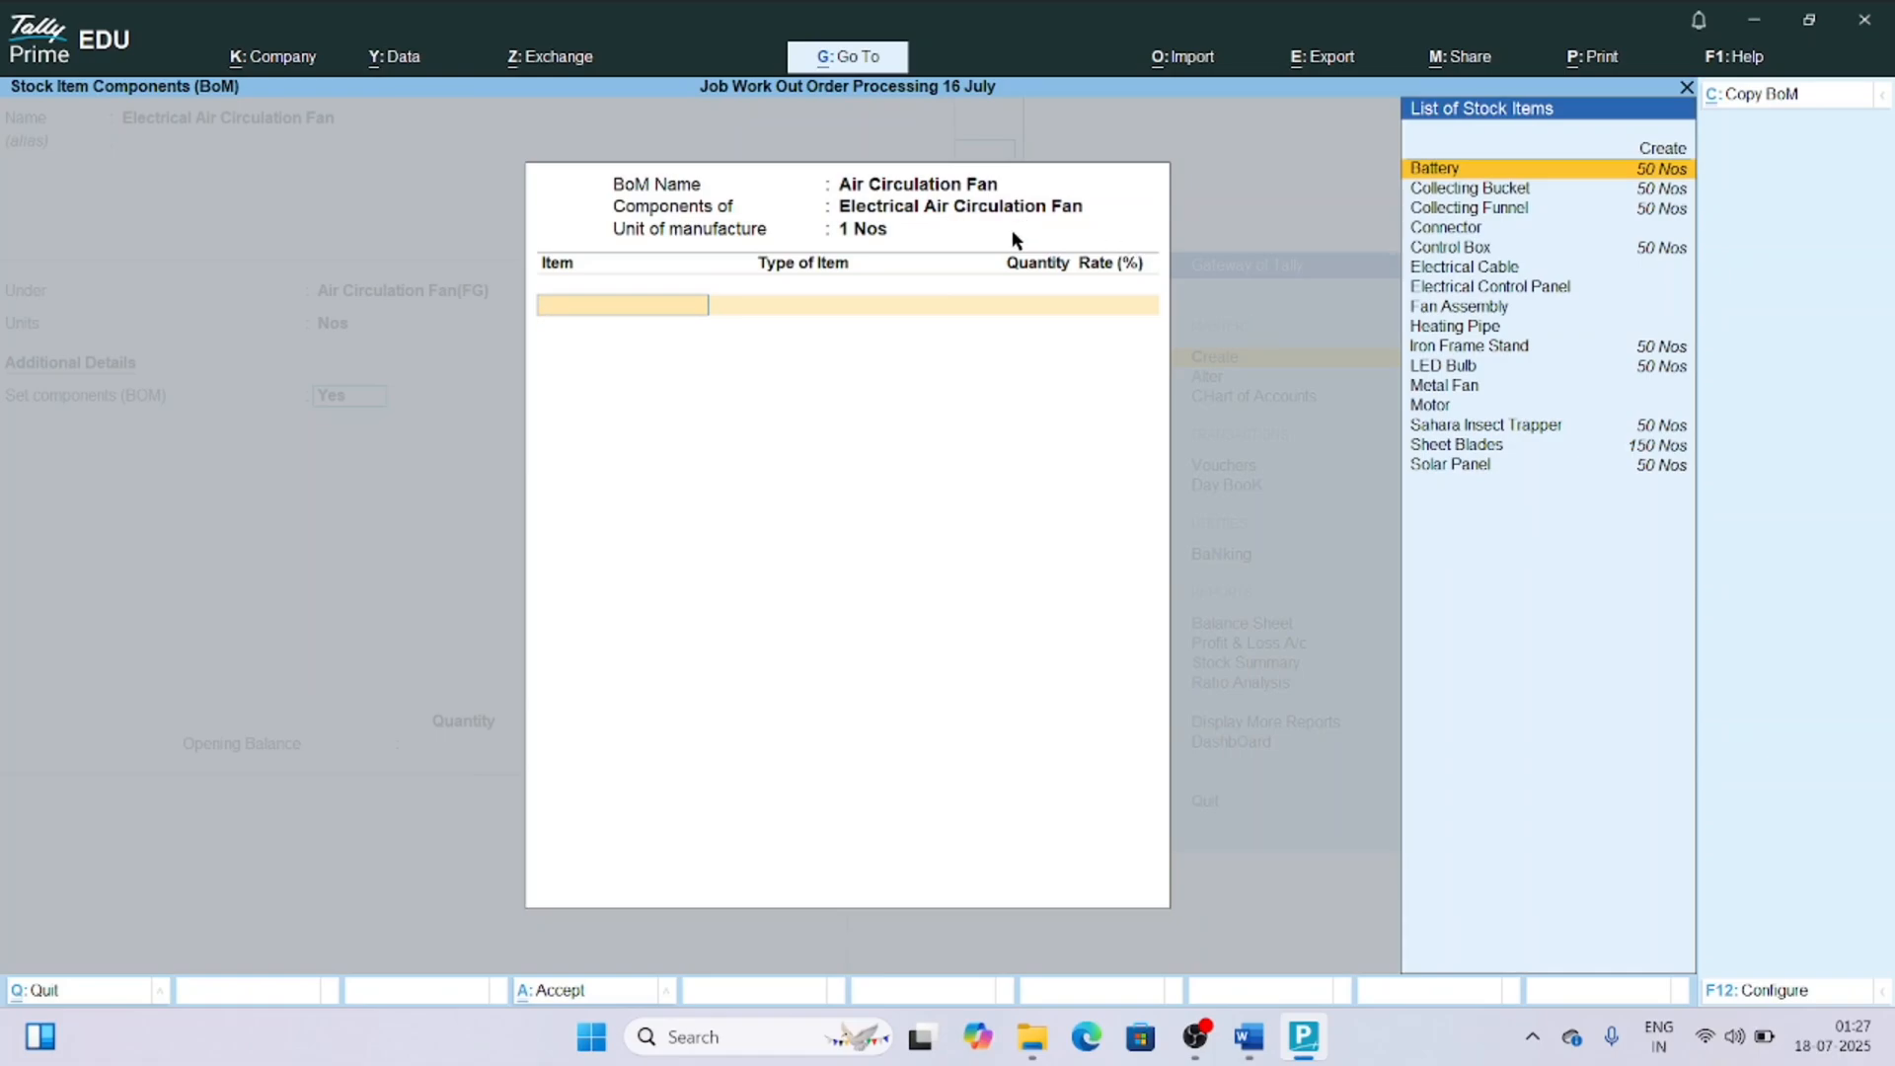
Add Heating Pipe to the BOM as a Component with quantity 1 Nos, checking that component types are enabled in the configuration.
key("Down")
key("Down")
key("Down")
key("Down")
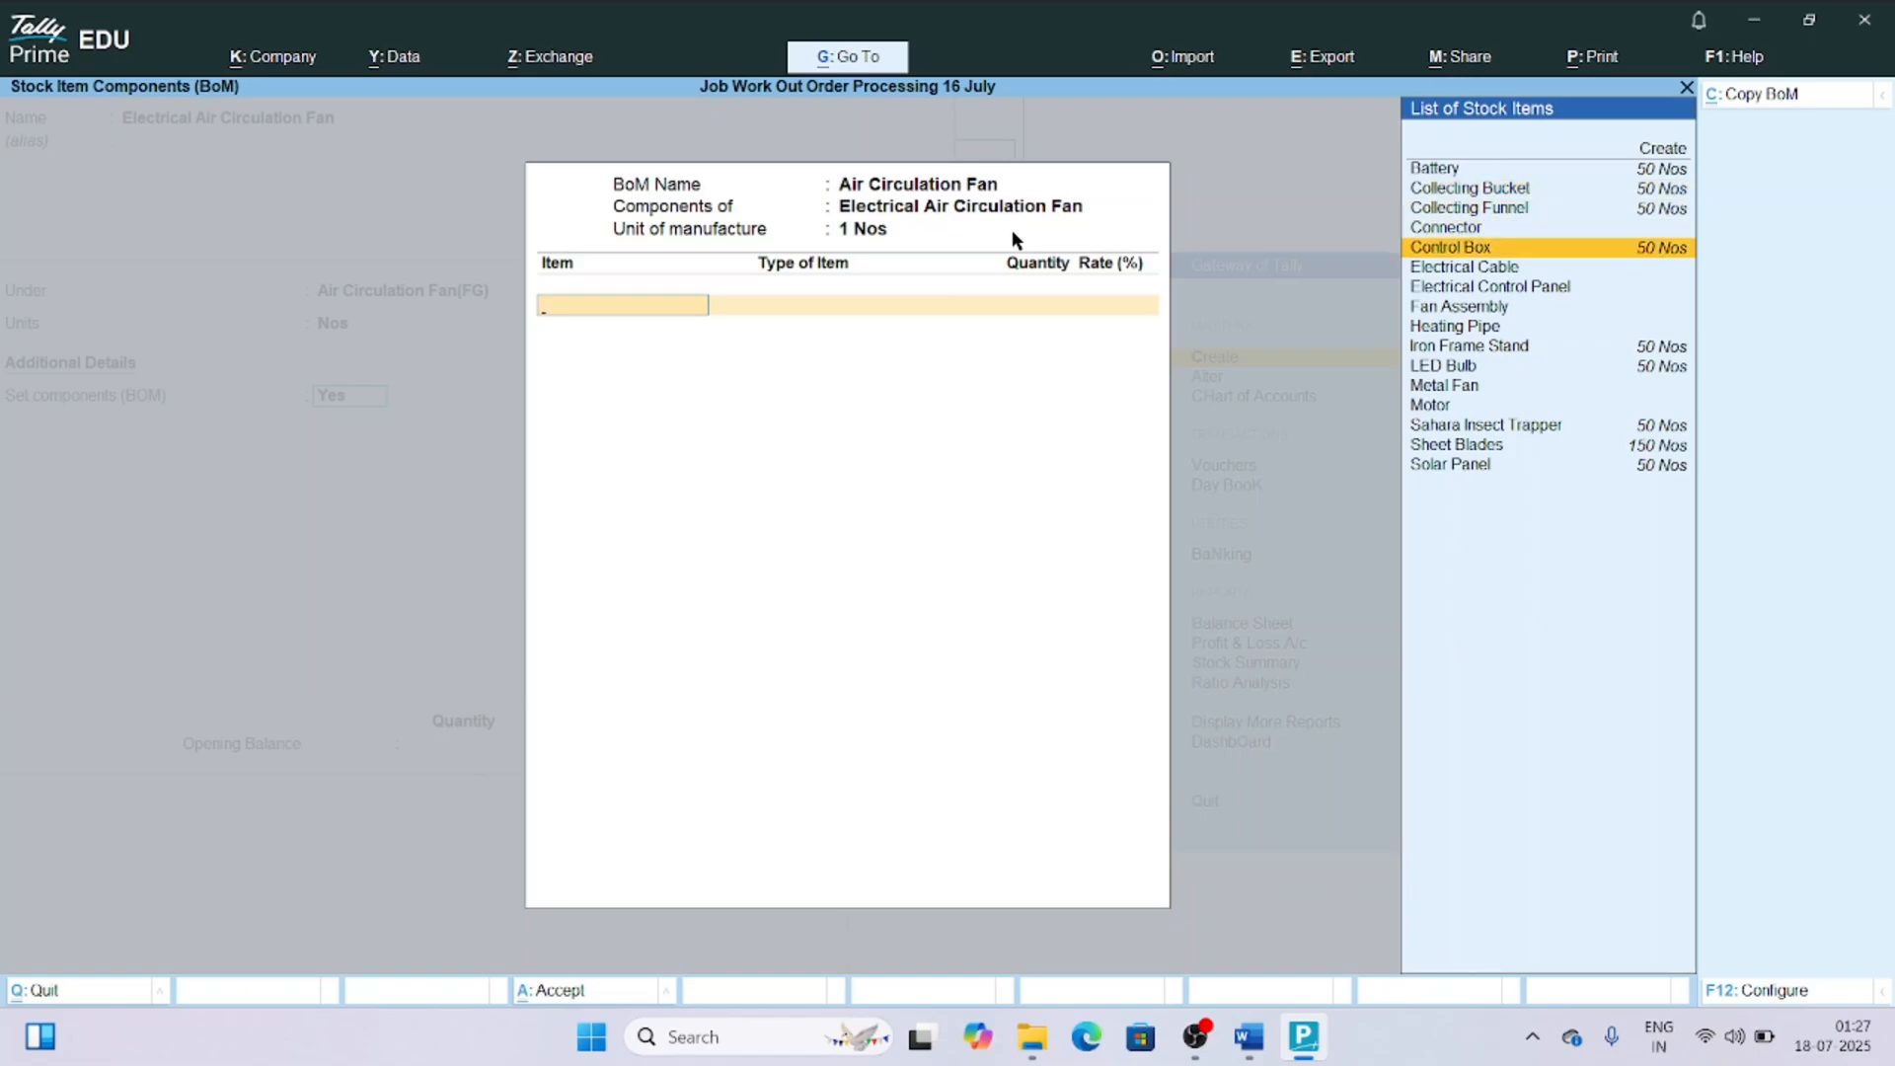
type("Hea")
key("Return")
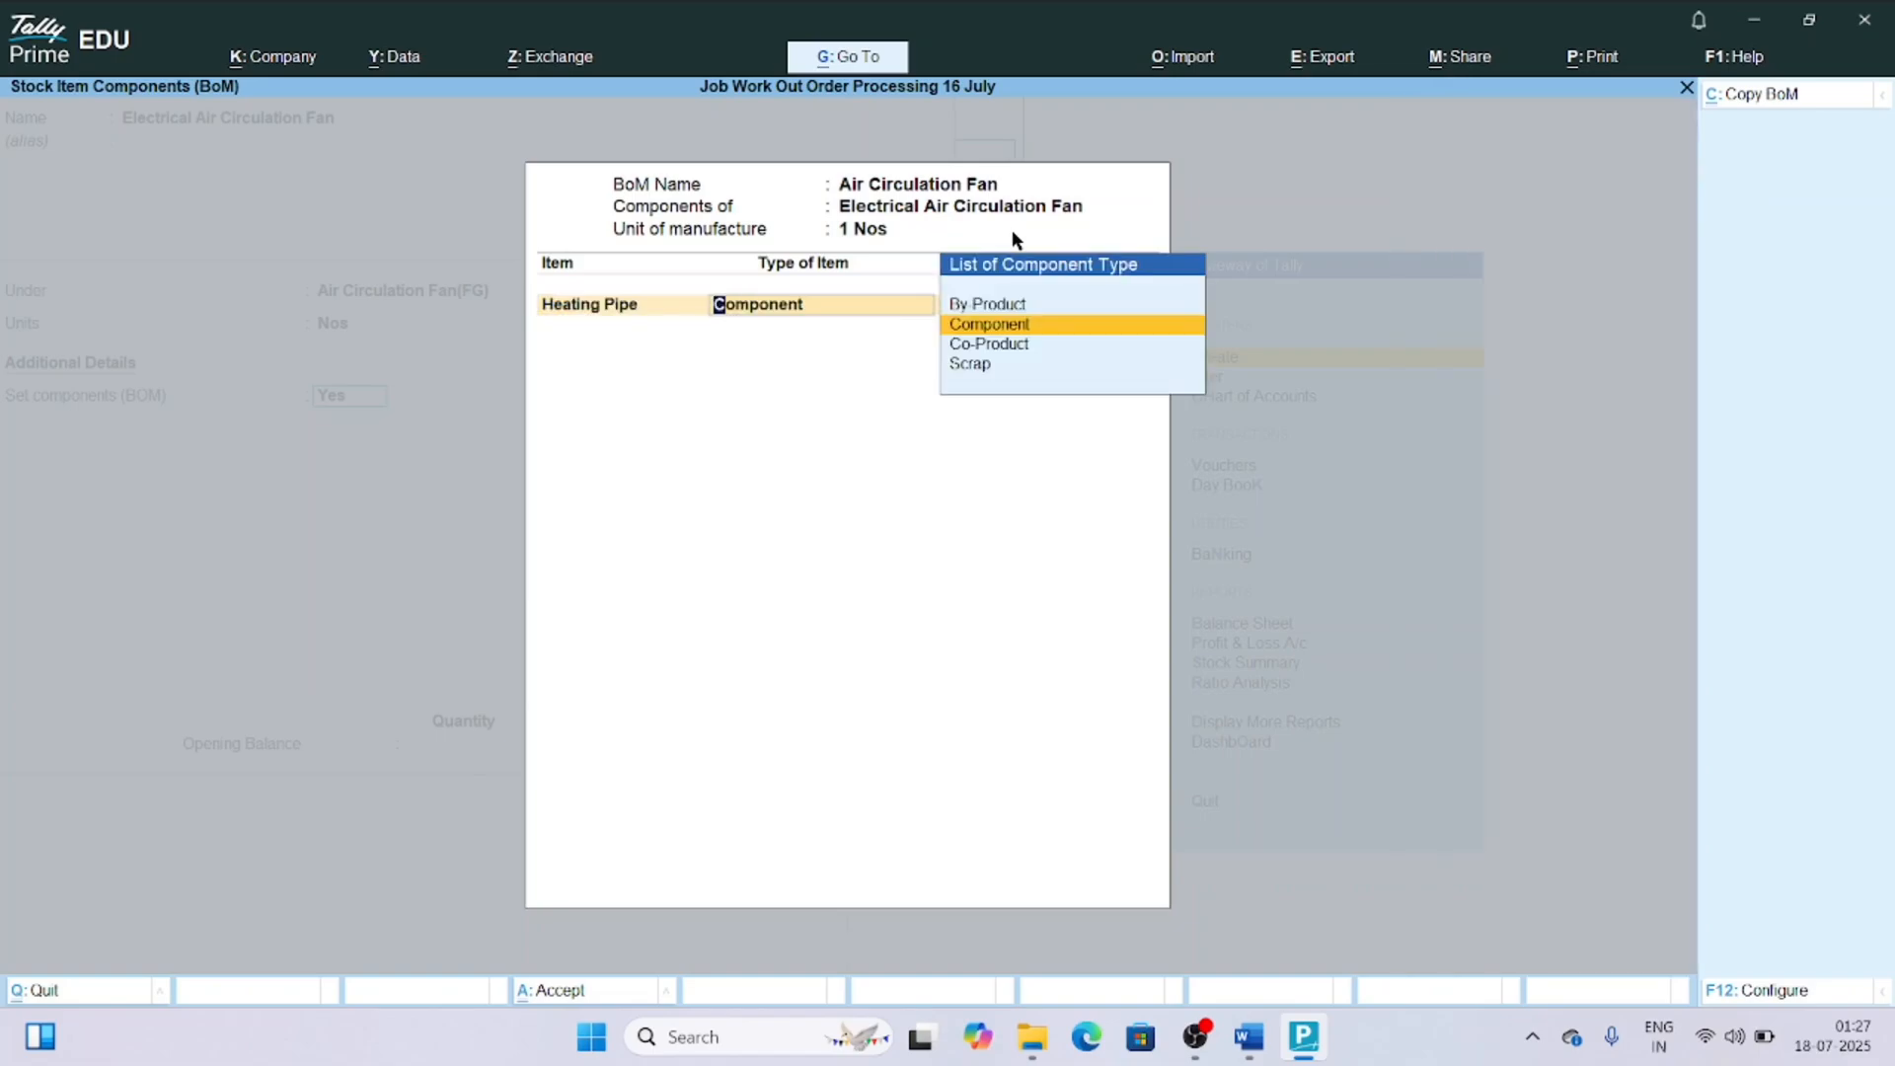
key("Return")
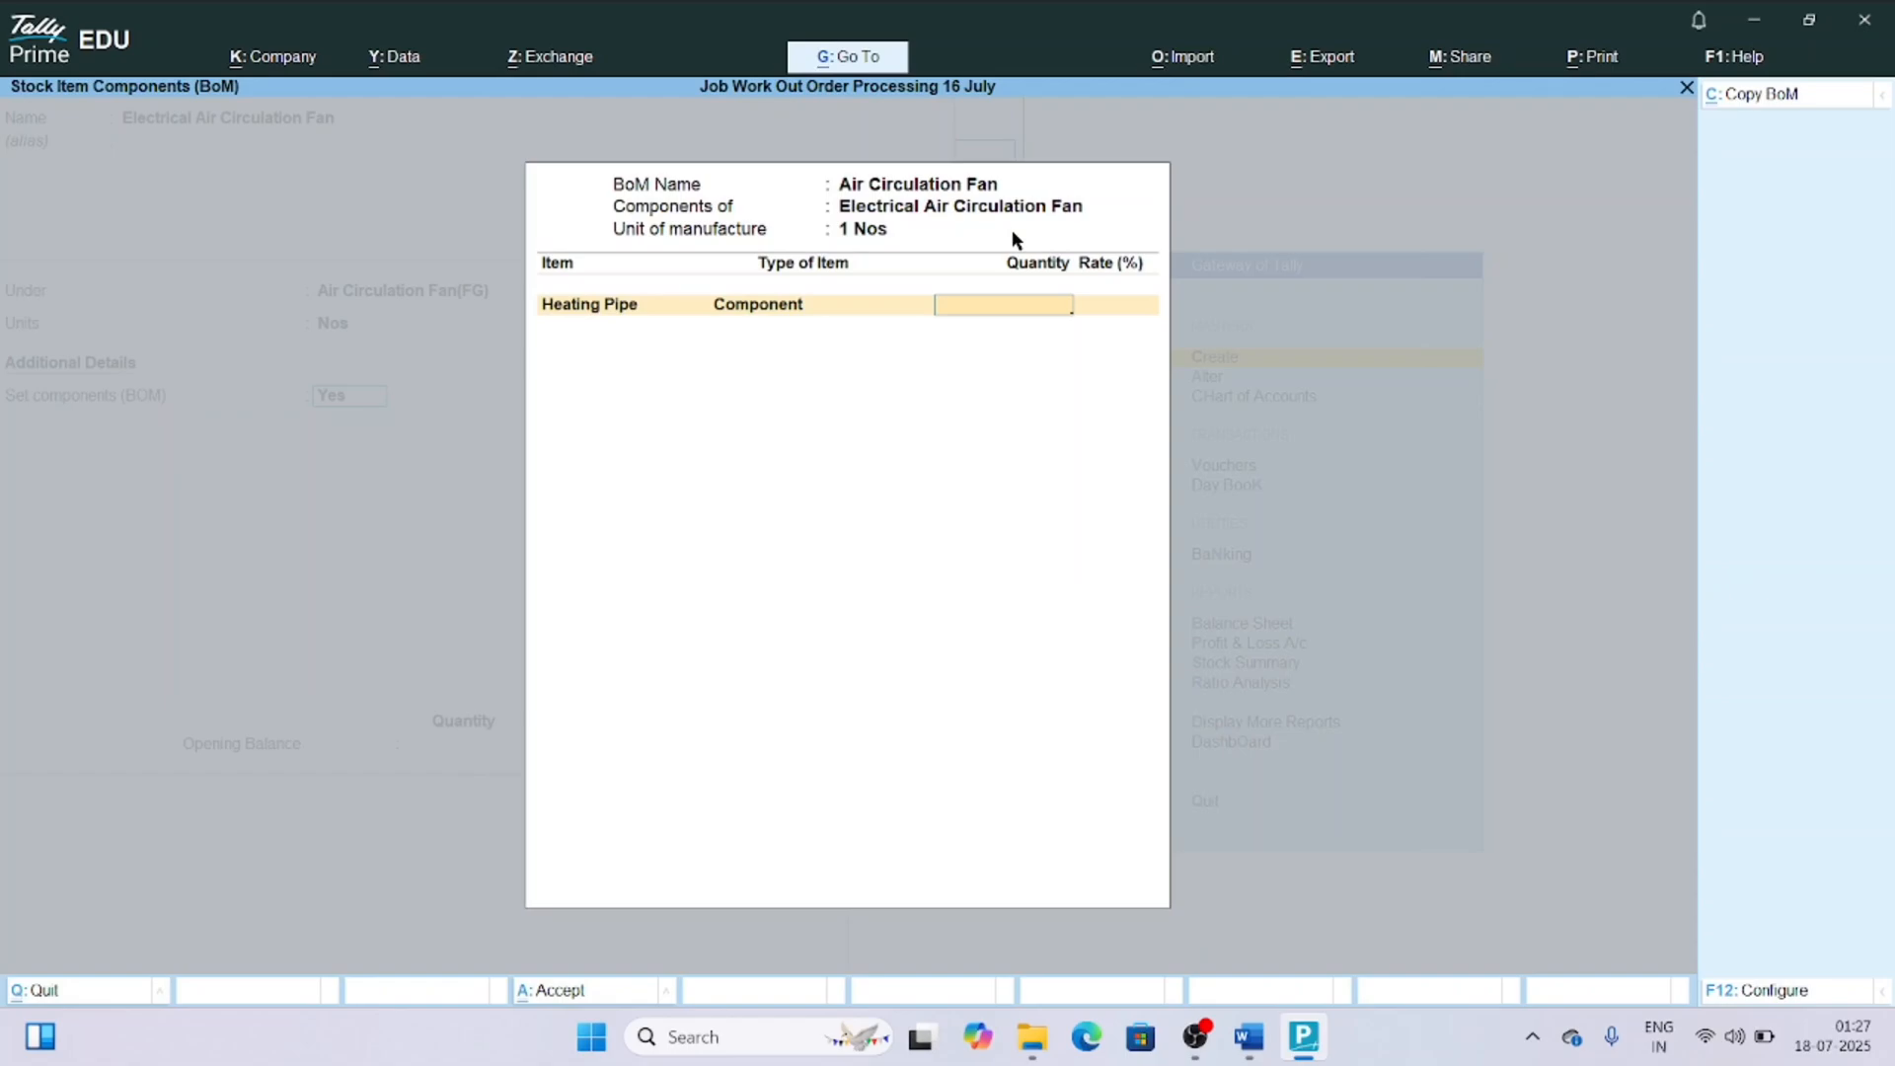
key("F12")
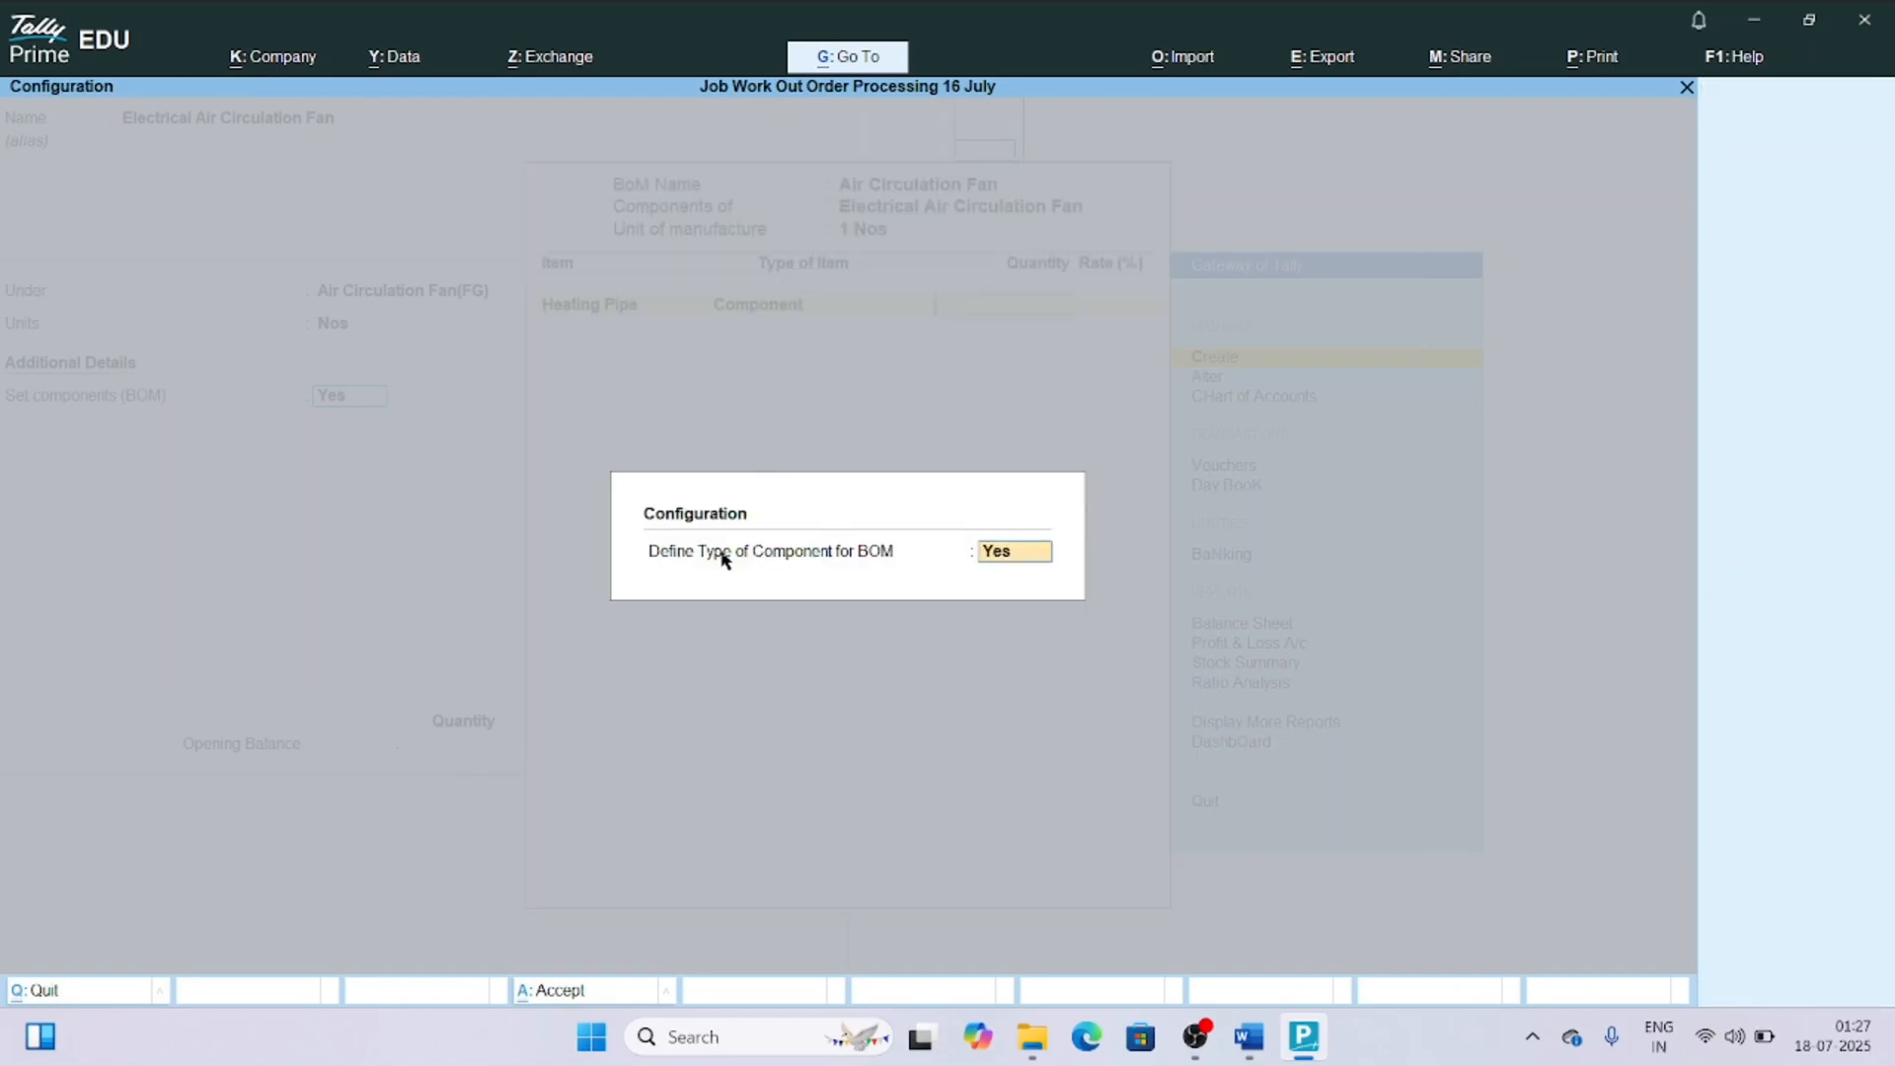
key("Return")
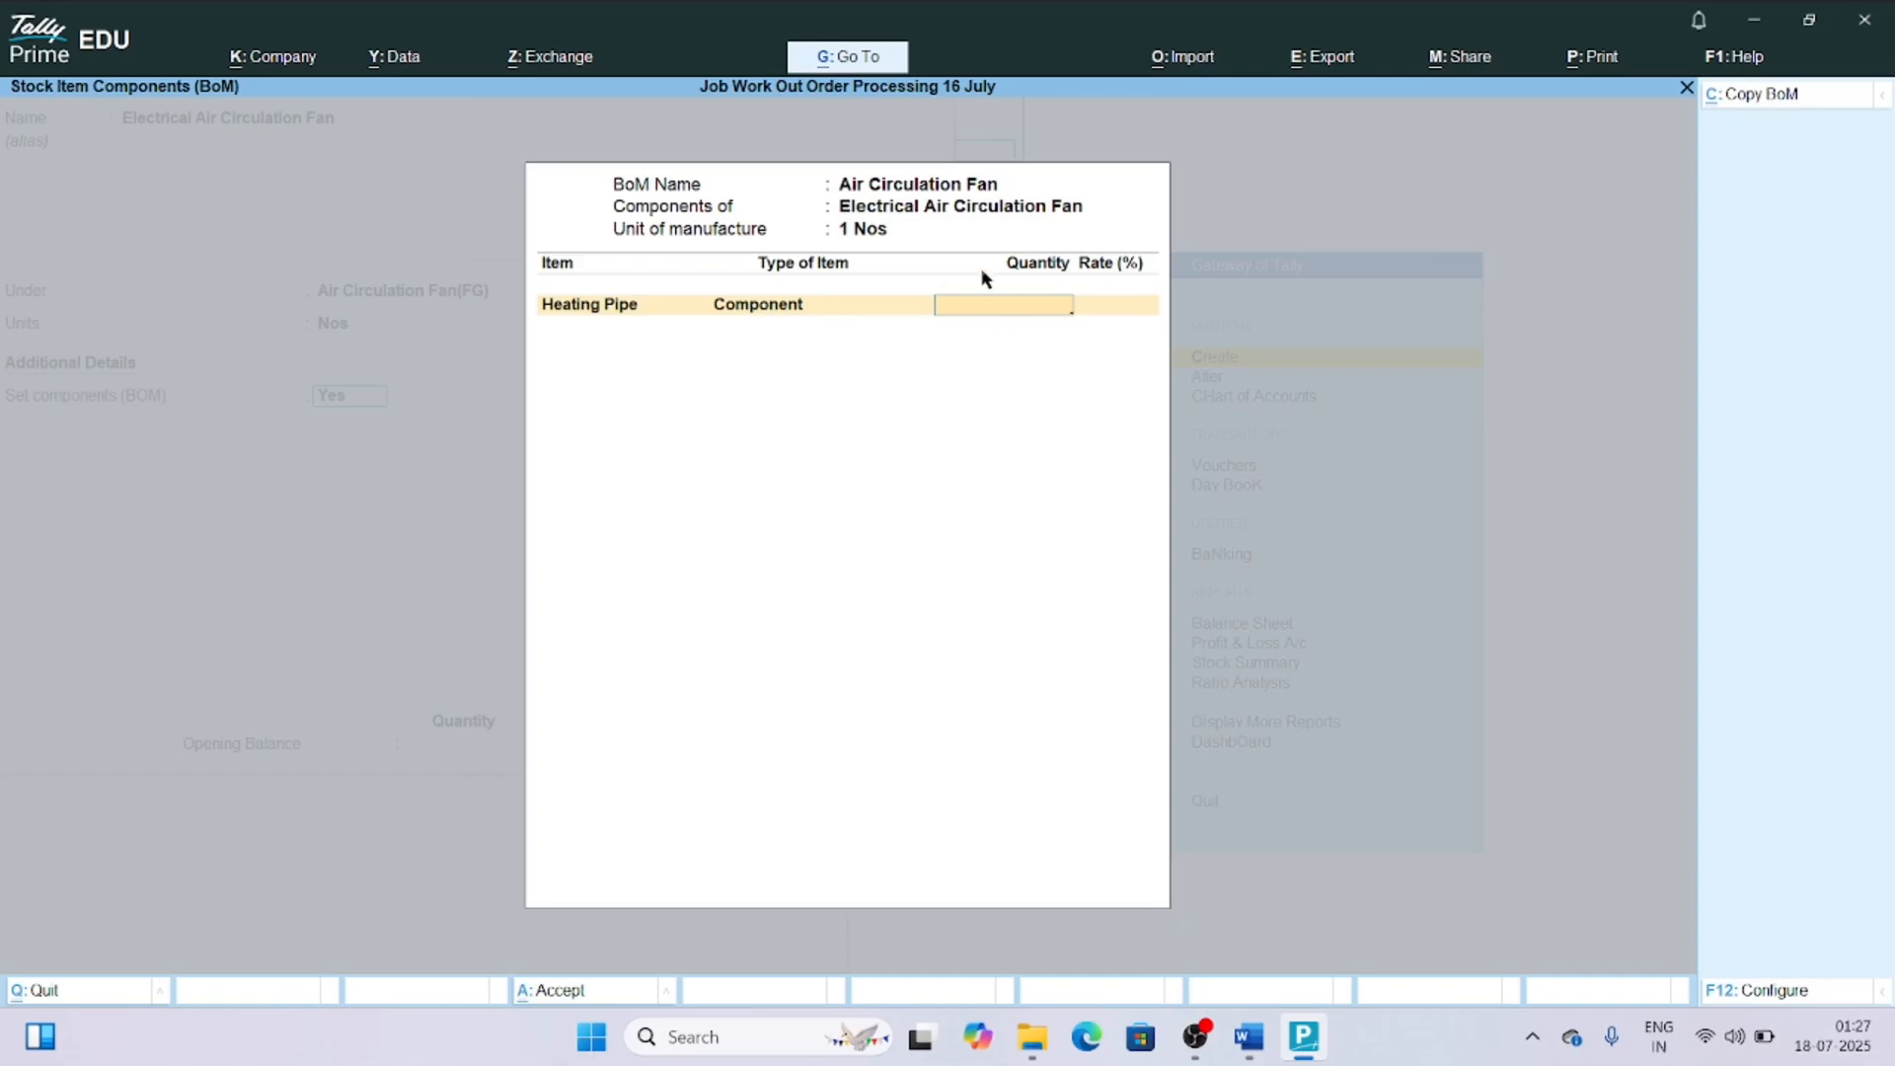
type("1")
key("Return")
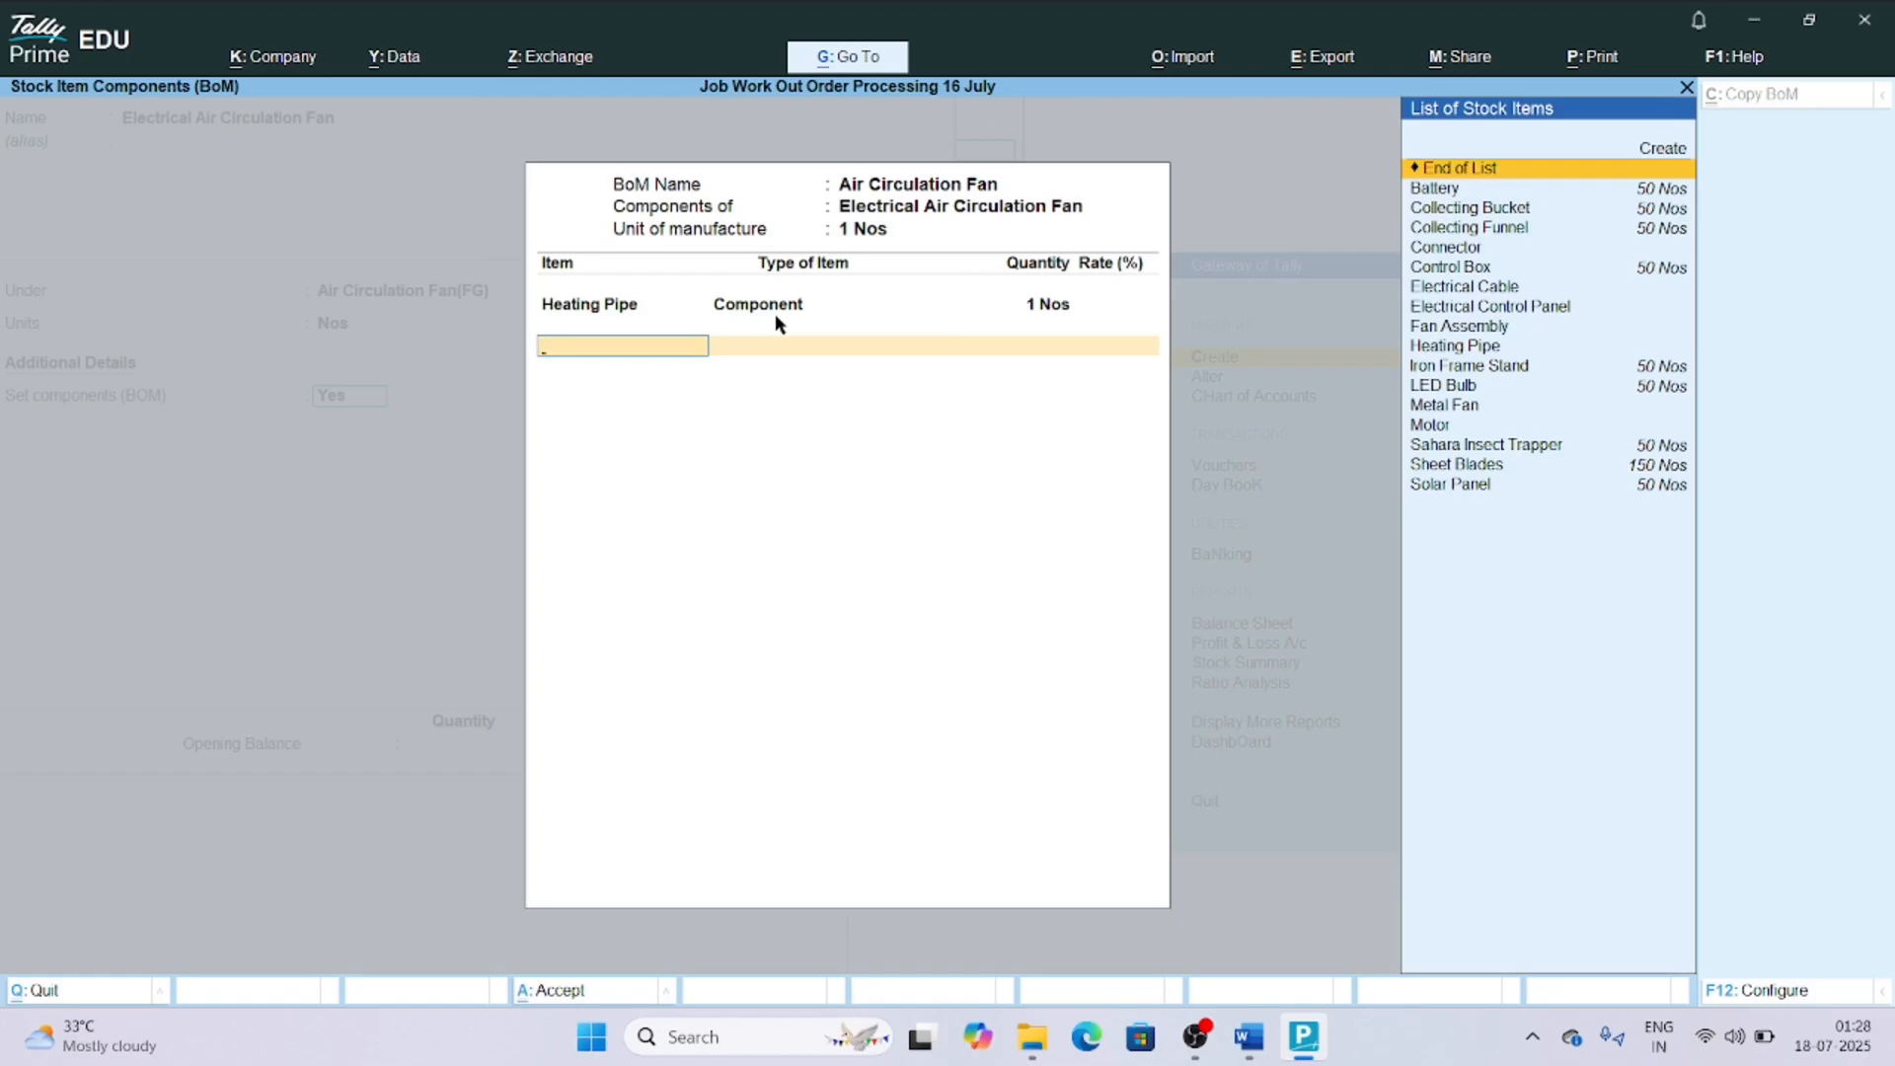
Add Metal Fan to the BOM as a Component with quantity 1 Nos.
type("Metal")
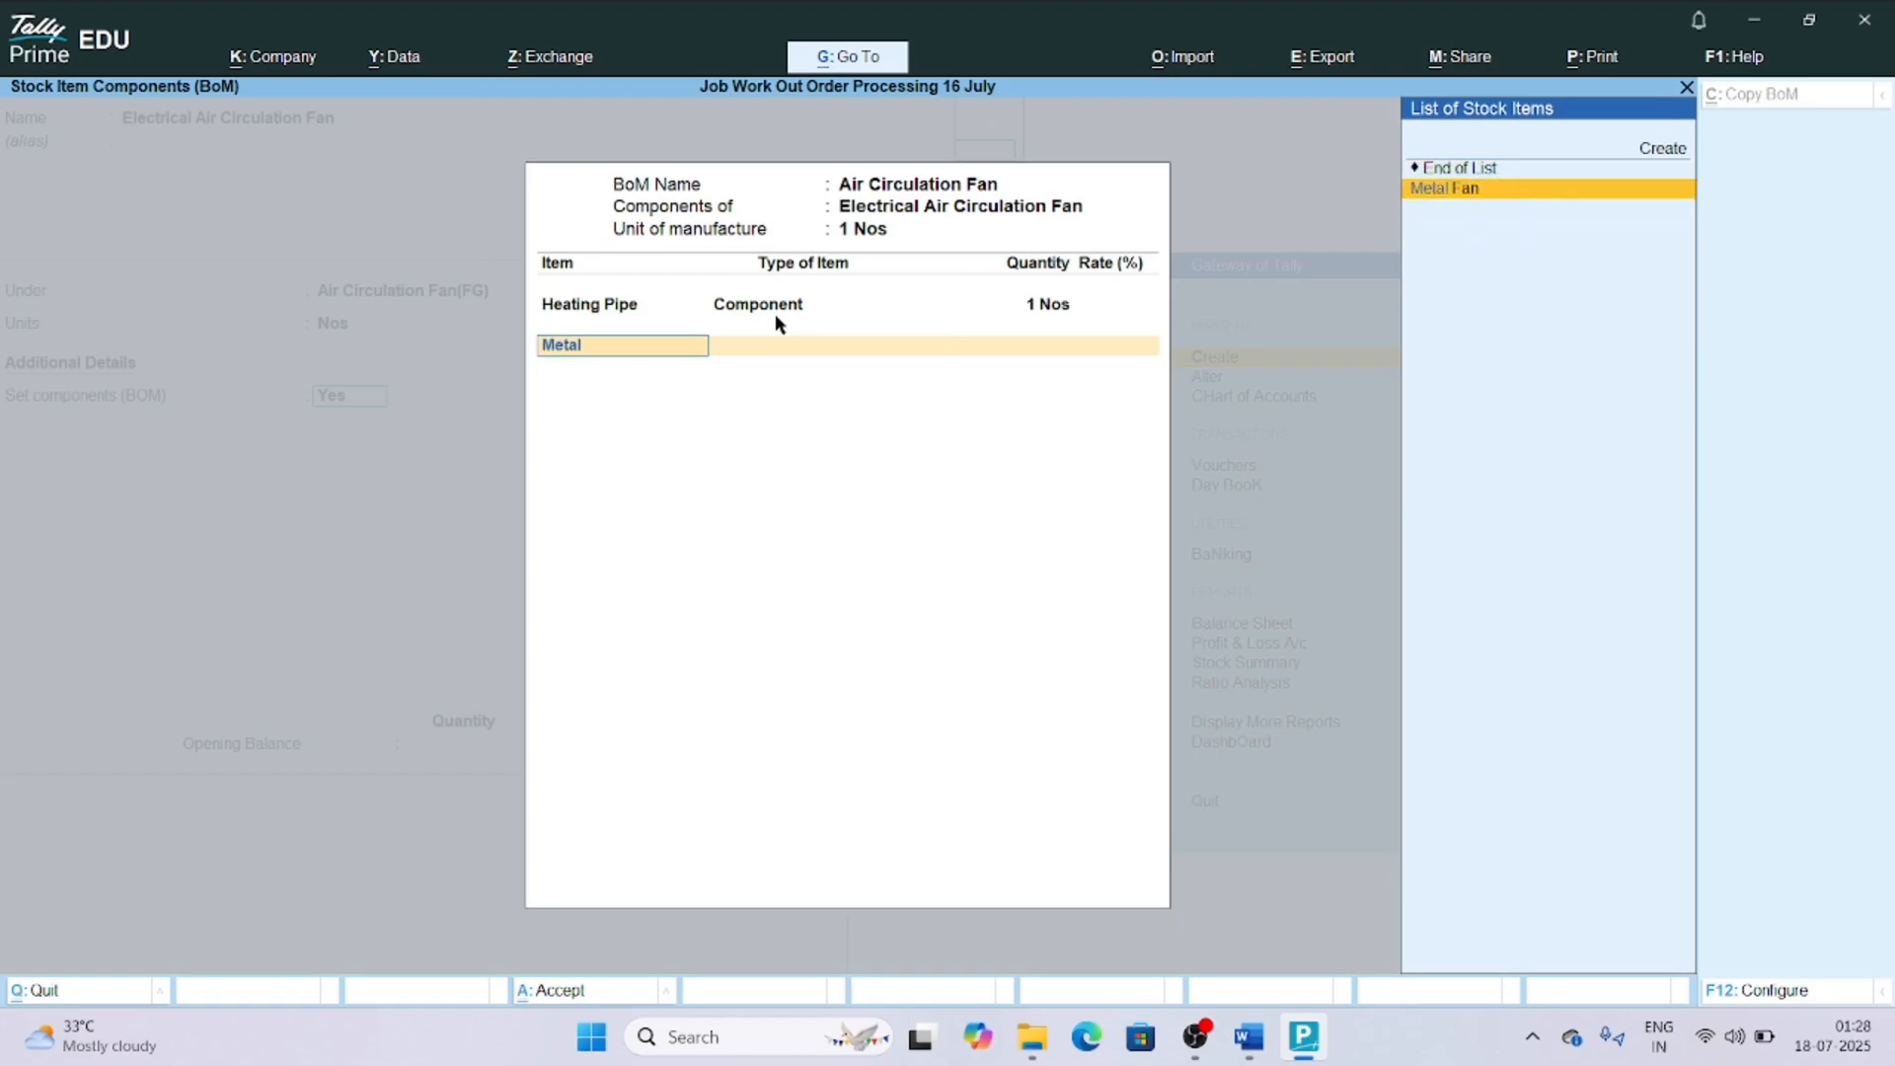
key("Return")
key("Return")
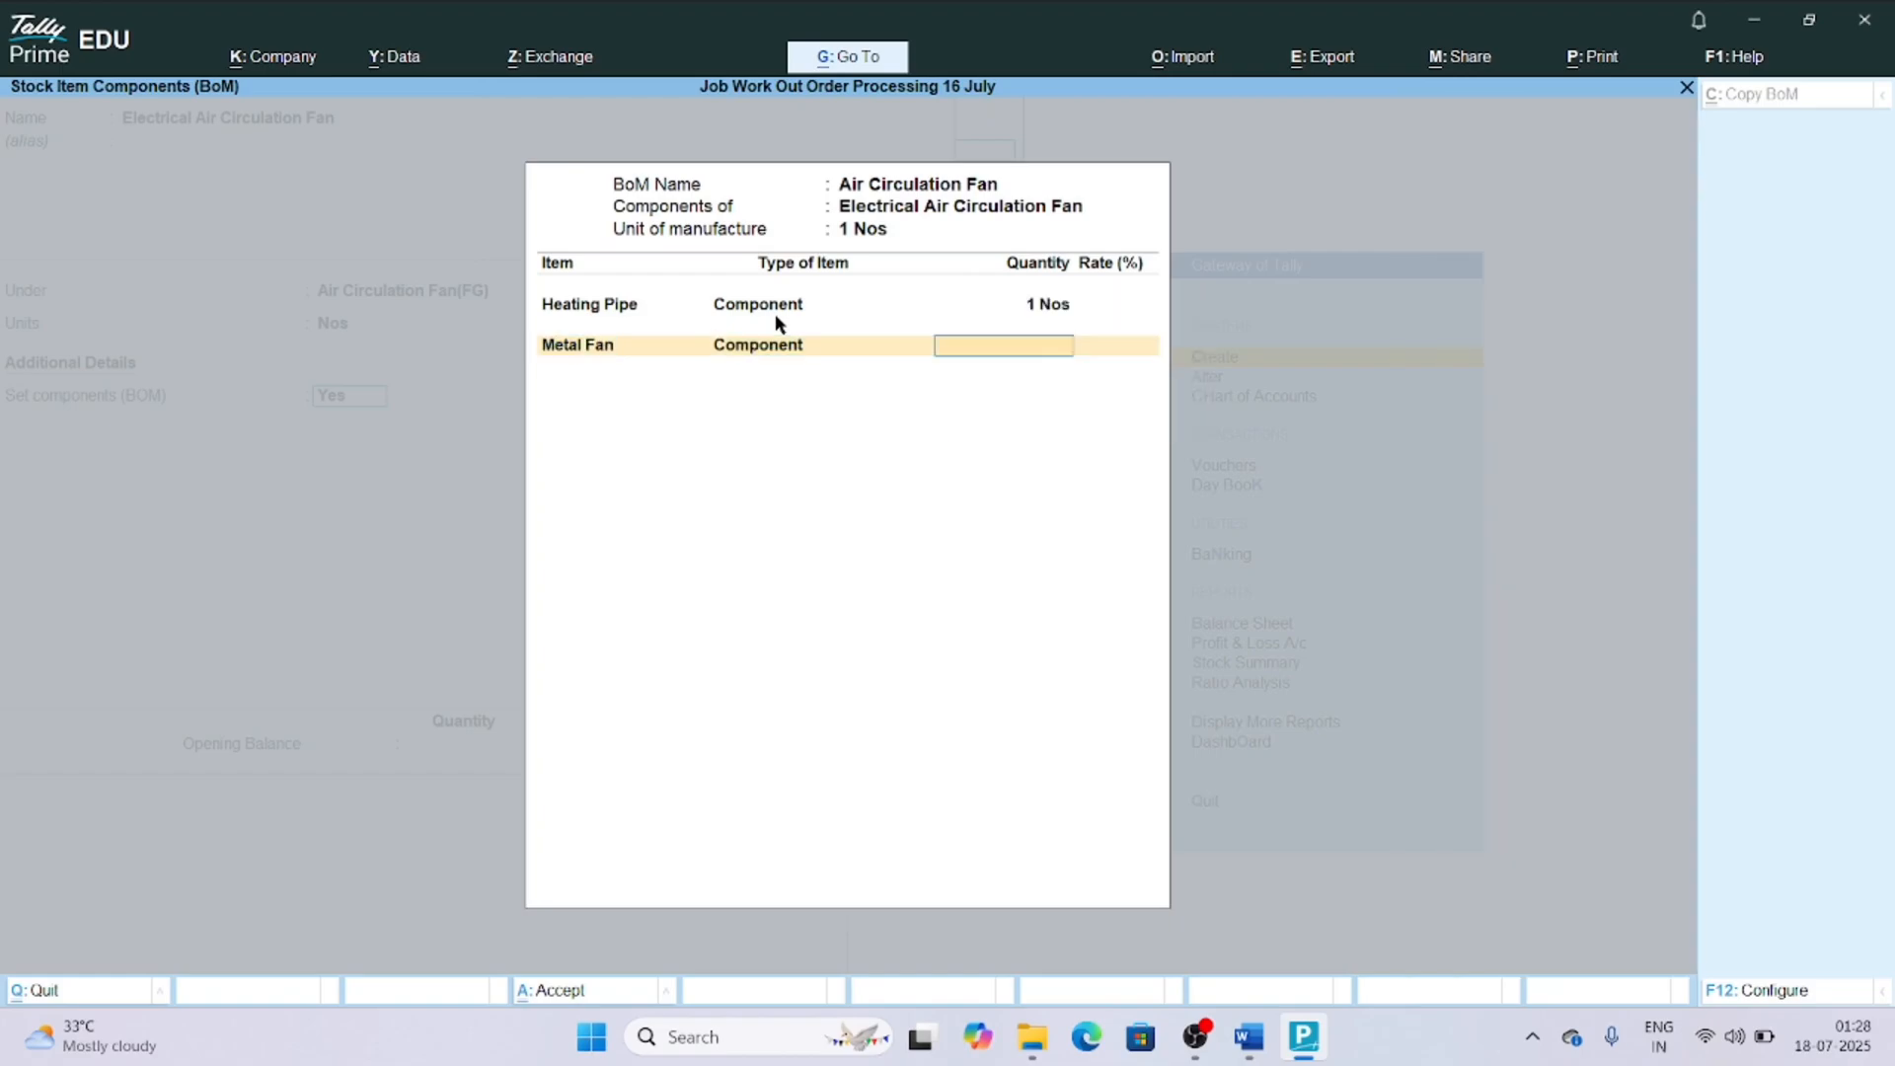
type("1")
key("Return")
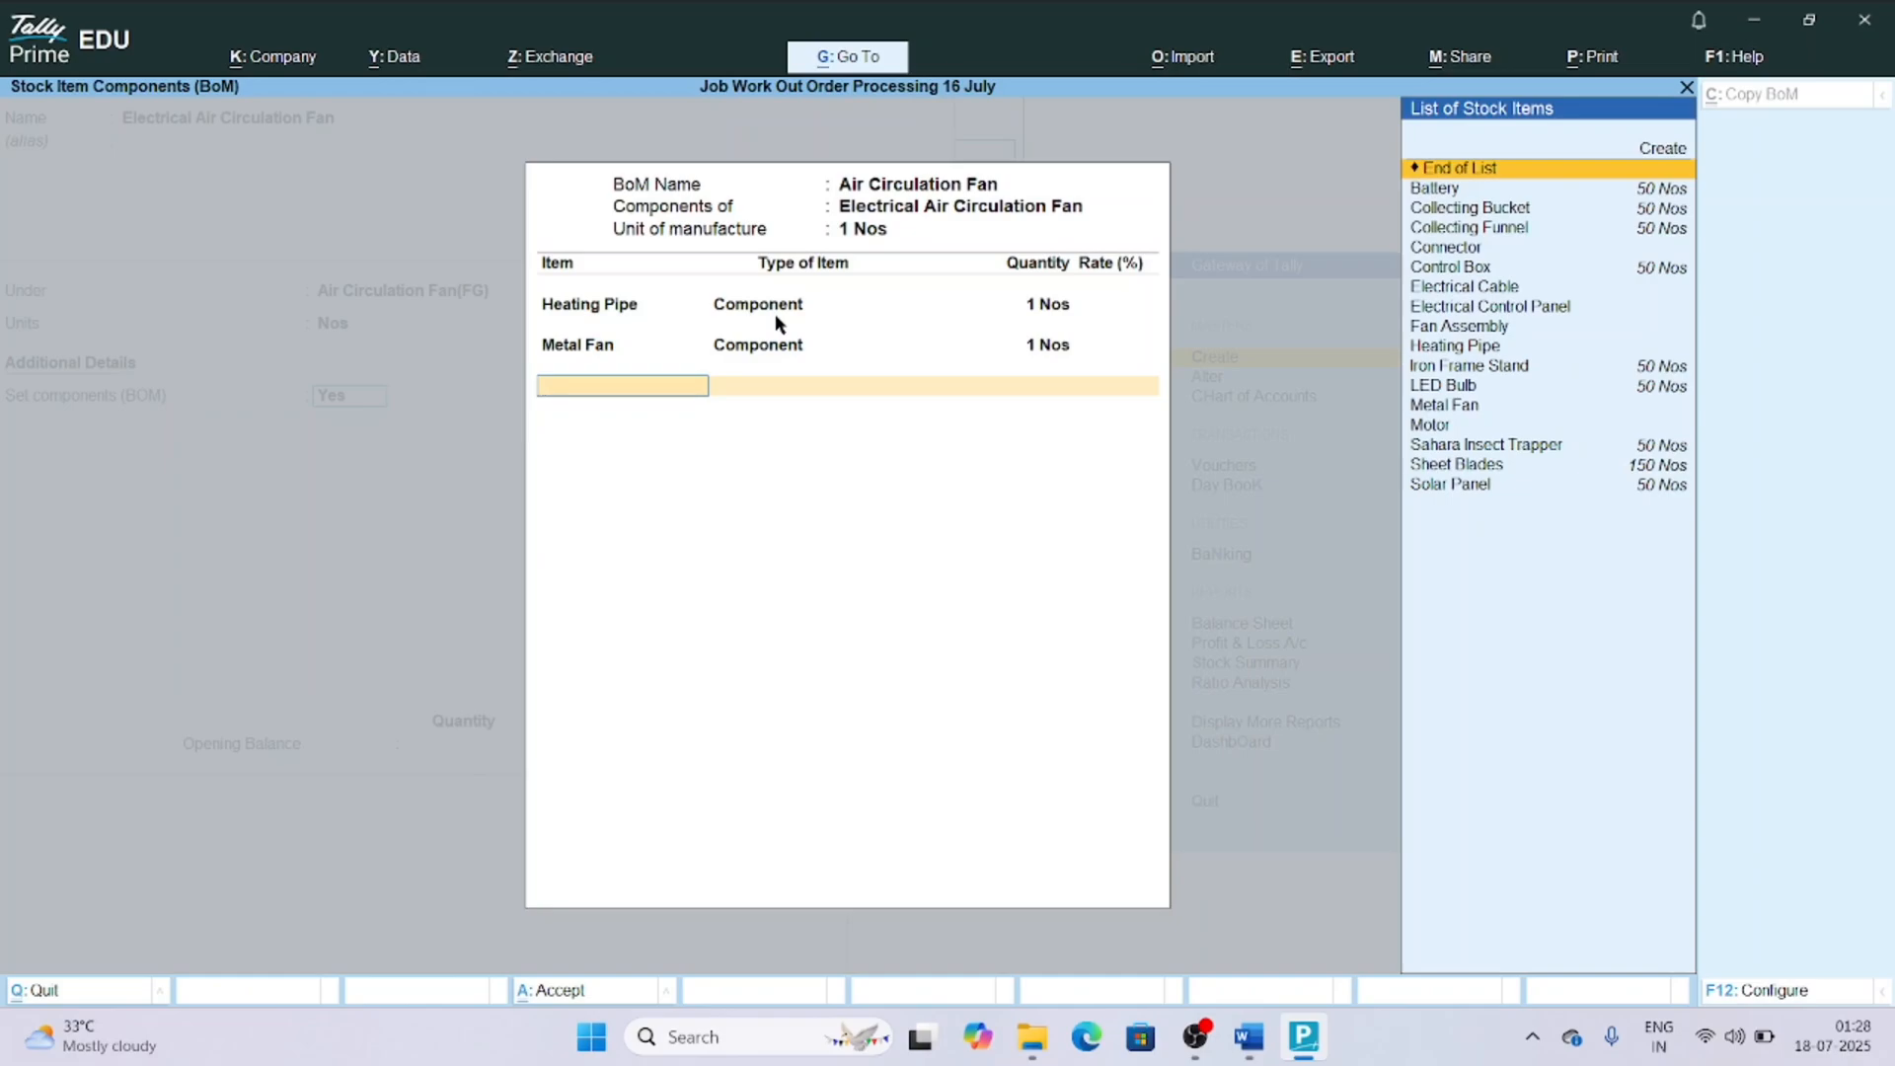
Add Motor to the BOM as a Component with quantity 1 Nos.
type("Moto")
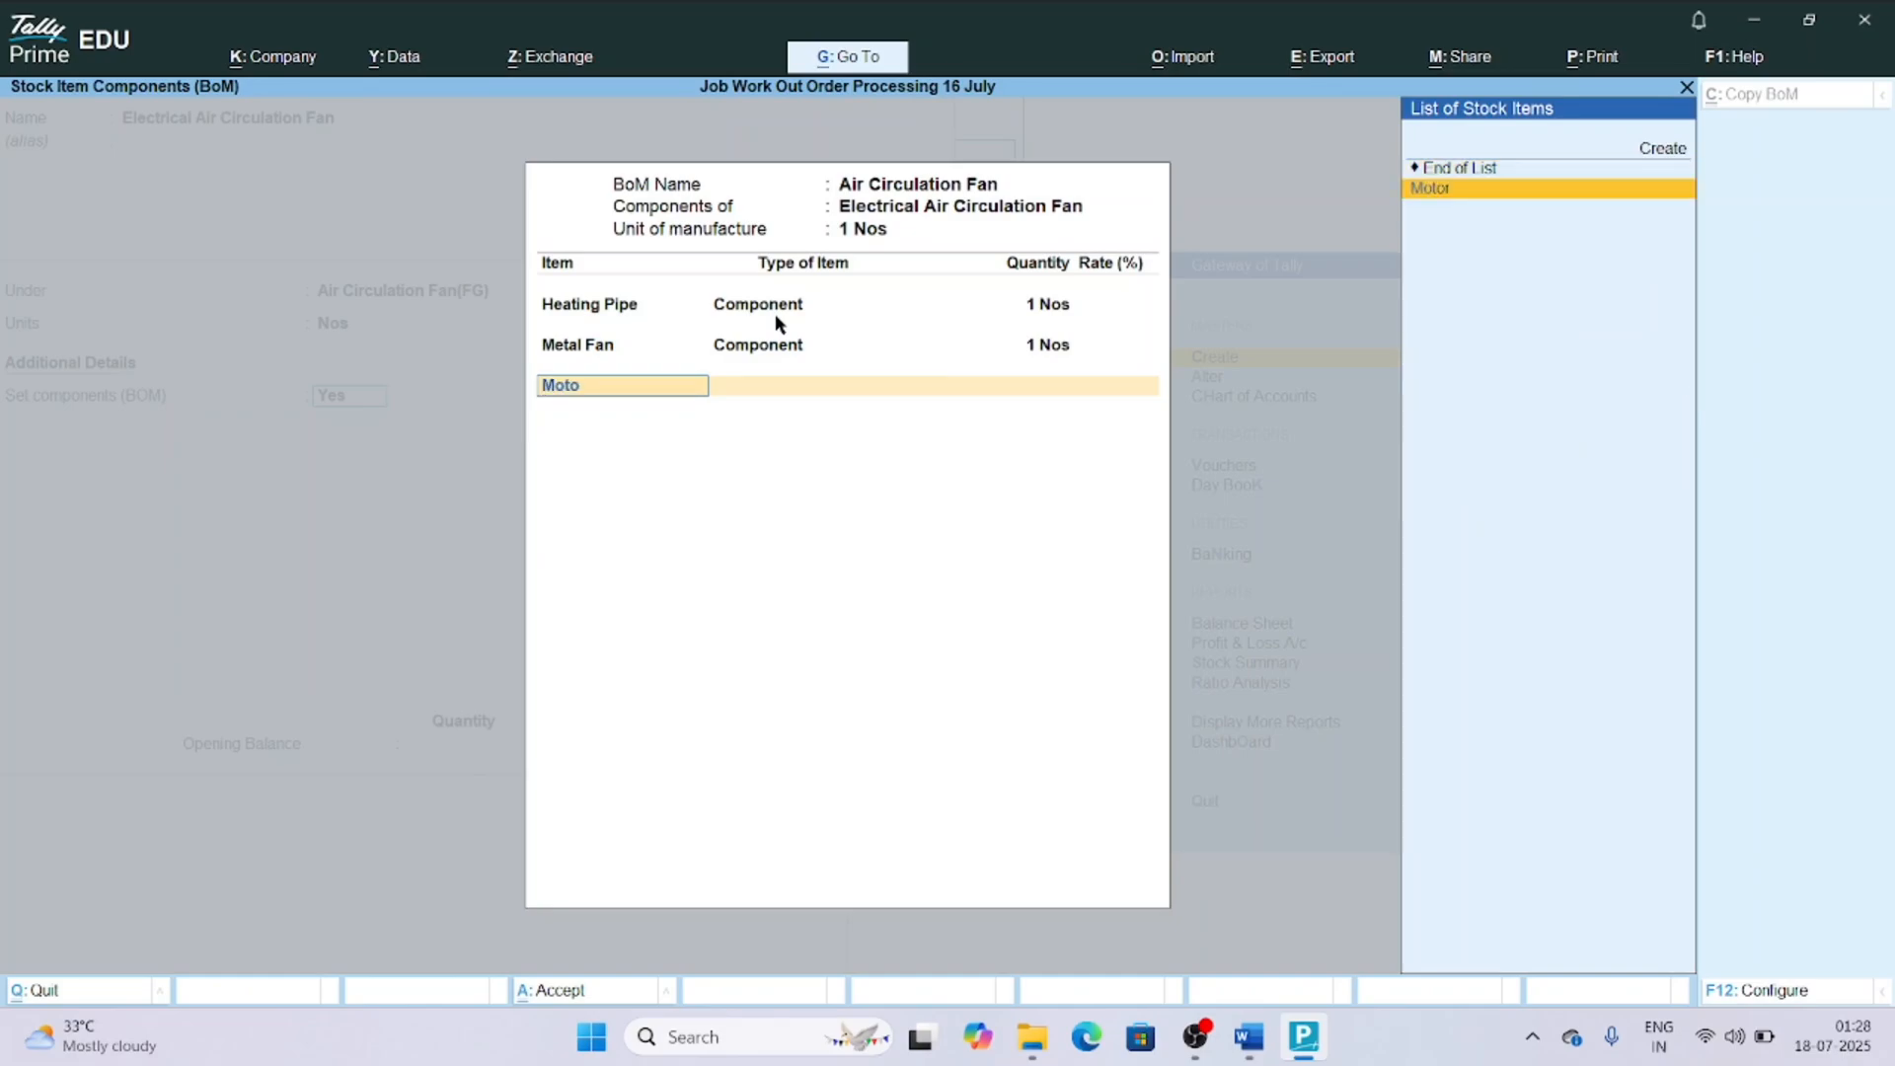
key("Return")
key("Return")
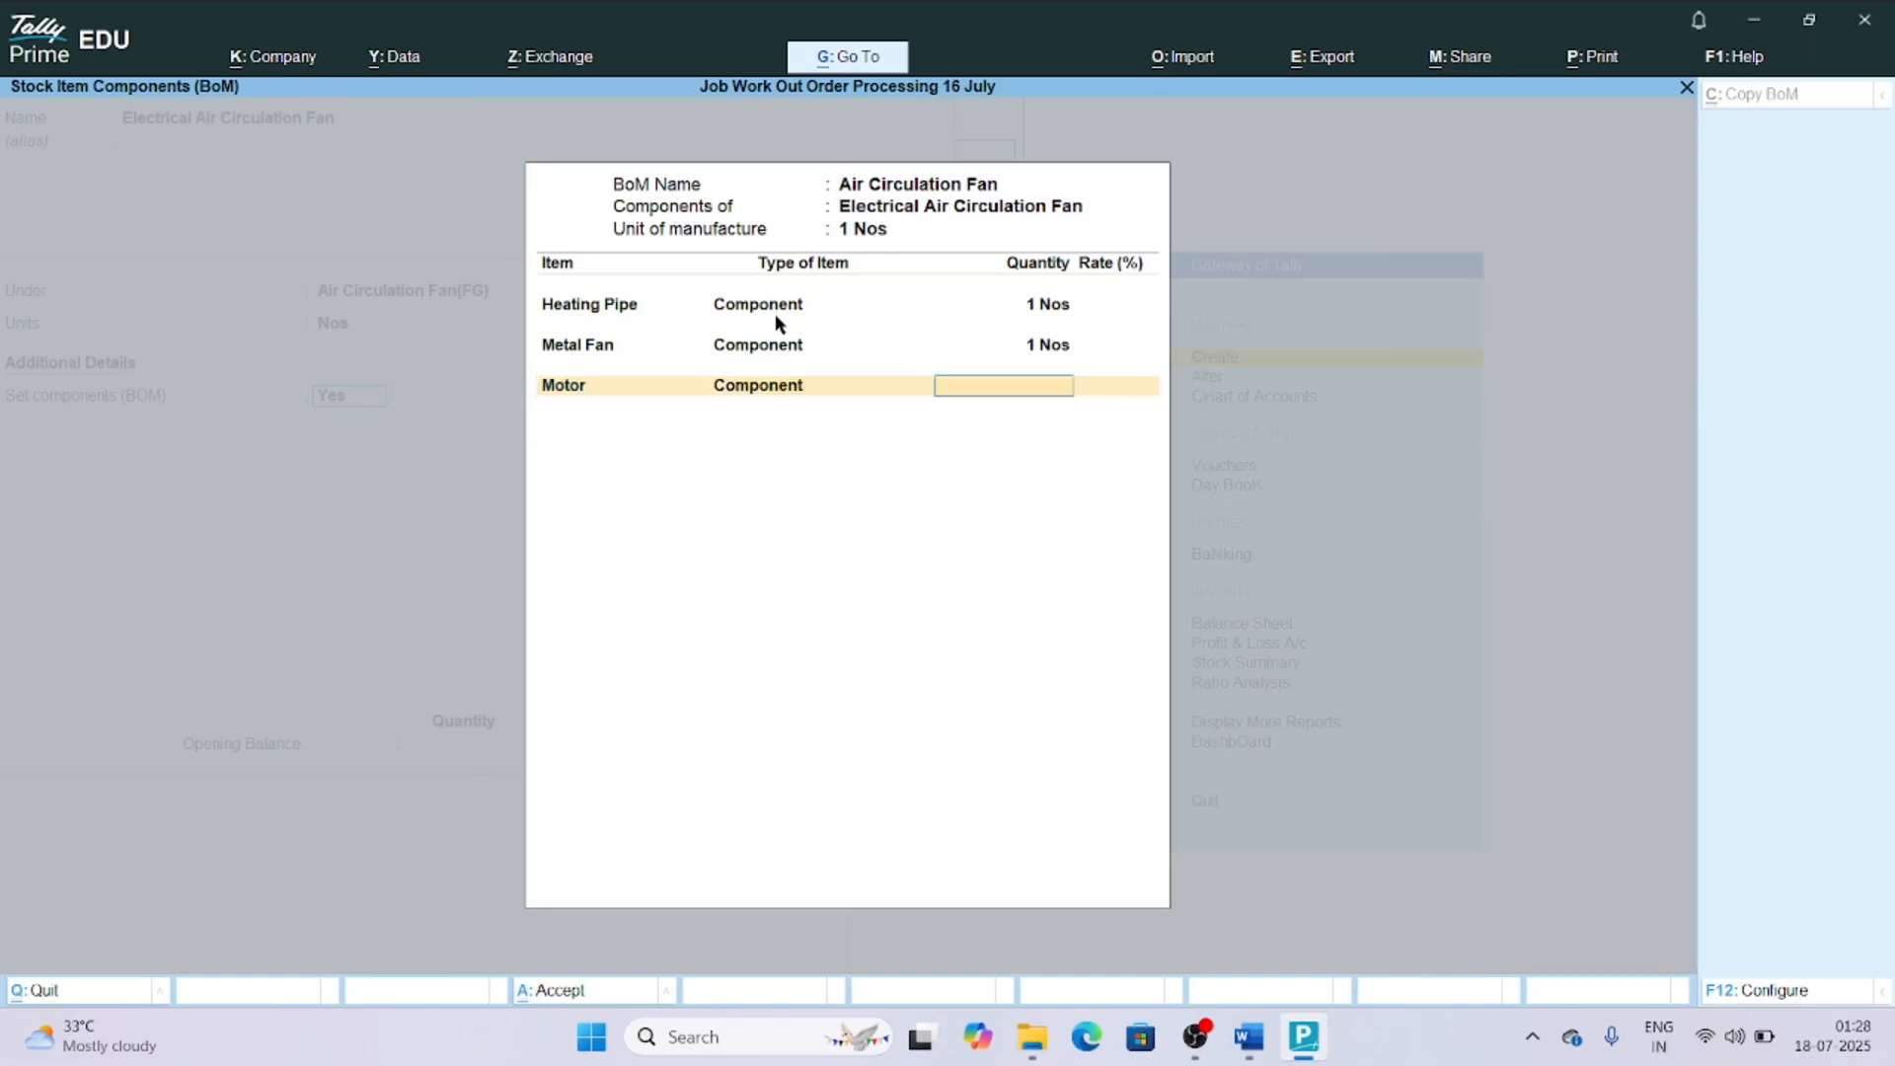
type("1")
key("Return")
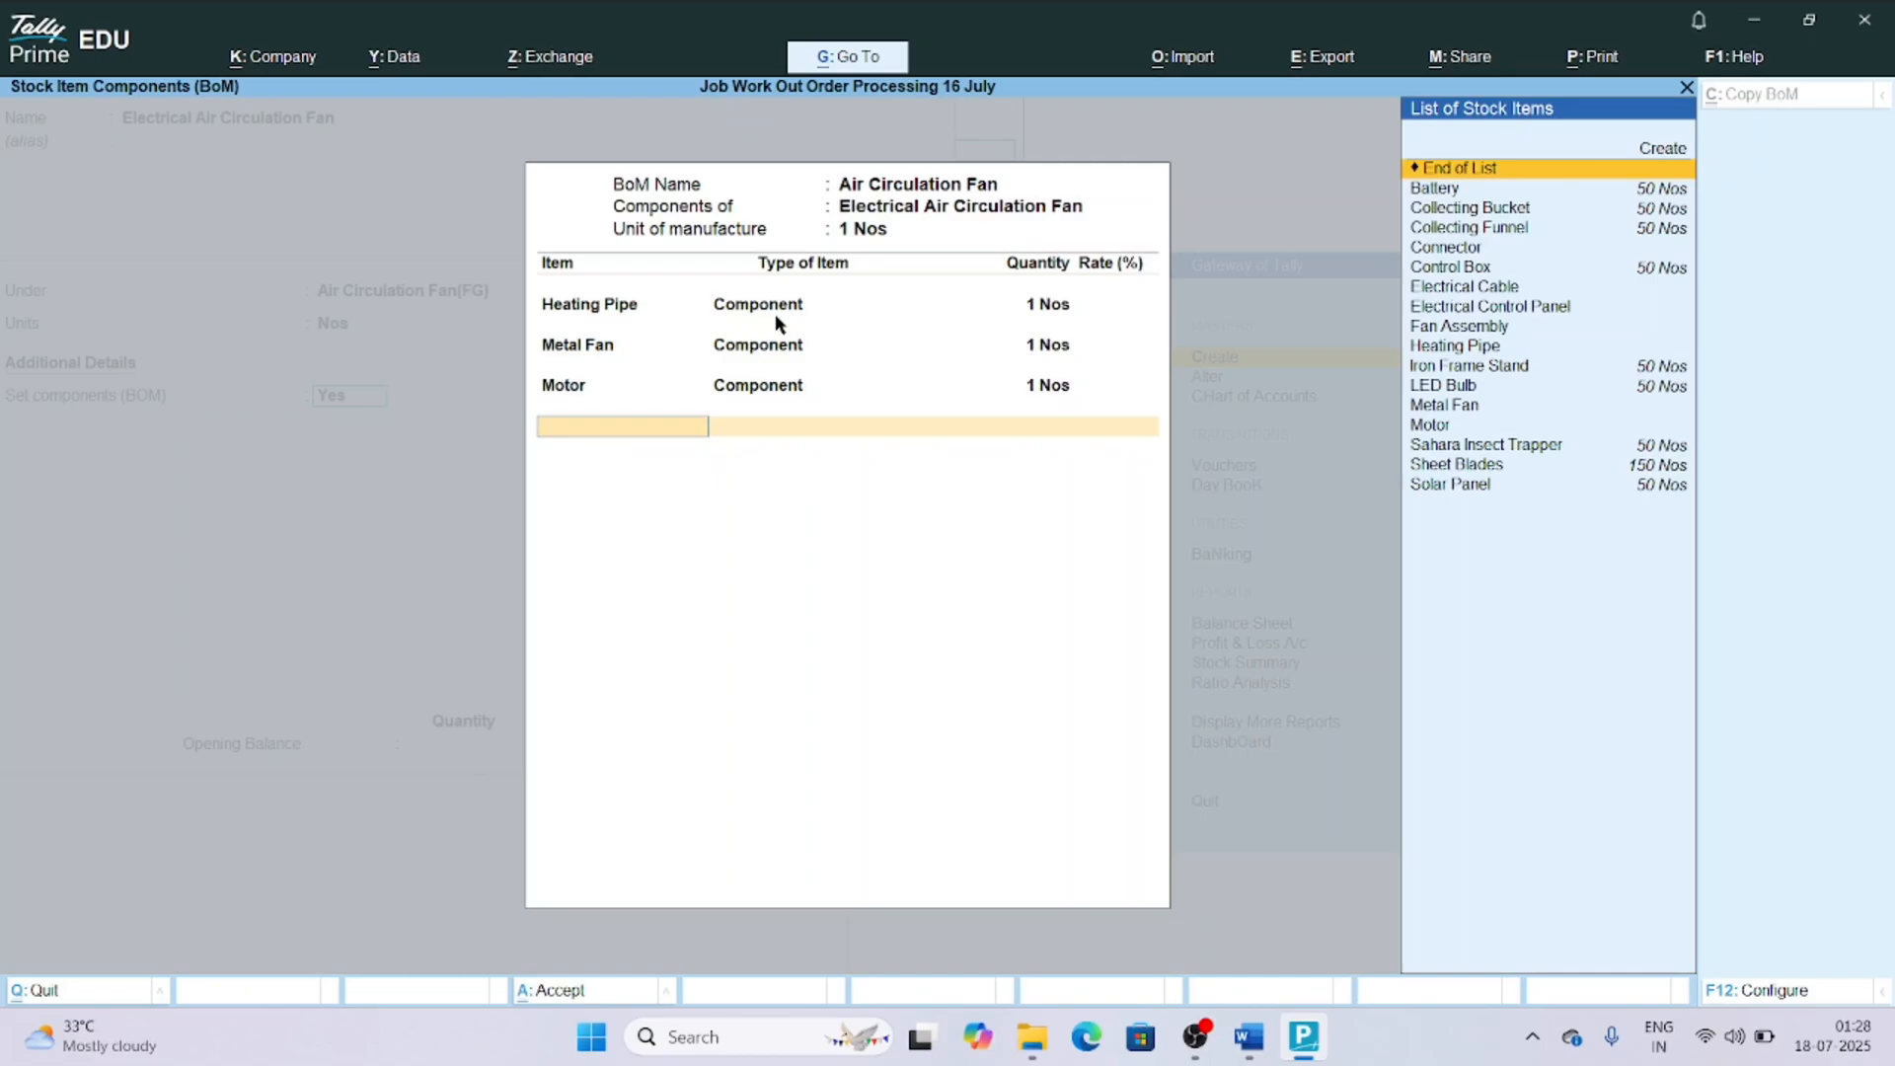
Add Connector to the BOM as a Component with quantity 1 Nos.
type("Conne")
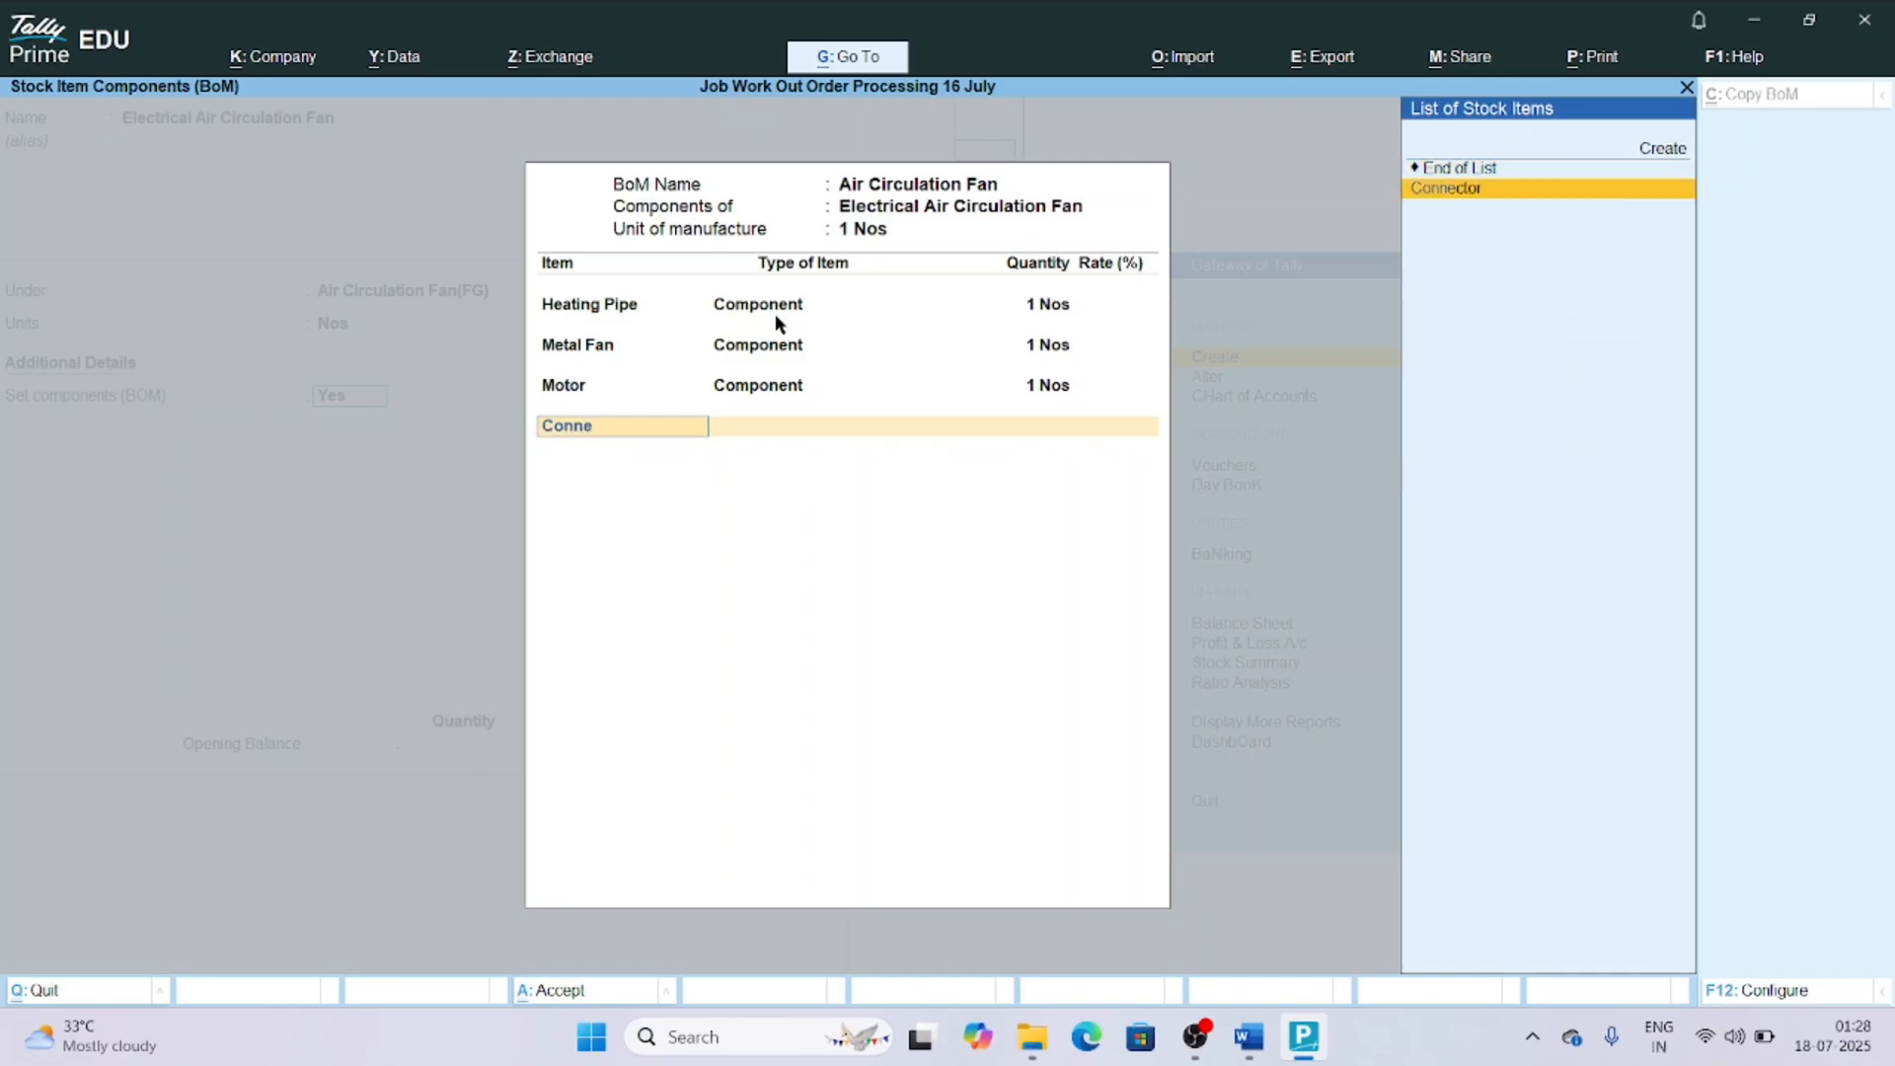
key("Return")
key("Return")
type("1")
key("Return")
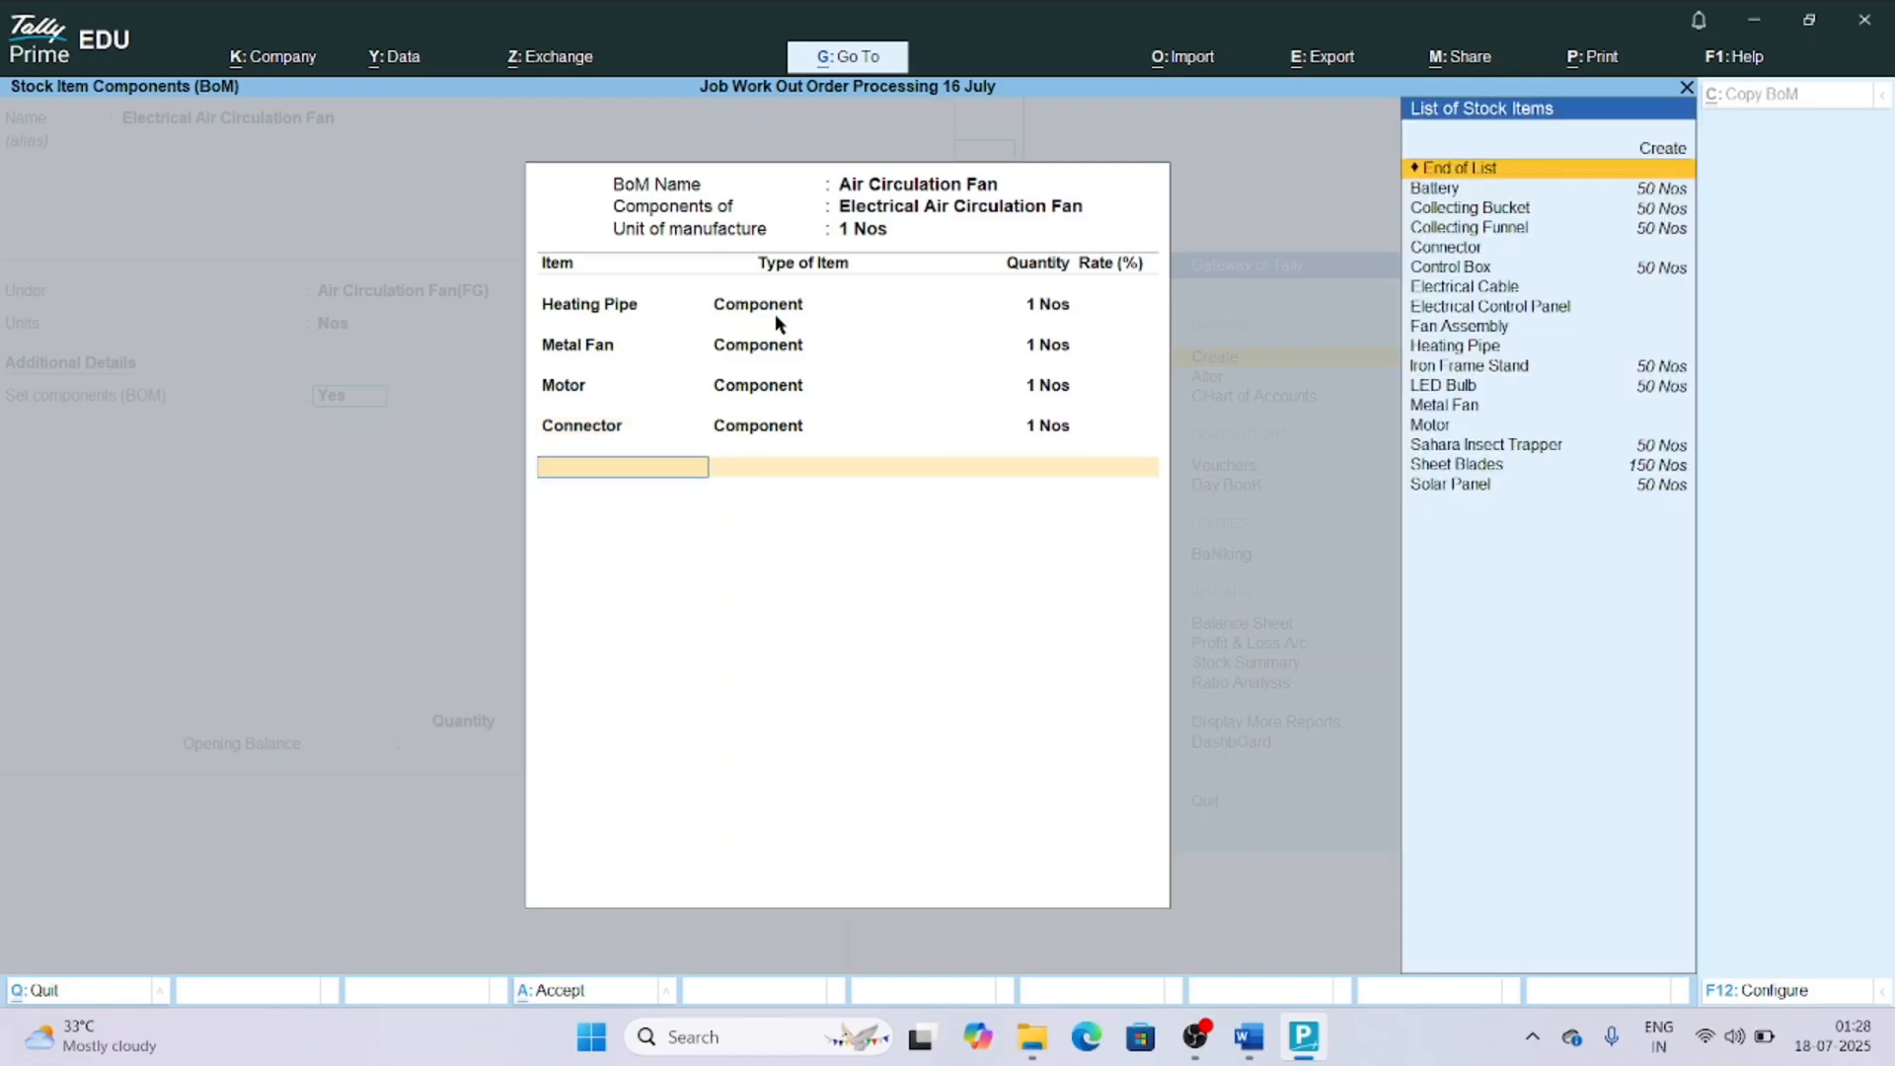
Add Fan Assembly to the BOM as a Component with quantity 1 Nos.
type("Fan")
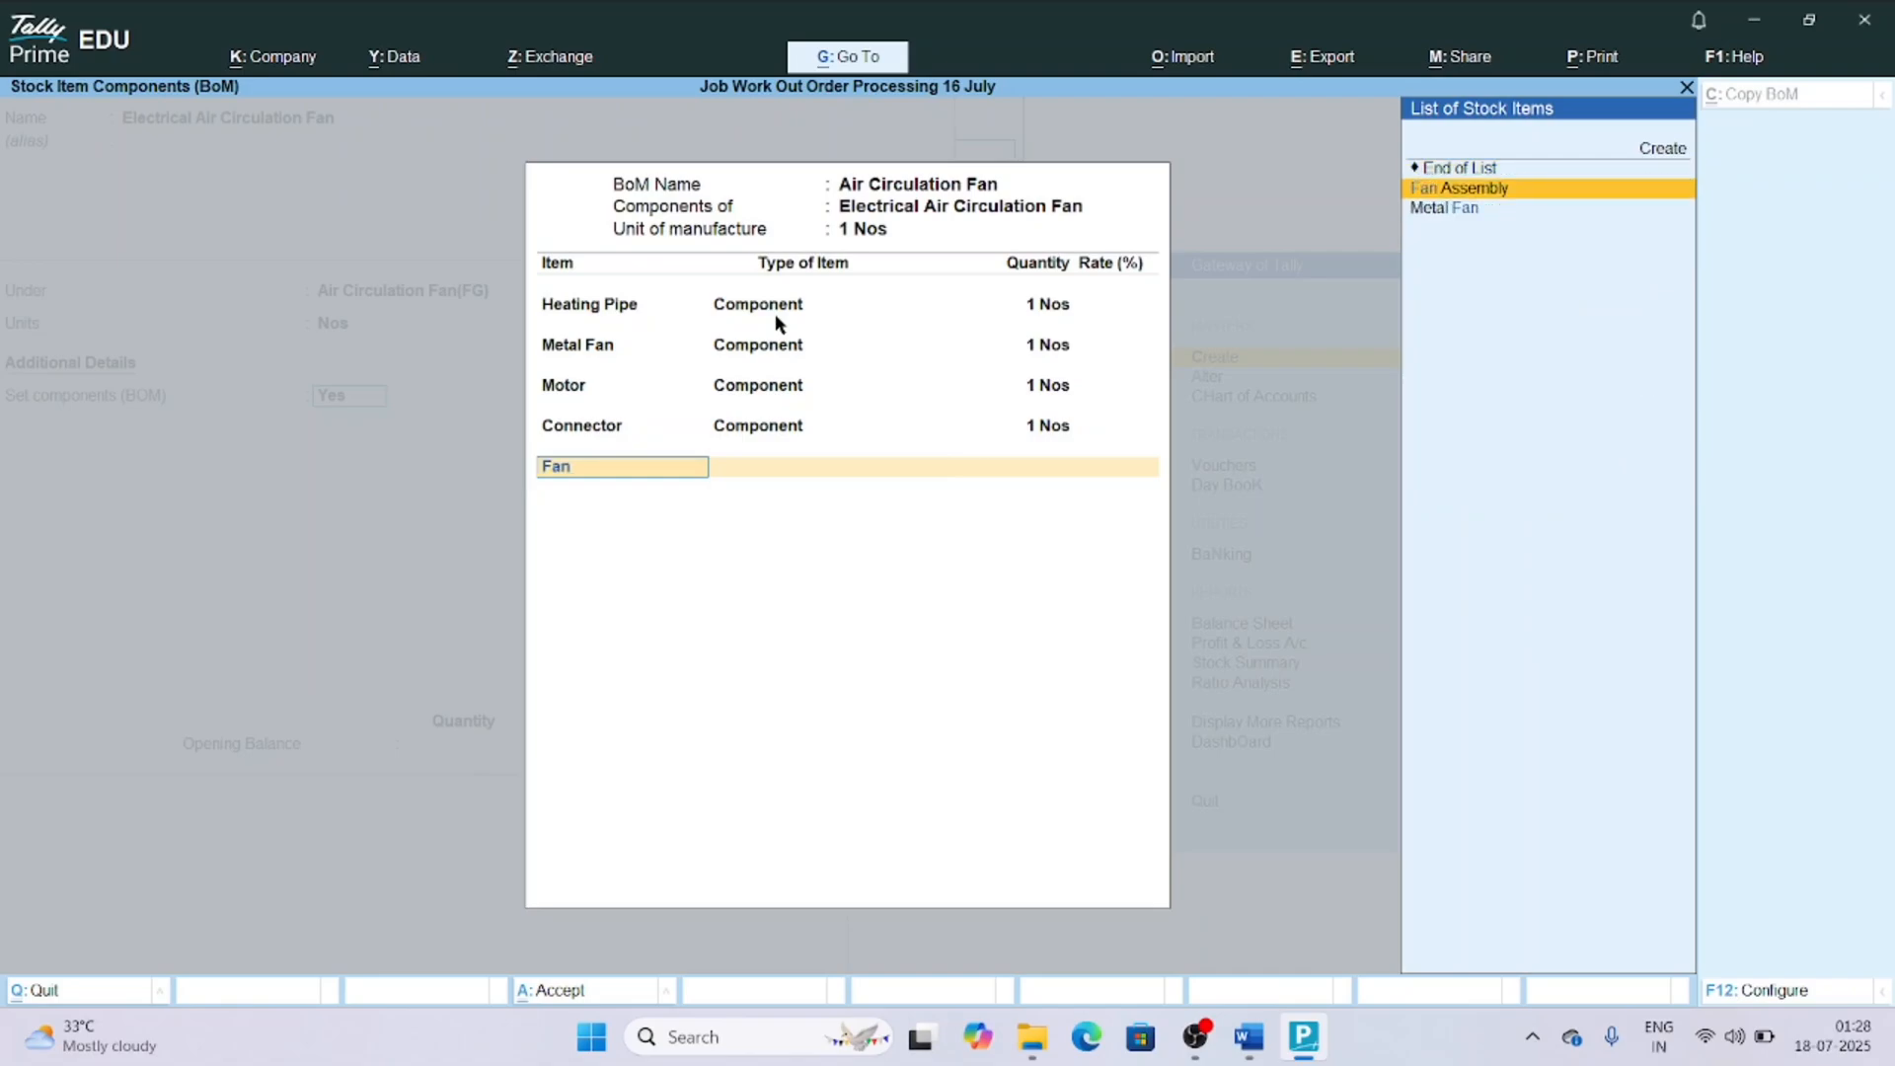
key("Return")
key("Return")
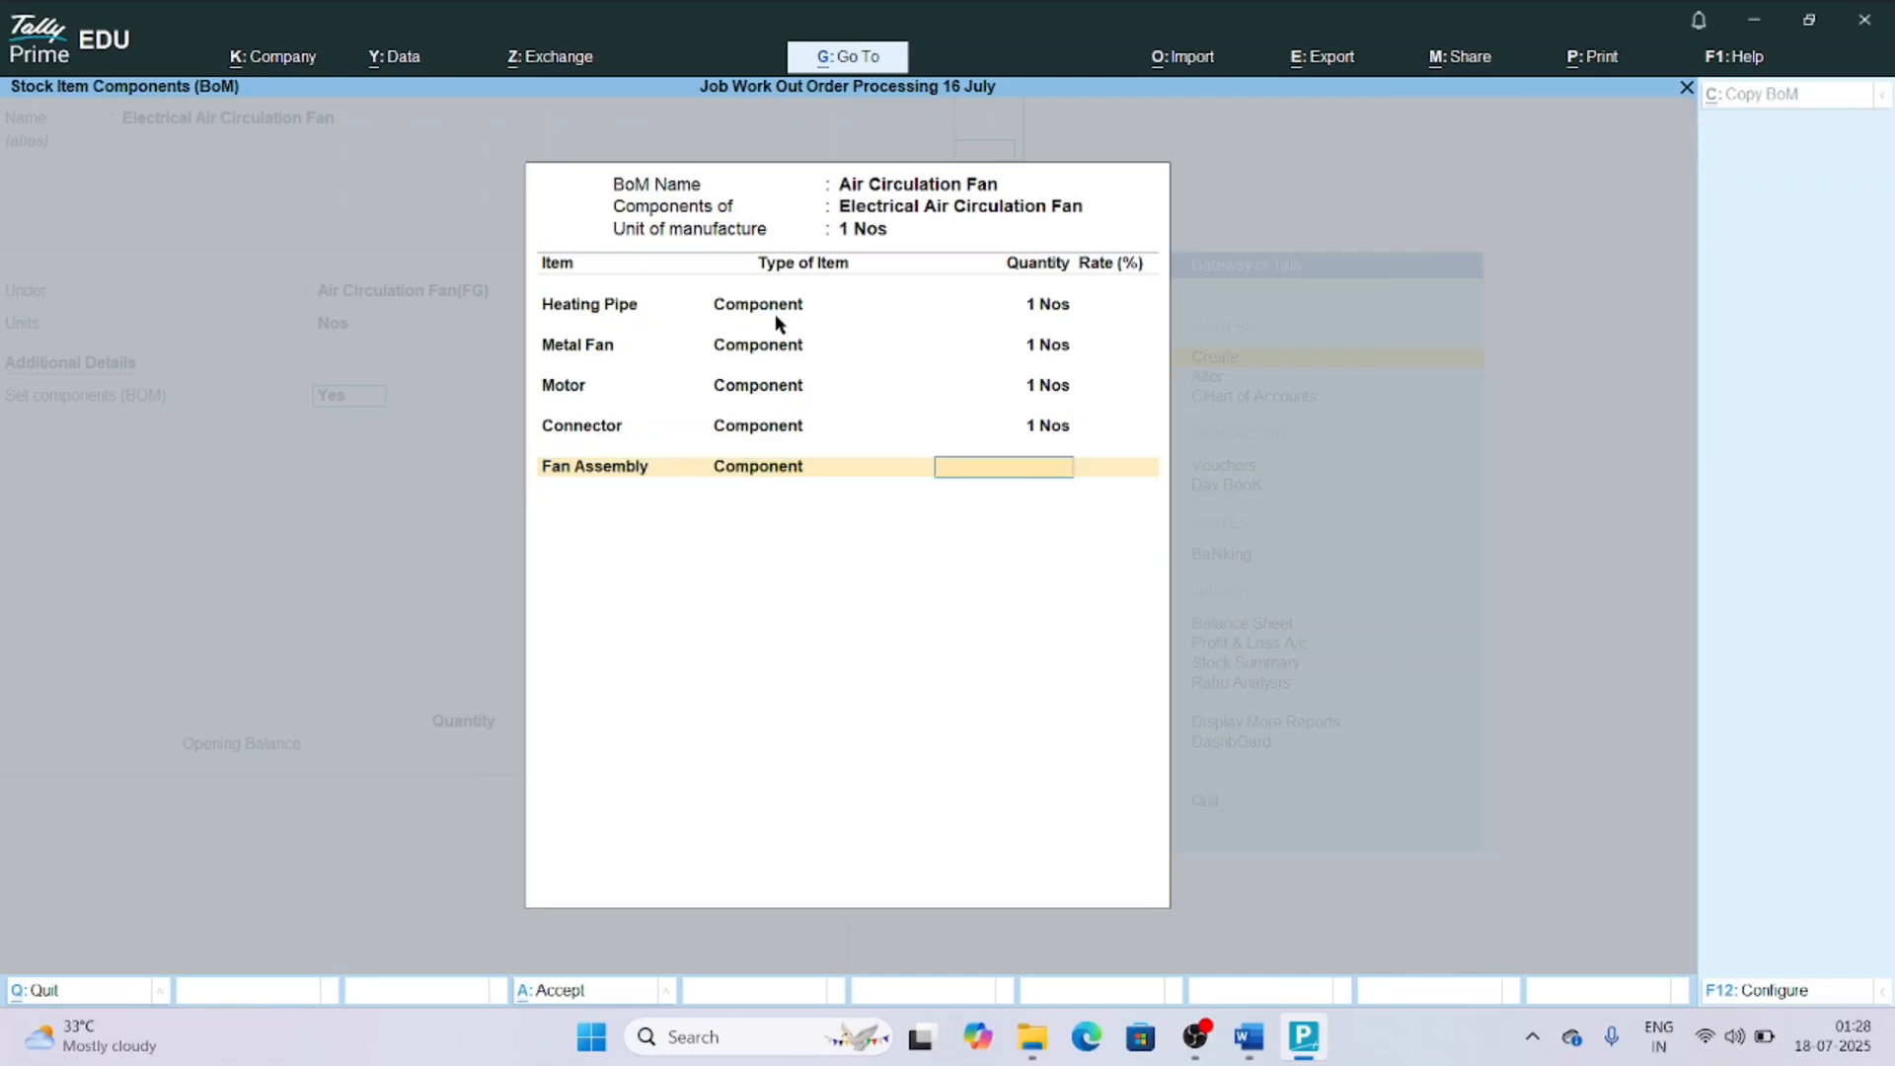
type("1")
key("Return")
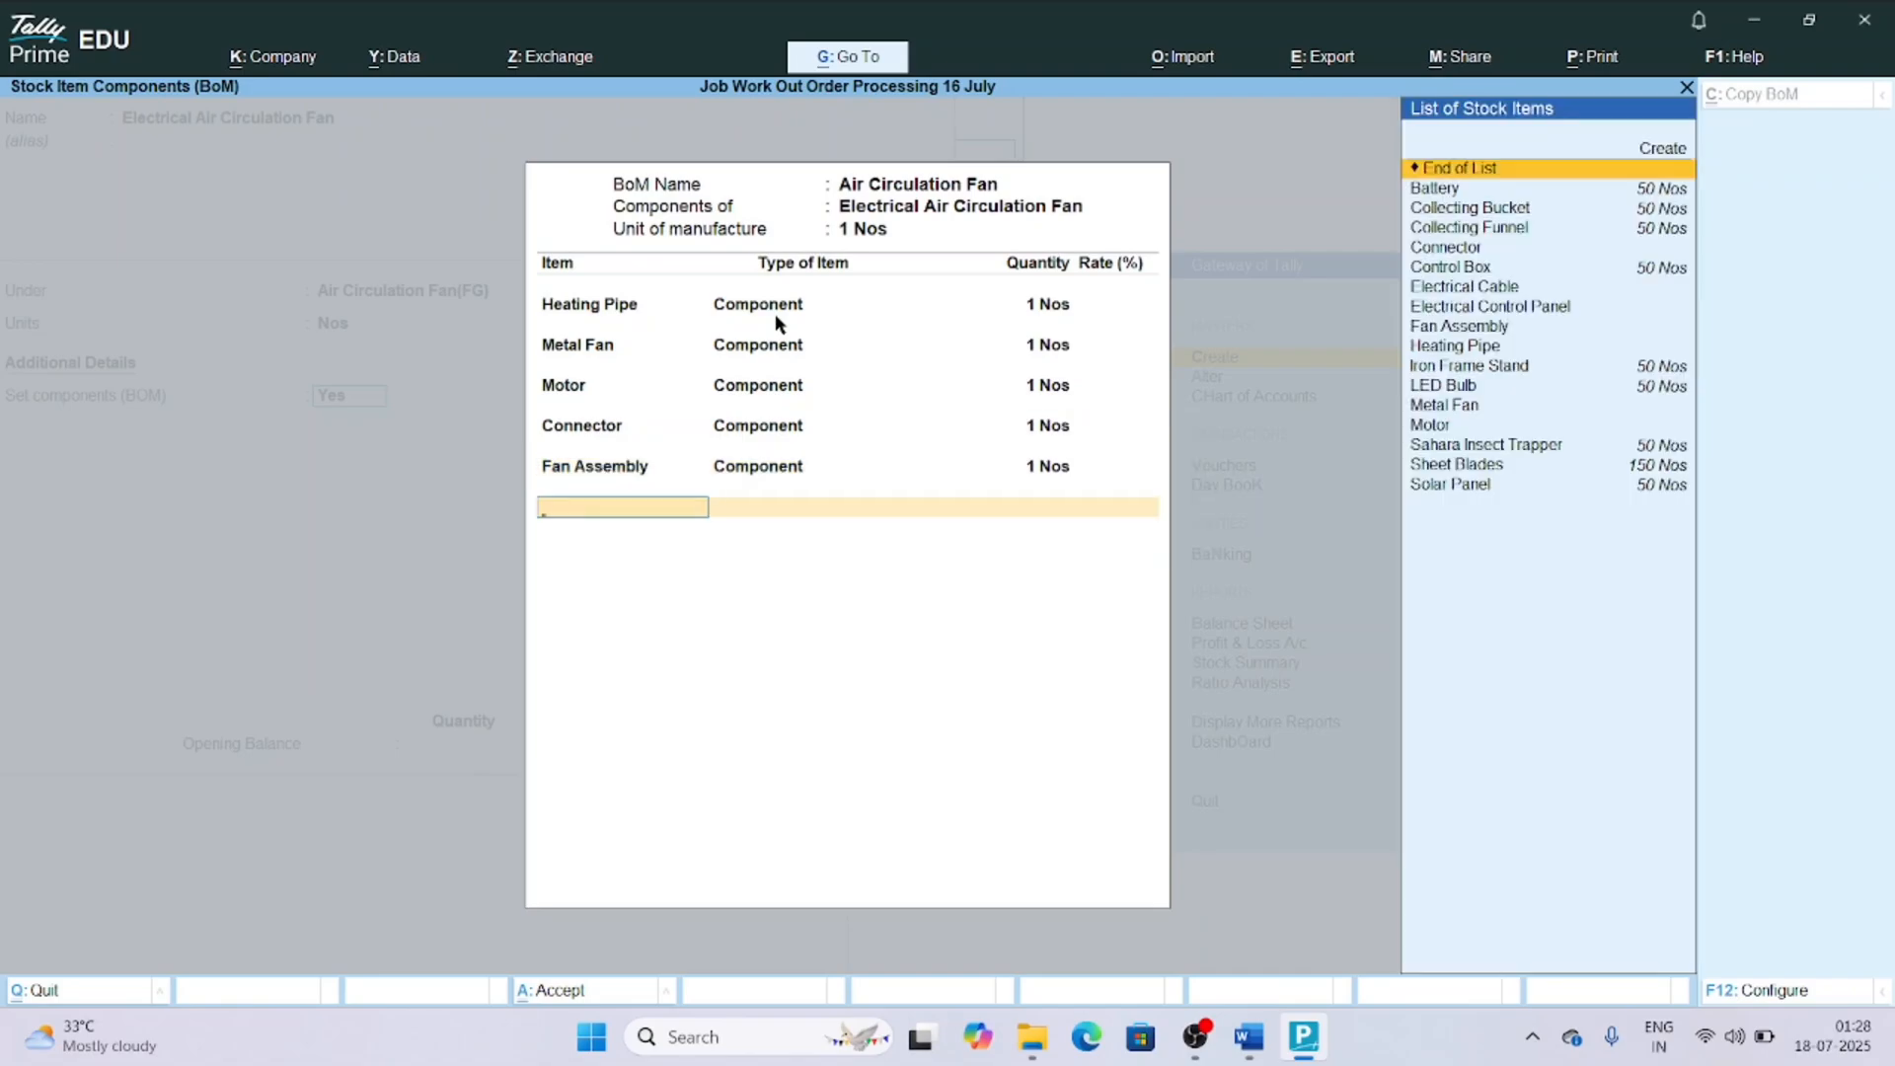
Add Electrical Control Panel to the BOM as a Component with quantity 1 Nos.
type("Ele")
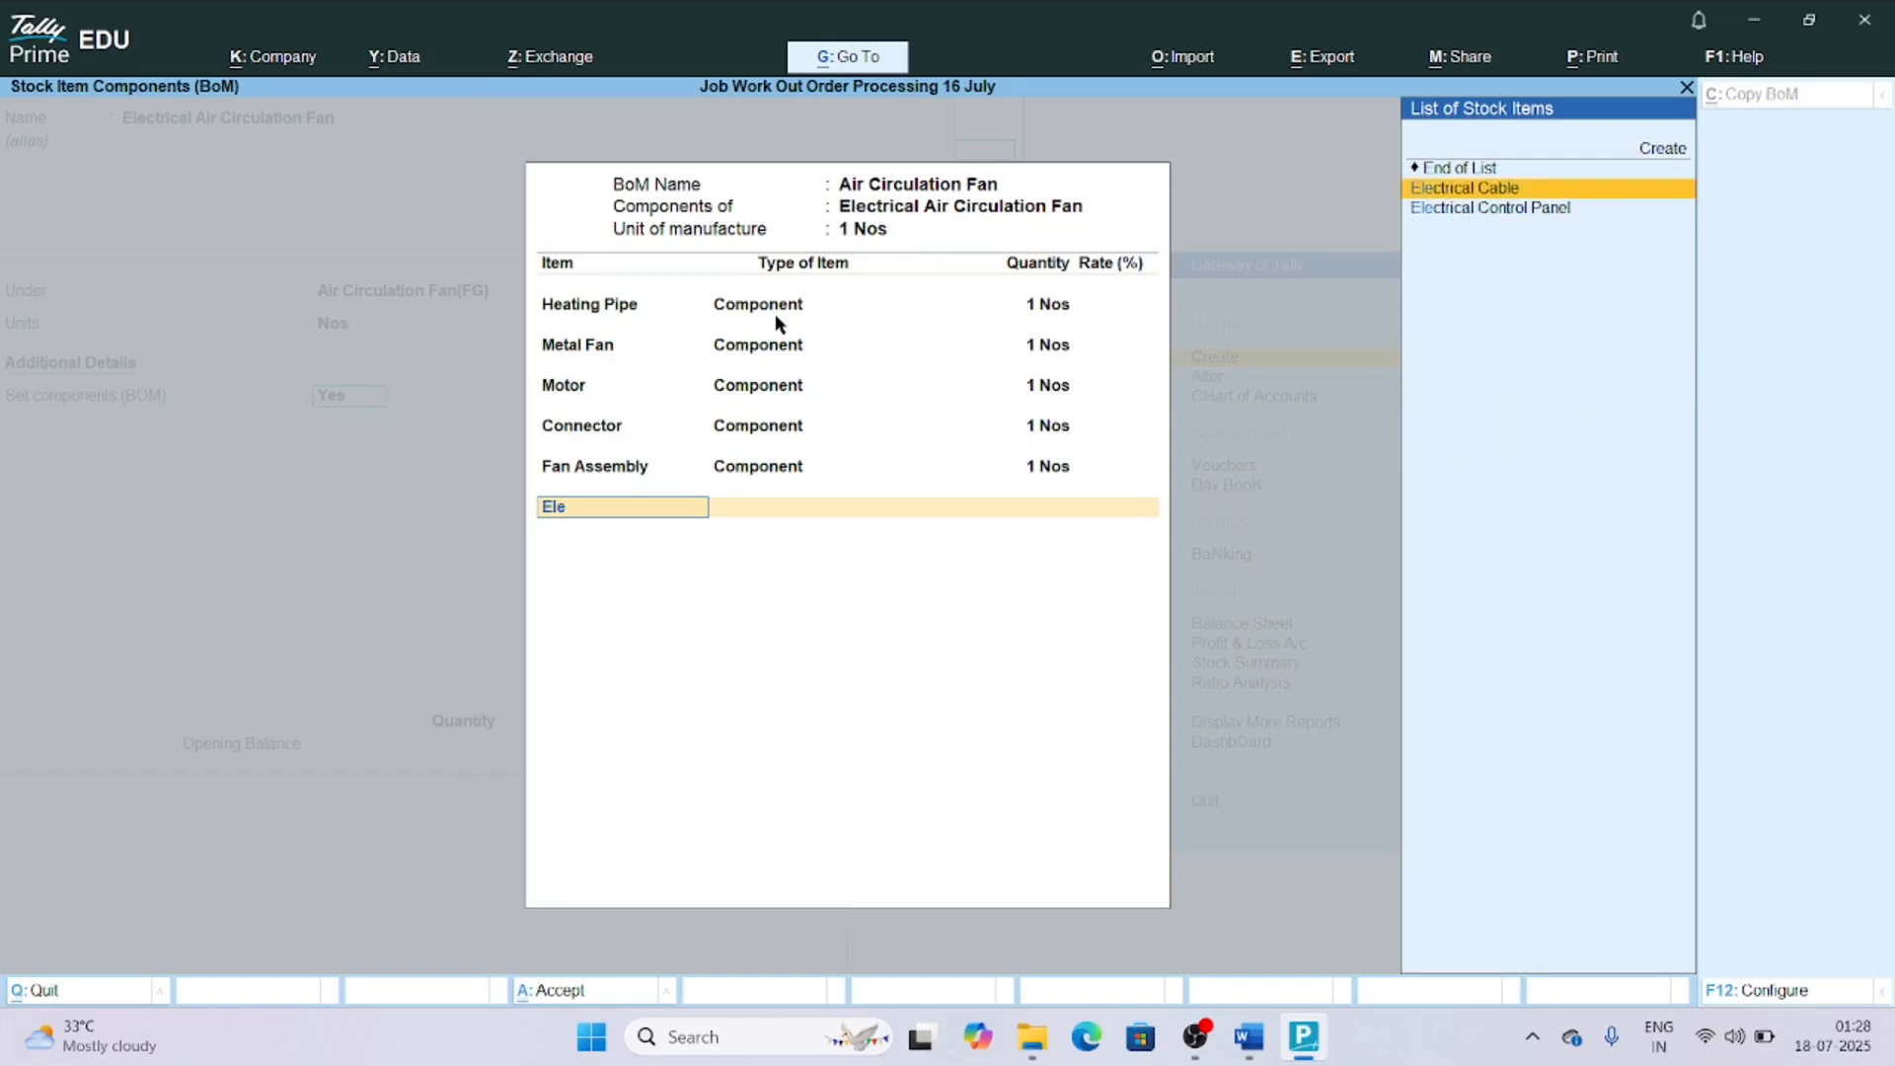
key("Down")
key("Return")
key("Return")
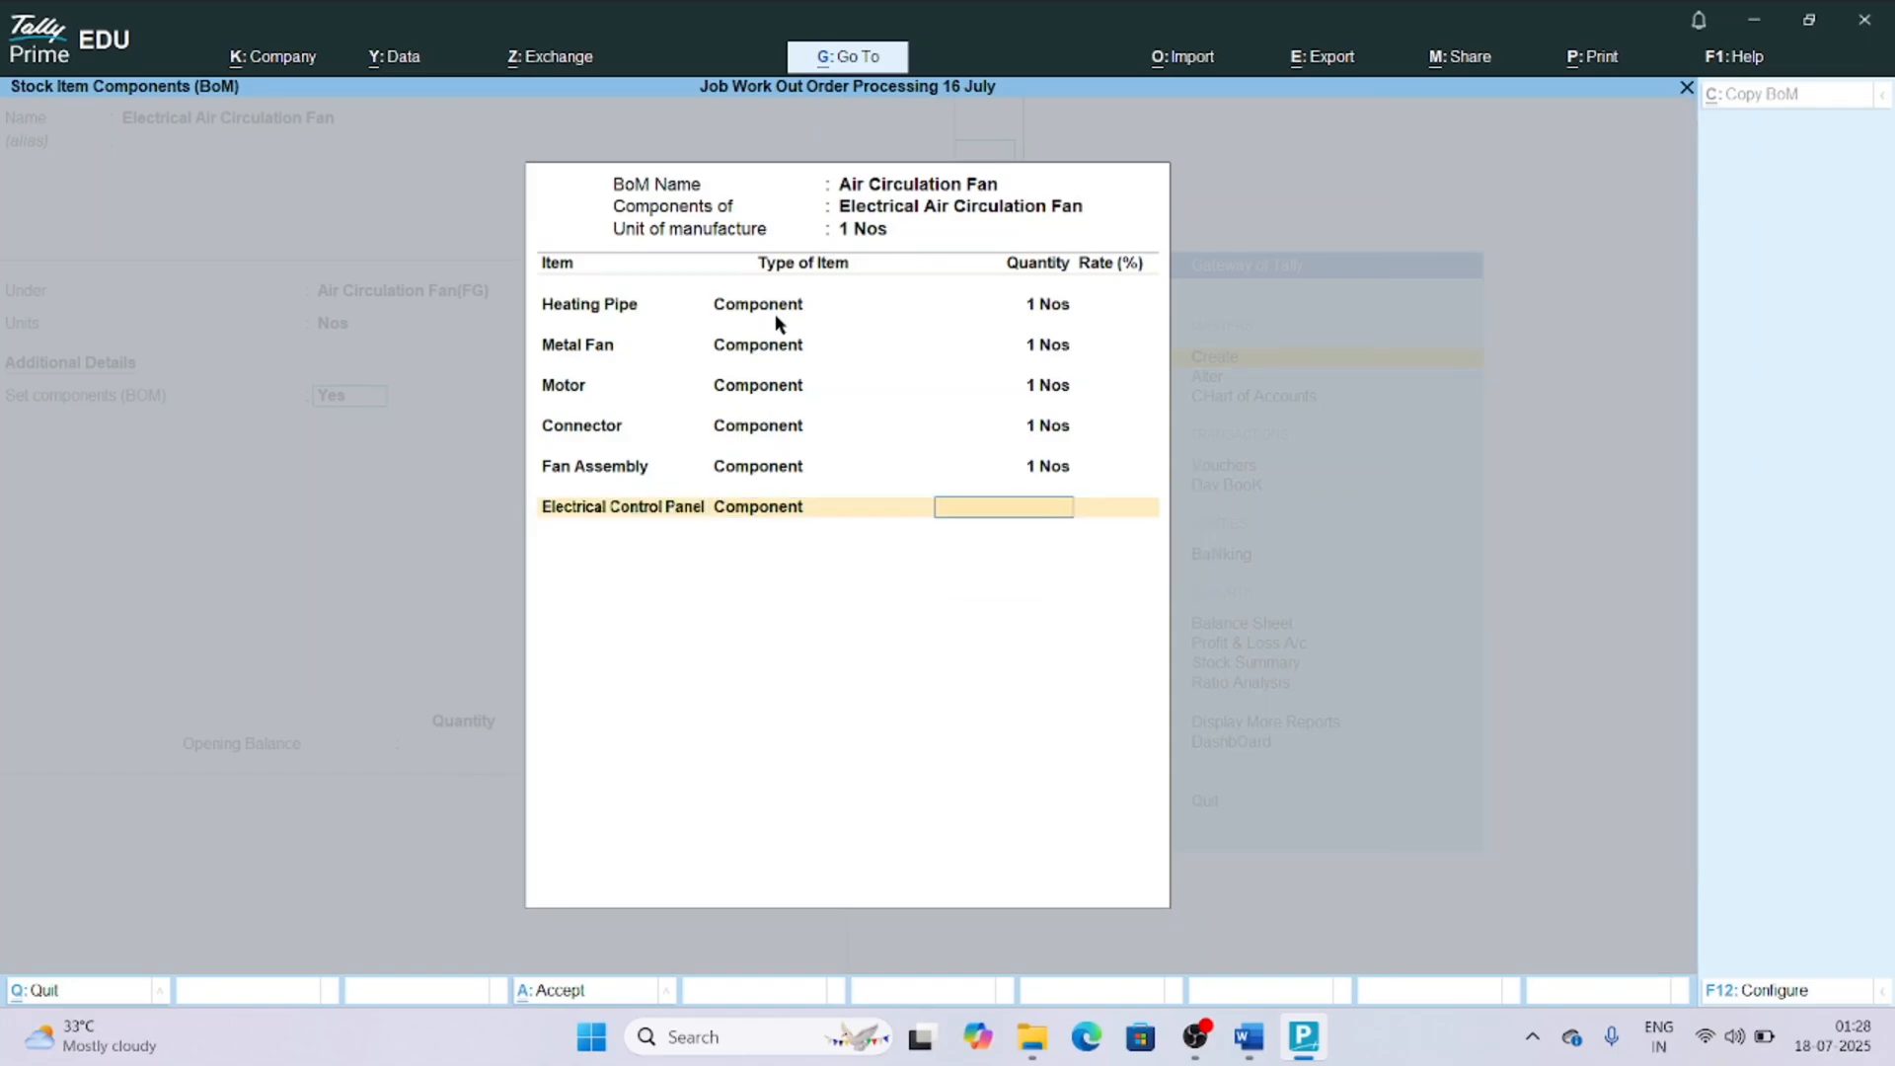
type("1")
key("Return")
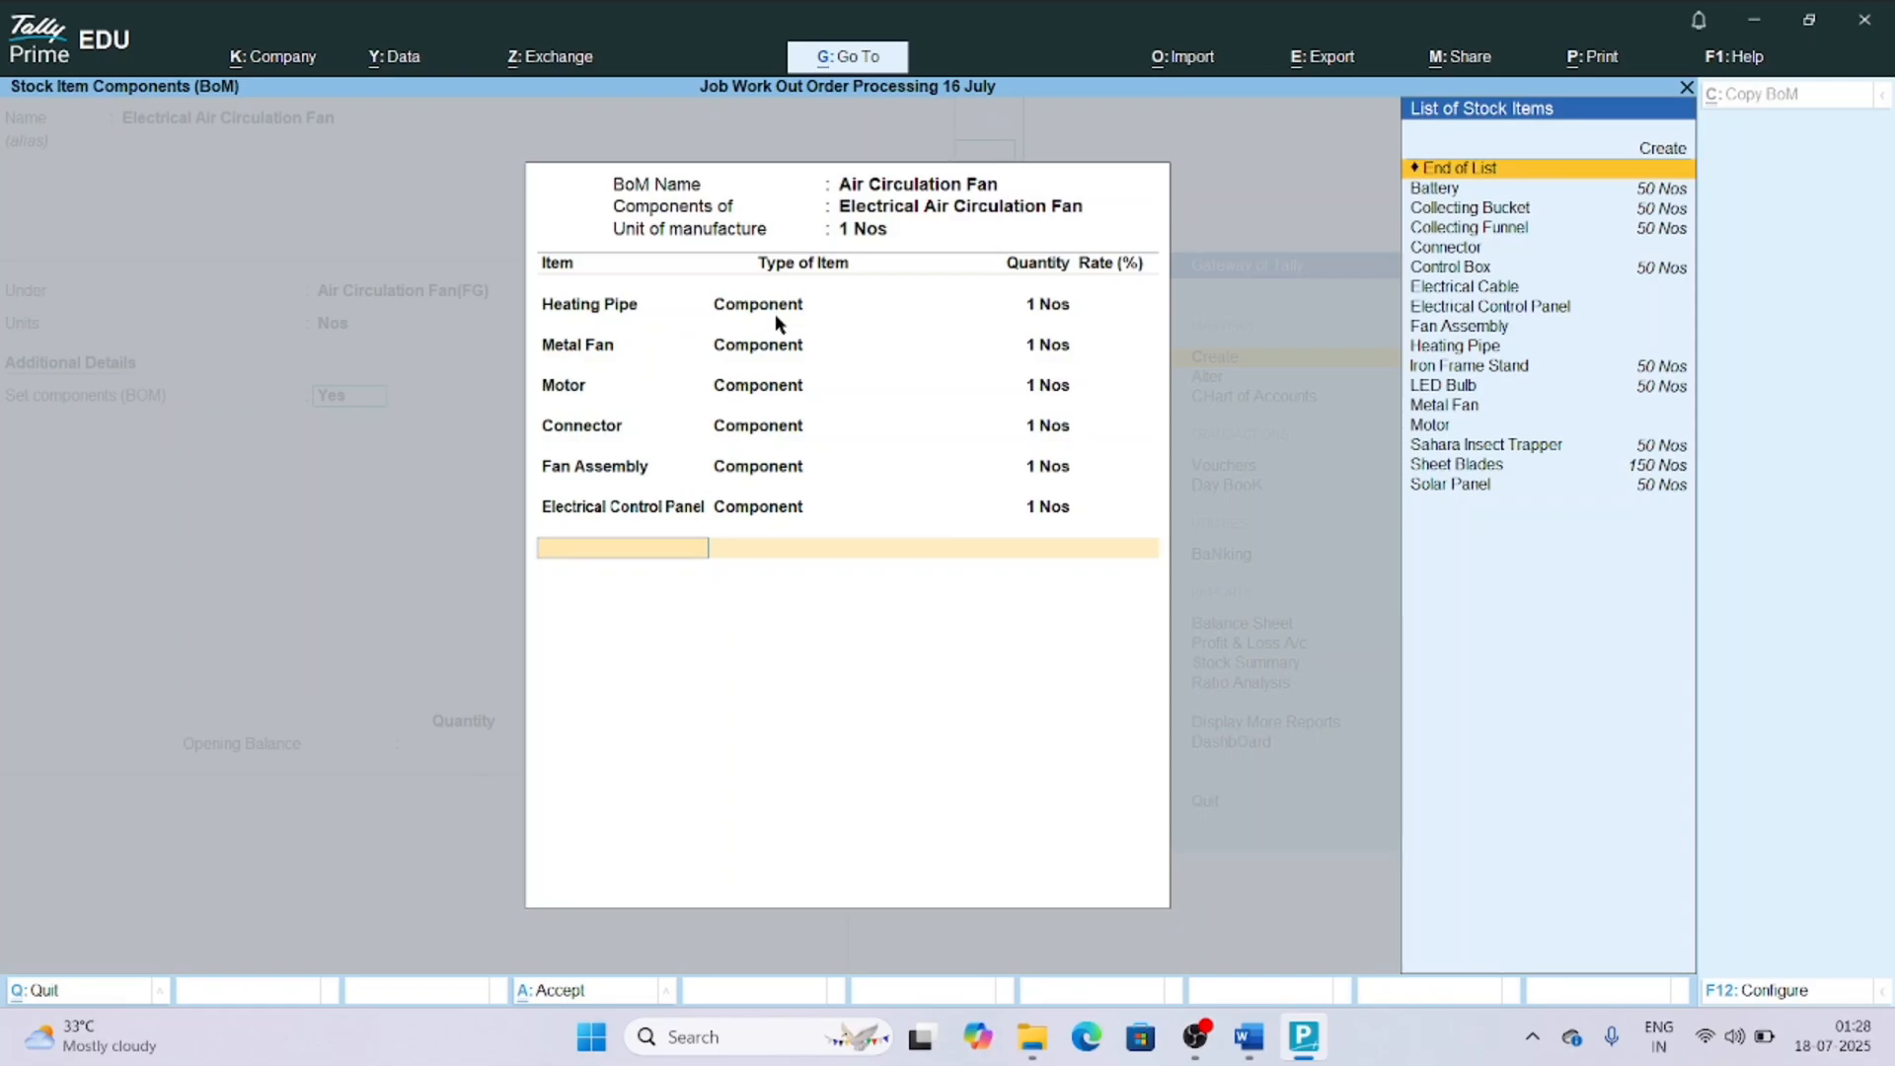
Add Electrical Cable to the BOM as a Component with quantity 5 Nos.
type("Ele")
key("Down")
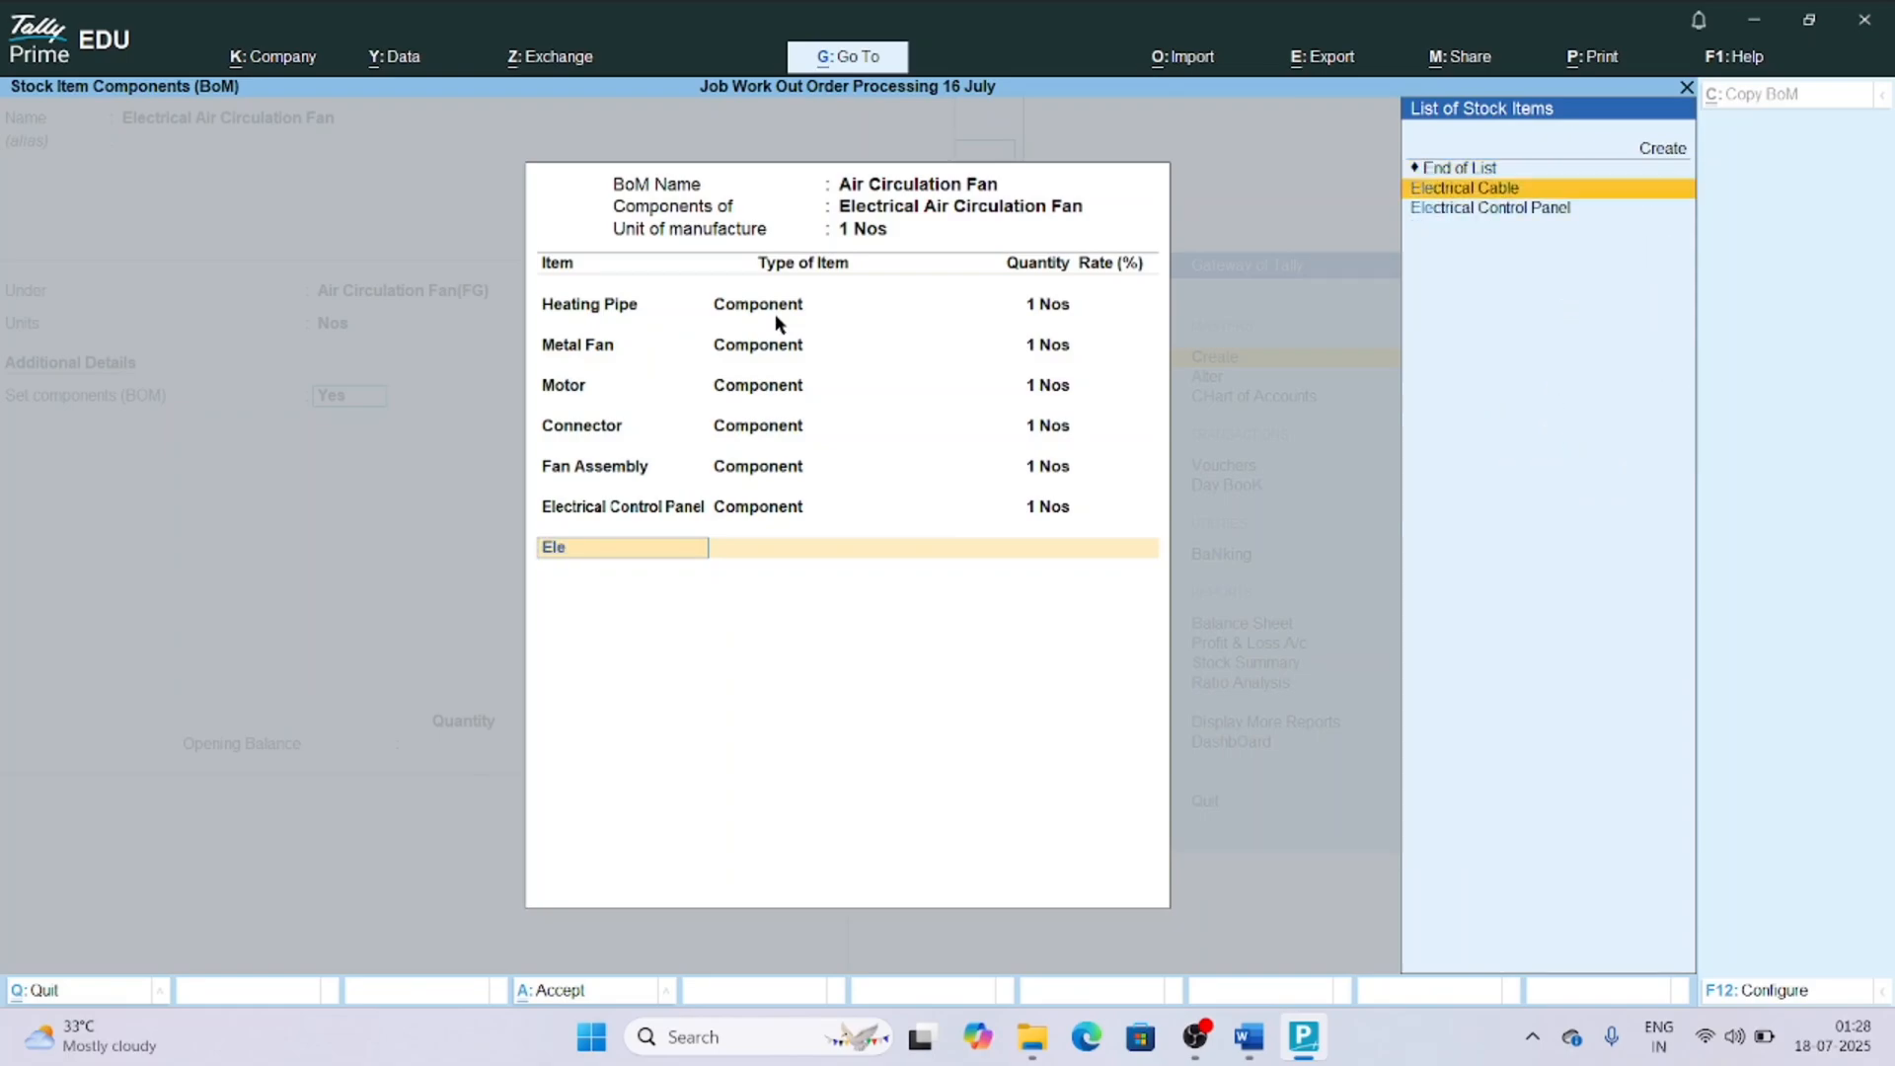
key("Return")
key("Return")
type("5")
Finish the BOM, save the Electrical Air Circulation Fan stock item without a duty rate or opening balance, and return to Gateway of Tally.
key("Return")
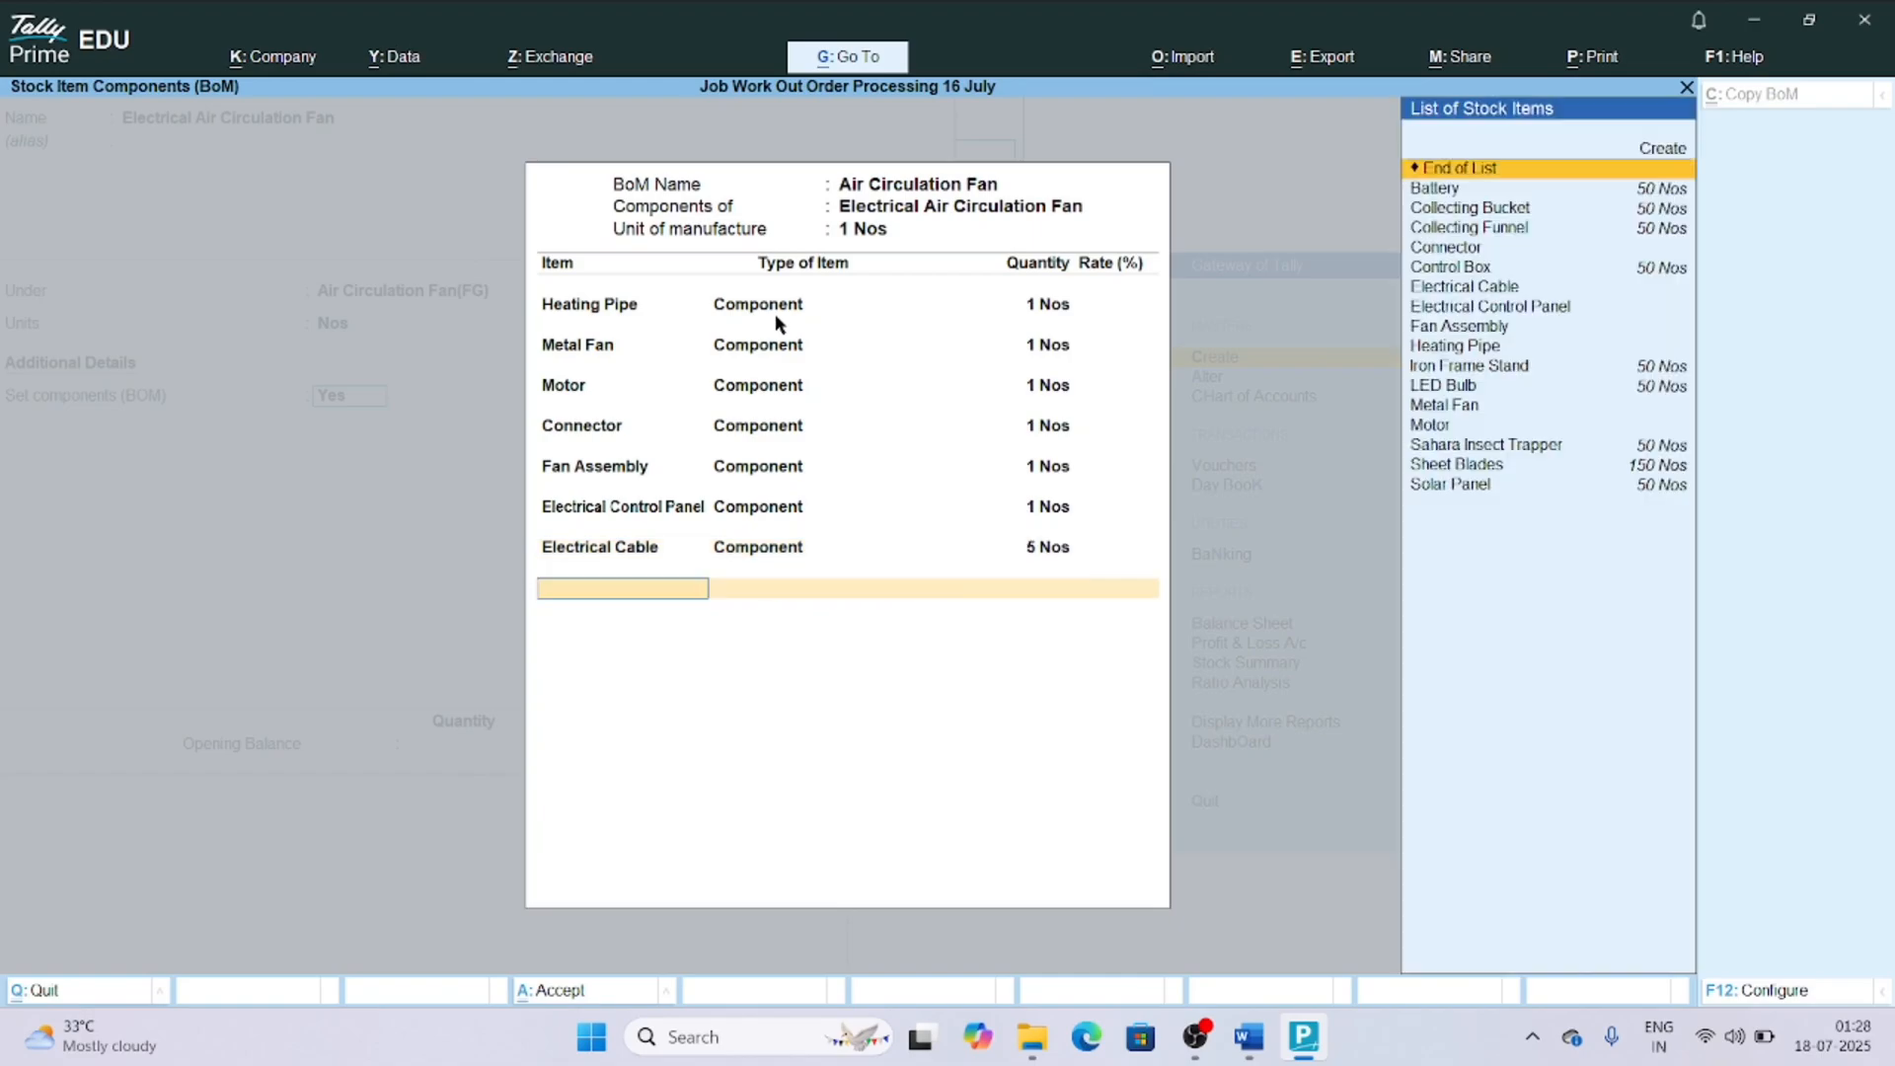
key("Return")
key("Return")
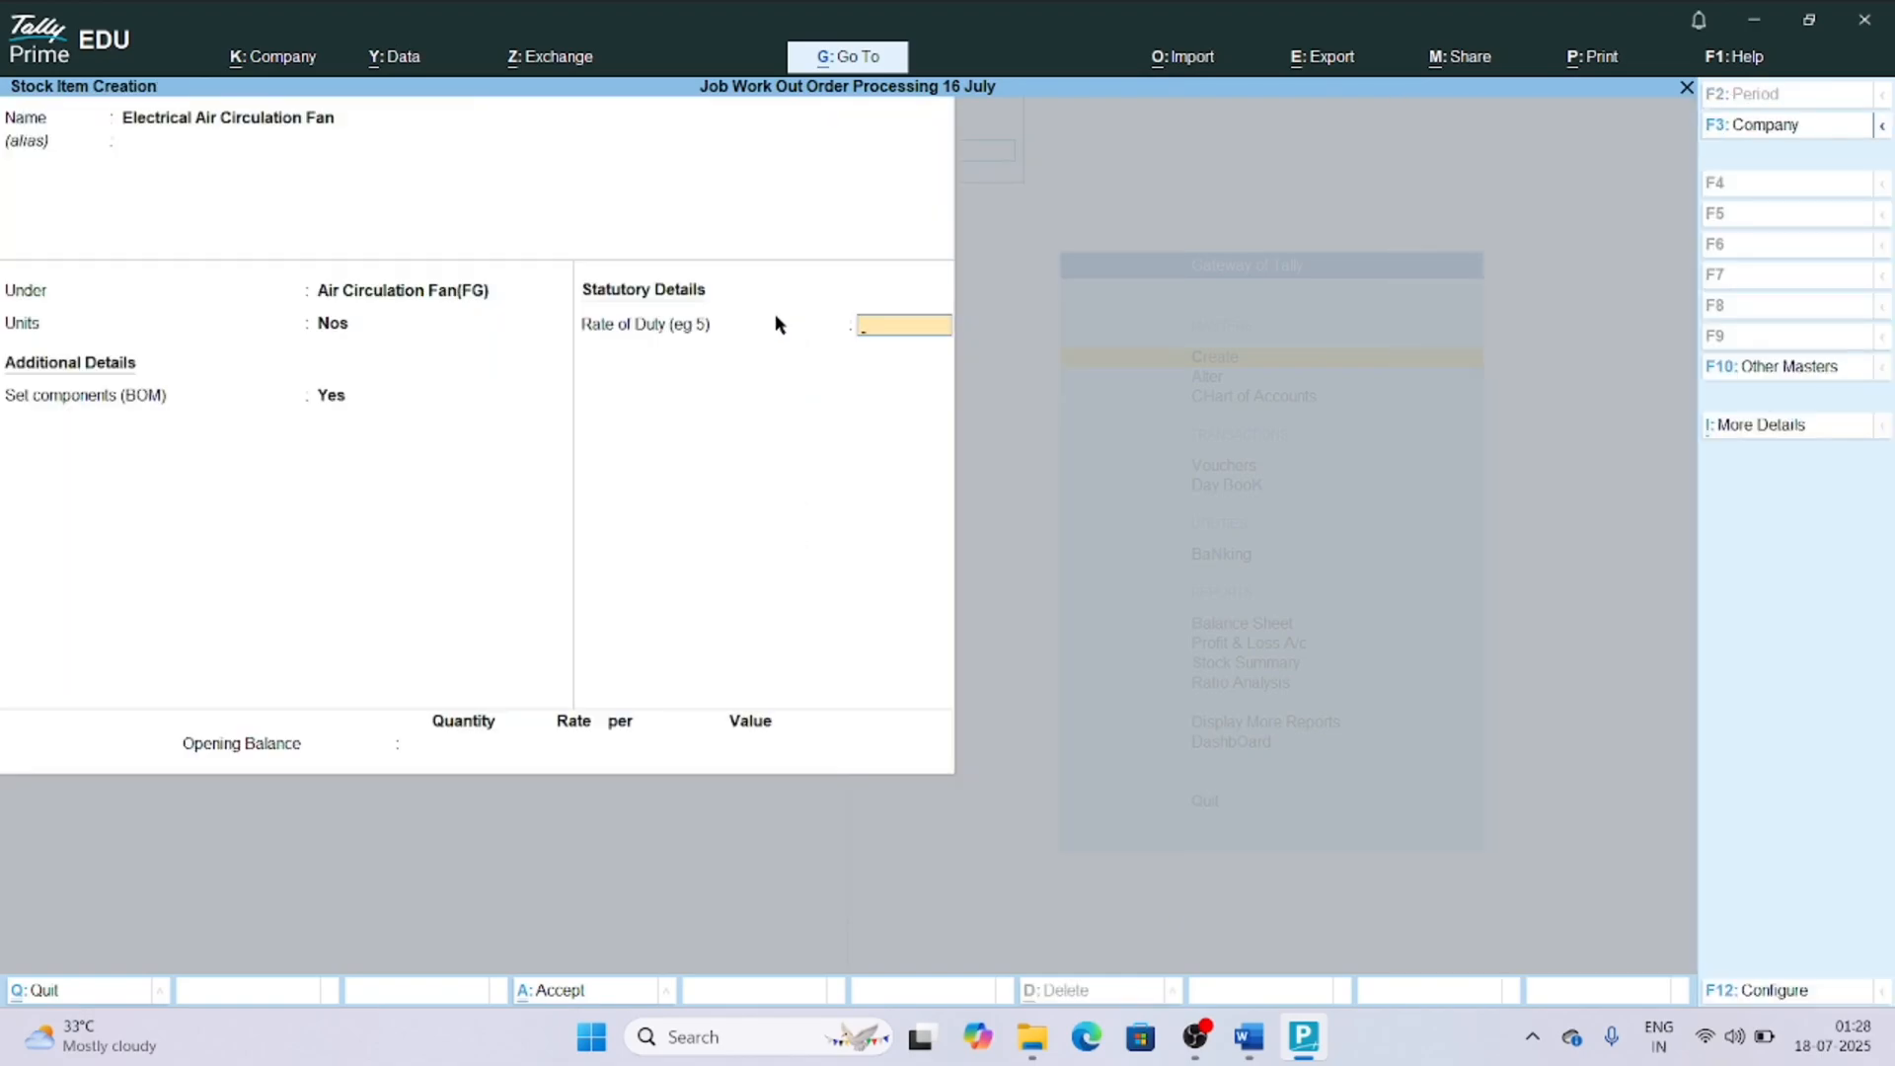
key("Return")
key("Return")
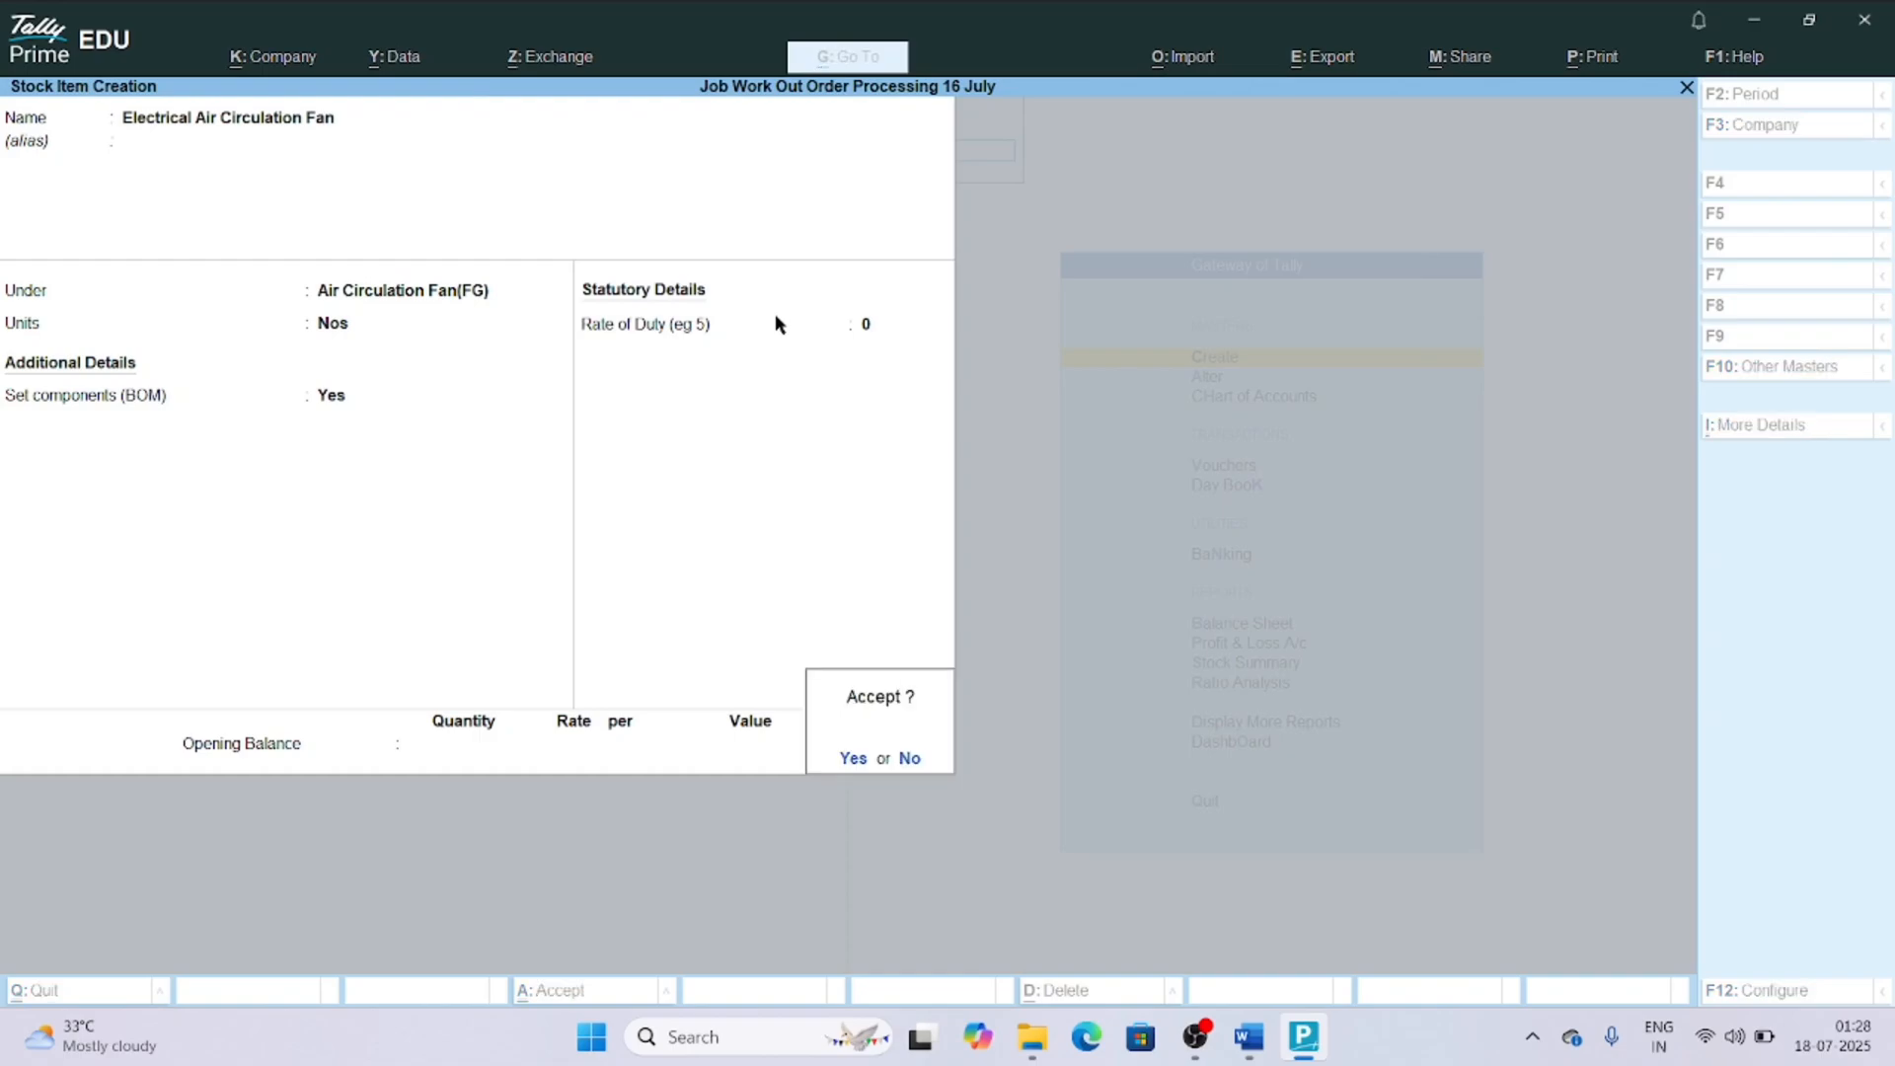
key("Return")
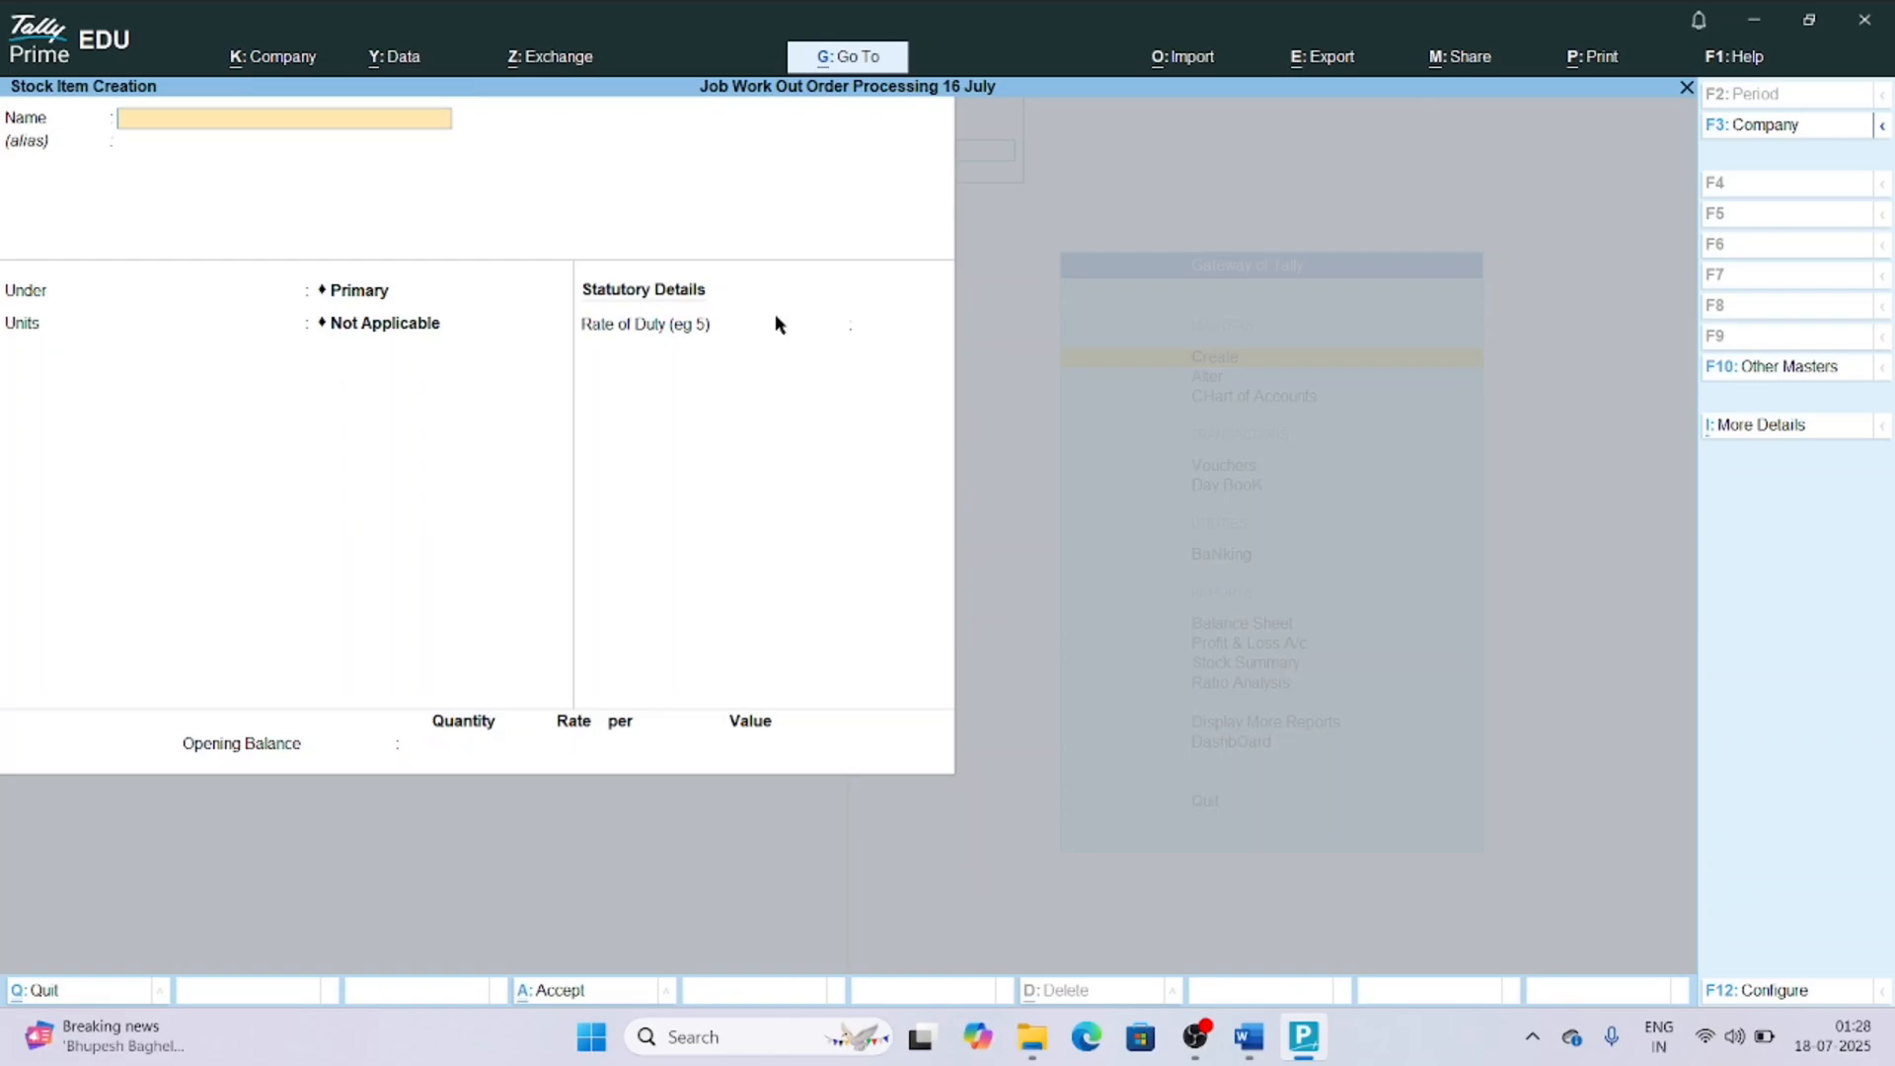
key("Escape")
key("Escape")
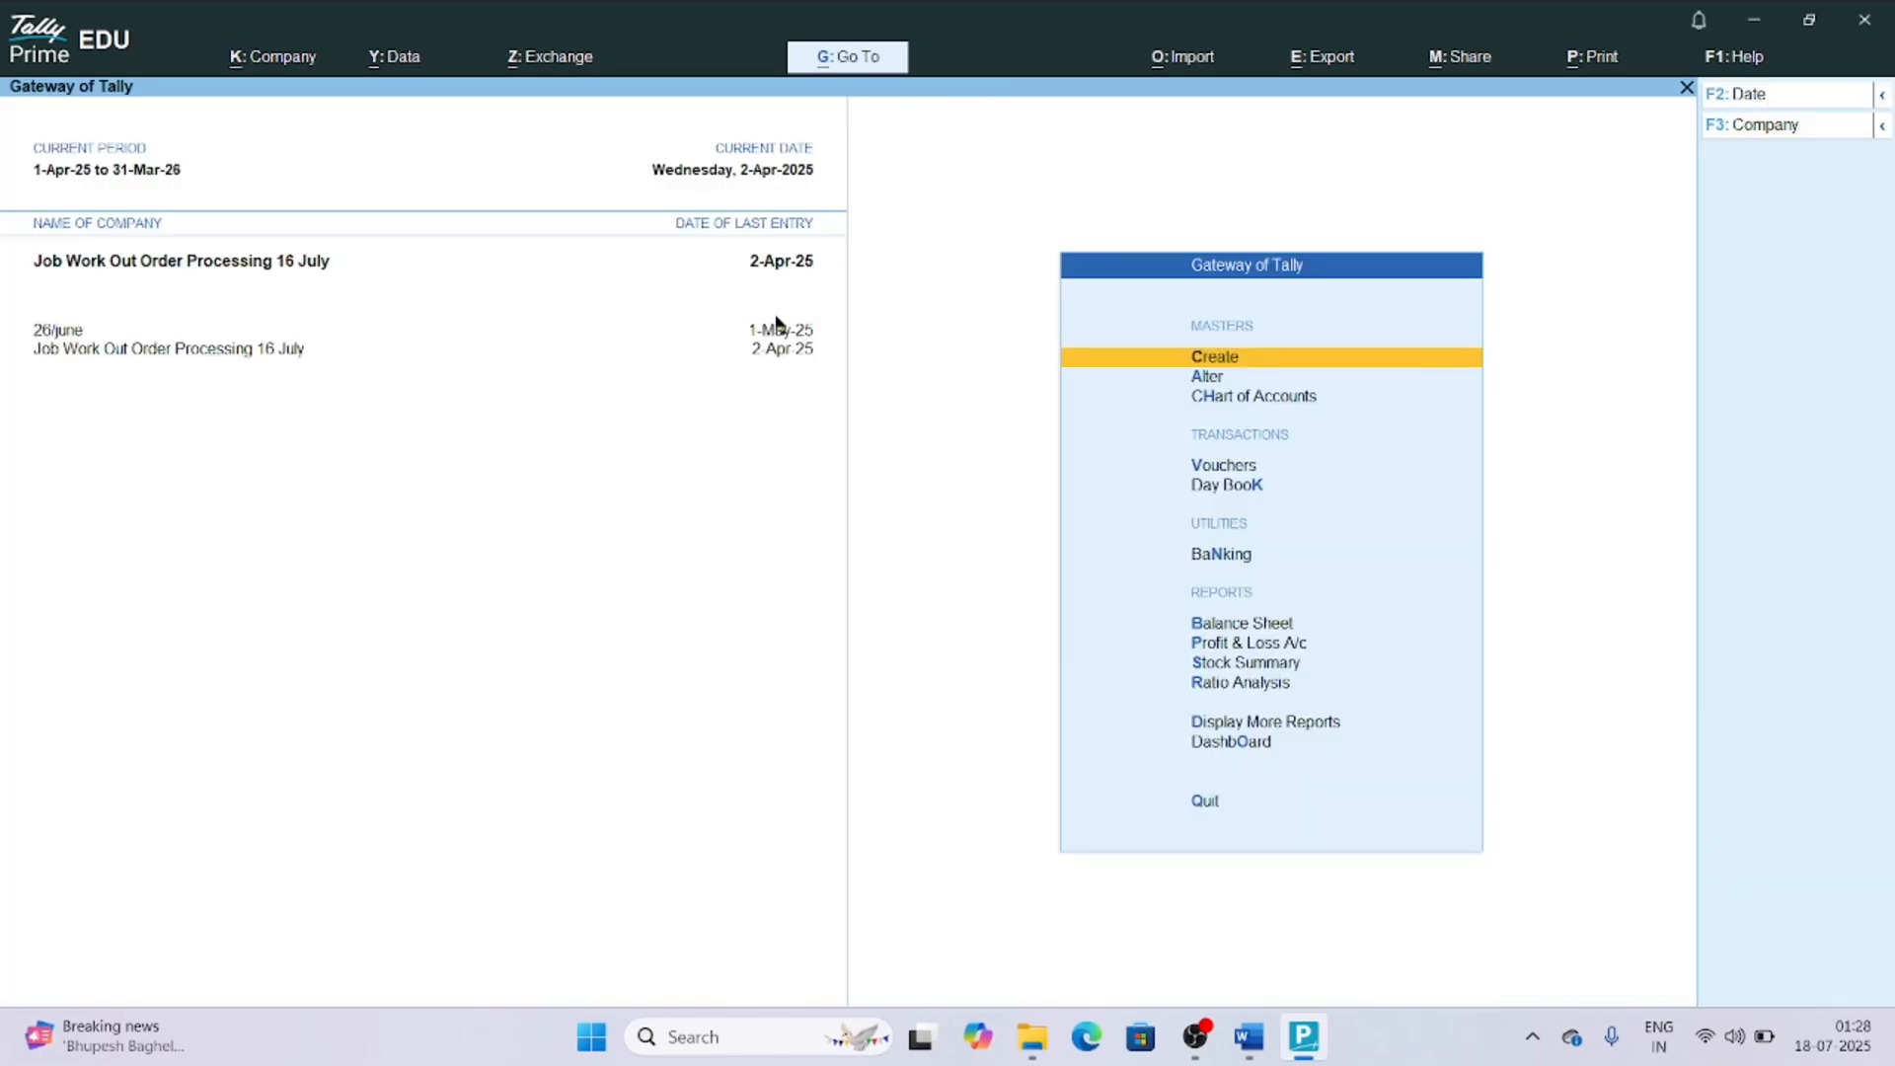
Switch to Word to review the Job Work in Processing outline, and return to TallyPrime.
key("alt+Tab")
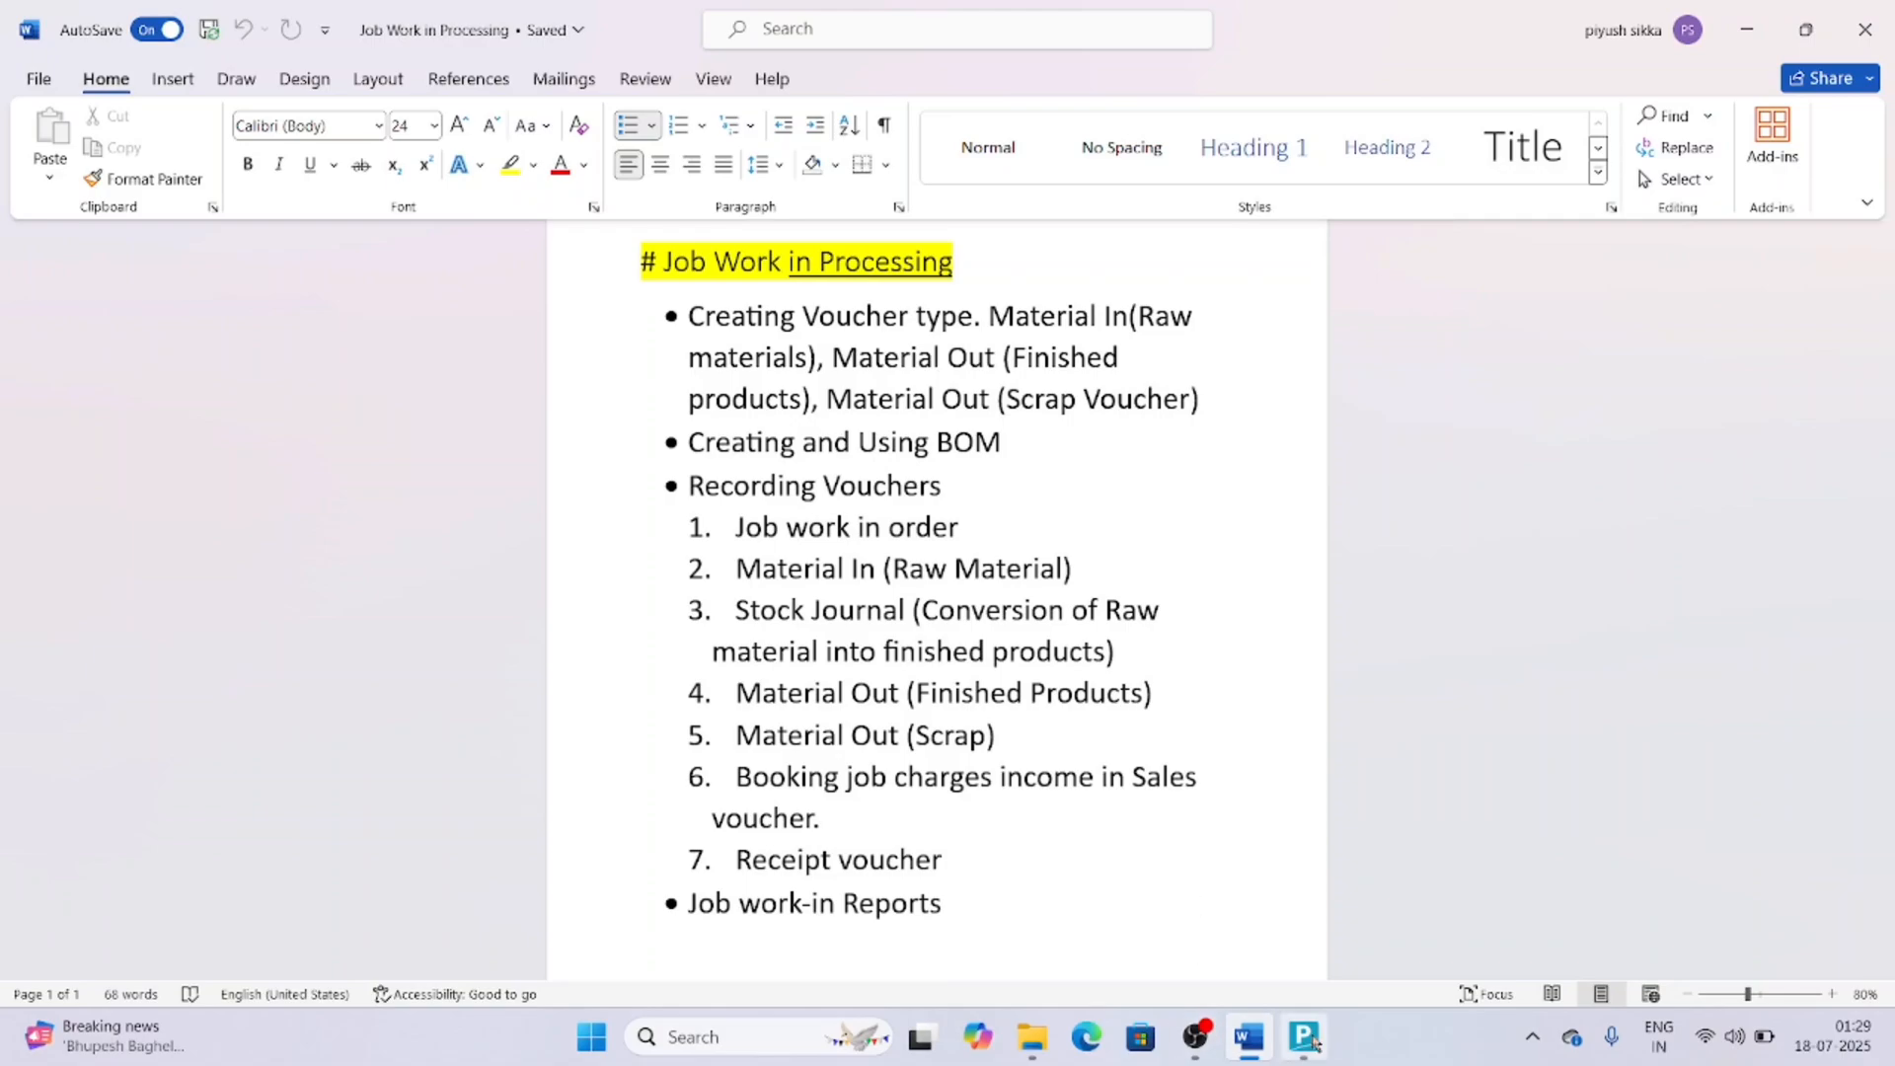
mouse_move(1314, 1044)
left_click(1257, 898)
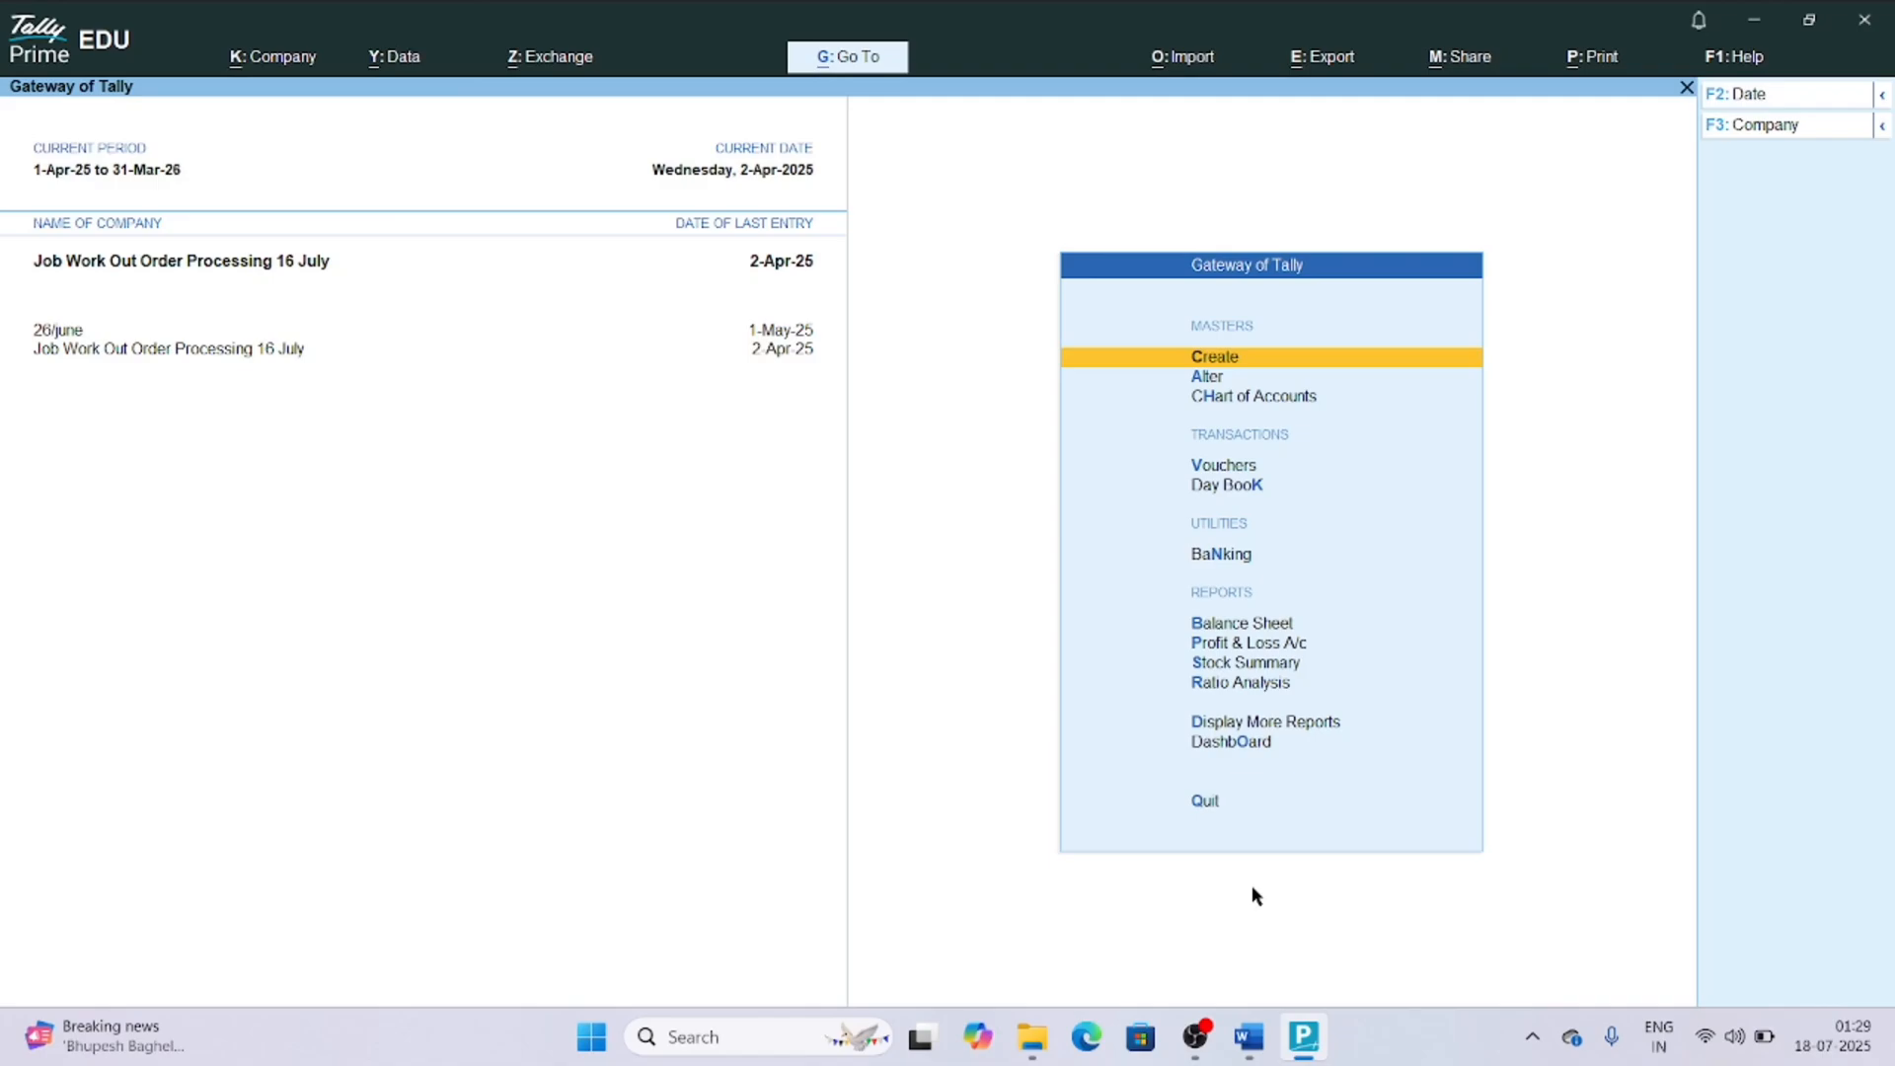
Start creating a new ledger named "P Enterprises" and leave its alias blank.
key("Return")
key("Down")
key("Down")
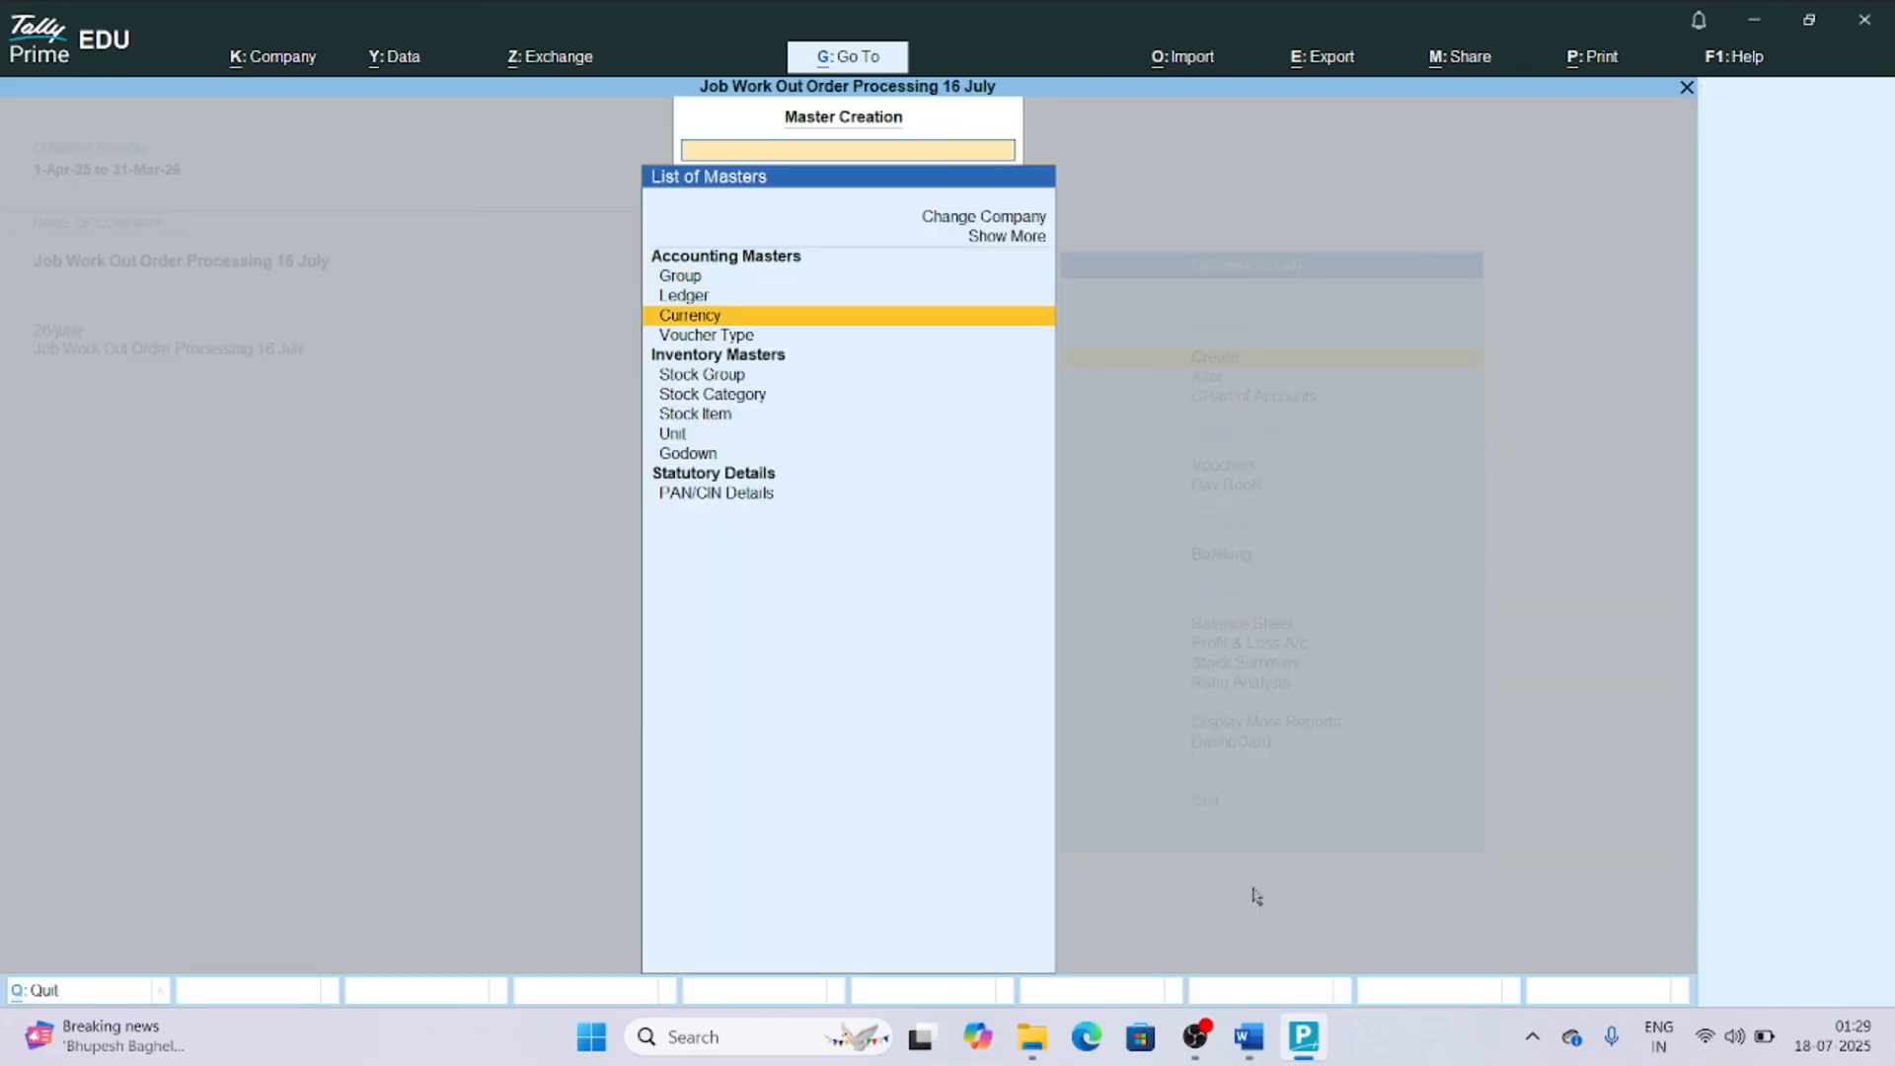
key("Up")
key("Return")
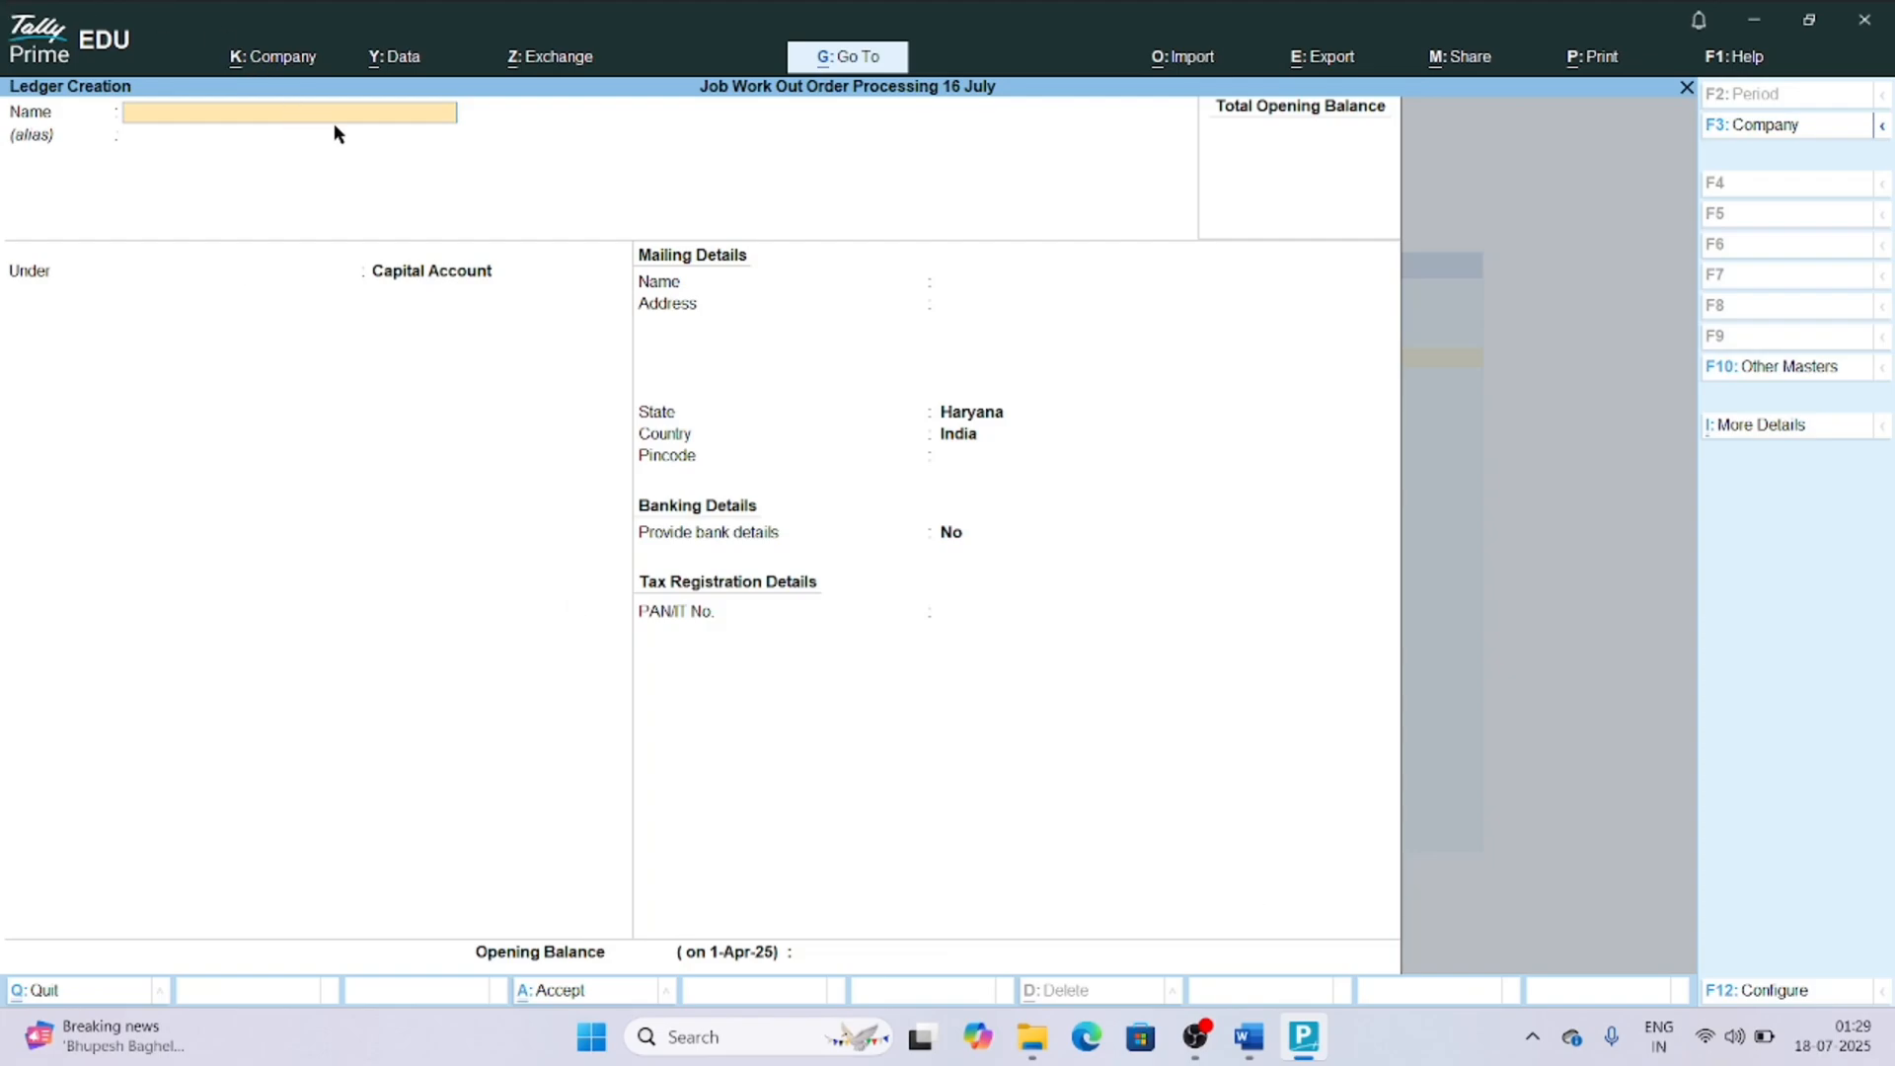
type("P Enterprises")
key("Return")
key("Return")
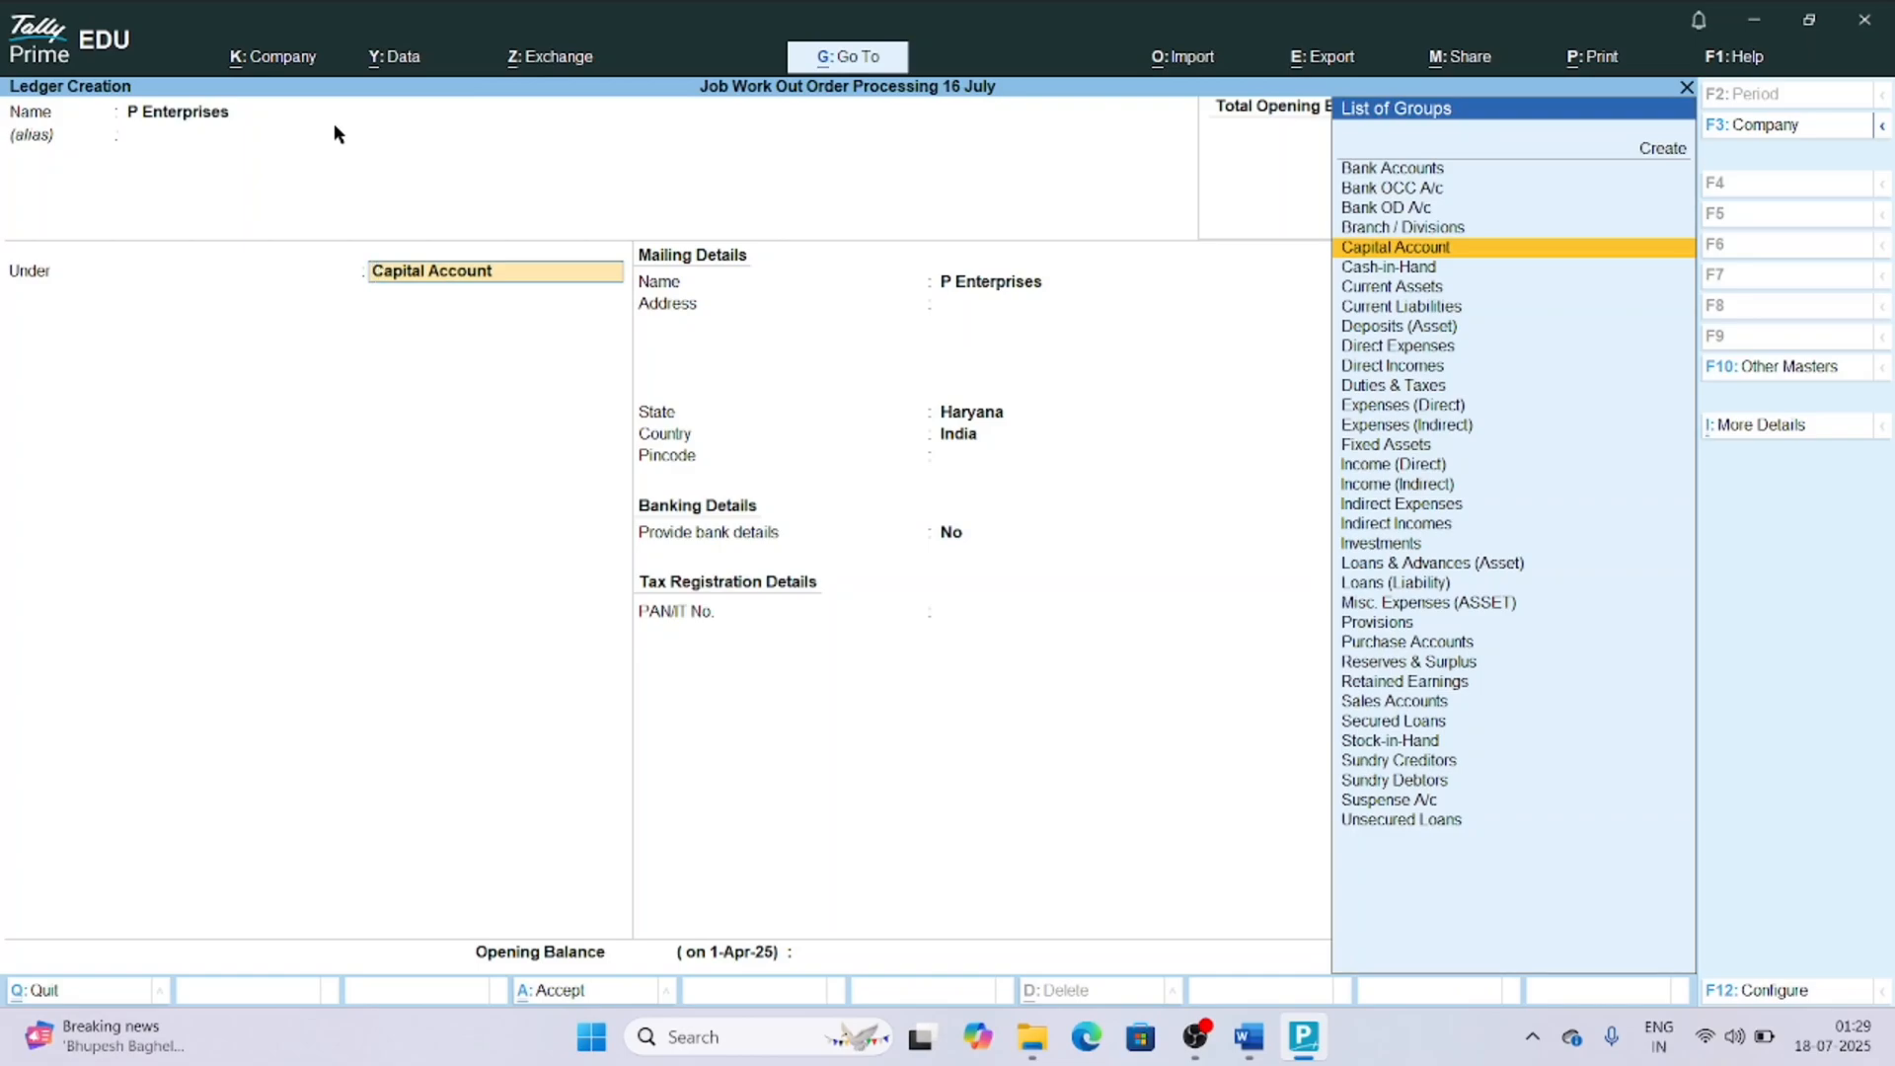
Place the ledger under Sundry Debtors, enable the credit days check during voucher entry, save it and leave ledger creation.
type("S")
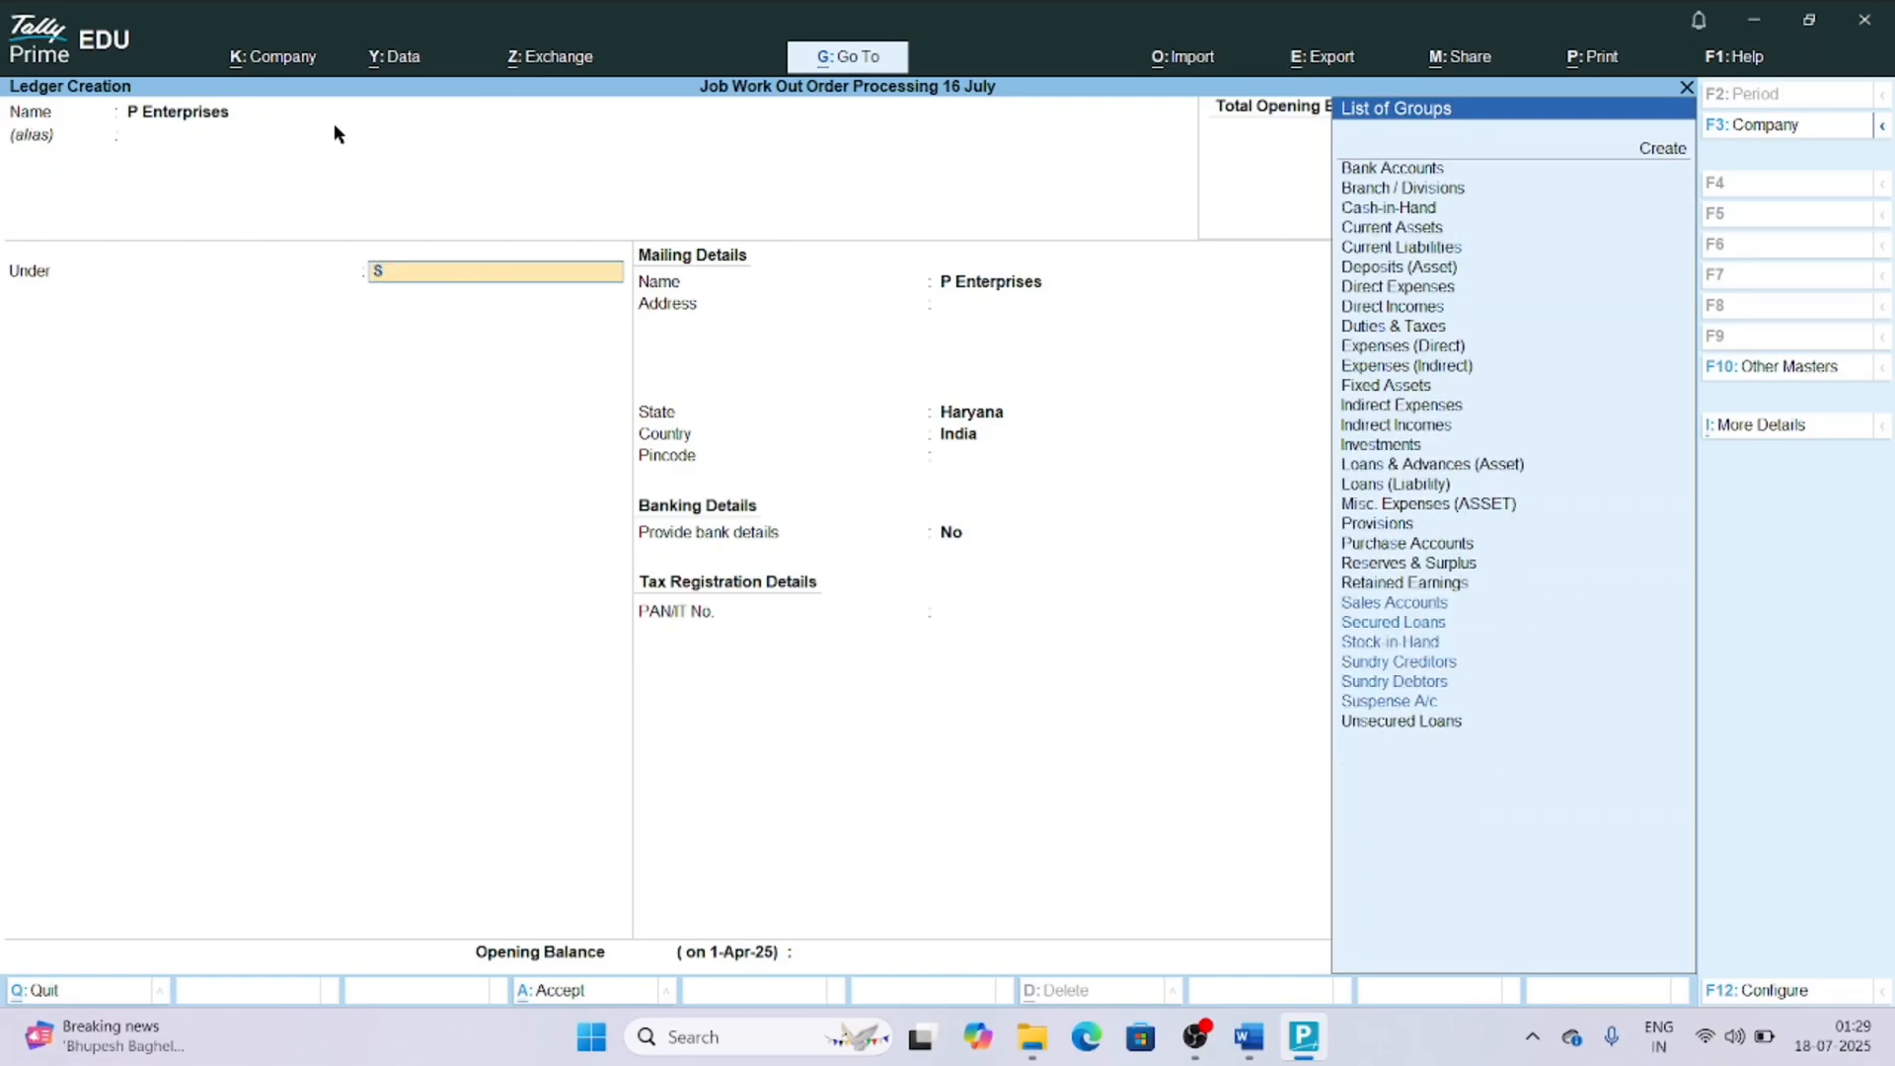
type("undry")
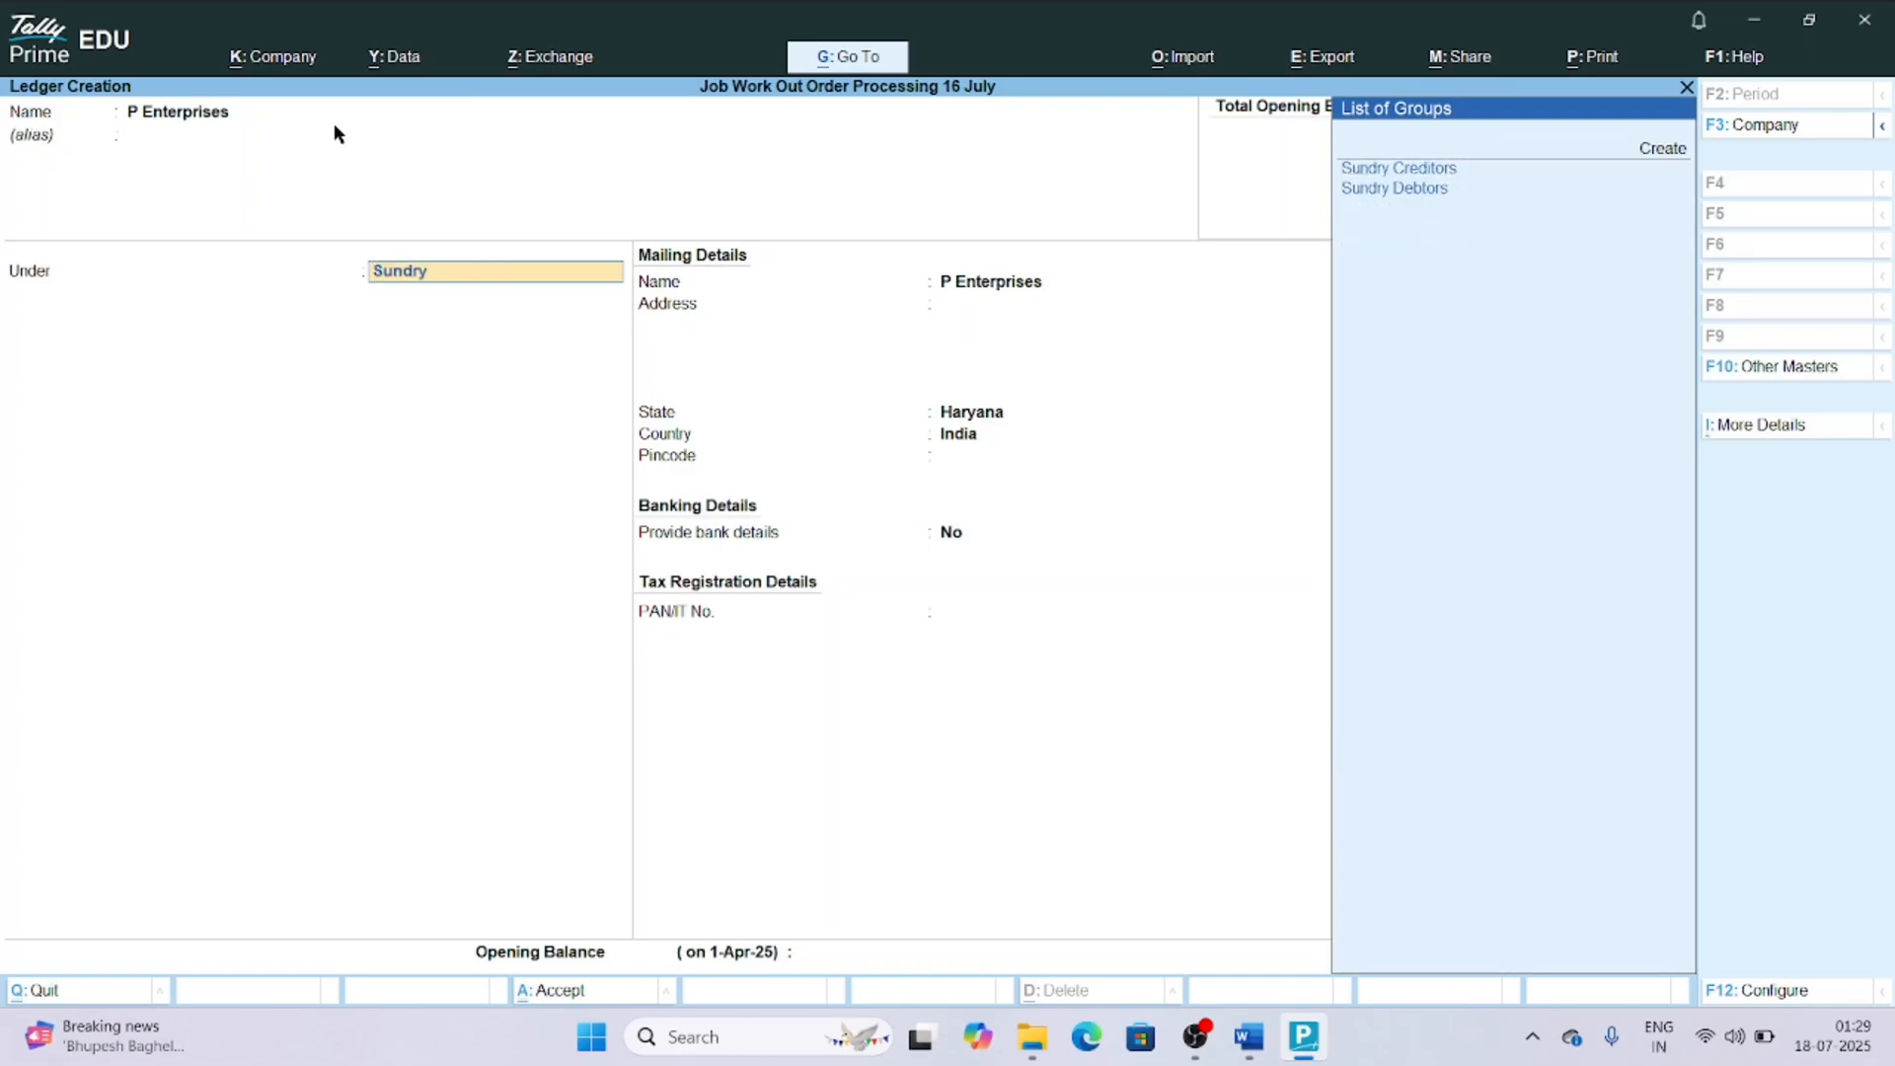
key("Down")
key("Down")
key("Return")
key("Return")
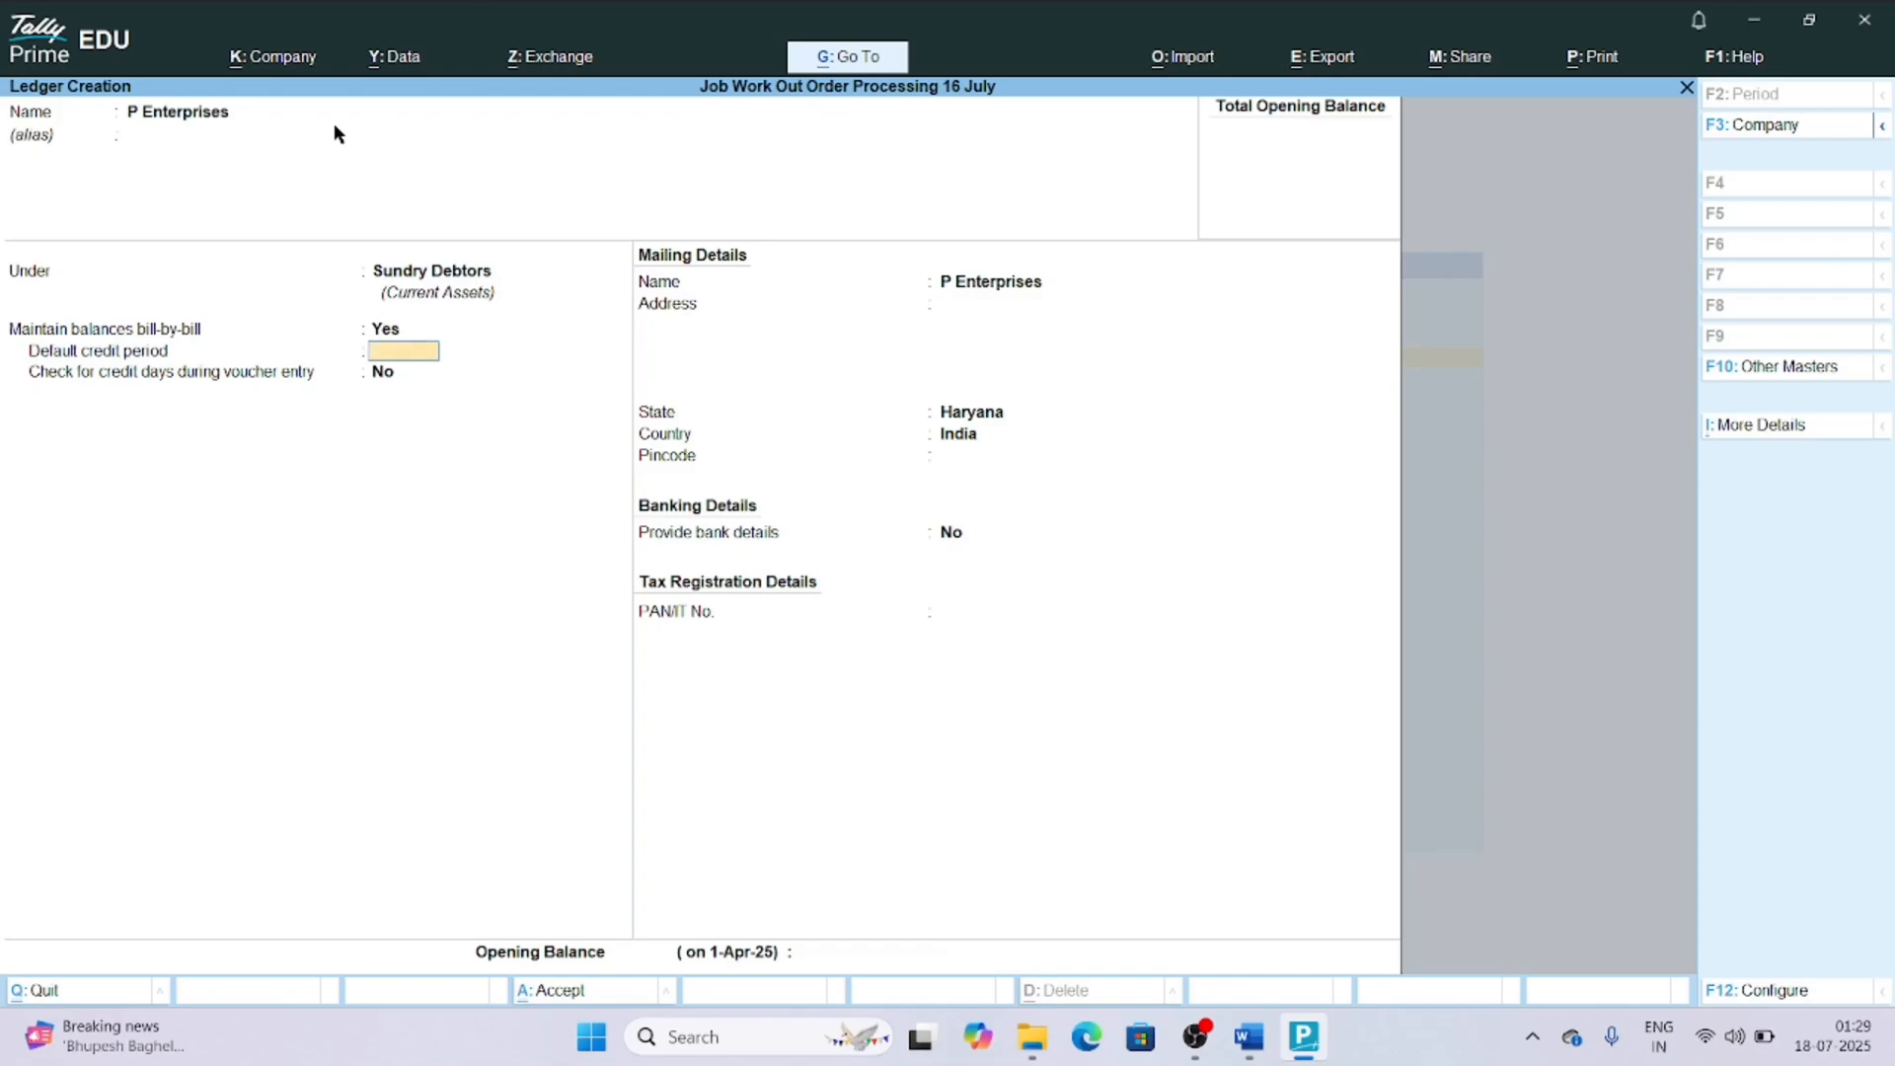
key("Return")
type("y")
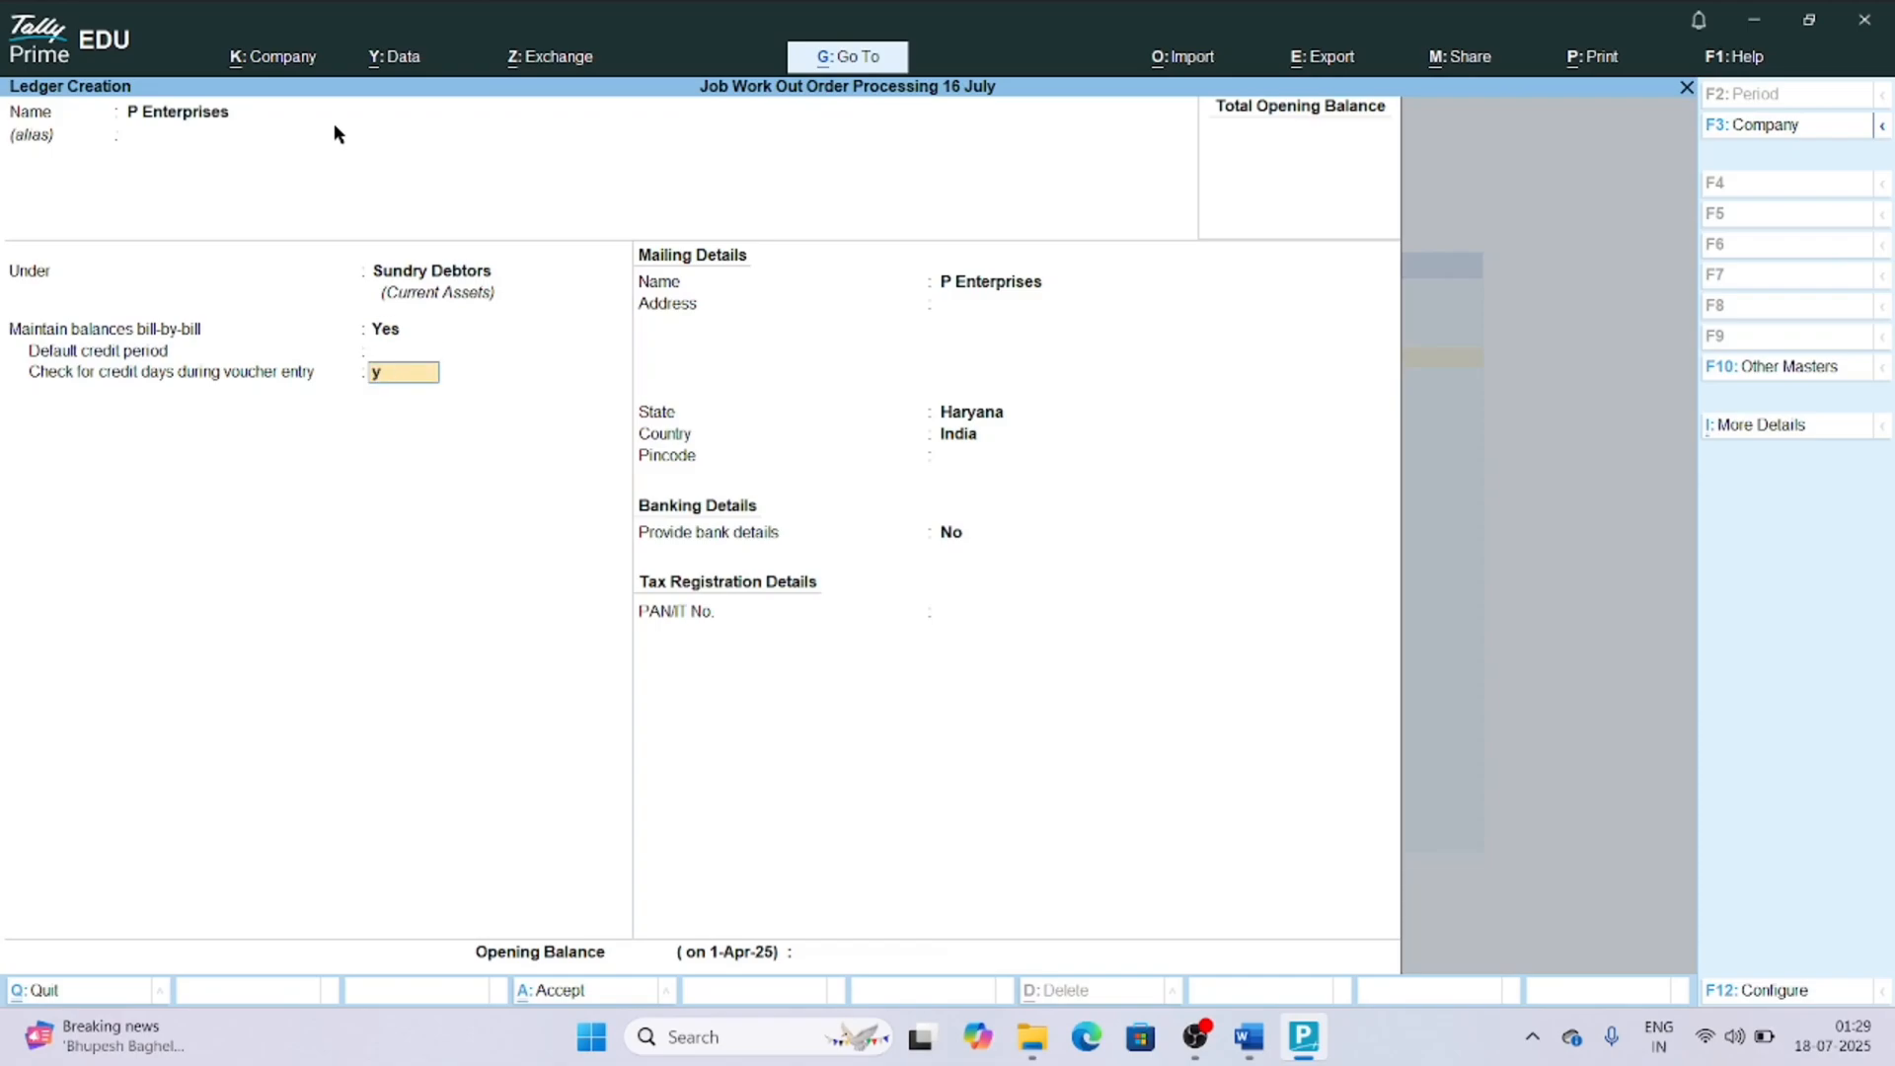
key("Return")
key("ctrl+a")
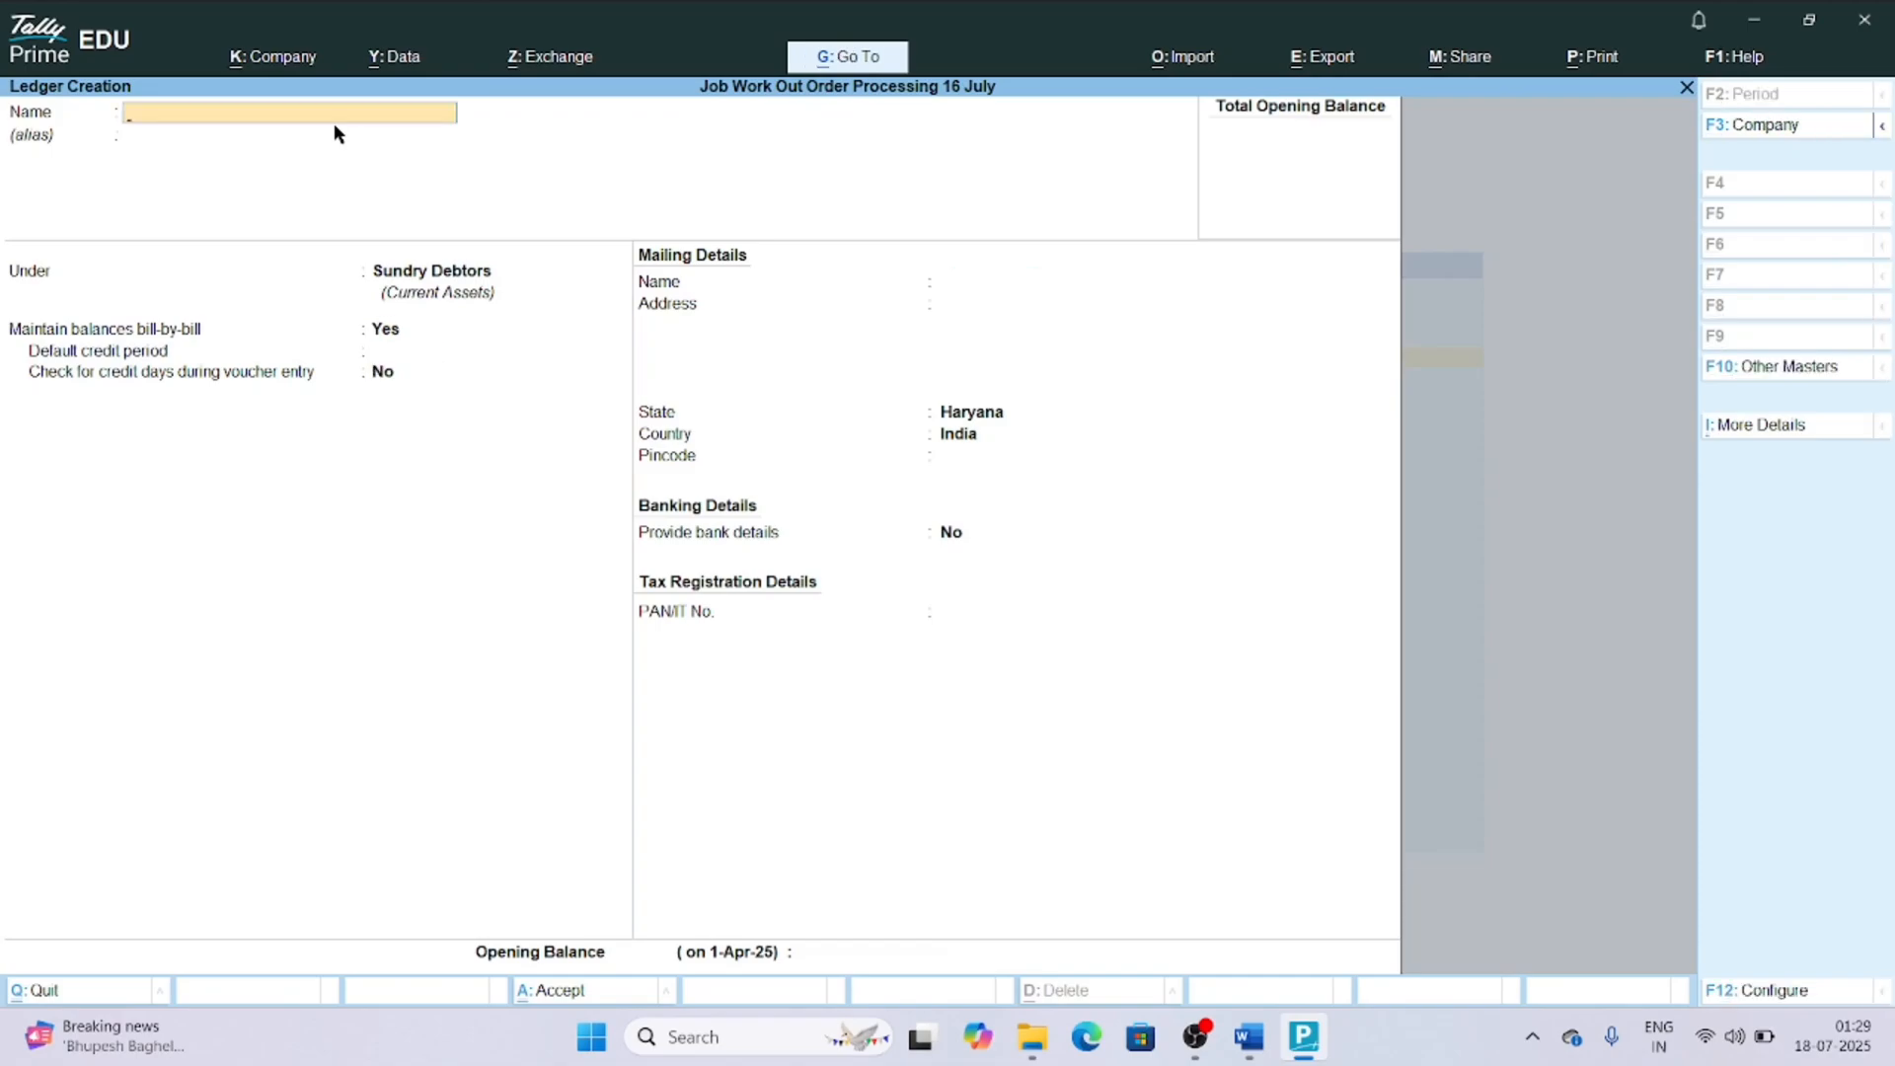
key("Escape")
Start a new Job Work In Order voucher.
key("Down")
key("Down")
key("Down")
key("Return")
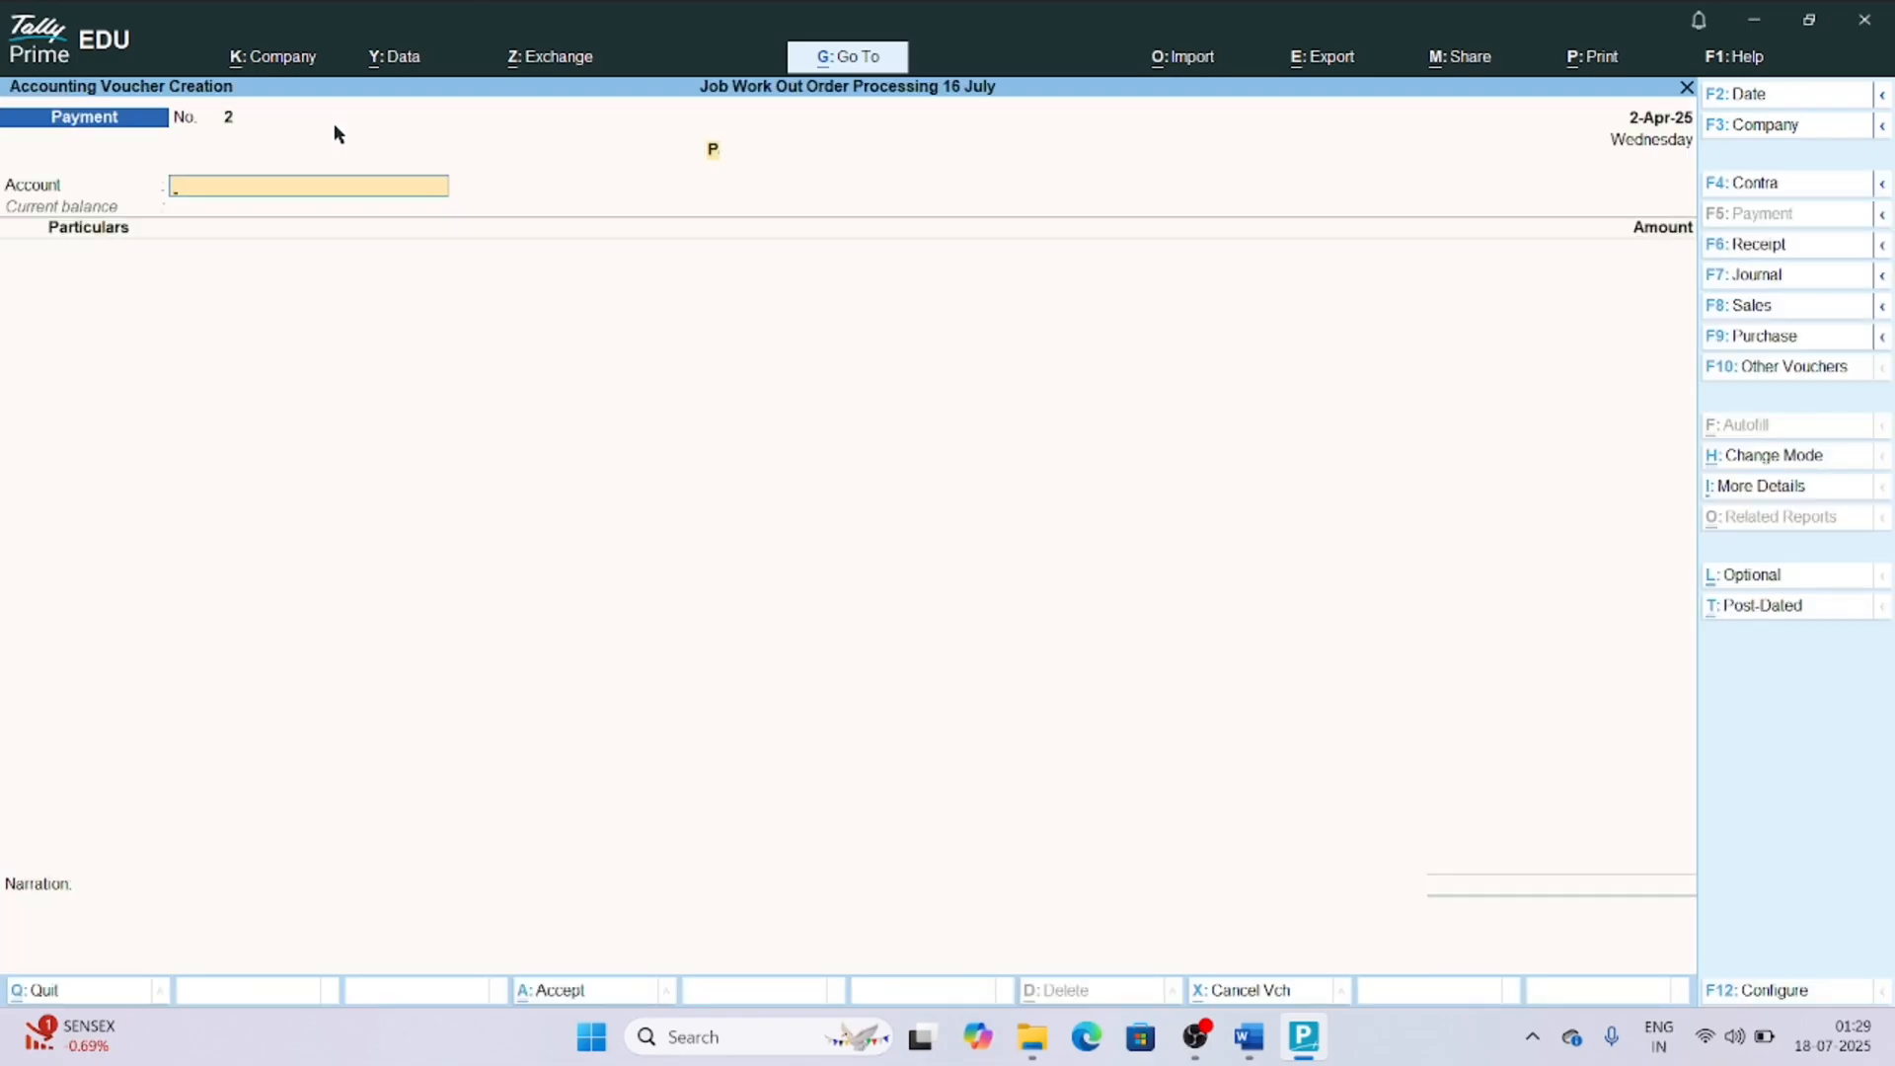
key("F10")
key("Down")
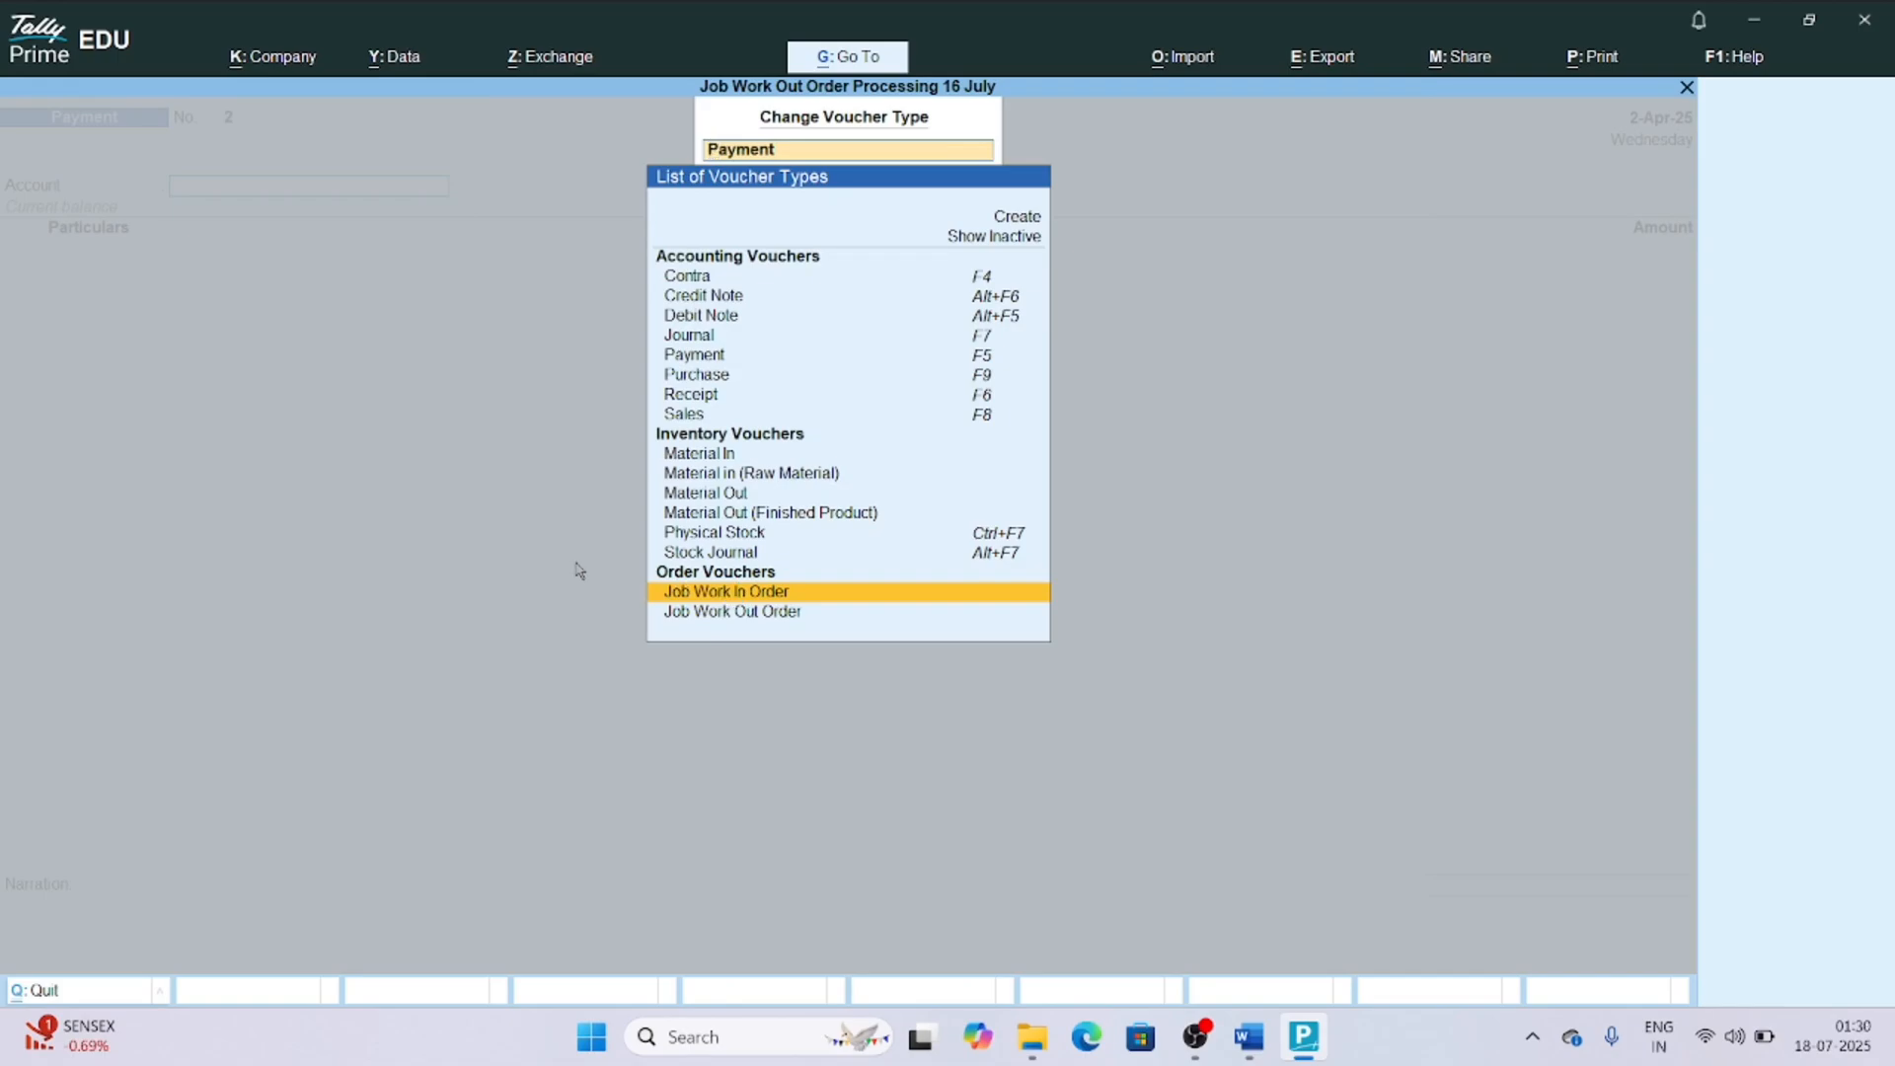
key("Return")
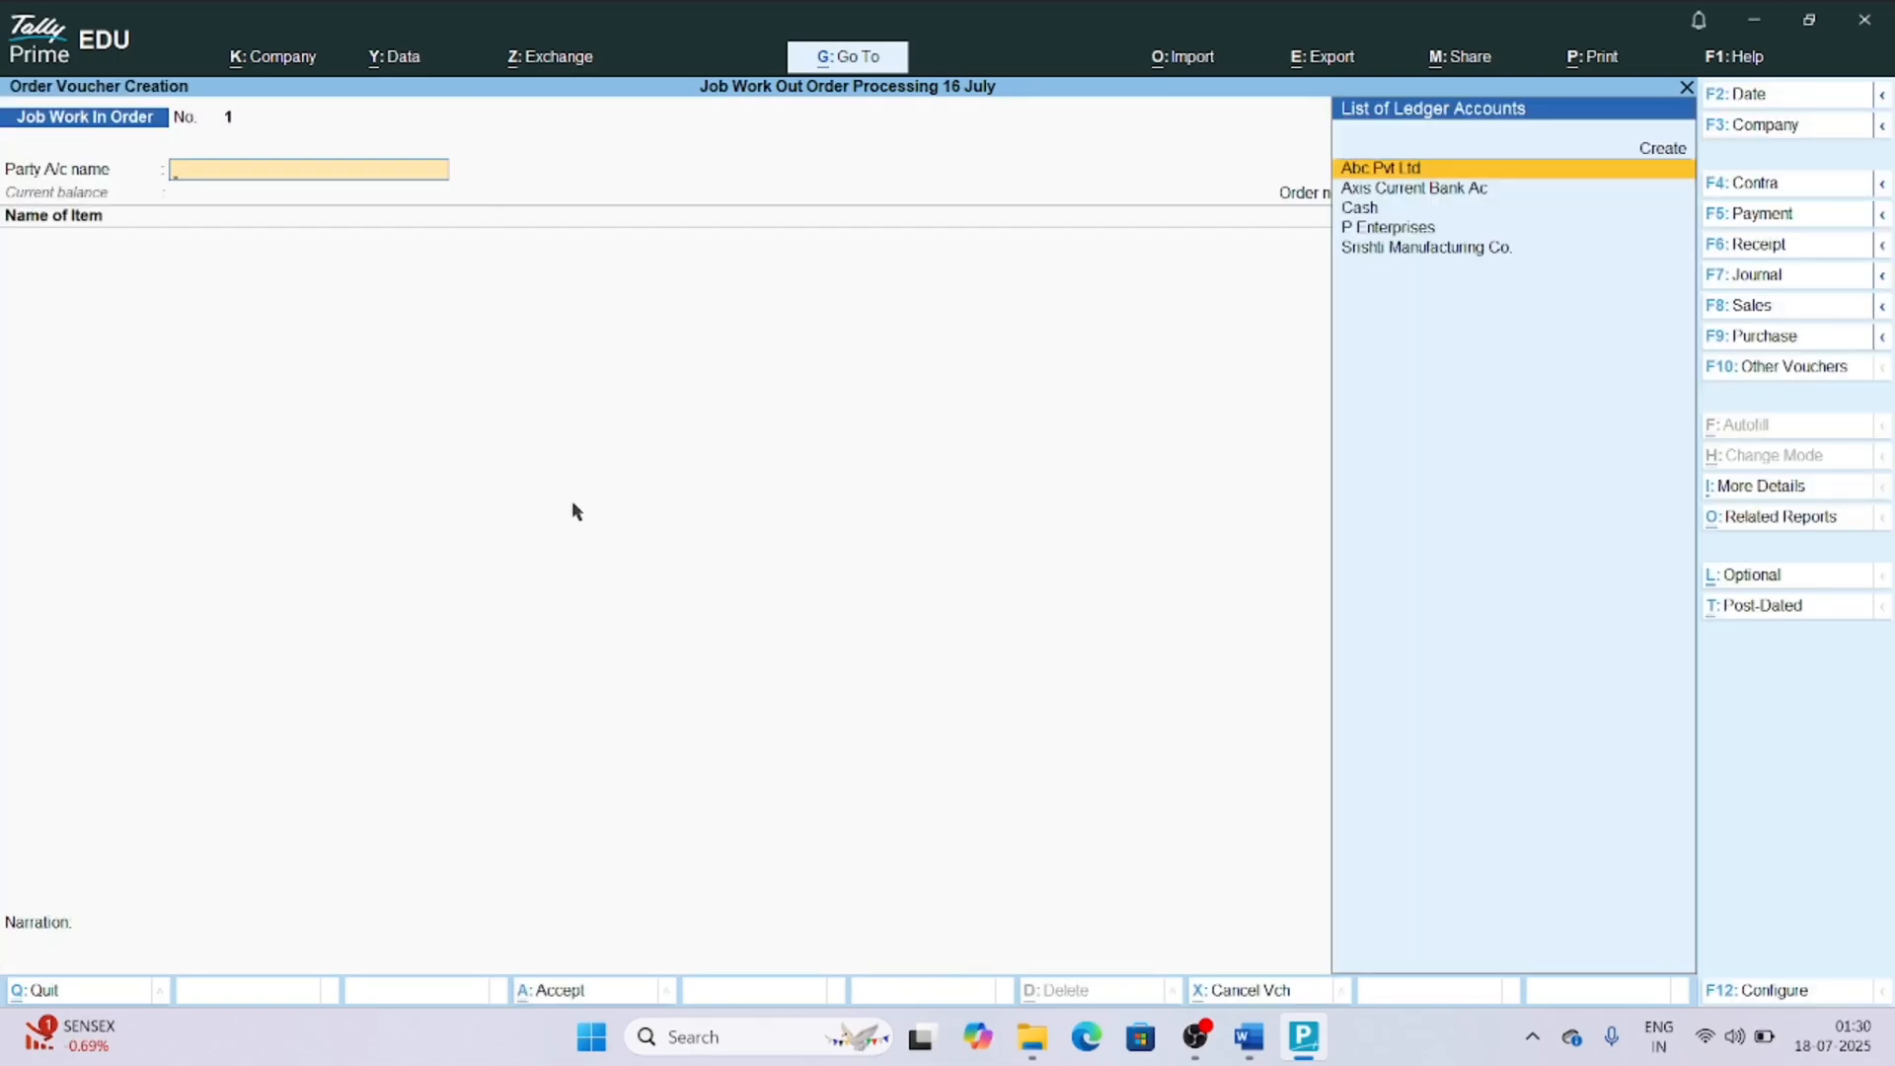
Choose P Enterprises as the party account of the job work in order.
key("Down")
key("Down")
key("Down")
key("Down")
key("Up")
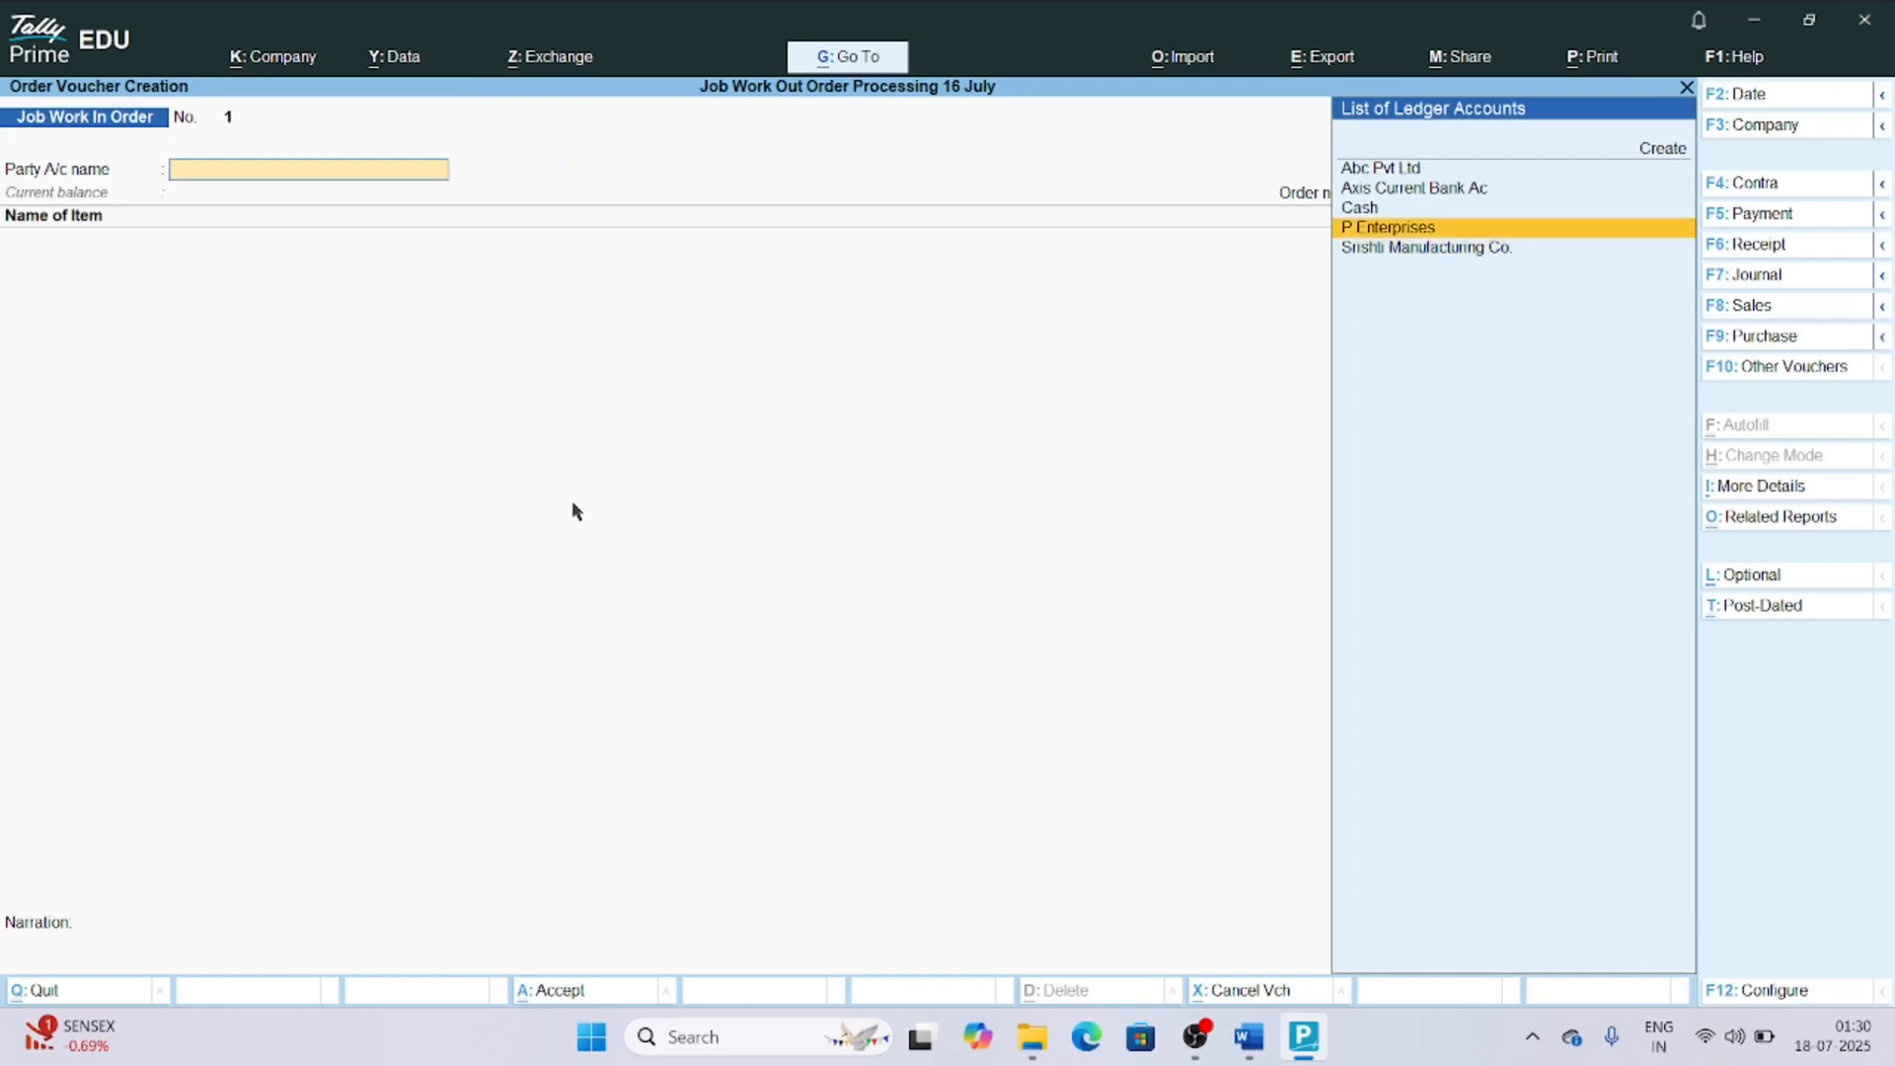
key("Return")
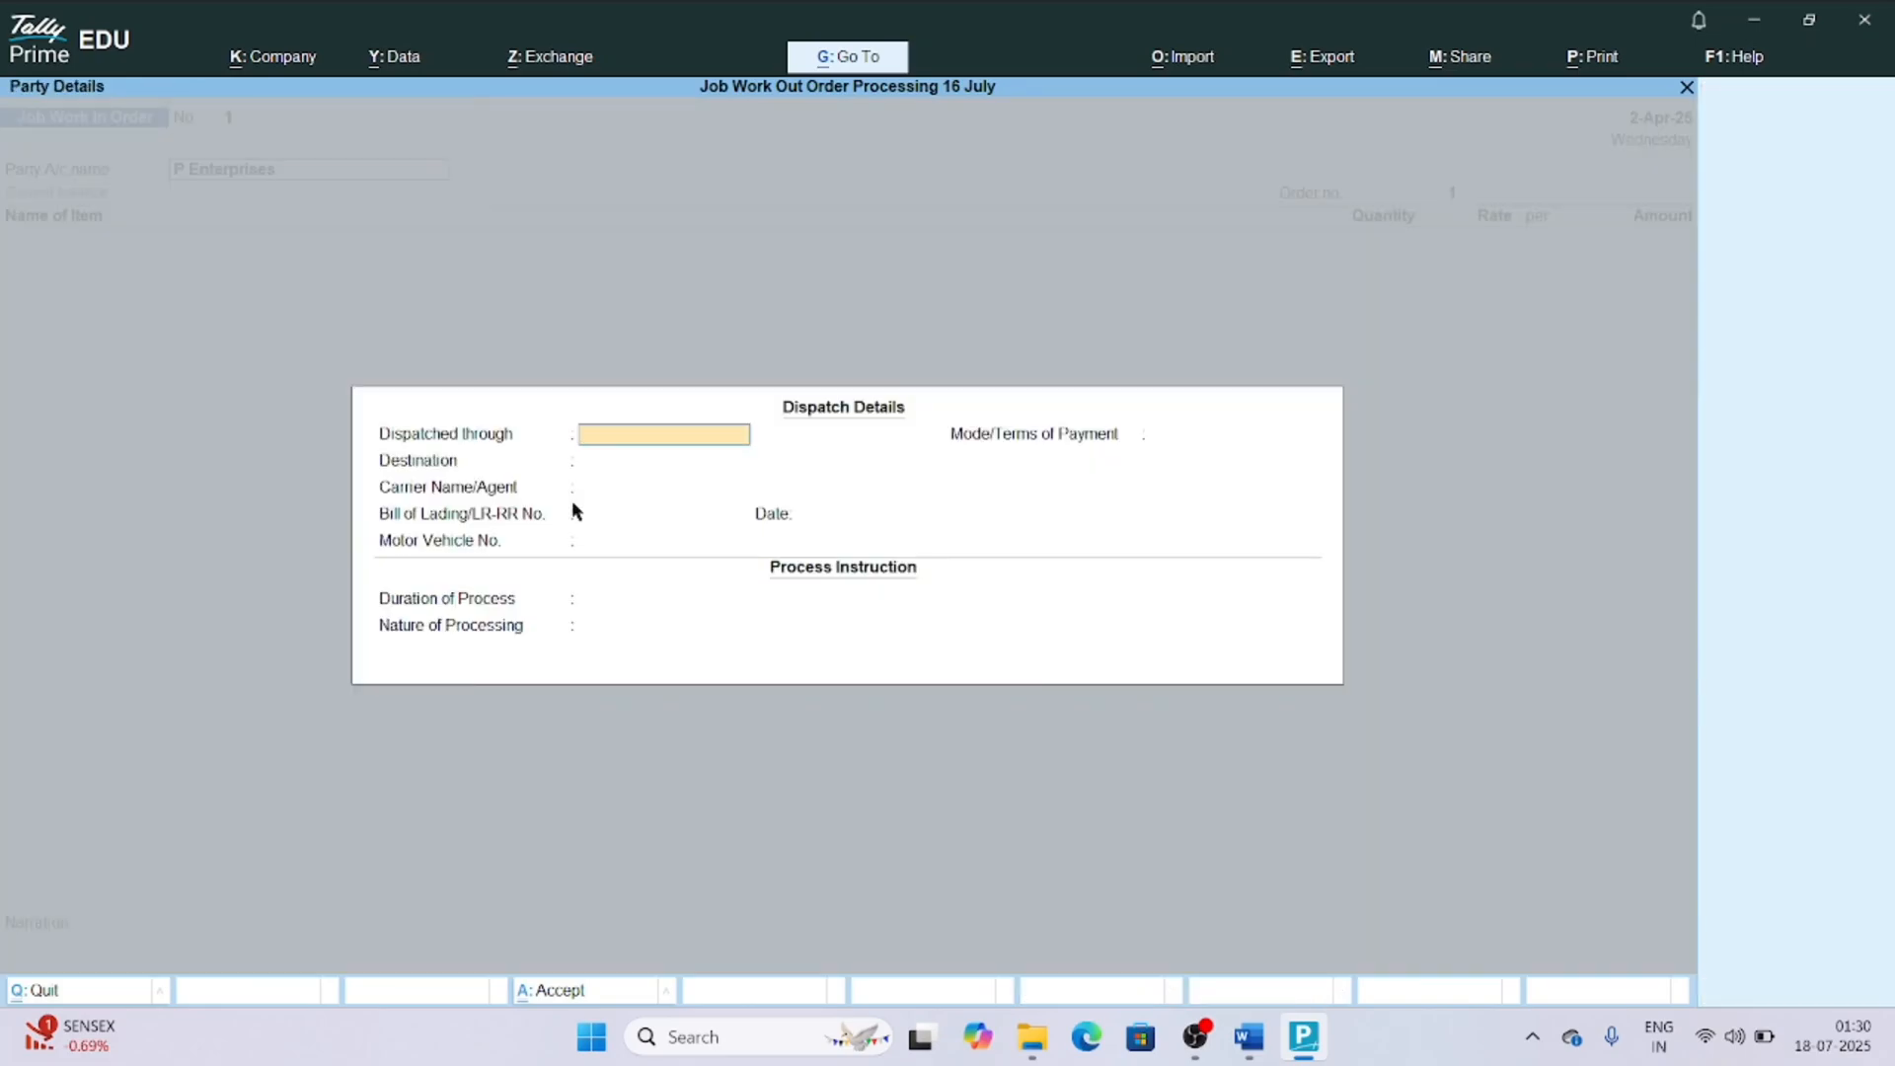
Fill in the dispatch details with dispatch through Road, destination Delhi and the carrier agent's name.
type("Road")
key("Return")
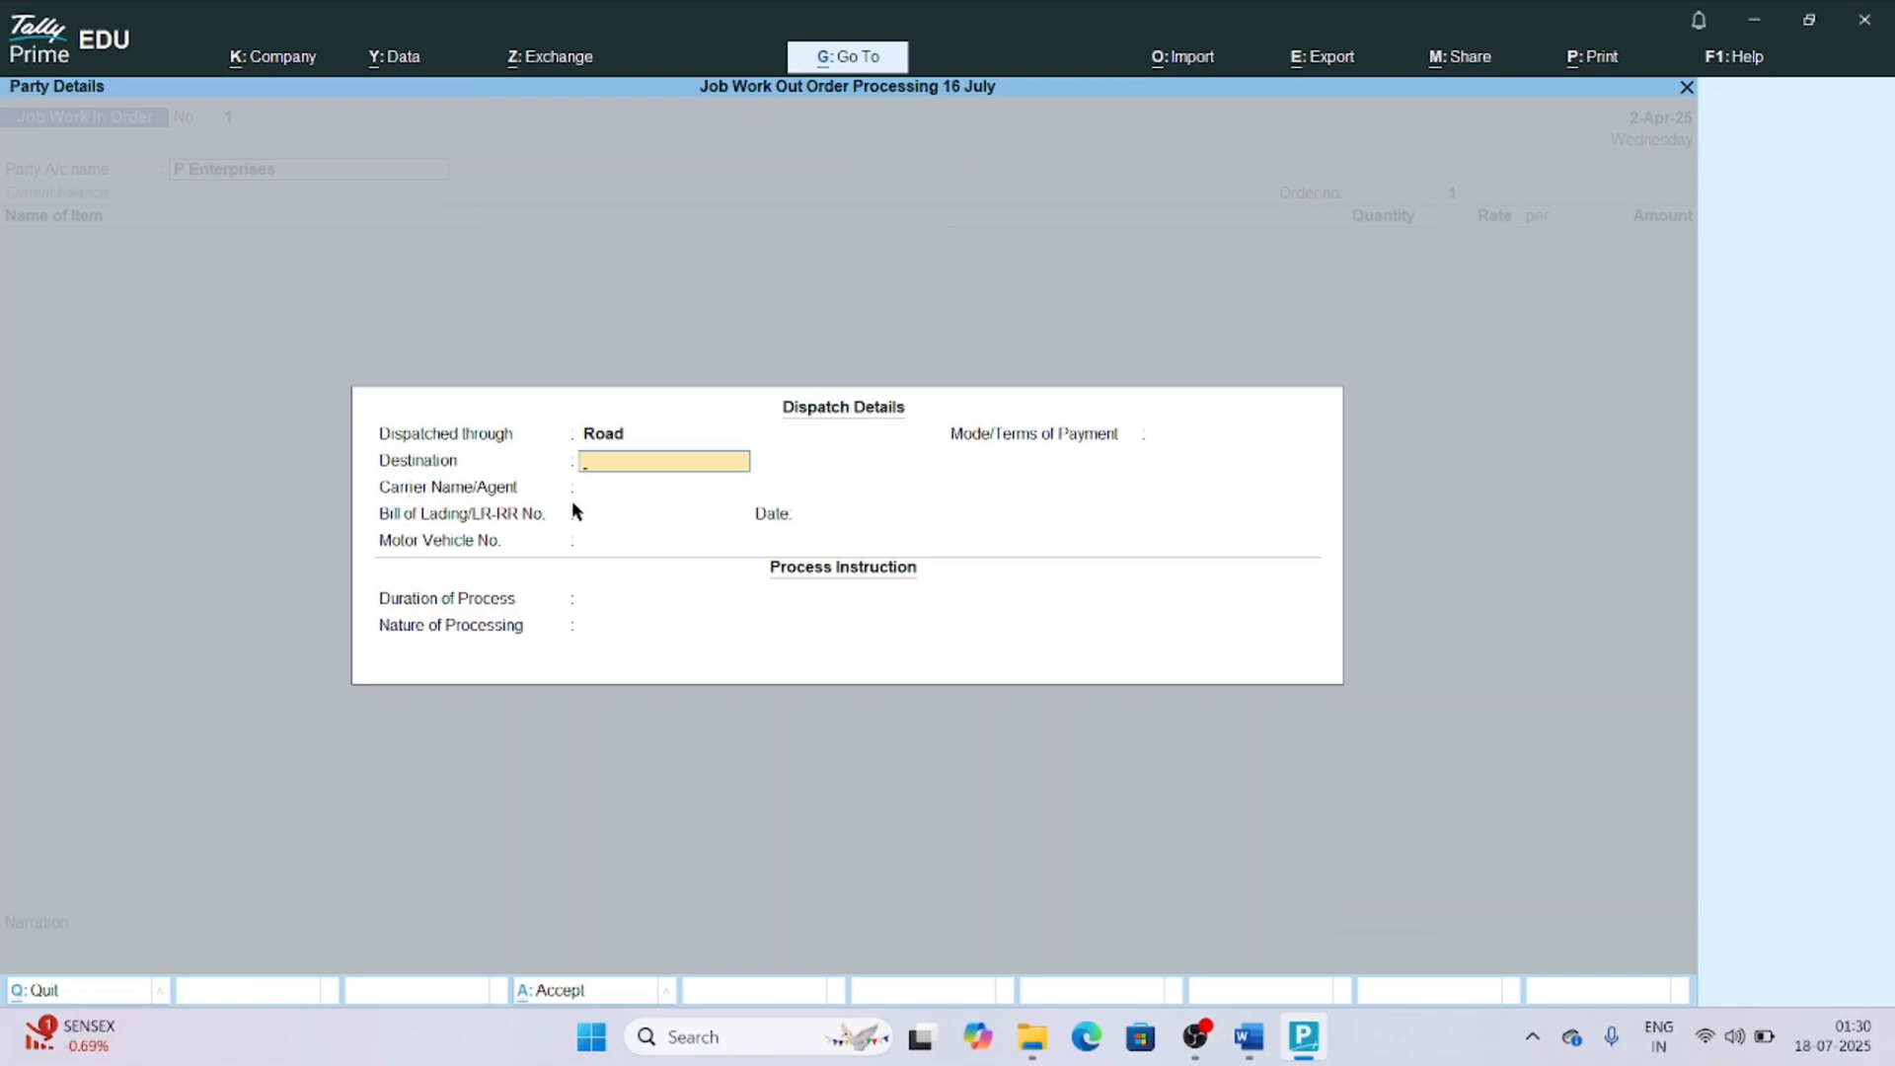
type("Delhi")
key("Return")
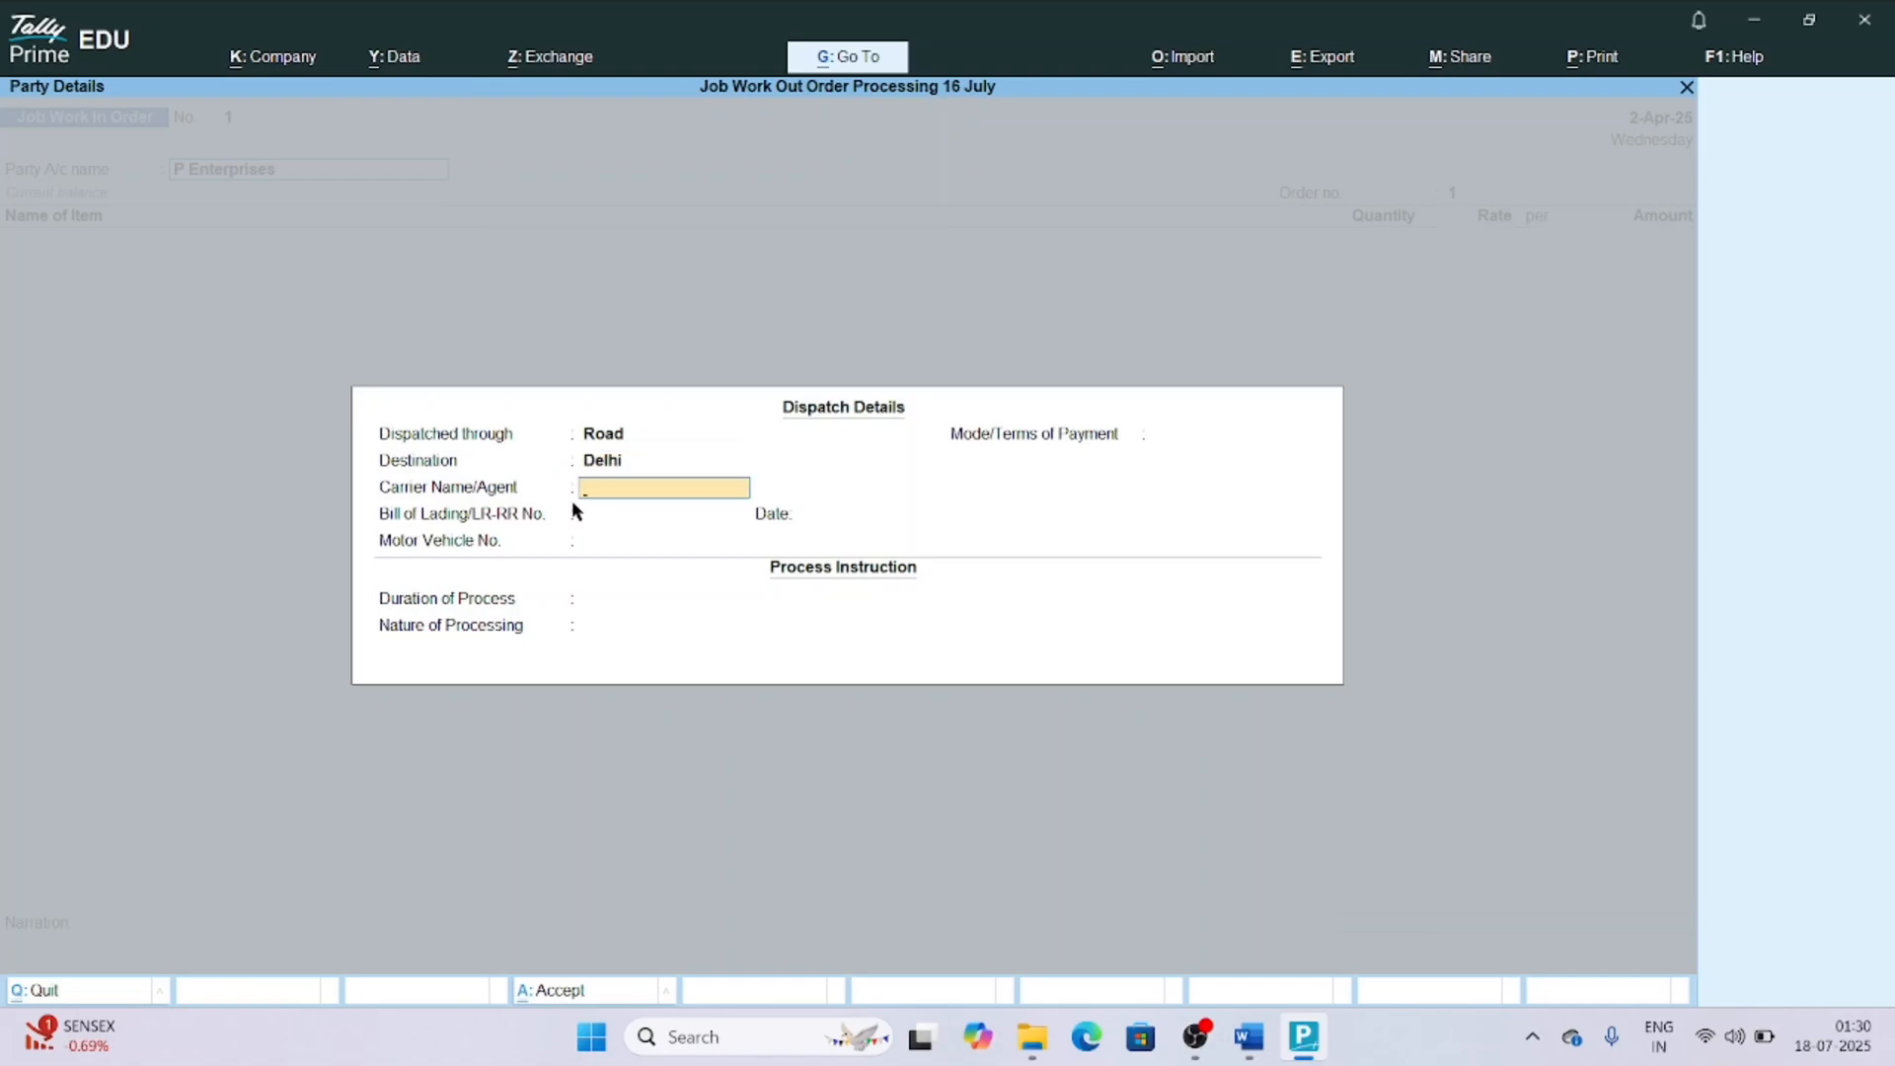
type("Ram")
key("Return")
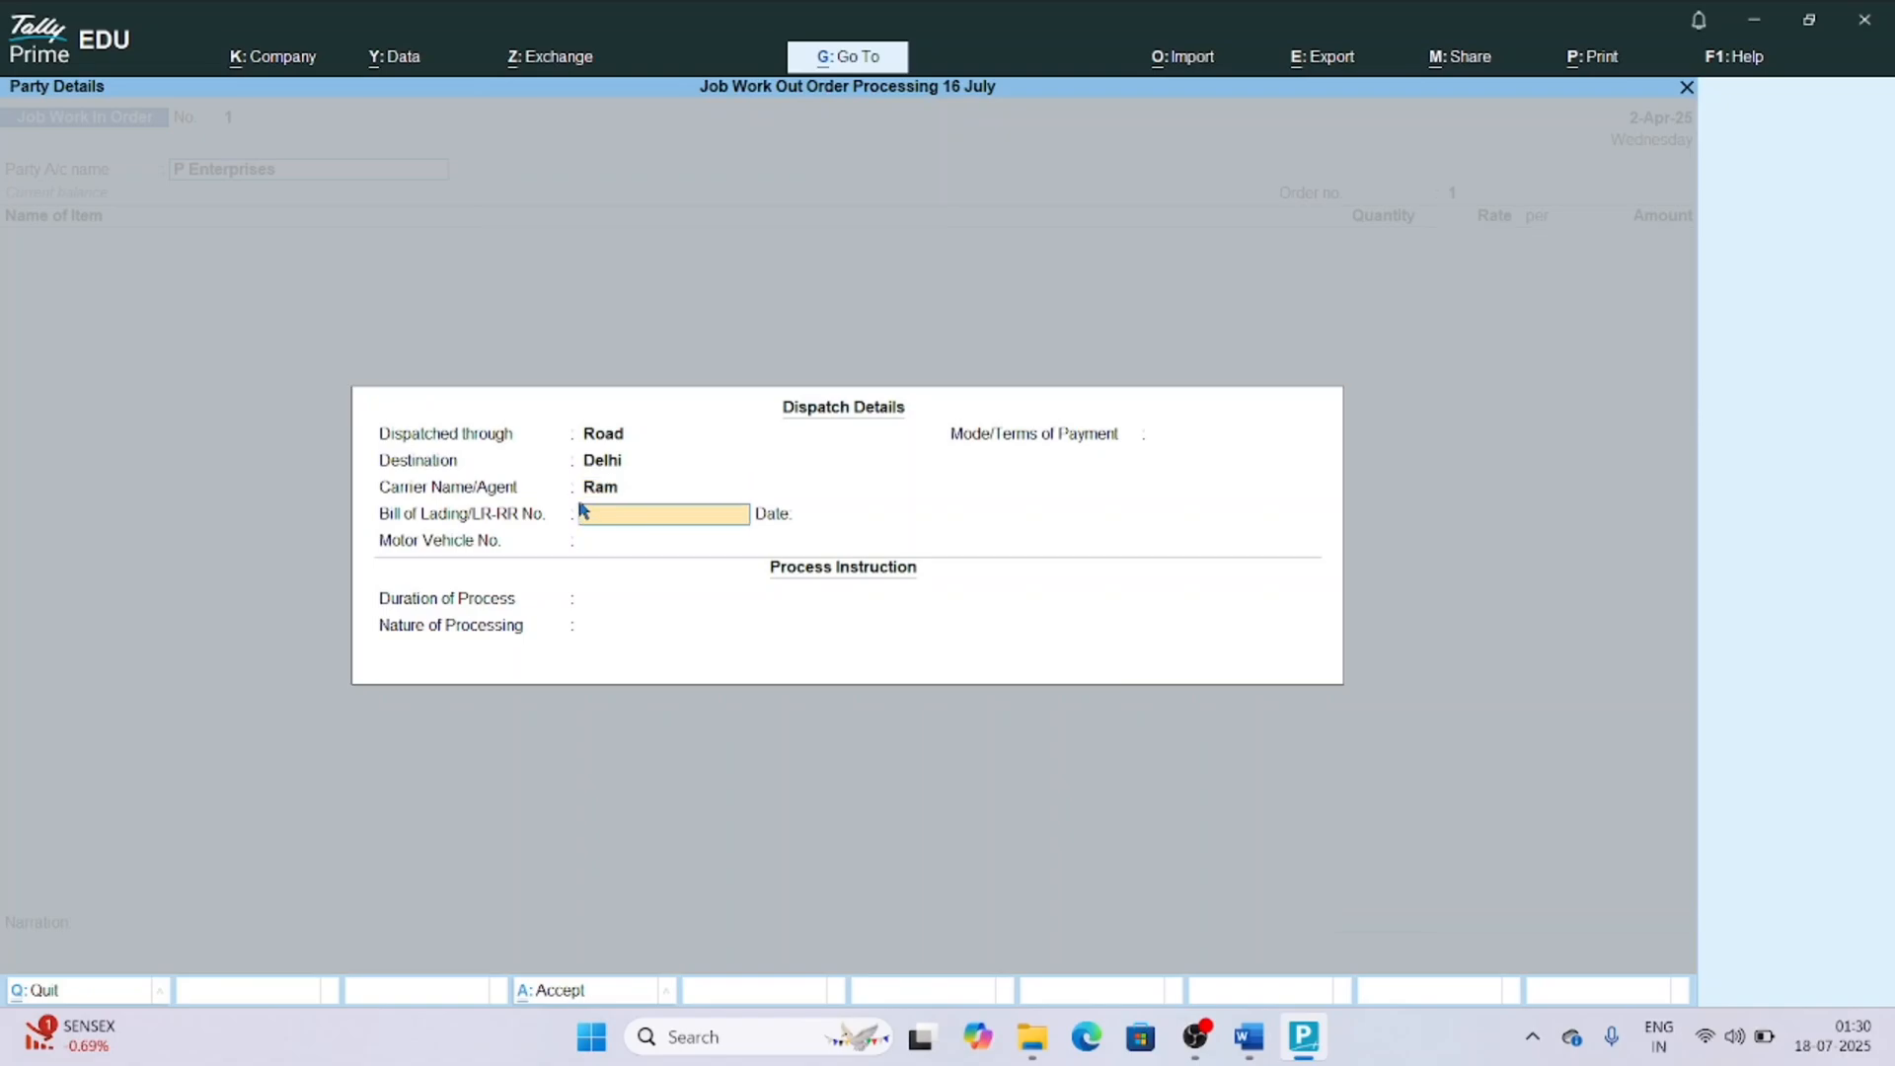
Enter bill of lading number 154/21 dated 1-May-25 and motor vehicle number Aj41.
type("154/21")
key("Return")
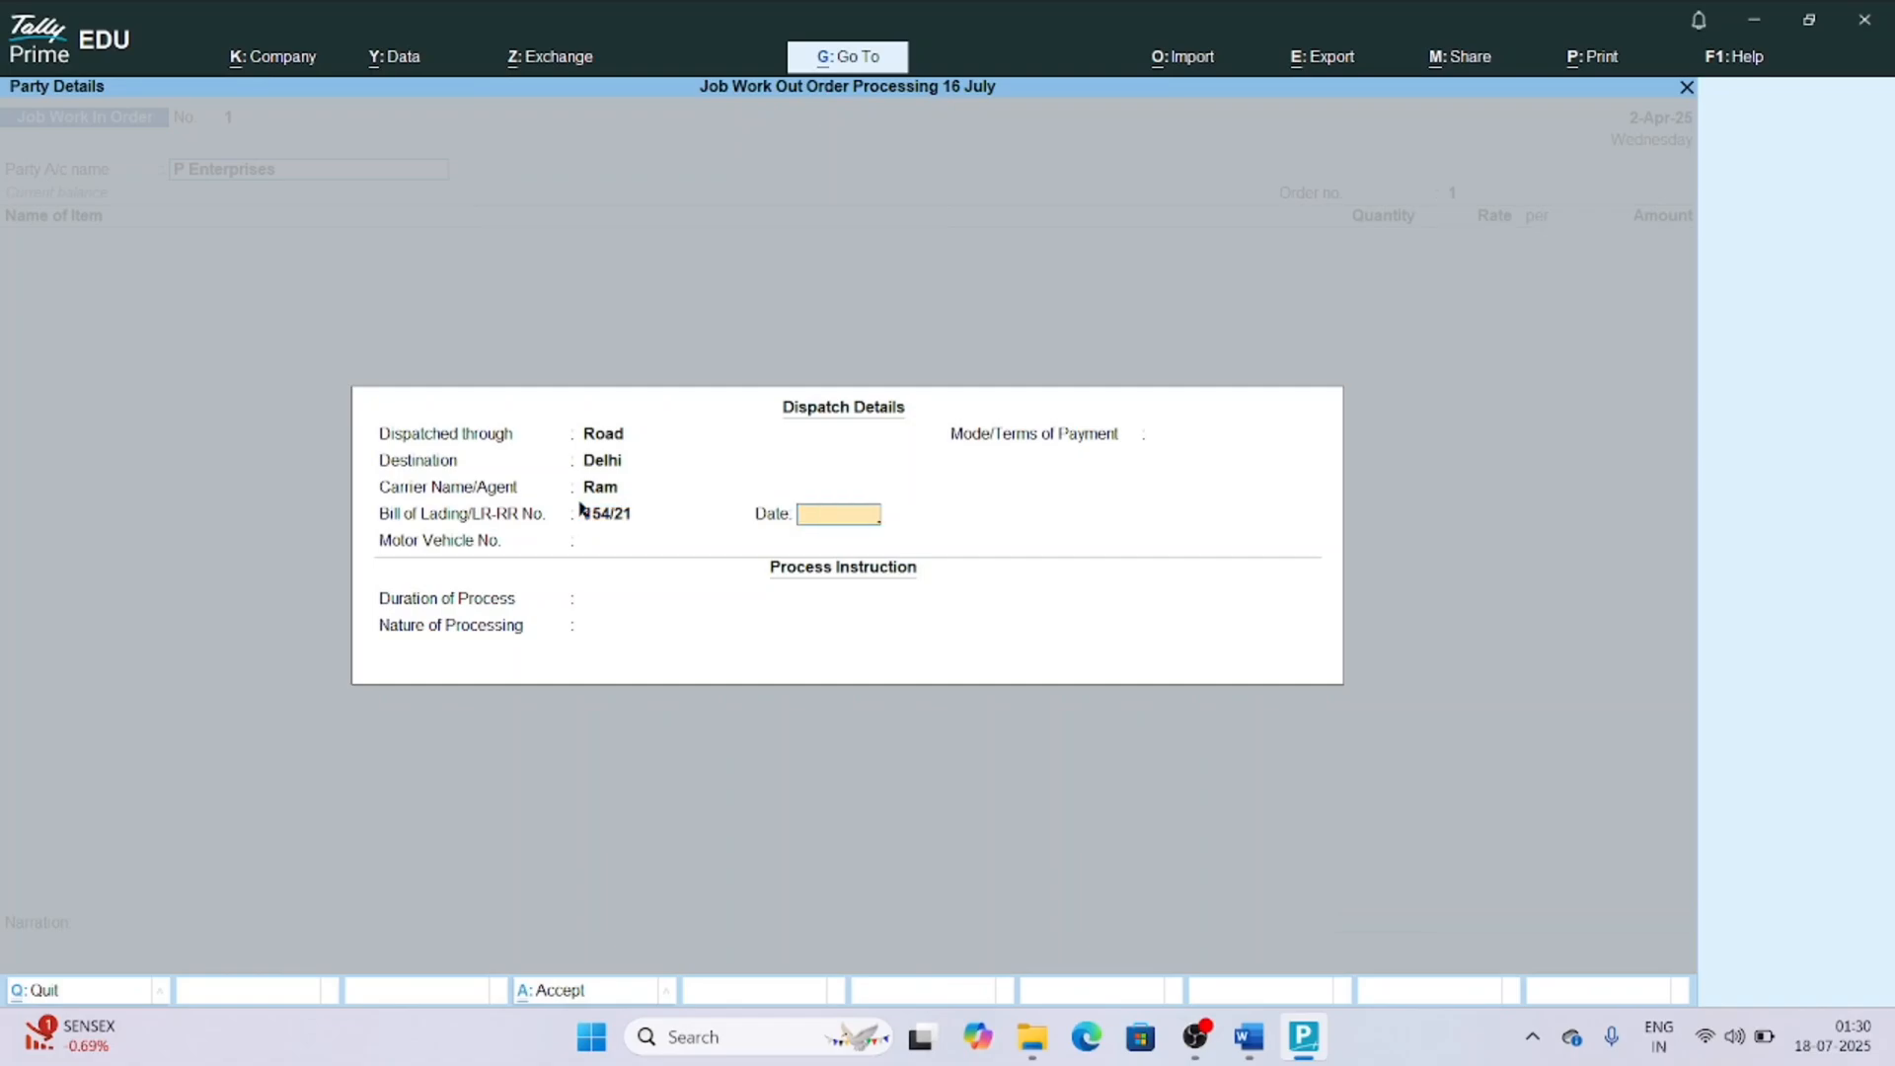
type("1-5")
key("Return")
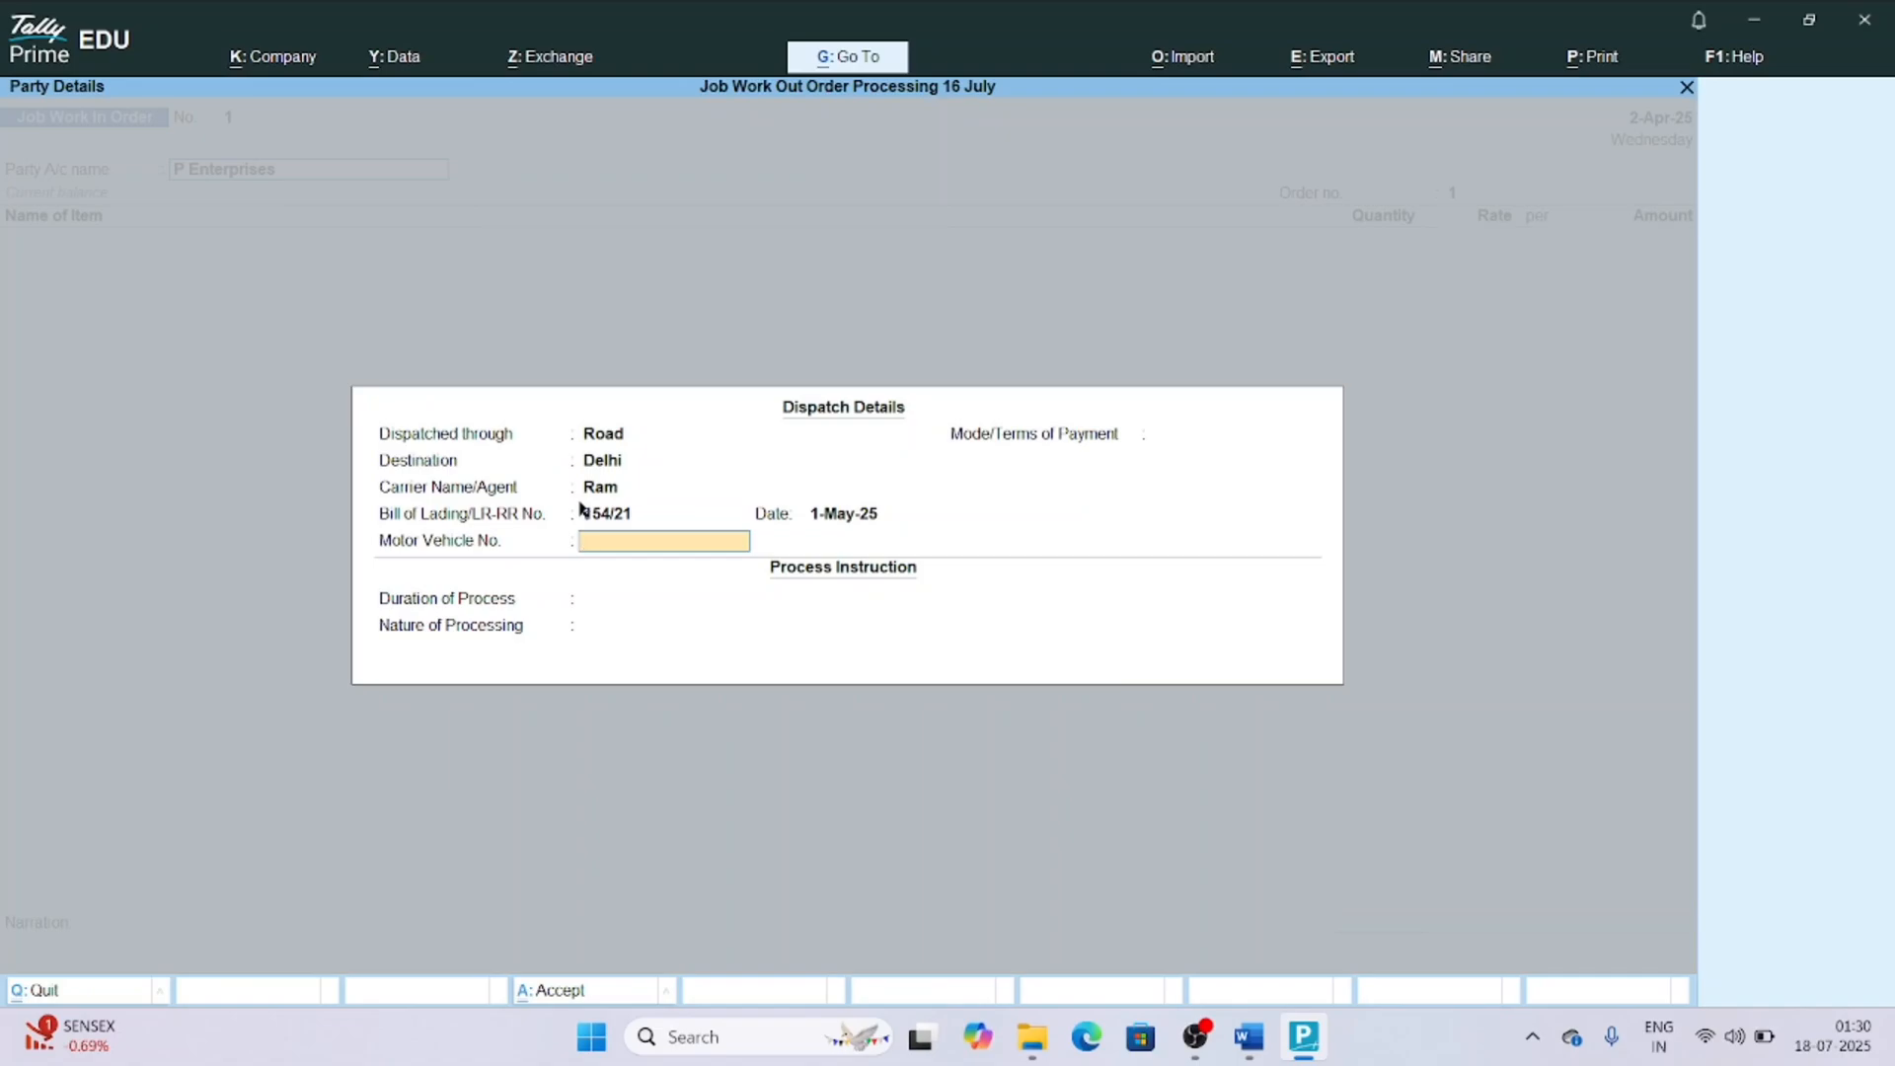
type("Aj41")
key("Return")
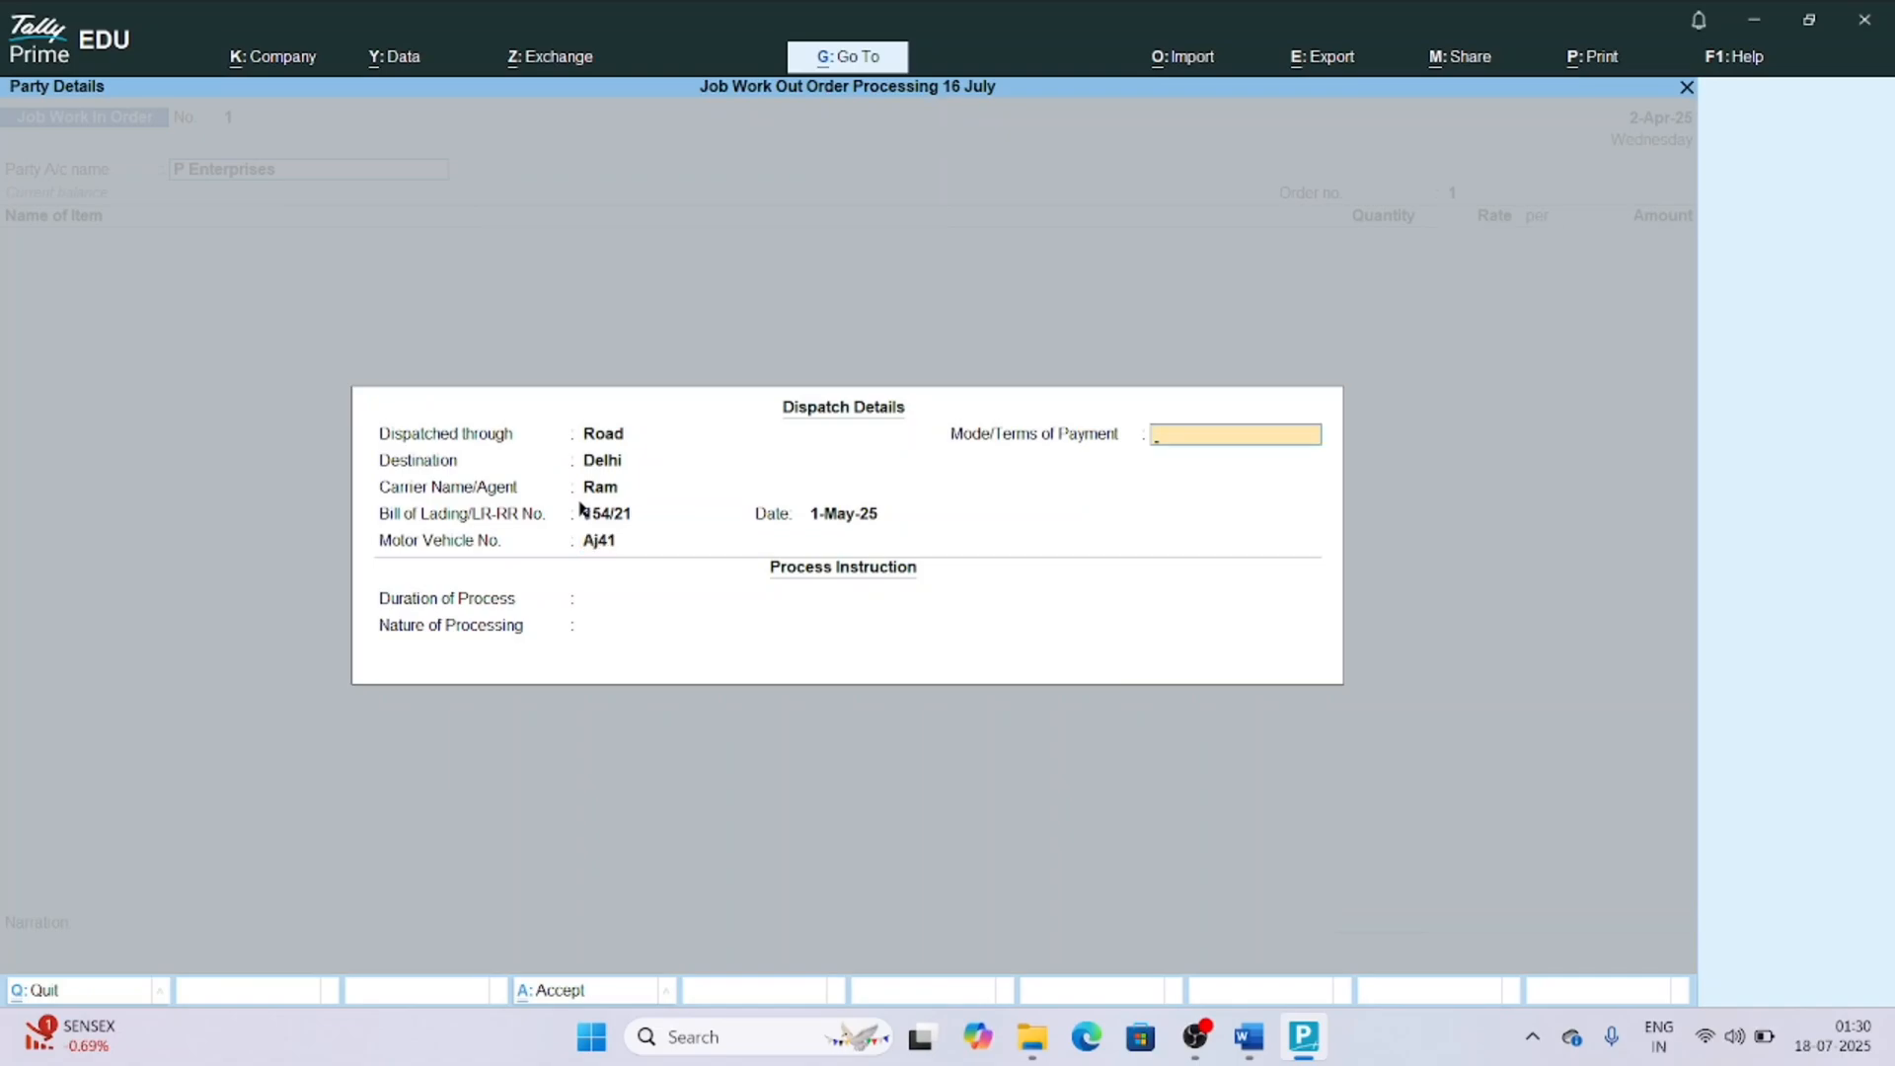
Set the payment mode to Cheque and the duration of process to 5 Days.
type("Cheque")
key("Return")
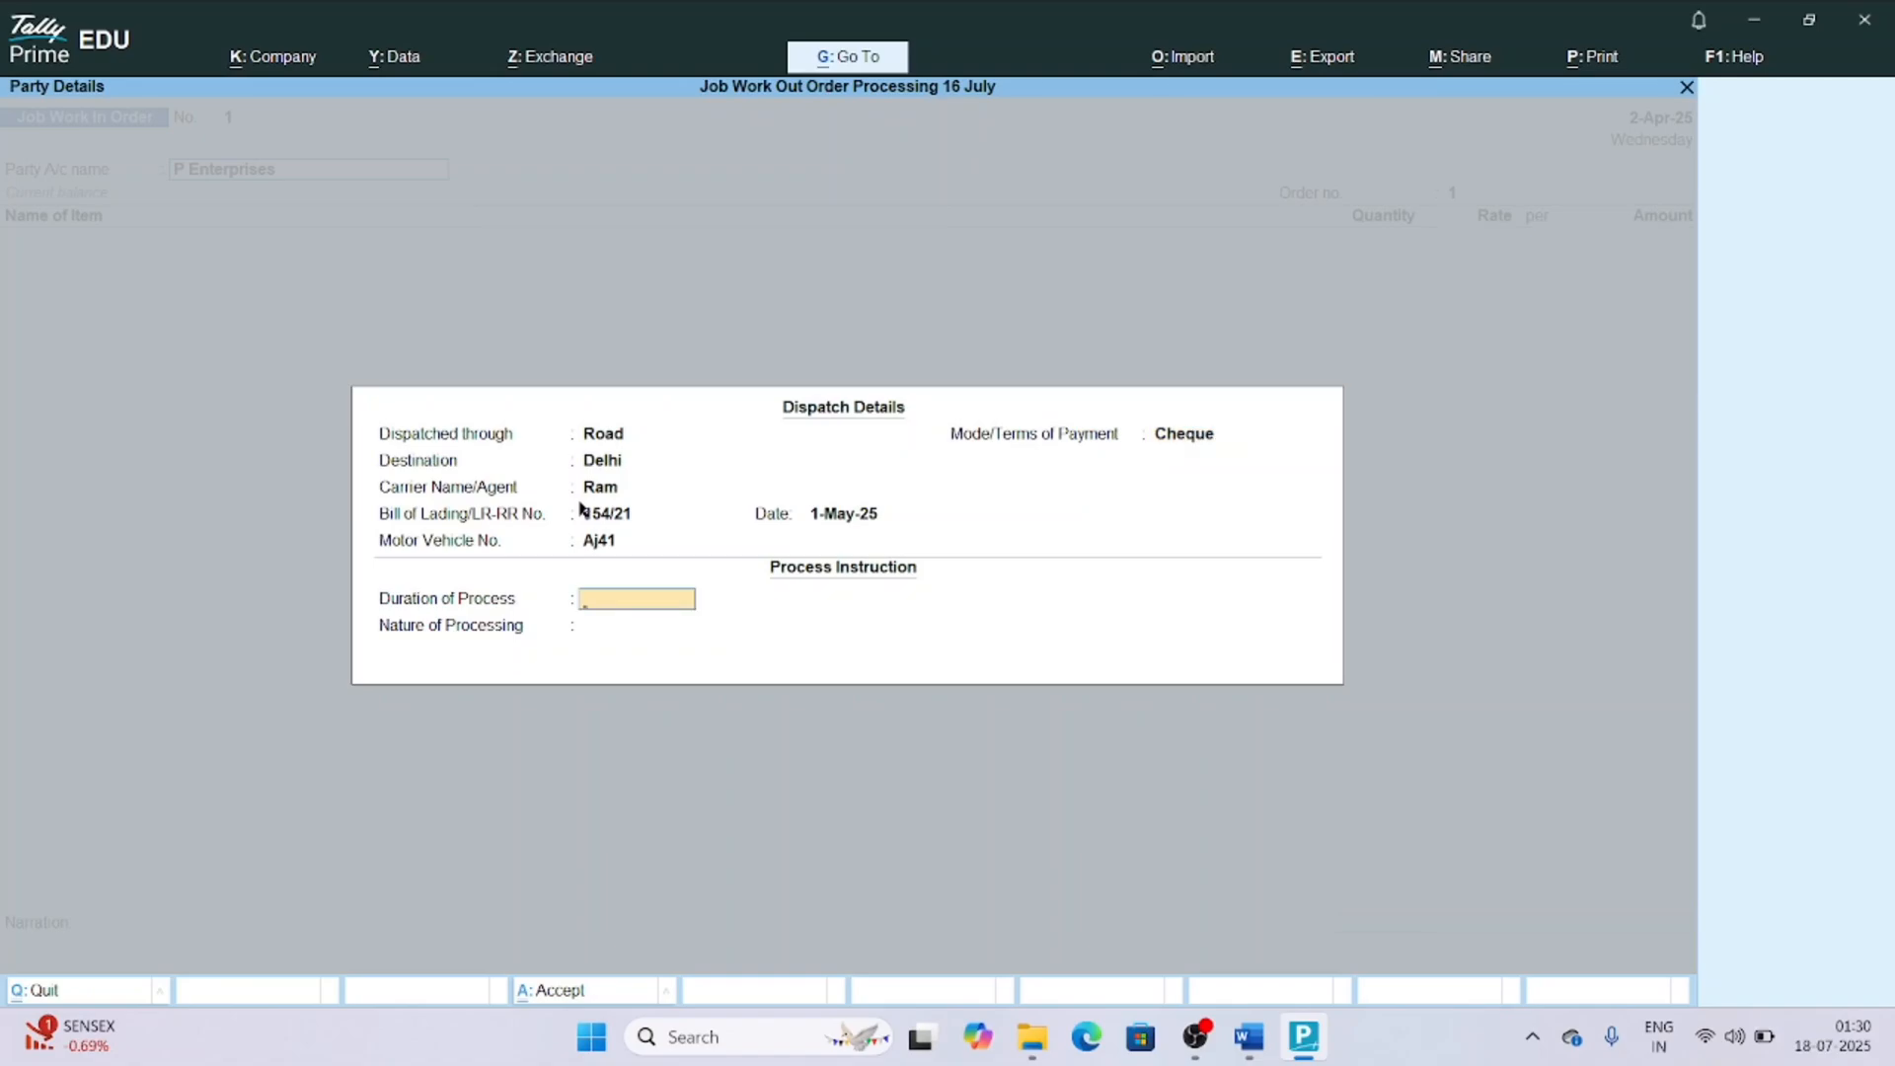
type("5 days")
key("Return")
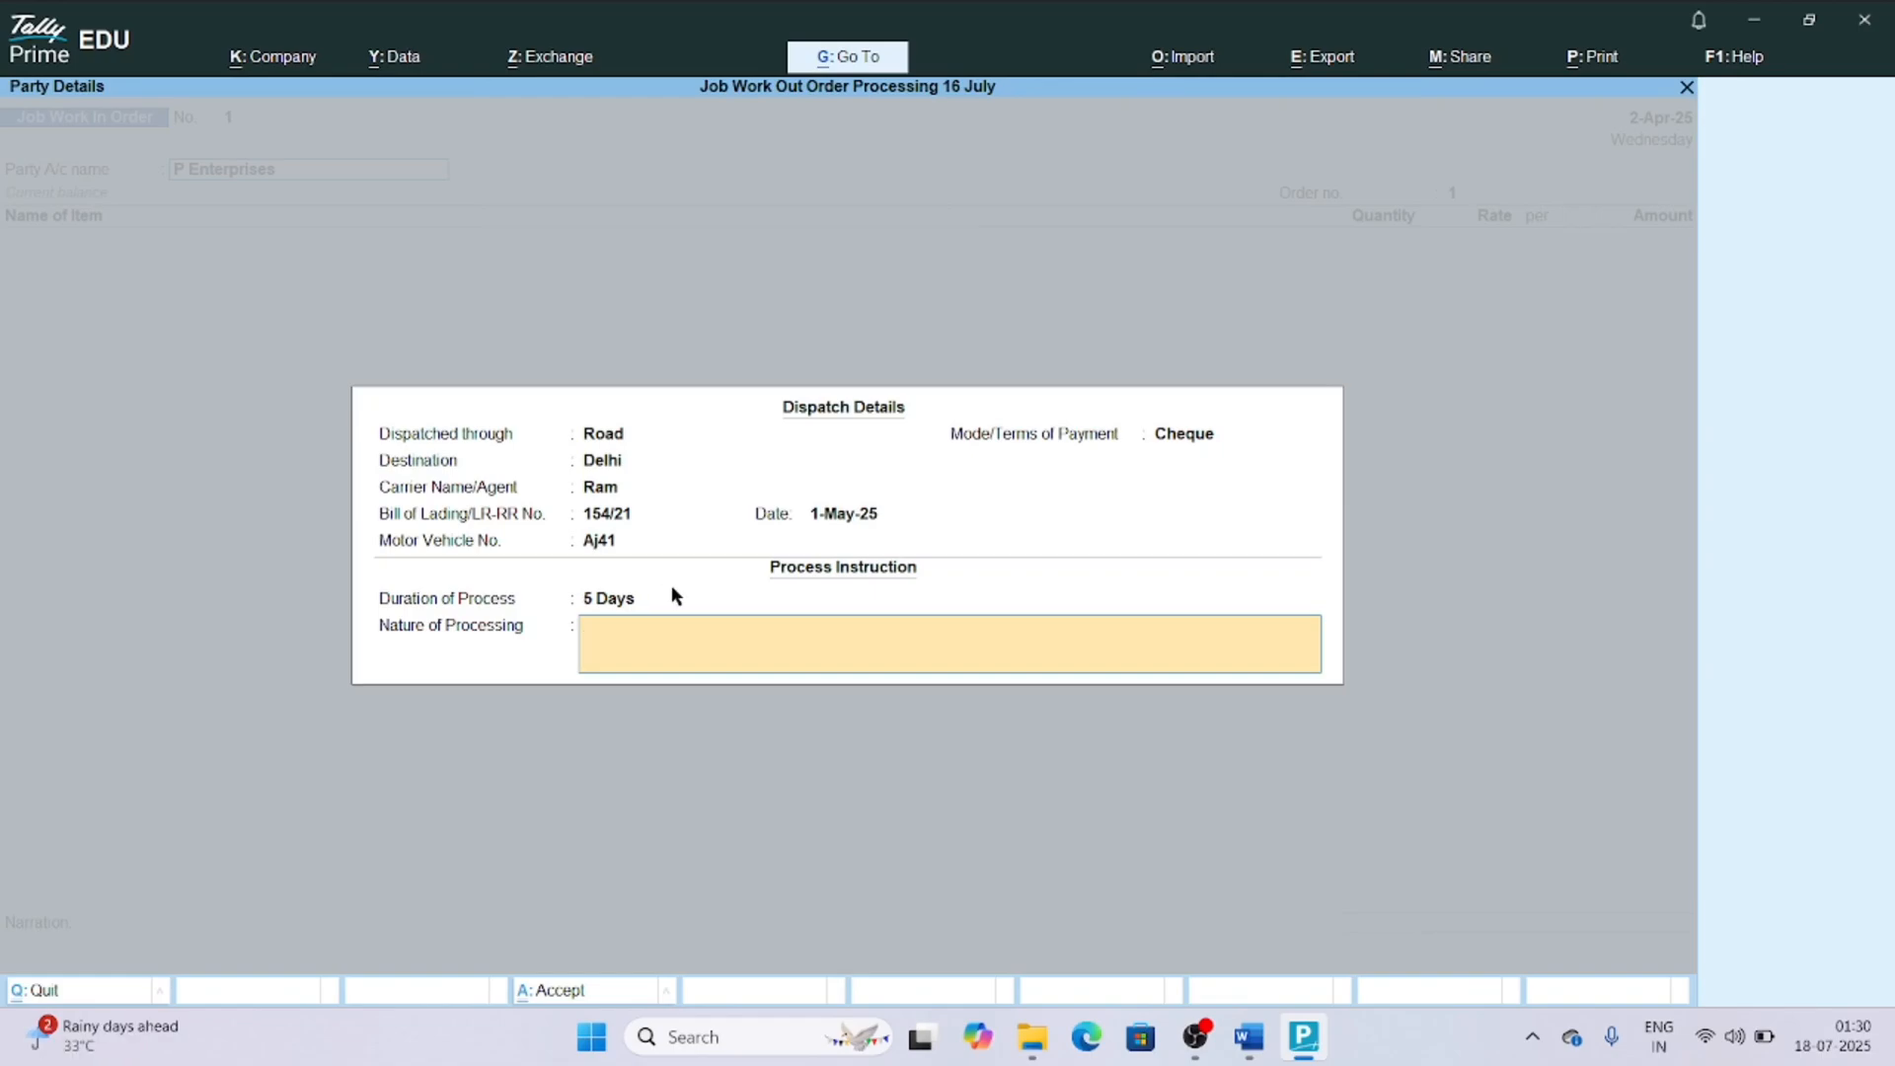
Describe the nature of processing as "manufacturing of 25 nos of electric air circulation fan" and accept the dispatch details.
type("ma")
type("nufacturing of")
type(" 25 nos o")
type("f a")
type("ir")
type("elec")
type("tric air circualti")
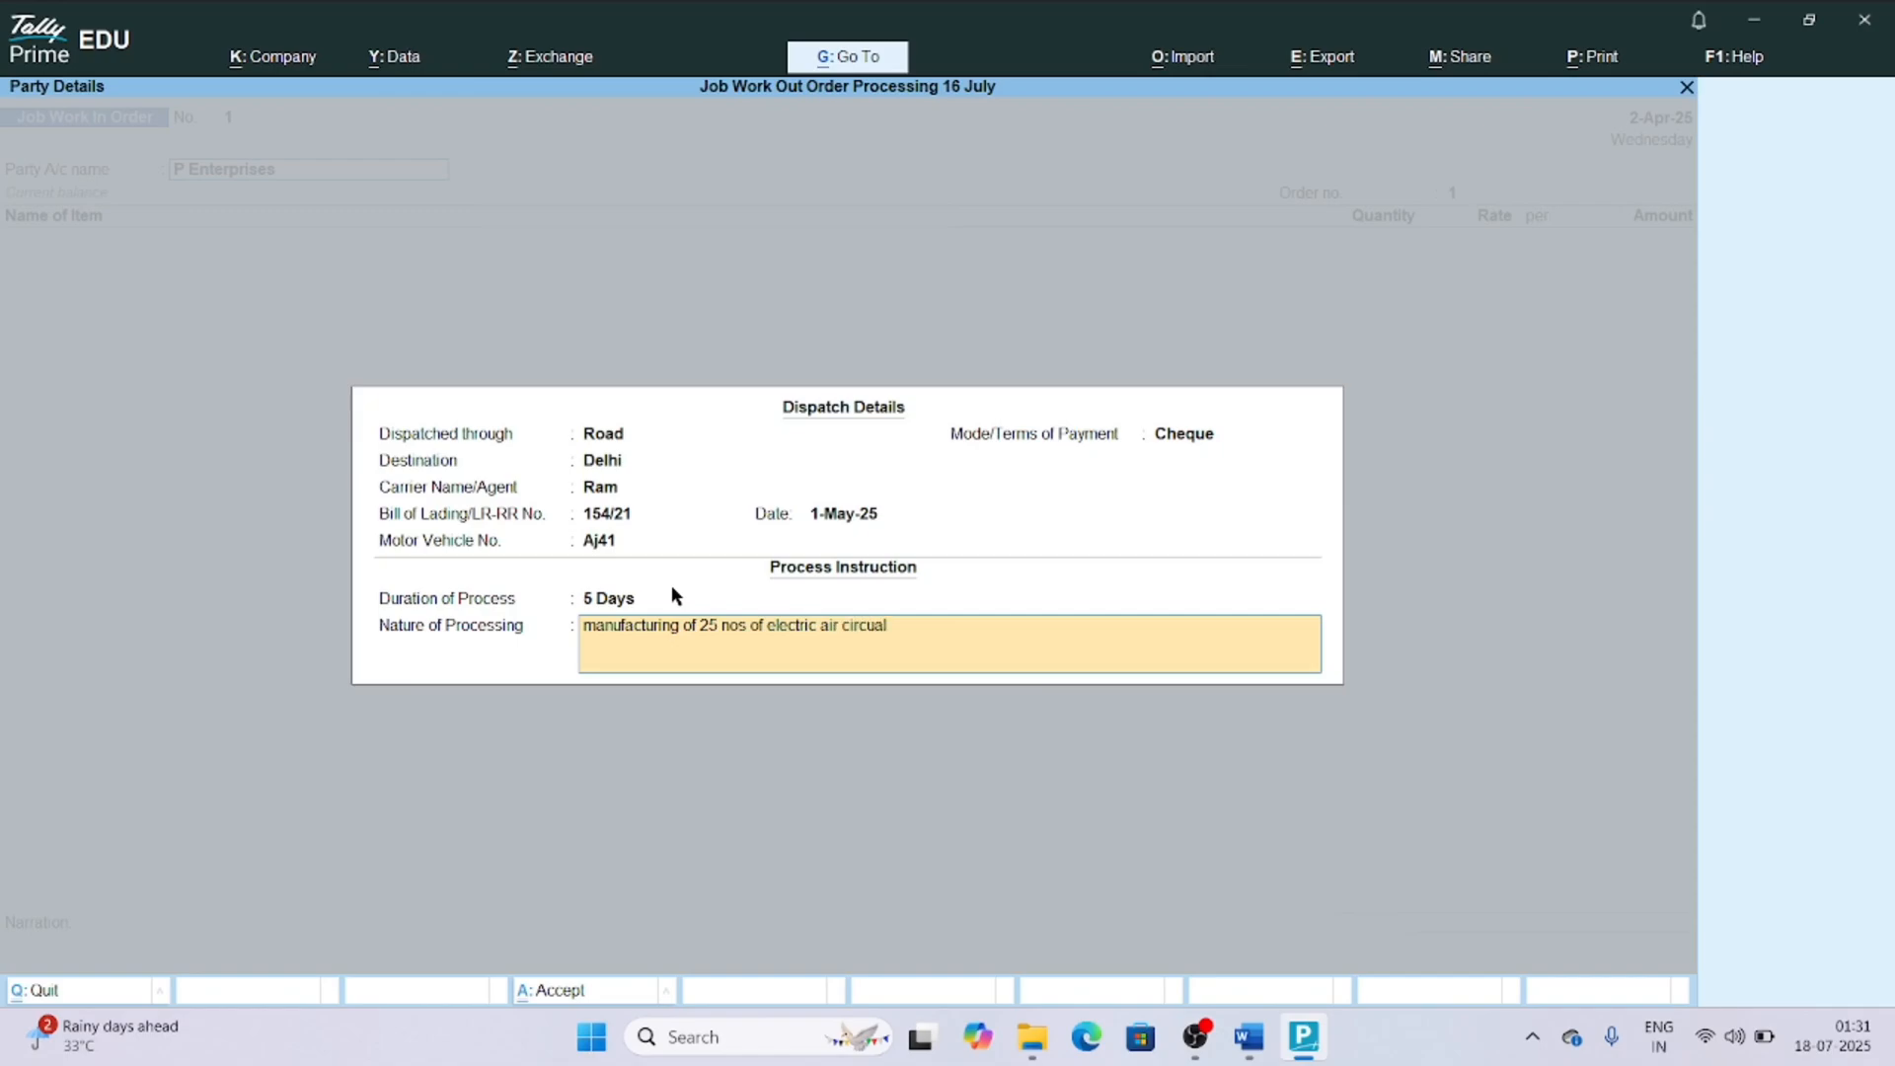
key("BackSpace")
key("BackSpace")
key("BackSpace")
type("lation fan")
key("Return")
key("Return")
key("Return")
key("Return")
key("Return")
key("Return")
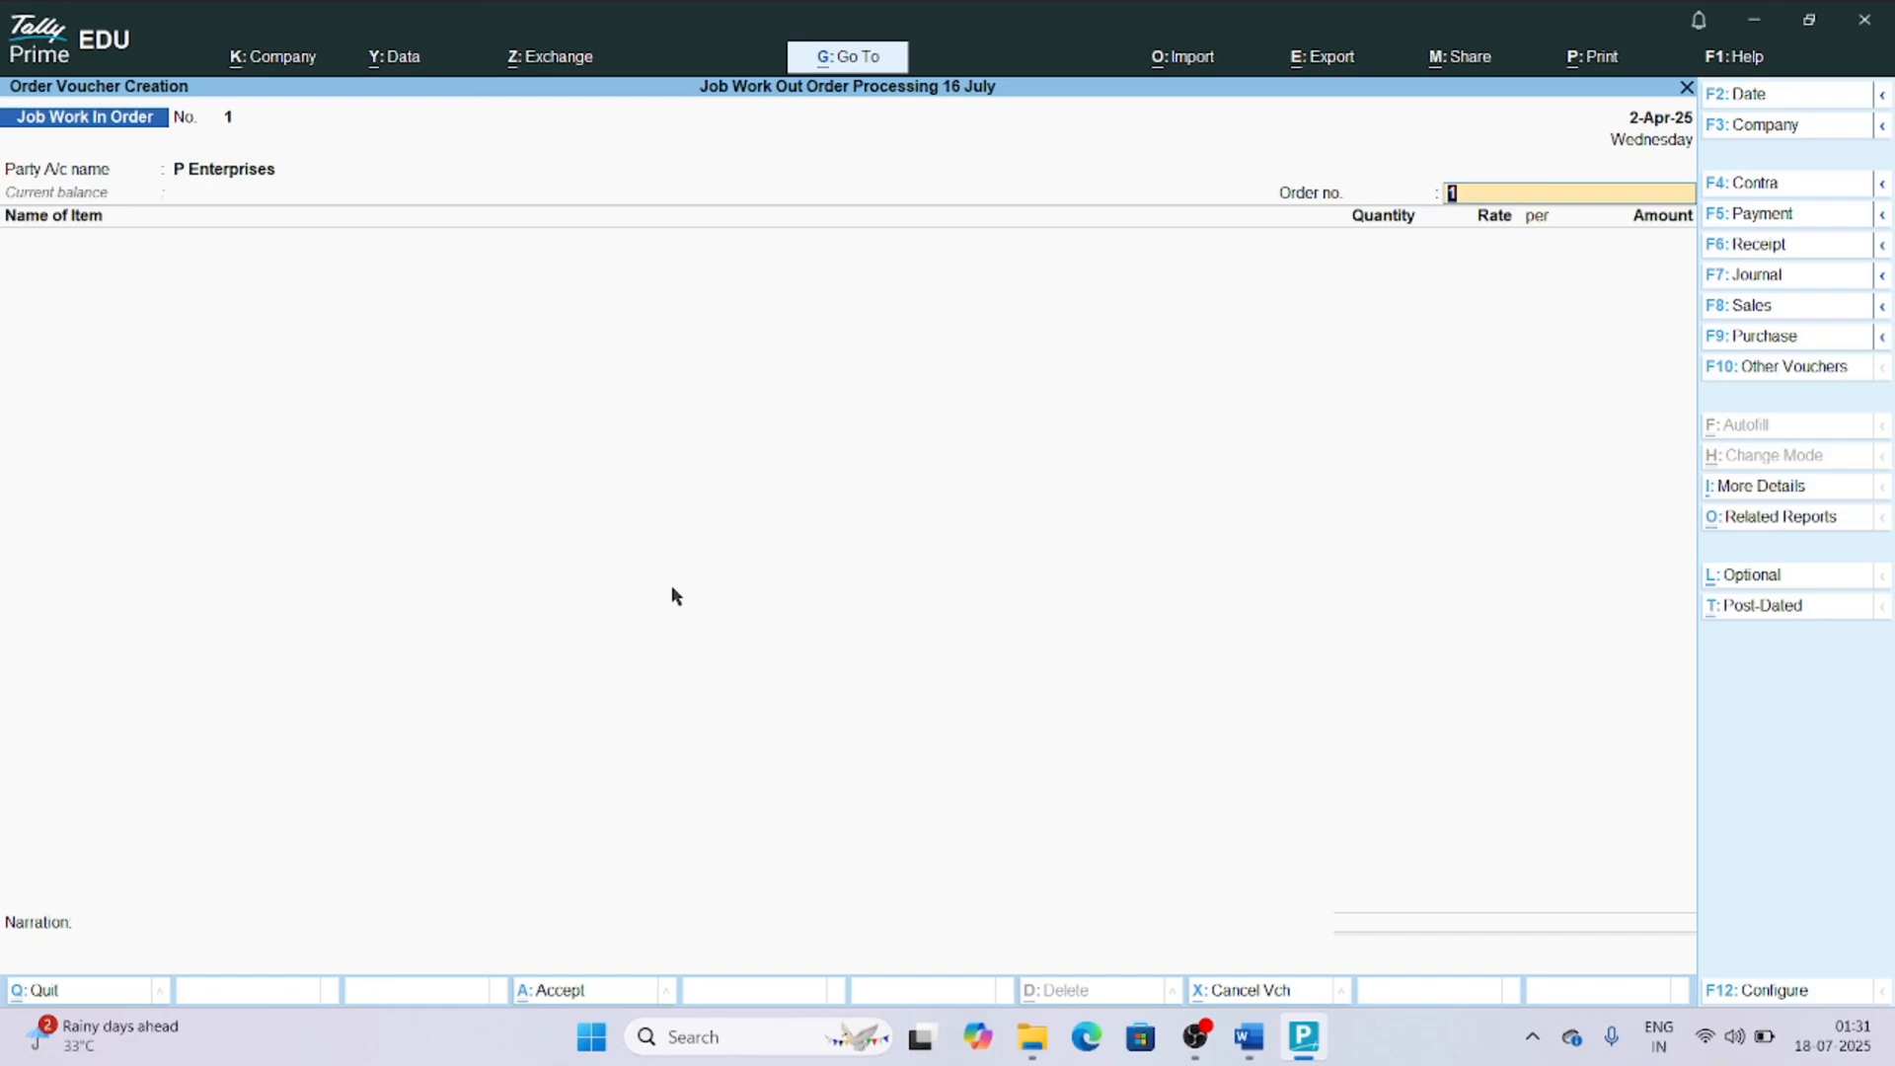
Enter the job work order number for the P Enterprises voucher.
type("JOB/PE/01")
key("Return")
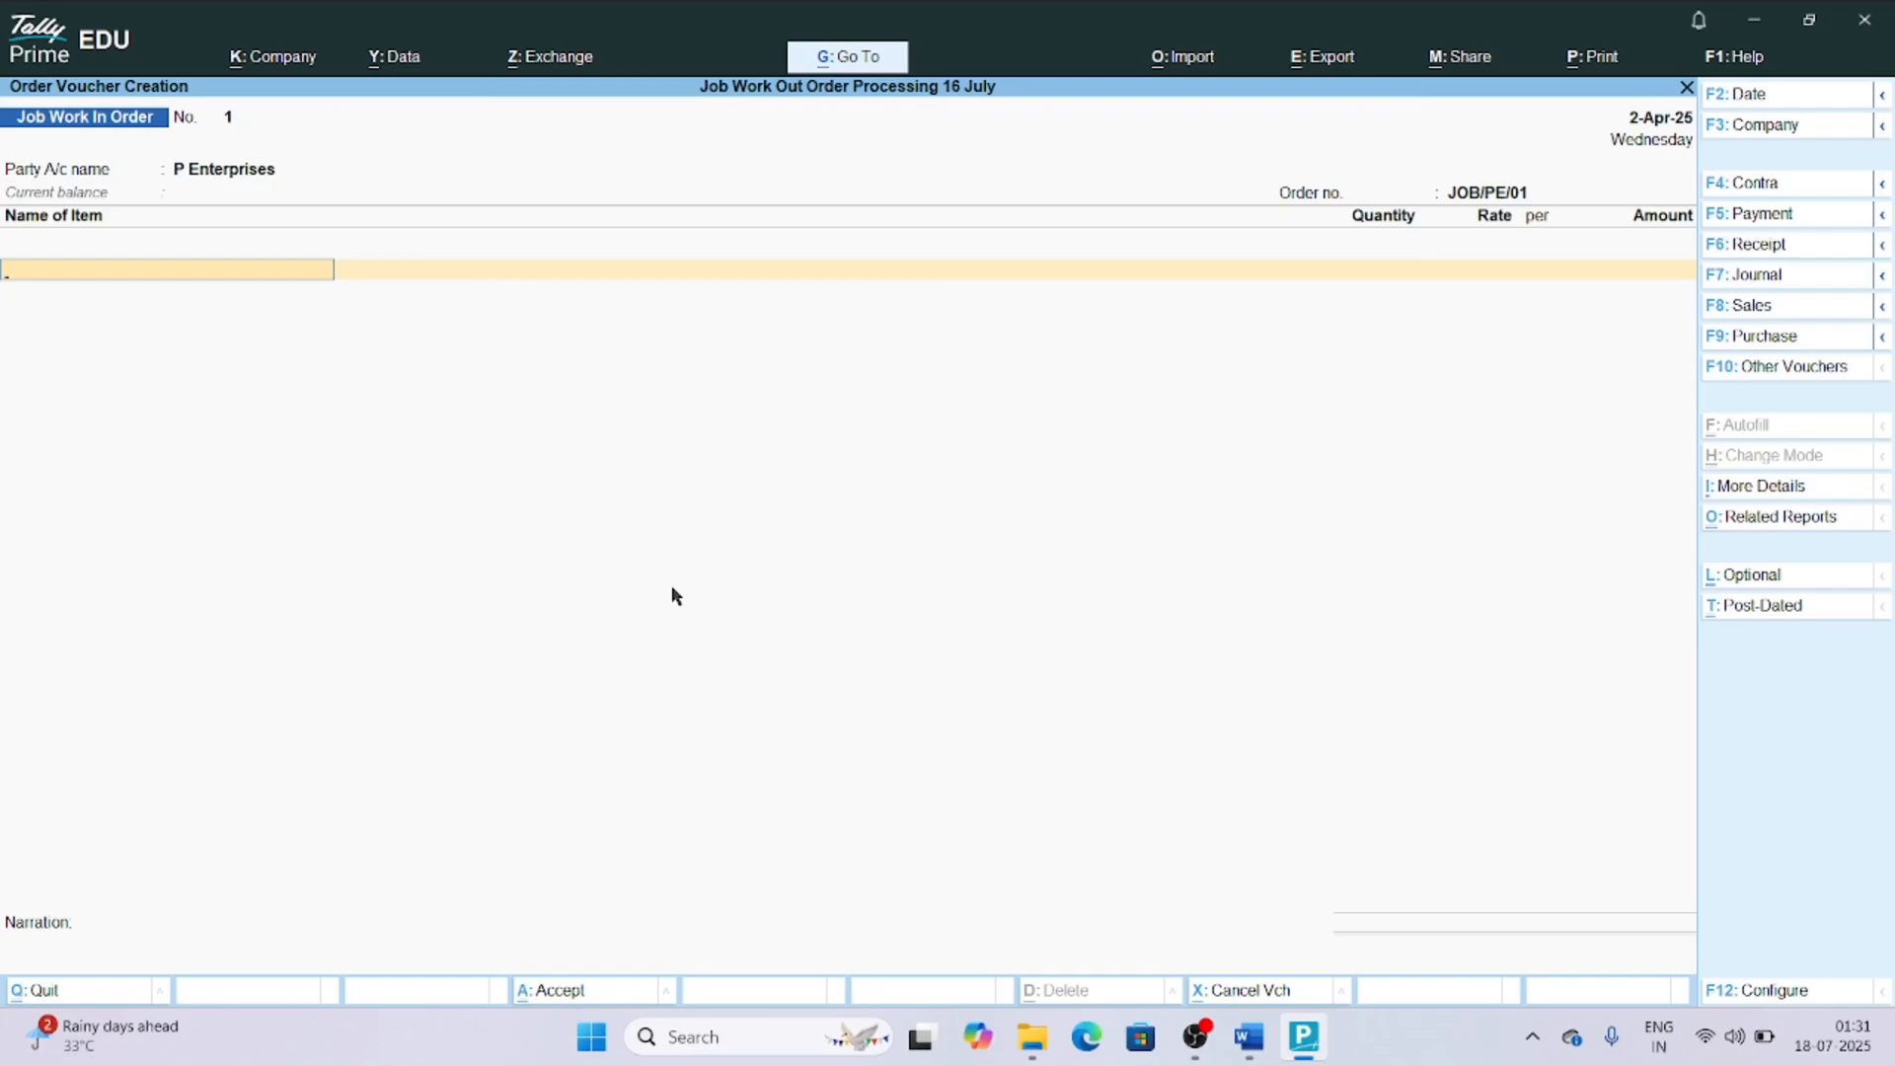
Select Electrical Air Circulation Fan as the voucher item, and back out of its item allocation without entering a due date.
type("Ele")
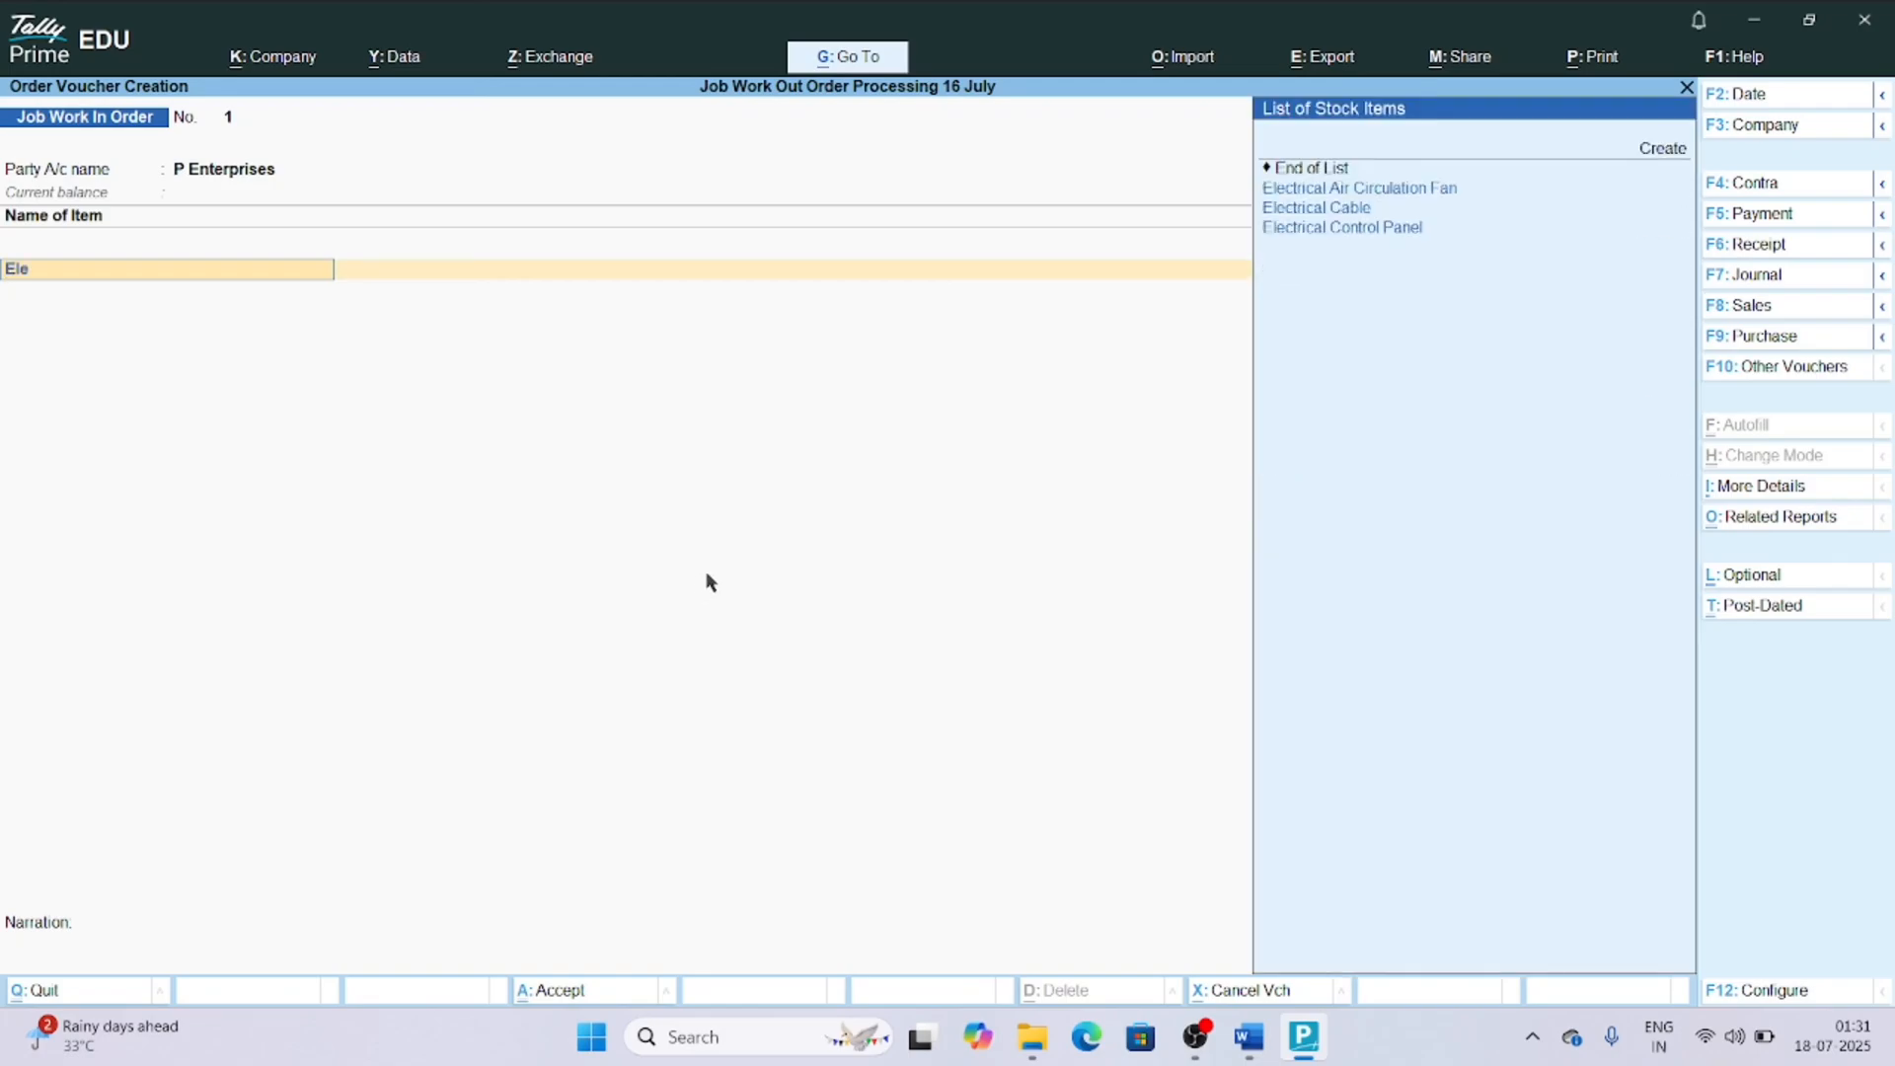
key("Down")
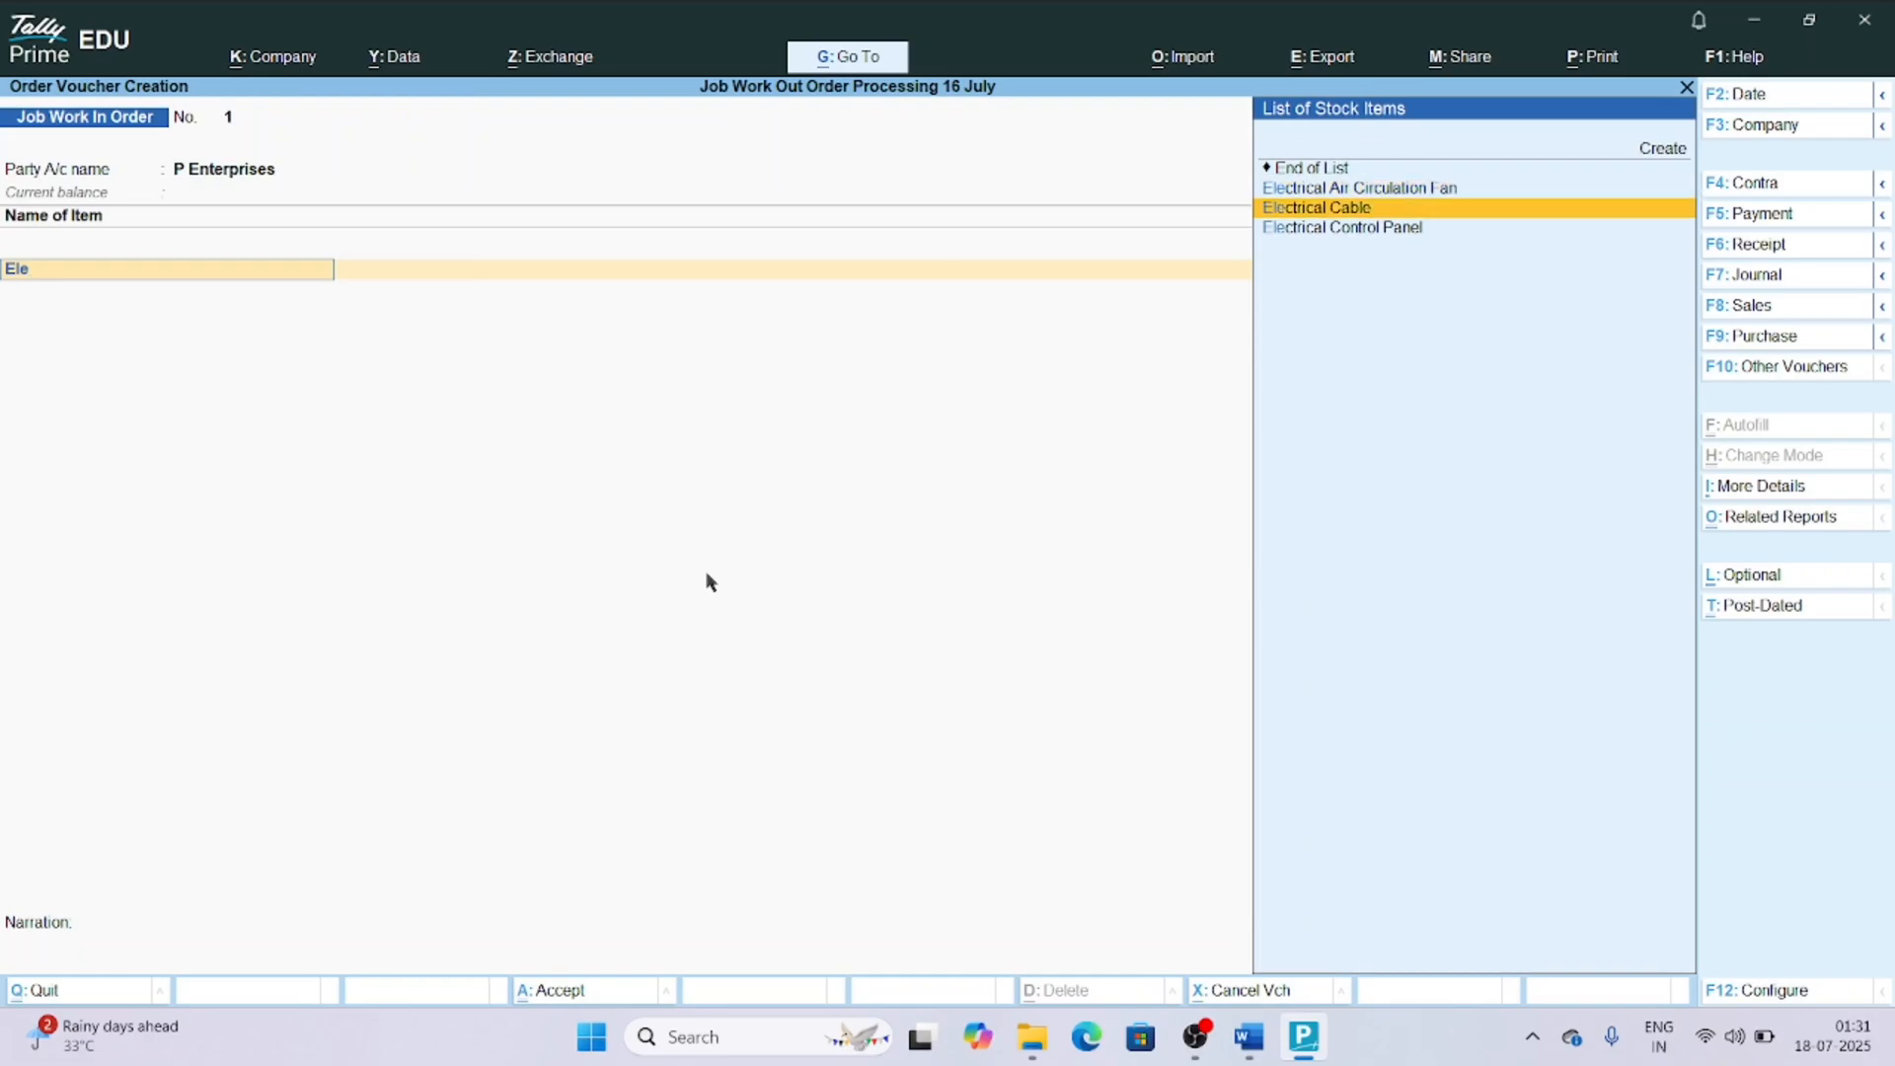
key("Up")
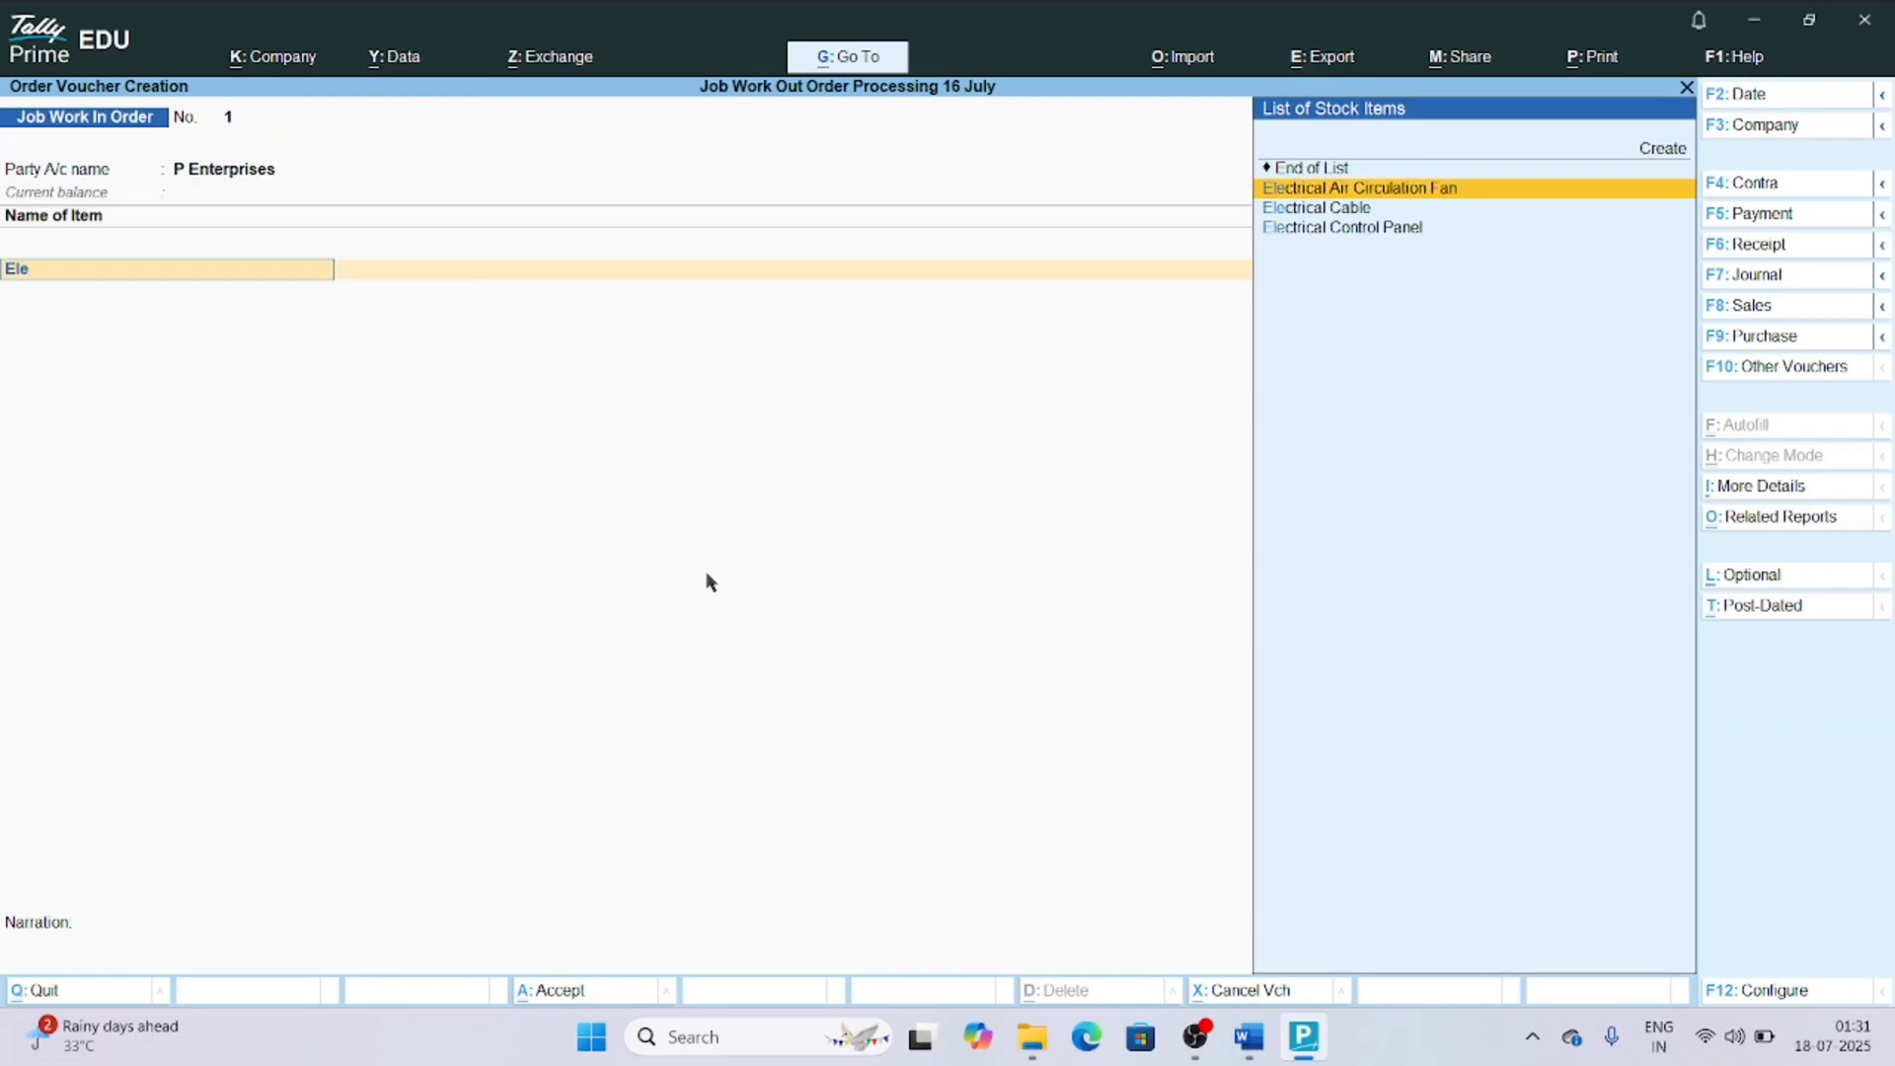
key("Return")
key("Return")
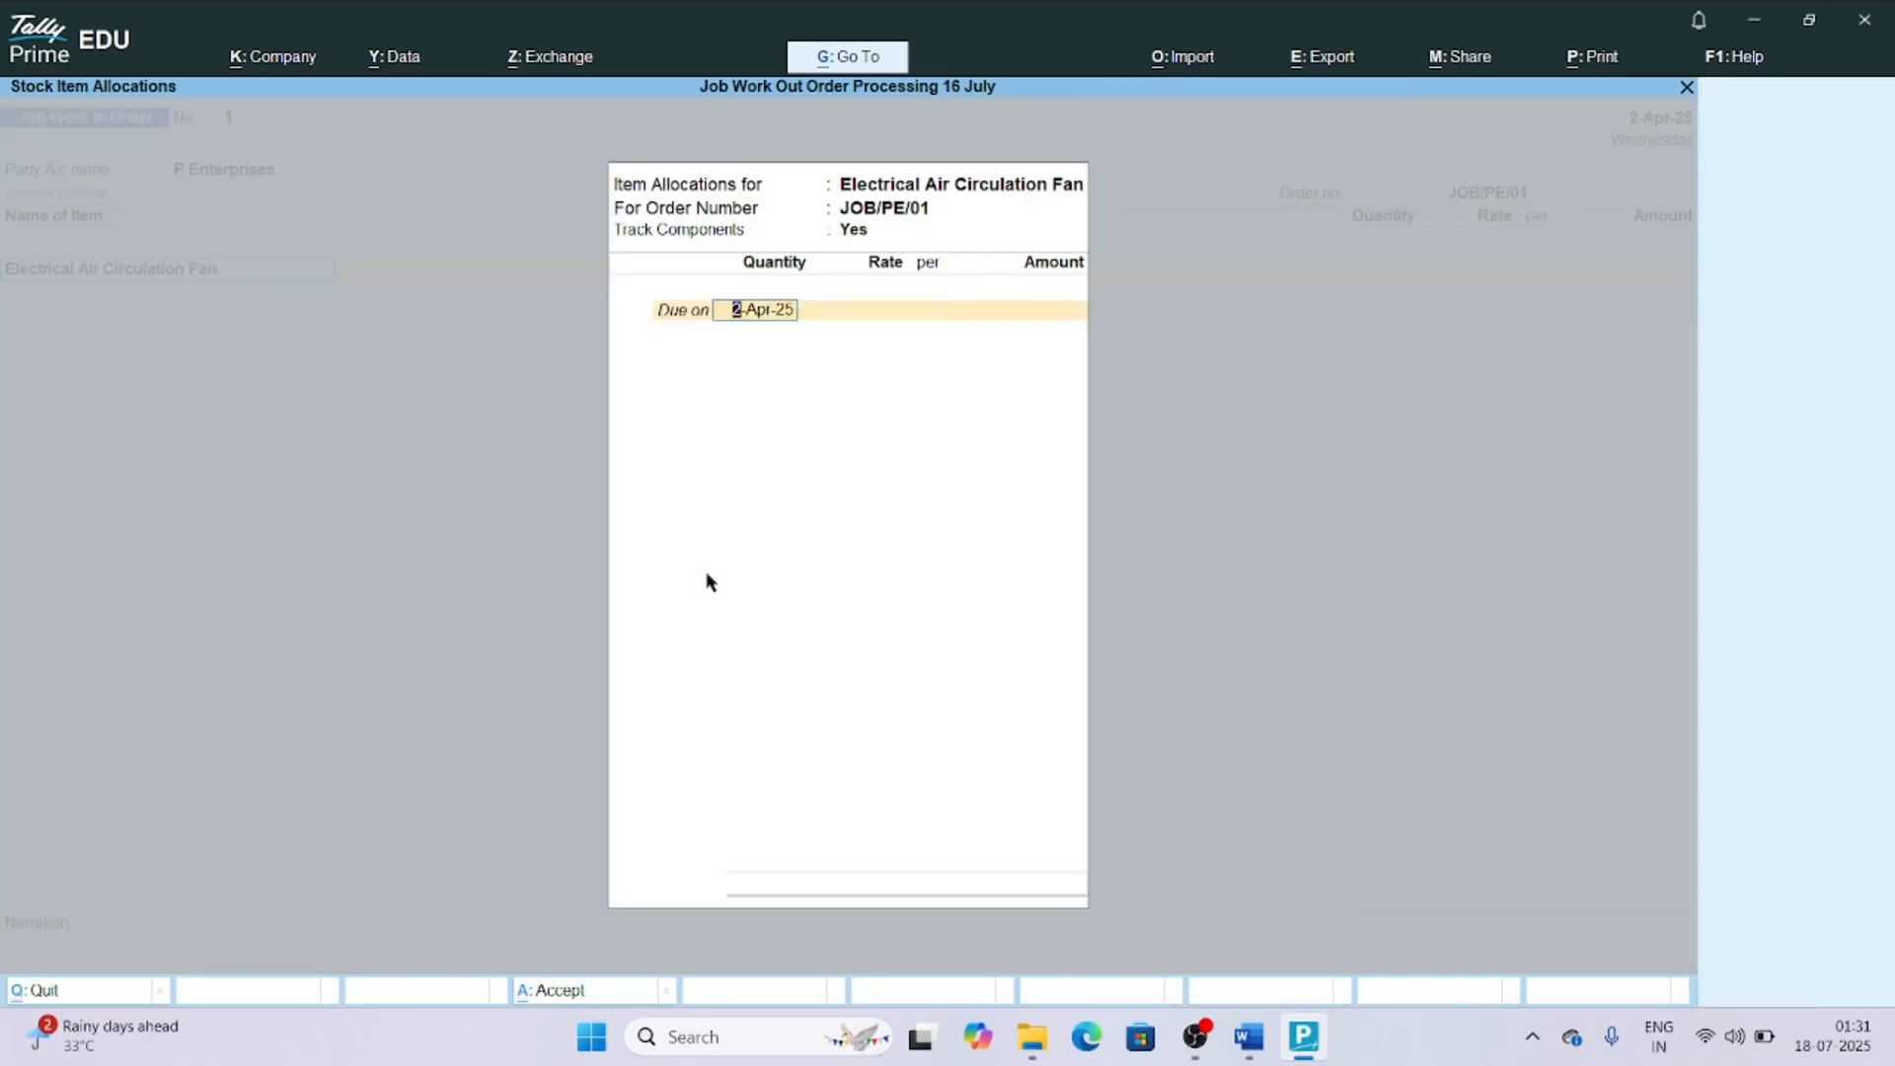
key("BackSpace")
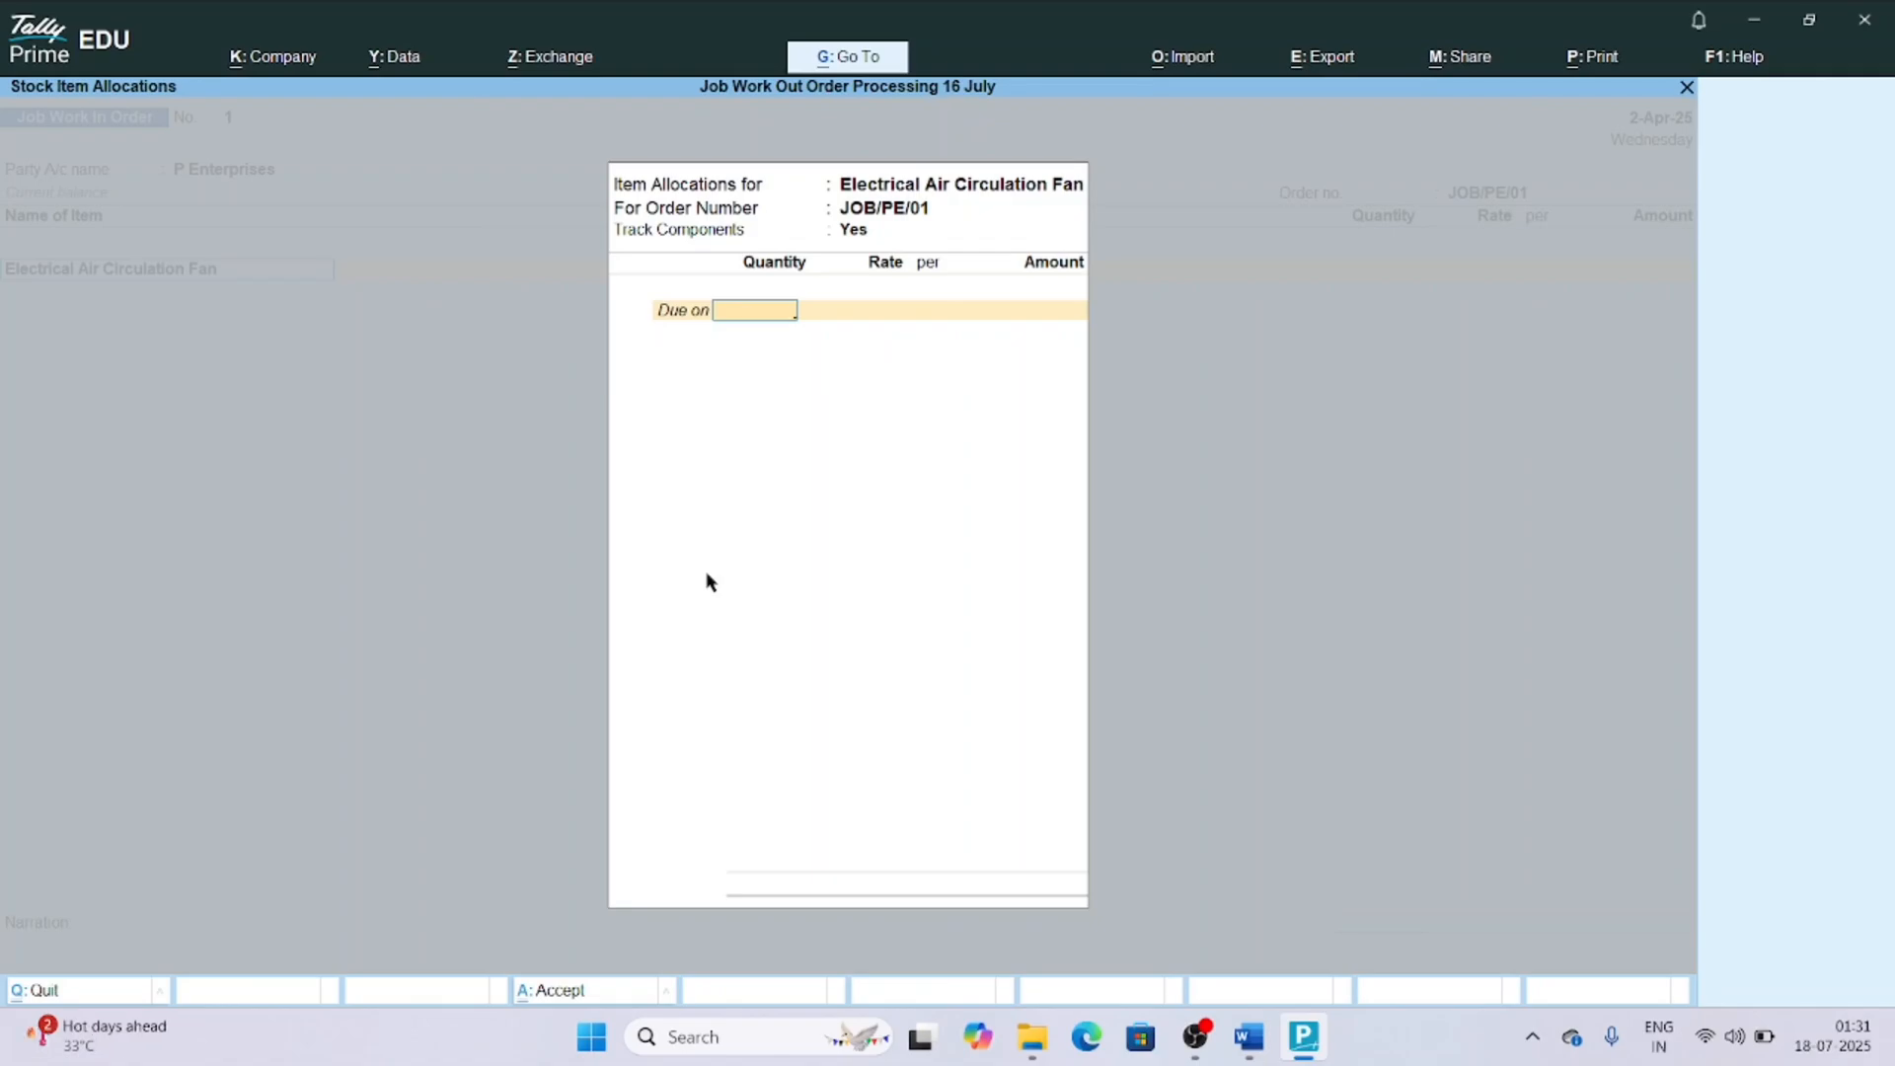
key("Escape")
Change the voucher date to 1-May-25.
key("F2")
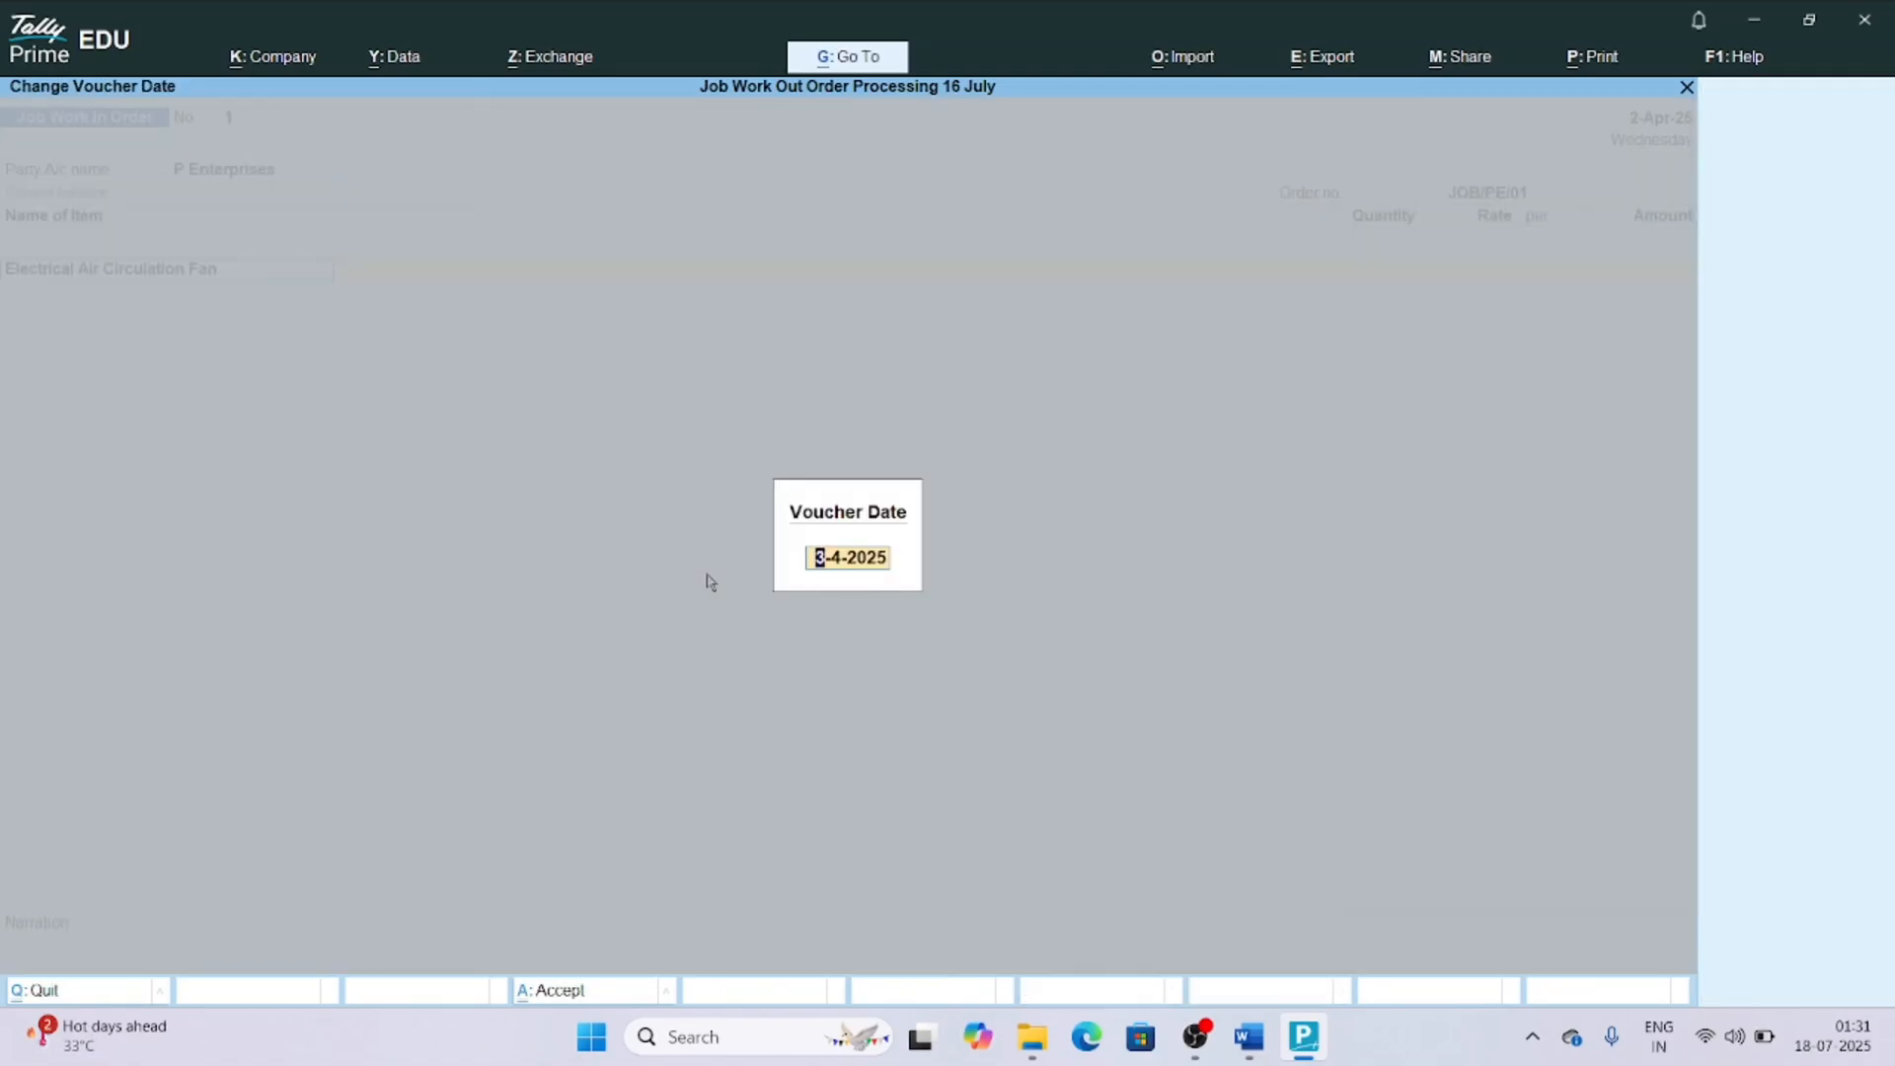
type("1-")
type("6")
key("Return")
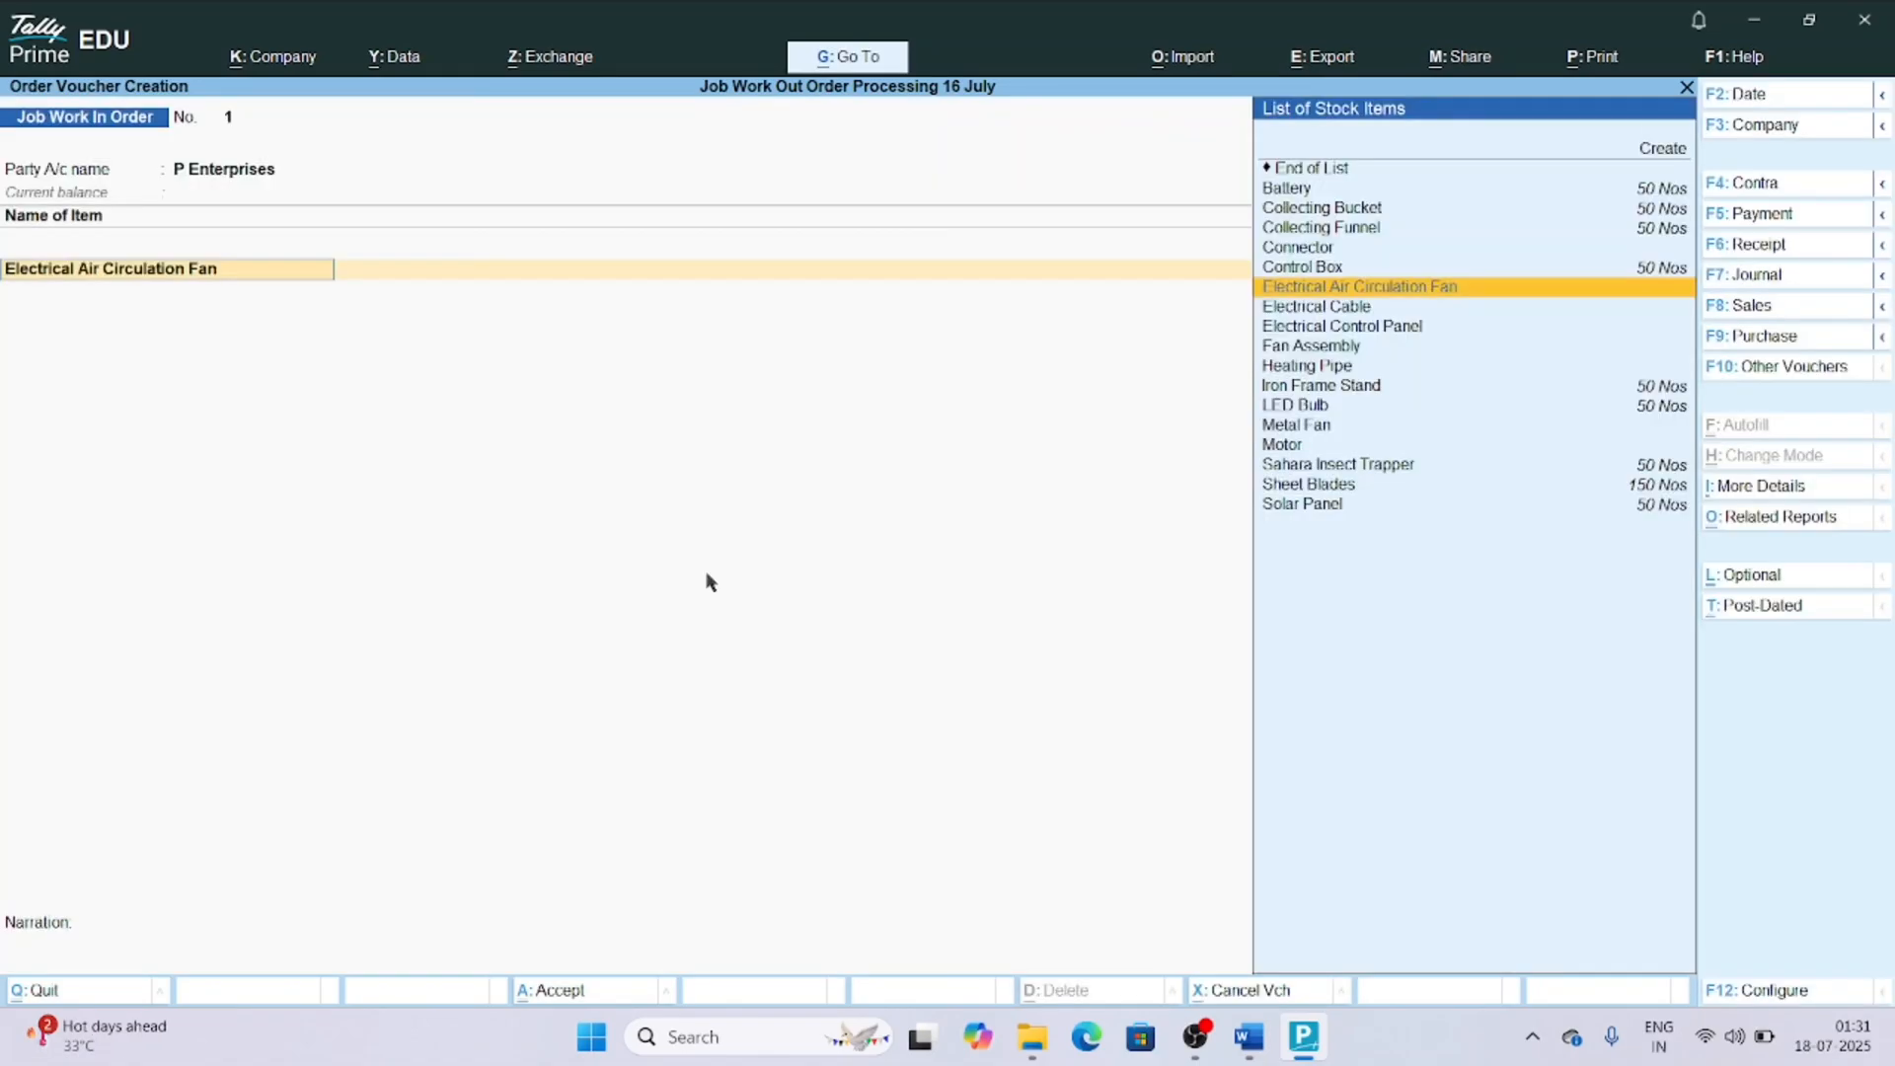
Allocate 25 Nos of the Electrical Air Circulation Fan due on 1-May-25, filling its components from the Air Circulation Fan BoM.
key("Return")
key("Return")
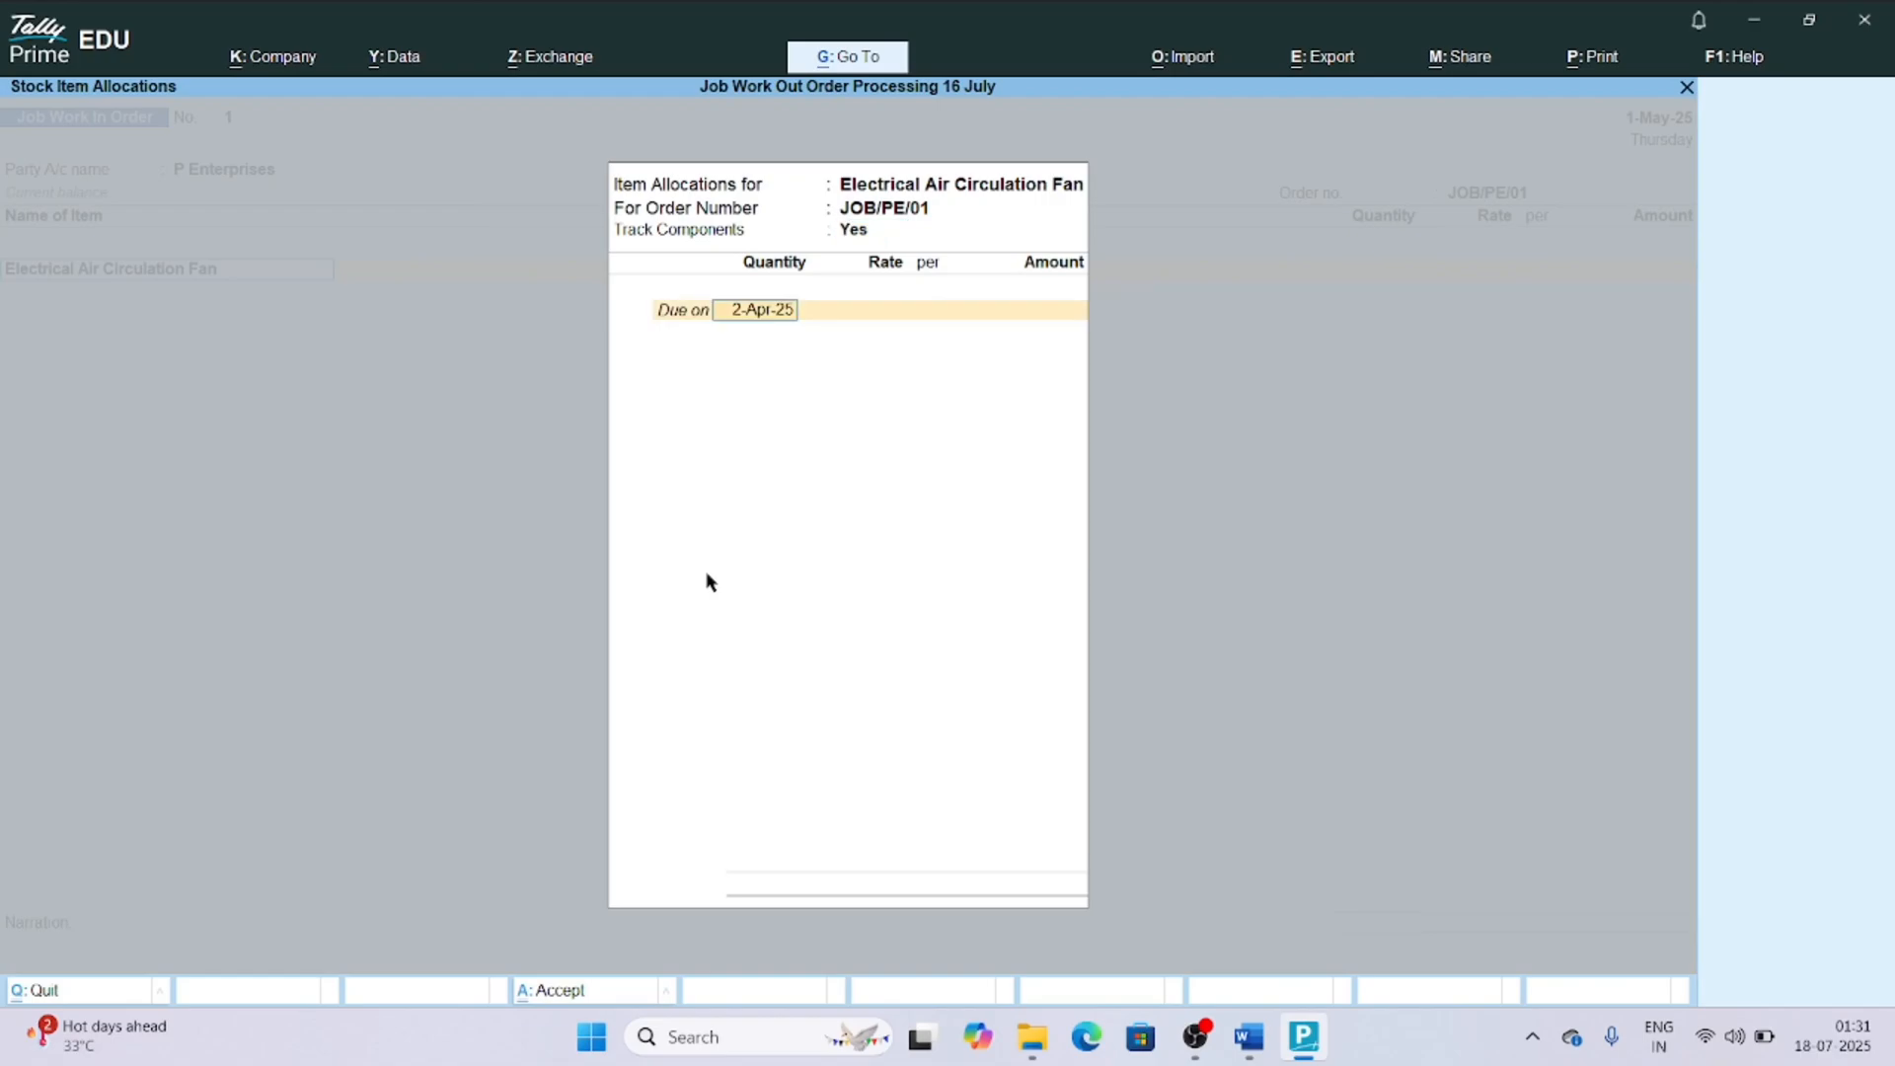
type("1-5")
key("Return")
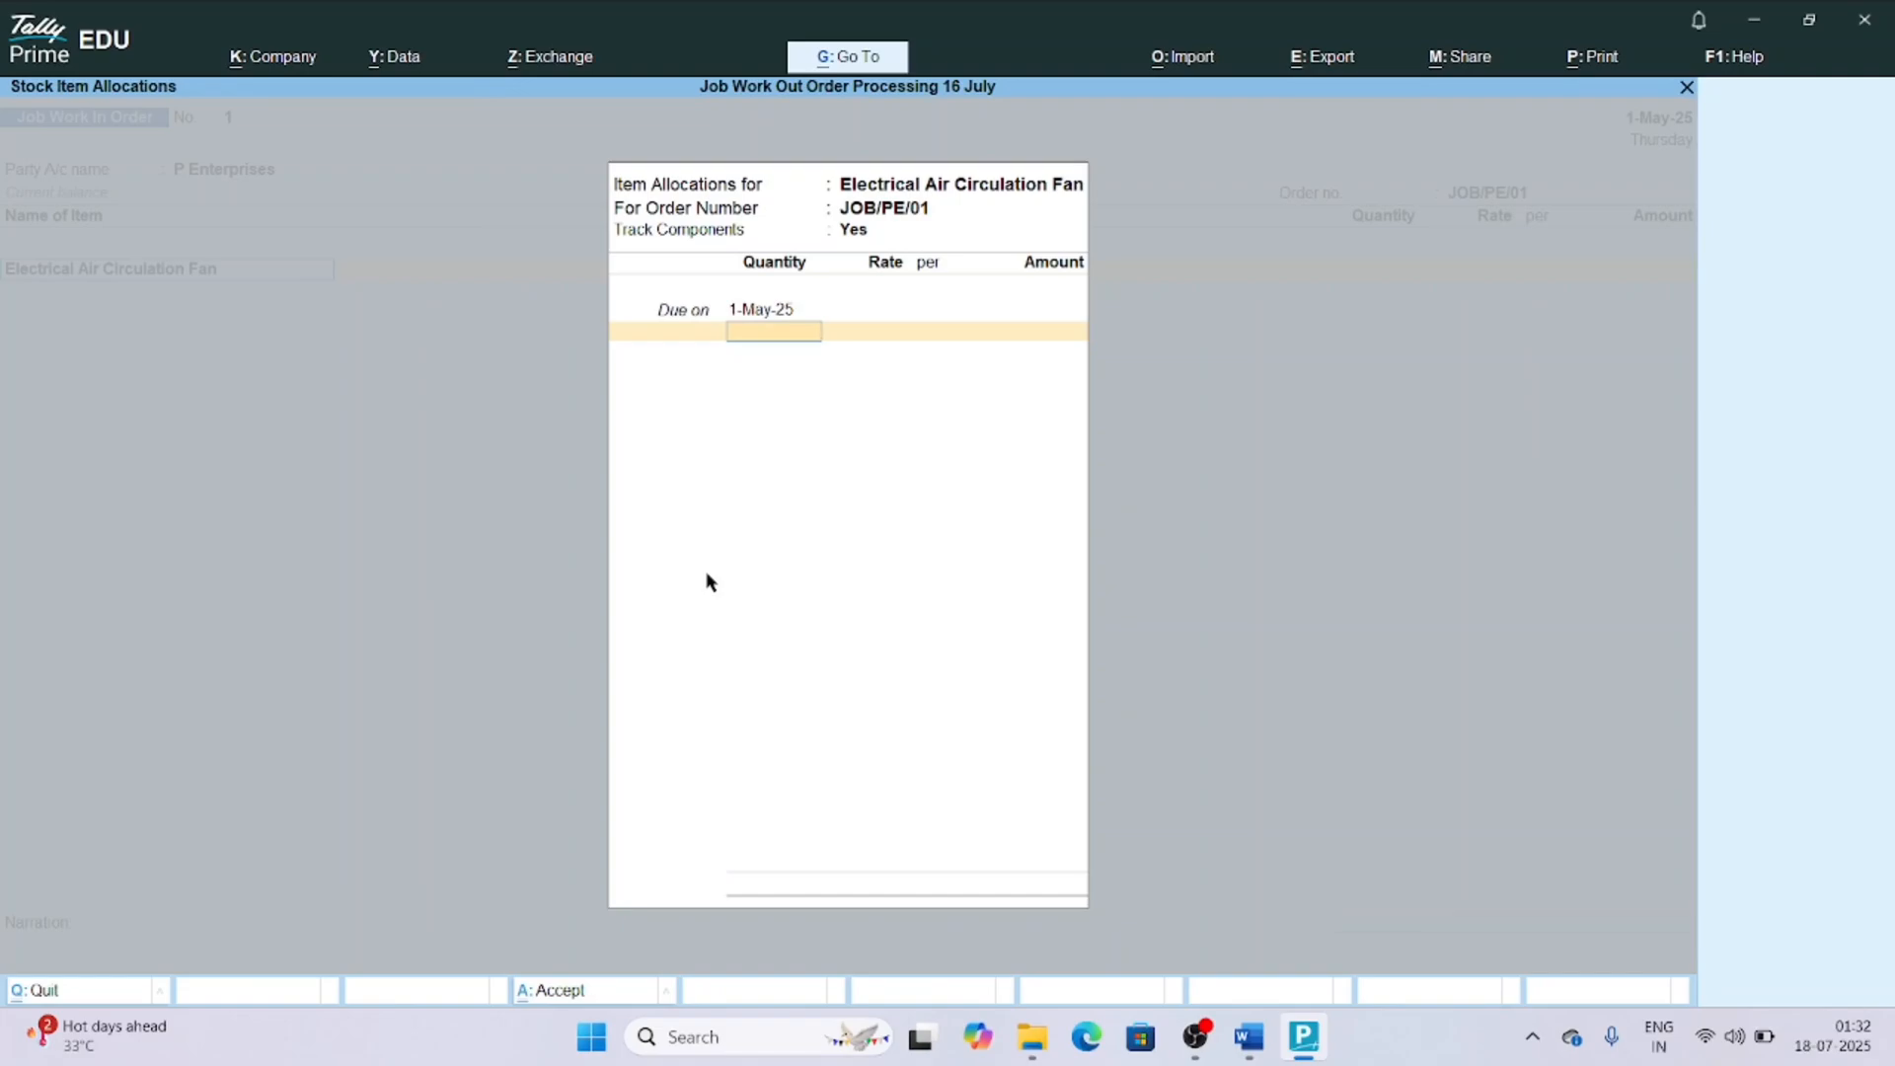
type("25")
key("Return")
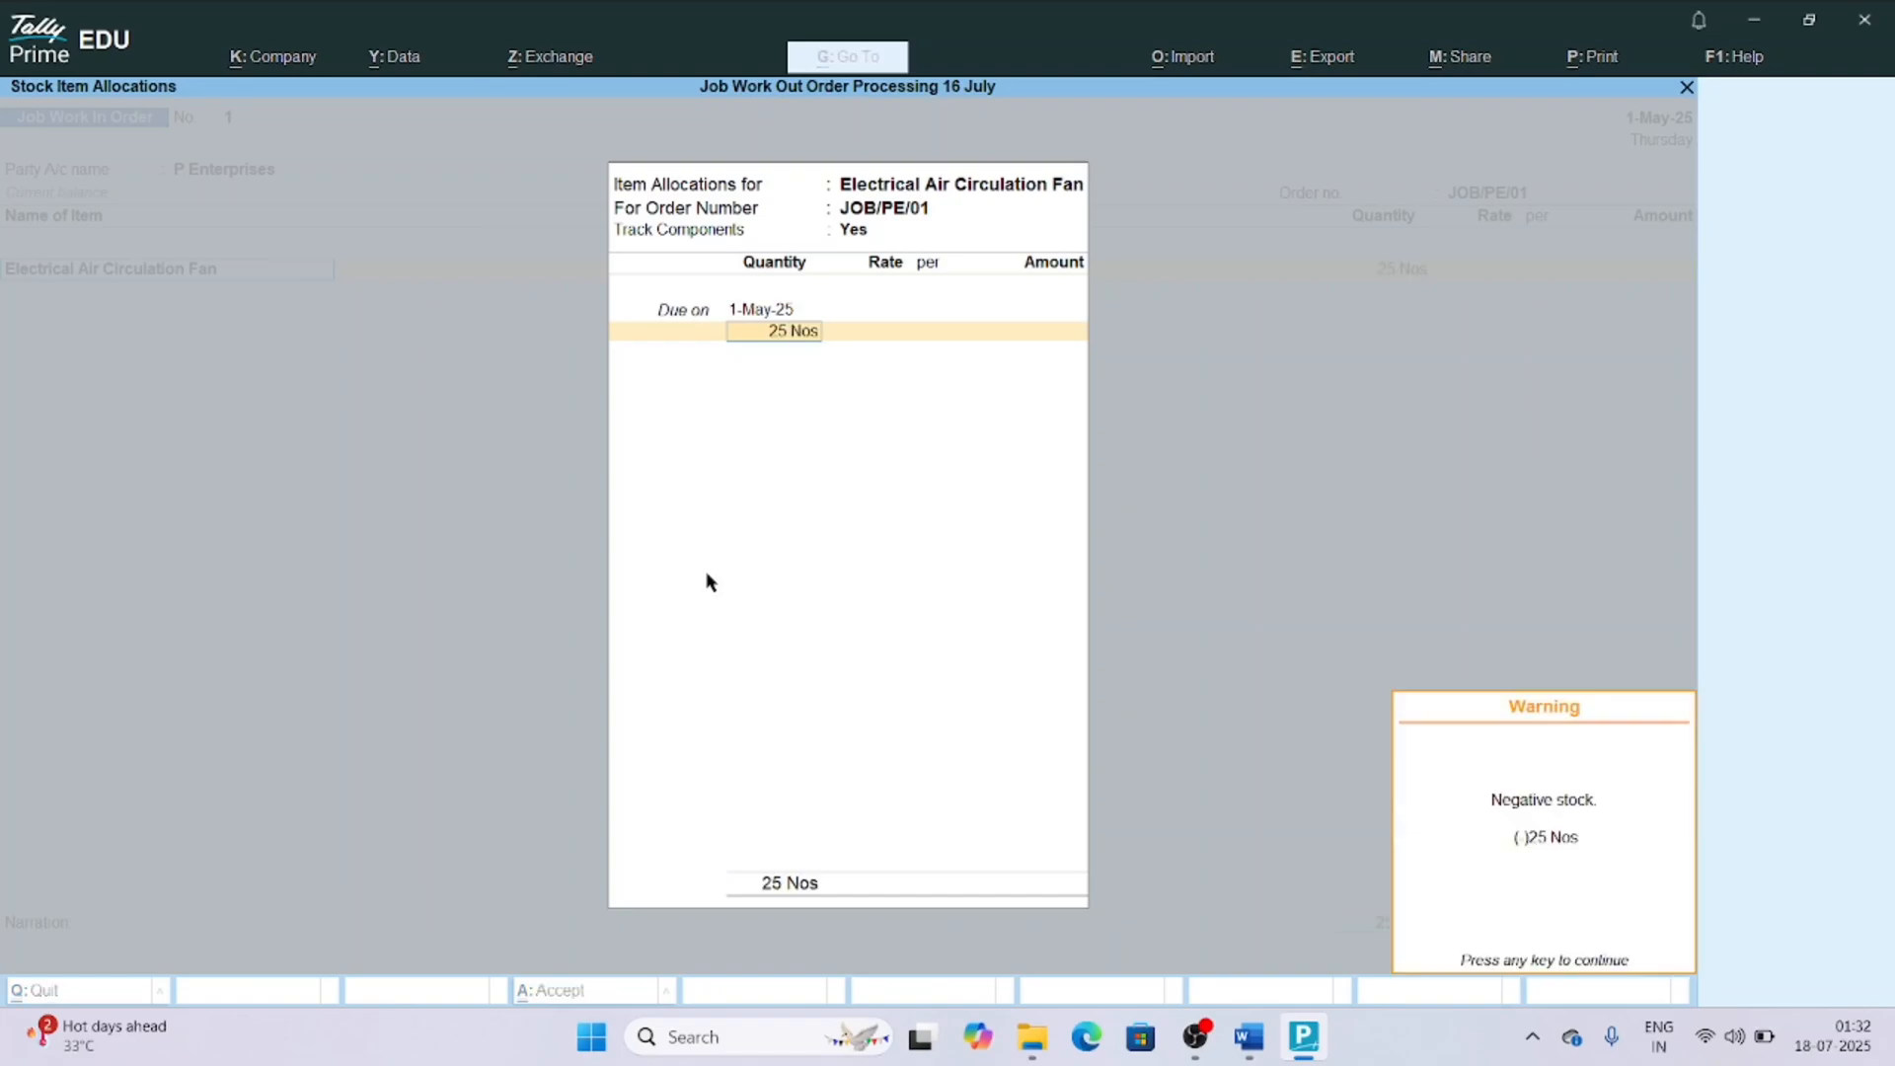
key("Return")
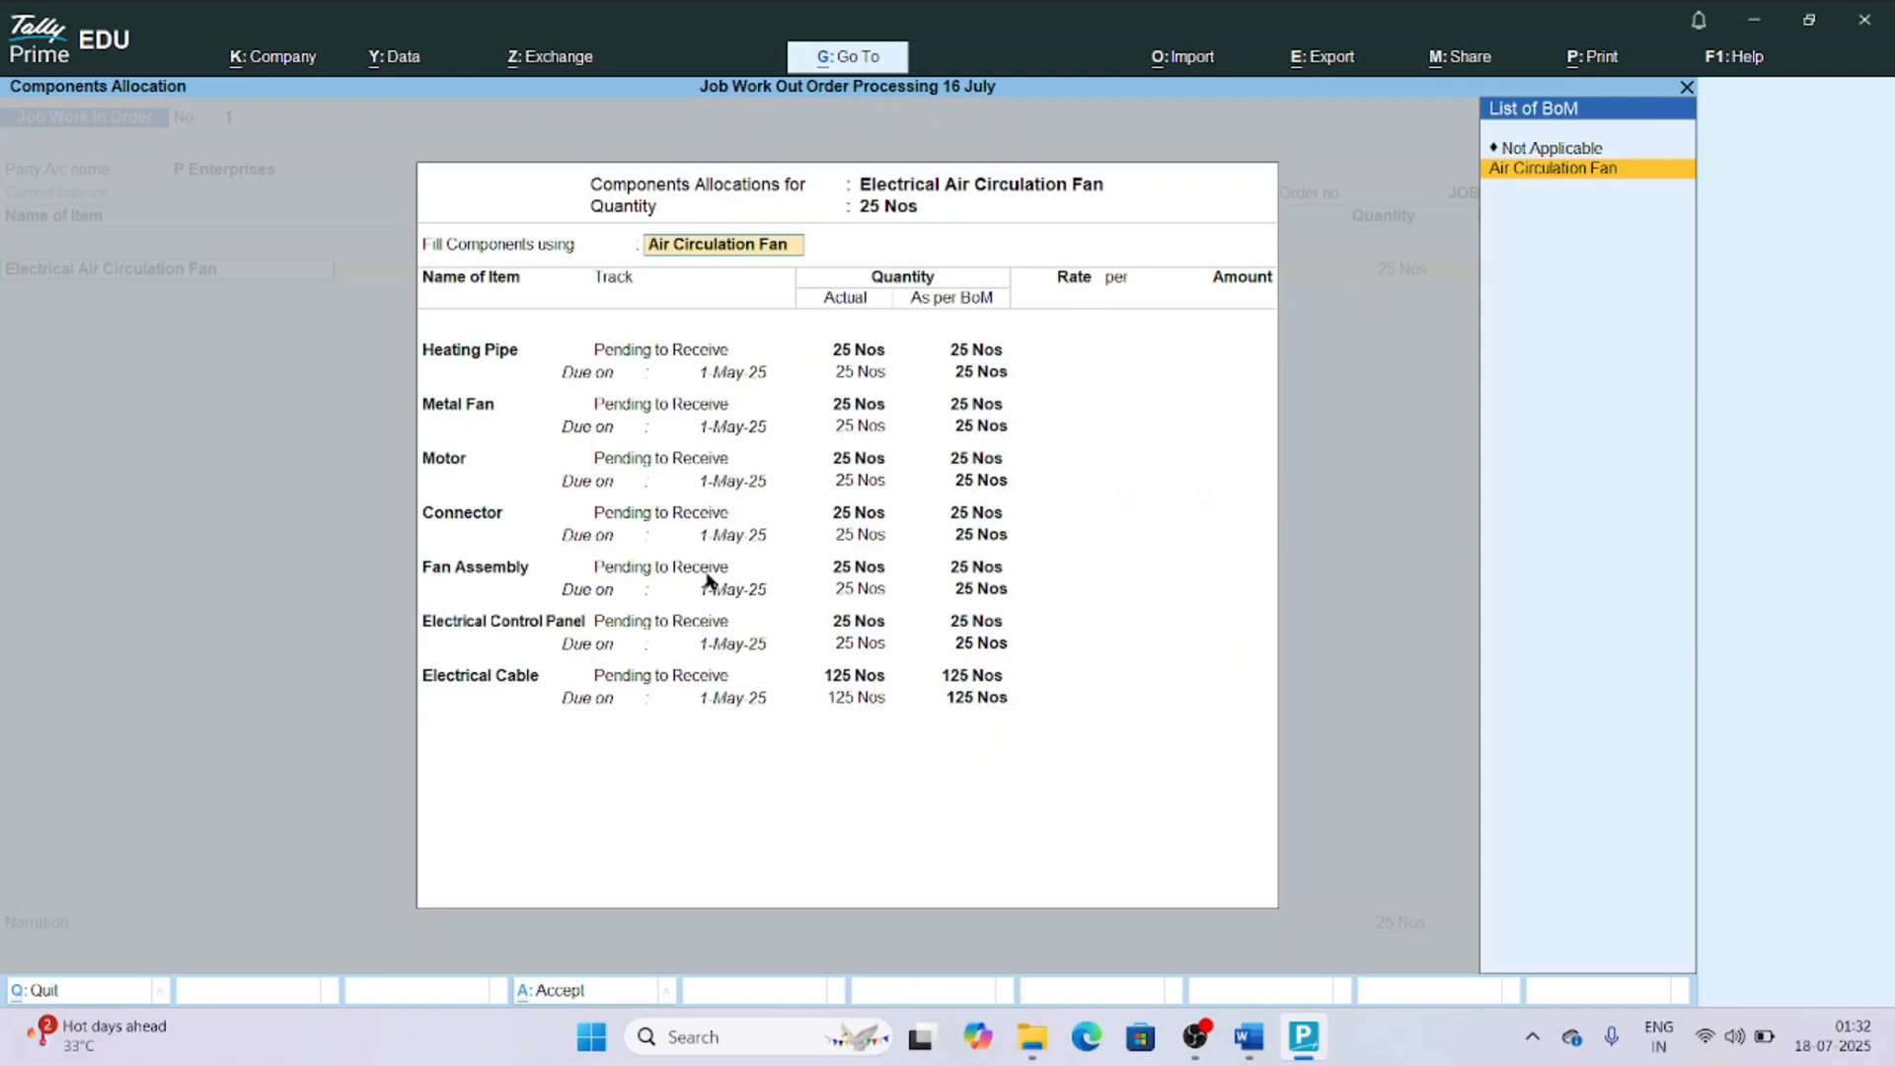
key("Return")
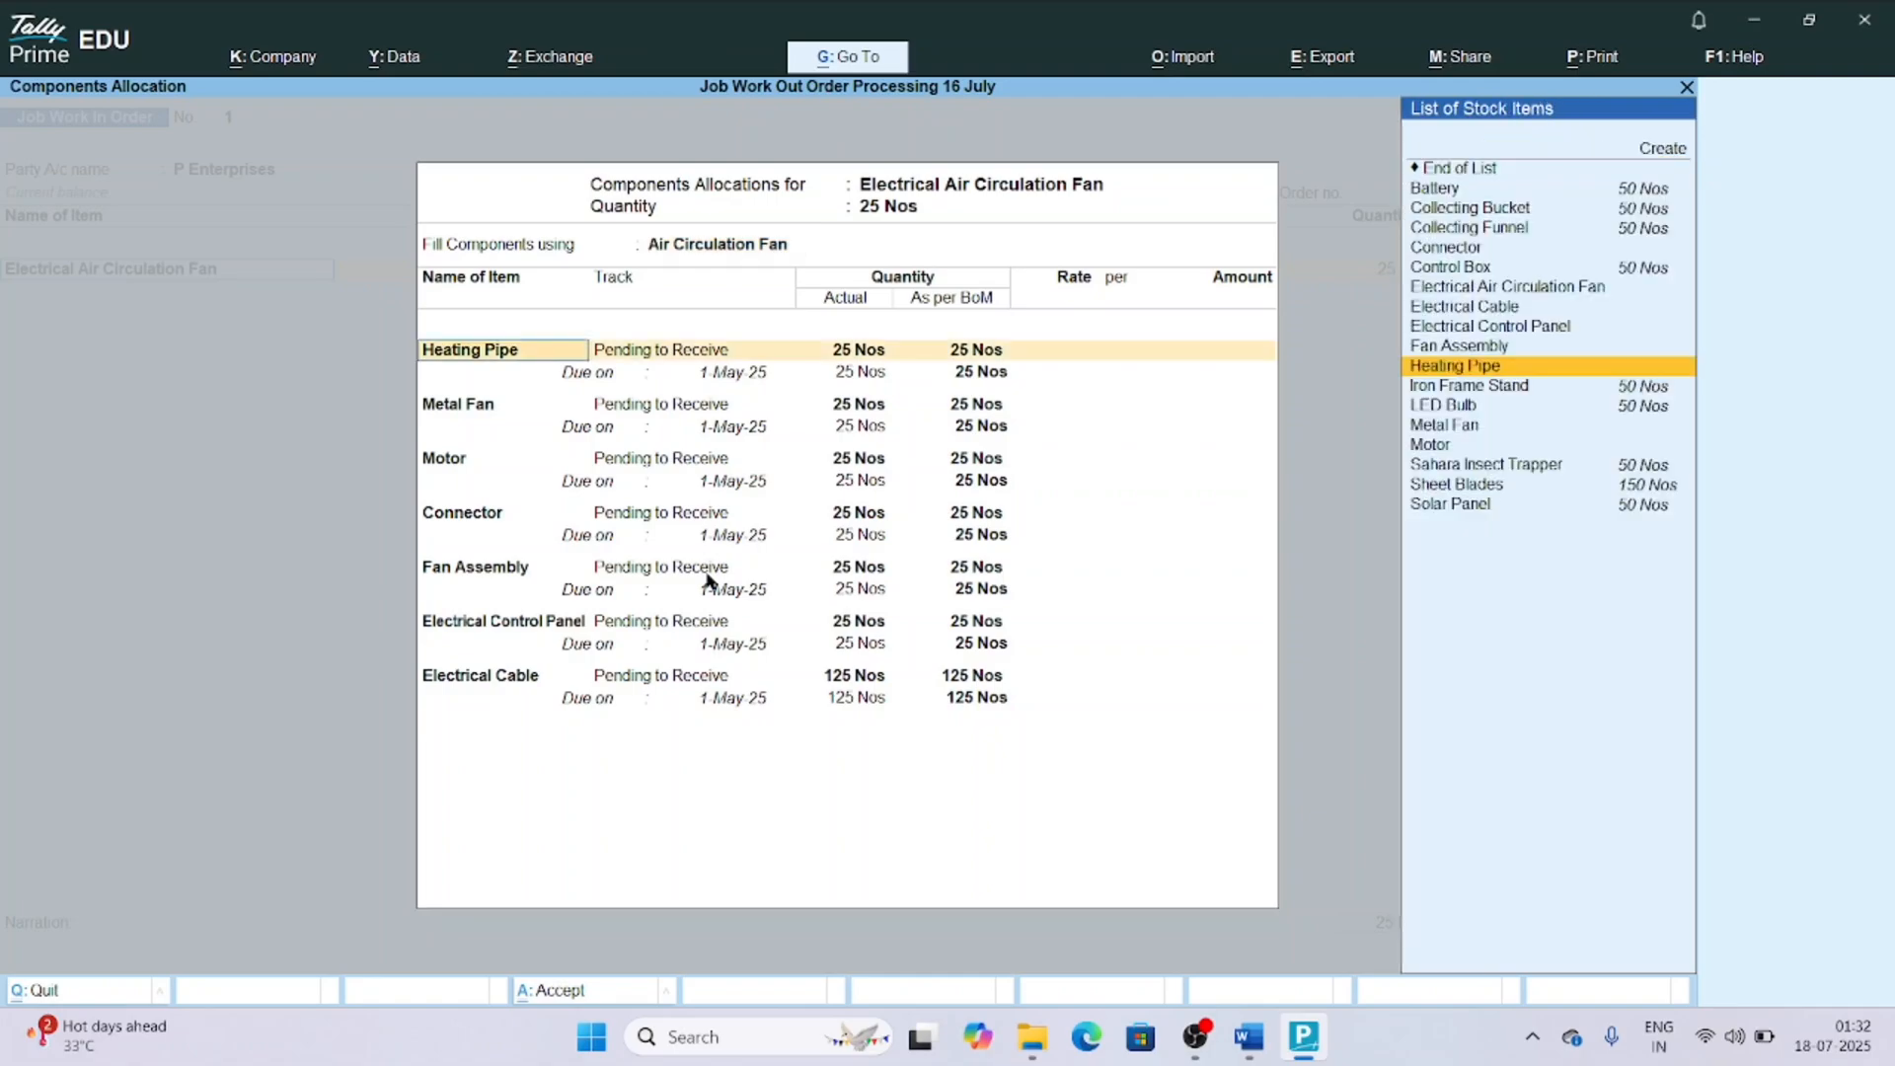
Keep the Heating Pipe component pending to receive with due date 1-May-25, and set its rate to 400 per Nos.
key("Return")
key("Return")
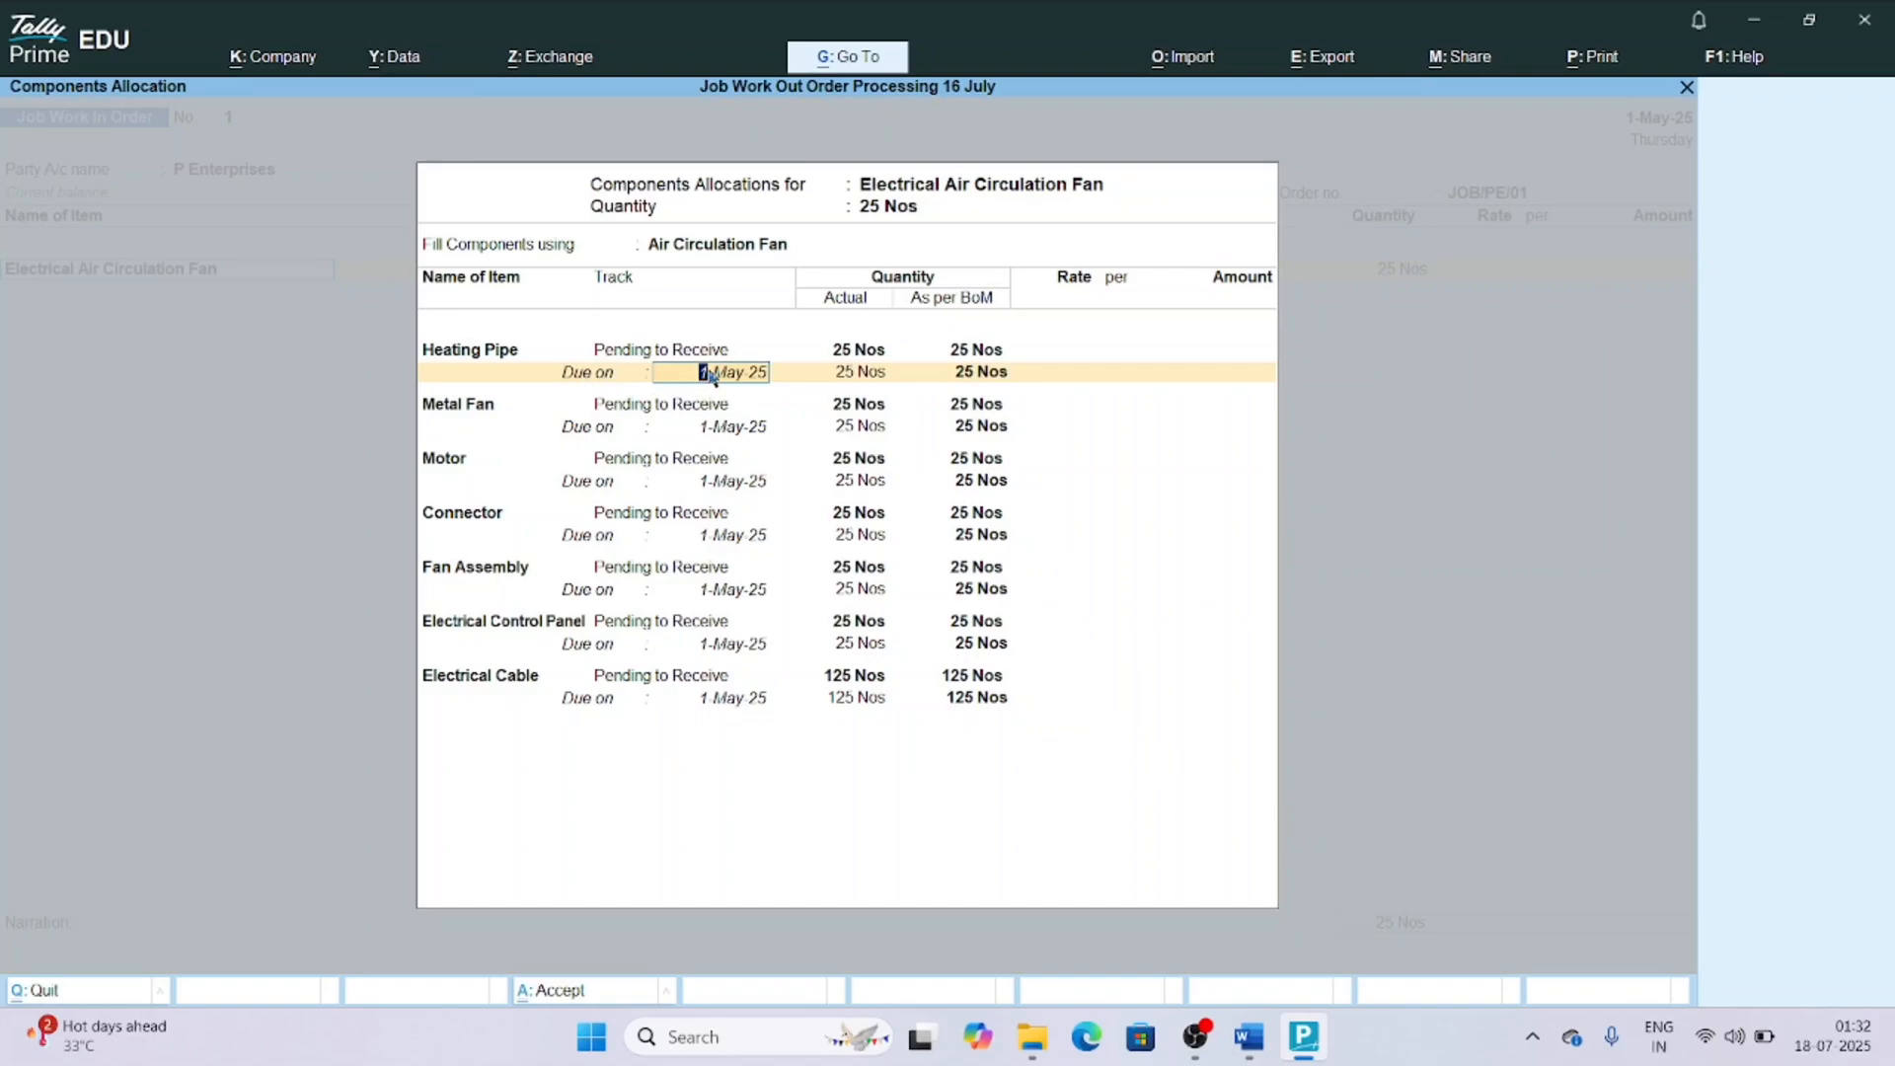
key("Return")
key("Return")
type("00")
key("Return")
Keep the Metal Fan component pending to receive with due date 1-May-25, and set its rate to 1,000 per Nos.
key("Return")
key("Return")
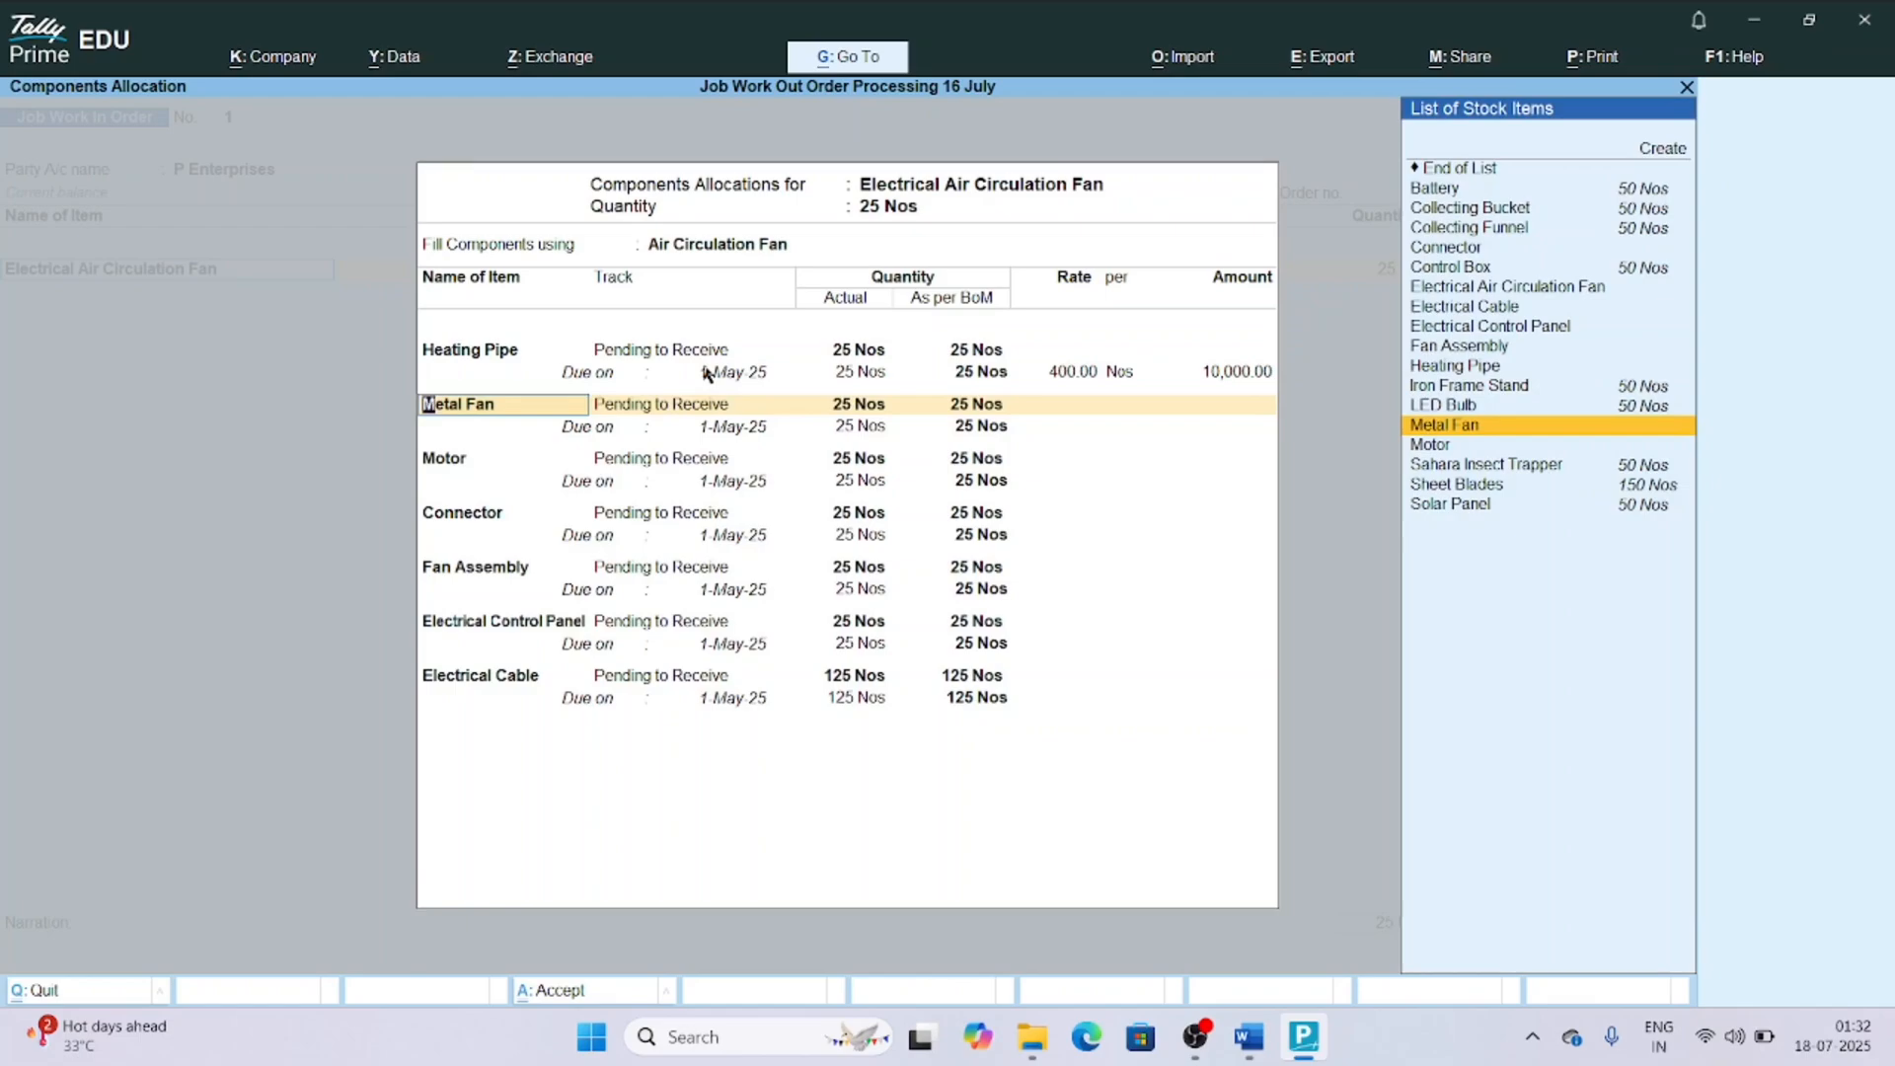
key("Return")
key("Return")
key("Return")
key("Return")
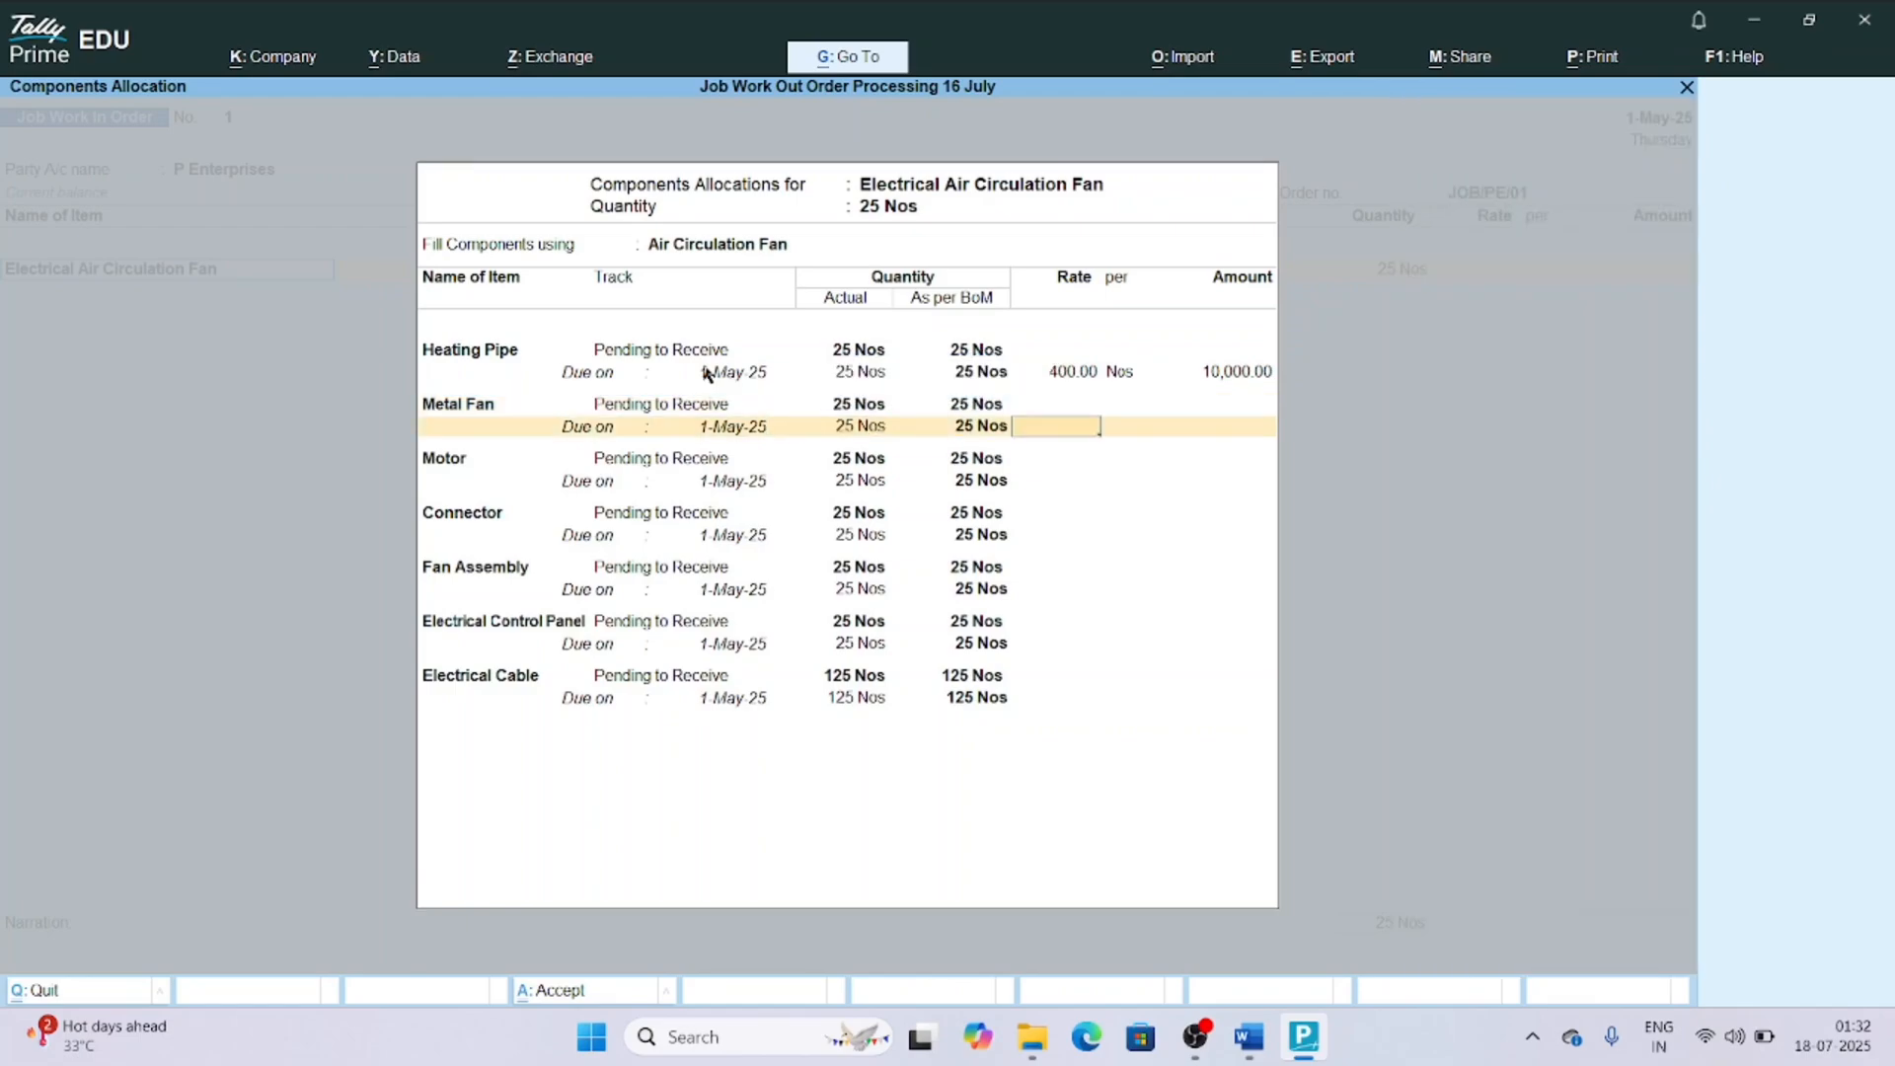
type("1000")
key("Return")
key("Return")
Keep the Motor component pending to receive with due date 1-May-25, and set its rate to 3,500 per Nos.
key("Return")
key("Return")
key("Return")
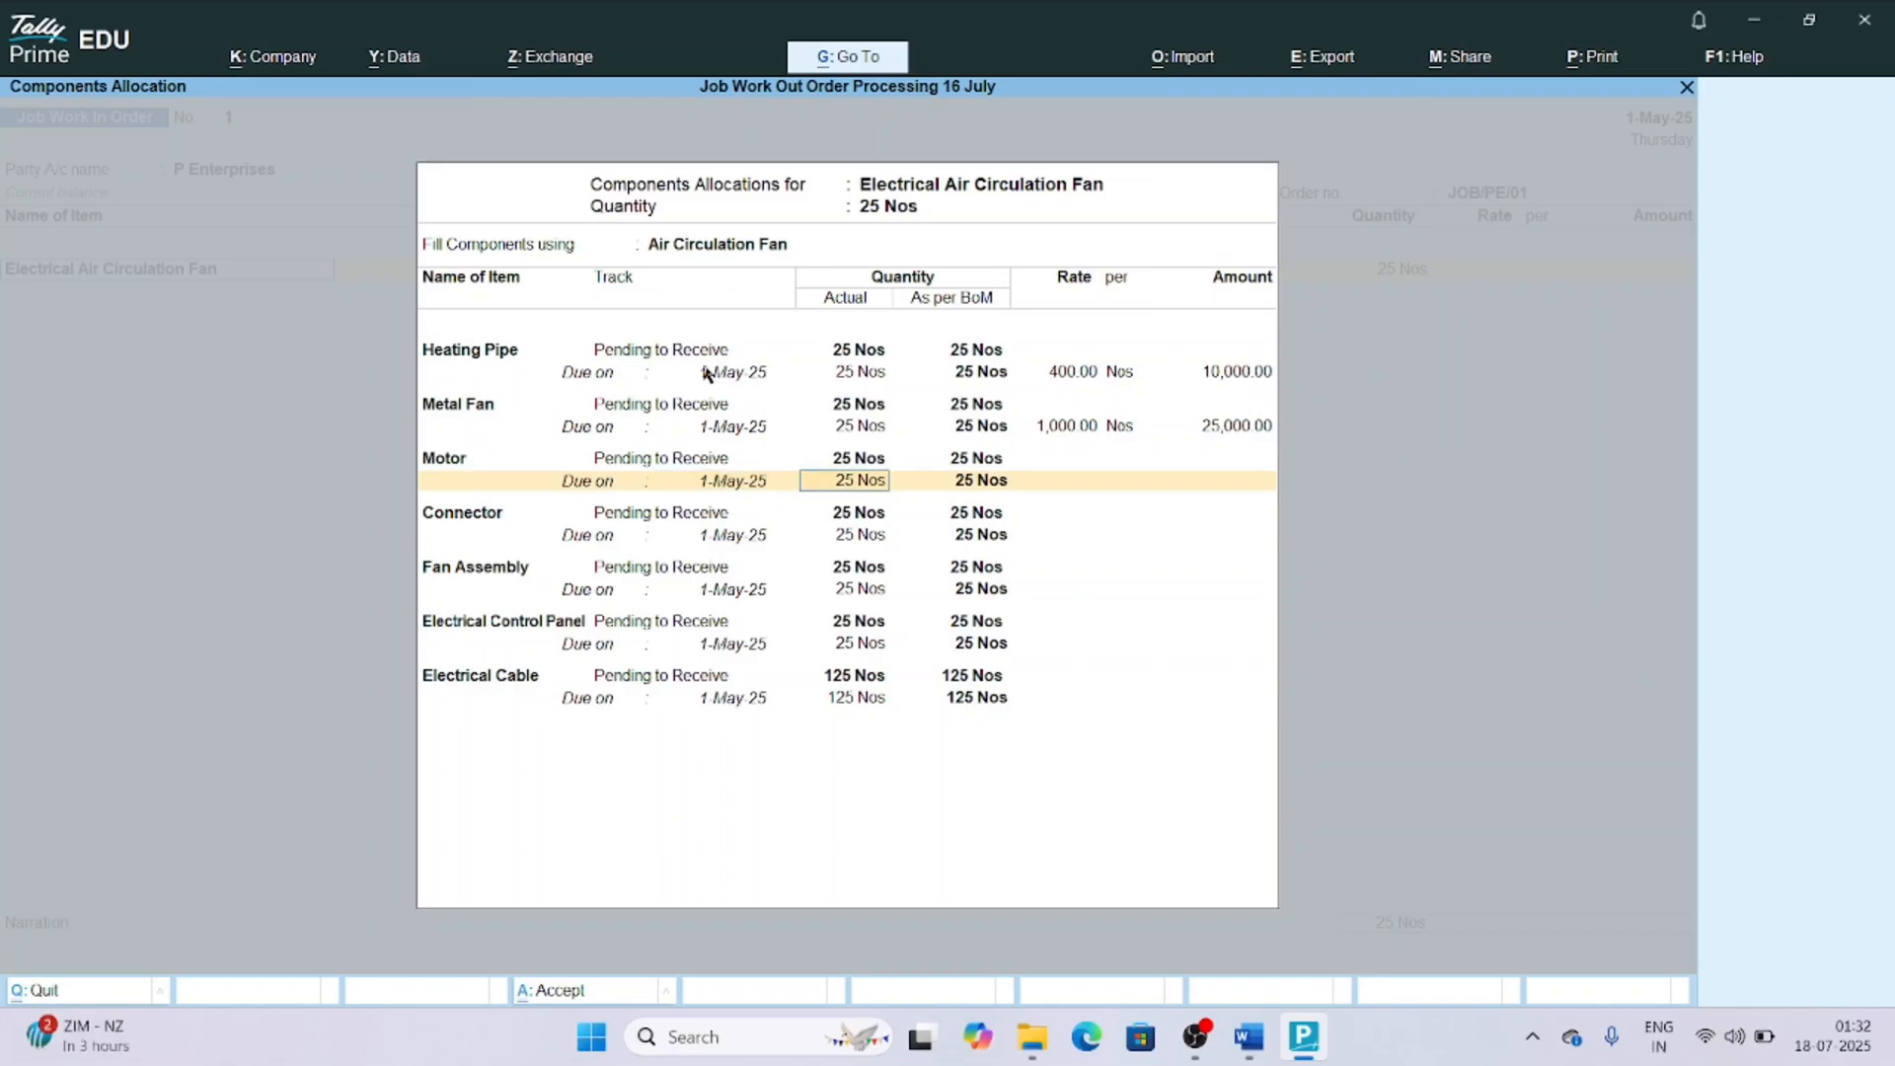
key("Return")
key("BackSpace")
type("3500")
key("Return")
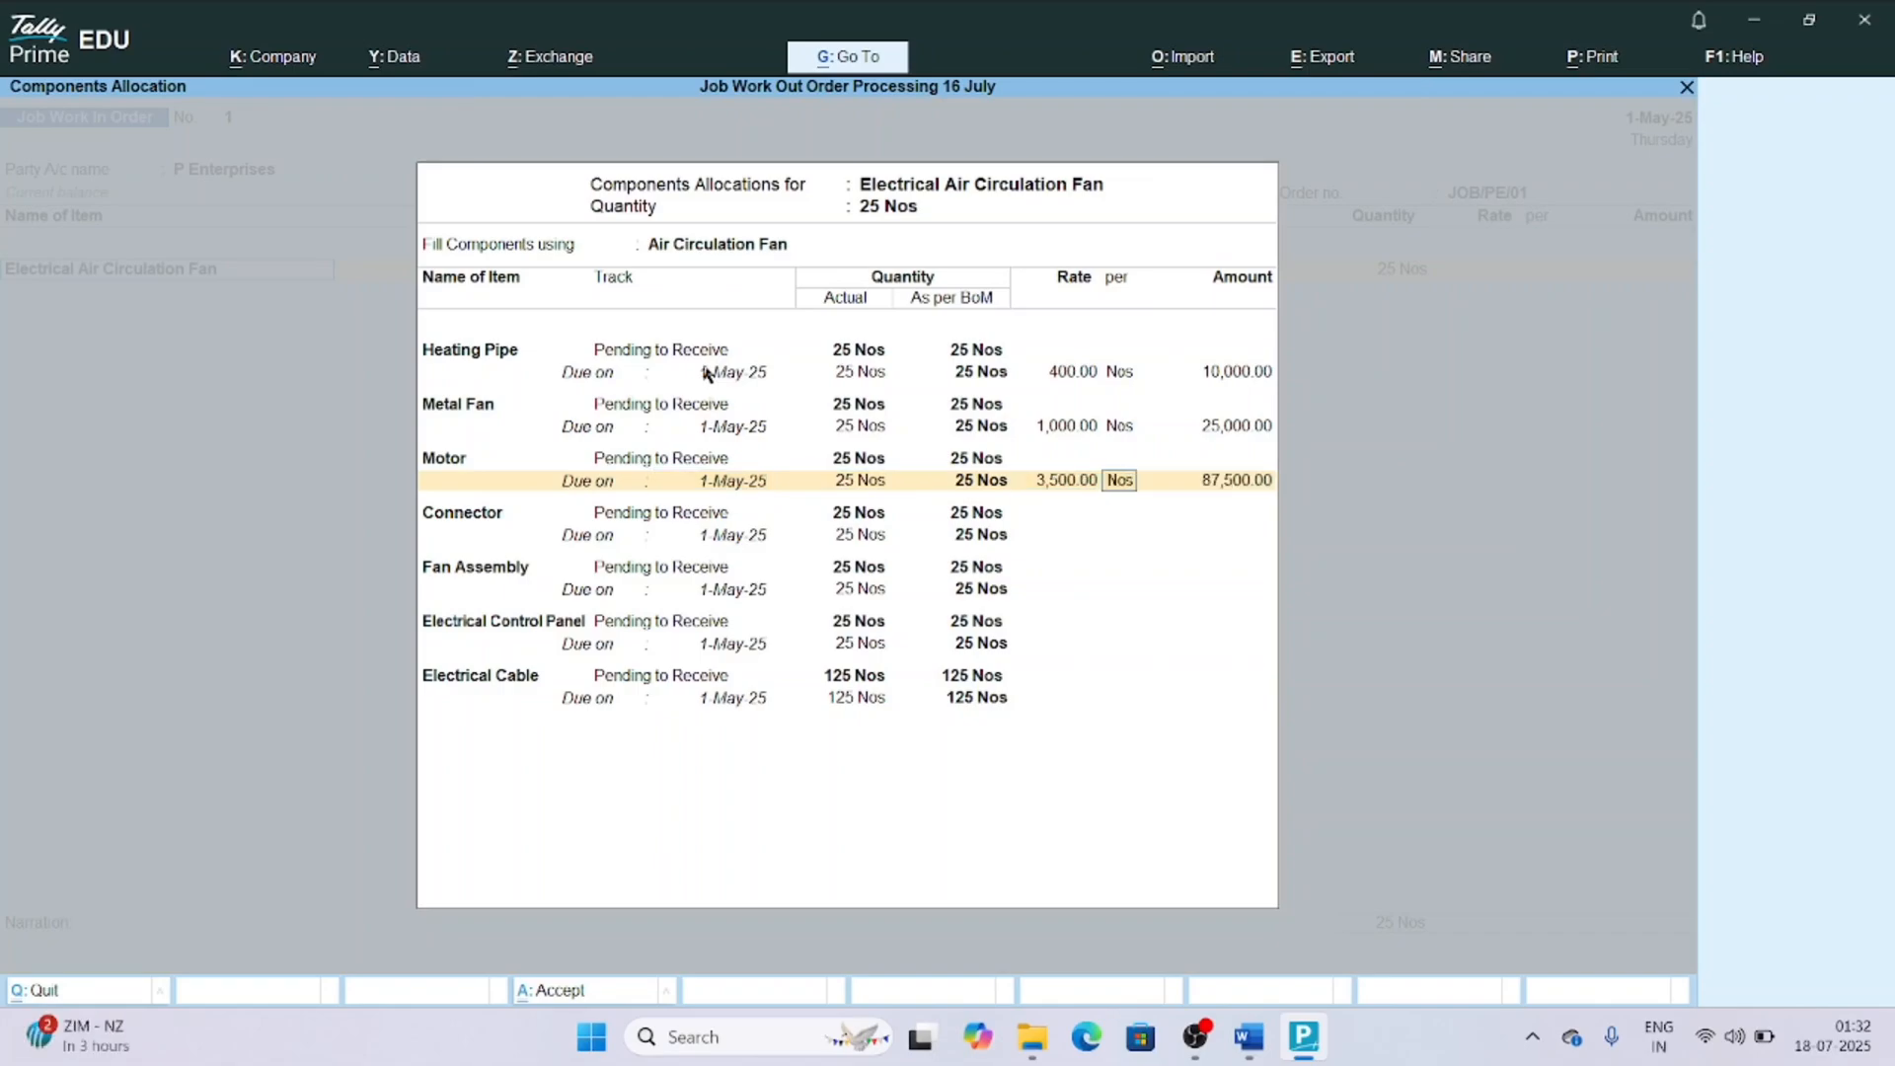
key("Return")
key("Return")
key("Return")
key("Return")
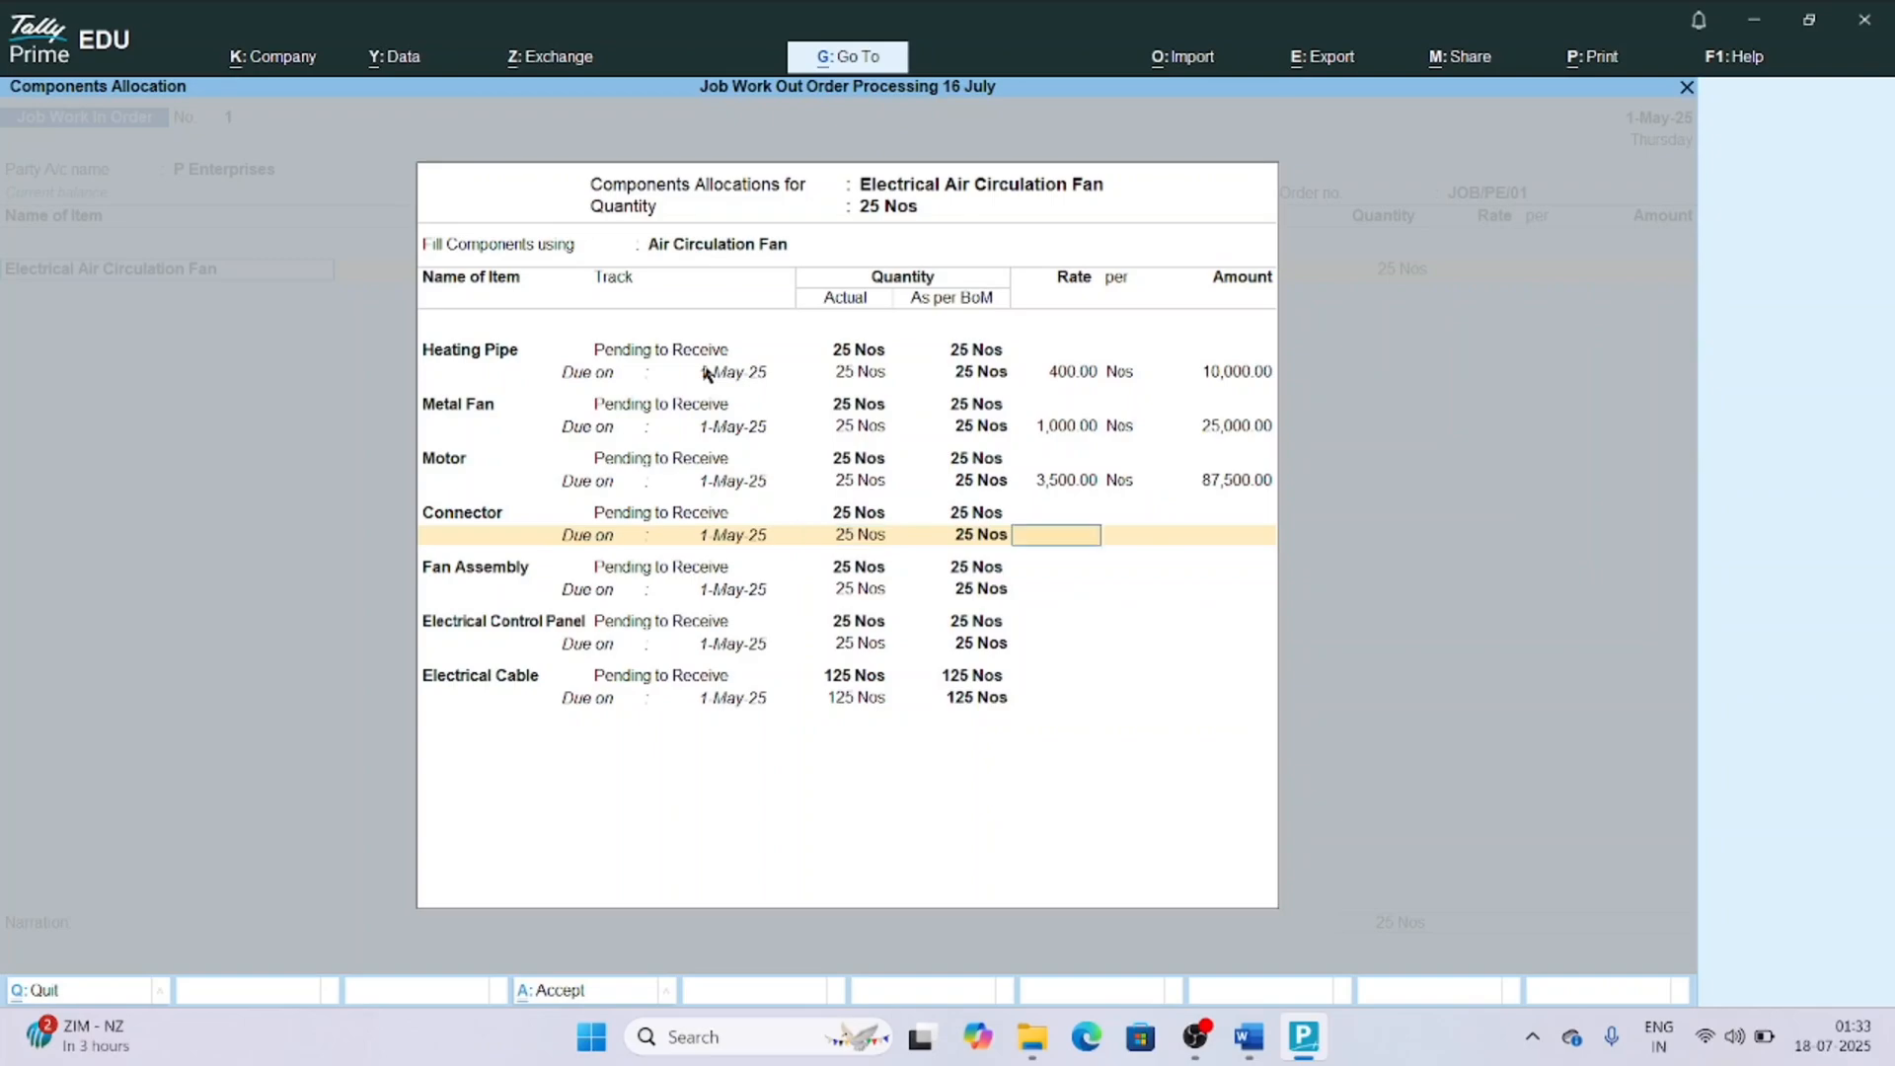
Keep the Connector component's due date of 1-May-25, and set its rate to 500 per Nos.
type("500")
key("Return")
key("Return")
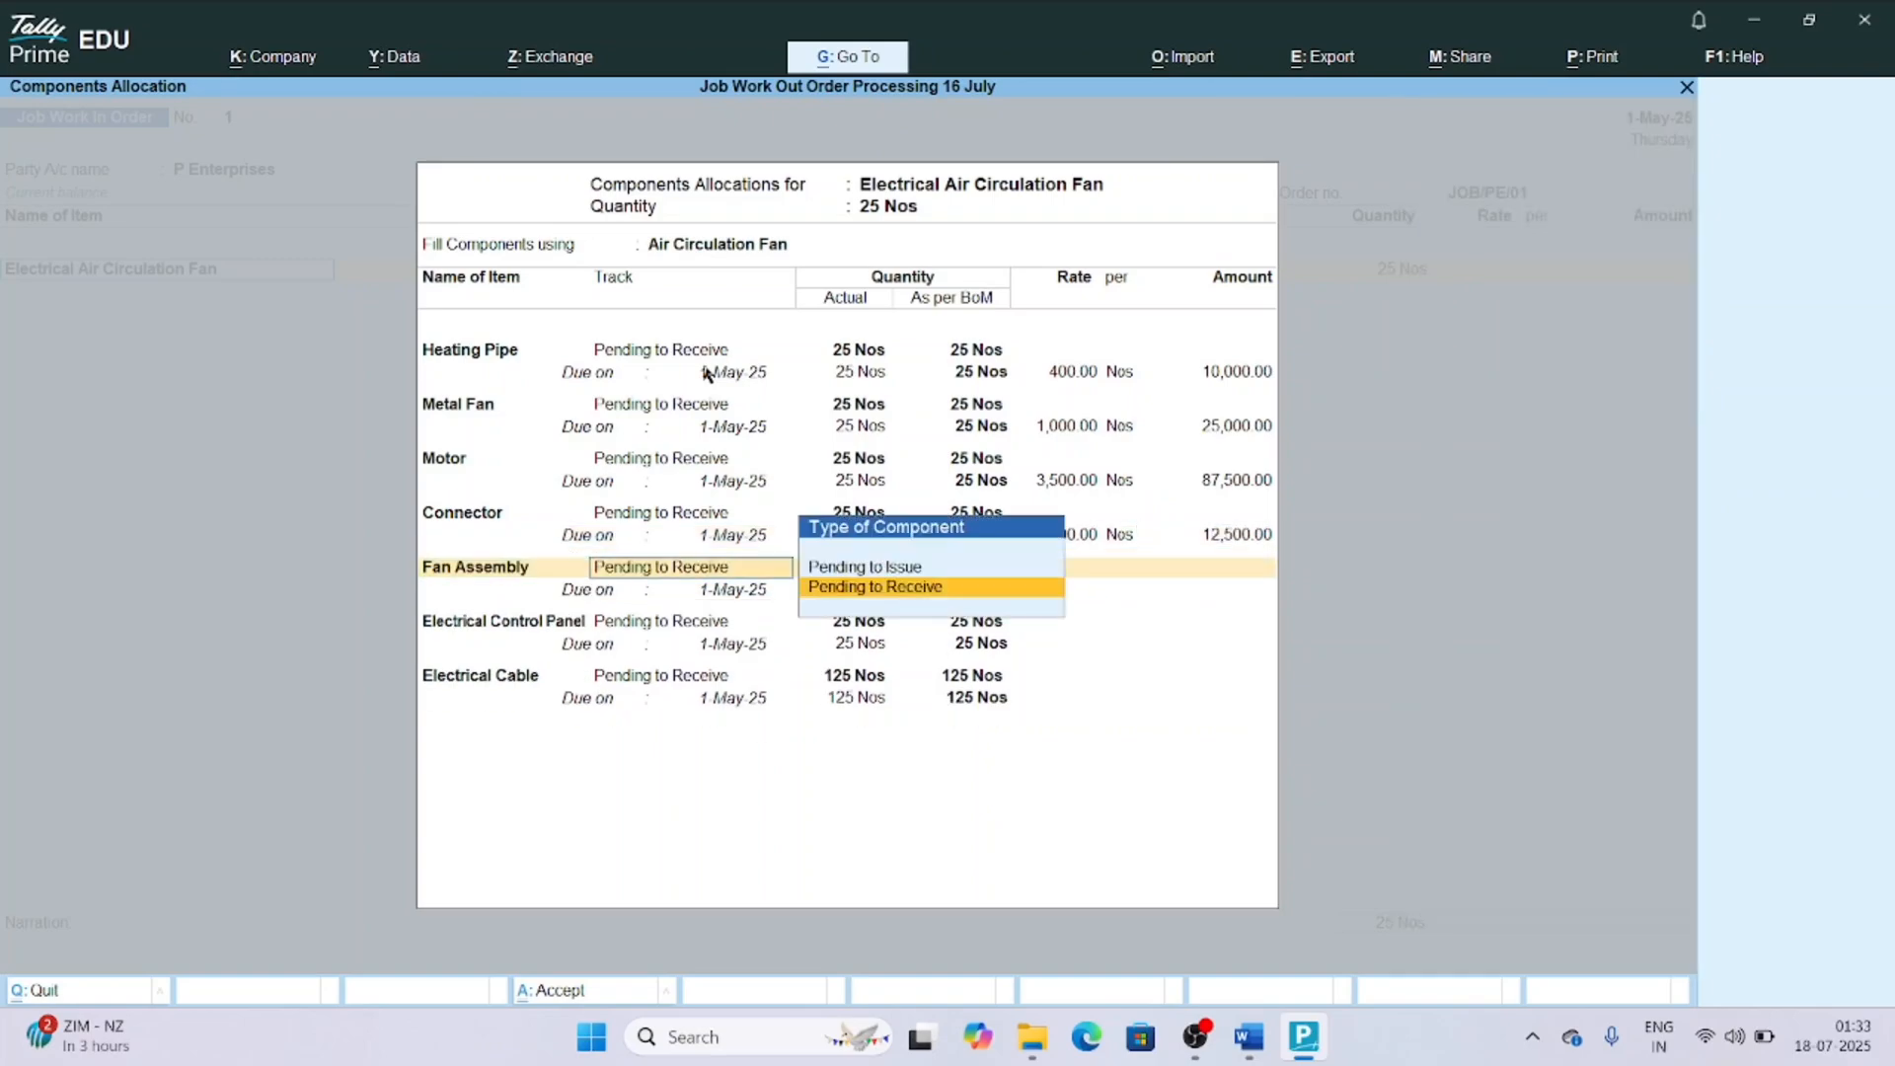
Keep the Fan Assembly component pending to receive with due date 1-May-25, and set its rate to 1,600 per Nos.
key("Return")
key("Return")
key("Return")
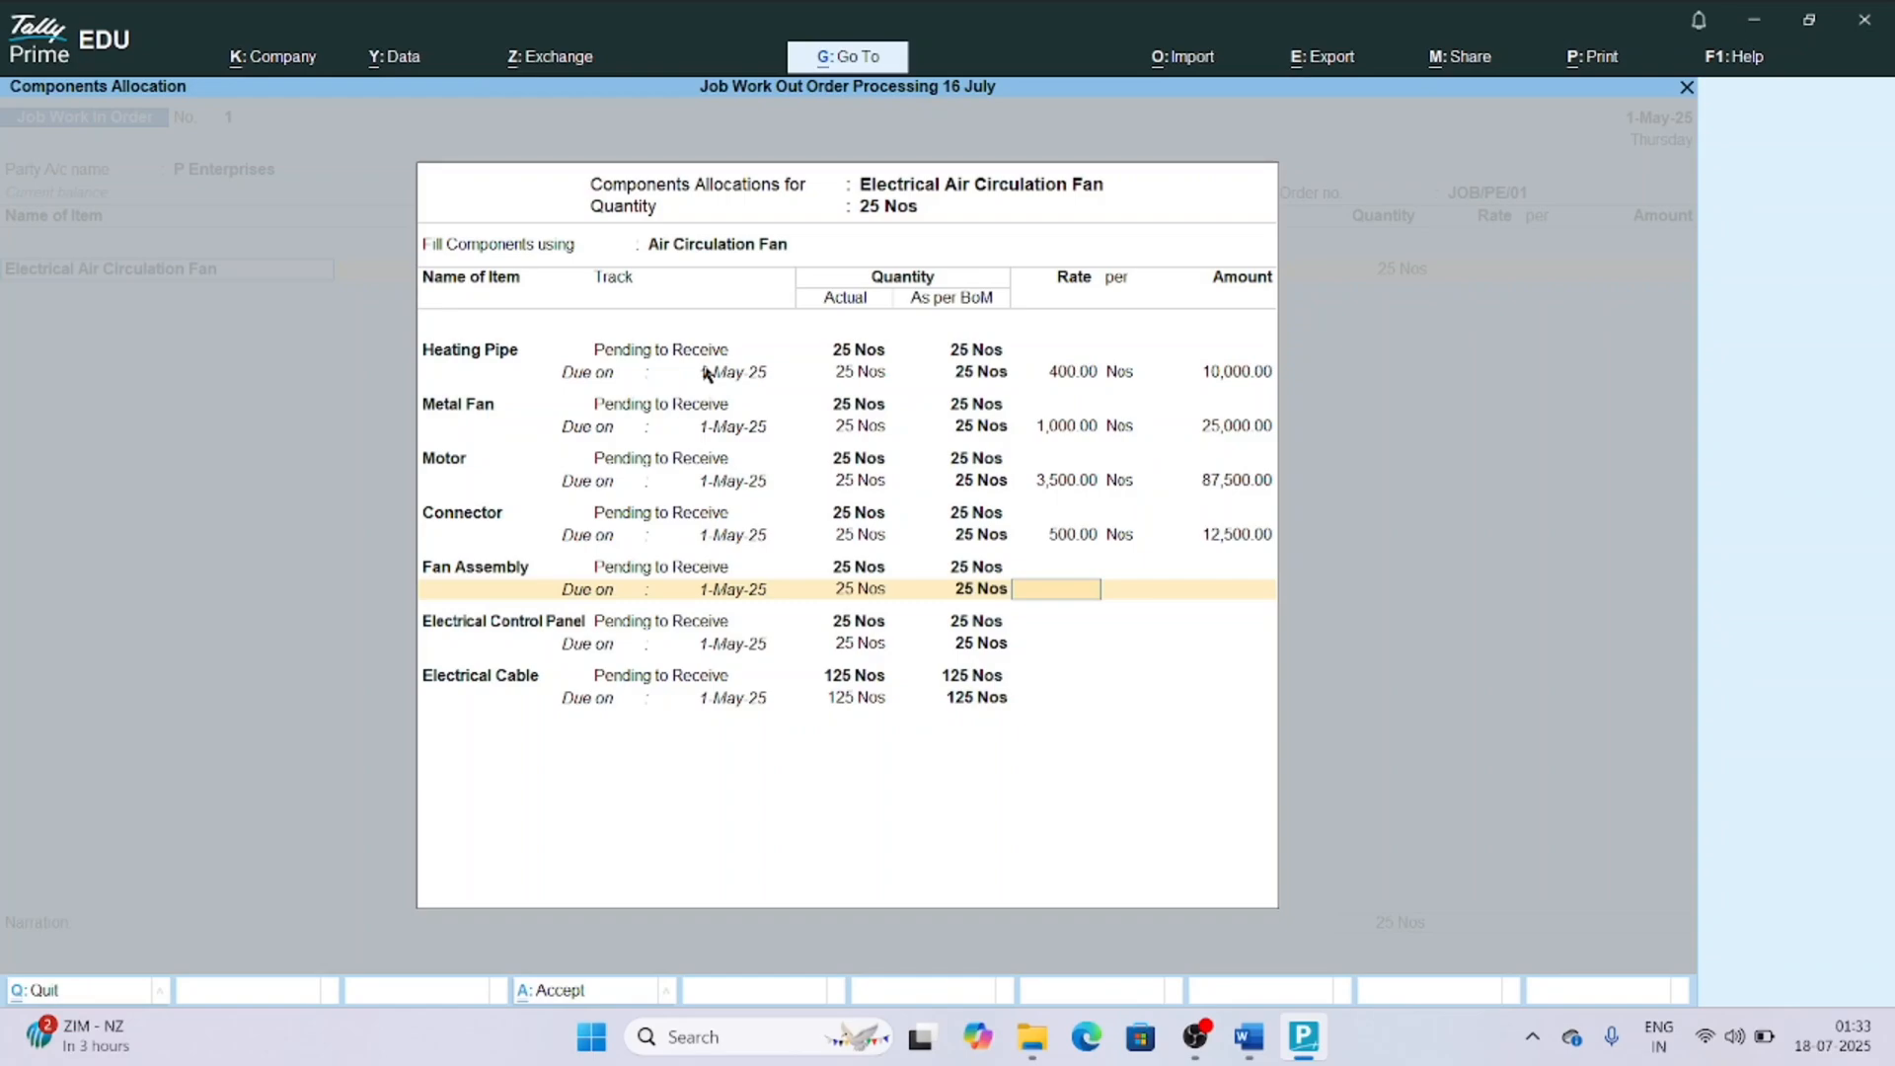
type("1,600")
key("Return")
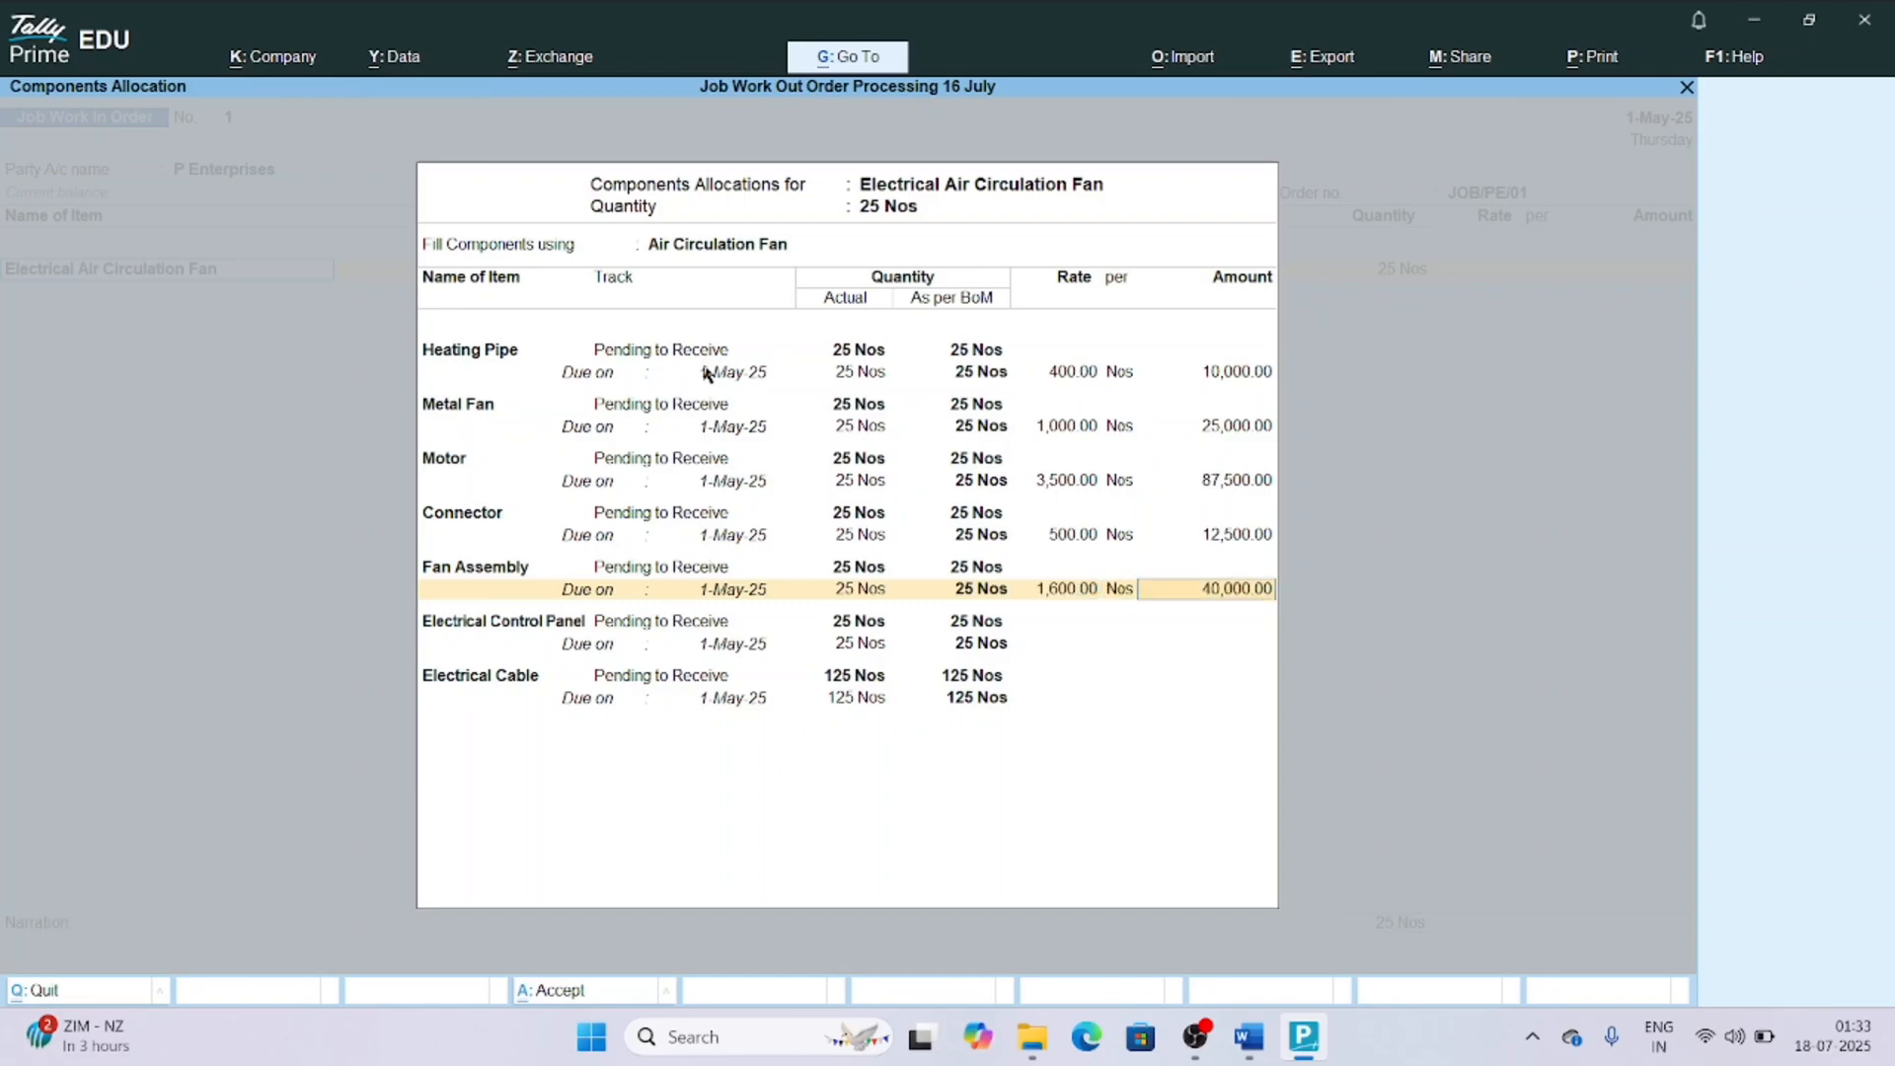
key("Return")
Keep the Electrical Control Panel component pending to receive on 1-May-25, and set its rate to 500 per Nos.
key("Return")
key("Return")
key("Return")
key("Return")
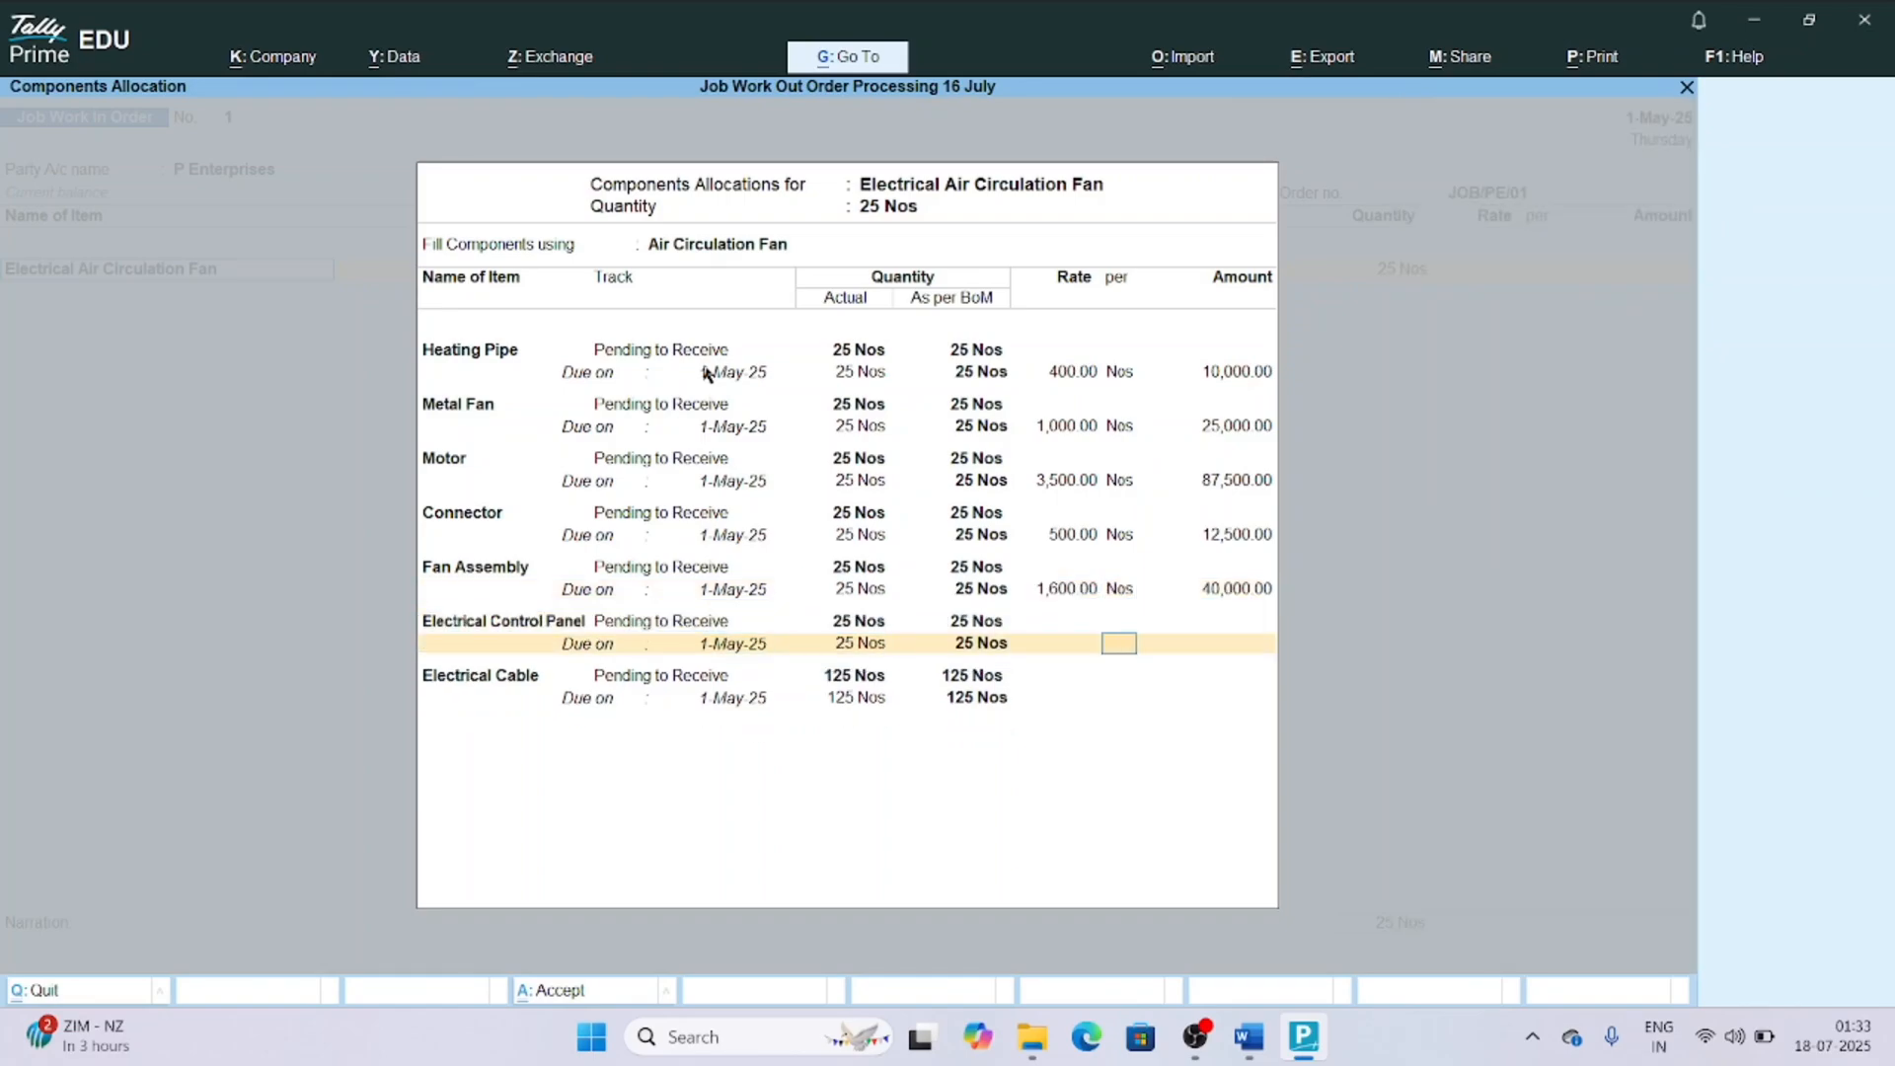
key("BackSpace")
type("500")
Set the Electrical Cable component's rate to 250 per Nos, due 1-May-25, and finish the components allocation.
key("Return")
key("Return")
key("Return")
key("Return")
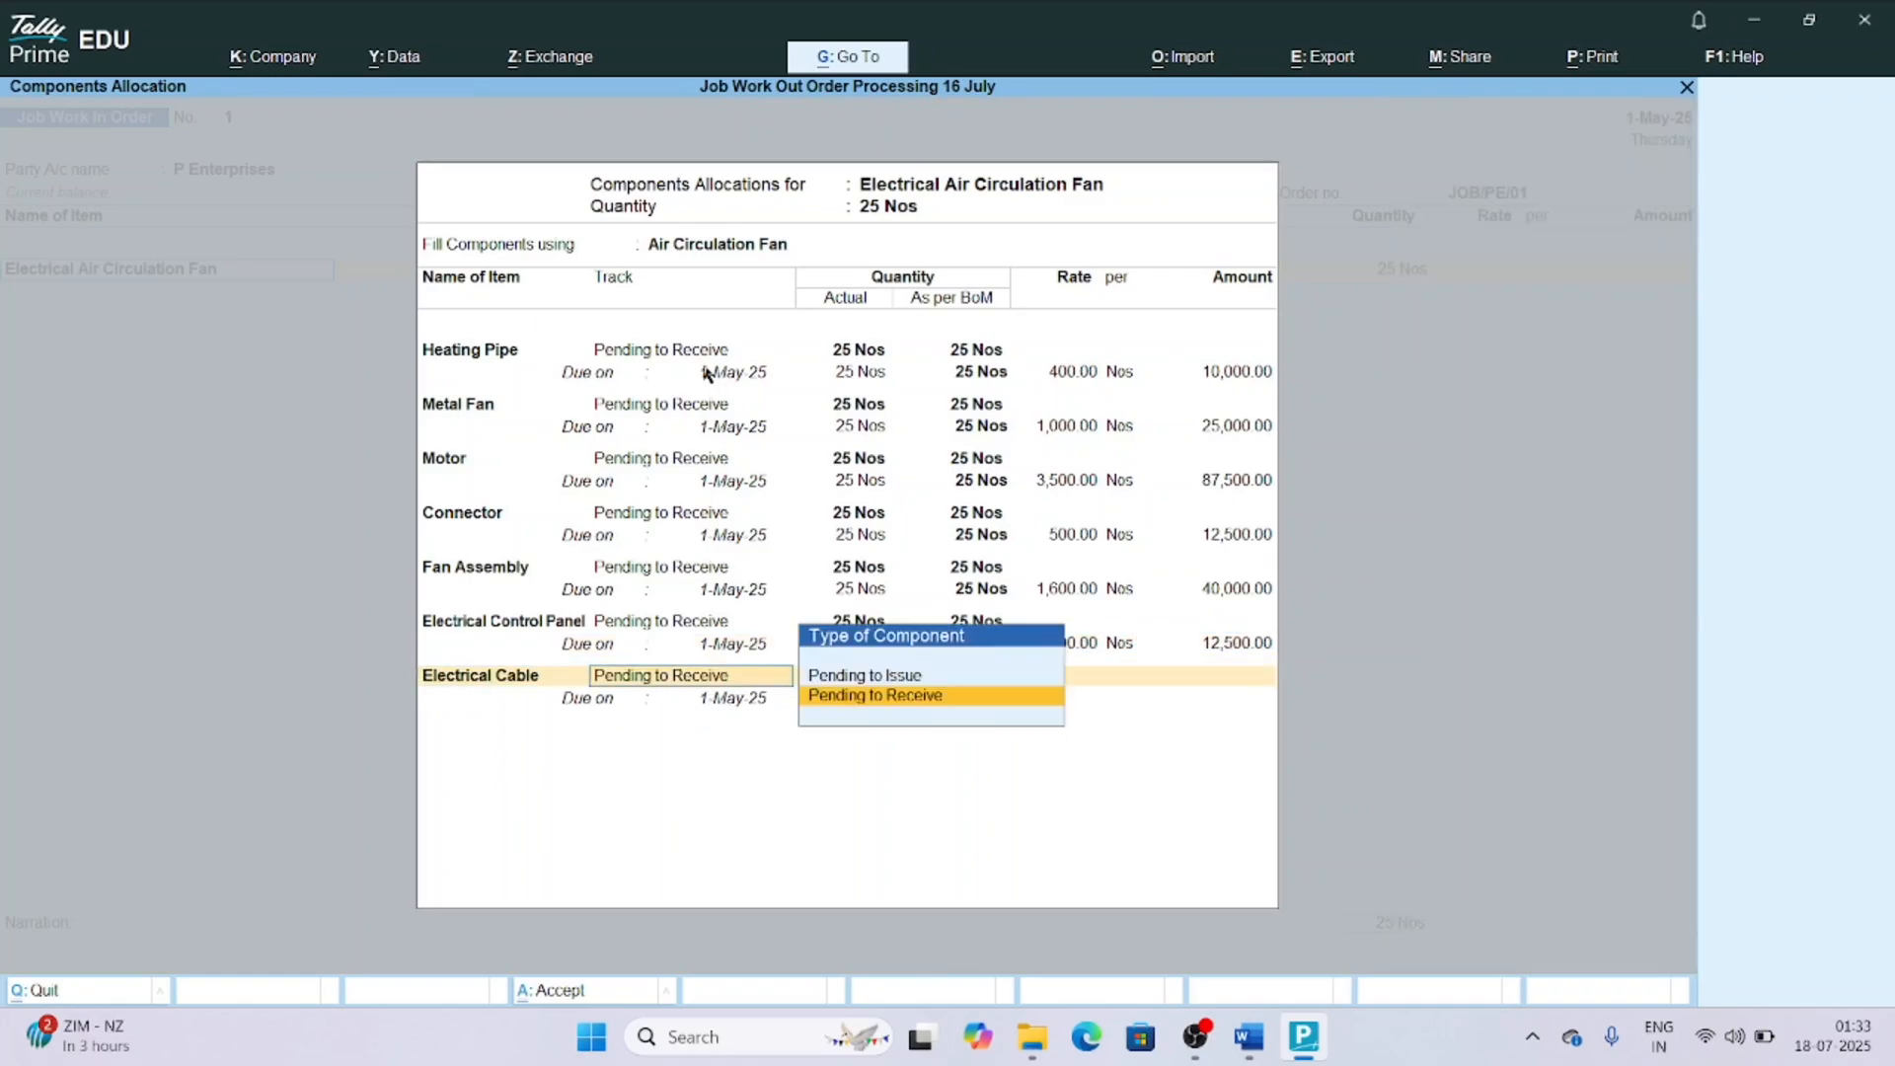
key("Return")
key("Return")
key("Return")
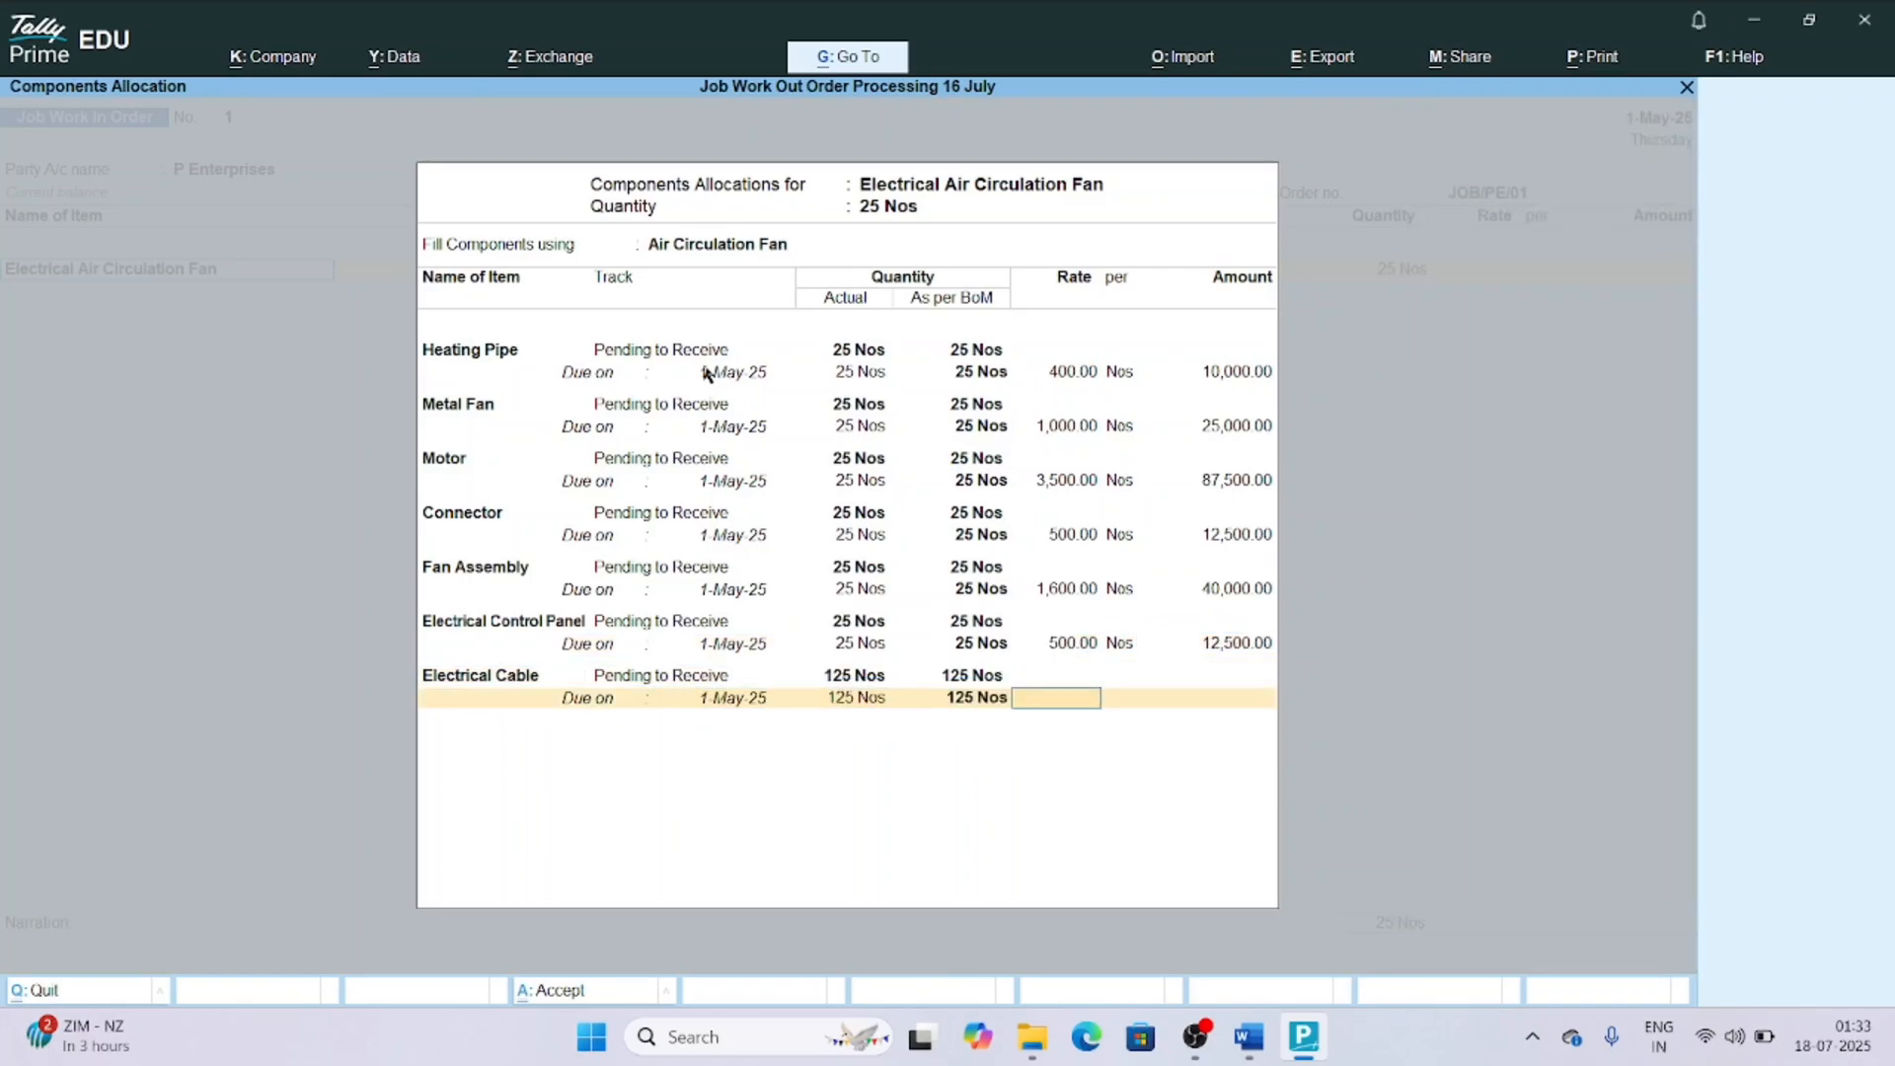
type("250")
key("Return")
key("Return")
key("Return")
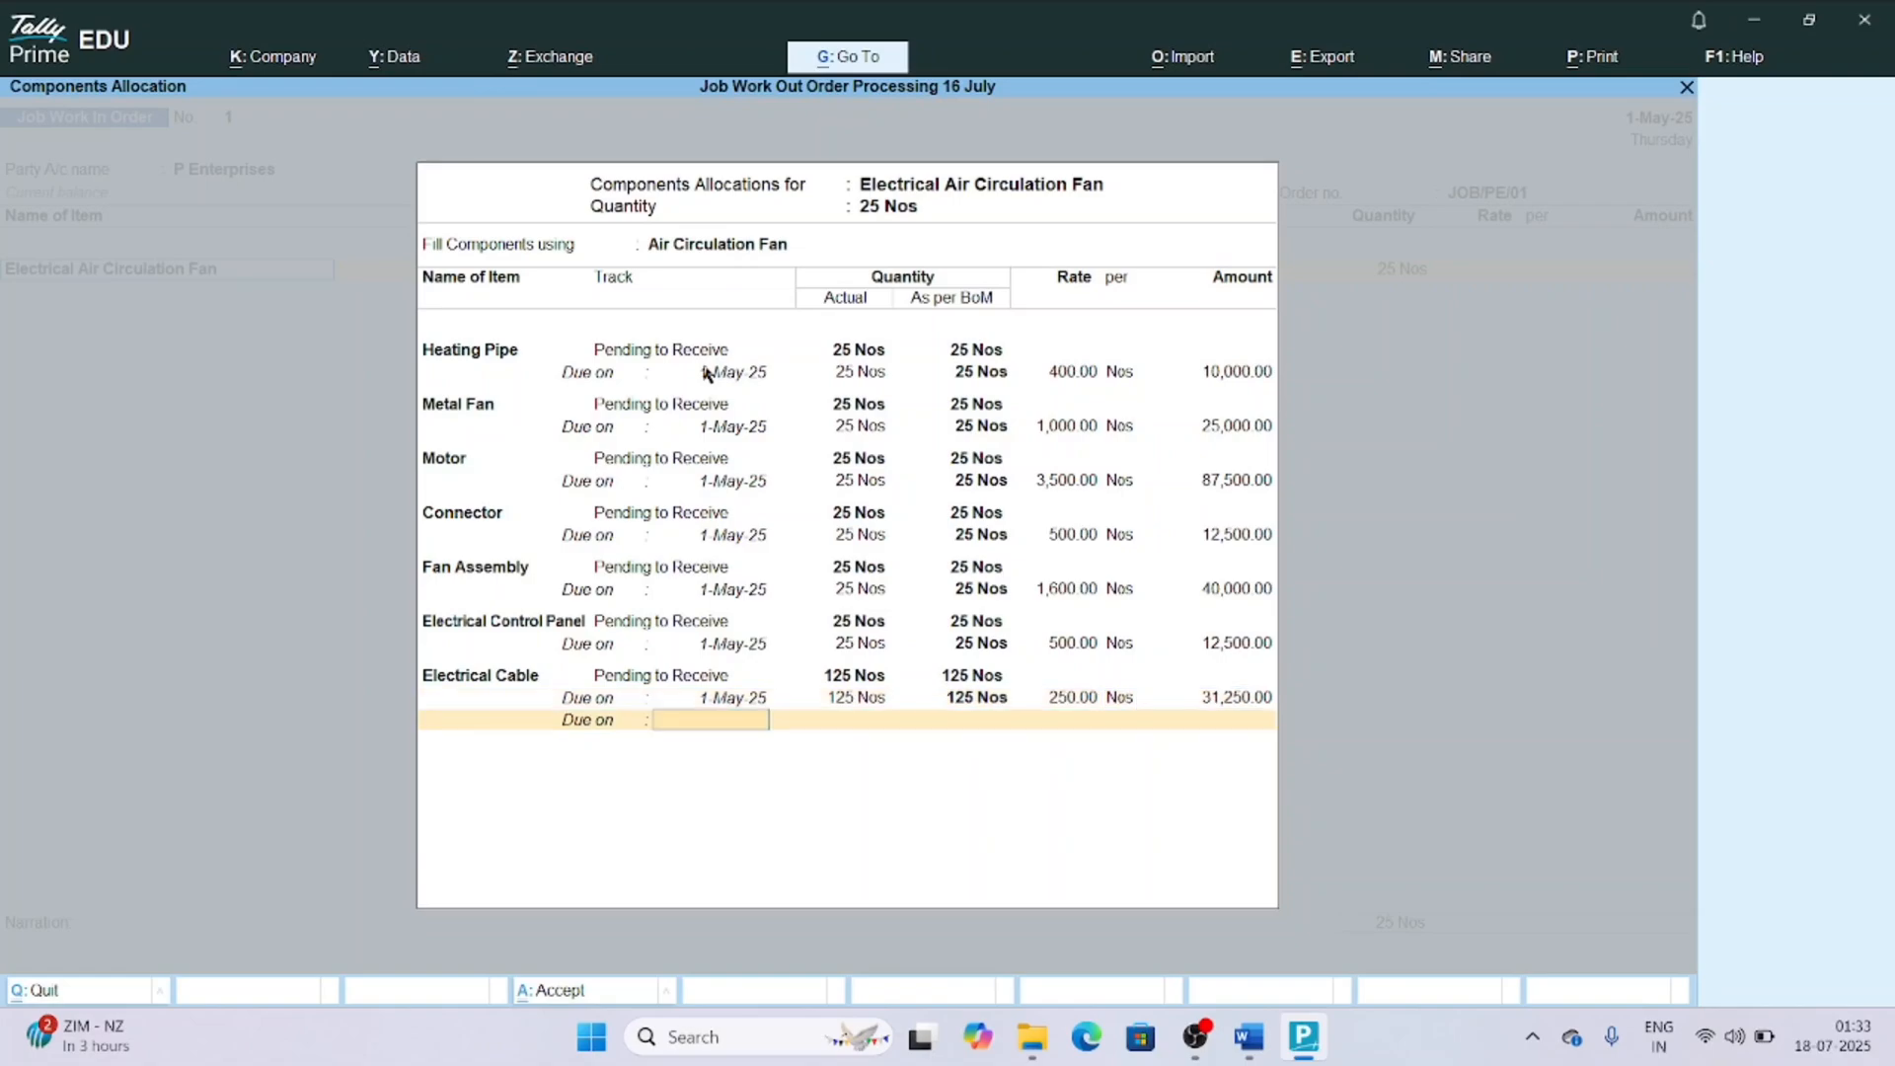
key("Return")
key("Return")
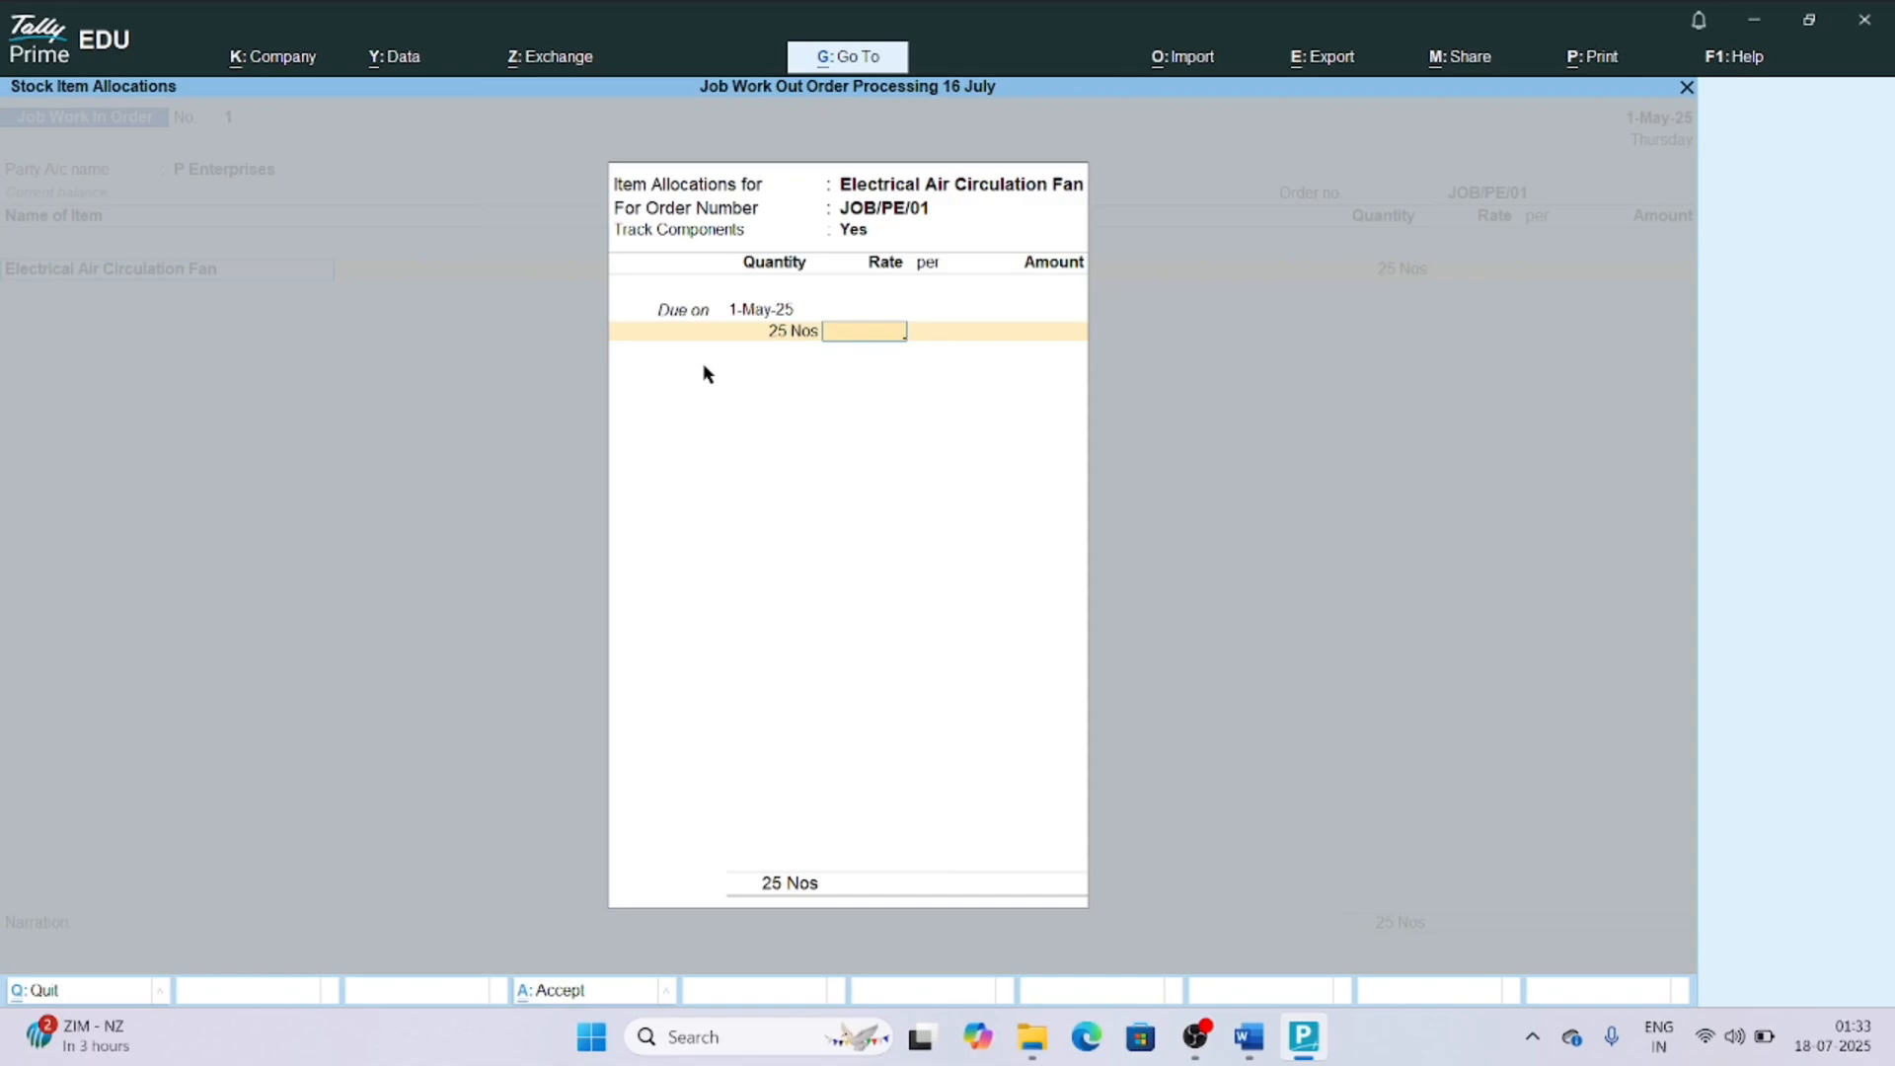
Set the Electrical Air Circulation Fan's rate to 8,750 per Nos and finish its item allocation.
type("8750")
key("Return")
End the item list and save the Job Work In Order voucher without a narration.
key("Return")
key("Return")
key("Return")
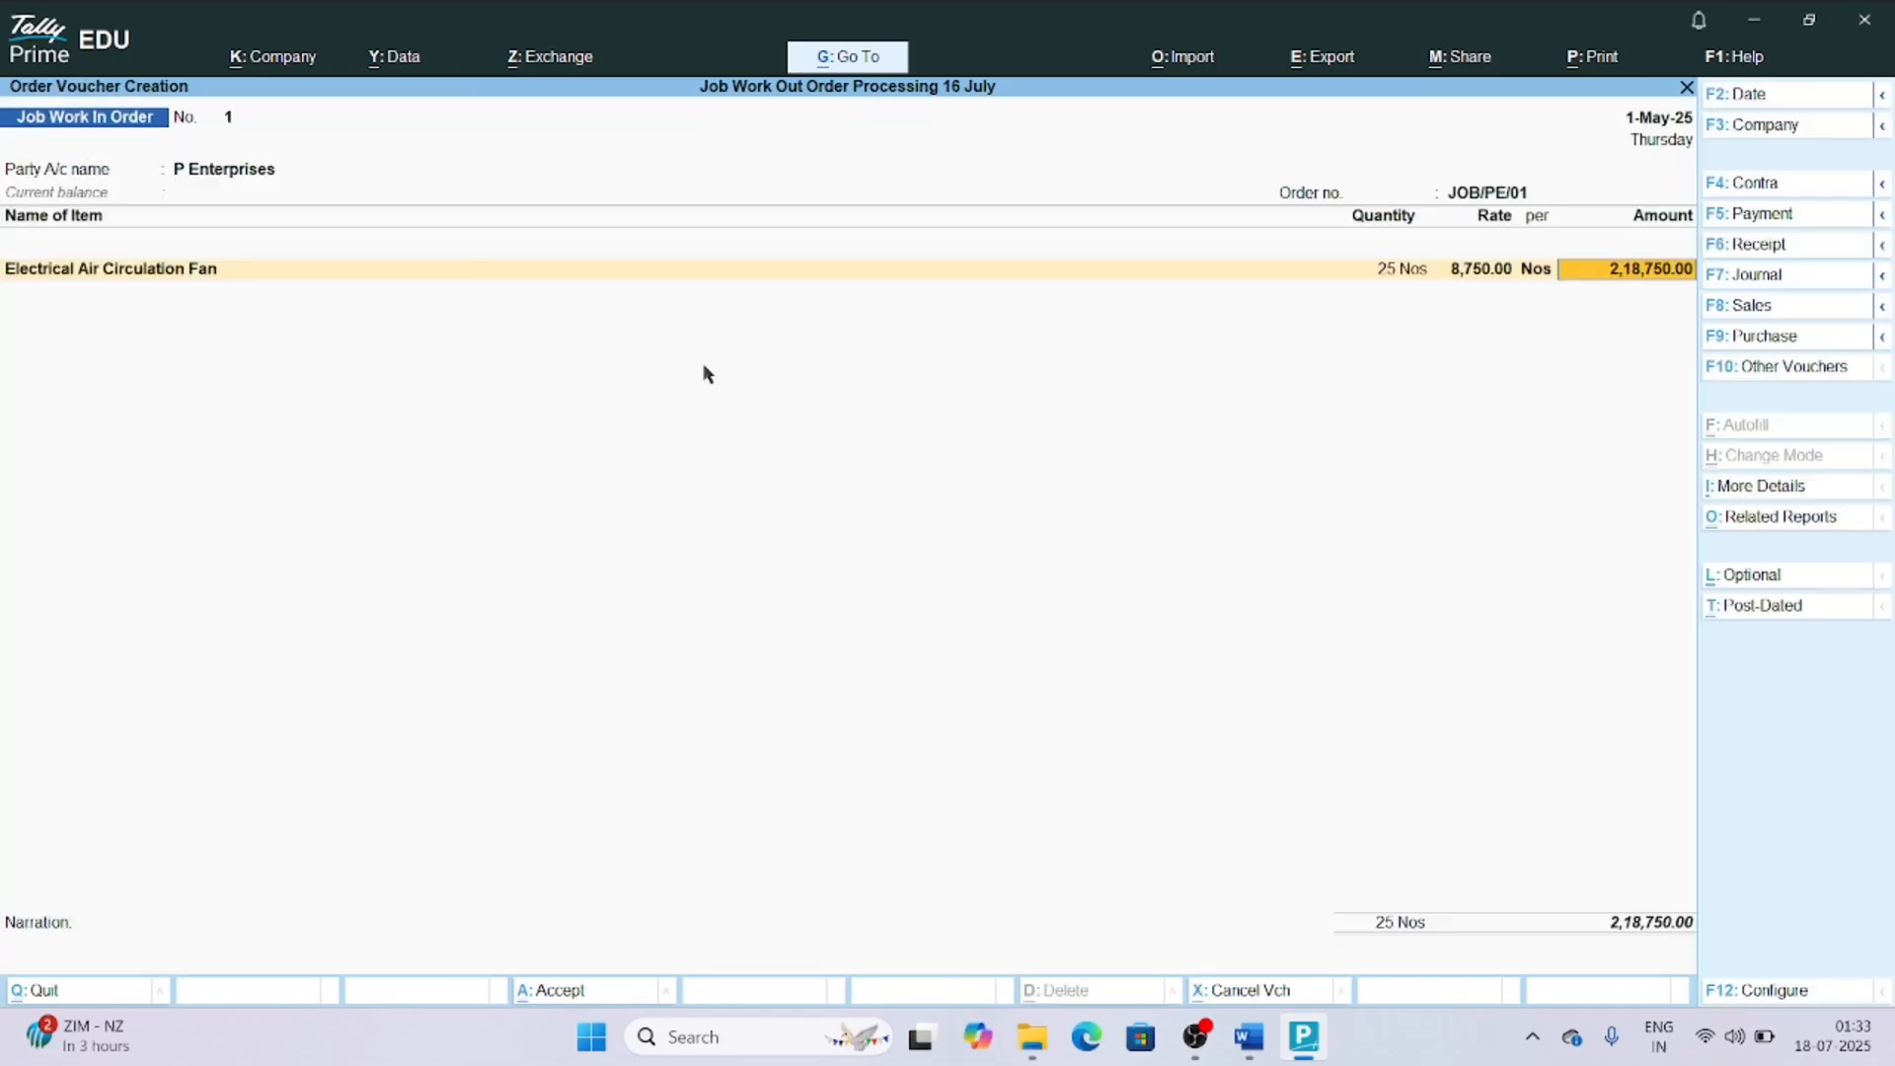
key("Return")
key("Return")
key("Return")
key("Return")
key("Return")
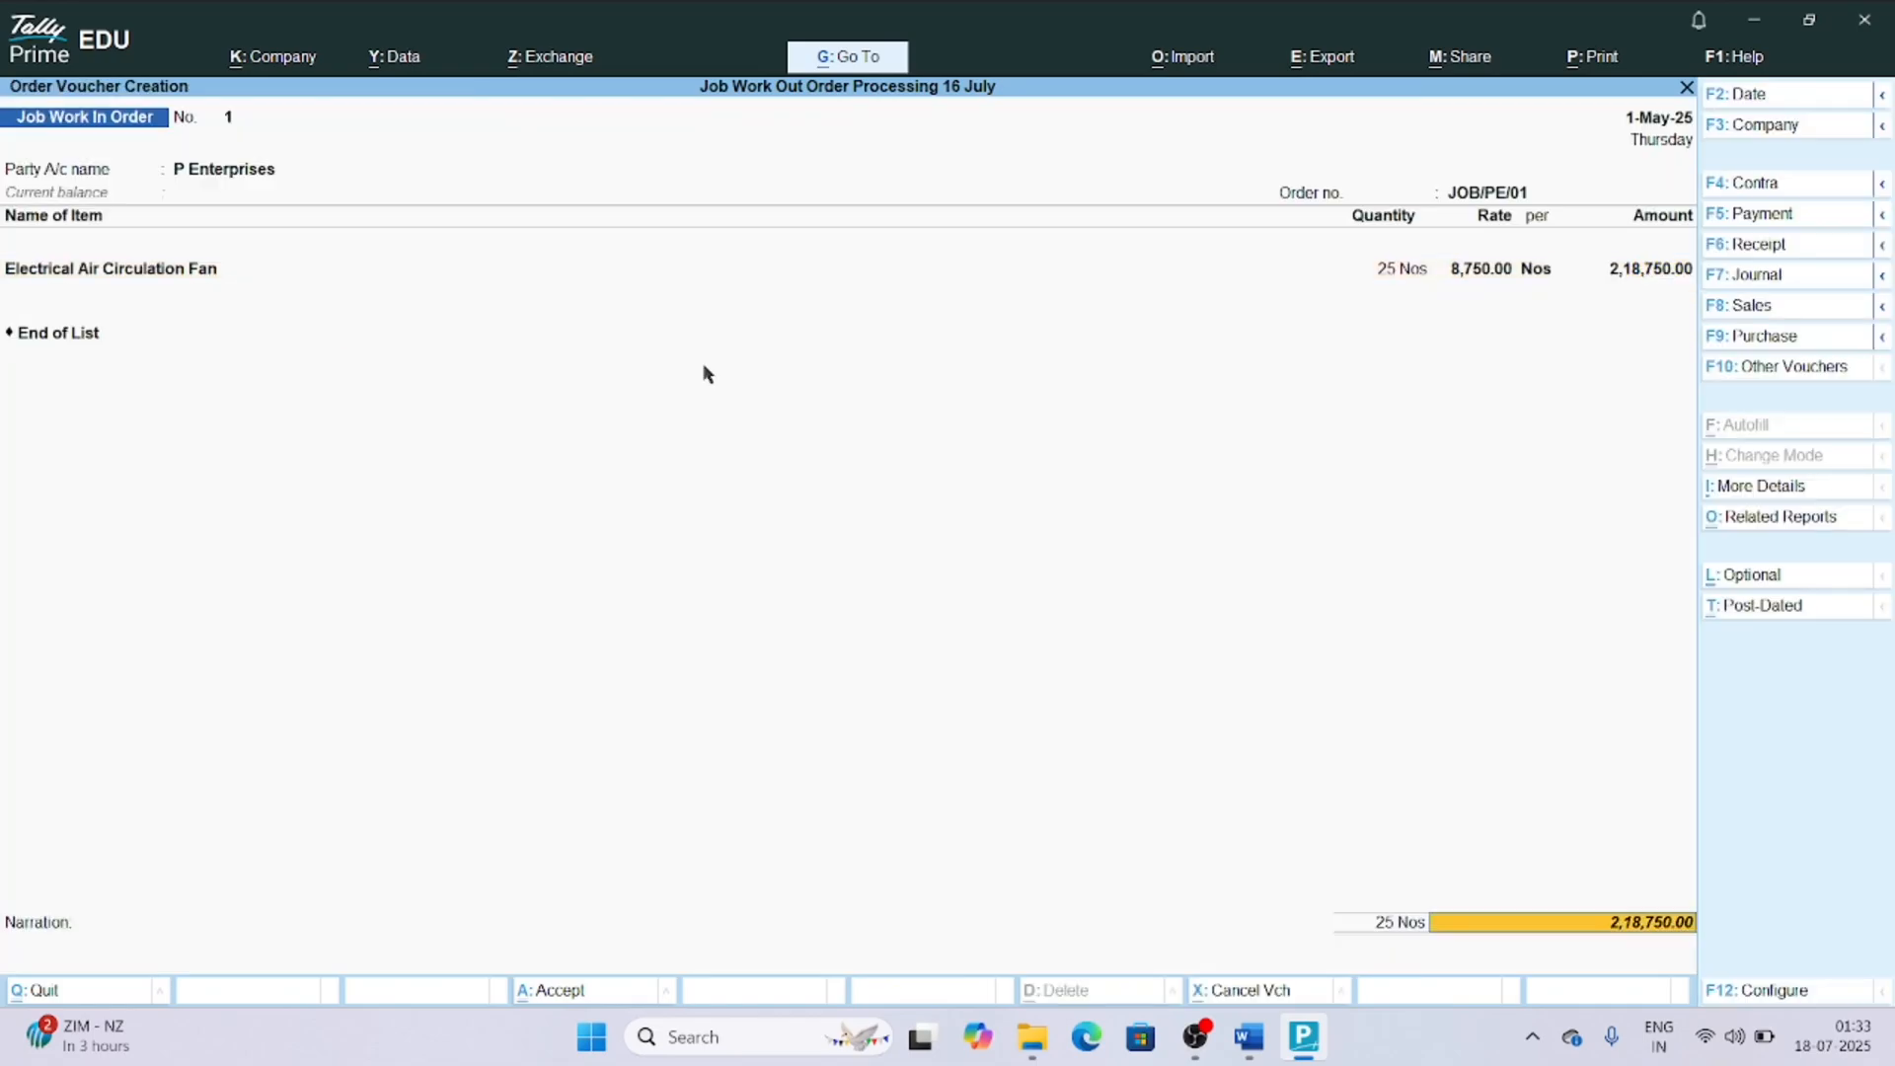
key("Return")
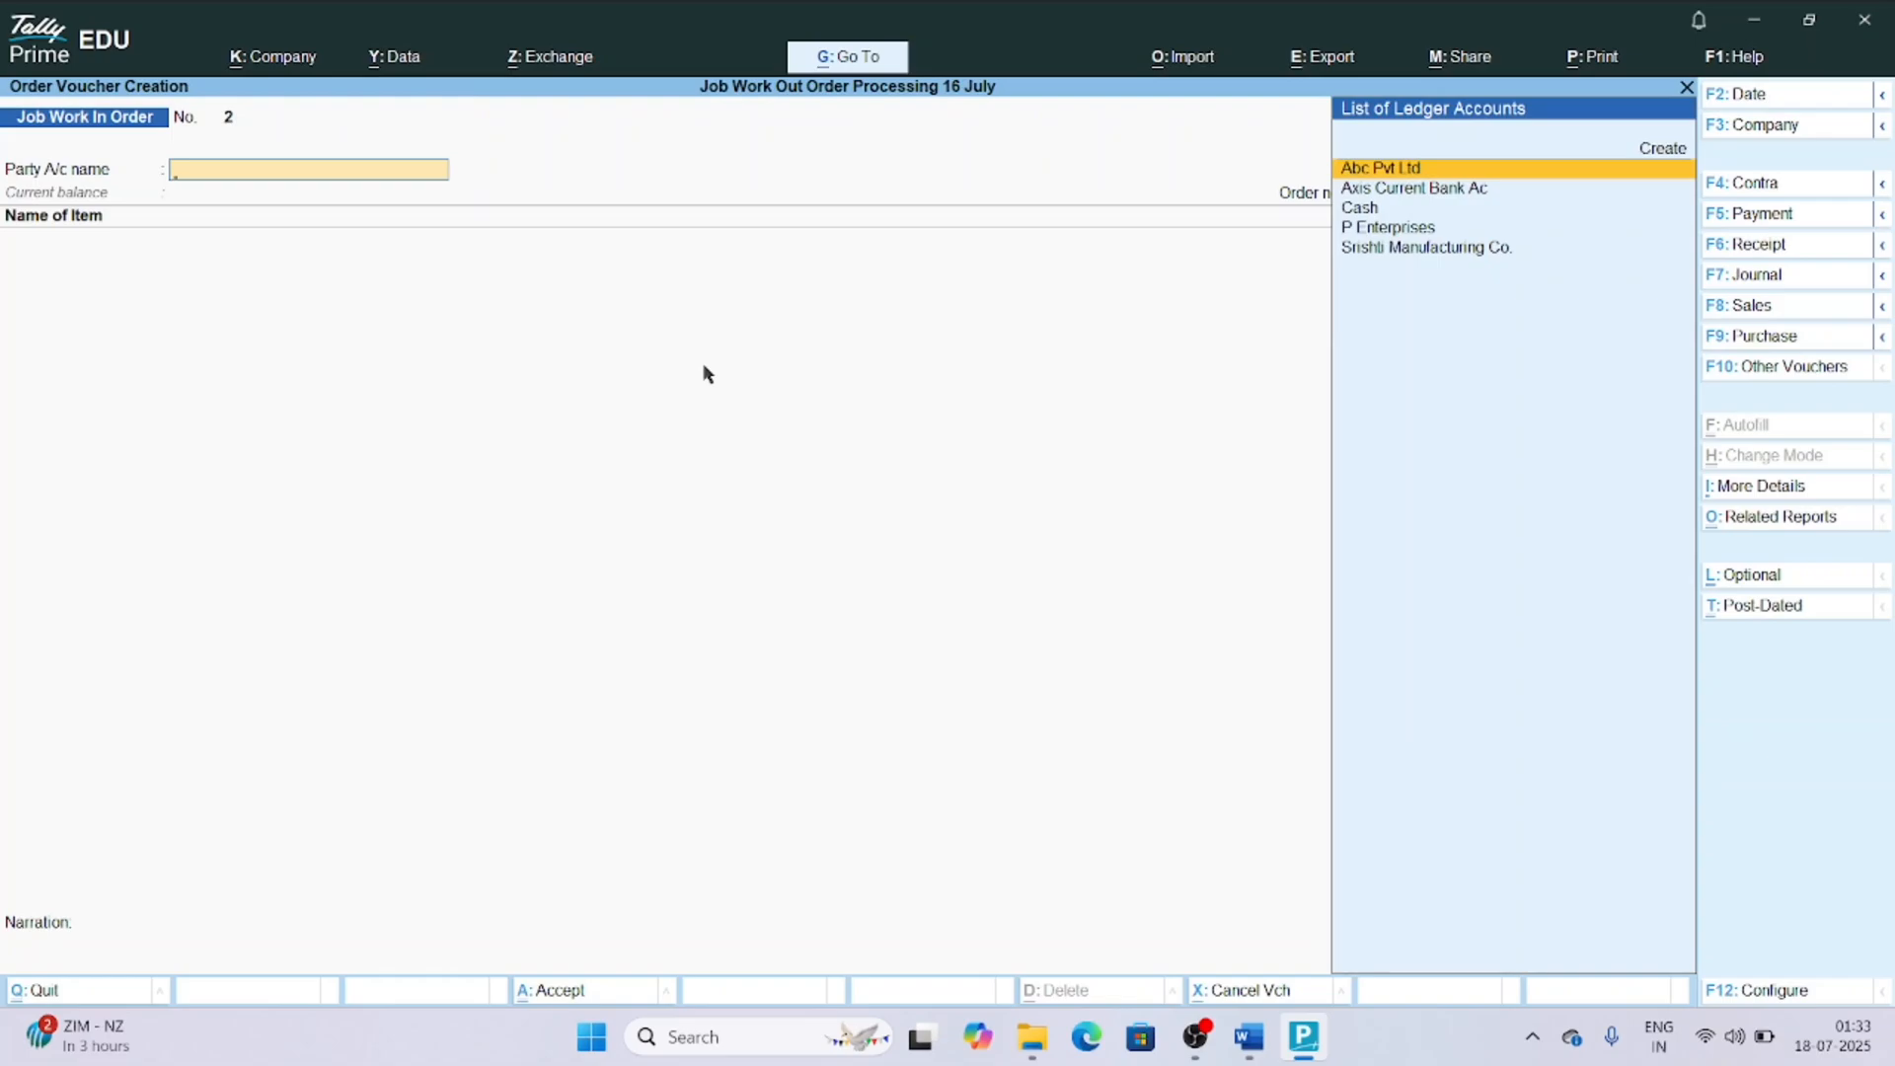
Switch to a Material in (Raw Material) voucher and choose P Enterprises as the party account.
key("F10")
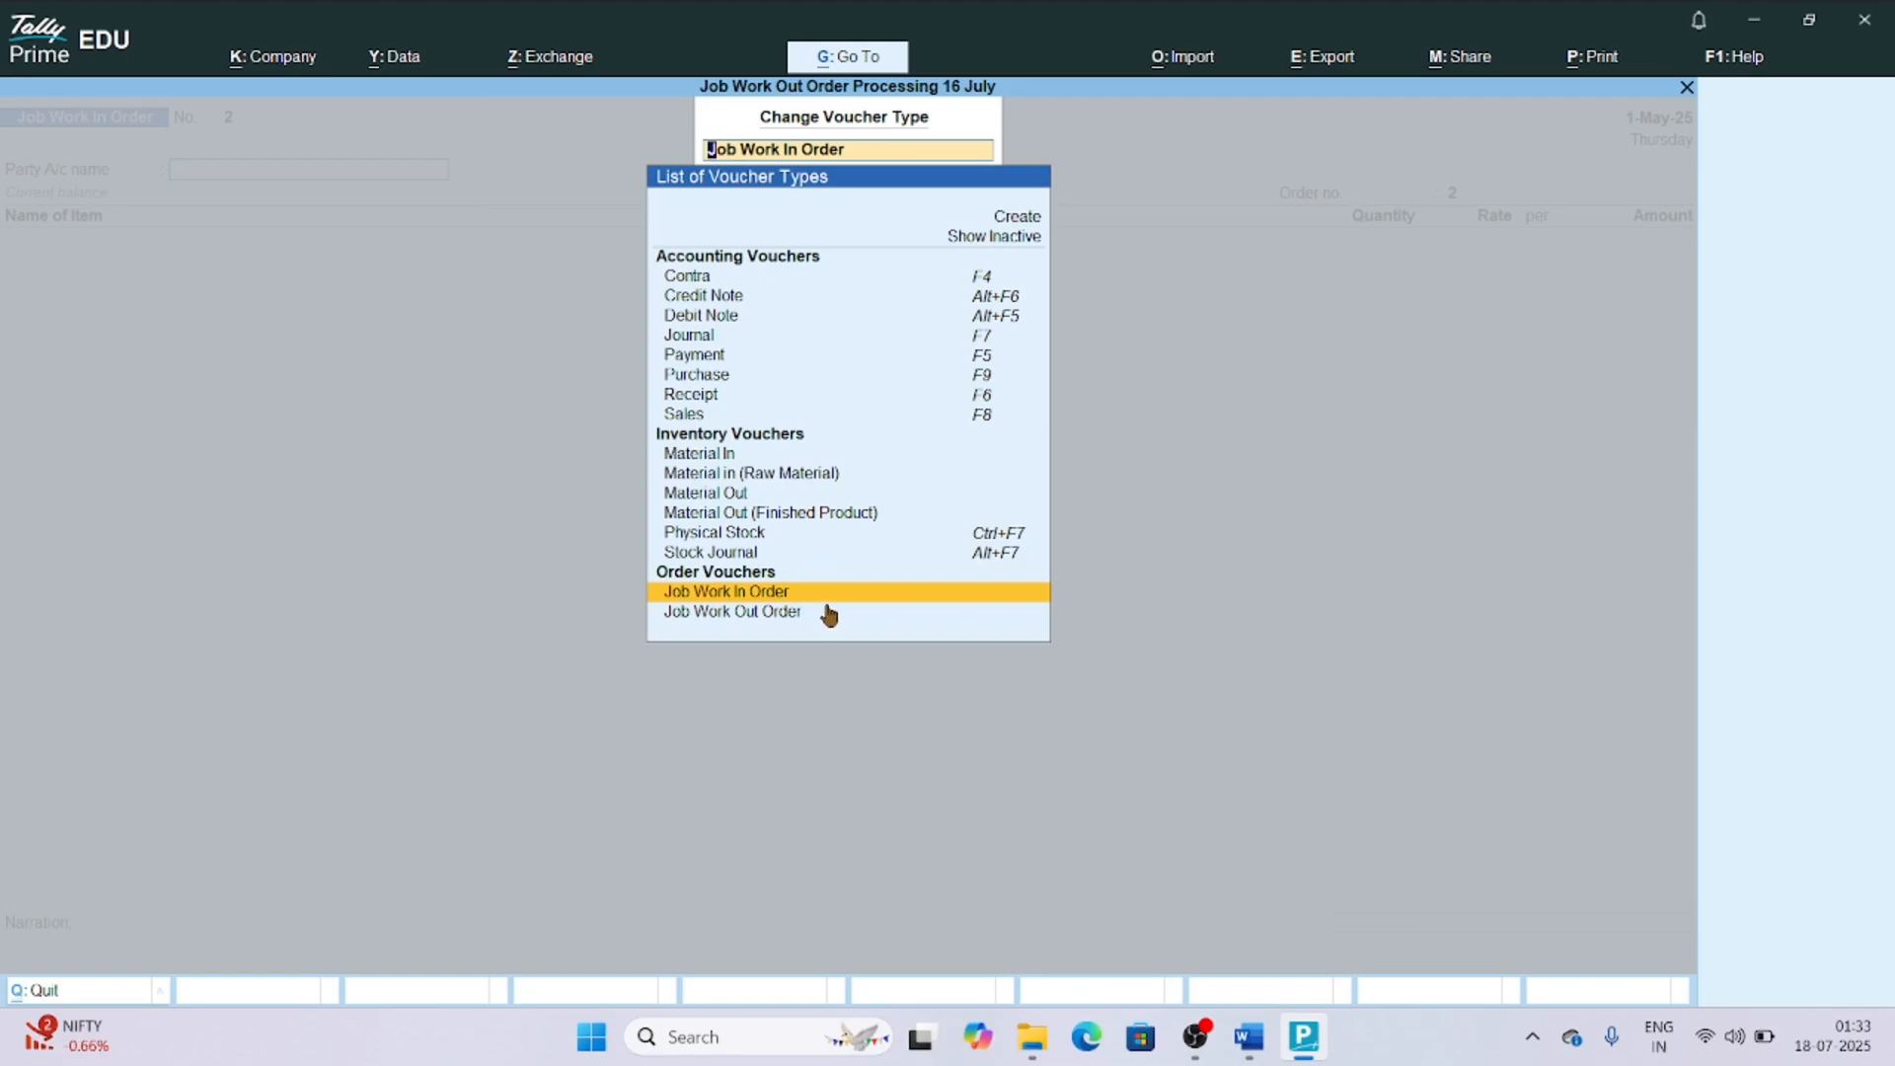
left_click(755, 474)
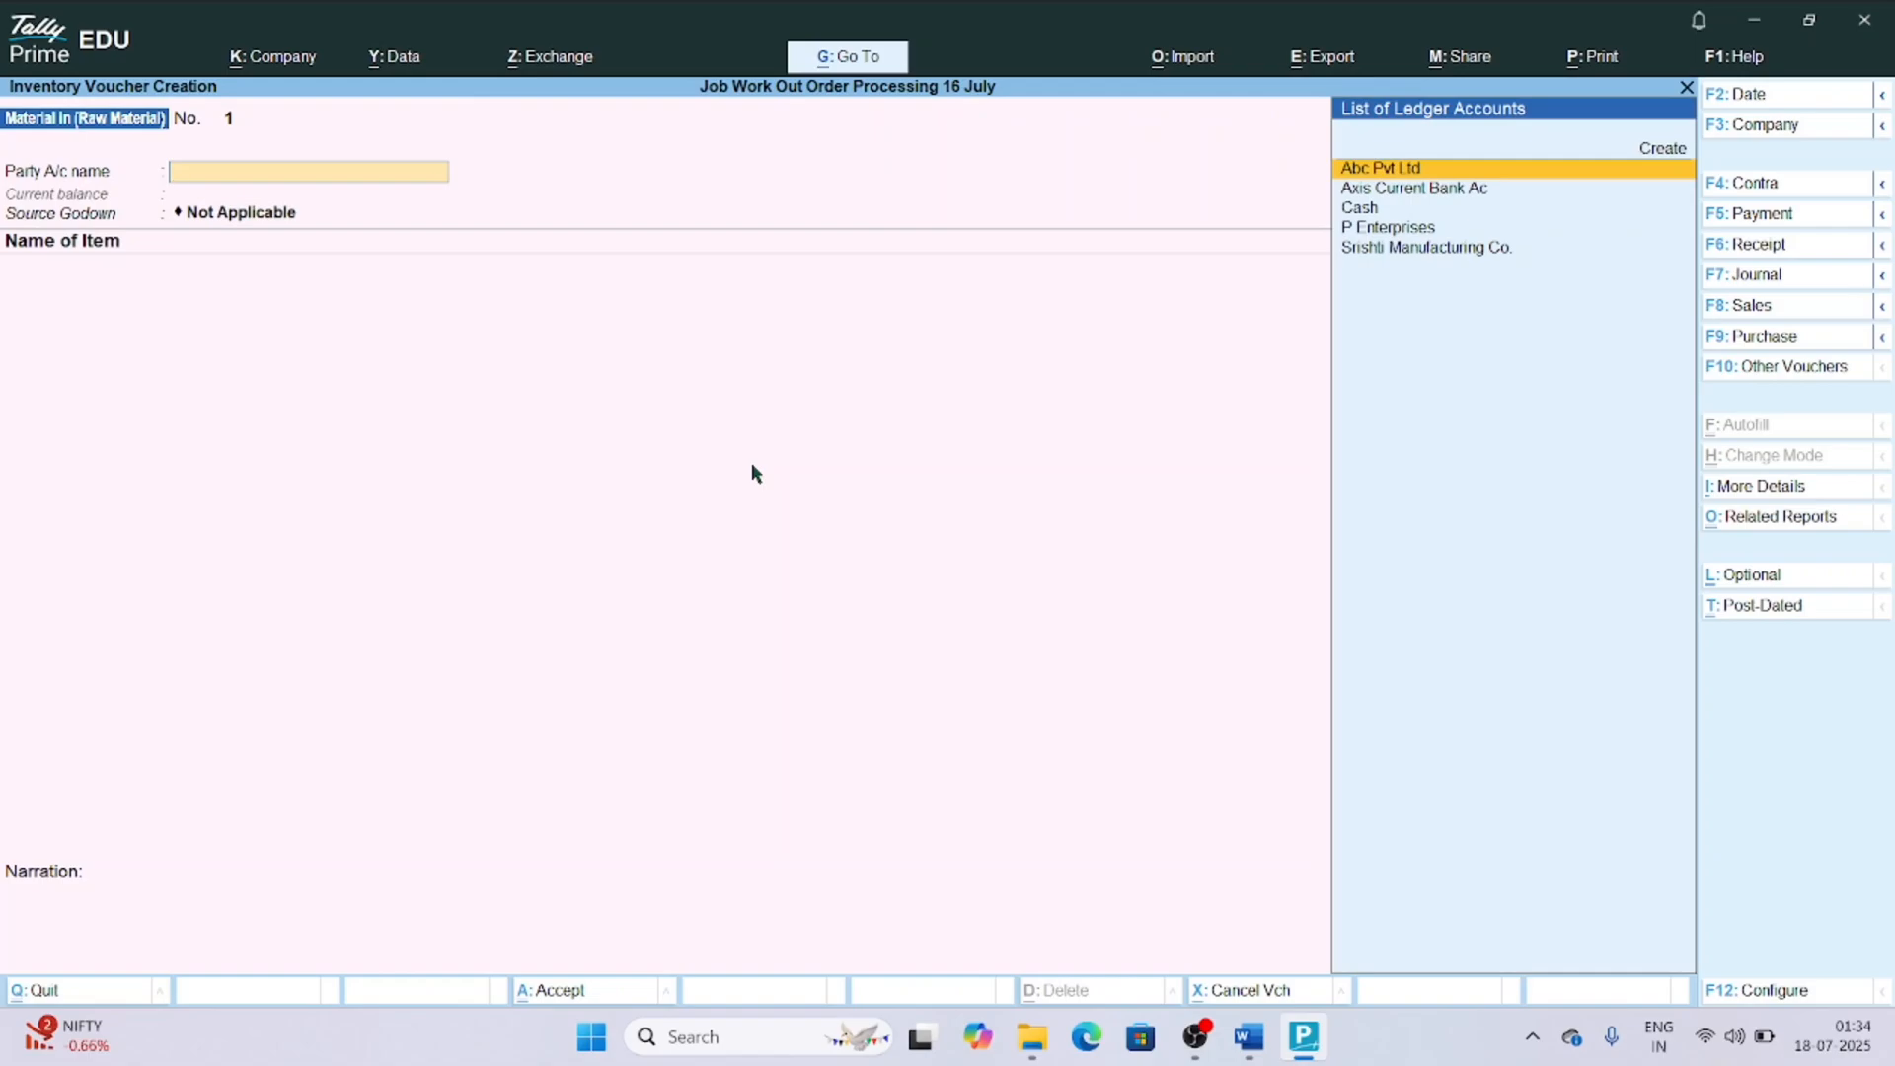
key("Down")
key("Down")
key("Down")
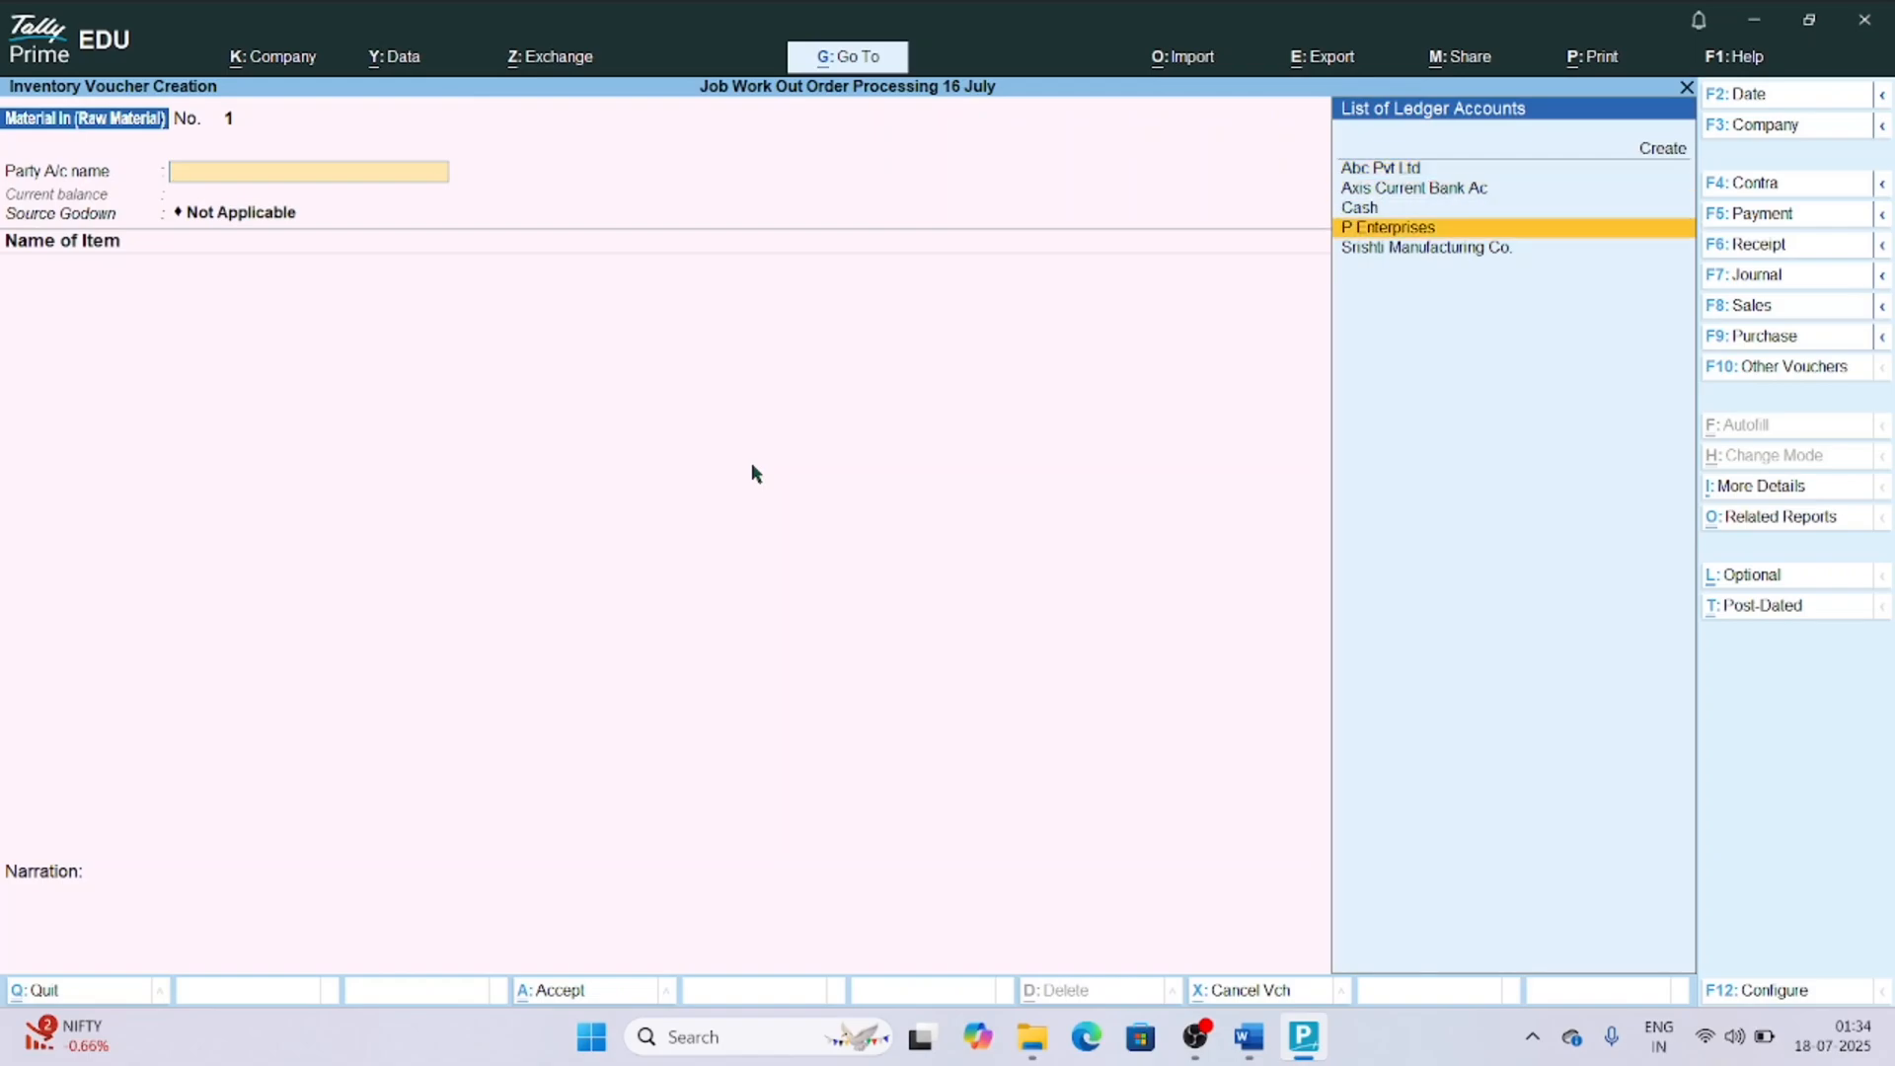
key("Return")
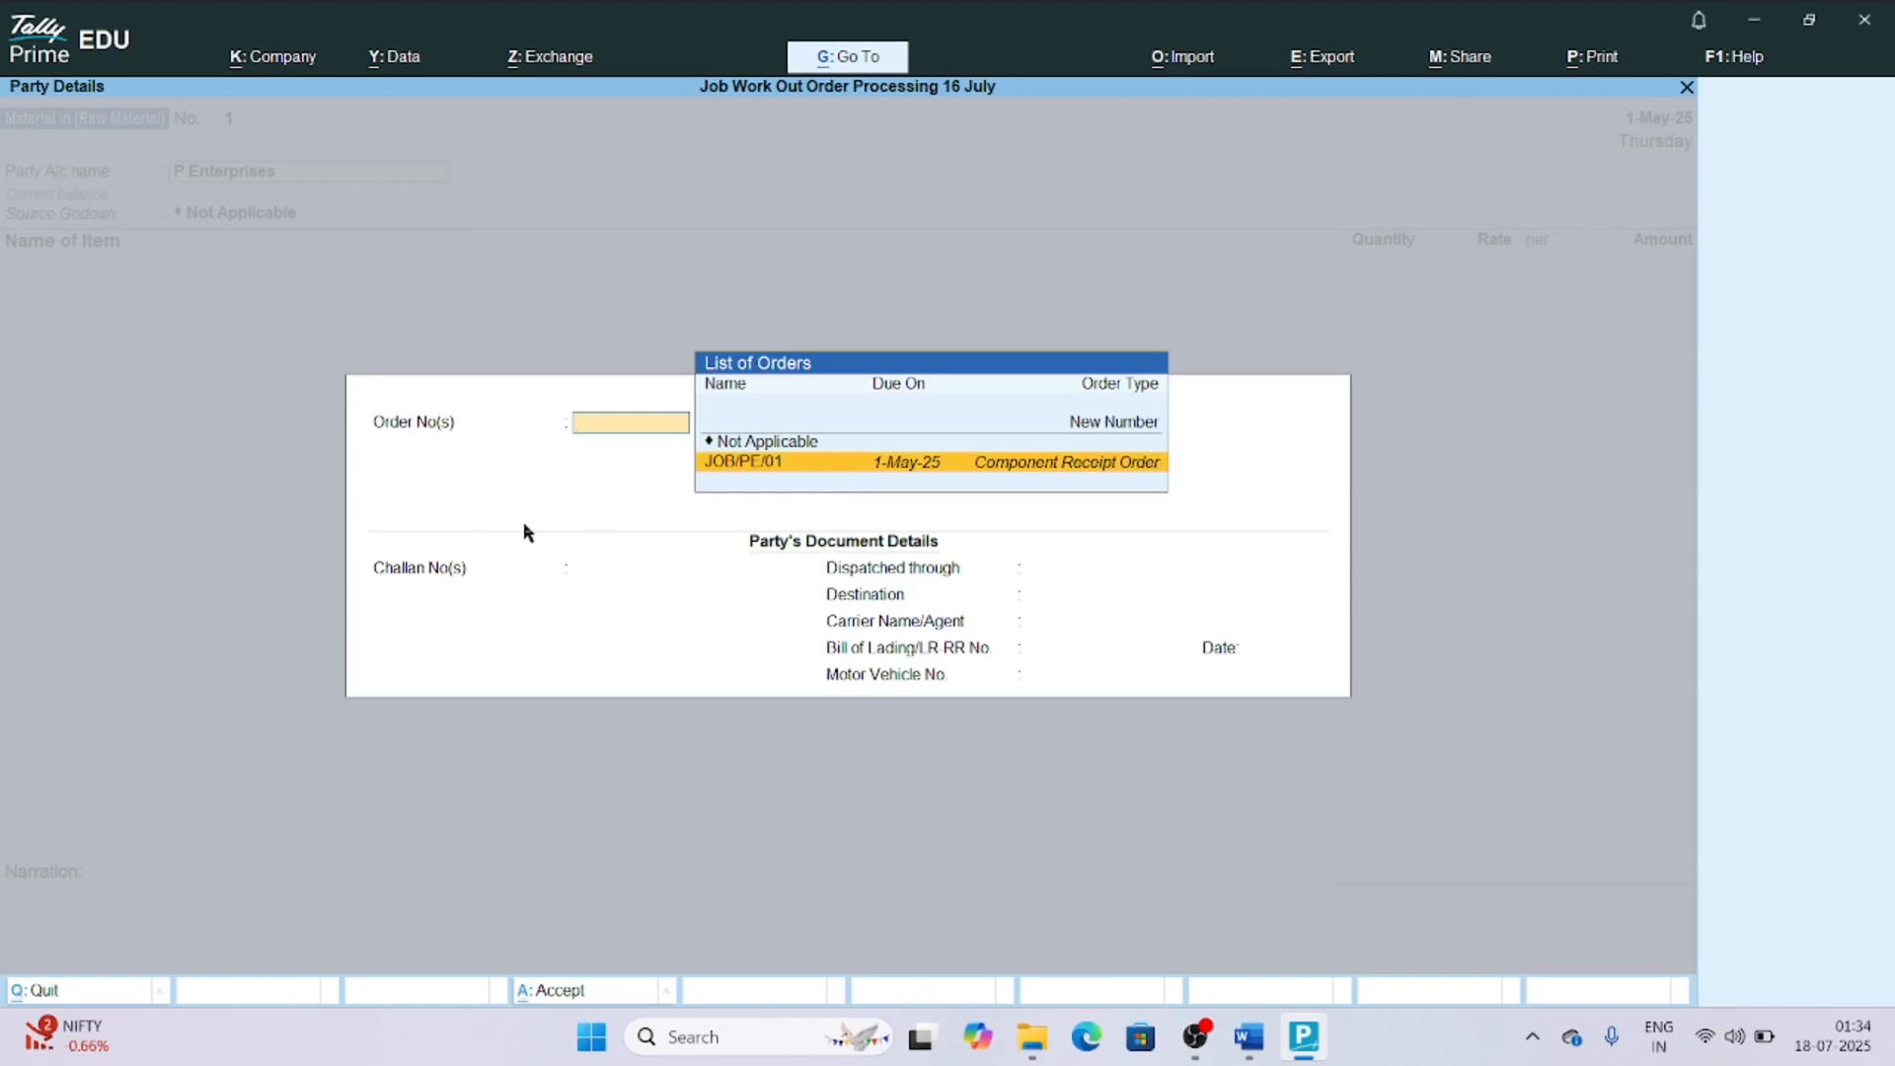
Link the voucher to P Enterprises' component receipt order due 1-May-25, and accept the prefilled order and dispatch details.
key("Return")
key("Return")
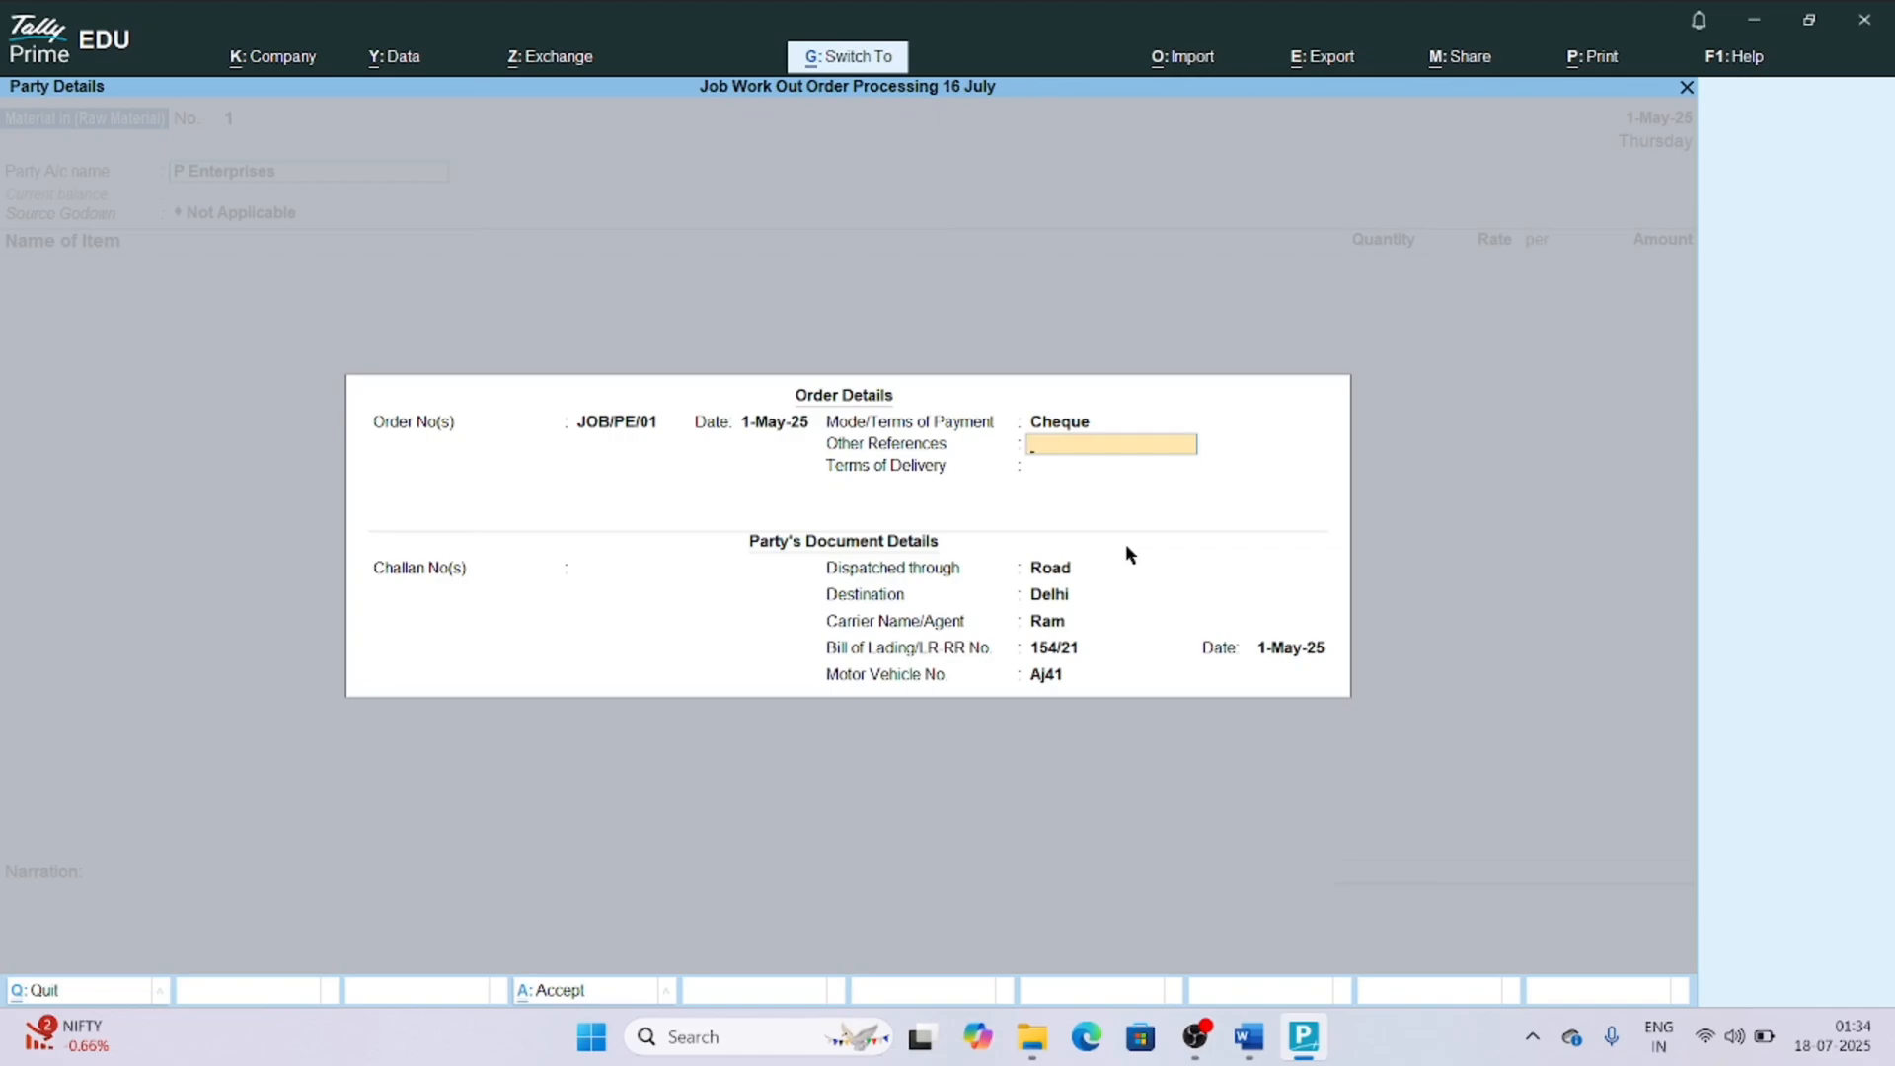
key("ctrl+a")
key("ctrl+a")
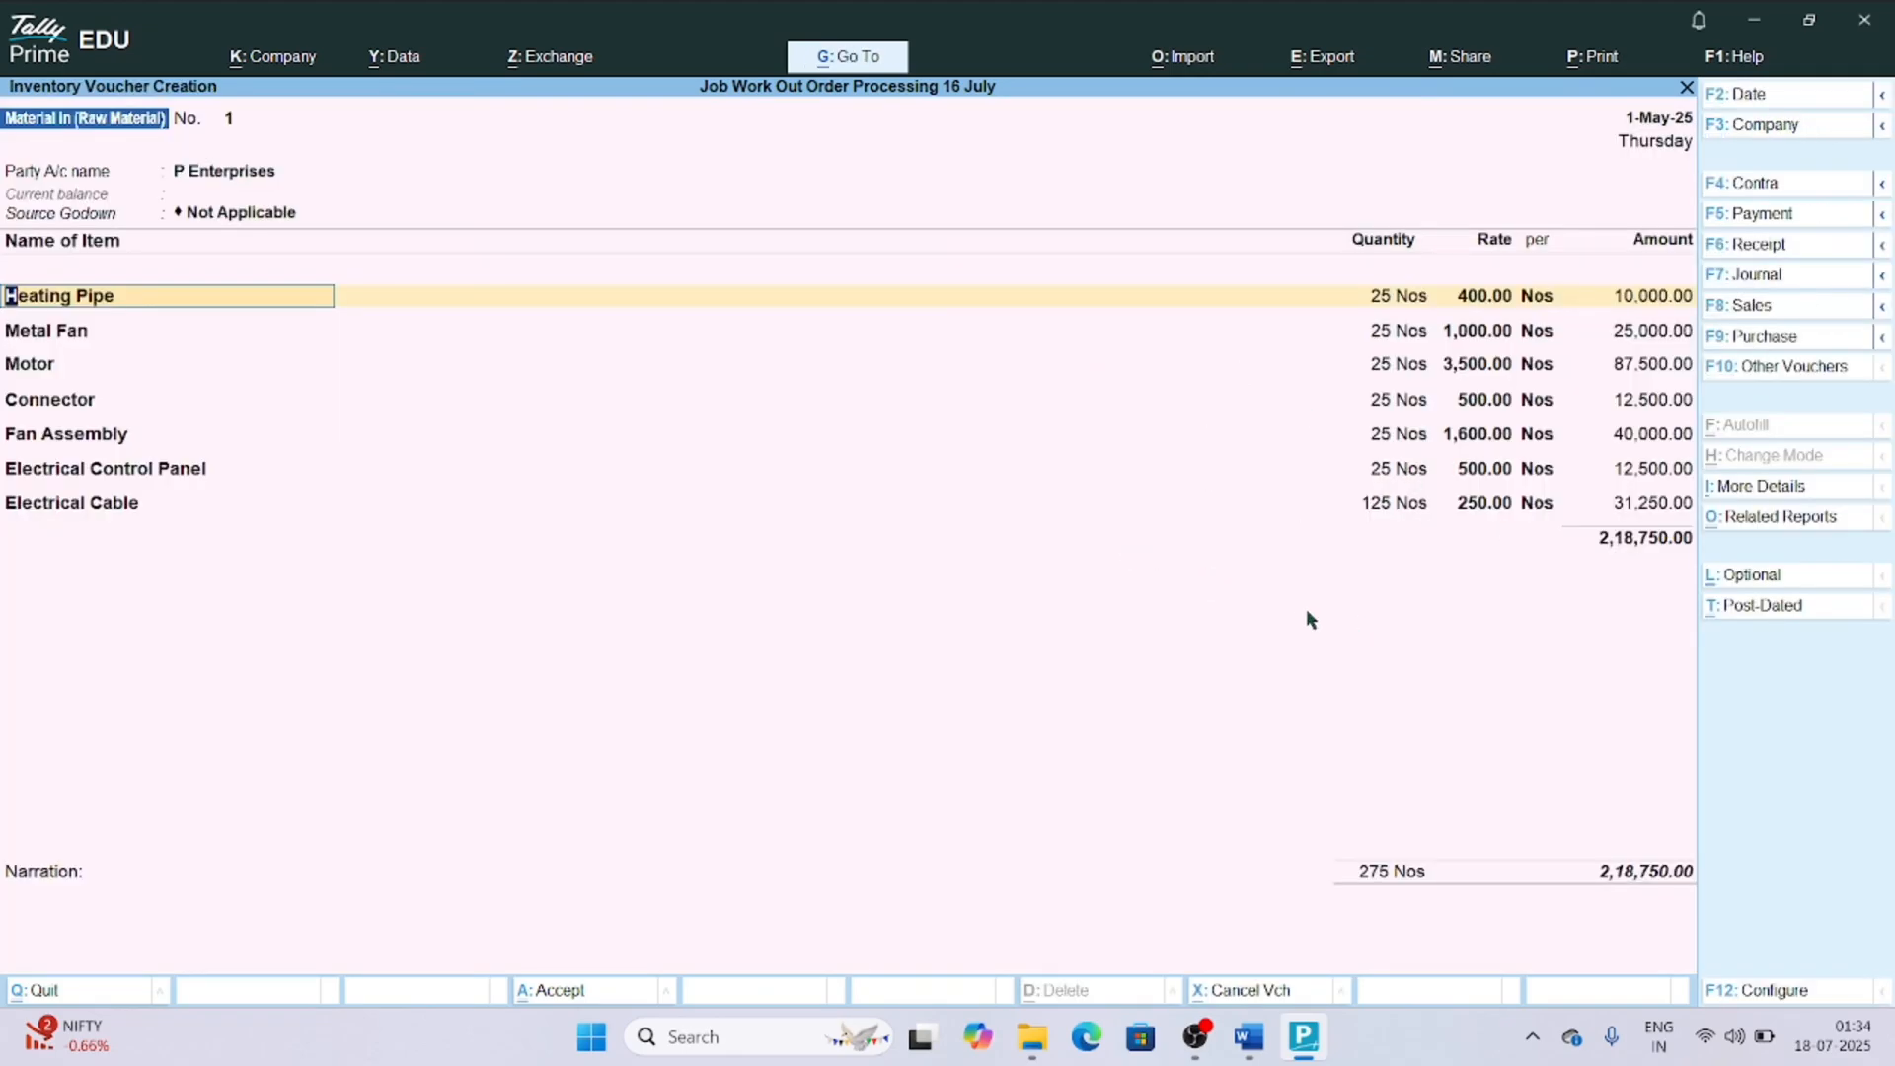
Save the Material in (Raw Material) voucher with the components filled from the order, leaving the narration blank.
key("ctrl+a")
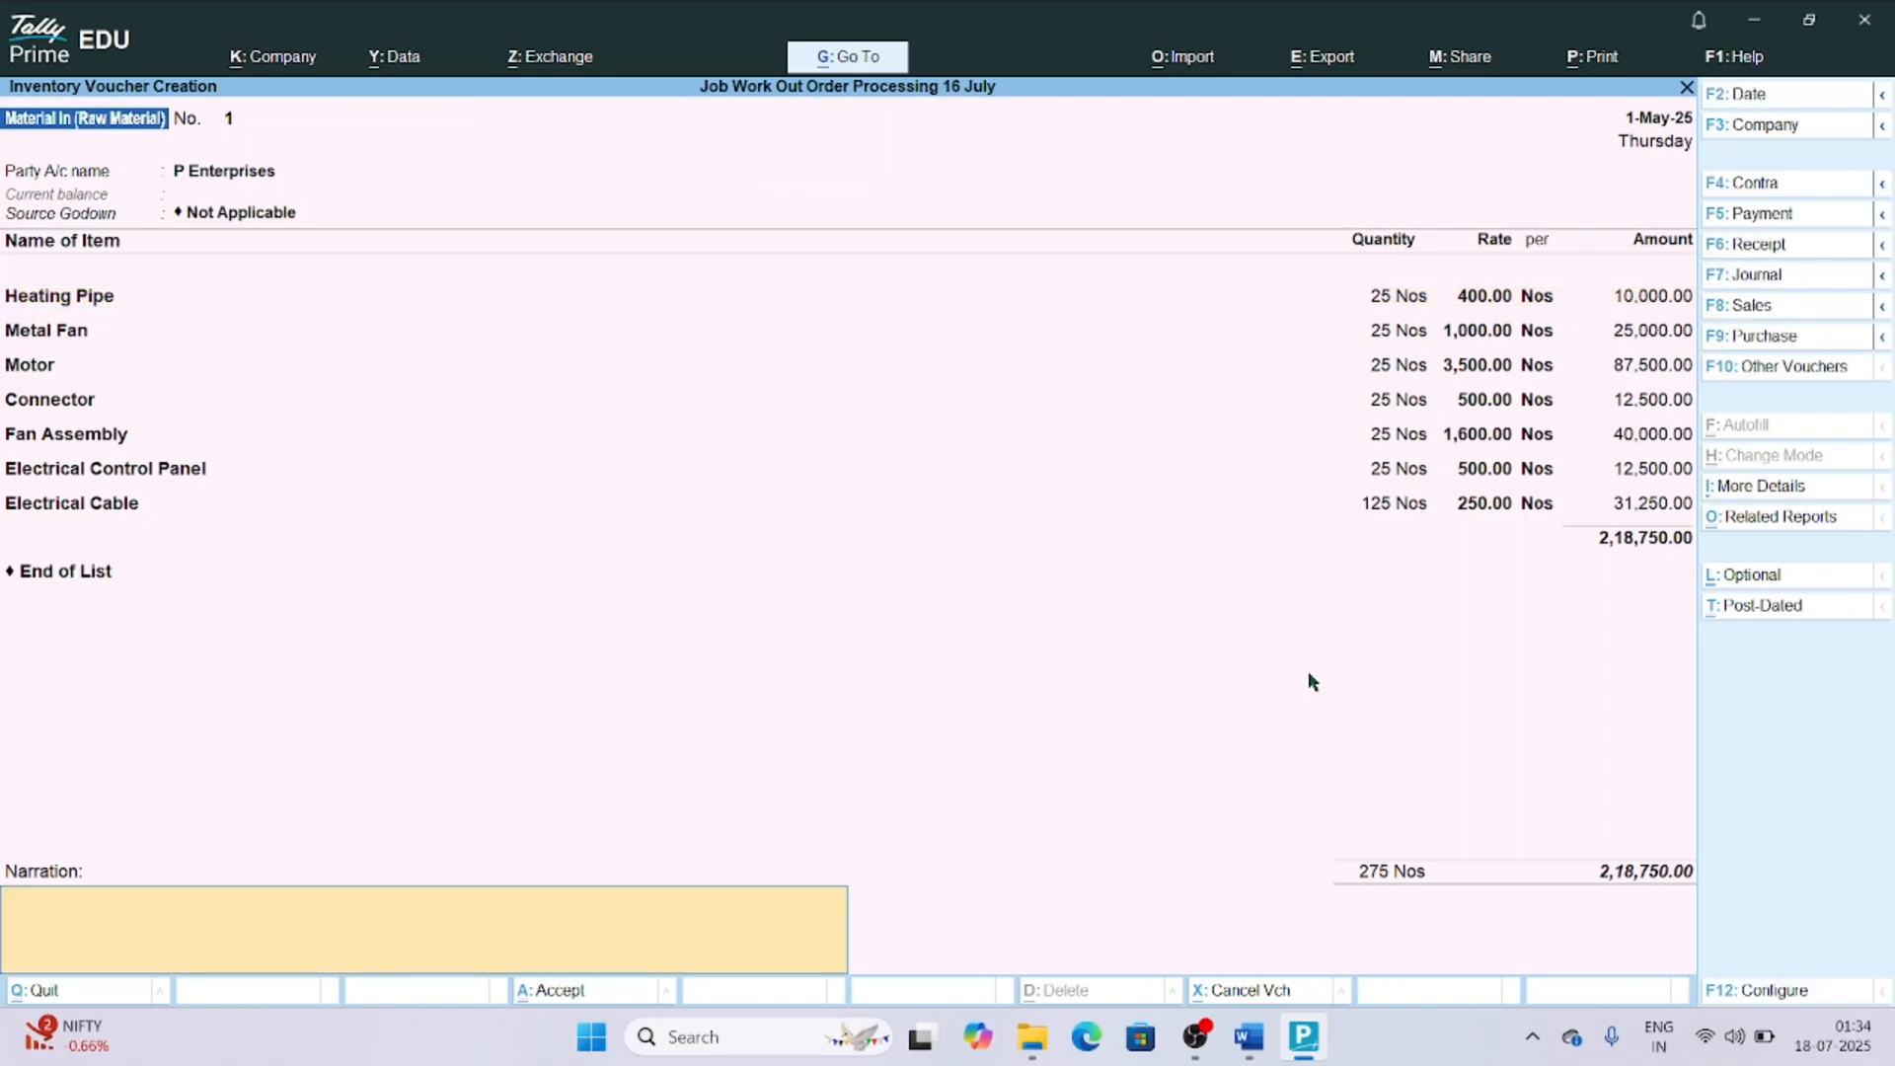
key("Return")
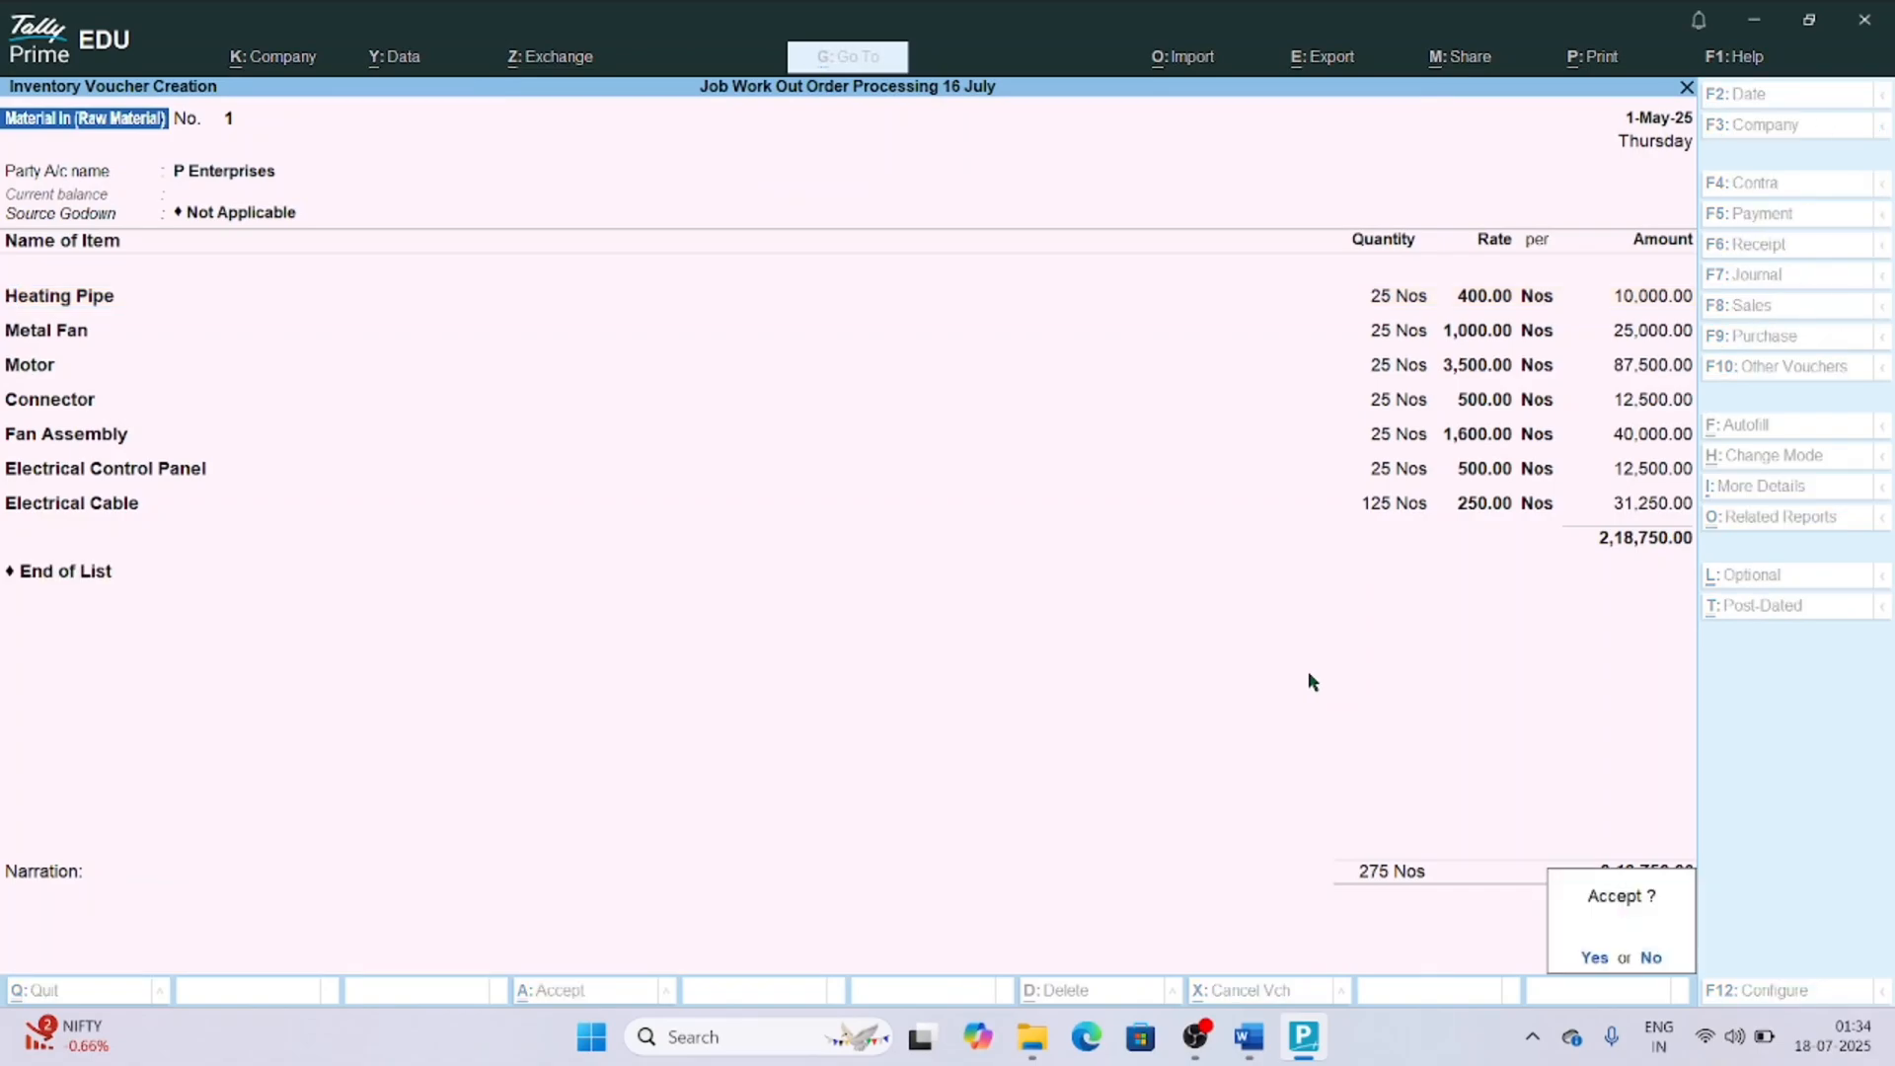
key("Return")
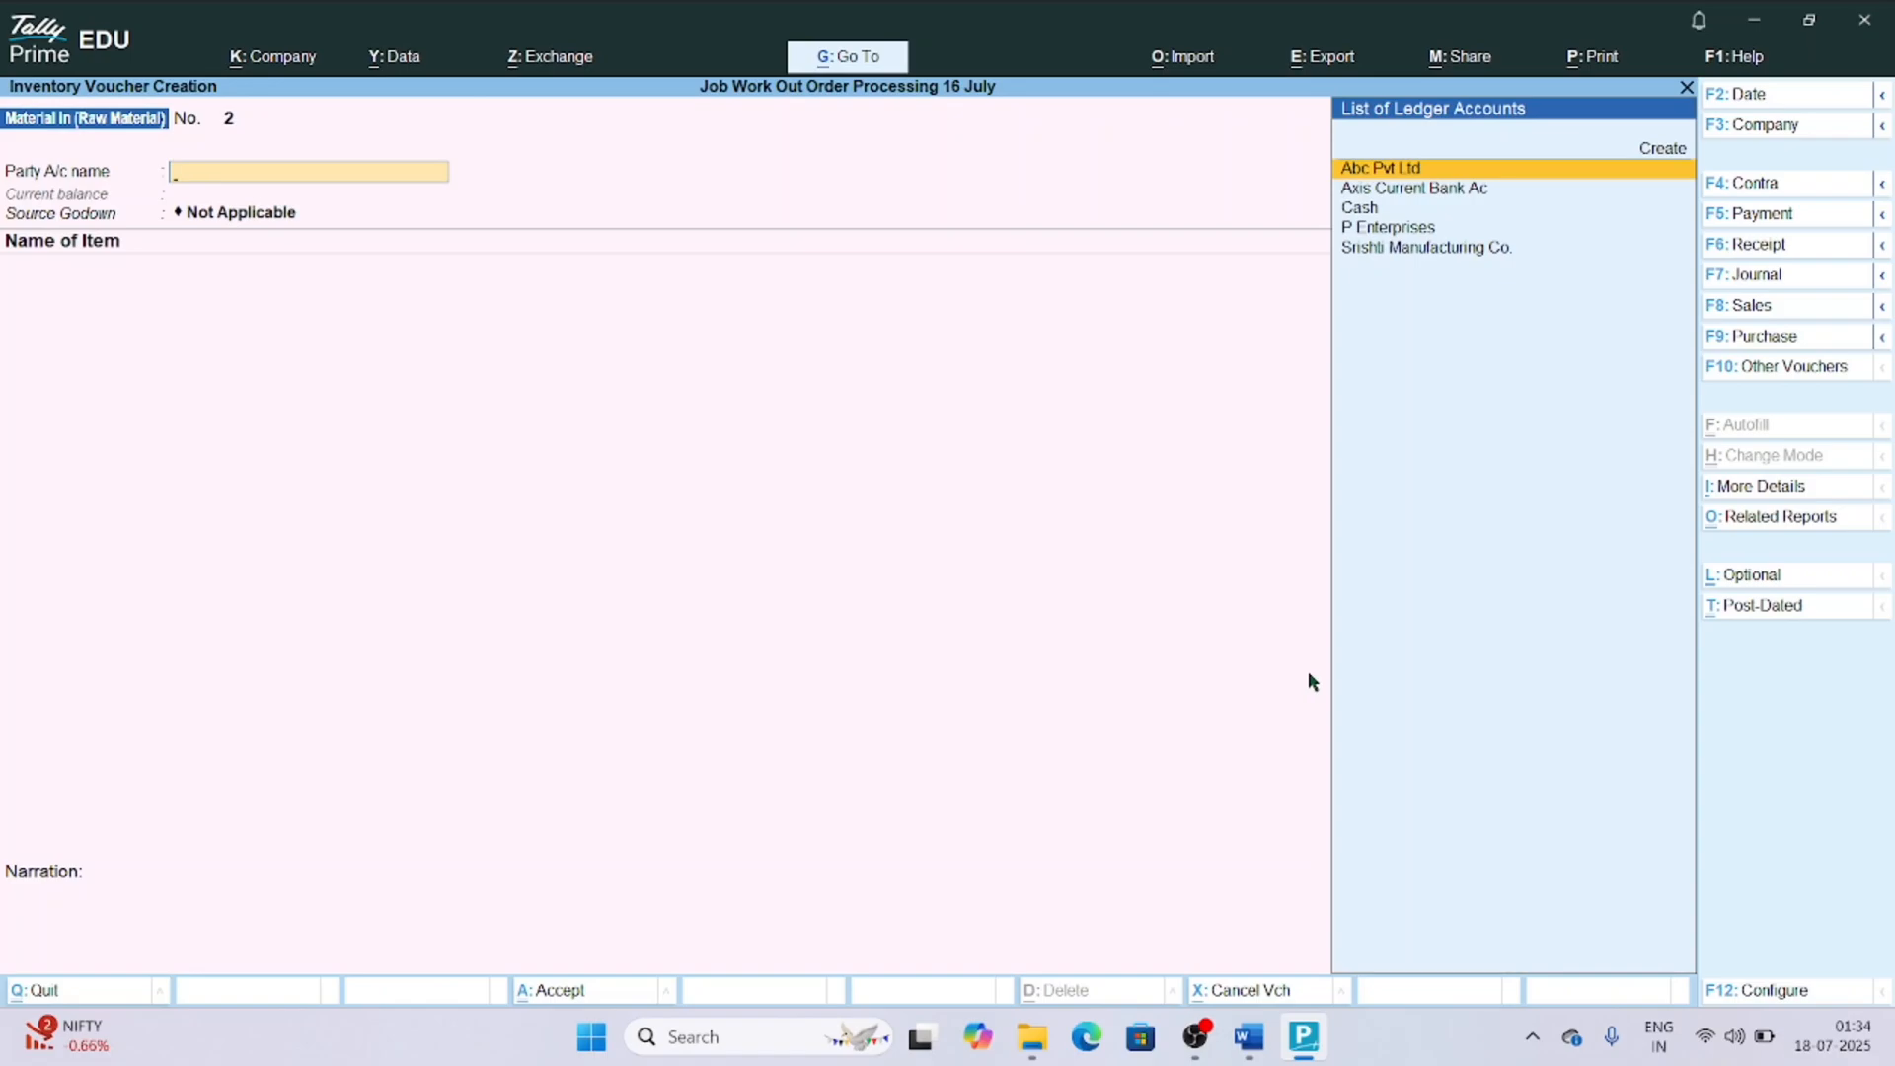
Switch to a Stock Journal voucher and change its mode to Use for Manufacturing Journal.
key("F10")
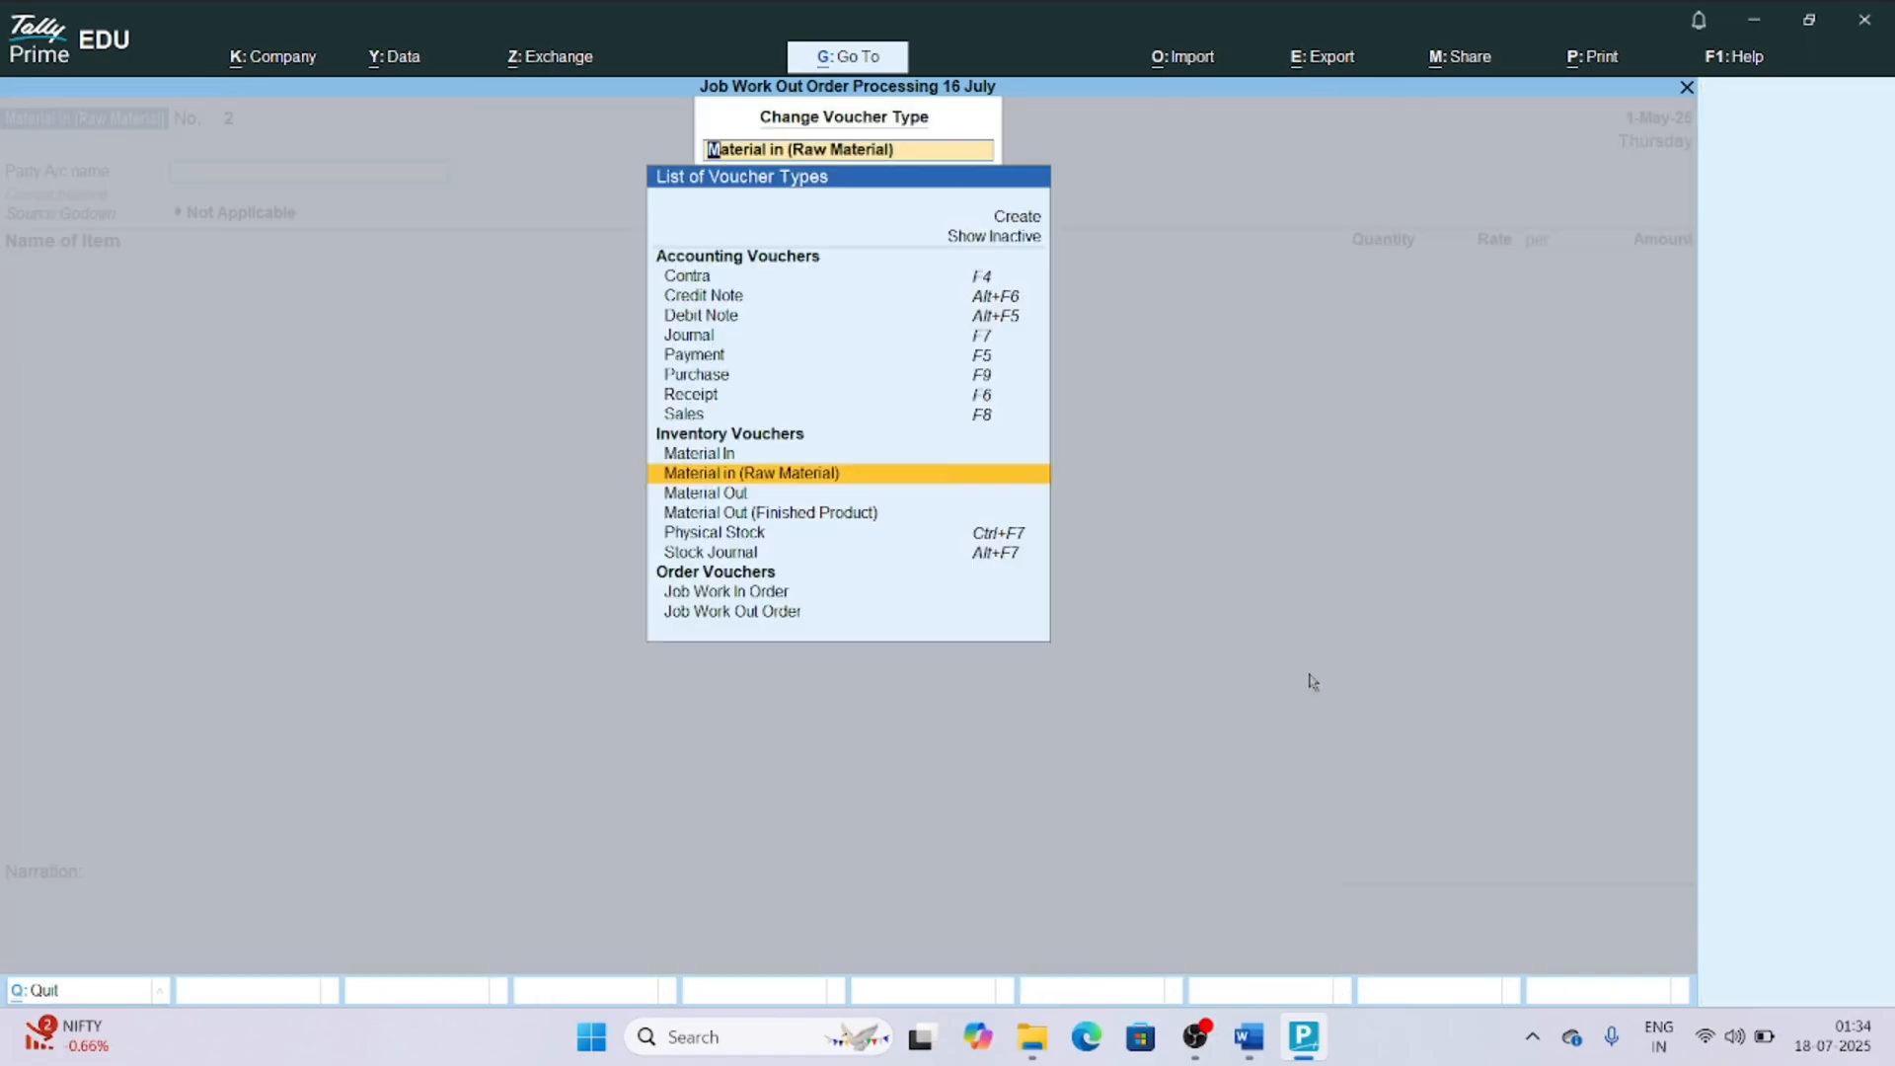
key("Down")
key("Down")
key("Down")
key("Down")
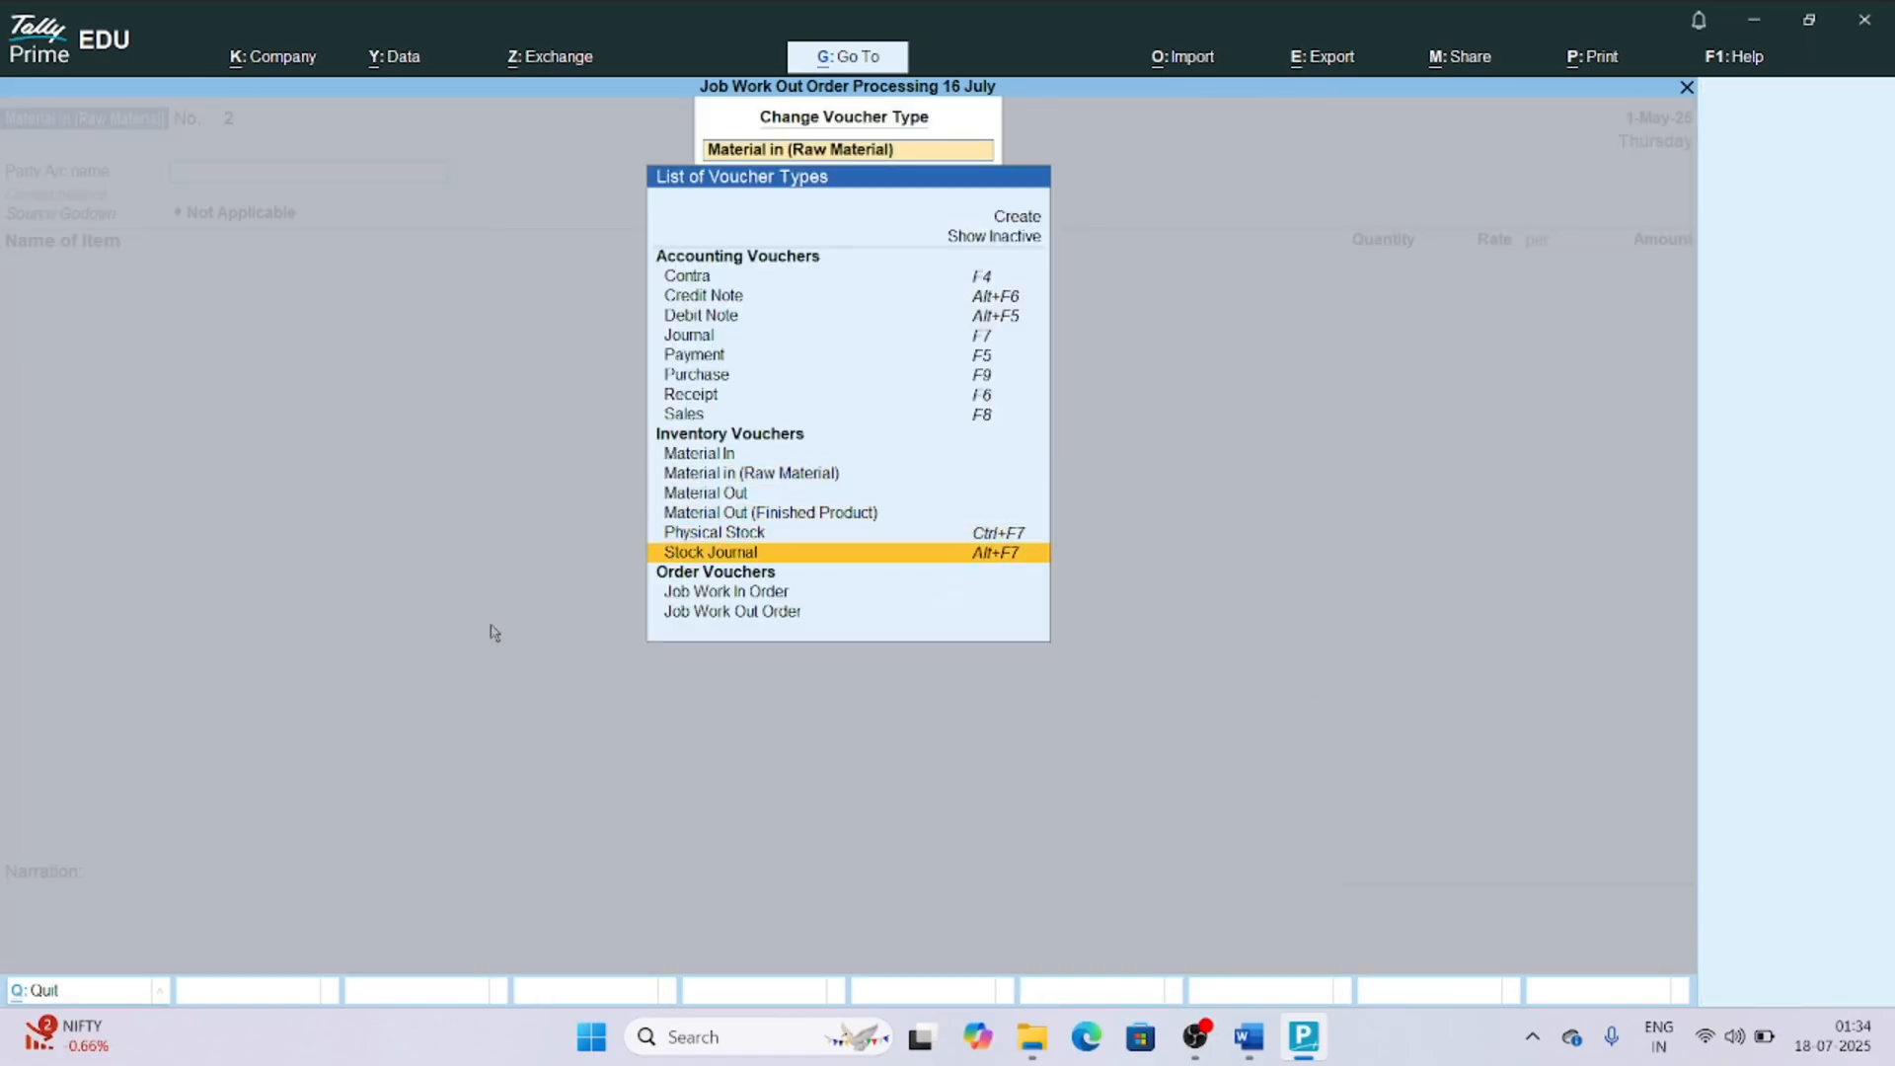
key("Return")
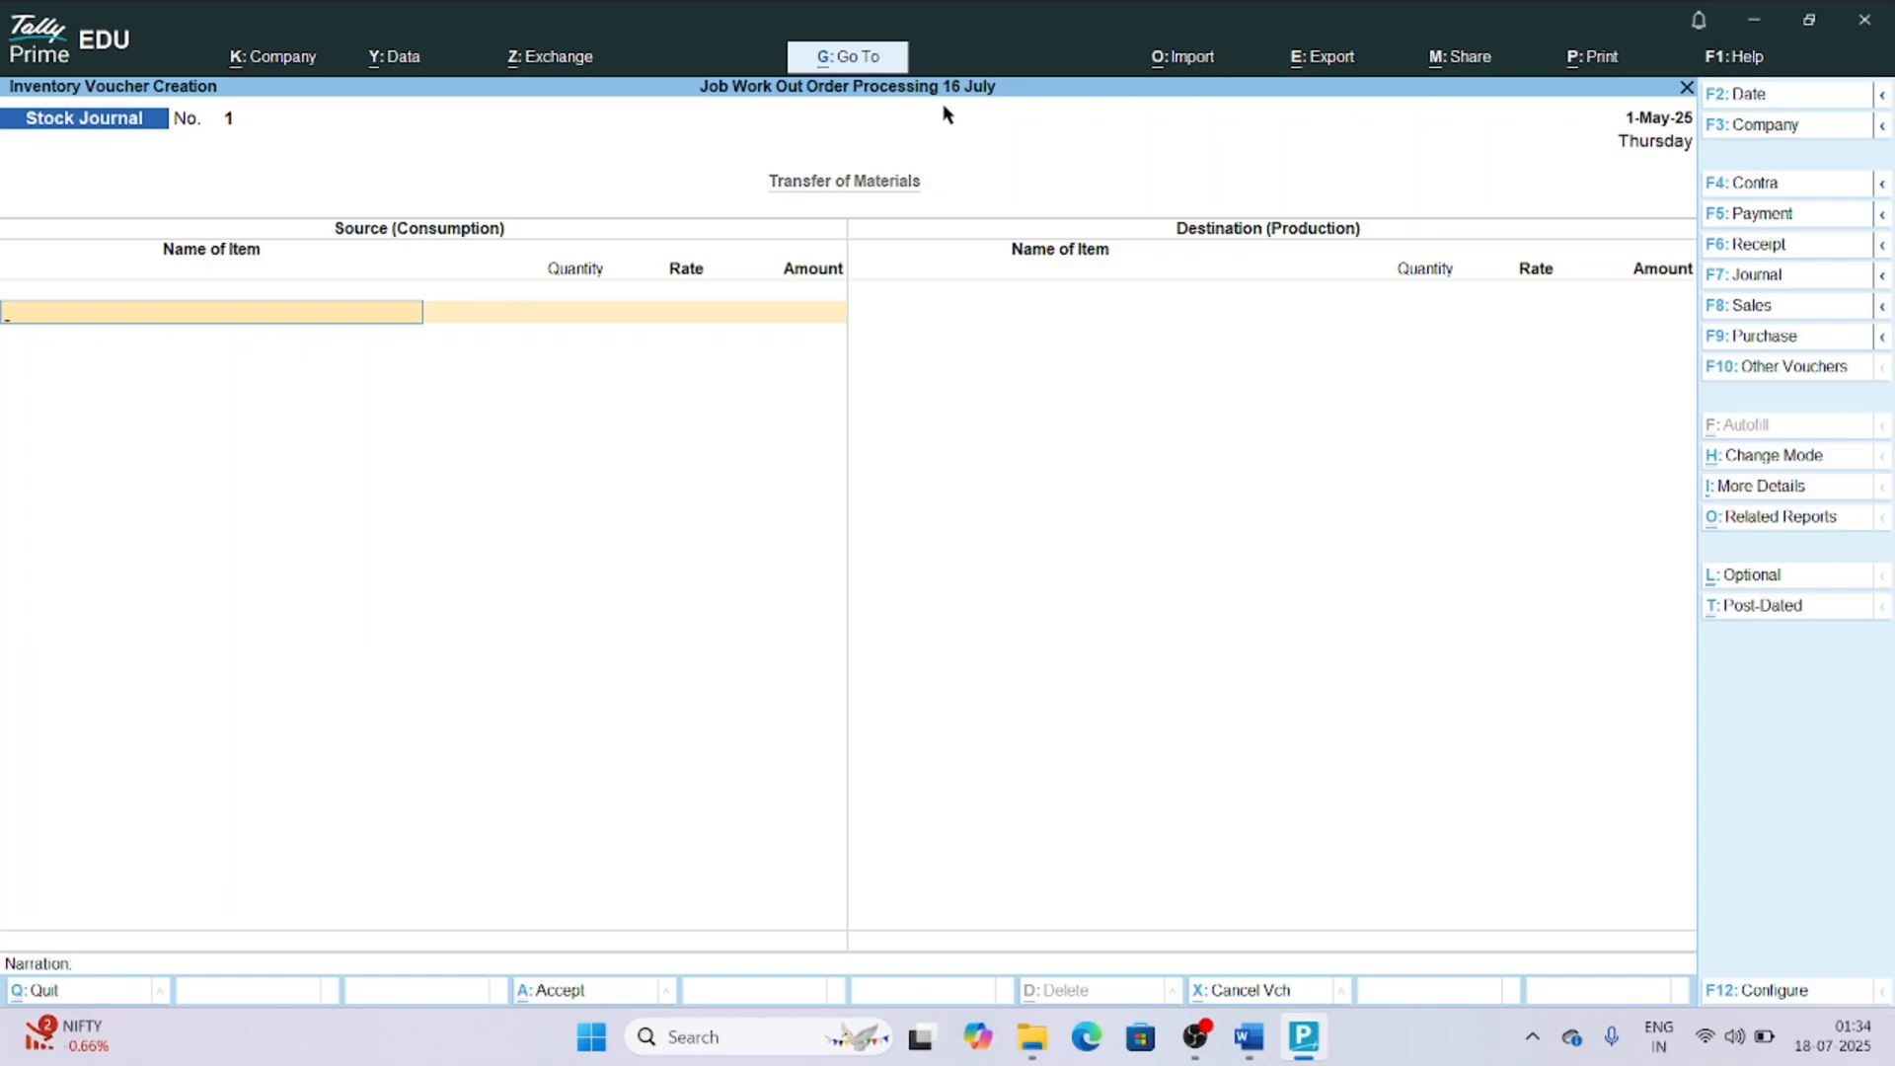
key("ctrl+h")
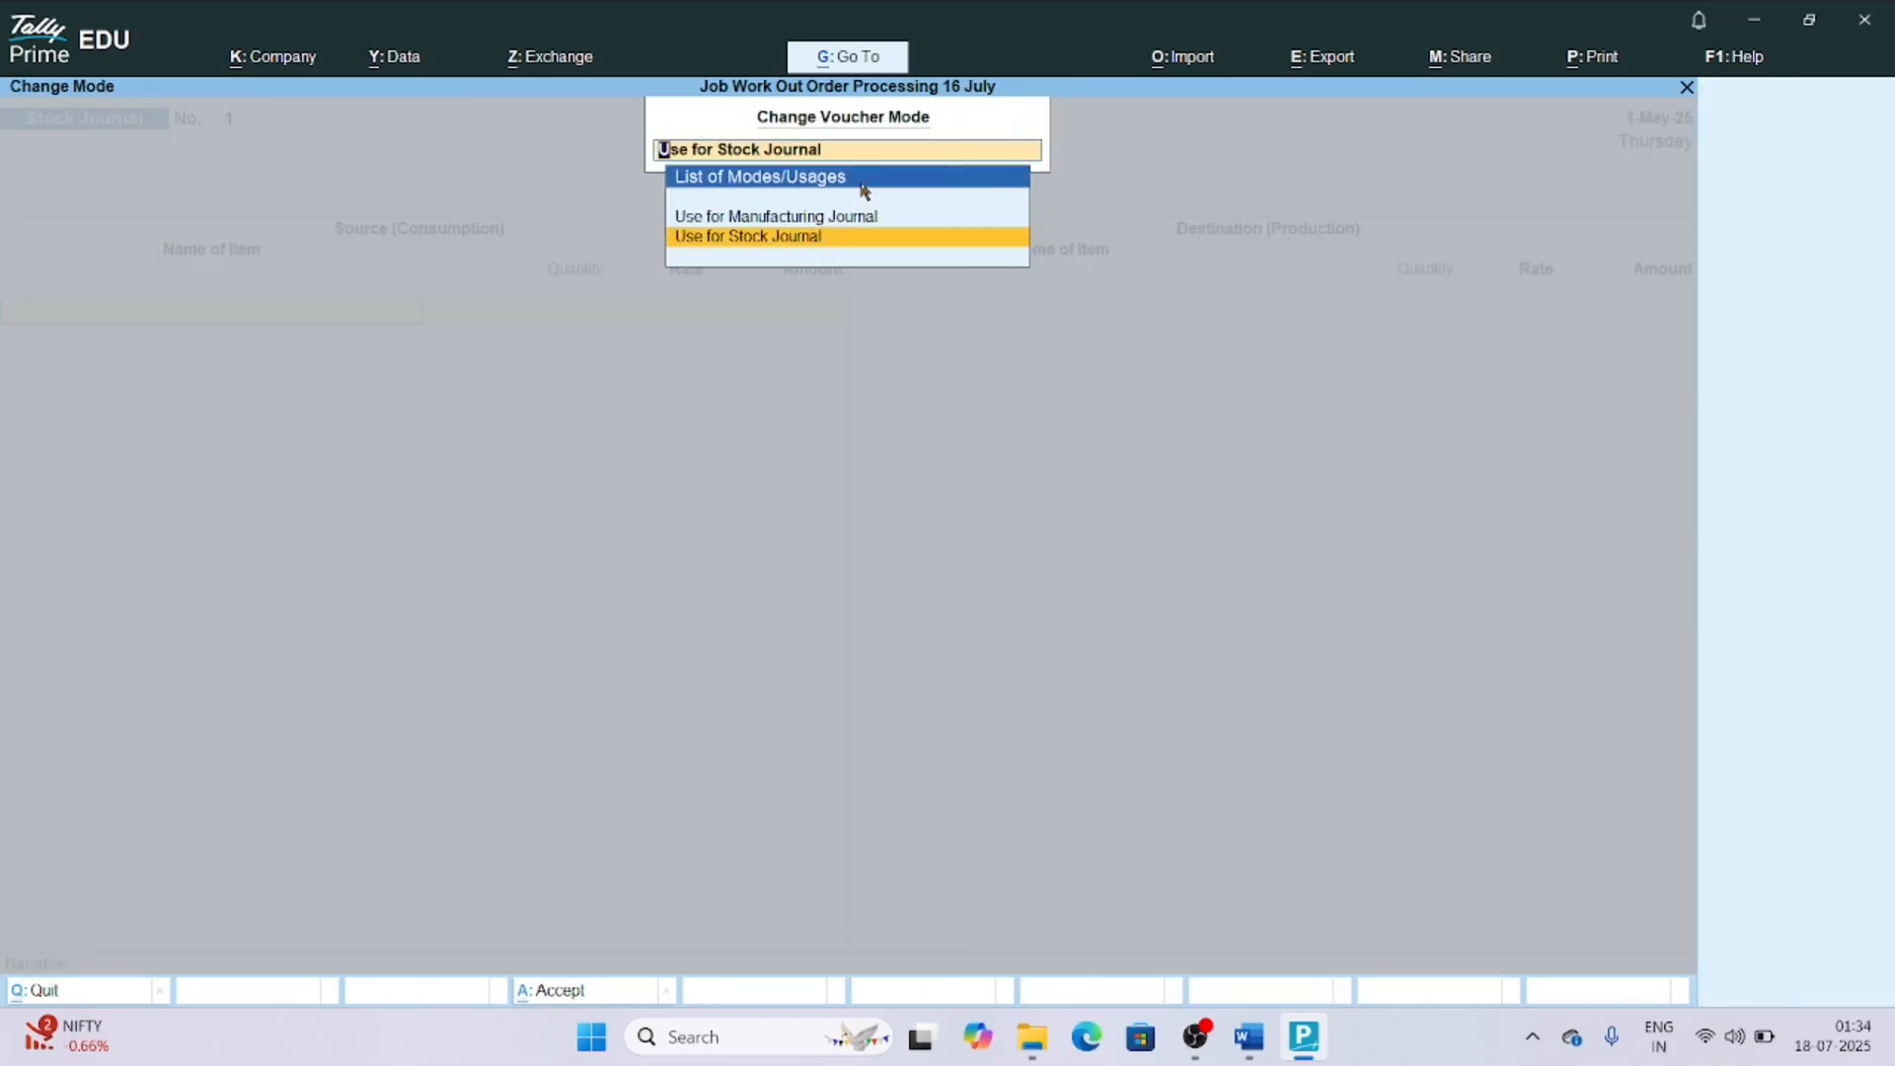
key("Up")
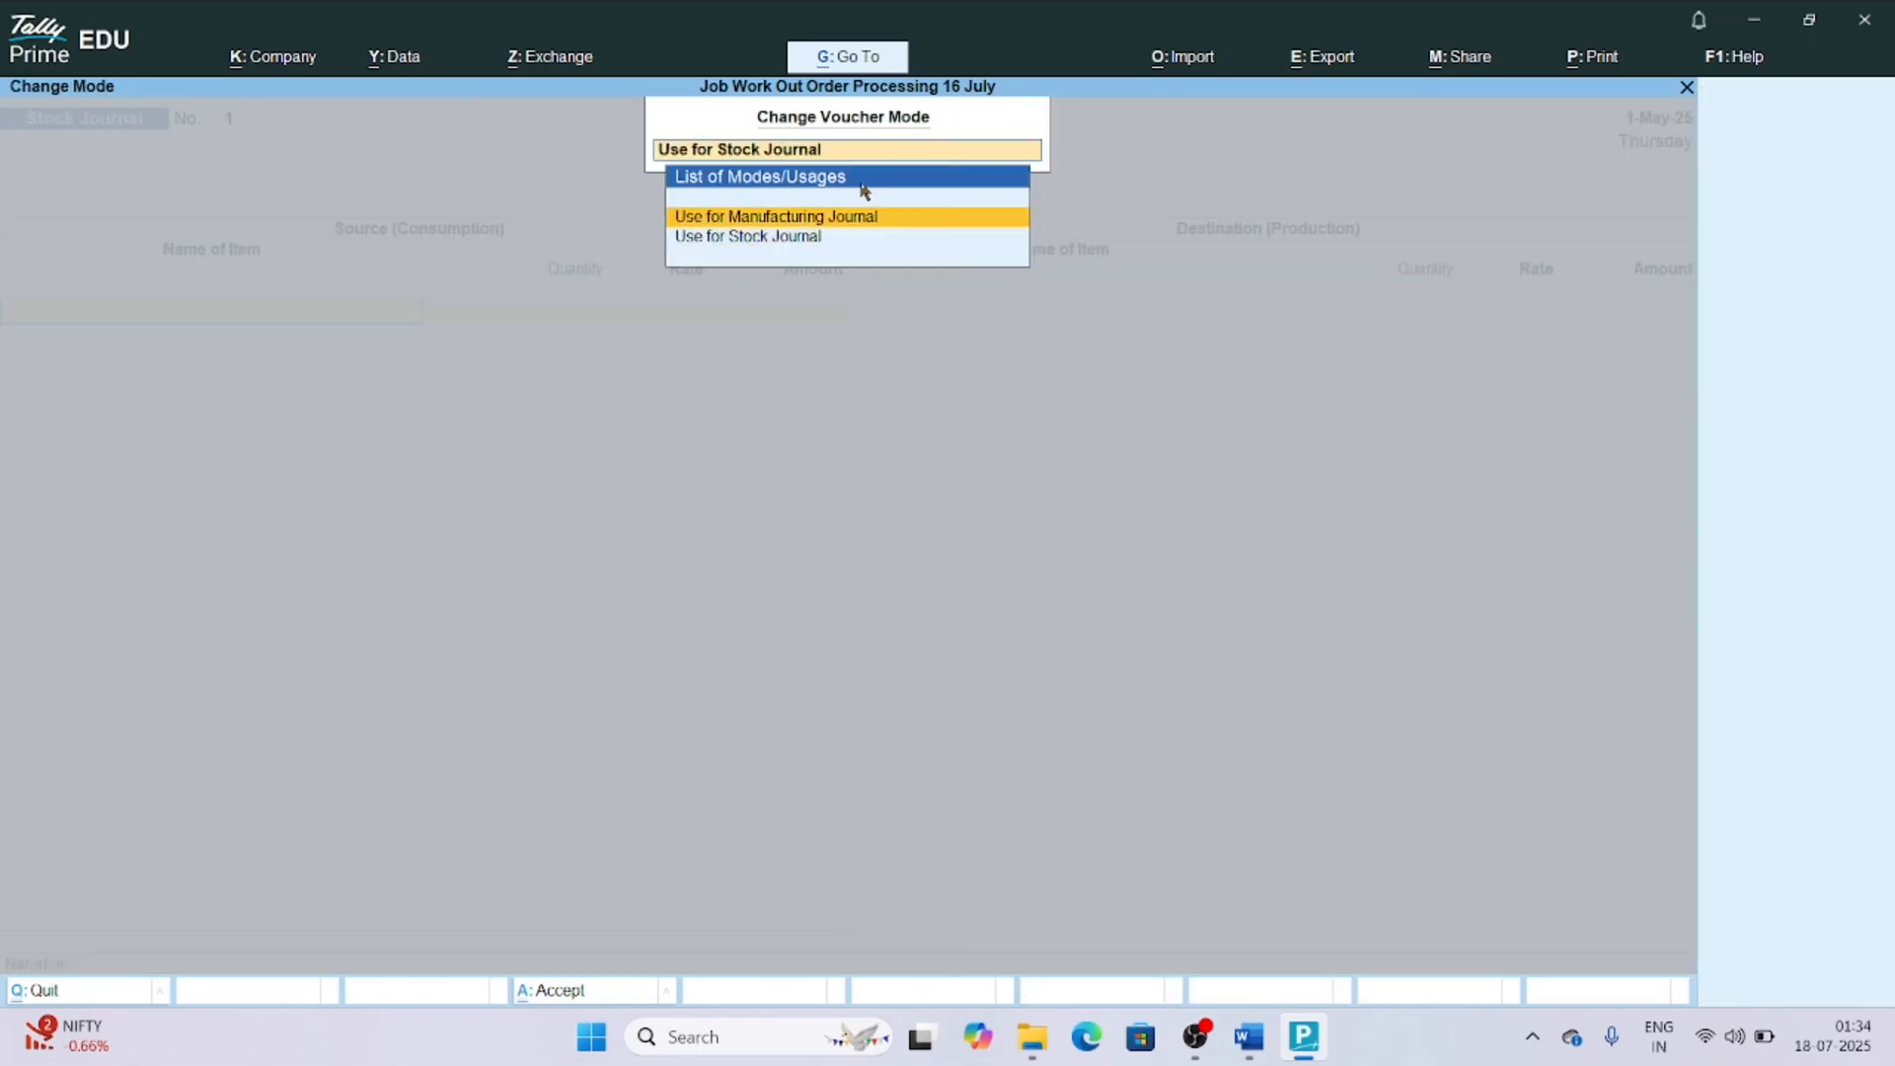
left_click(747, 213)
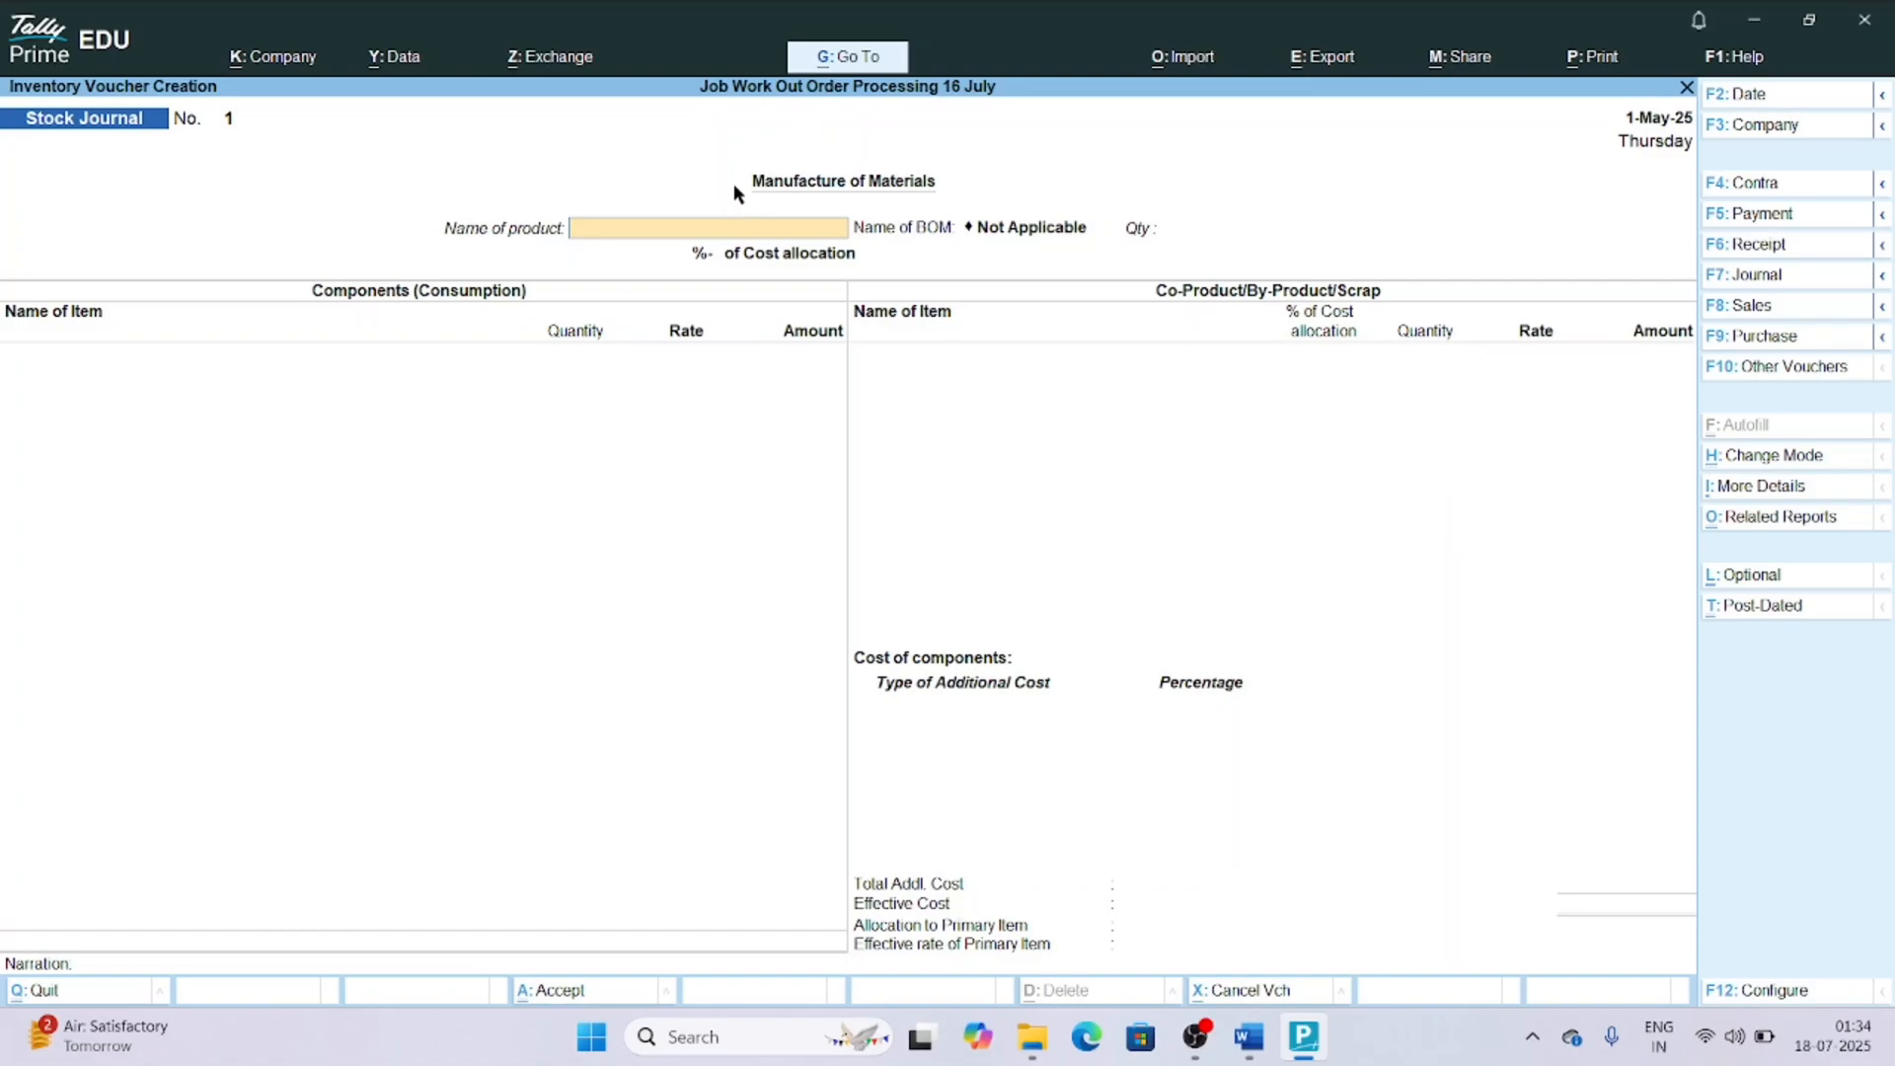
Set the product to Electrical Air Circulation Fan with the Air Circulation Fan BOM and a quantity of 25 Nos.
type("Ele")
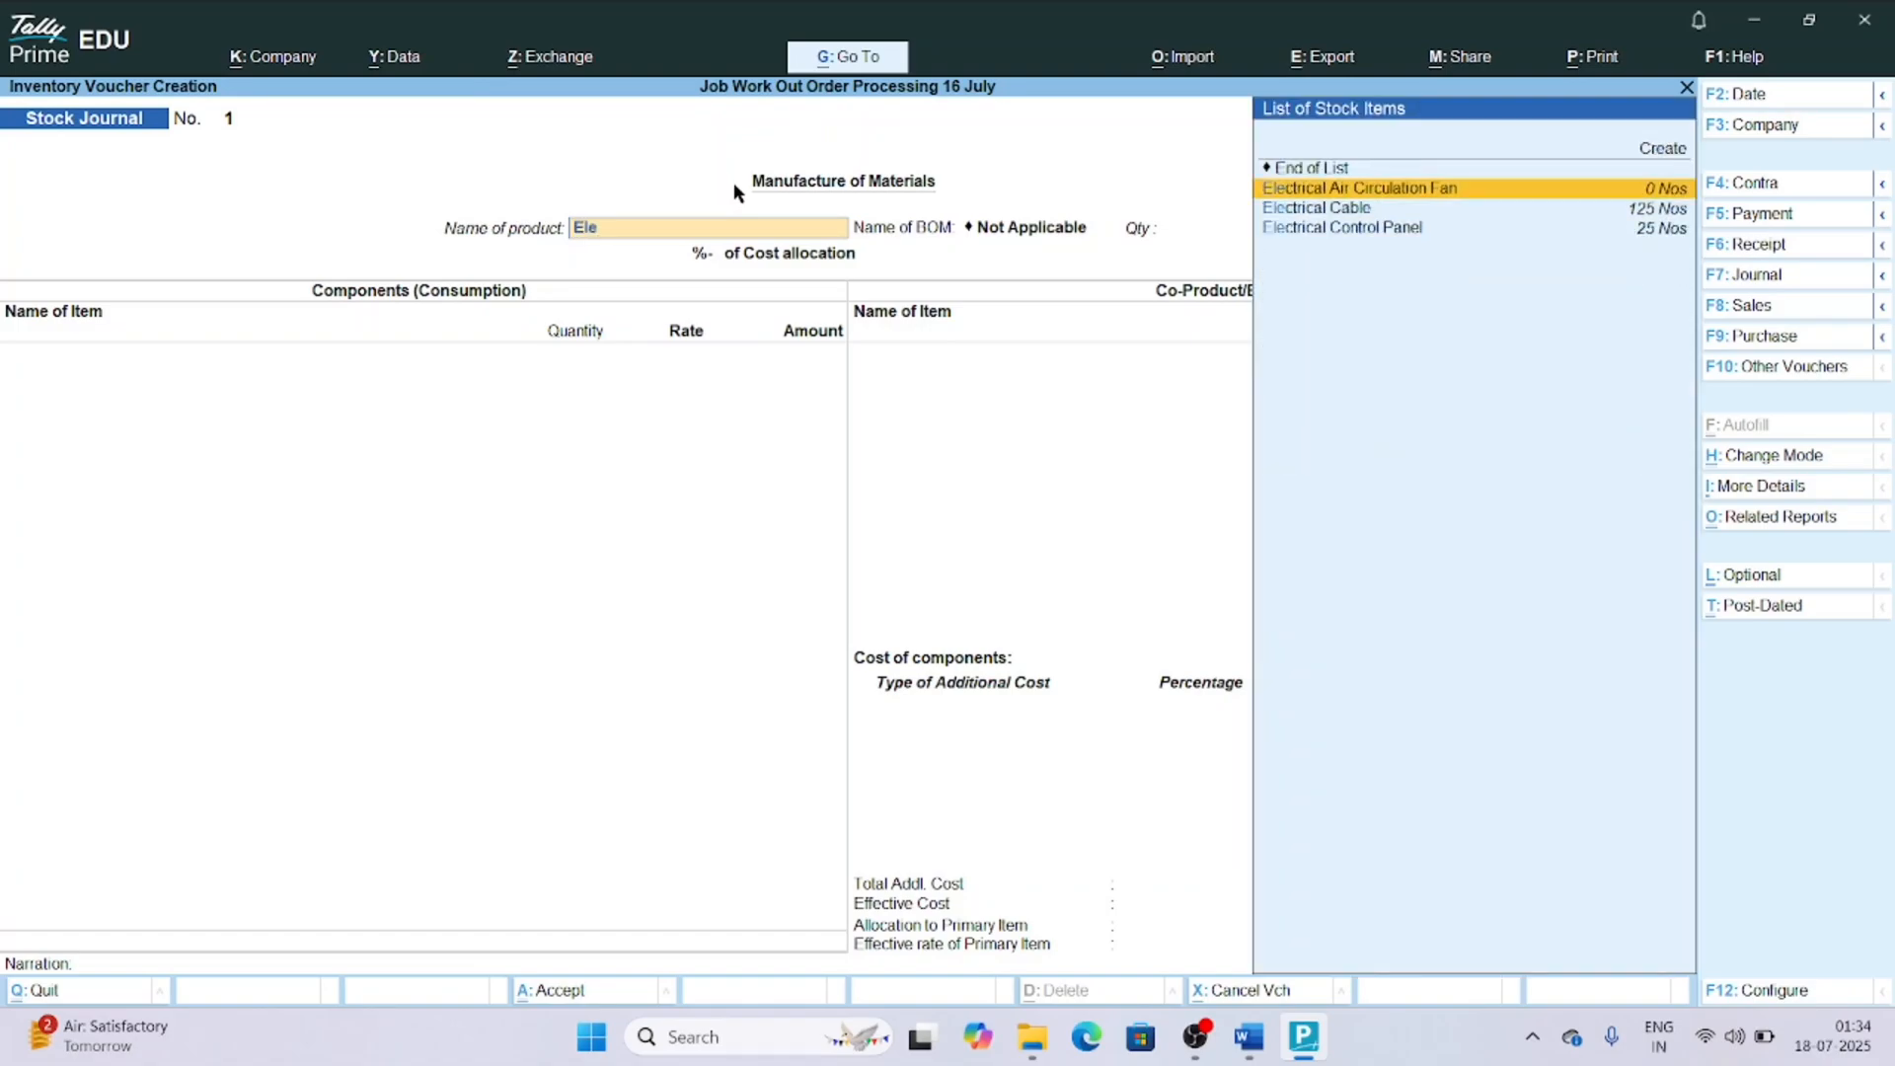
key("Return")
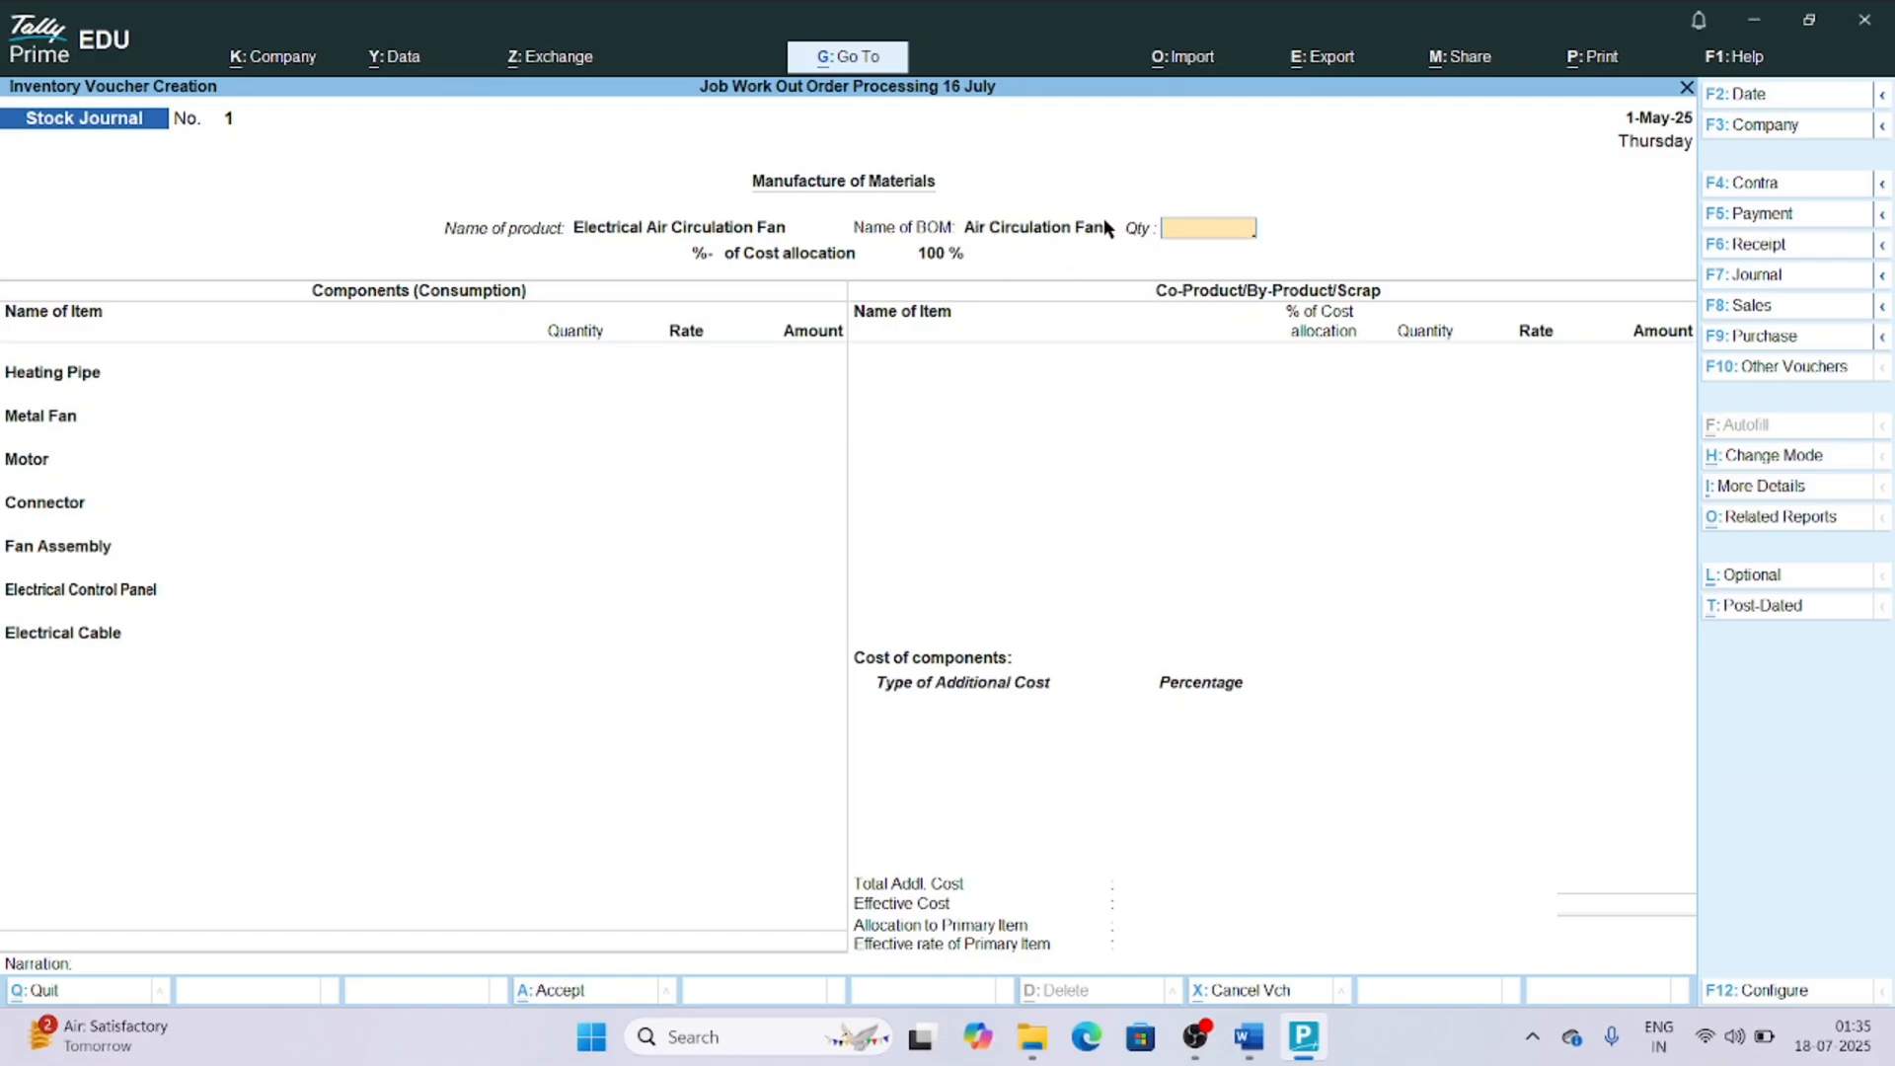
type("25")
key("Return")
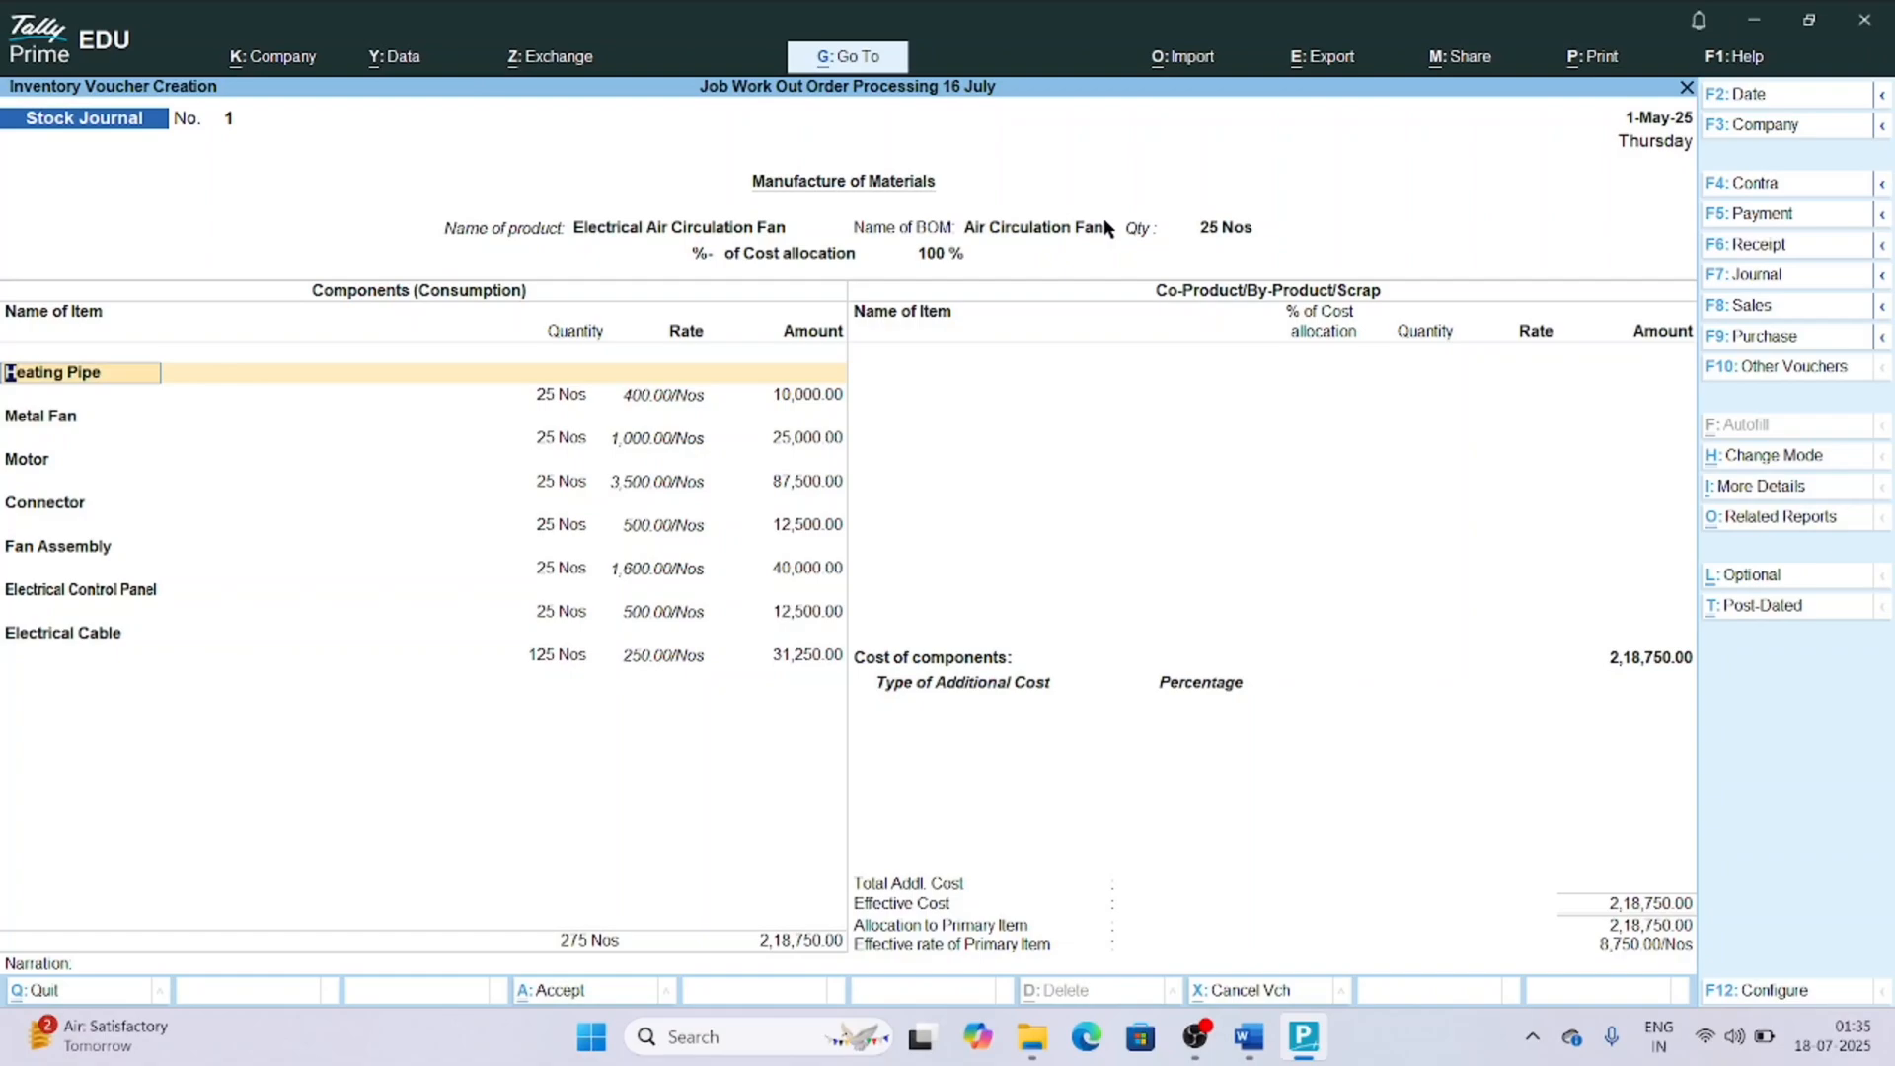
Save the manufacturing journal with the BOM component quantities and rates as filled, without any by-product or additional cost.
key("Return")
key("Return")
key("Return")
key("Return")
key("Return")
key("Return")
key("Return")
key("Return")
key("Return")
key("Return")
key("Return")
key("Return")
key("Return")
key("Return")
key("Return")
key("Return")
key("Return")
key("Return")
key("Return")
key("Return")
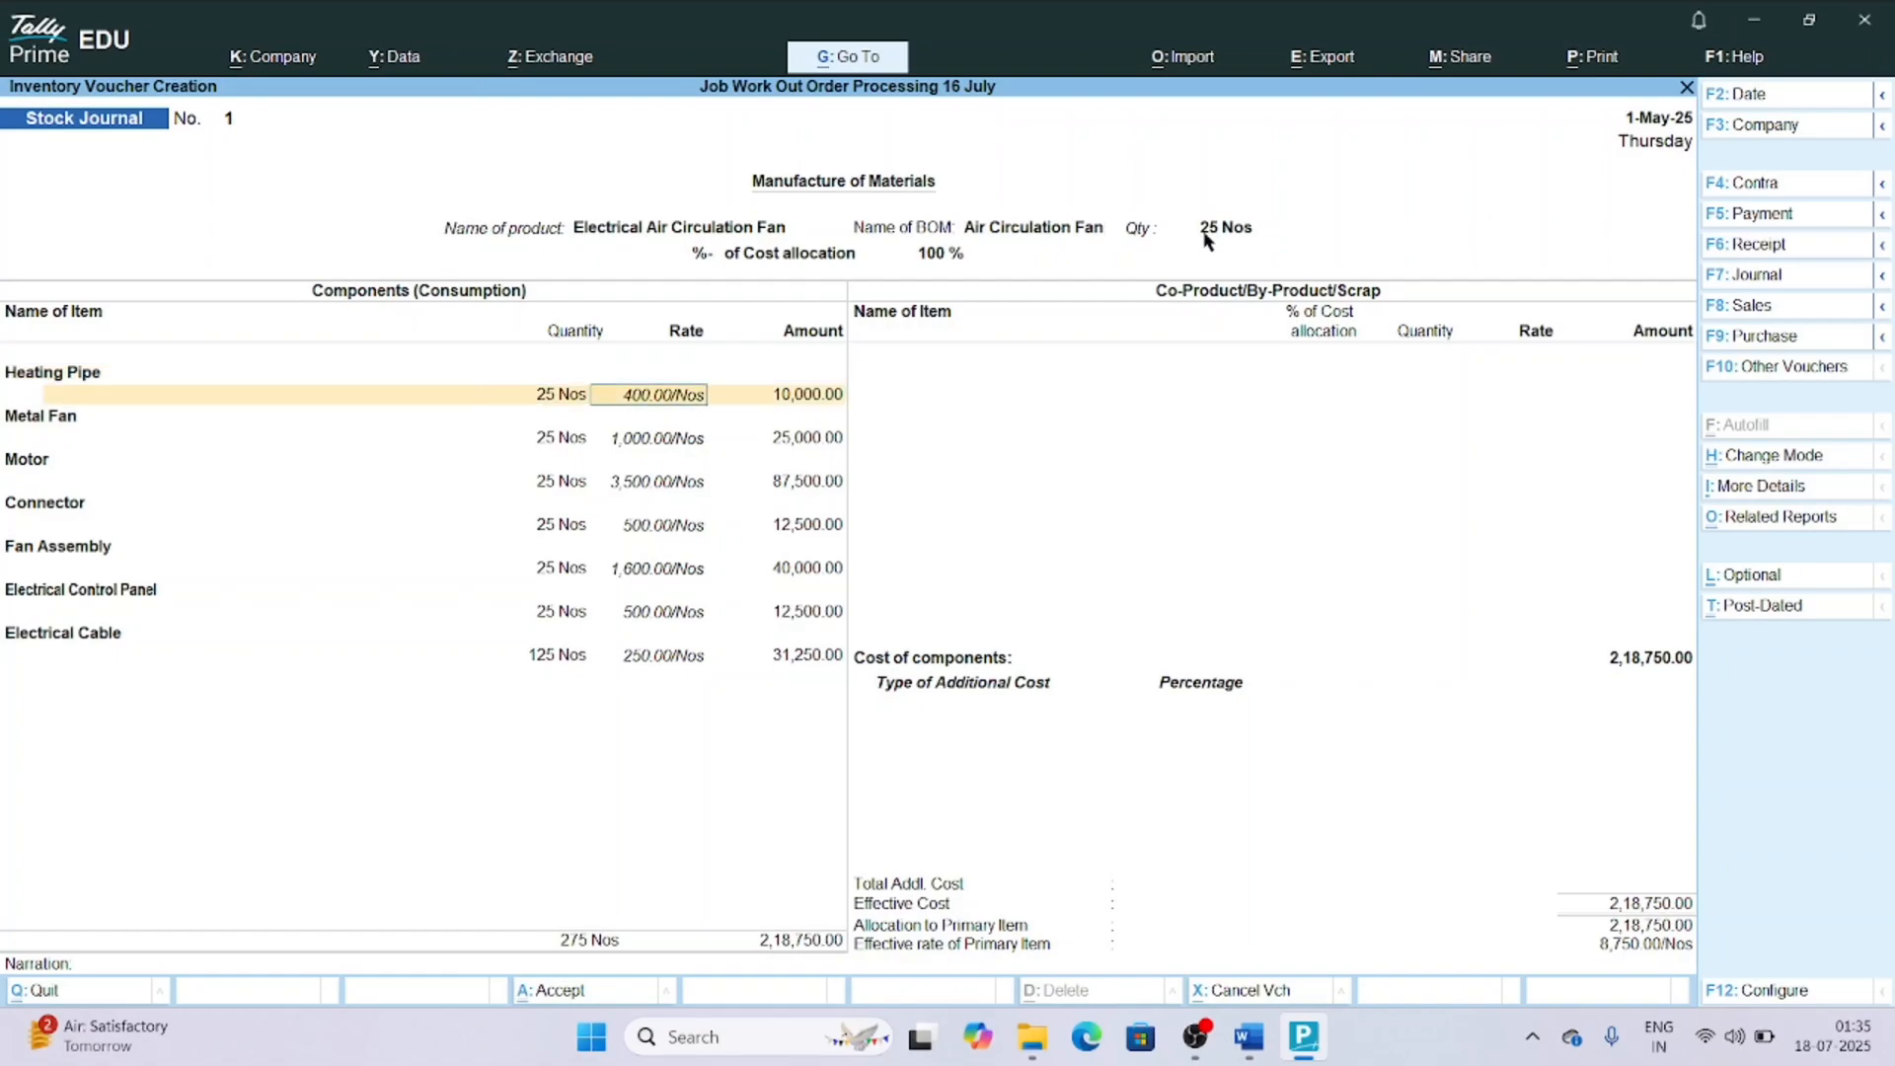
key("Return")
key("Return")
key("Return")
key("Return")
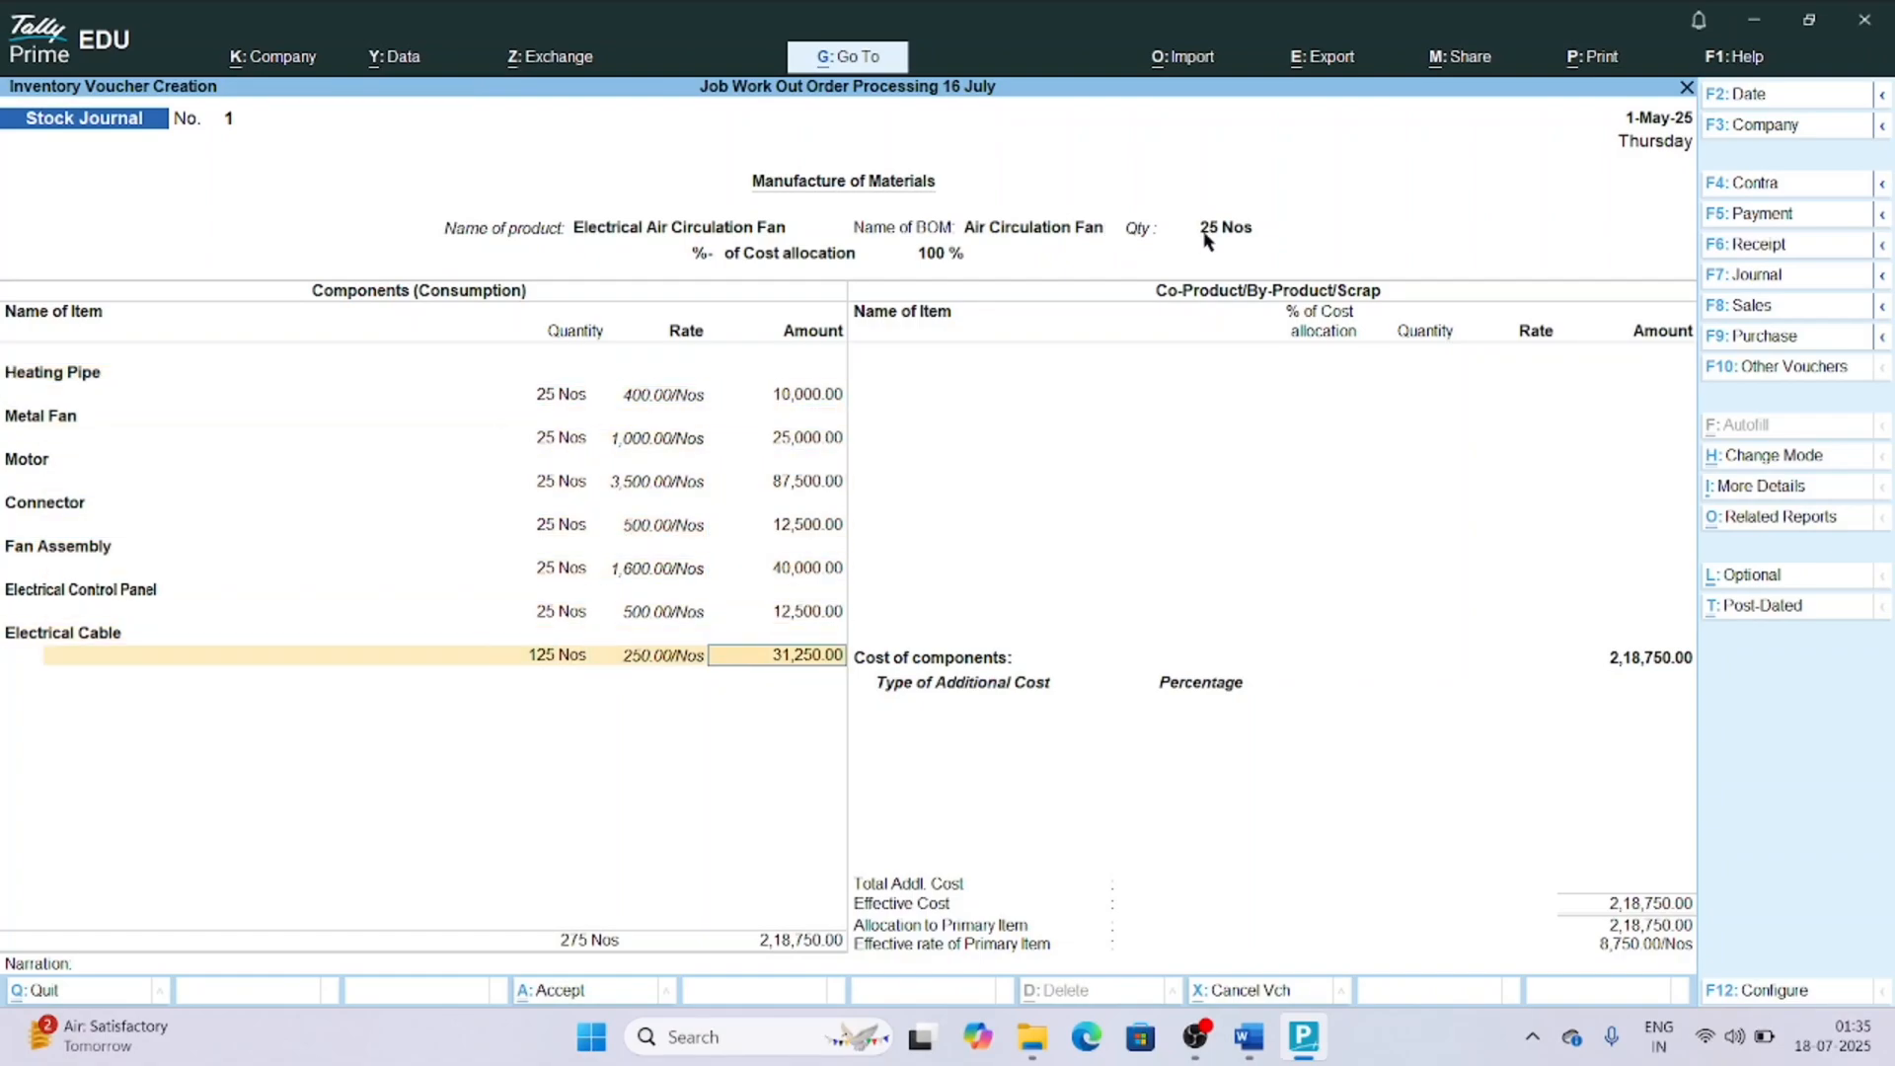
key("Return")
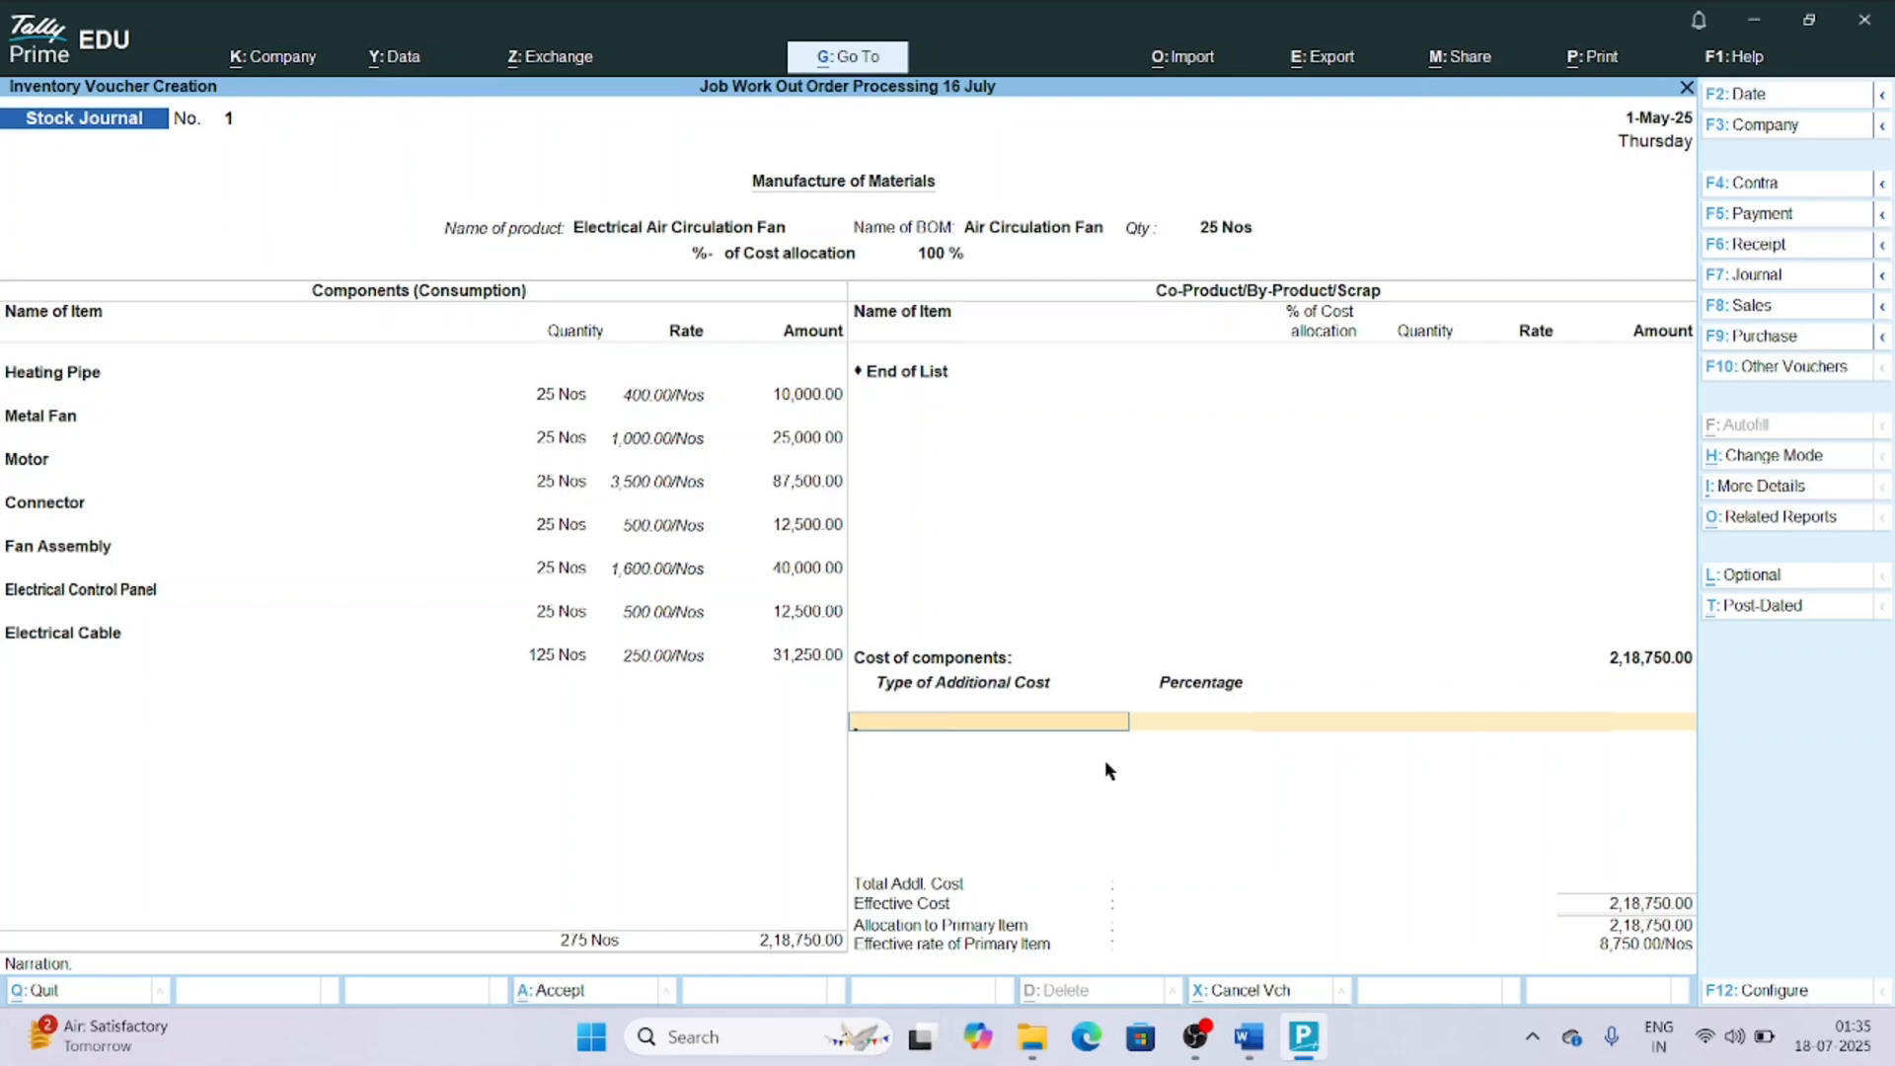
key("Return")
key("Return")
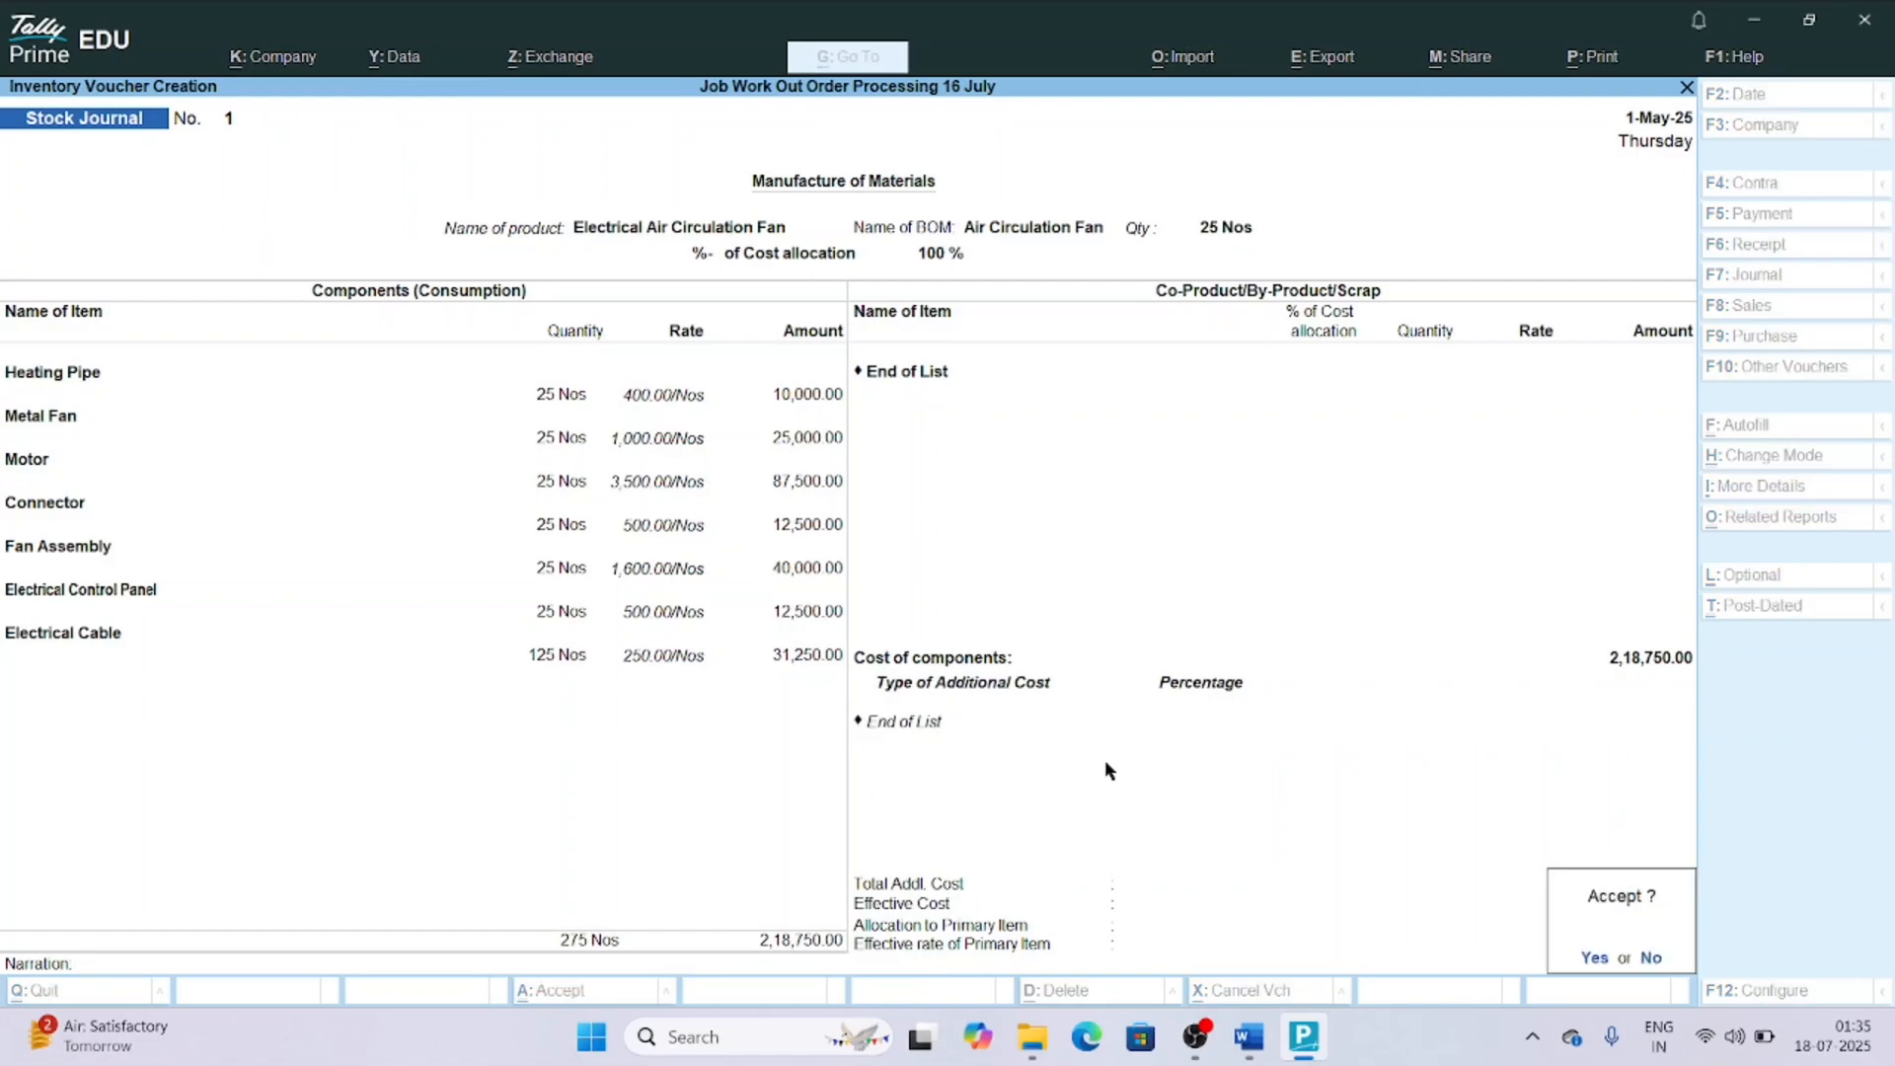
key("Return")
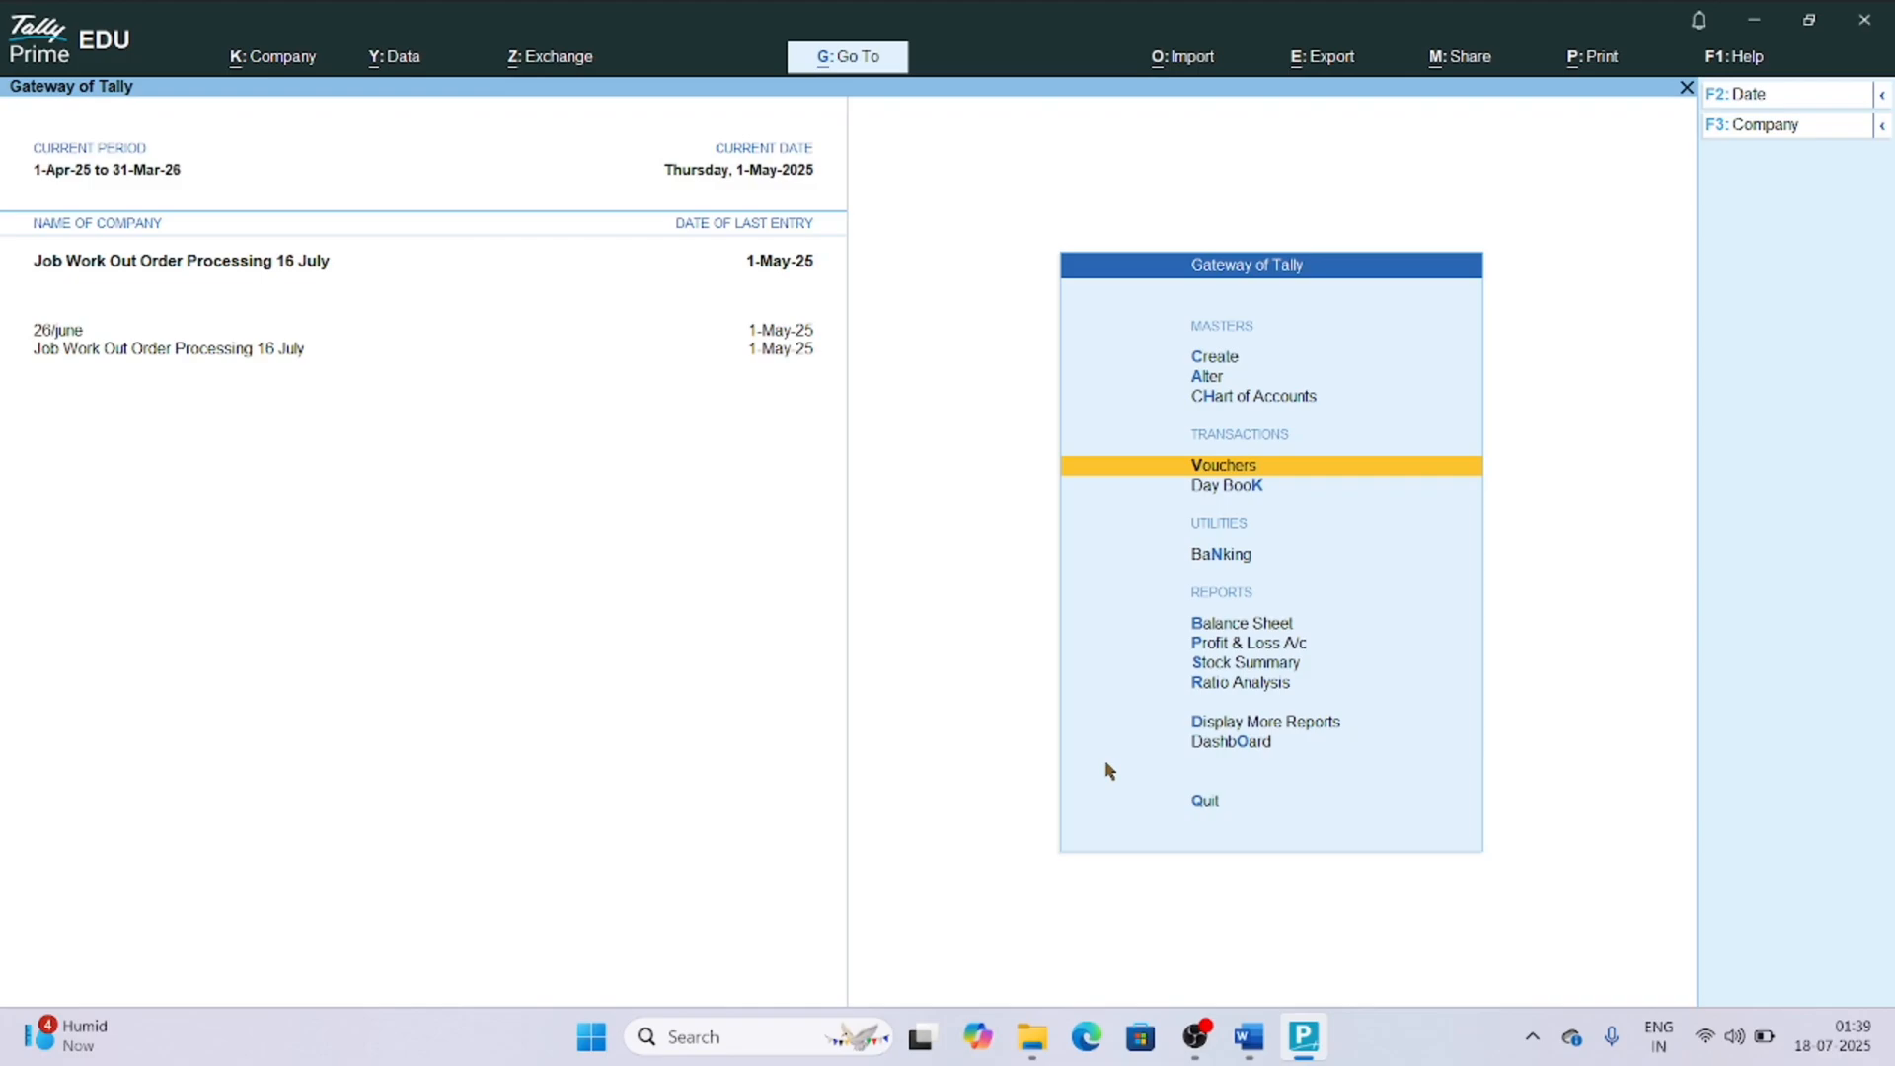
View the job work stock Ageing Analysis for the Primary stock group.
key("d")
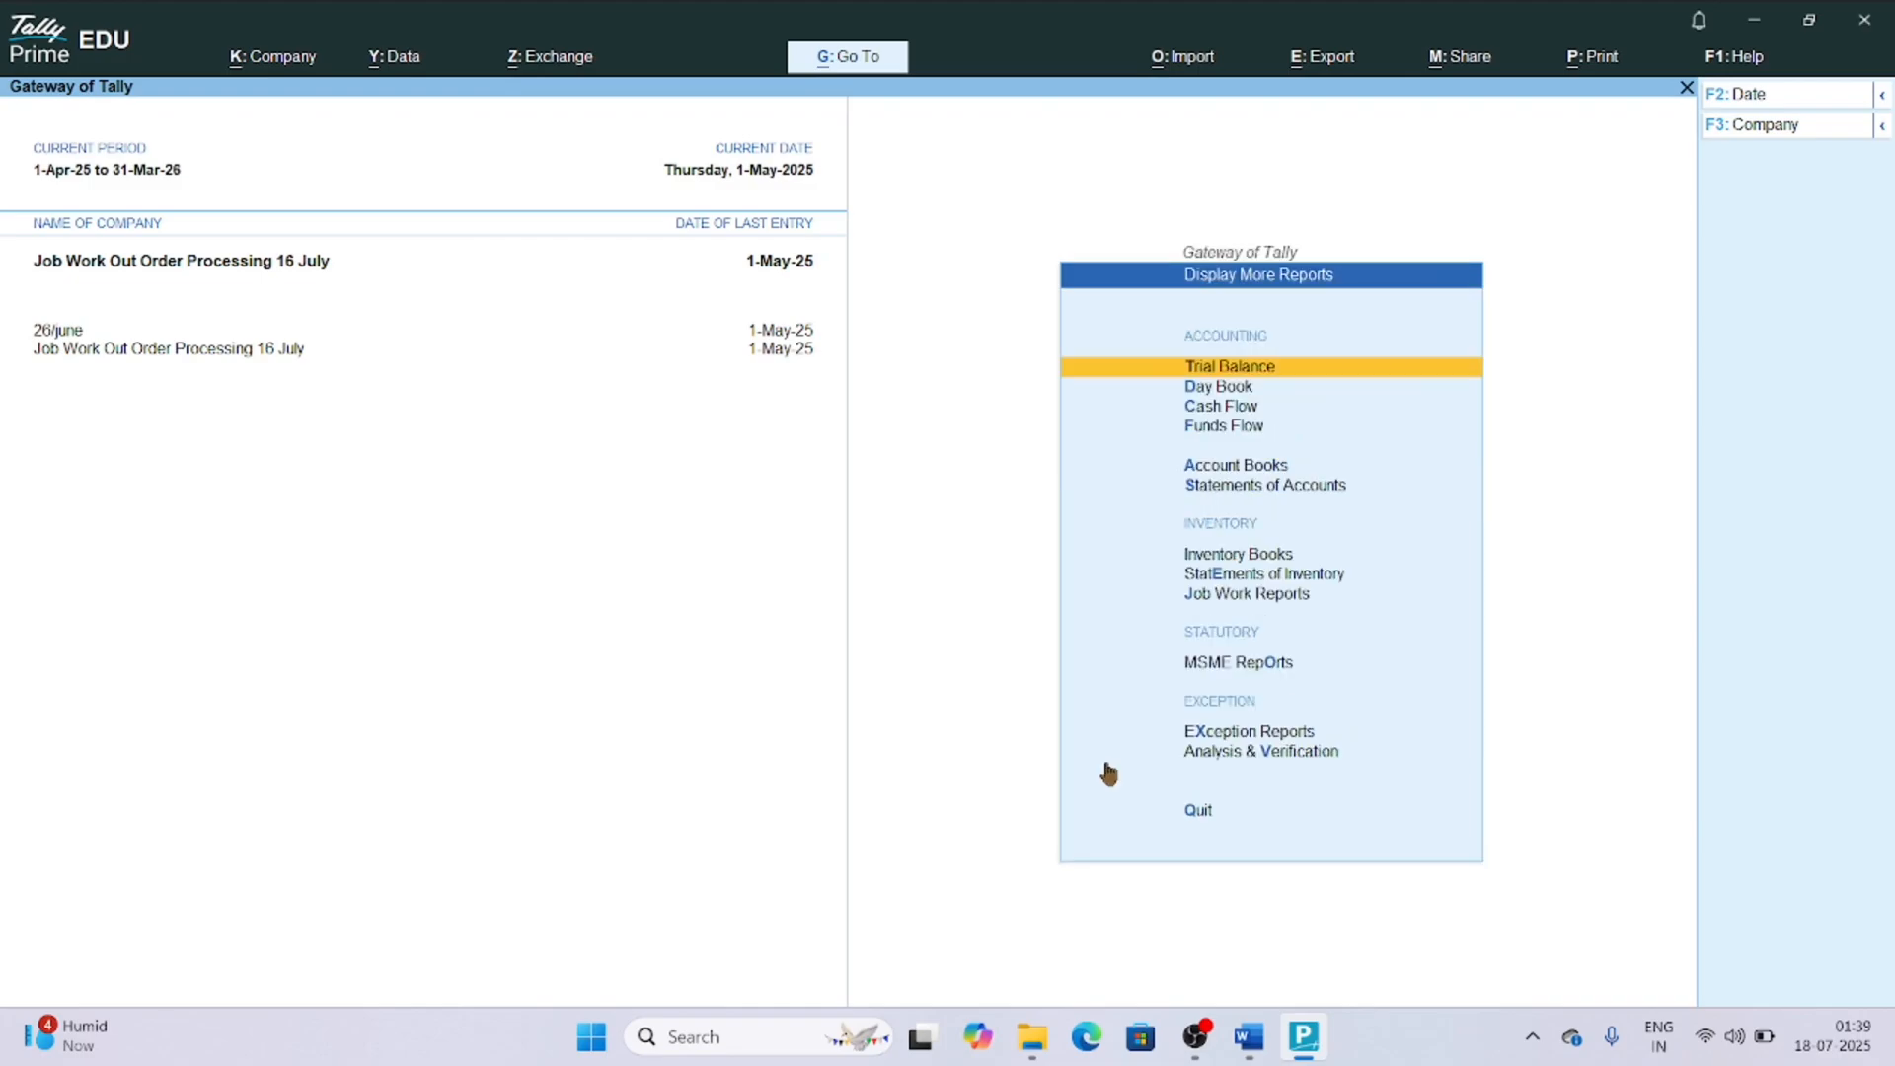
key("j")
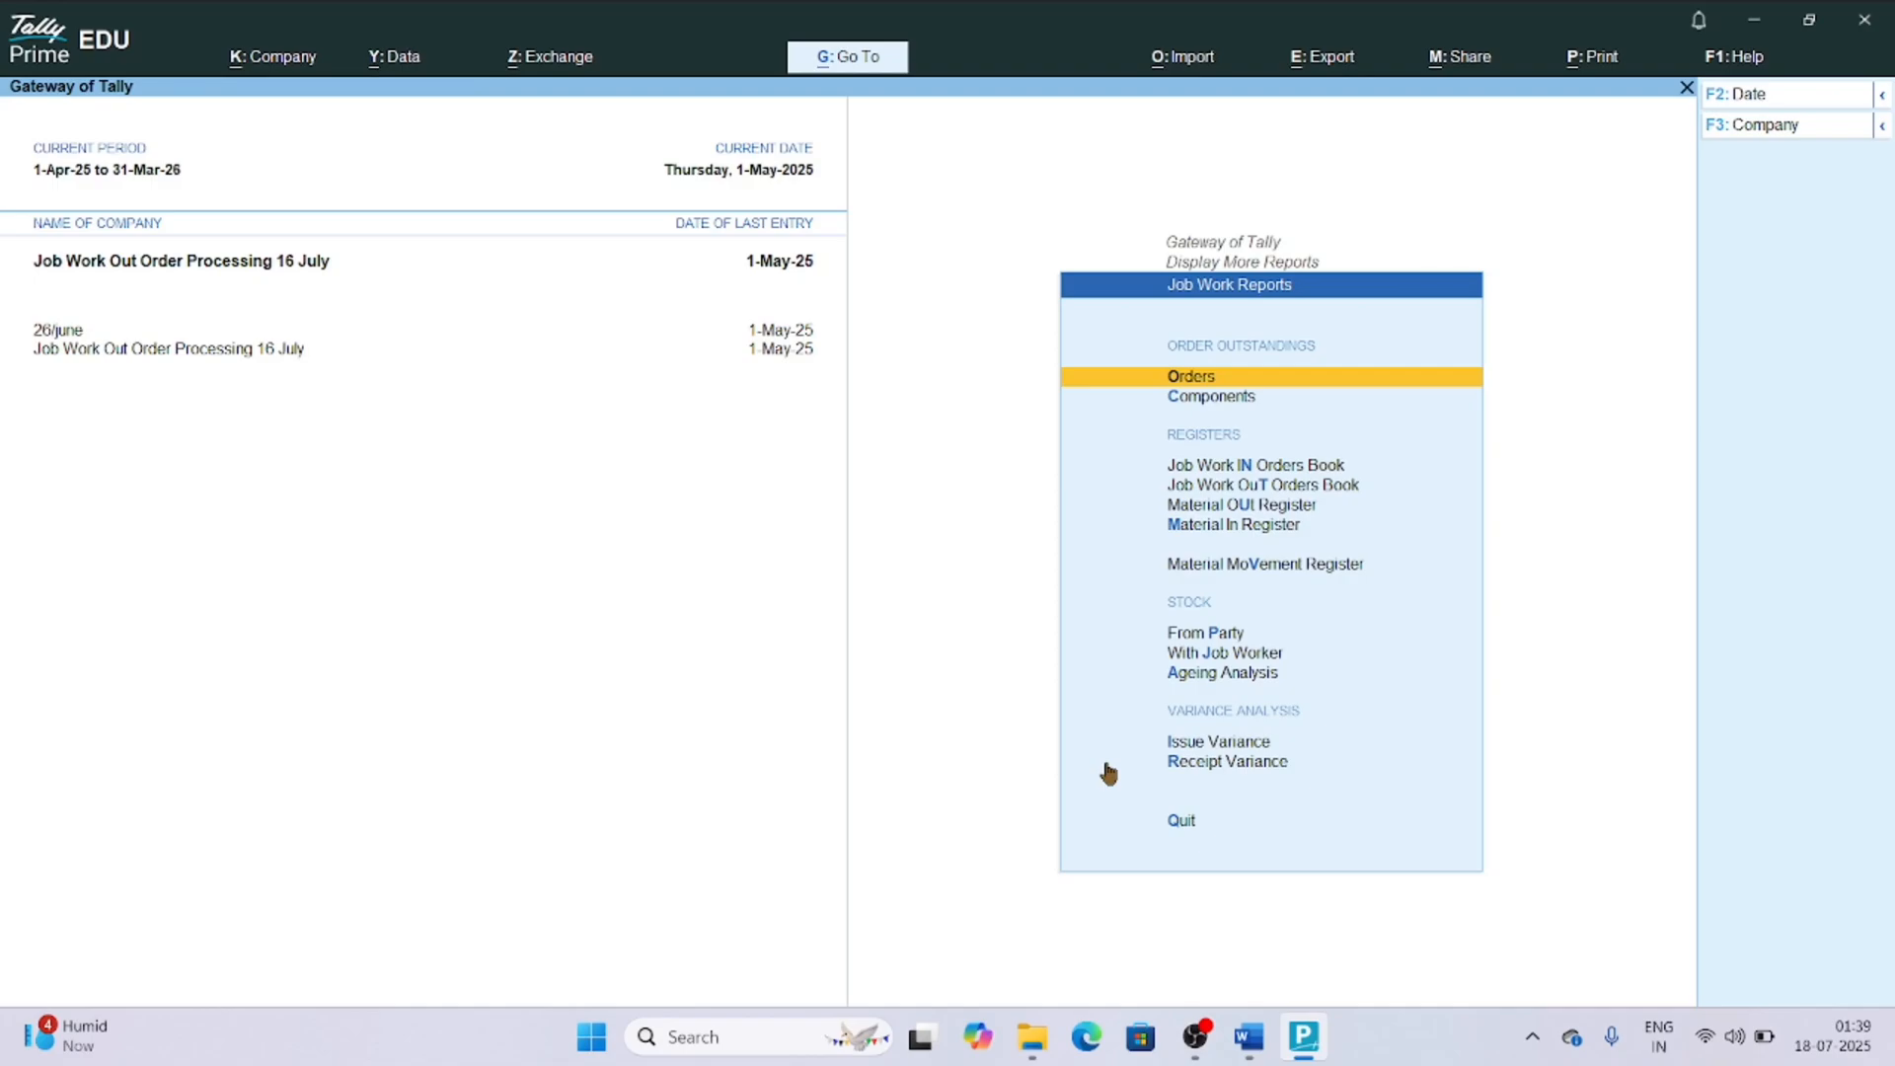
key("Down")
key("Down")
key("Down")
key("Down")
key("Down")
key("Down")
key("Down")
key("Down")
key("Down")
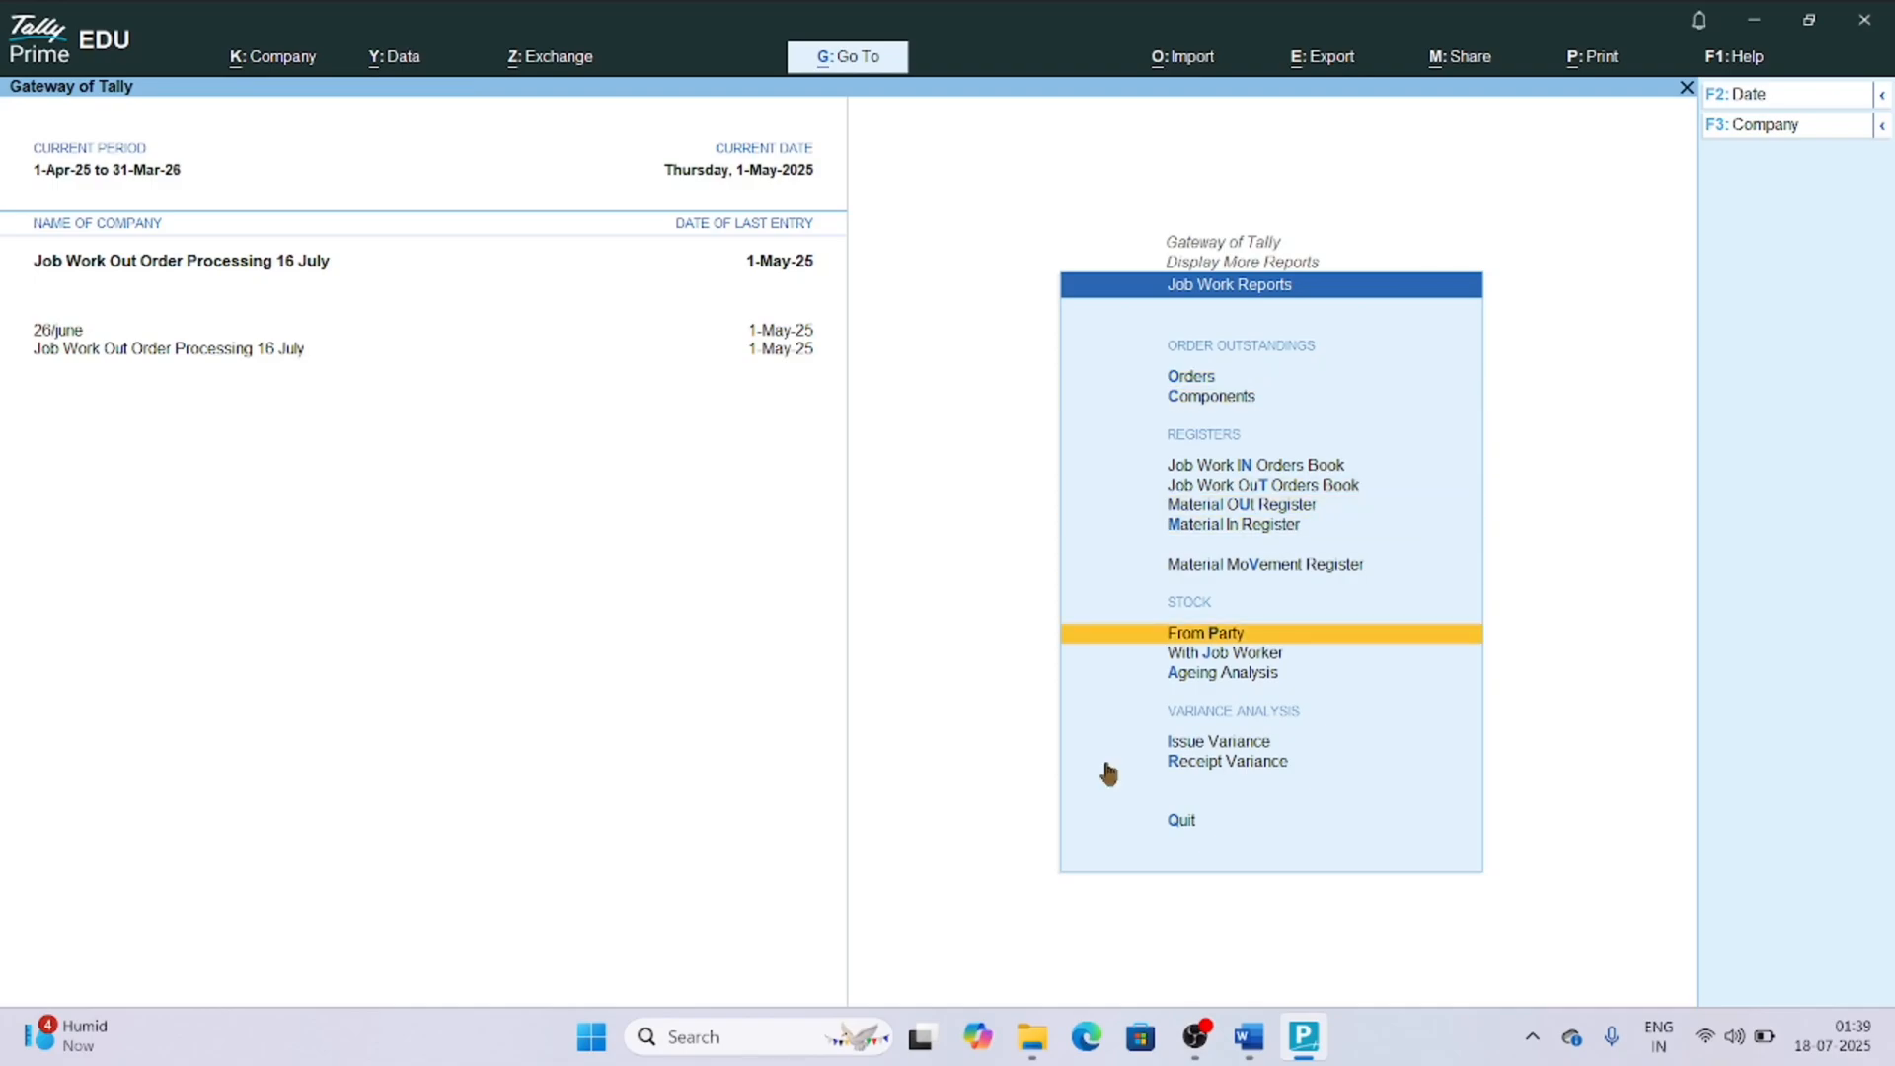
key("Return")
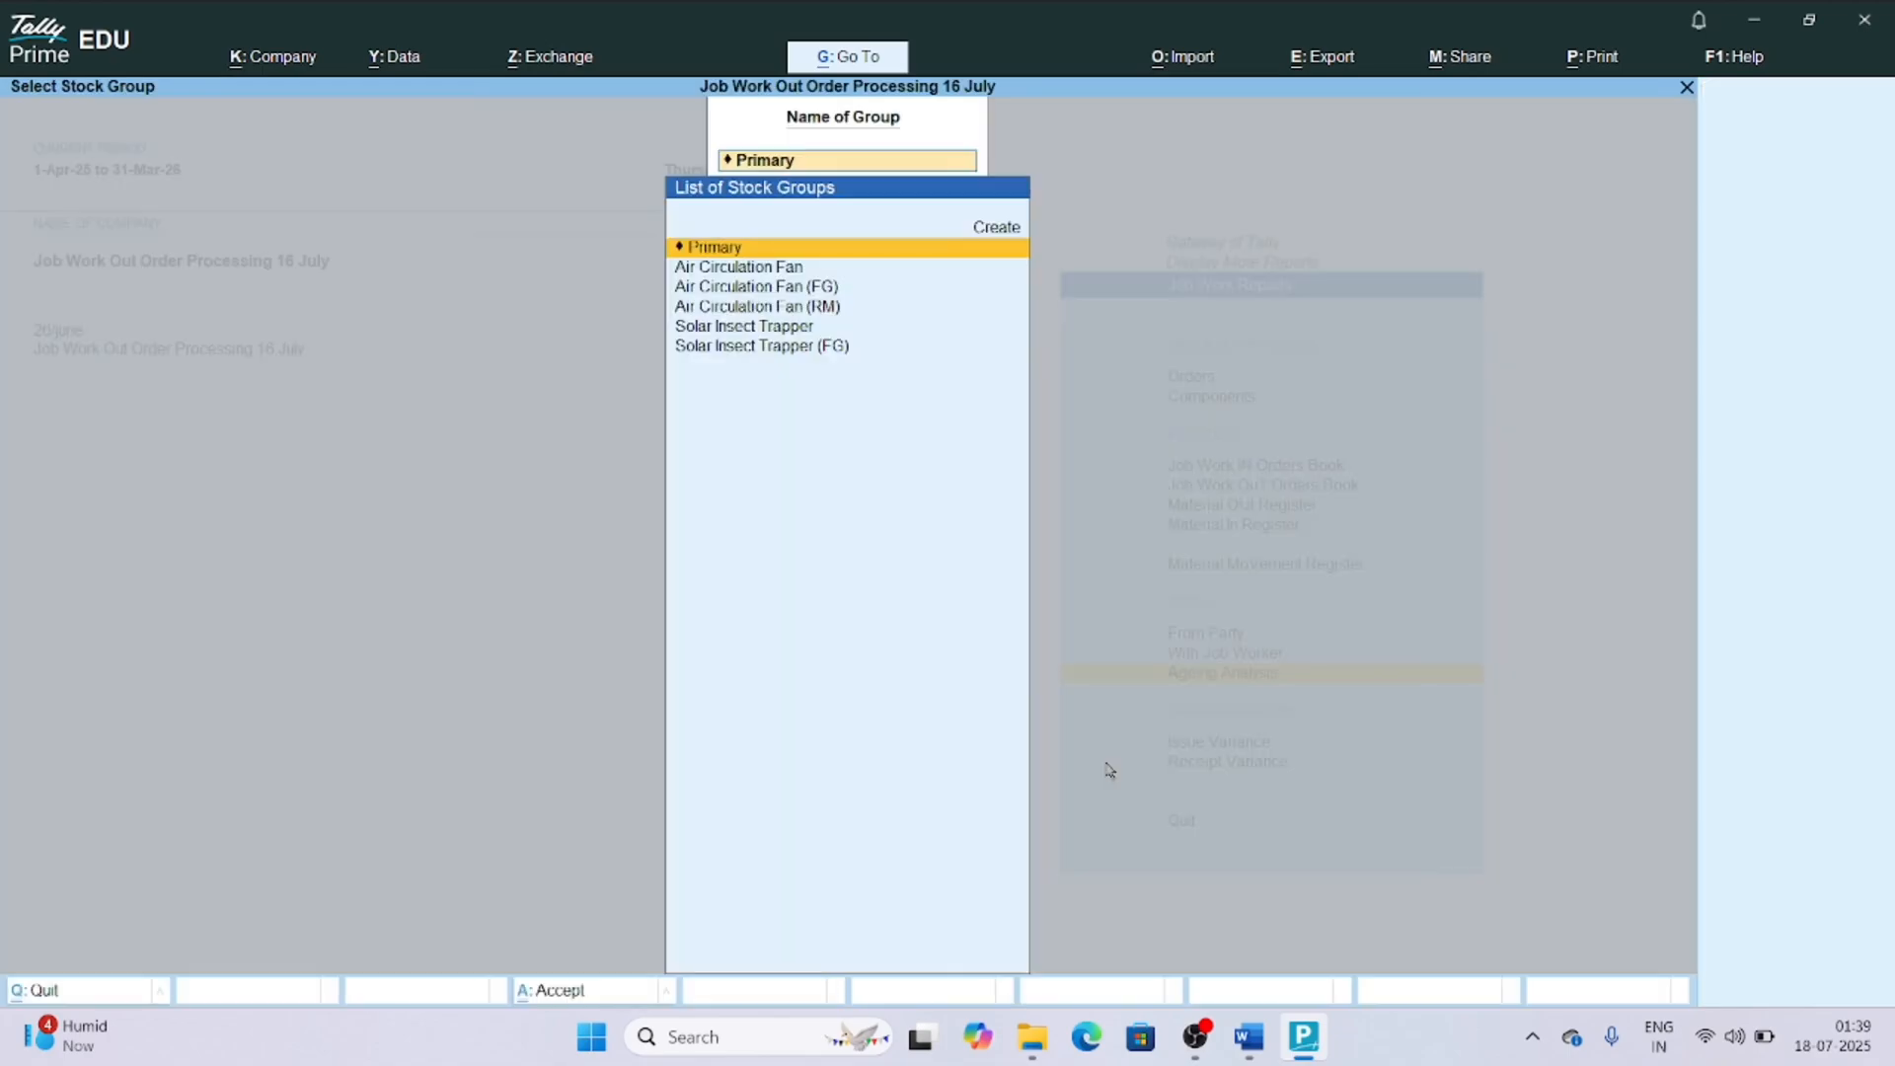
key("Down")
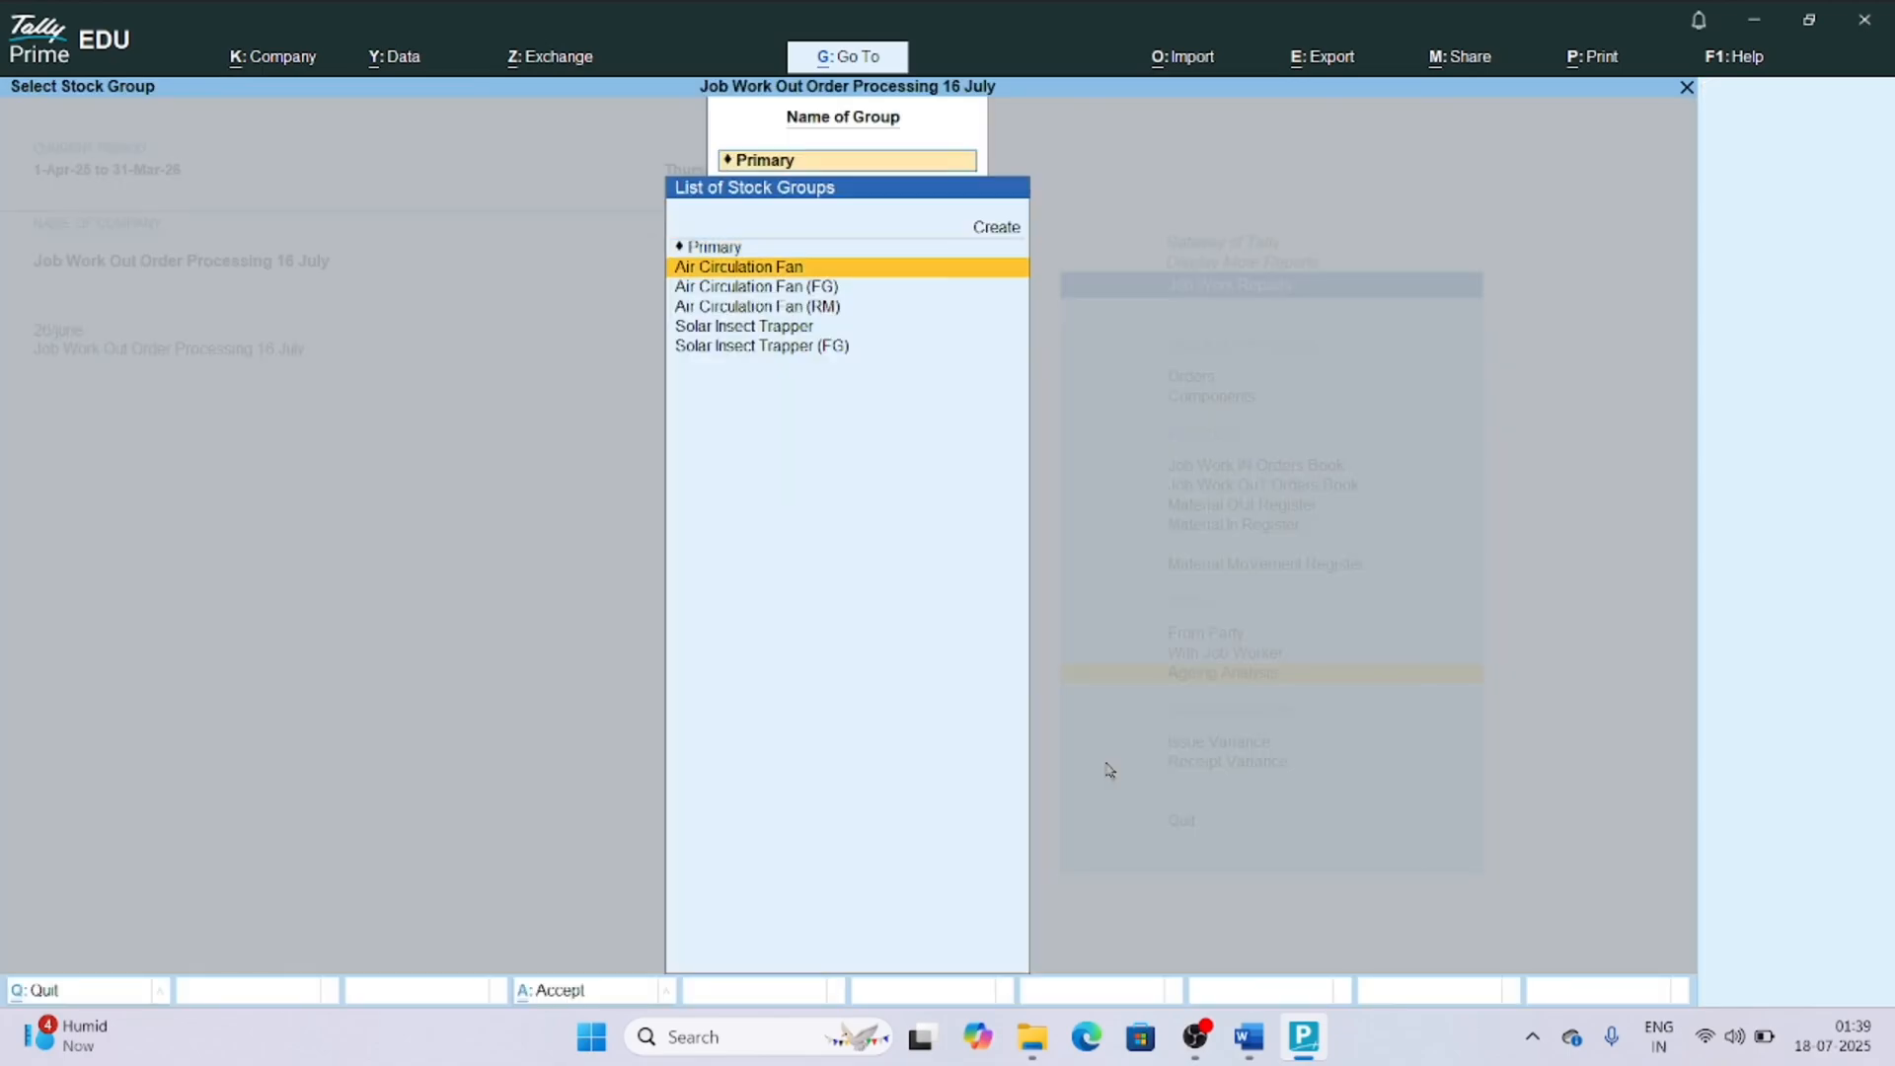
key("Up")
key("Return")
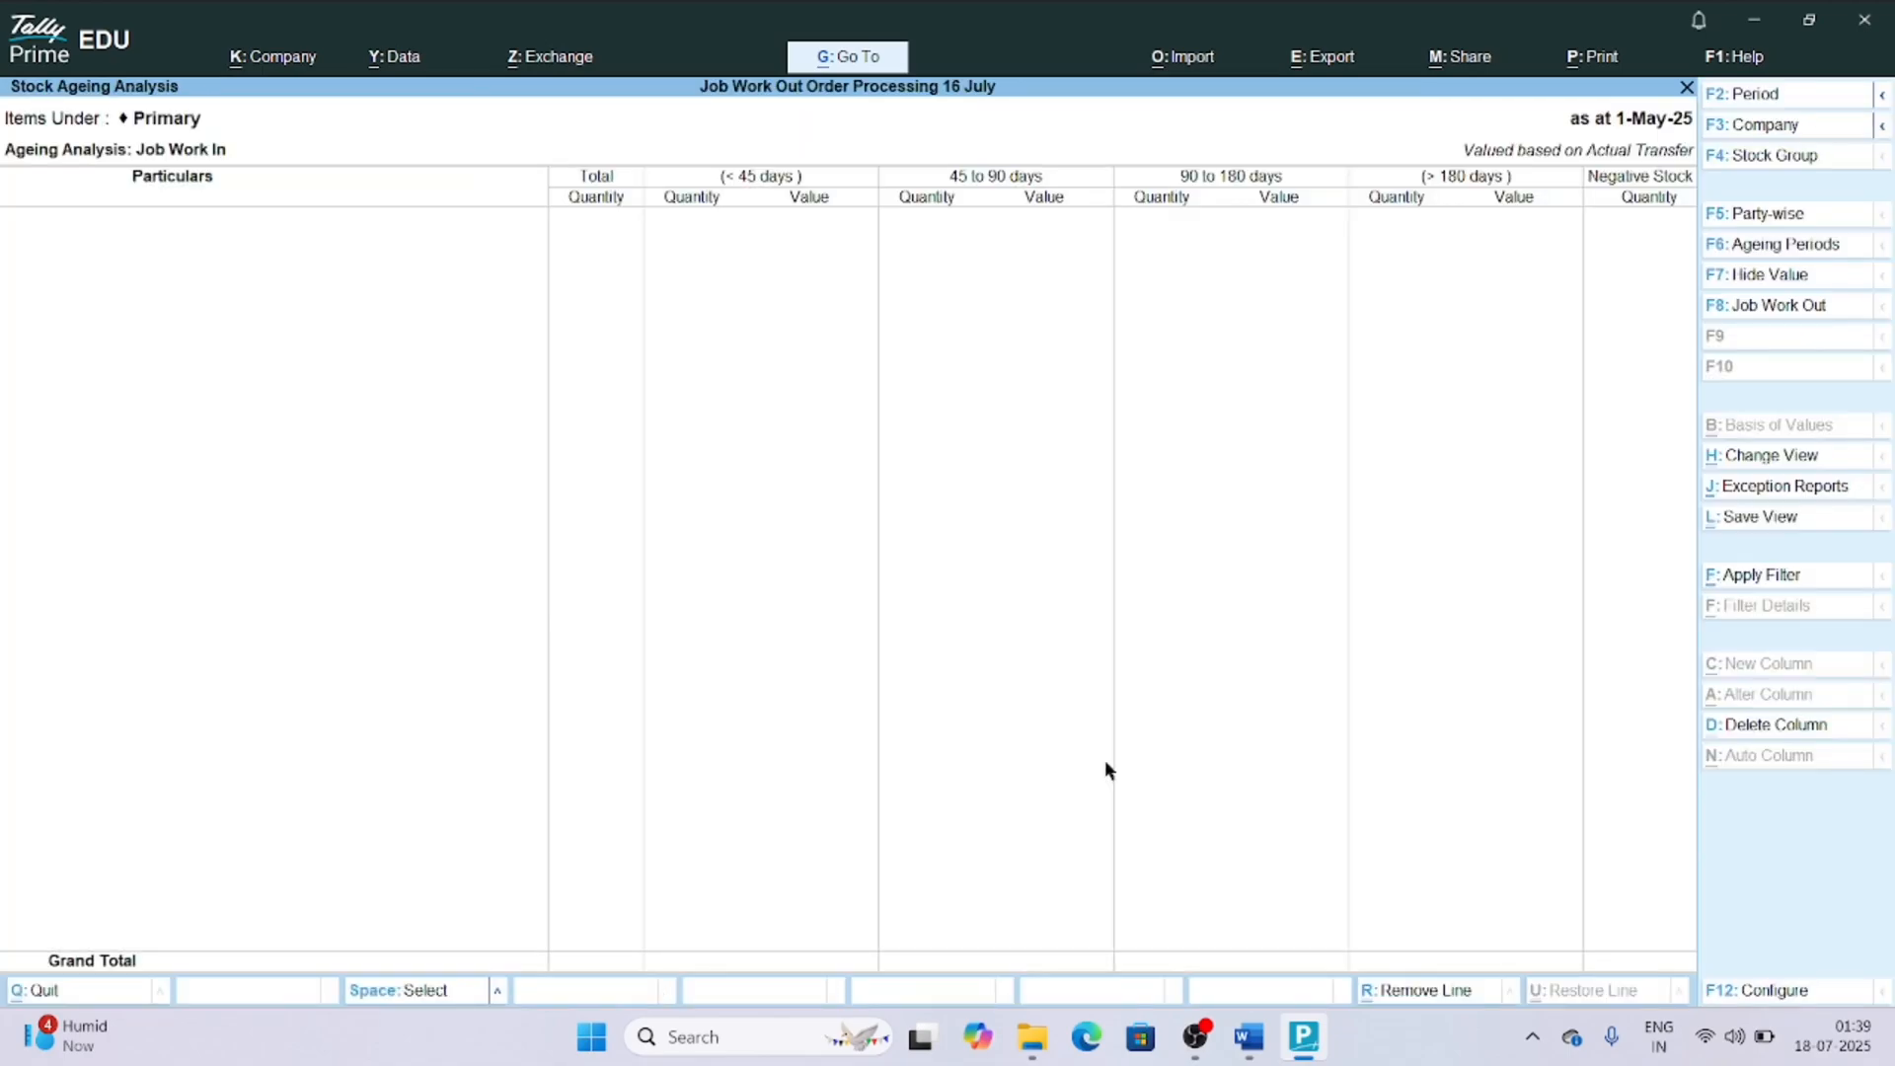
View the Stock Ageing Analysis for the Air Circulation Fan stock group instead.
key("Escape")
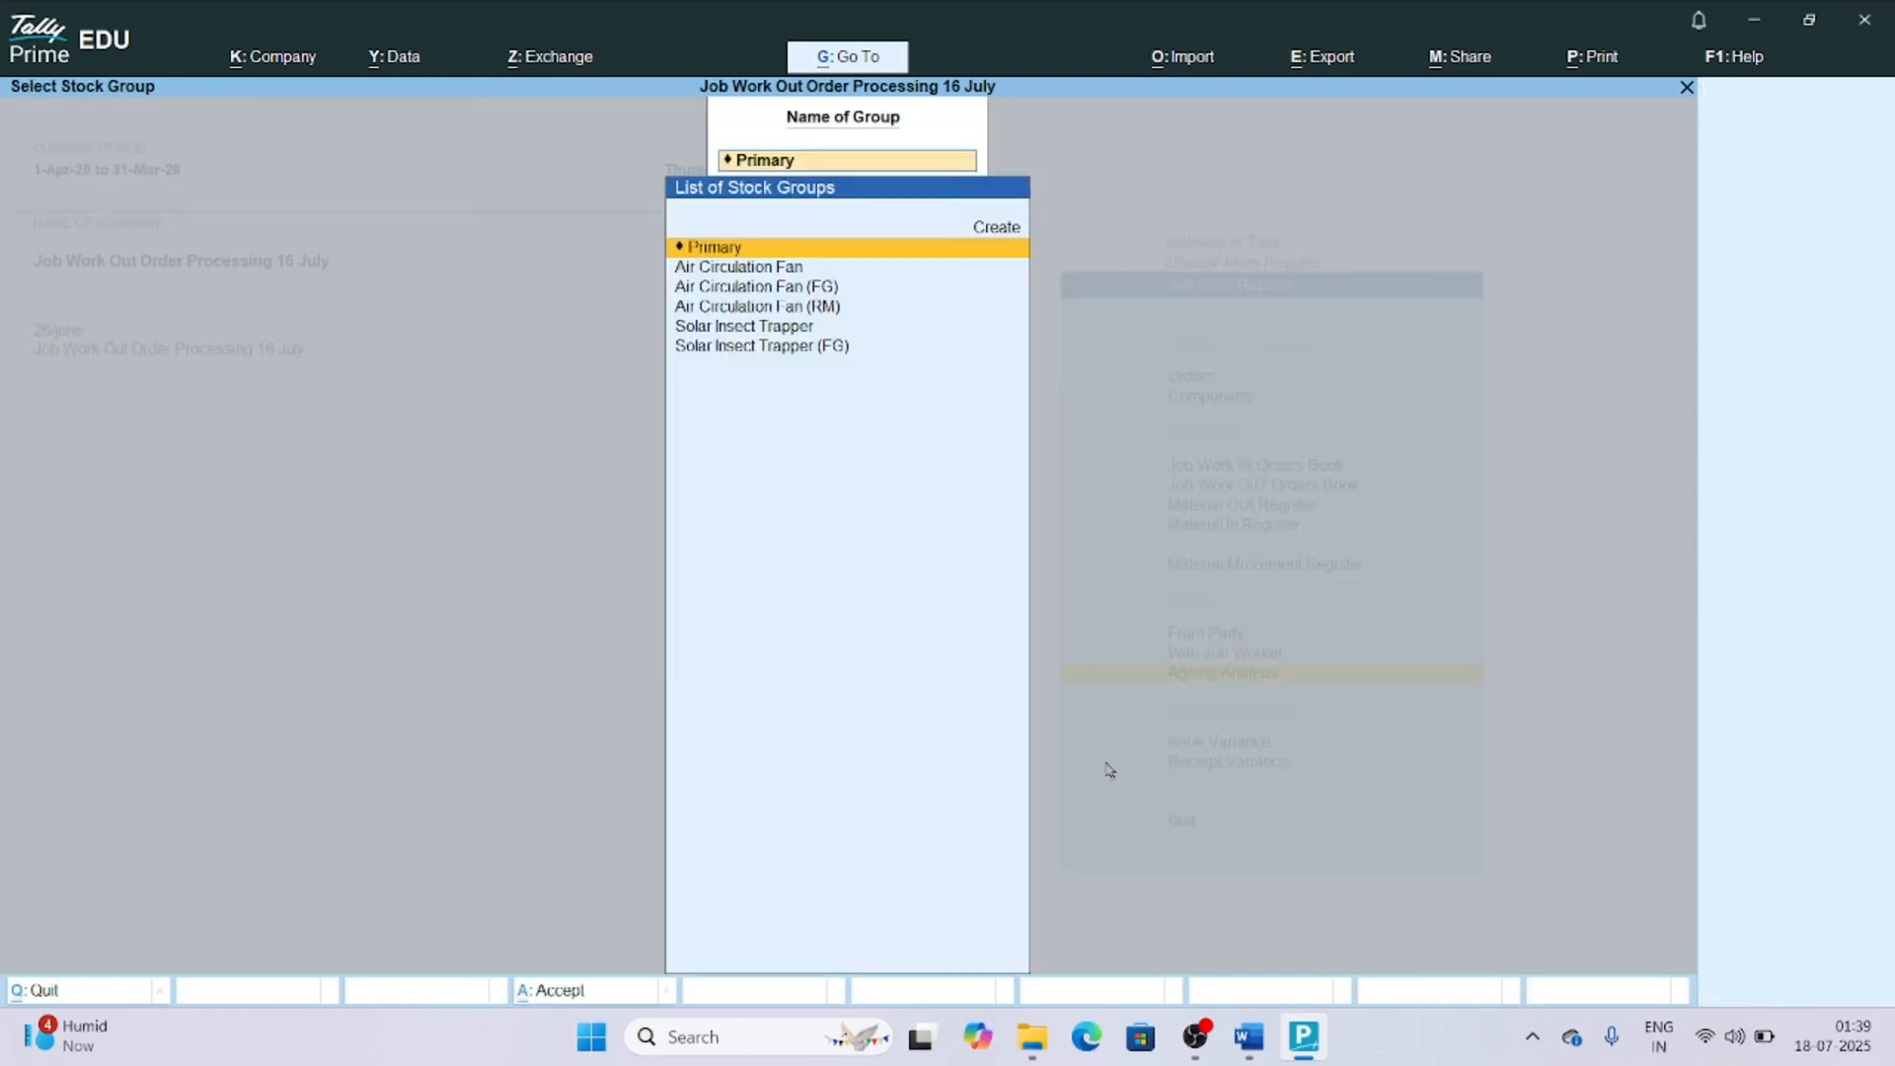
key("Down")
key("Return")
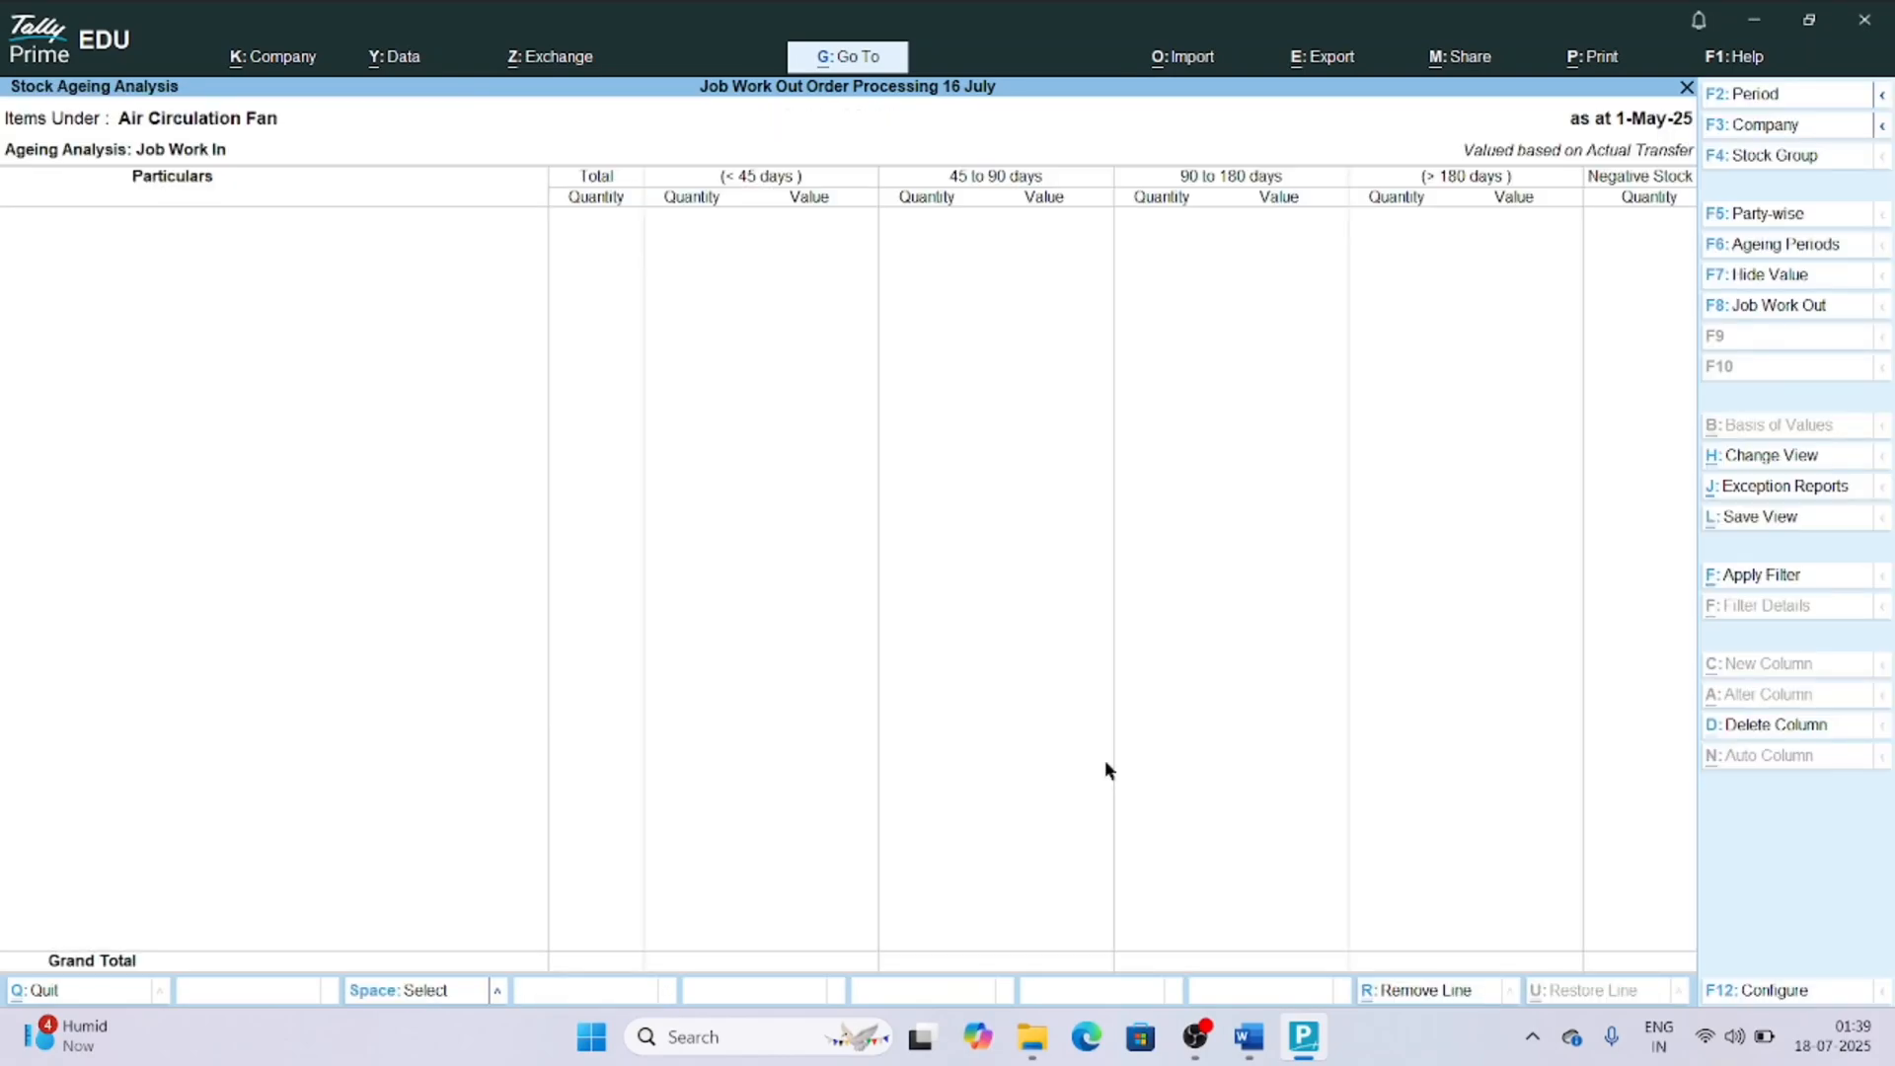
Set the report's ageing periods to 0–3, 3–6, 6–12 and above 12 days.
key("F6")
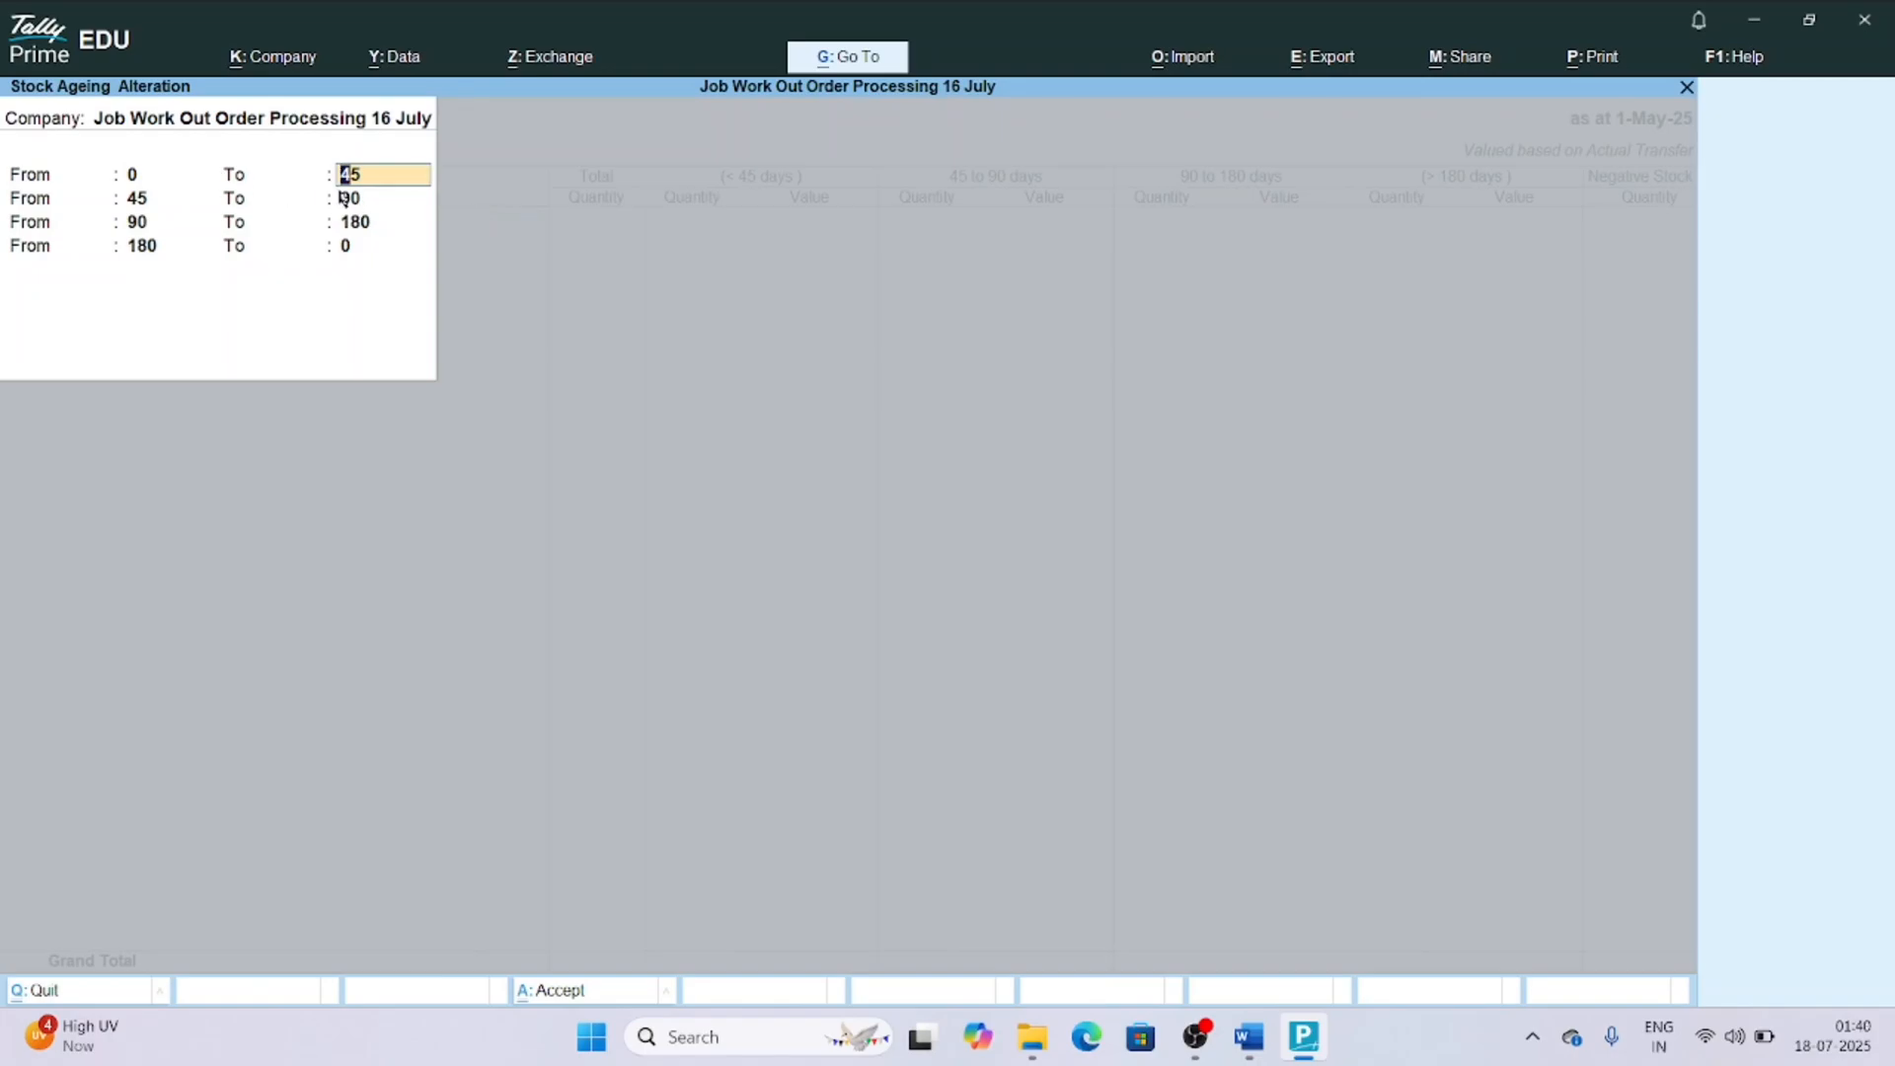
type("3")
key("Return")
type("6")
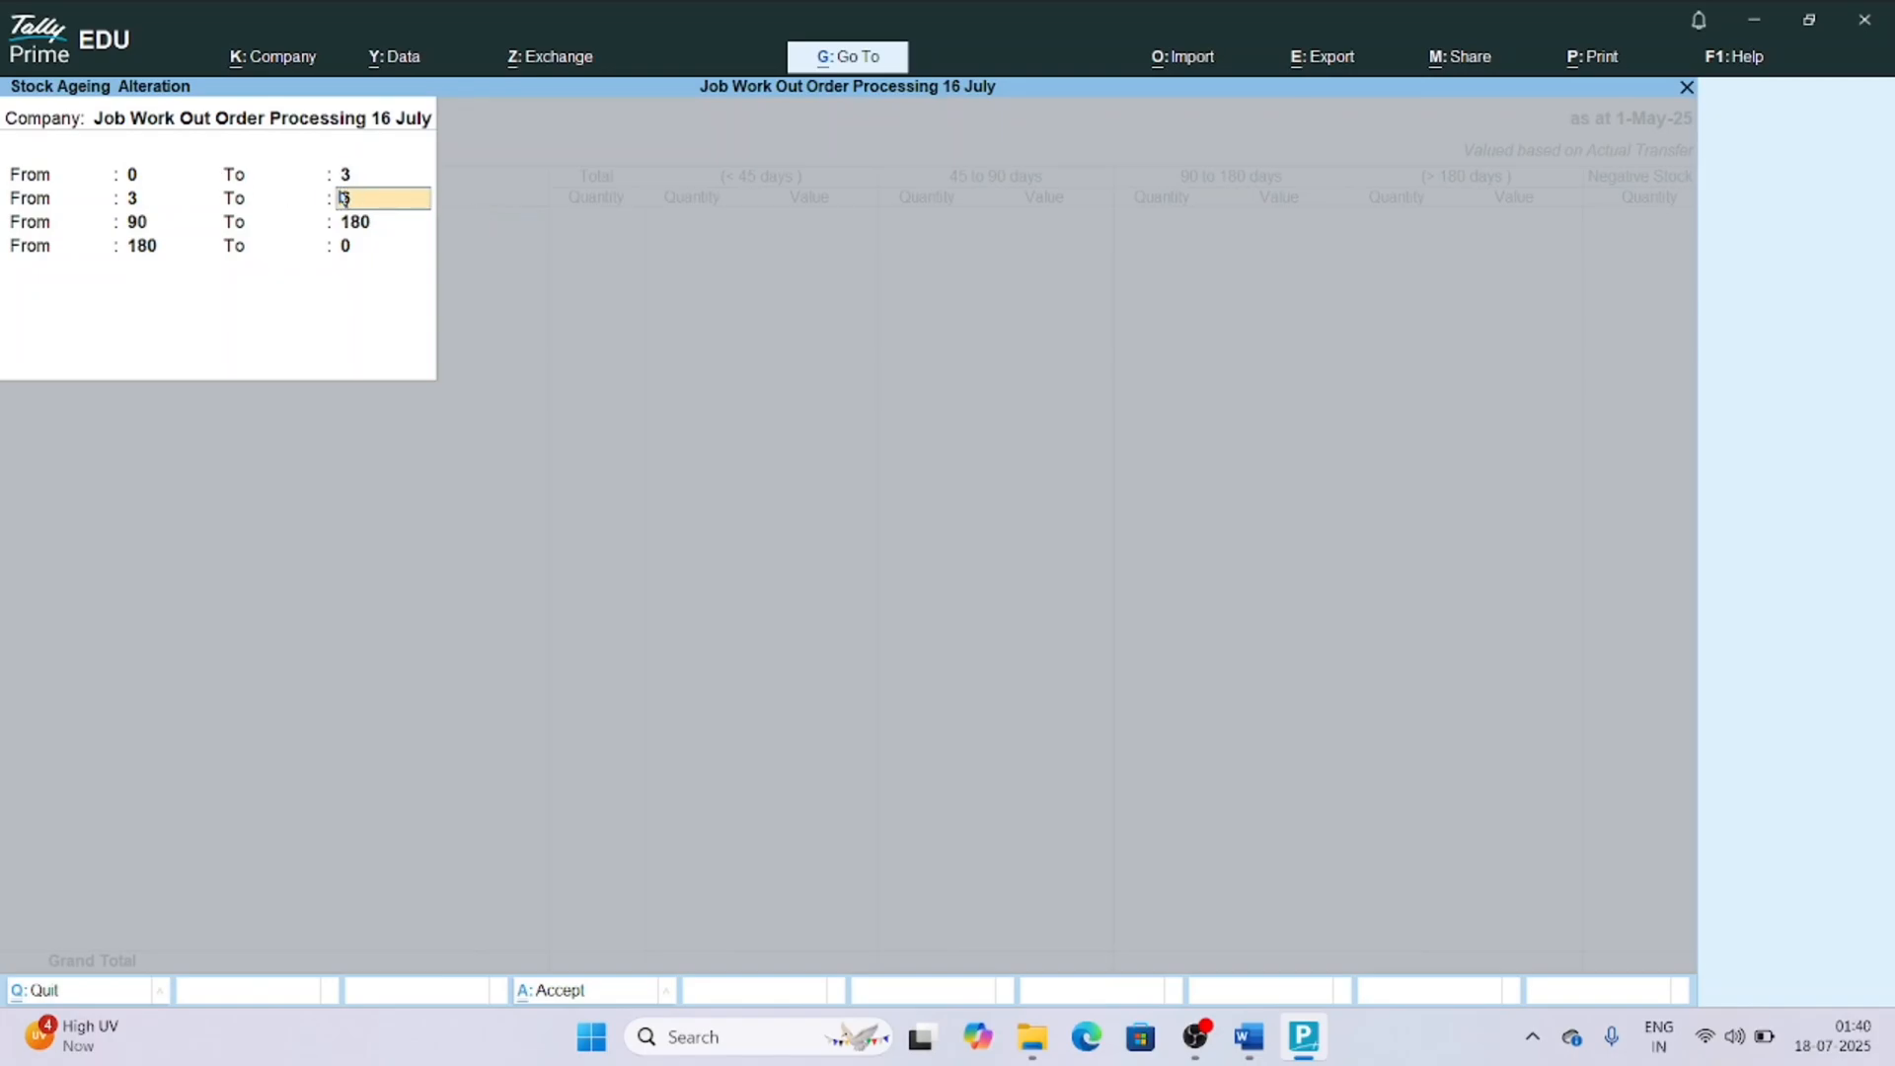
key("Return")
type("12")
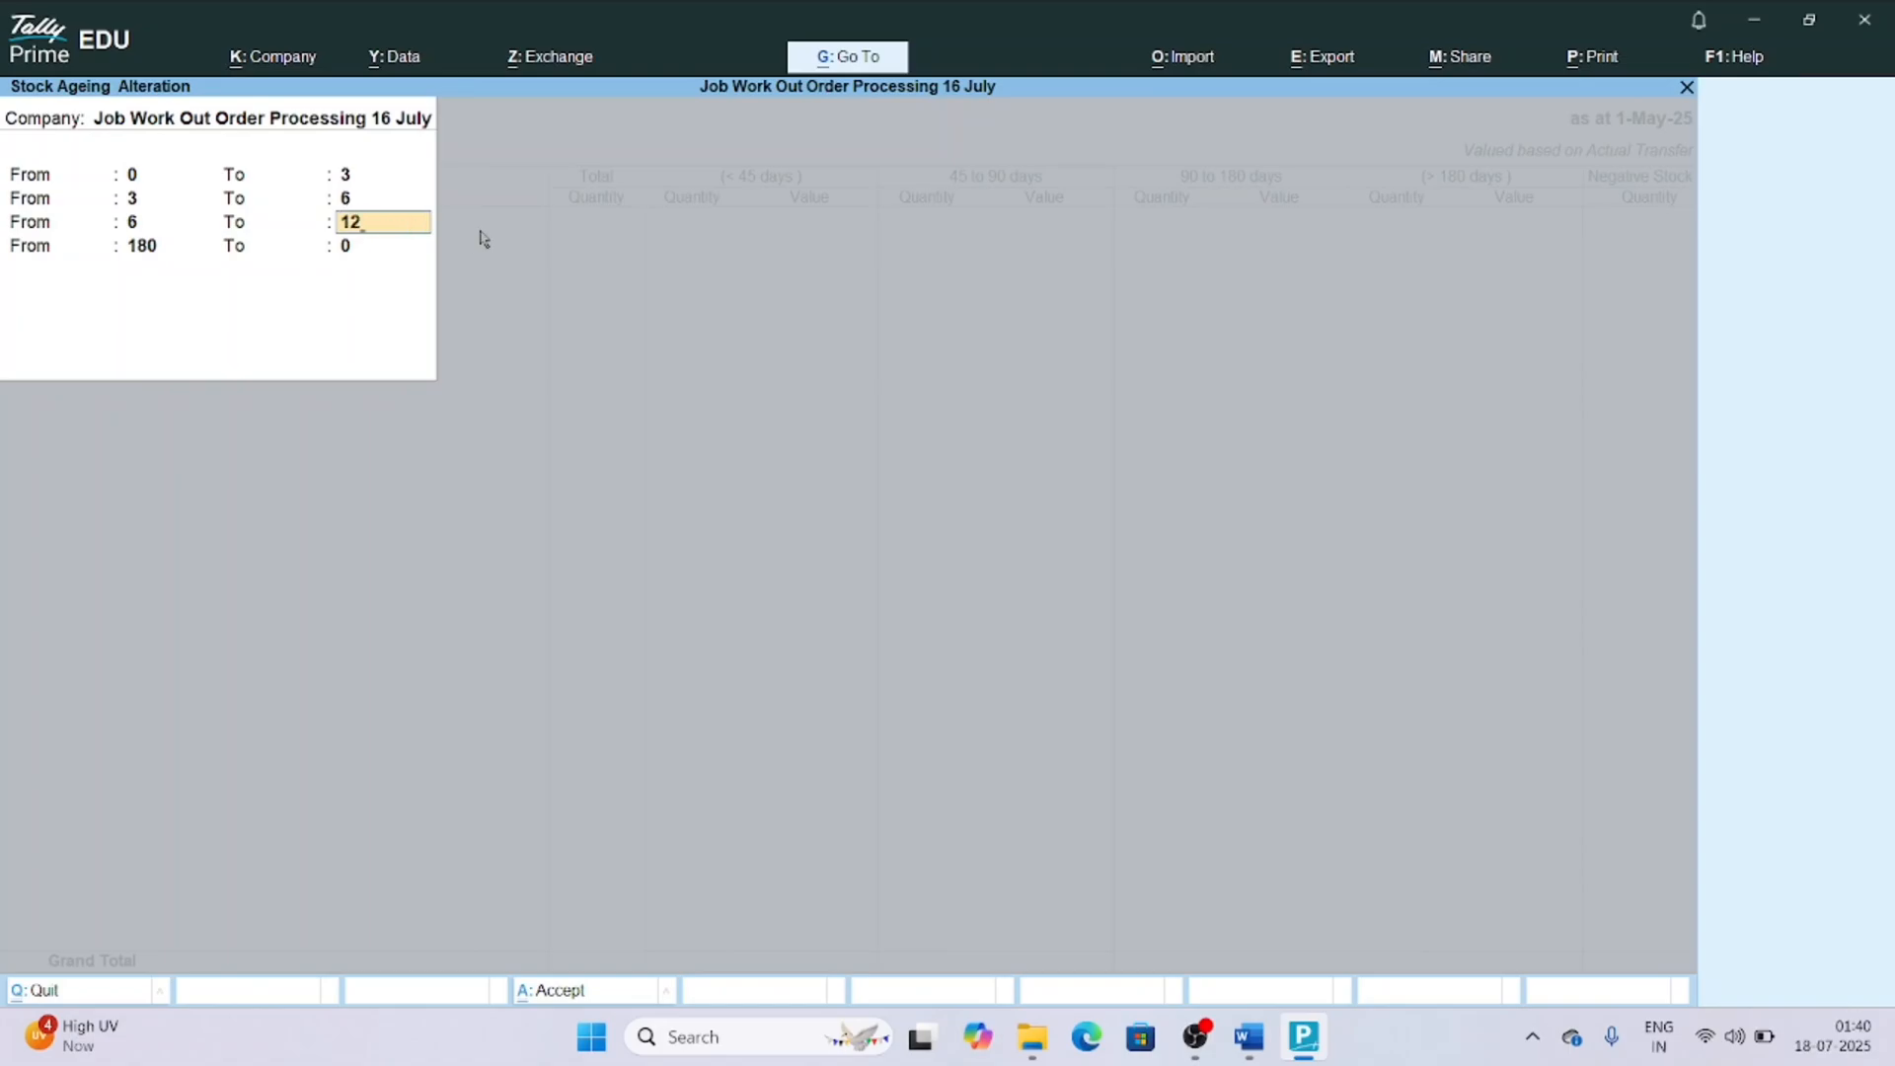
key("Return")
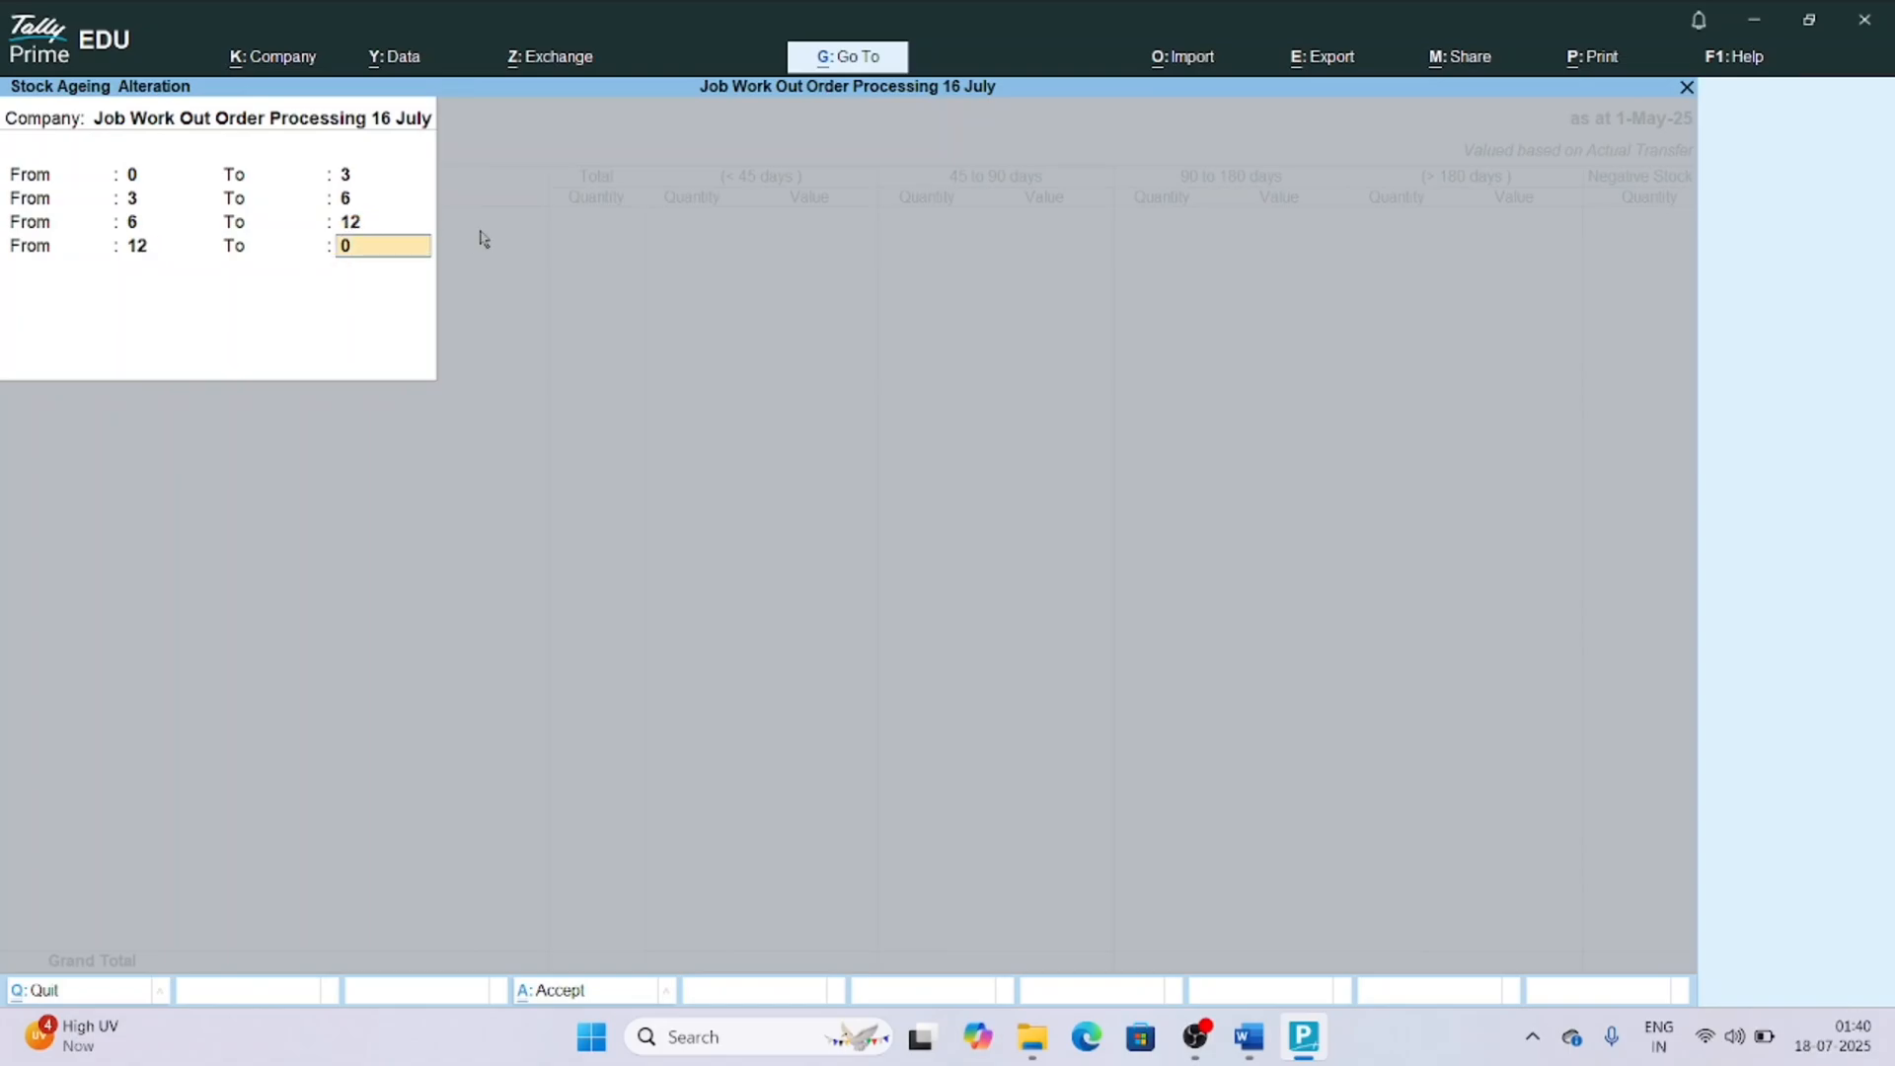
key("Return")
key("Return")
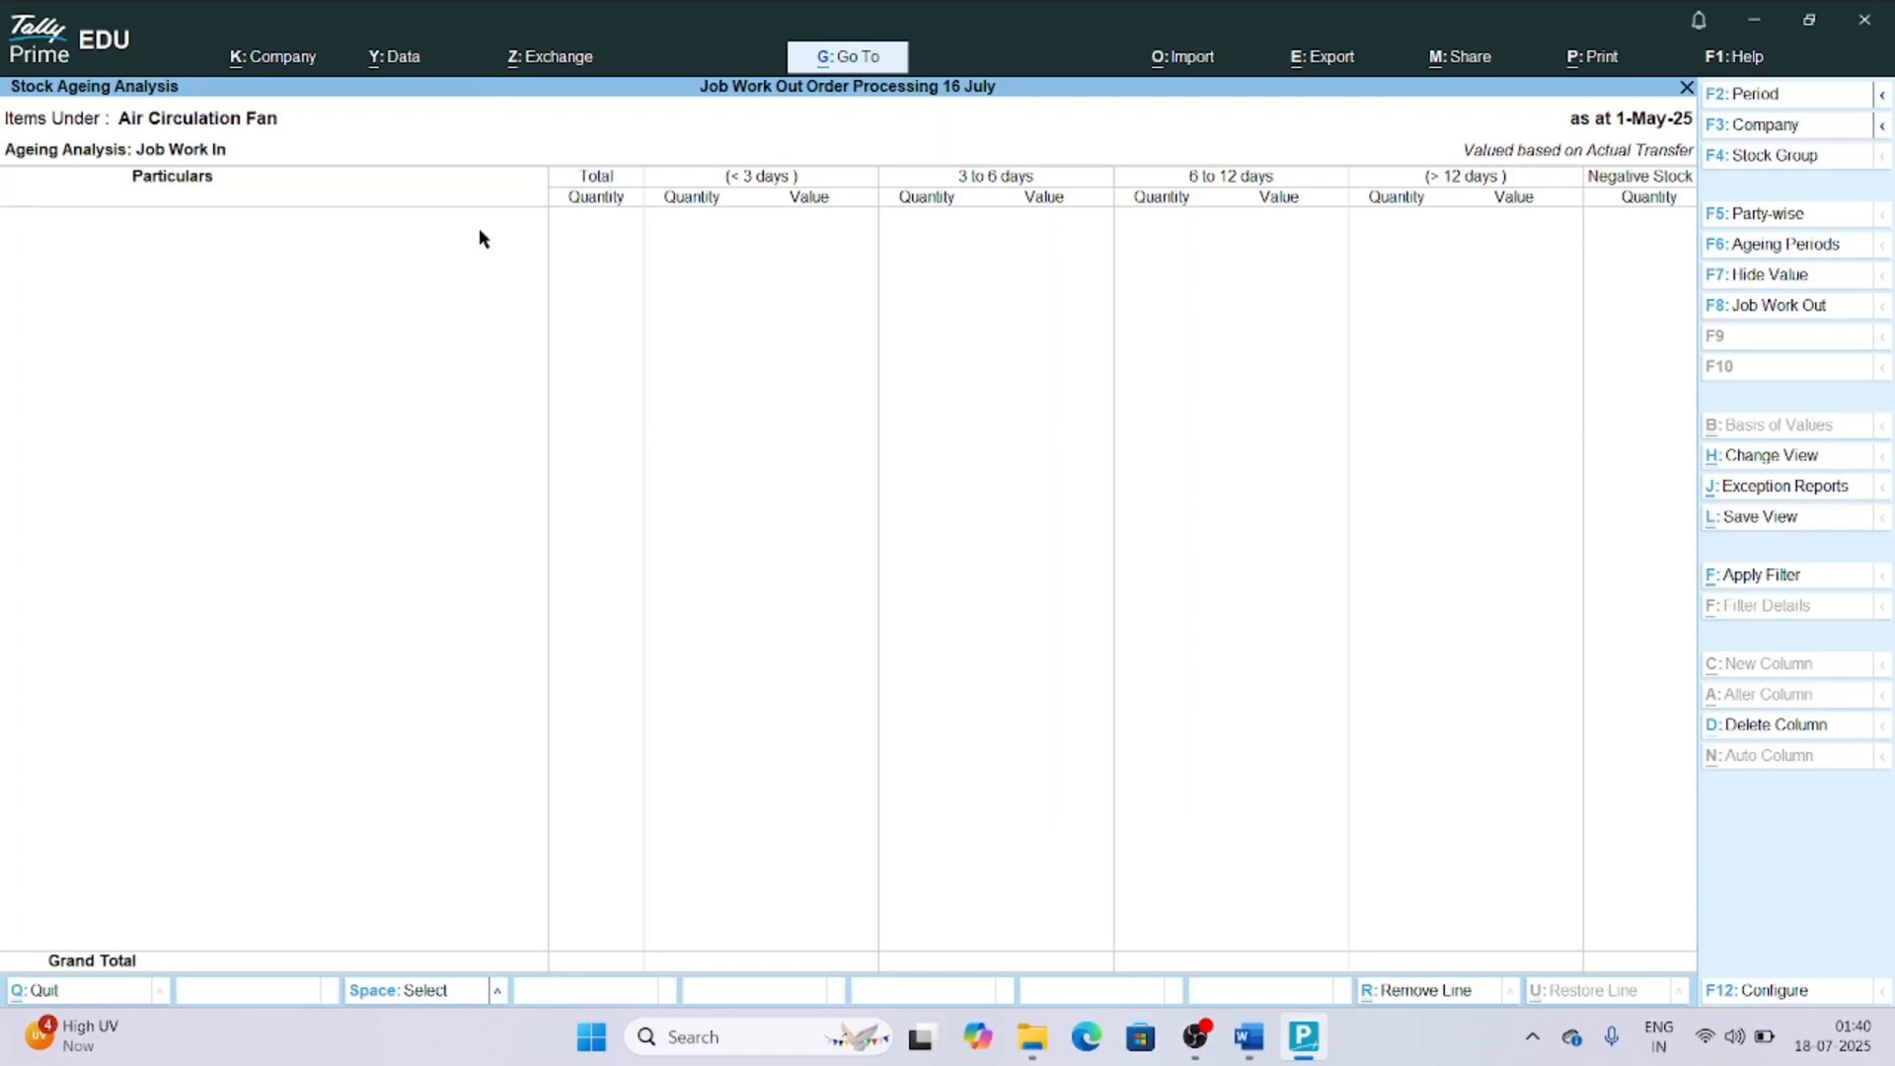
Leave the ageing report and start a Material Out (Finished Product) voucher with P Enterprises as the party account.
key("Escape")
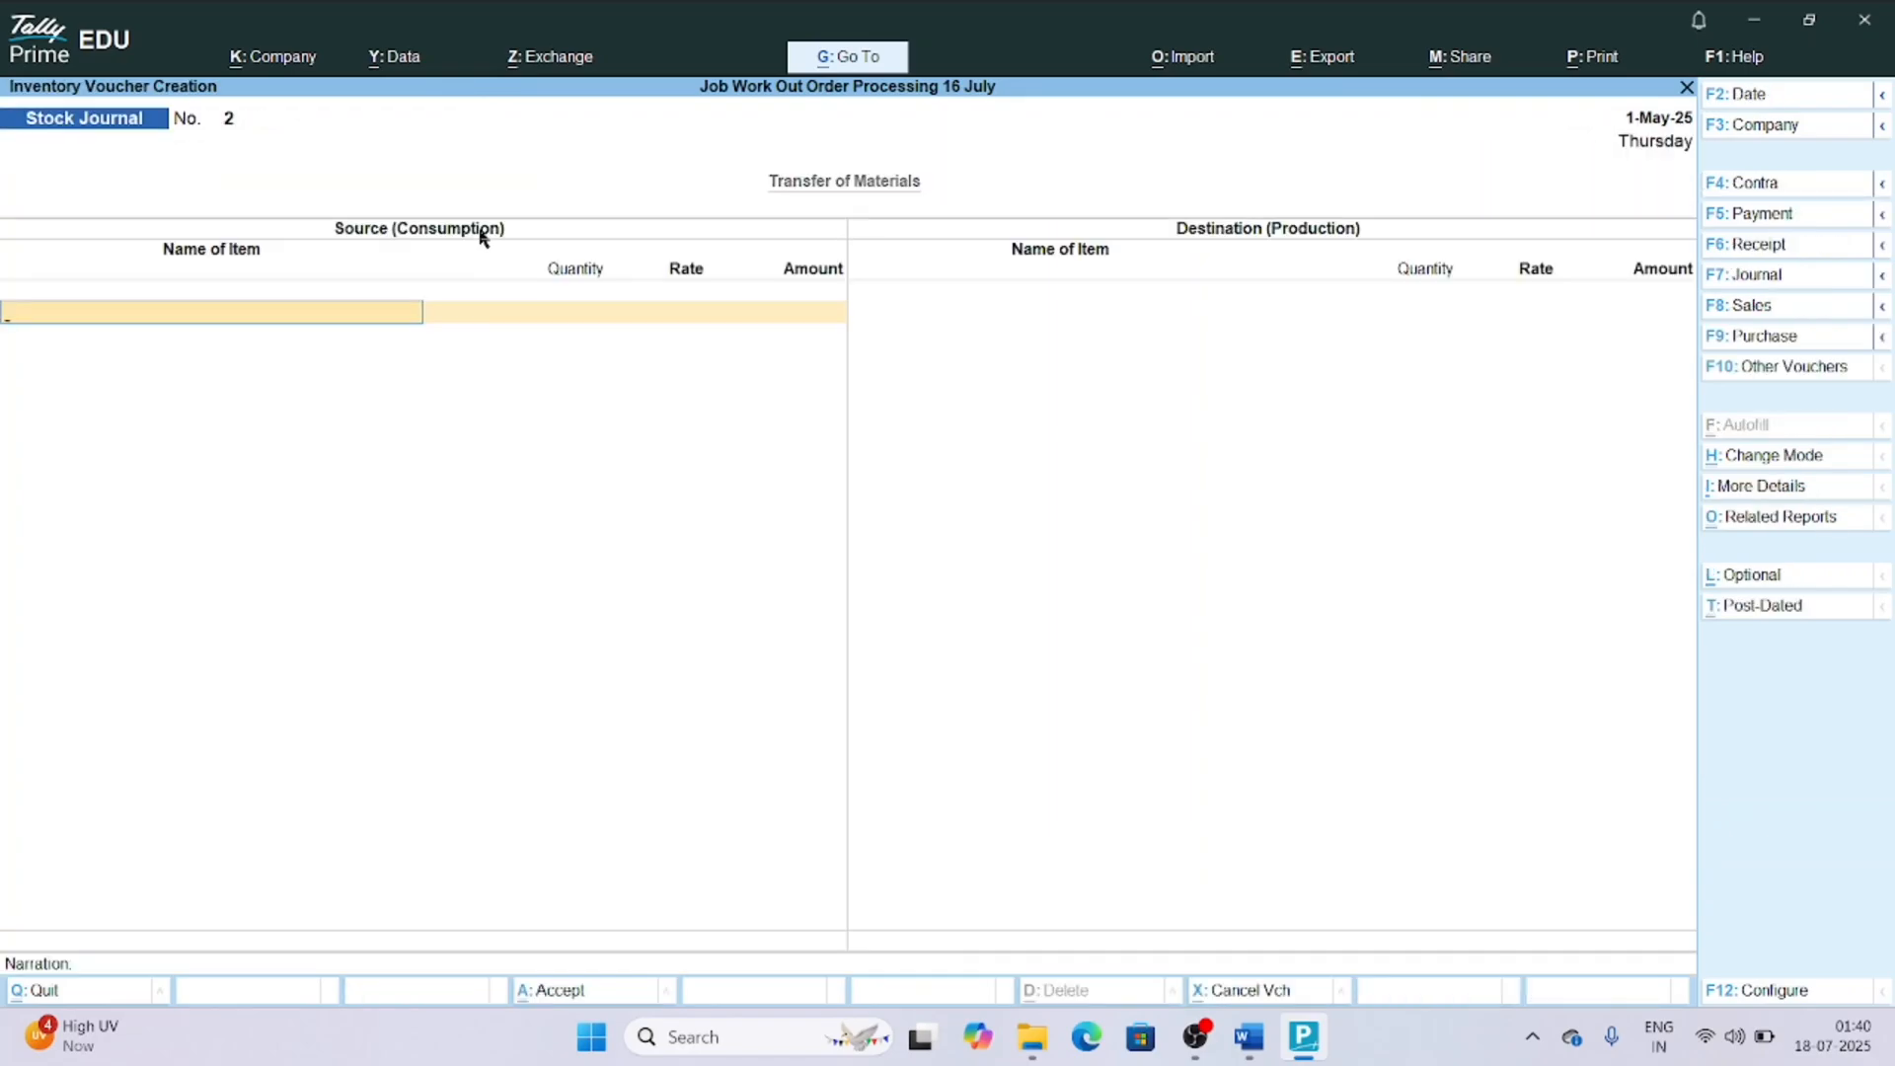
key("F10")
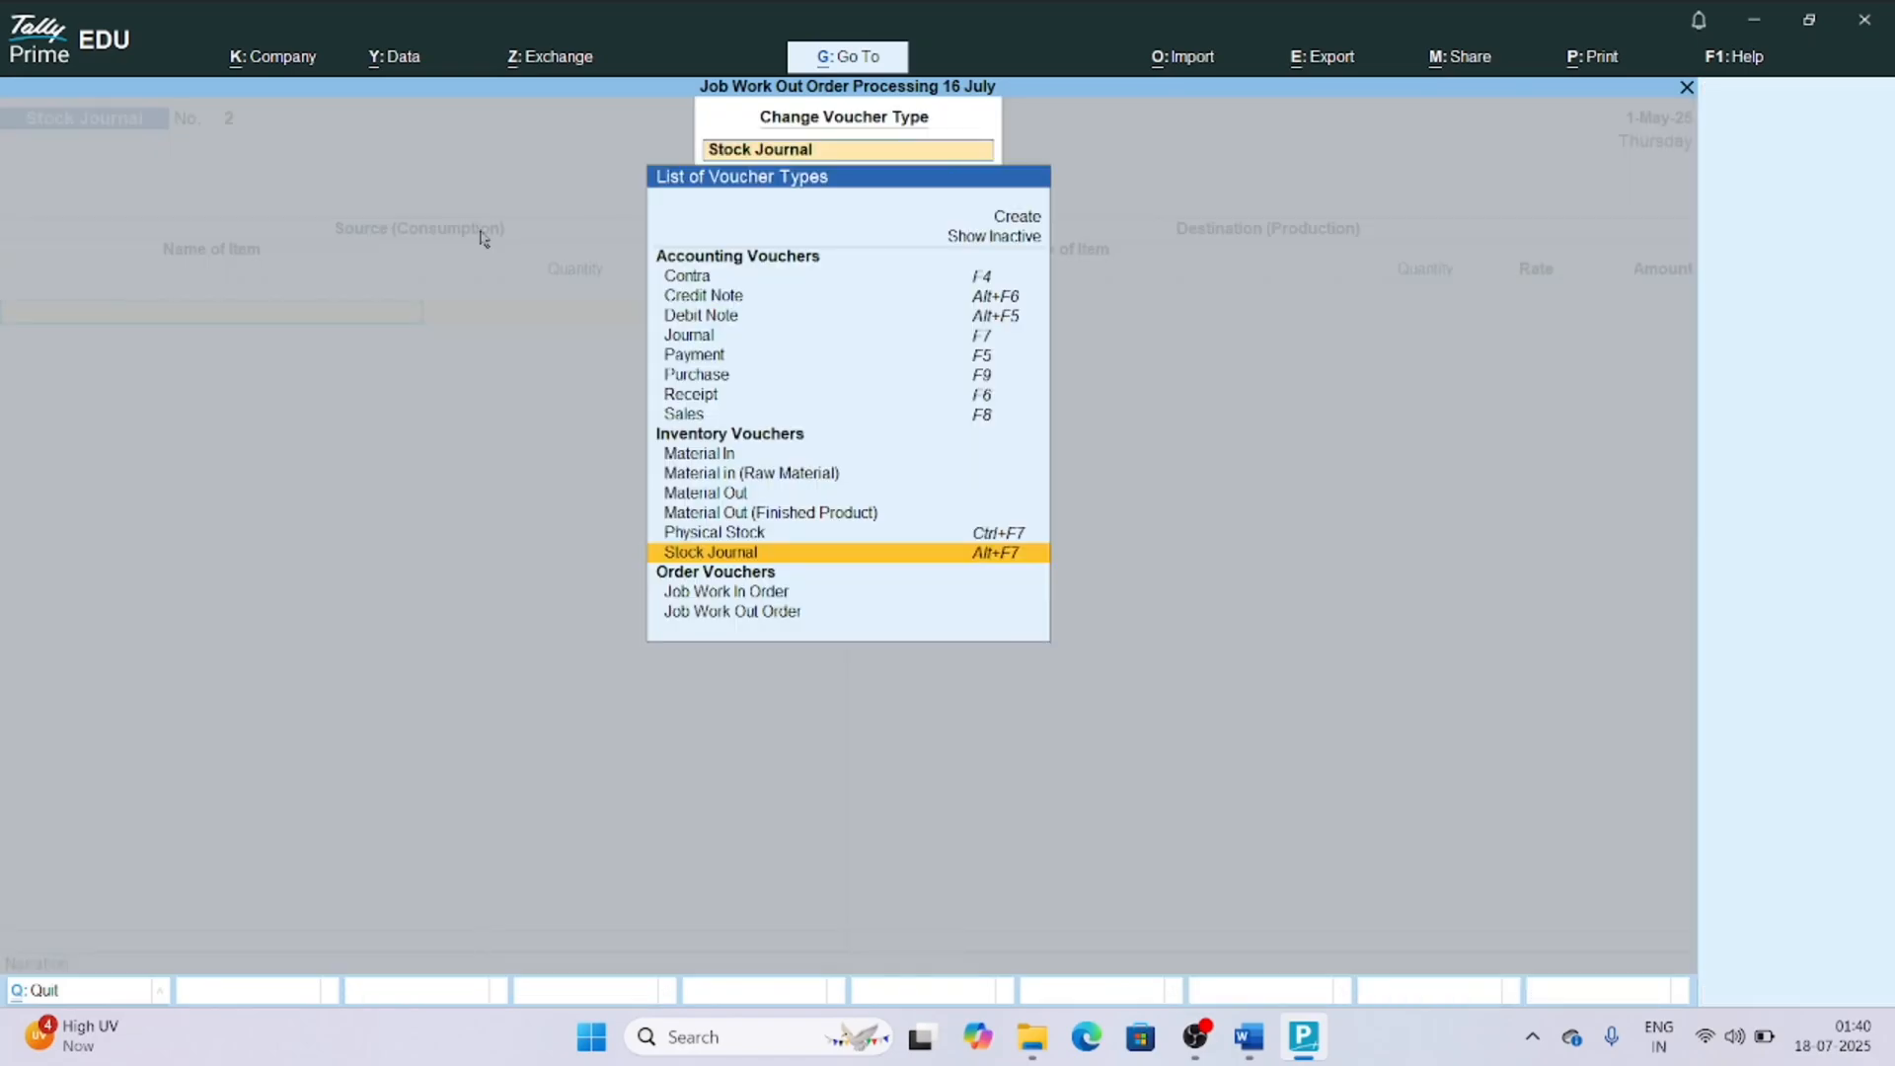
left_click(696, 514)
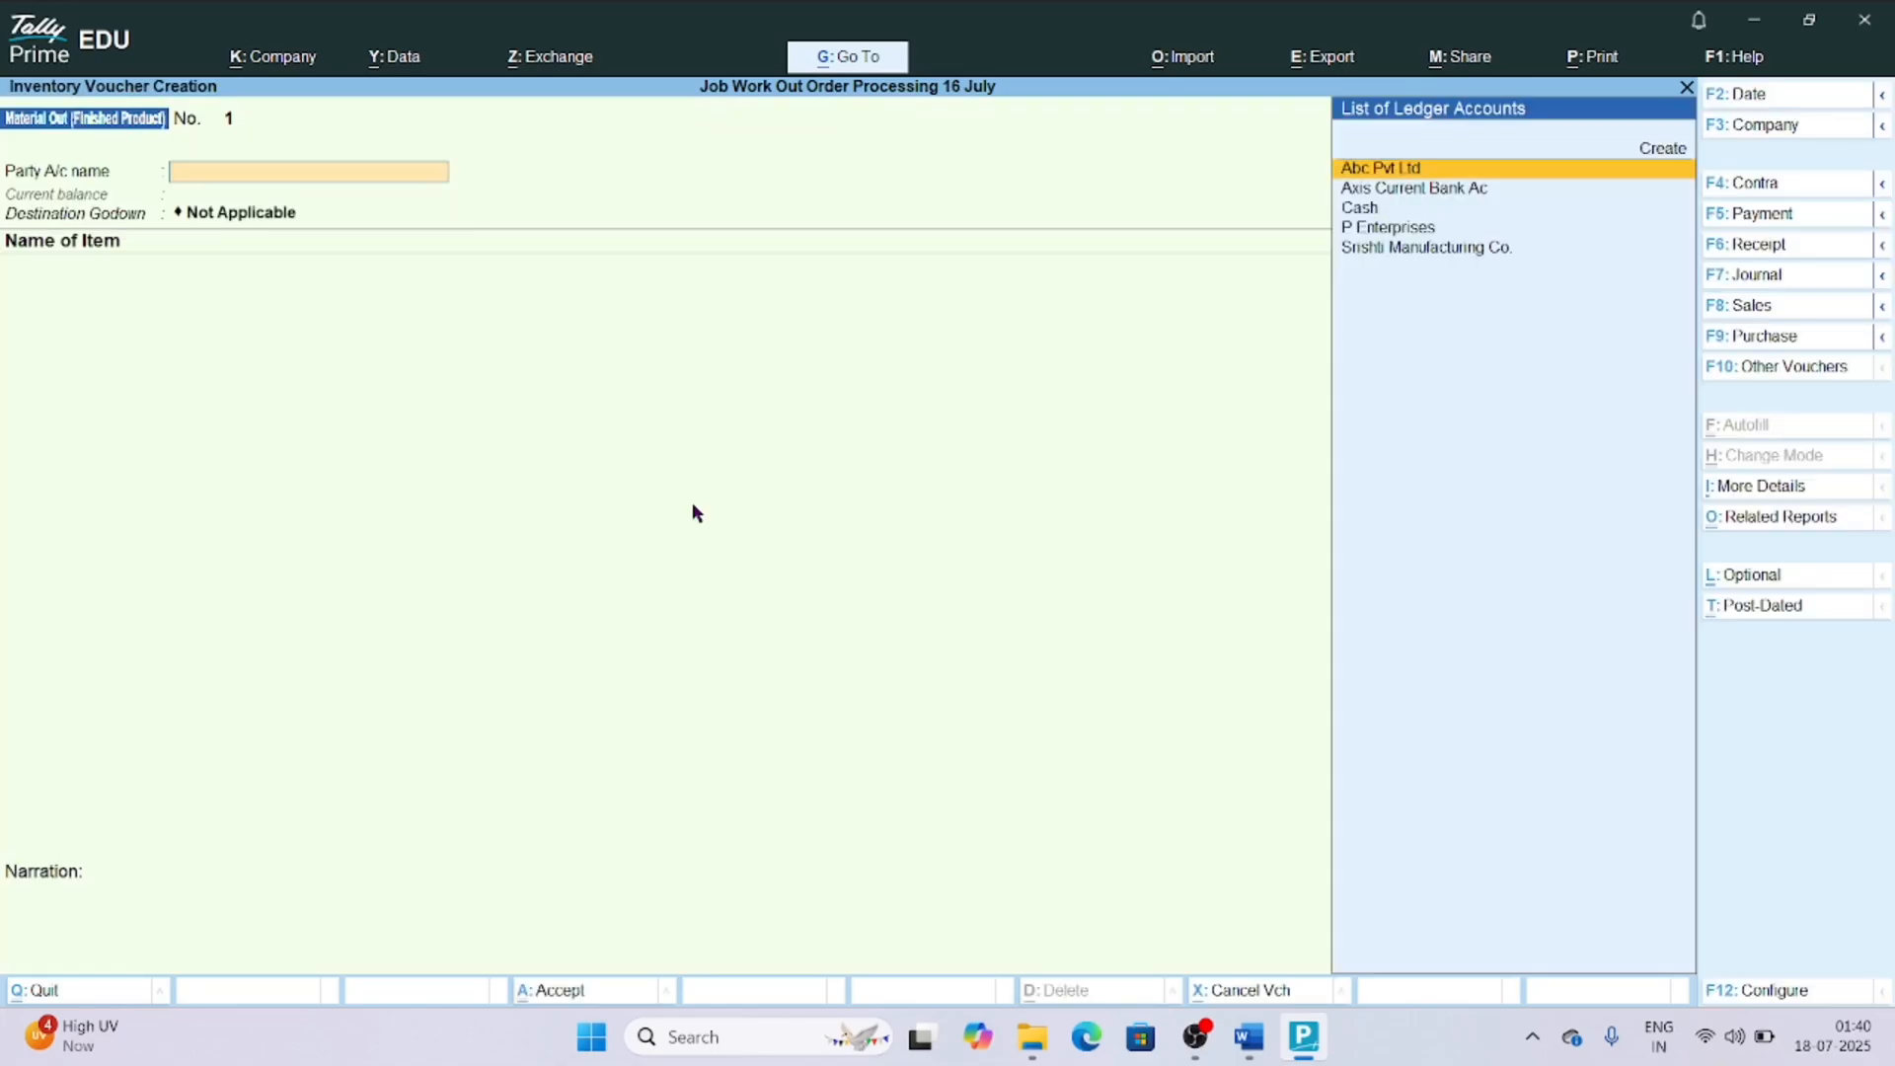
key("Down")
key("Down")
key("Down")
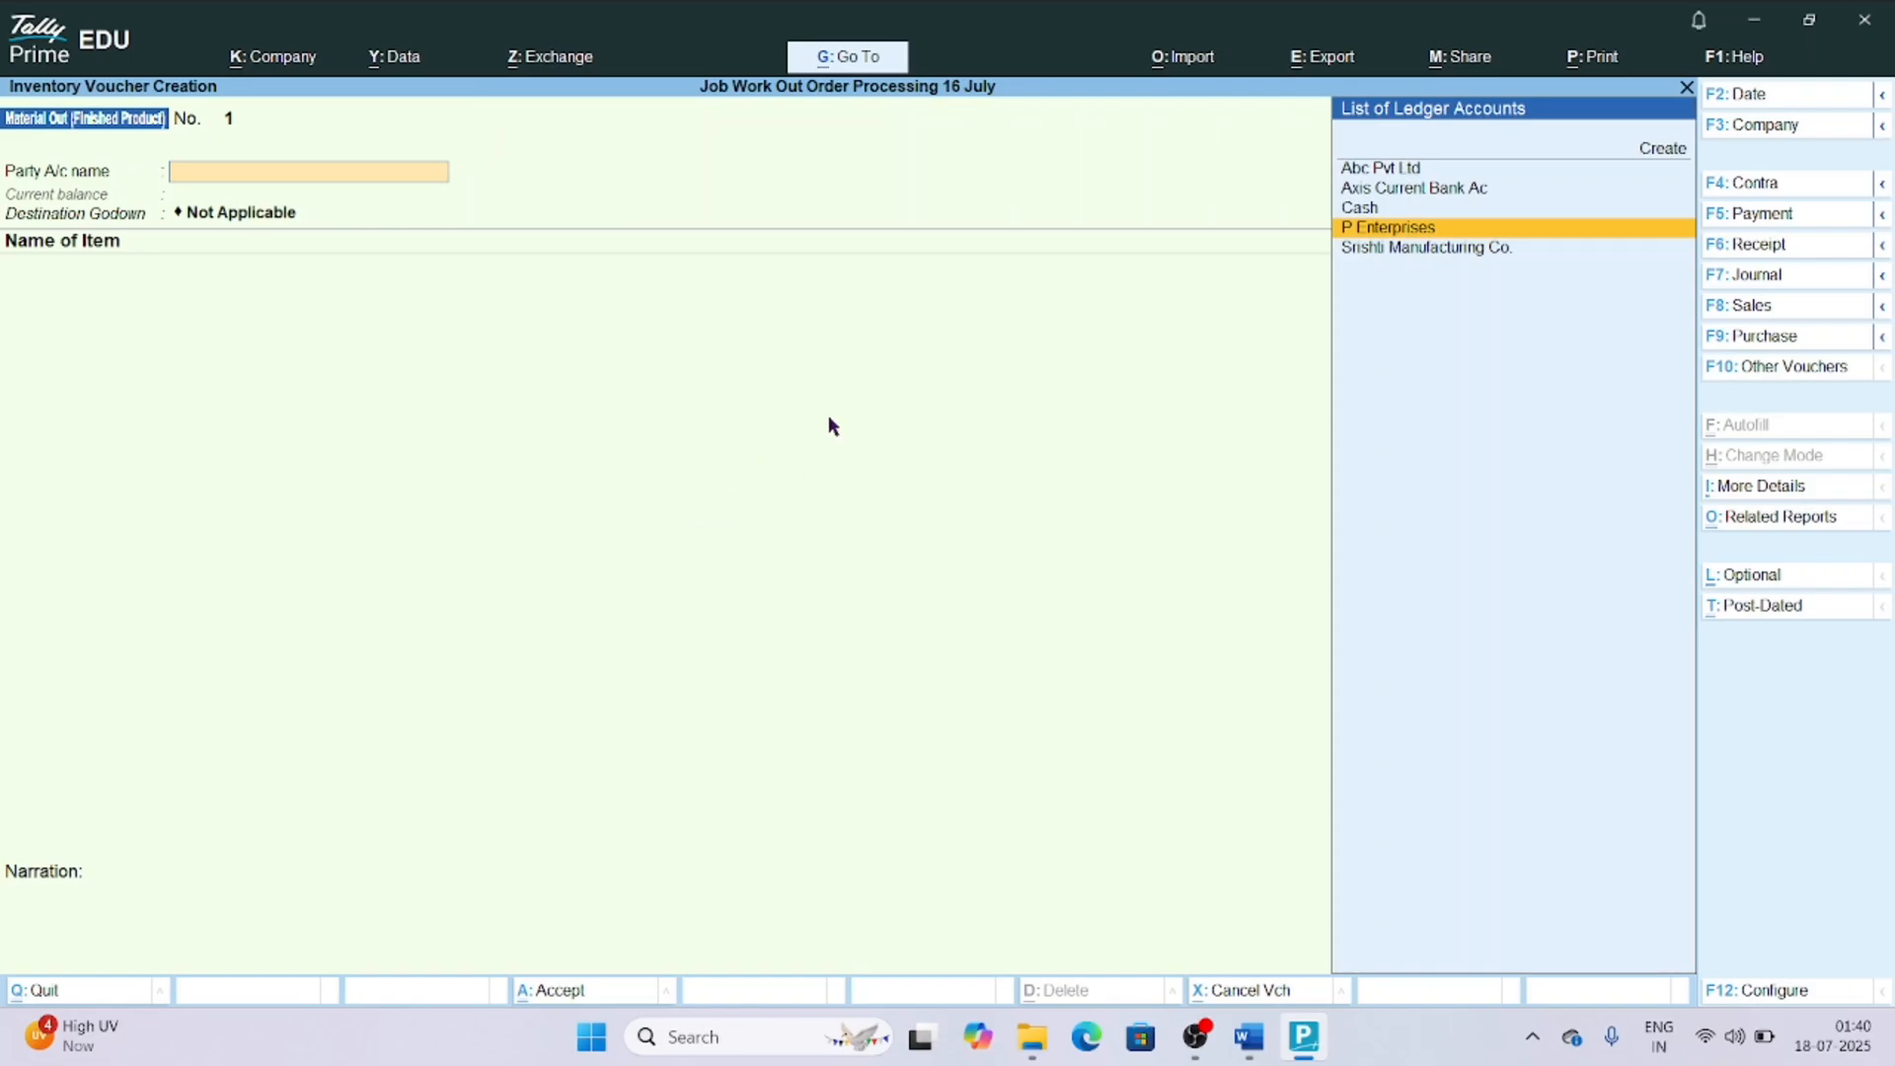
key("Return")
Link the voucher to P Enterprises' material dispatch order due 1-May-25, and accept the prefilled dispatch and process details.
key("Down")
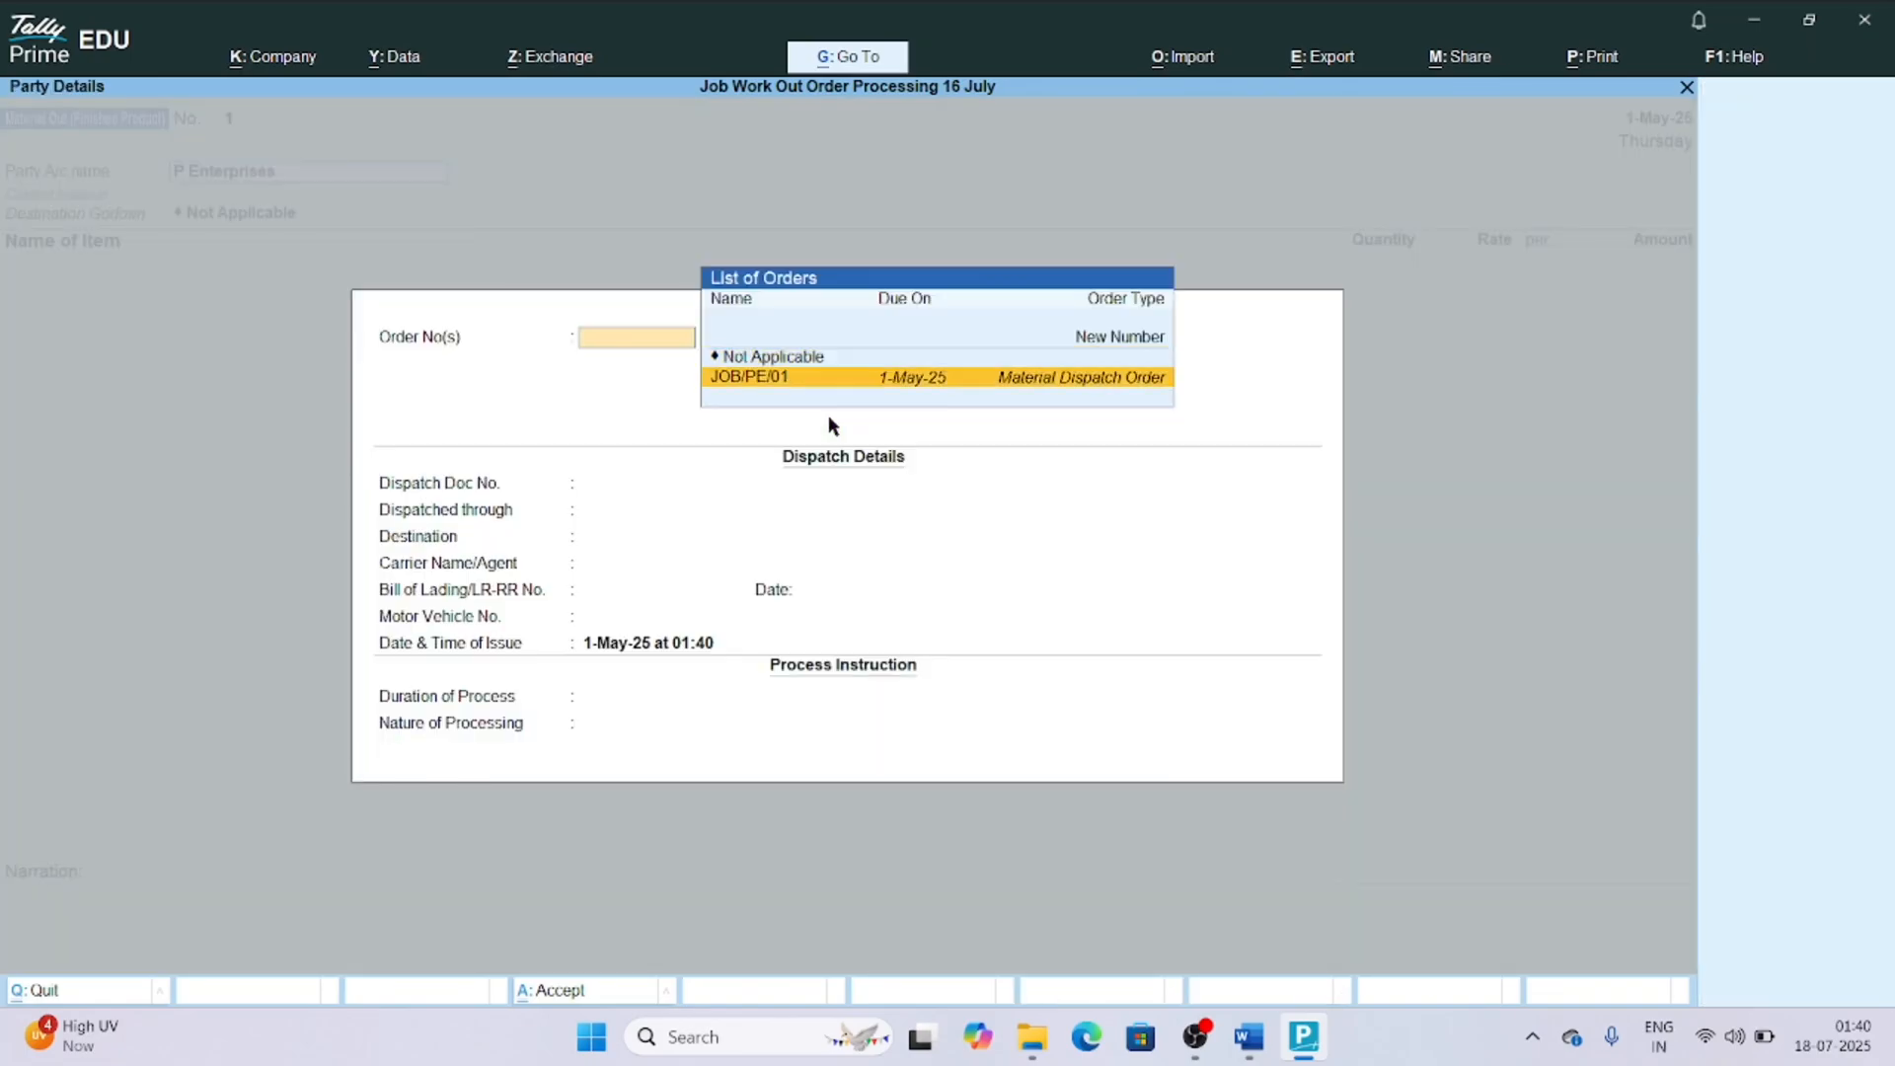
key("Return")
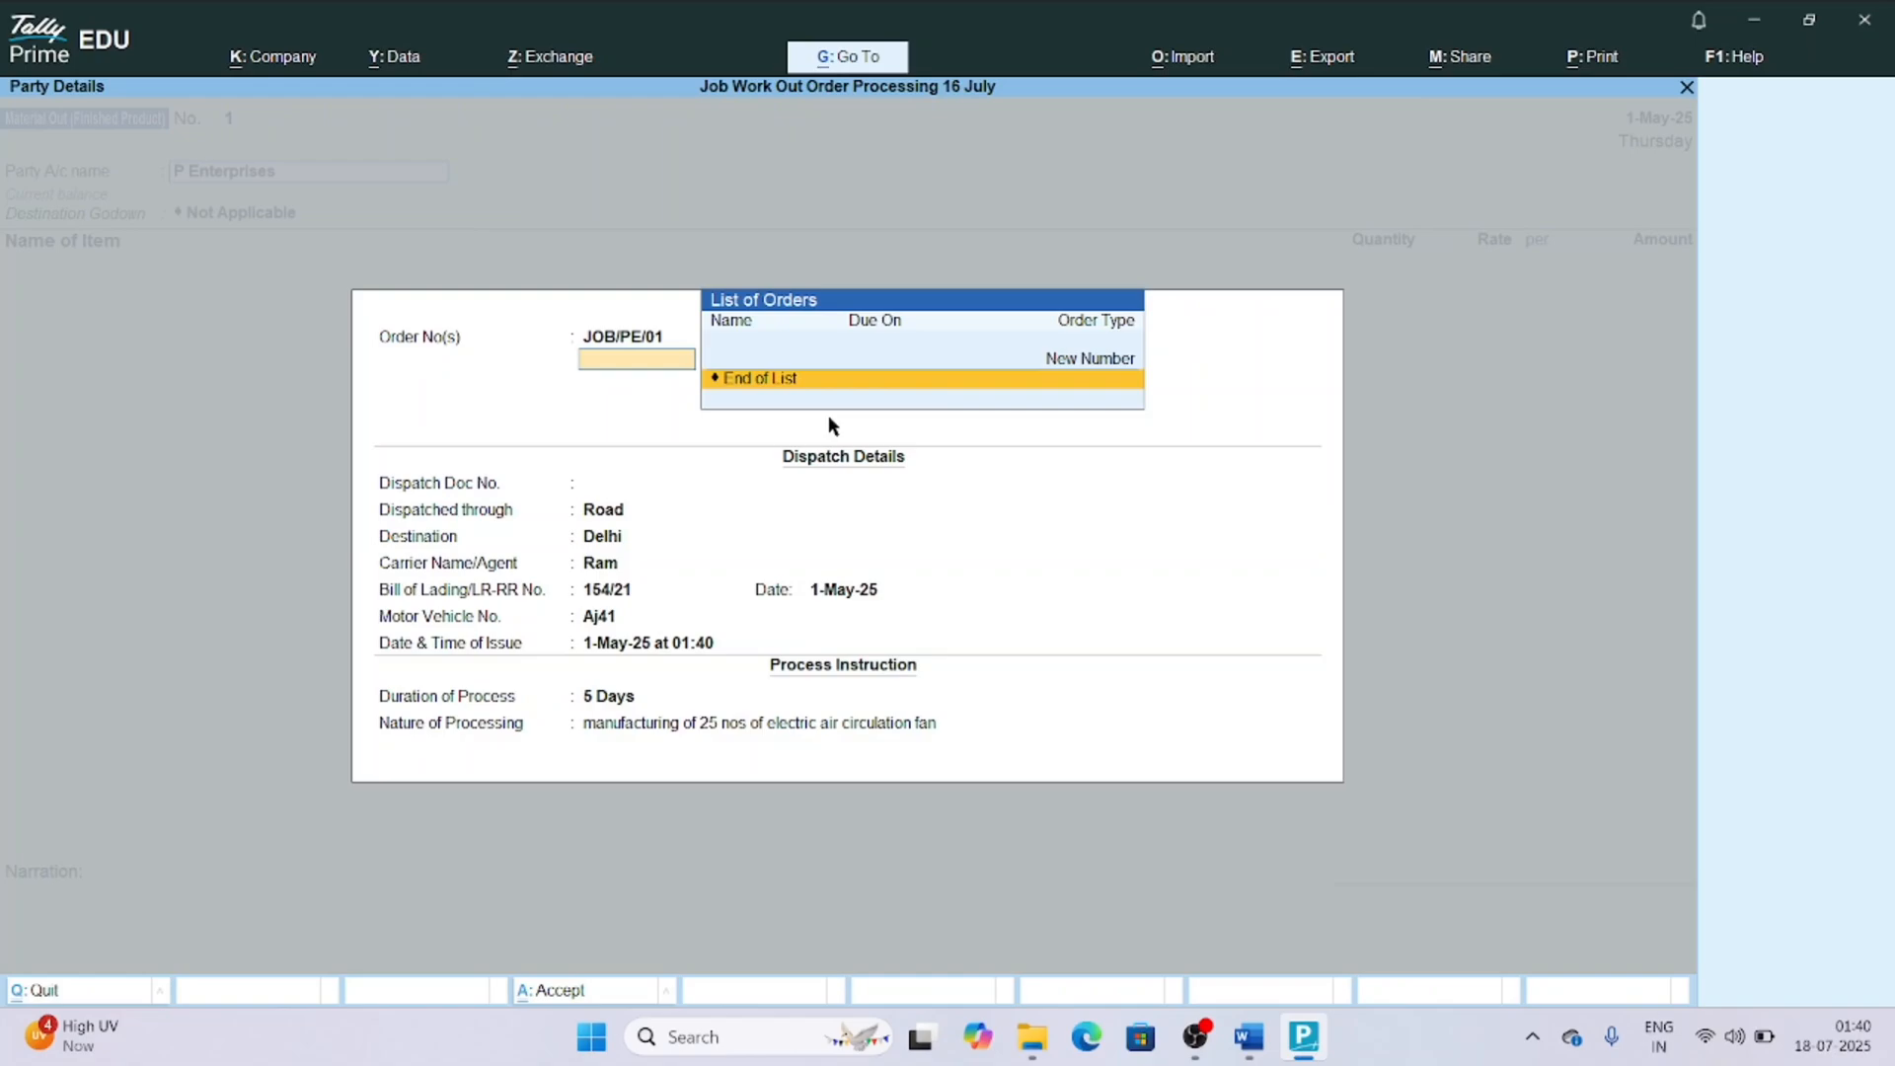
key("Return")
key("ctrl+a")
key("ctrl+a")
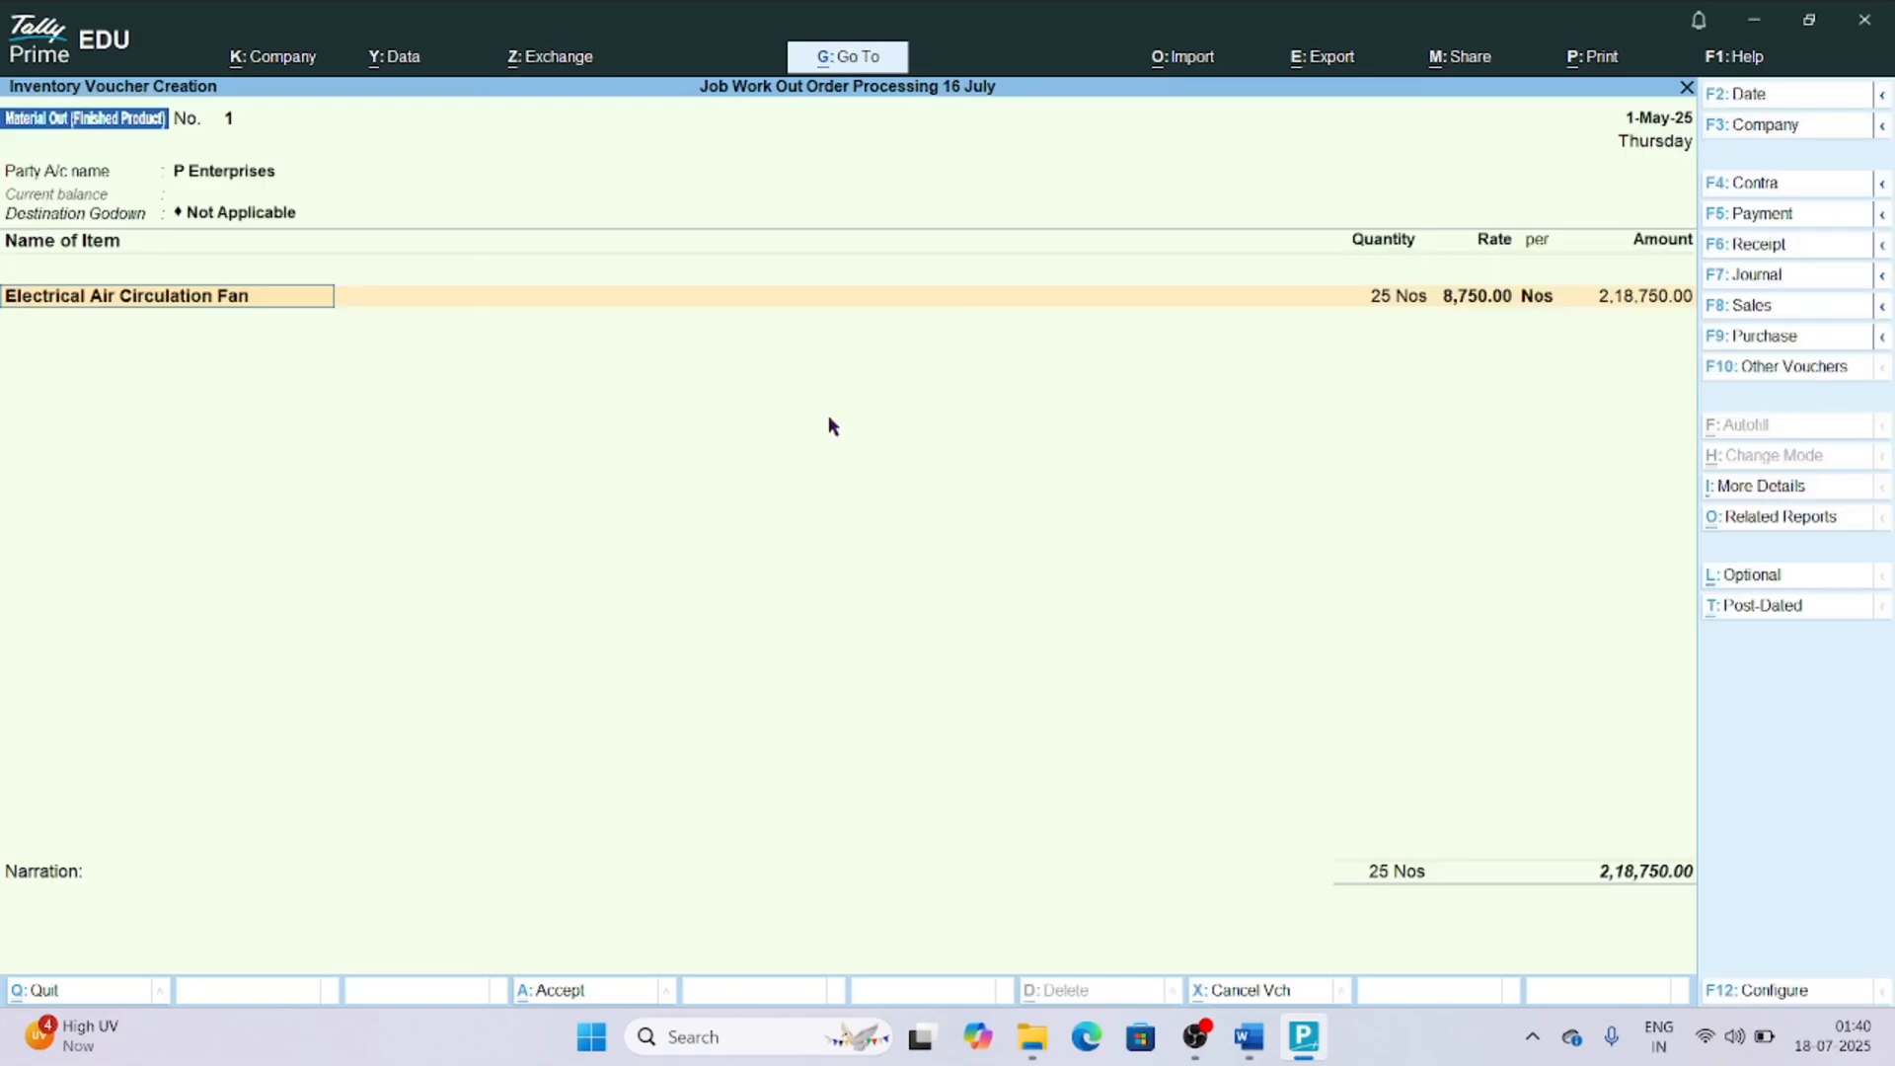
Save the Material Out (Finished Product) voucher with the fan item as filled from the order, leaving the narration blank.
key("Return")
key("Return")
key("Return")
key("Return")
key("Return")
key("Return")
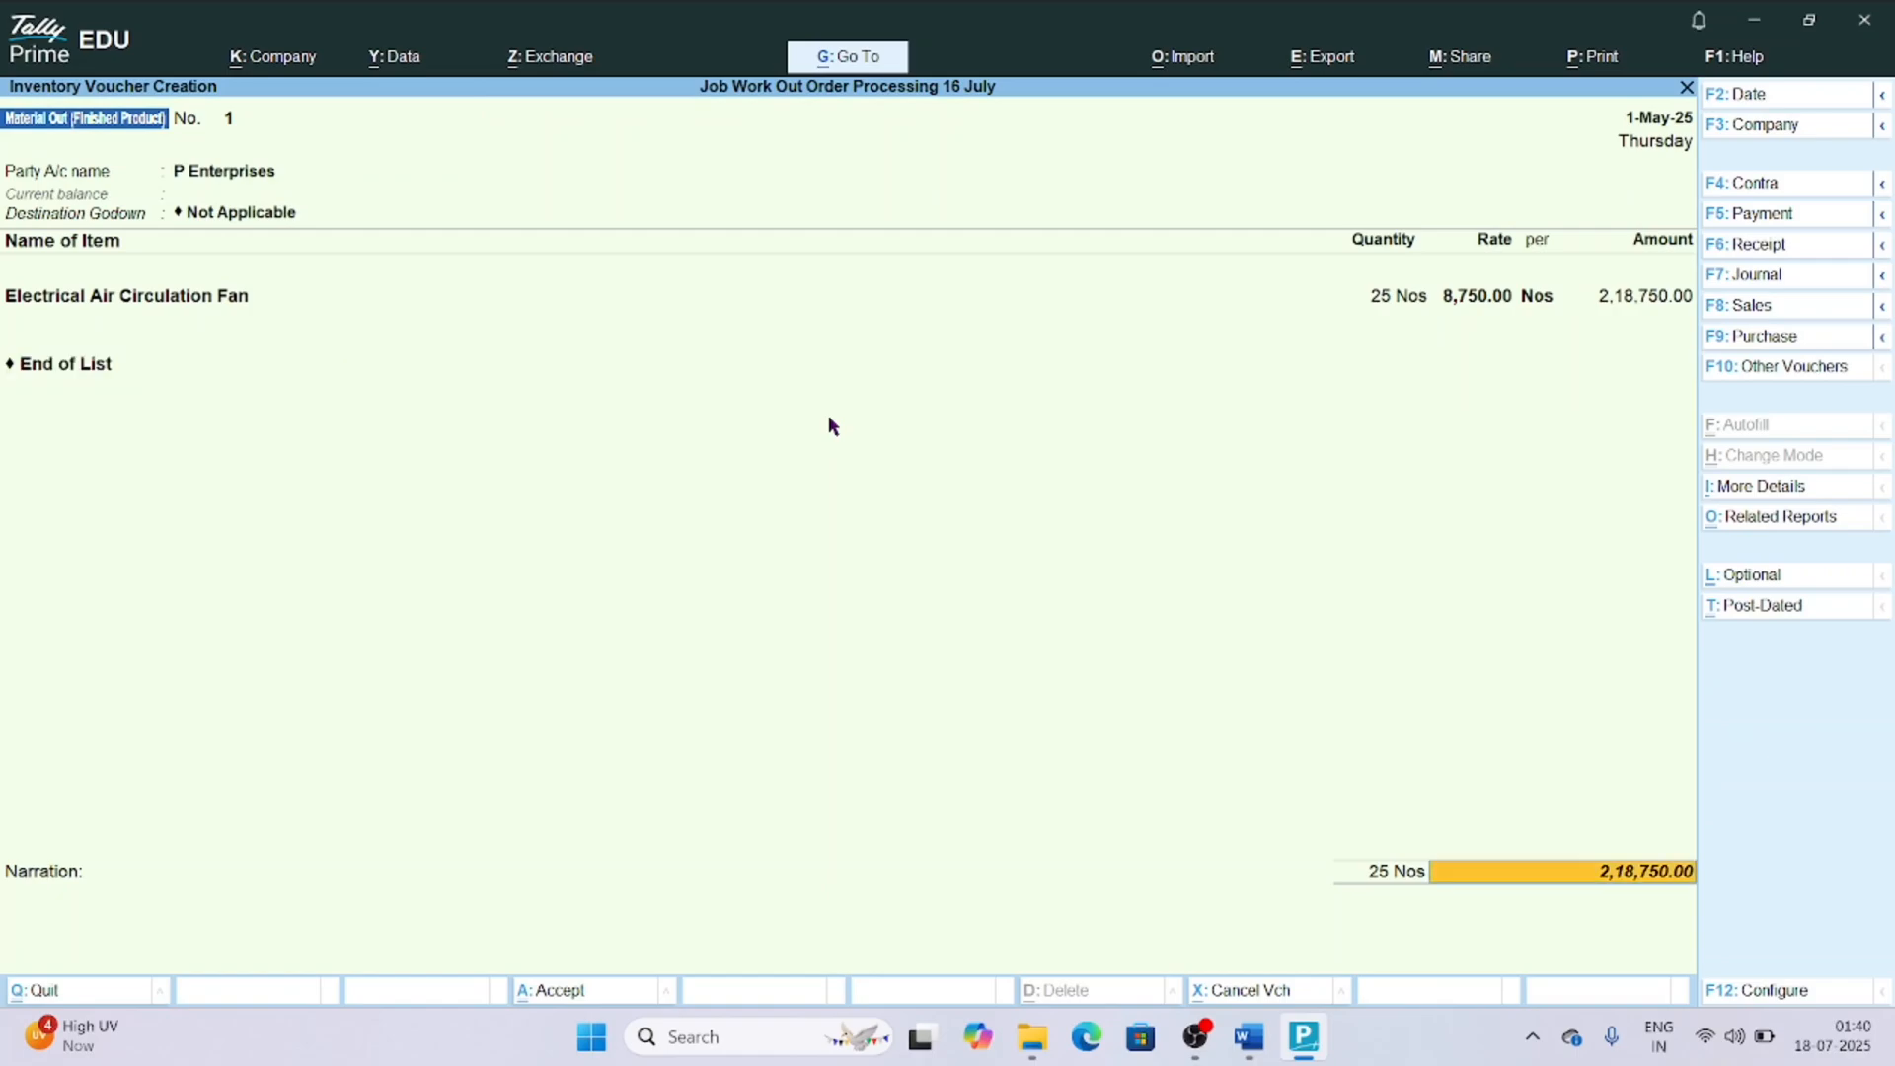
key("Return")
key("Return")
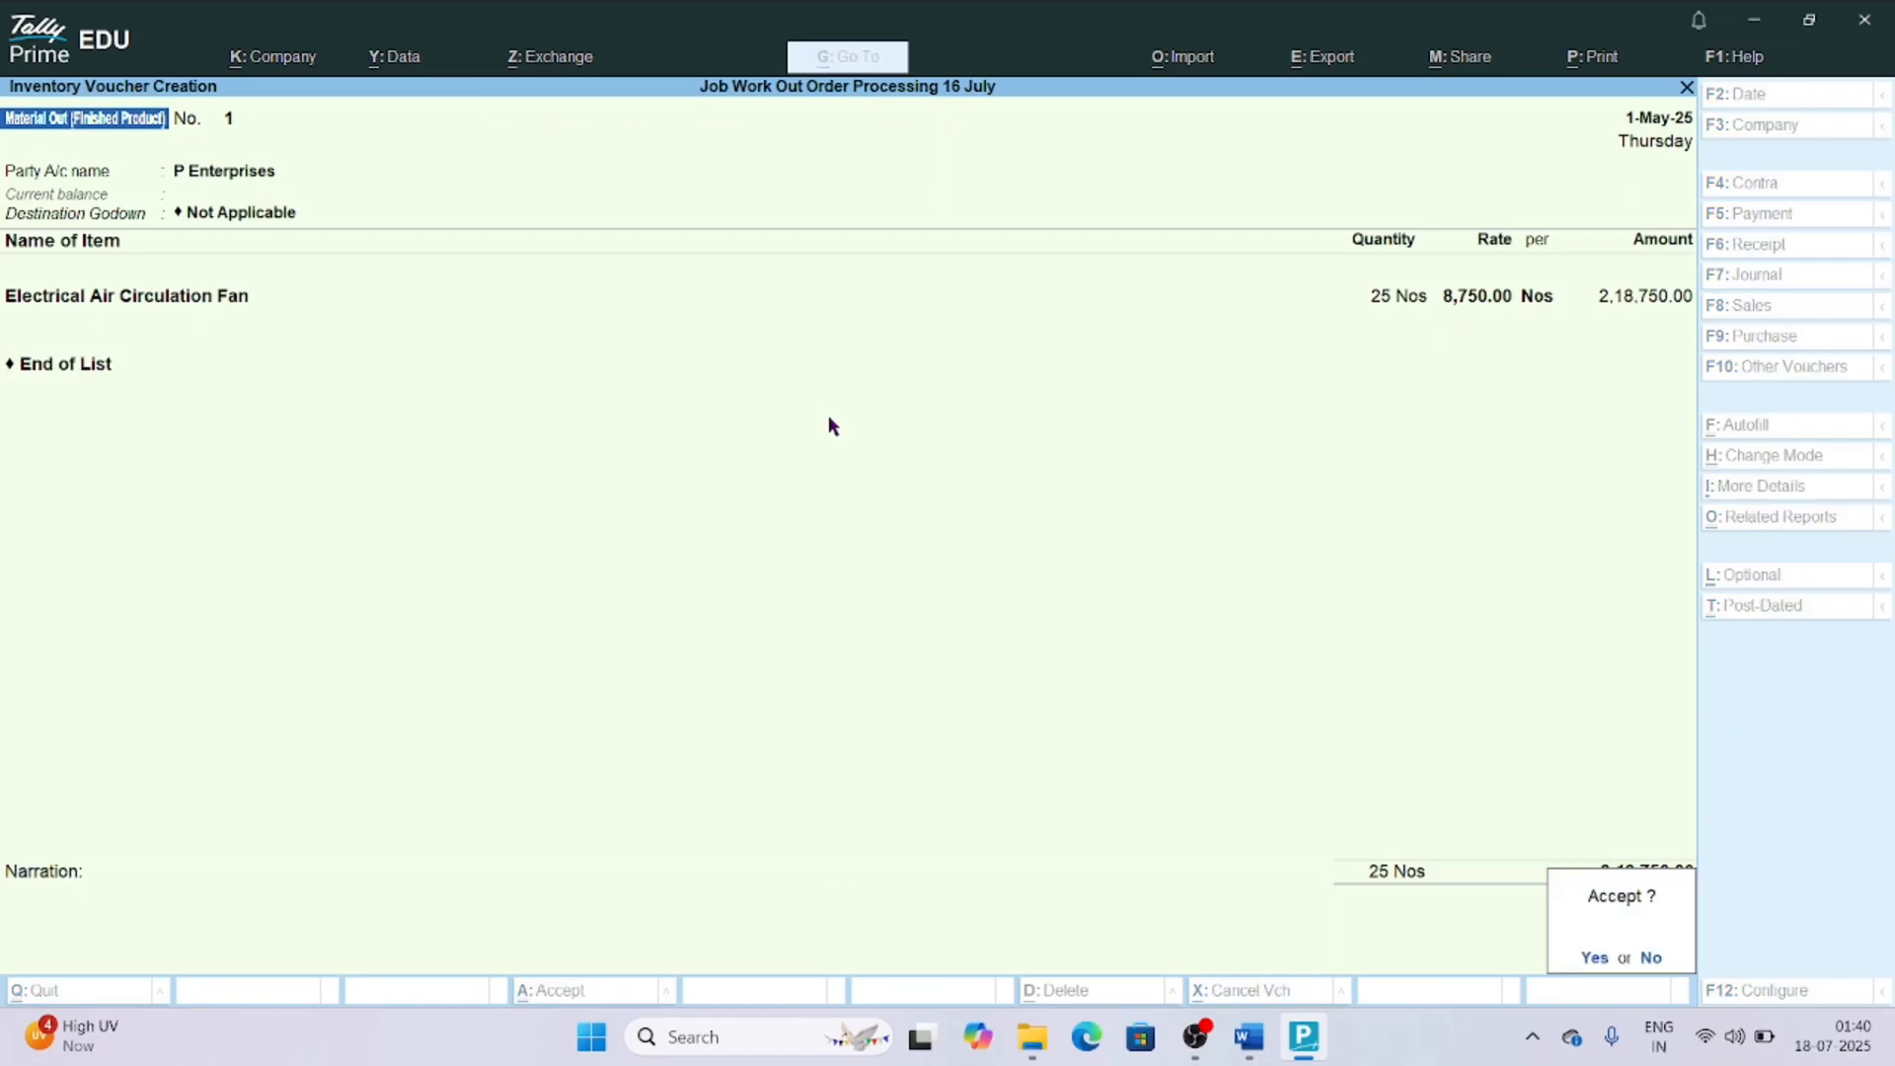
key("Return")
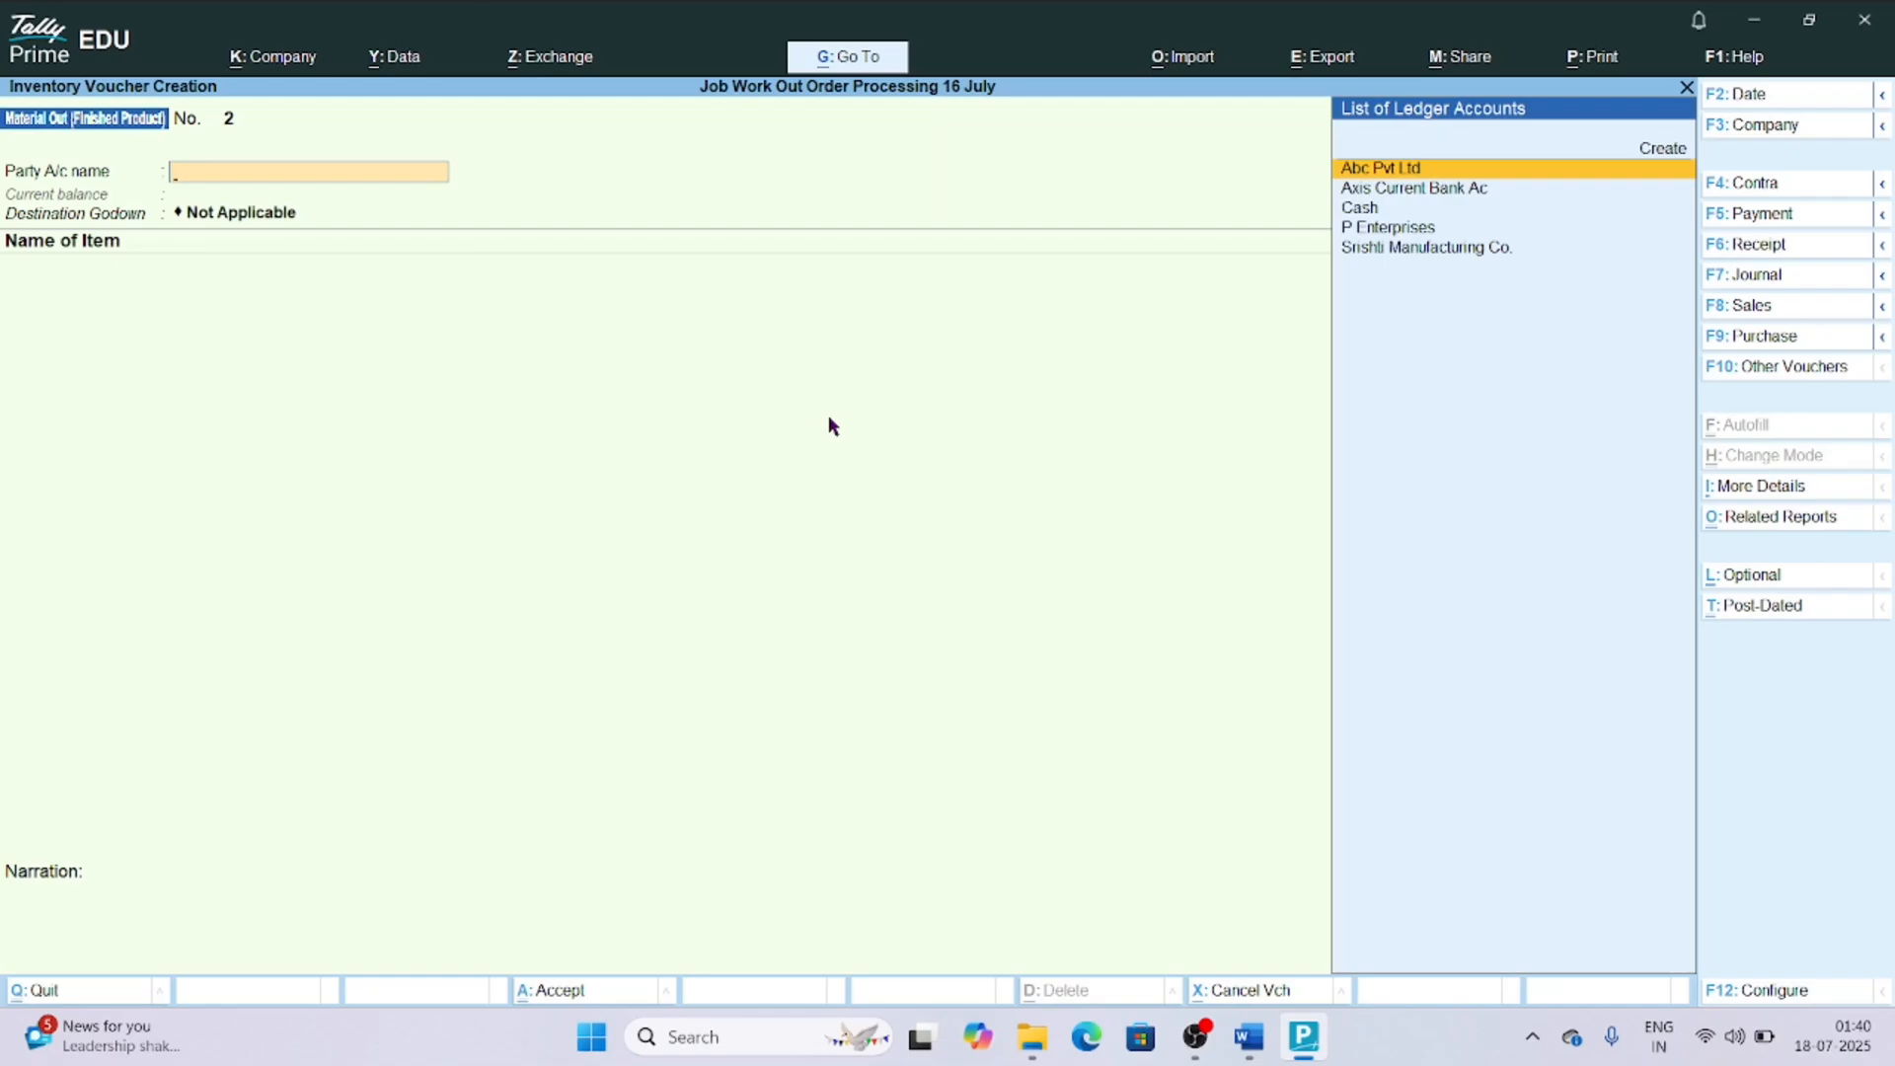
Leave voucher entry and start a new voucher type named Material Out (Scrap), with no alias.
key("Escape")
key("Up")
key("Up")
key("Up")
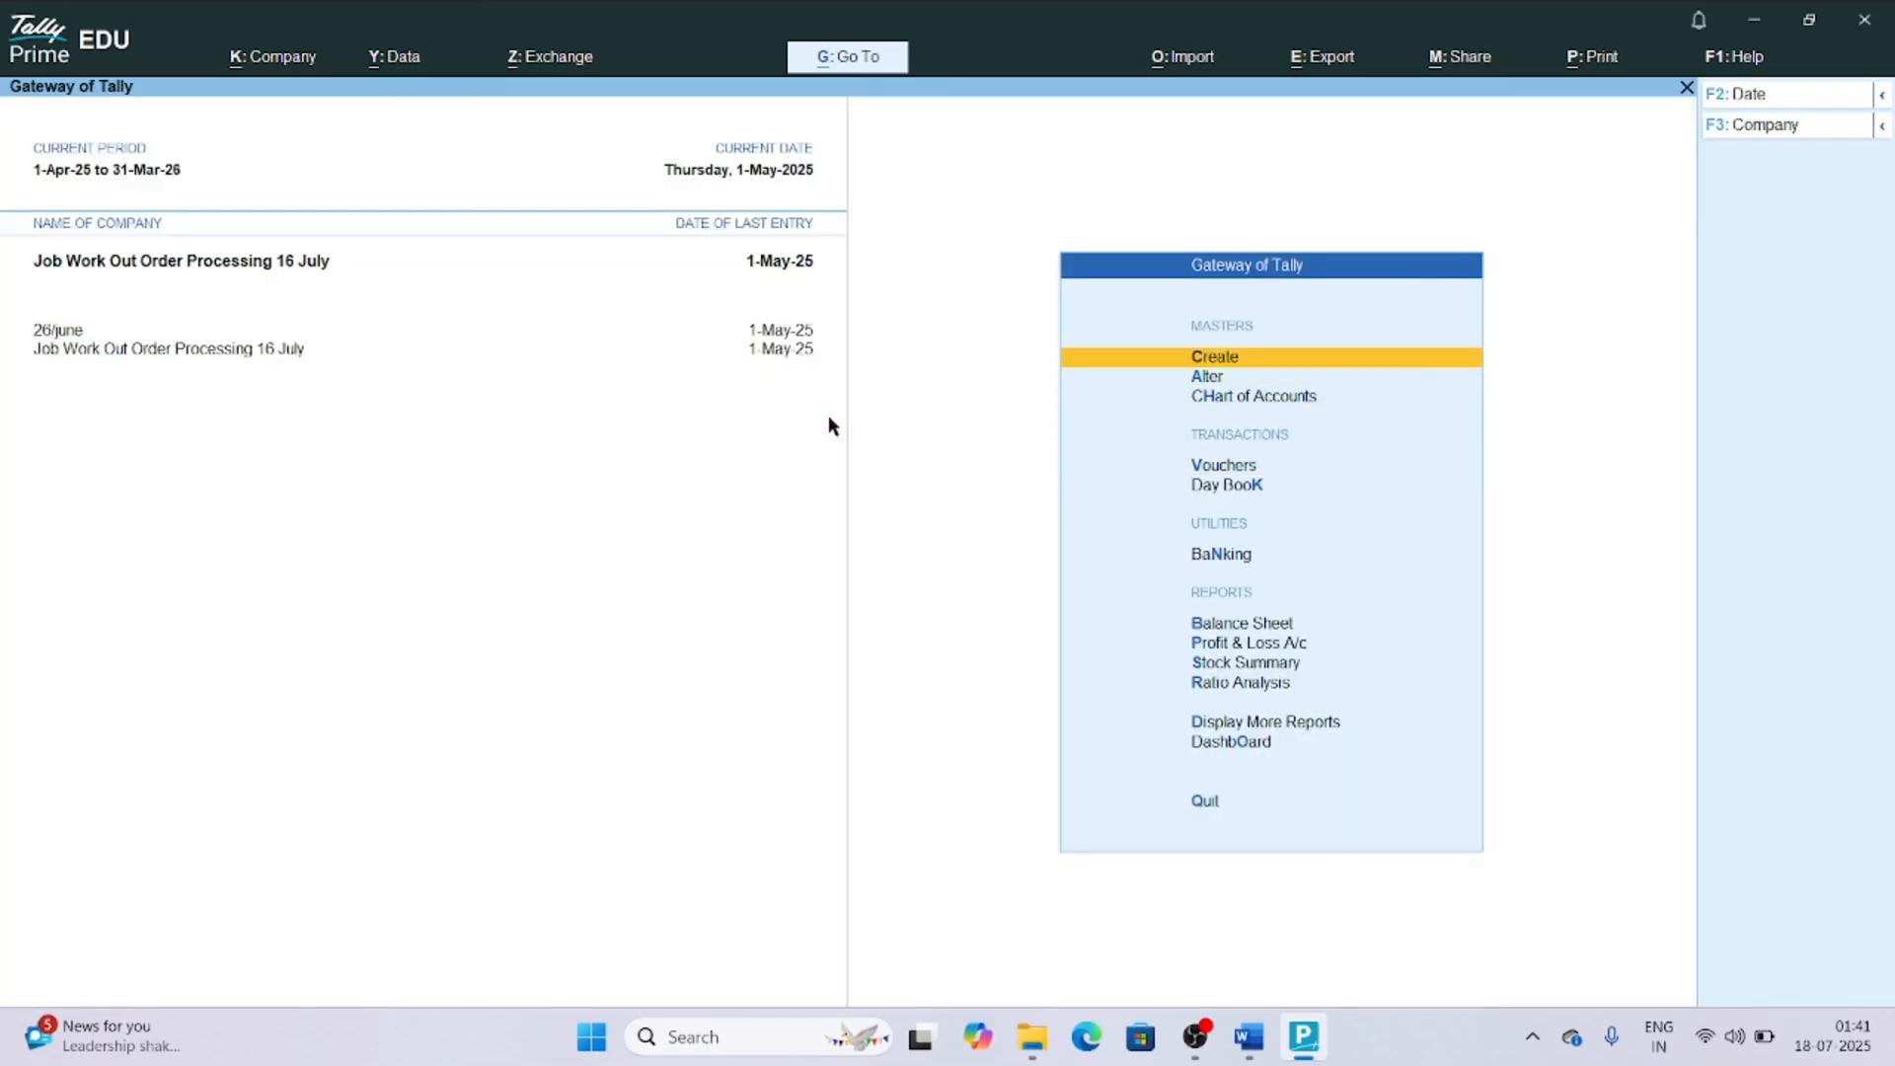
key("Return")
key("Down")
key("Down")
key("Return")
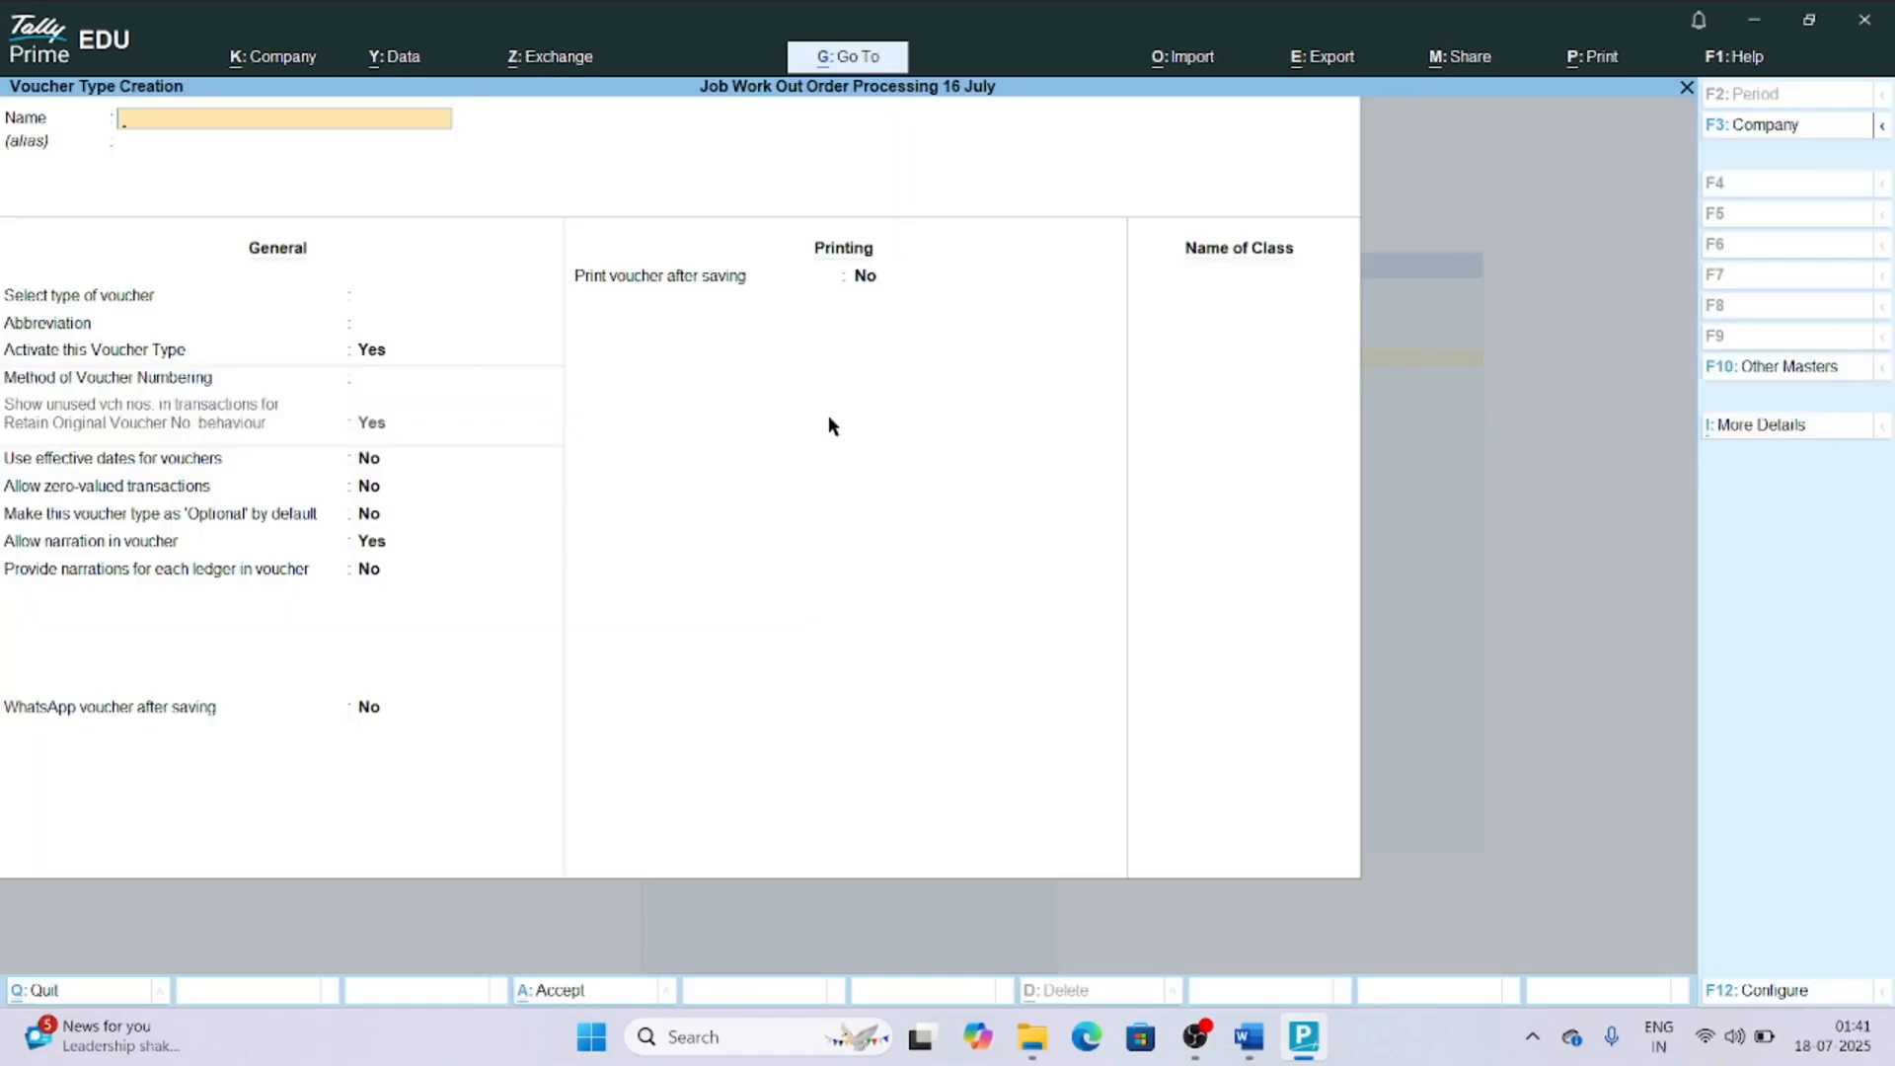
type("Material Out (Scrap)")
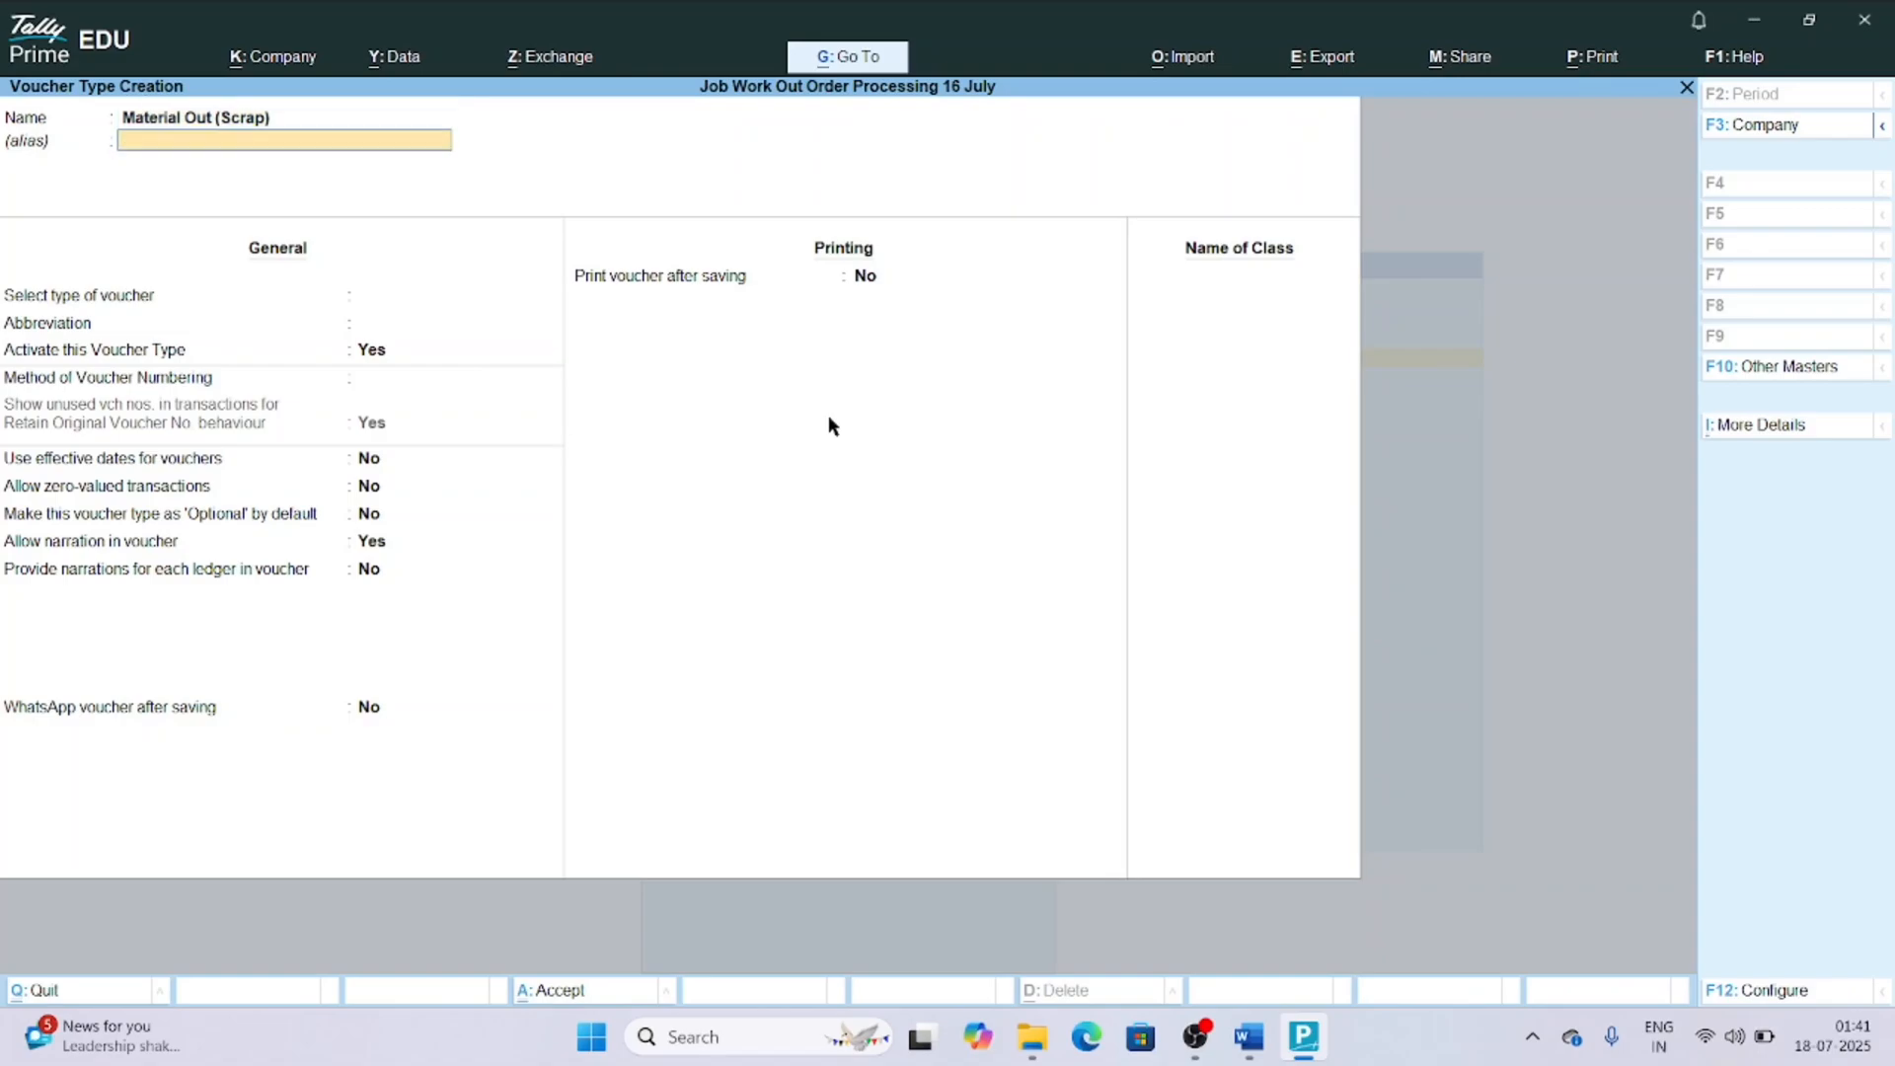
key("Return")
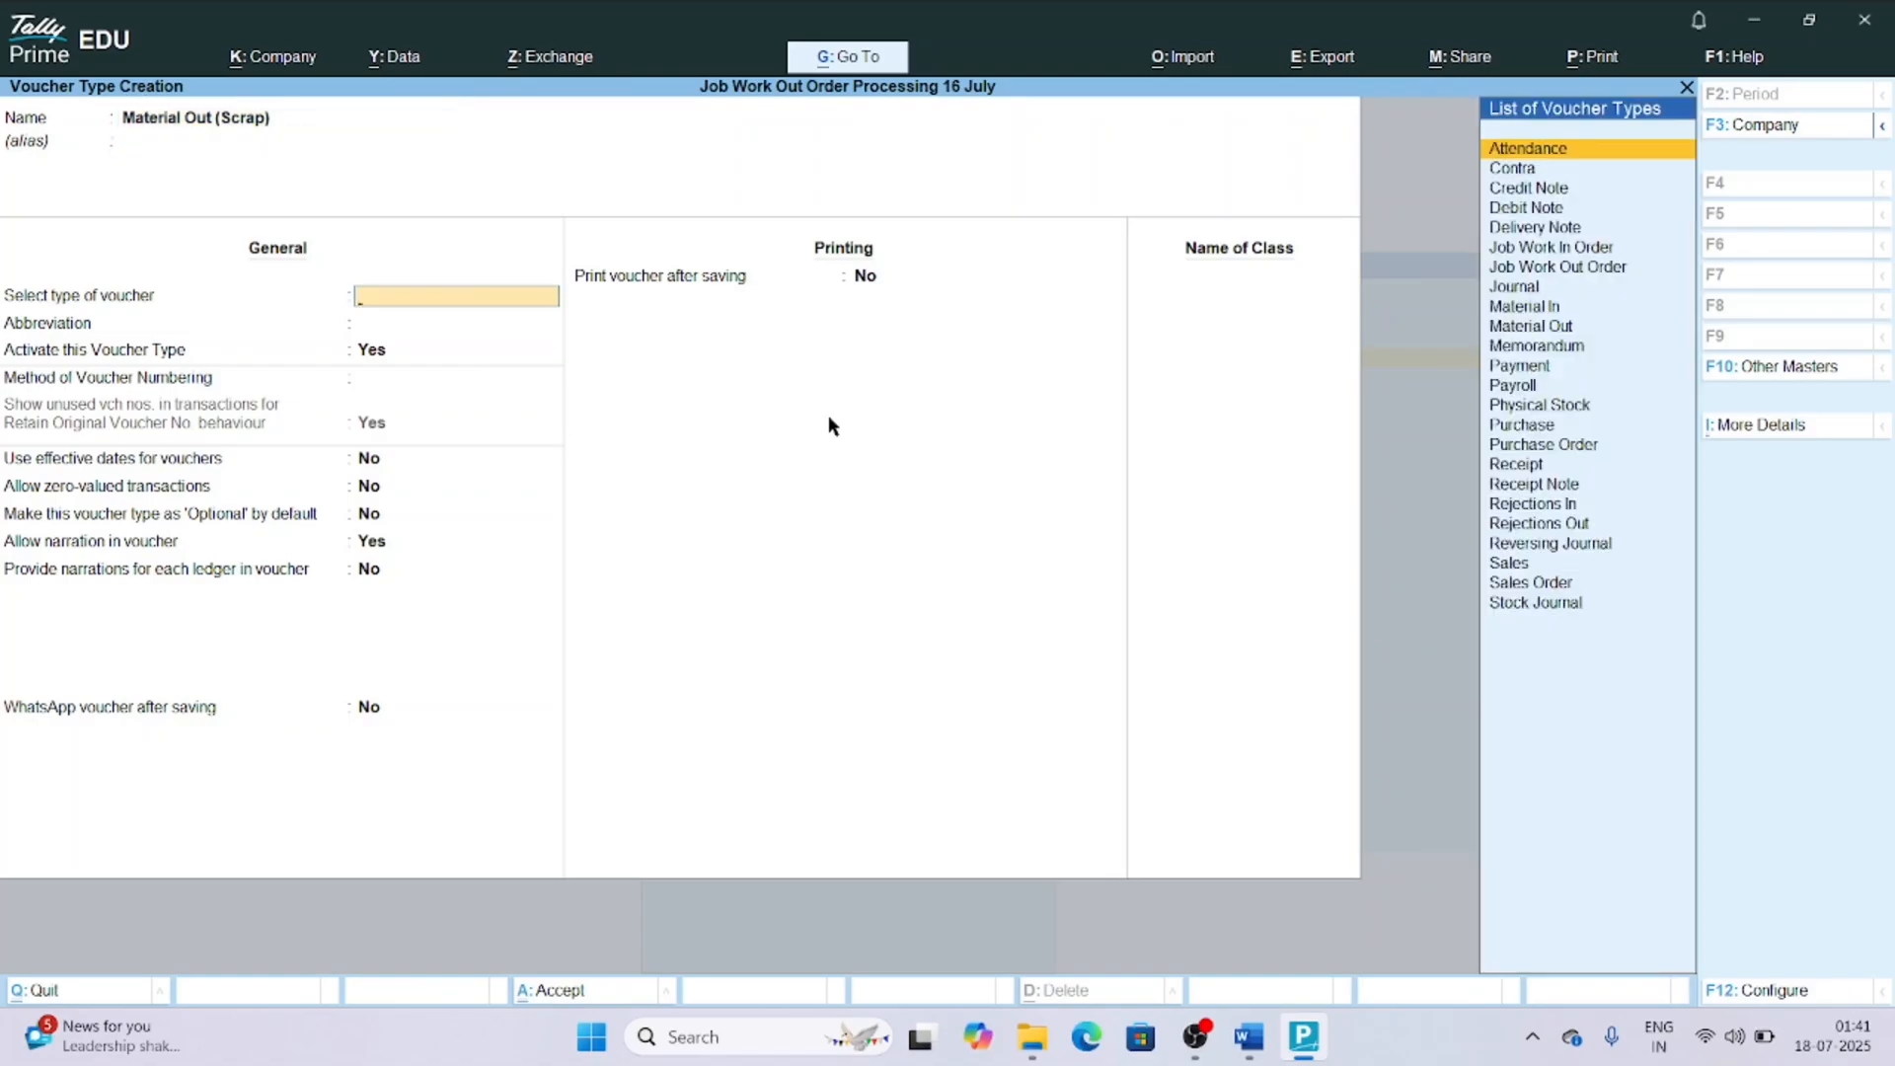
type("Materi")
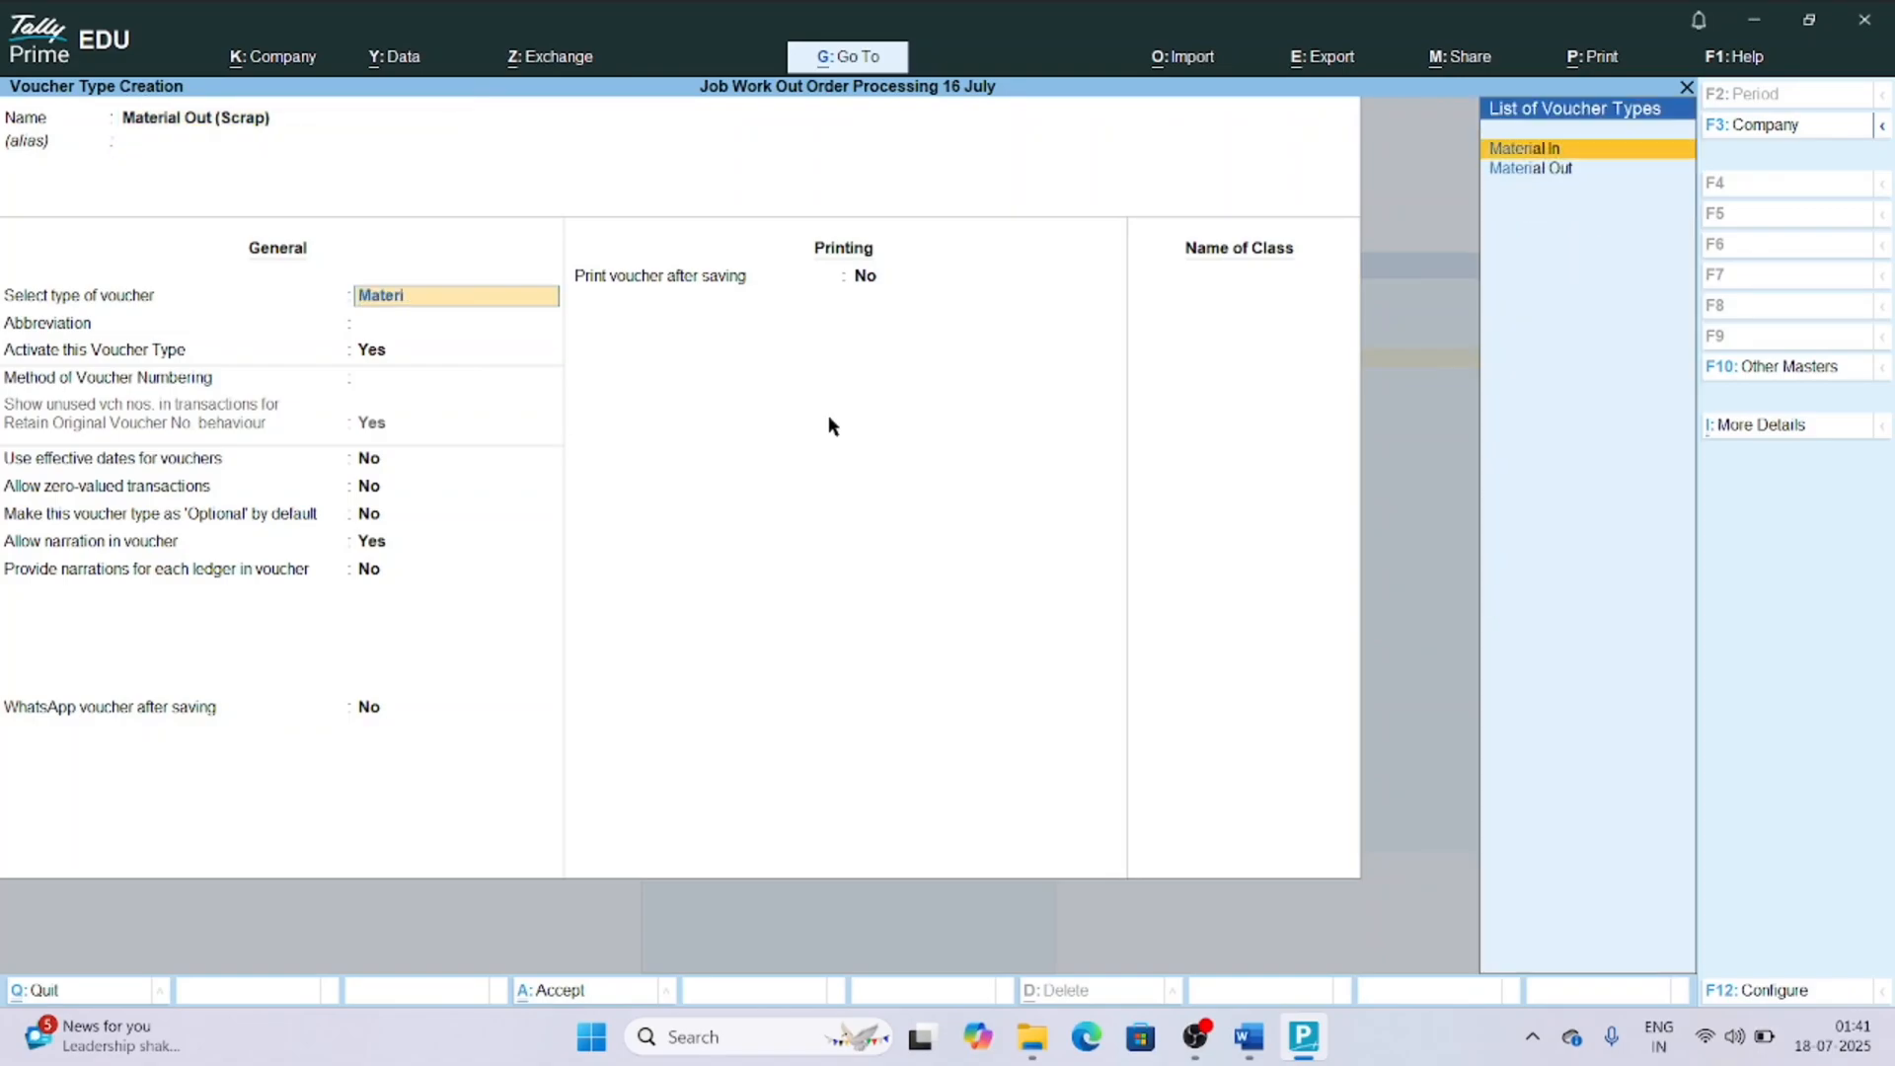
Base the new voucher type on Material Out, and keep its default abbreviation, activation, automatic numbering and narration settings.
key("Return")
key("Up")
key("Down")
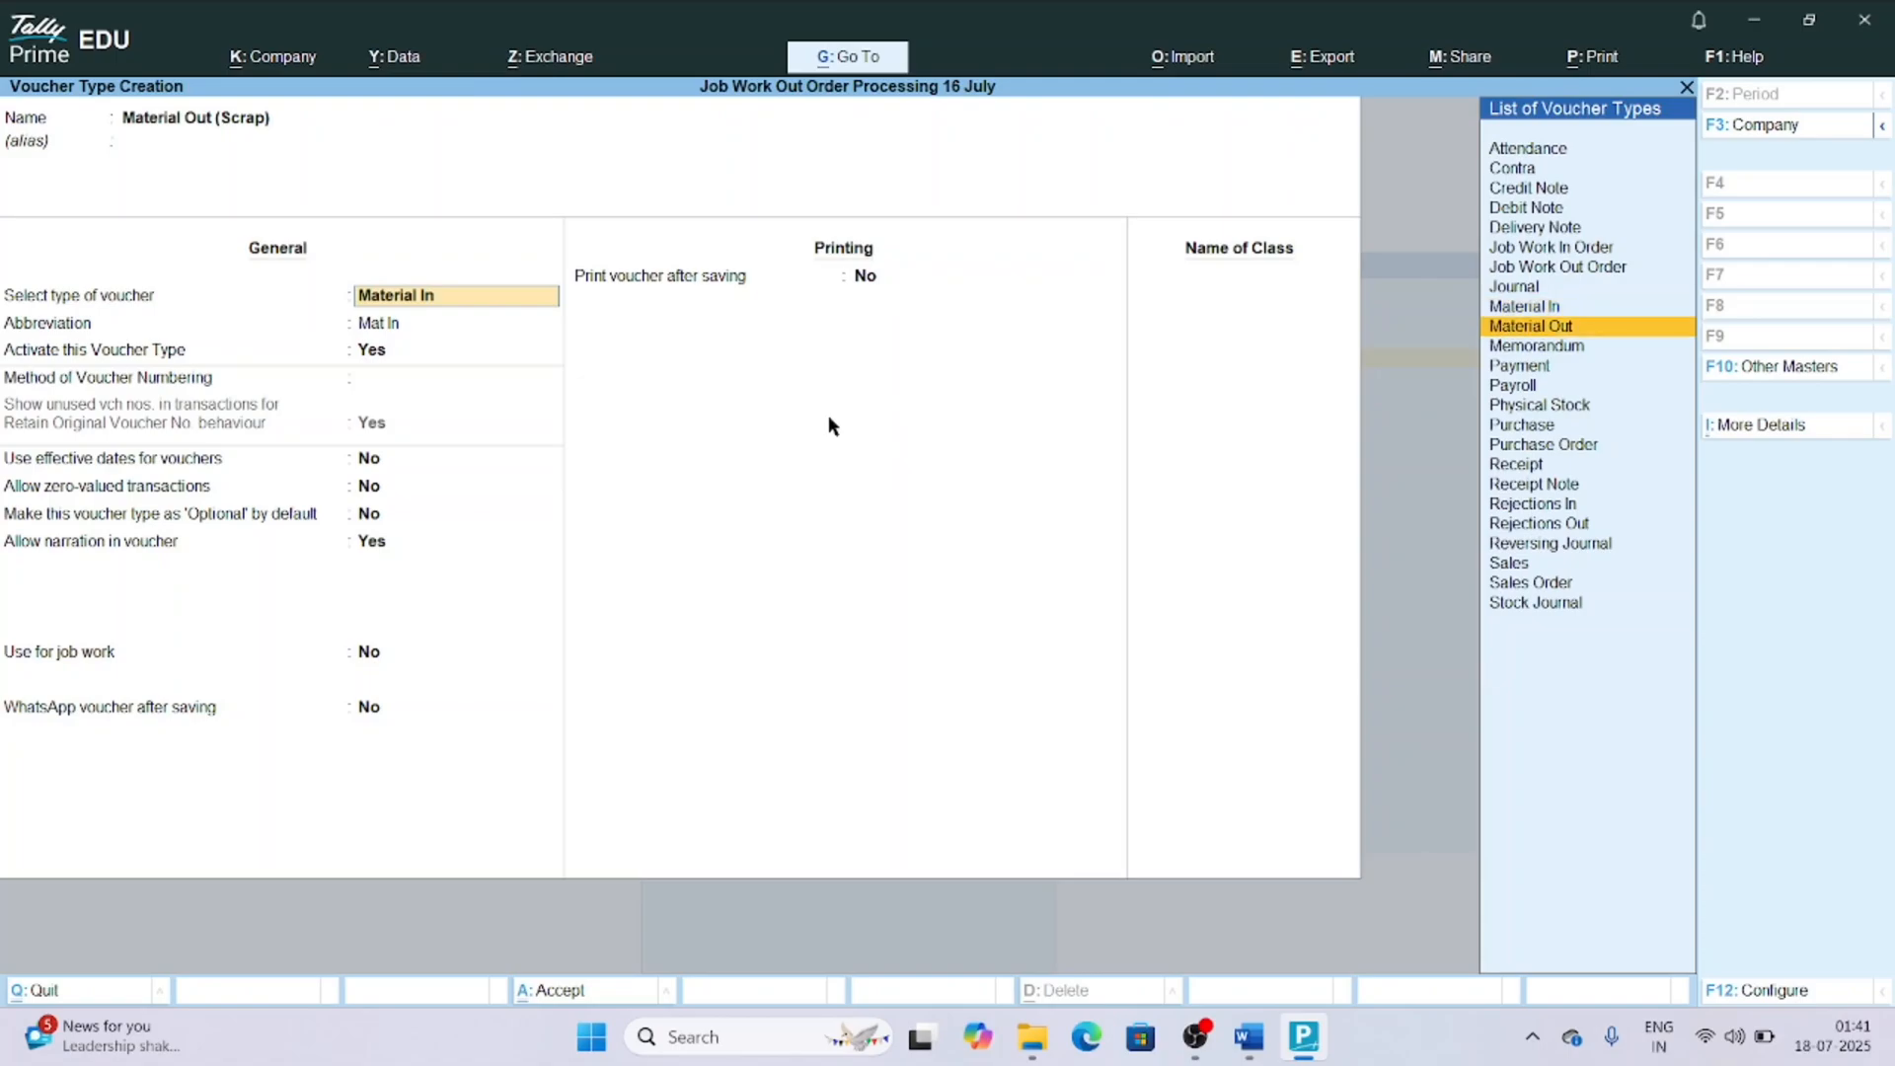
key("Return")
key("Return")
key("Return")
key("Return")
key("Return")
key("Return")
key("Return")
key("Return")
key("Return")
key("Return")
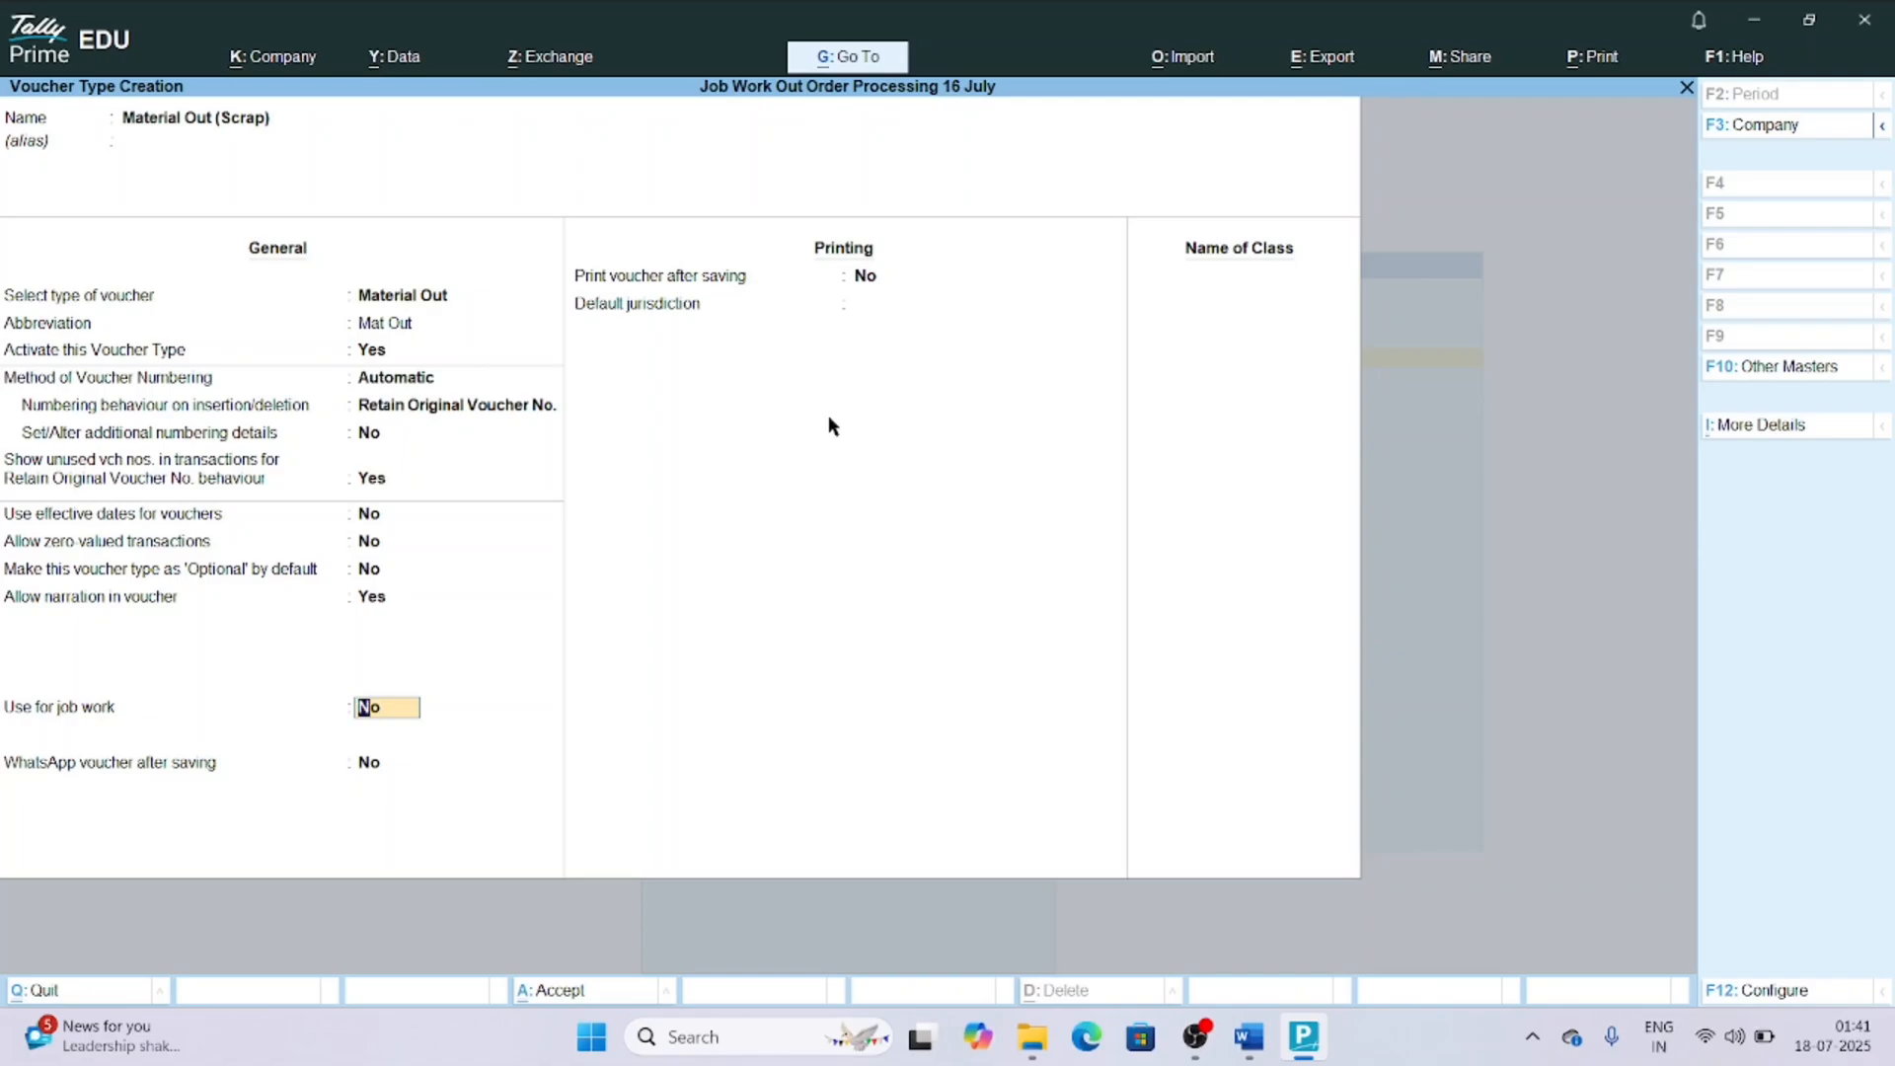
Enable the Material Out (Scrap) voucher type for job work and Job Work In, save it, and leave voucher type creation.
type("y")
key("Return")
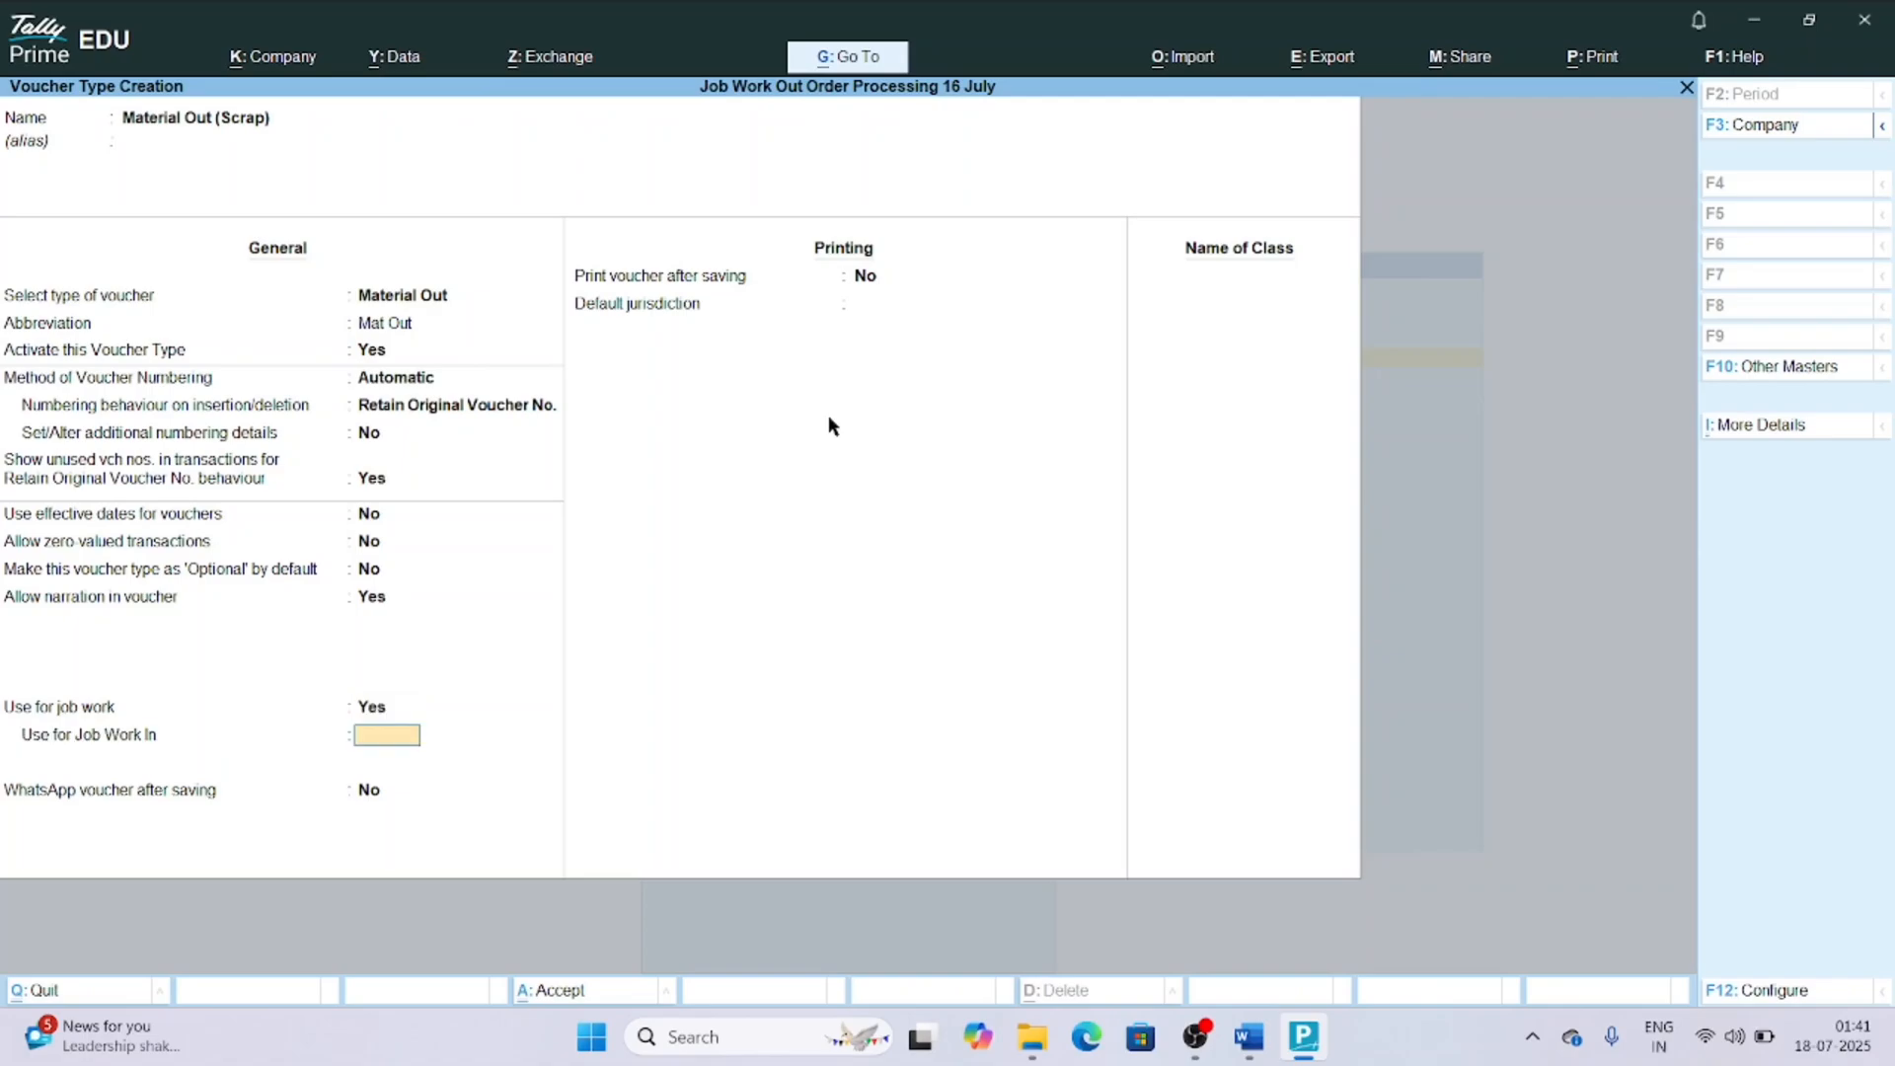
type("y")
key("Return")
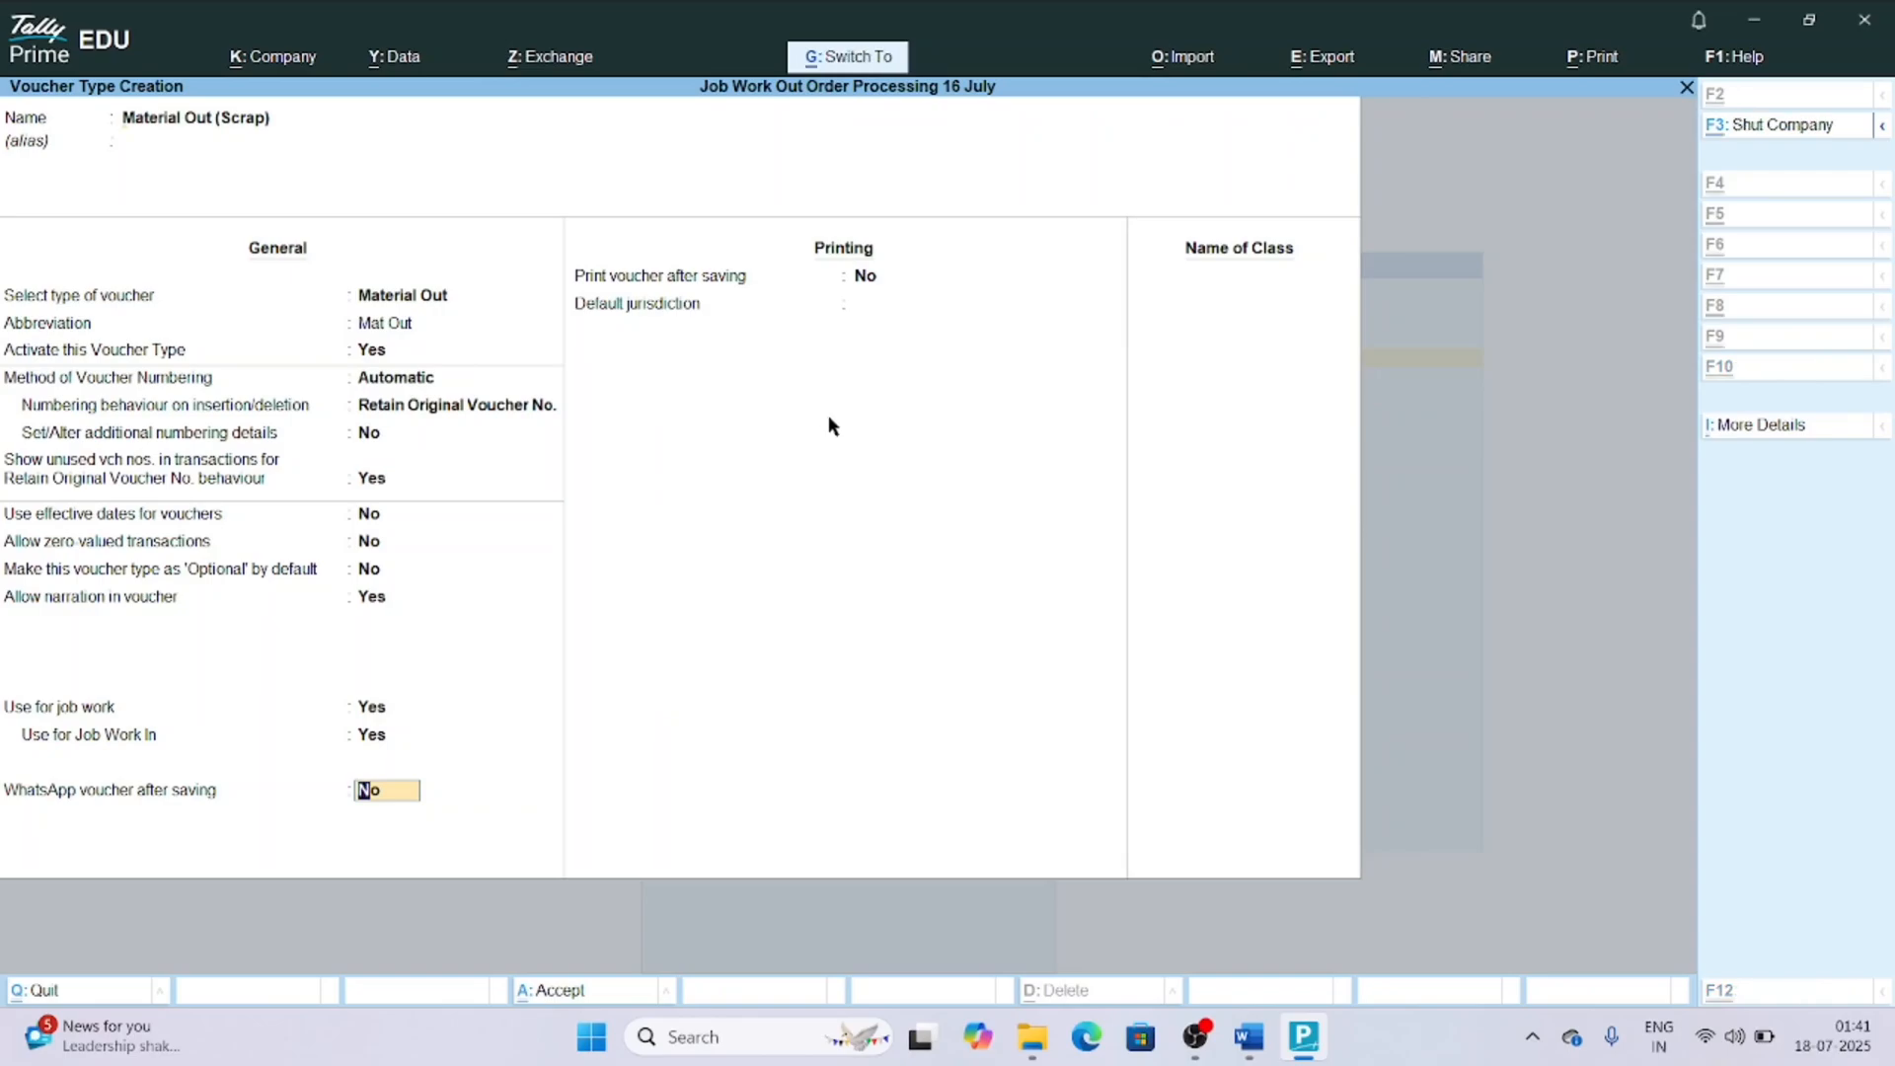
key("Return")
key("Escape")
key("y")
key("Escape")
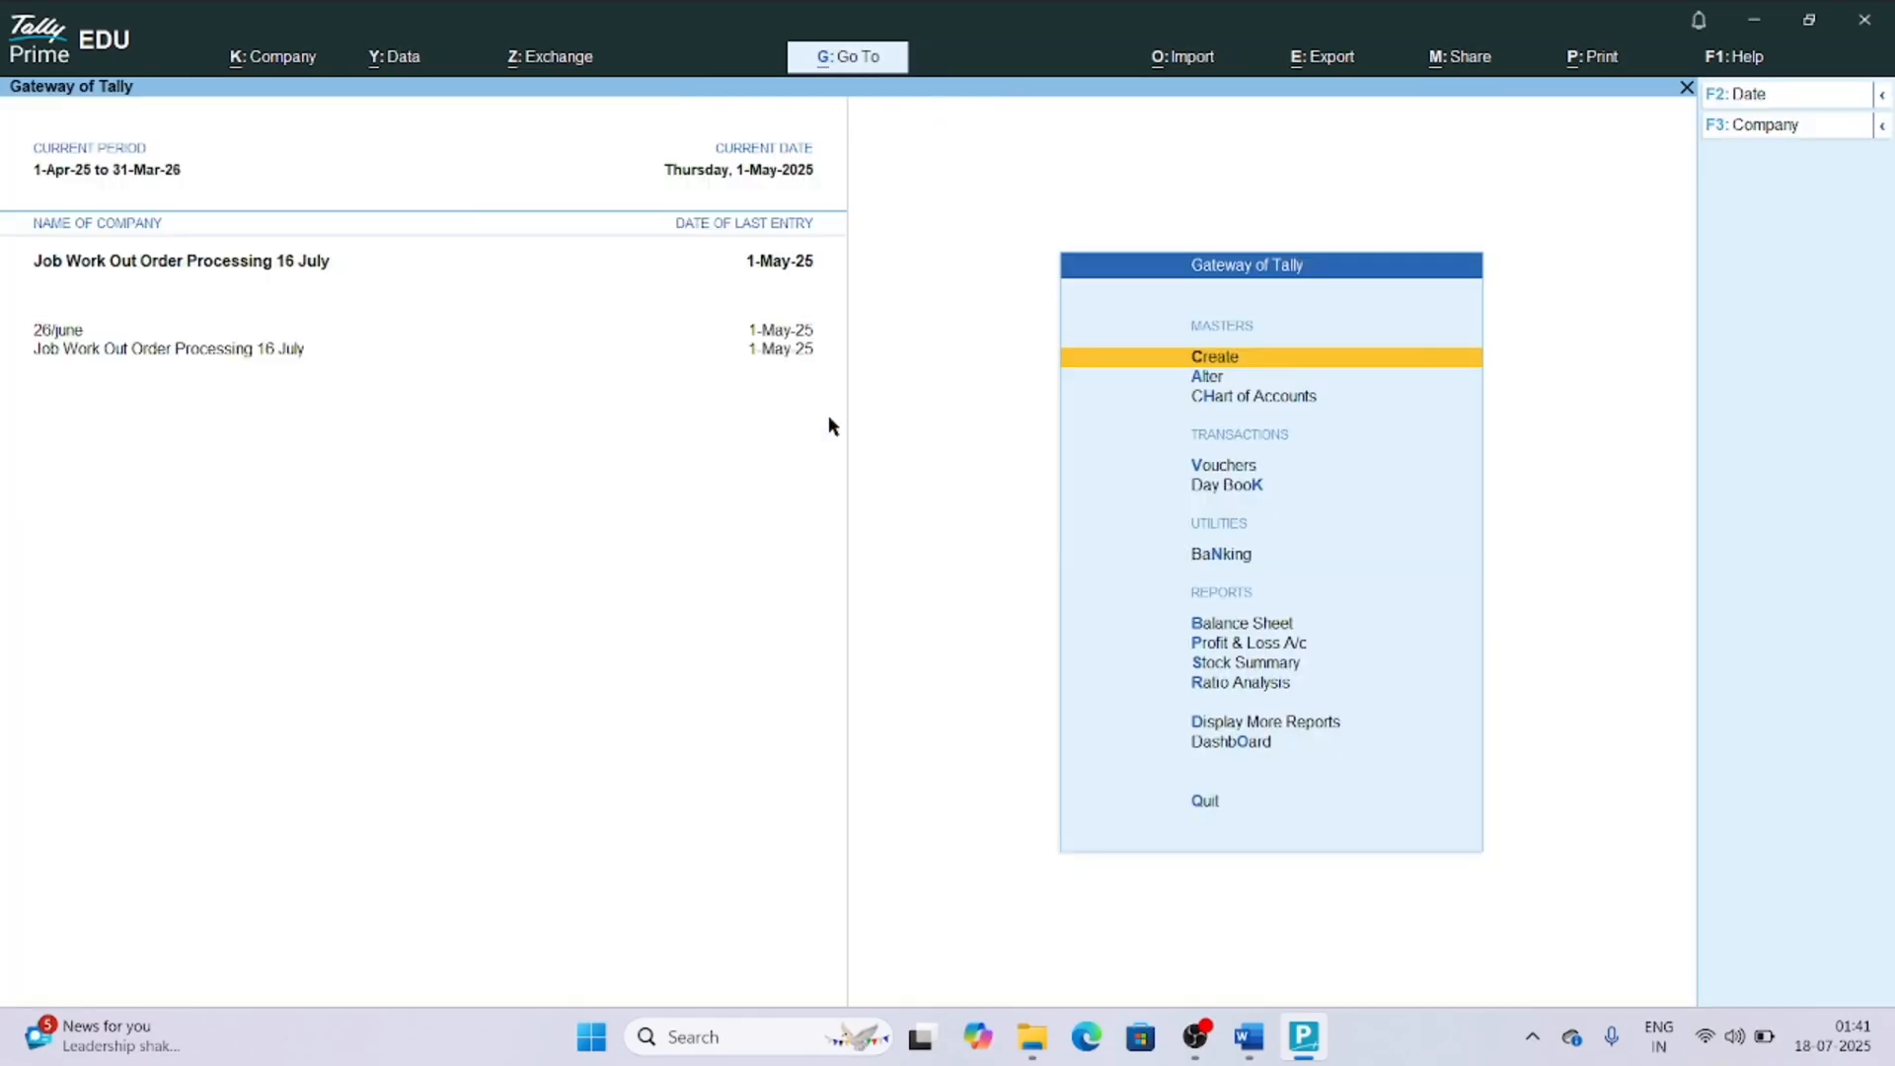
Start a new inventory voucher of the type Material Out (Scrap).
key("v")
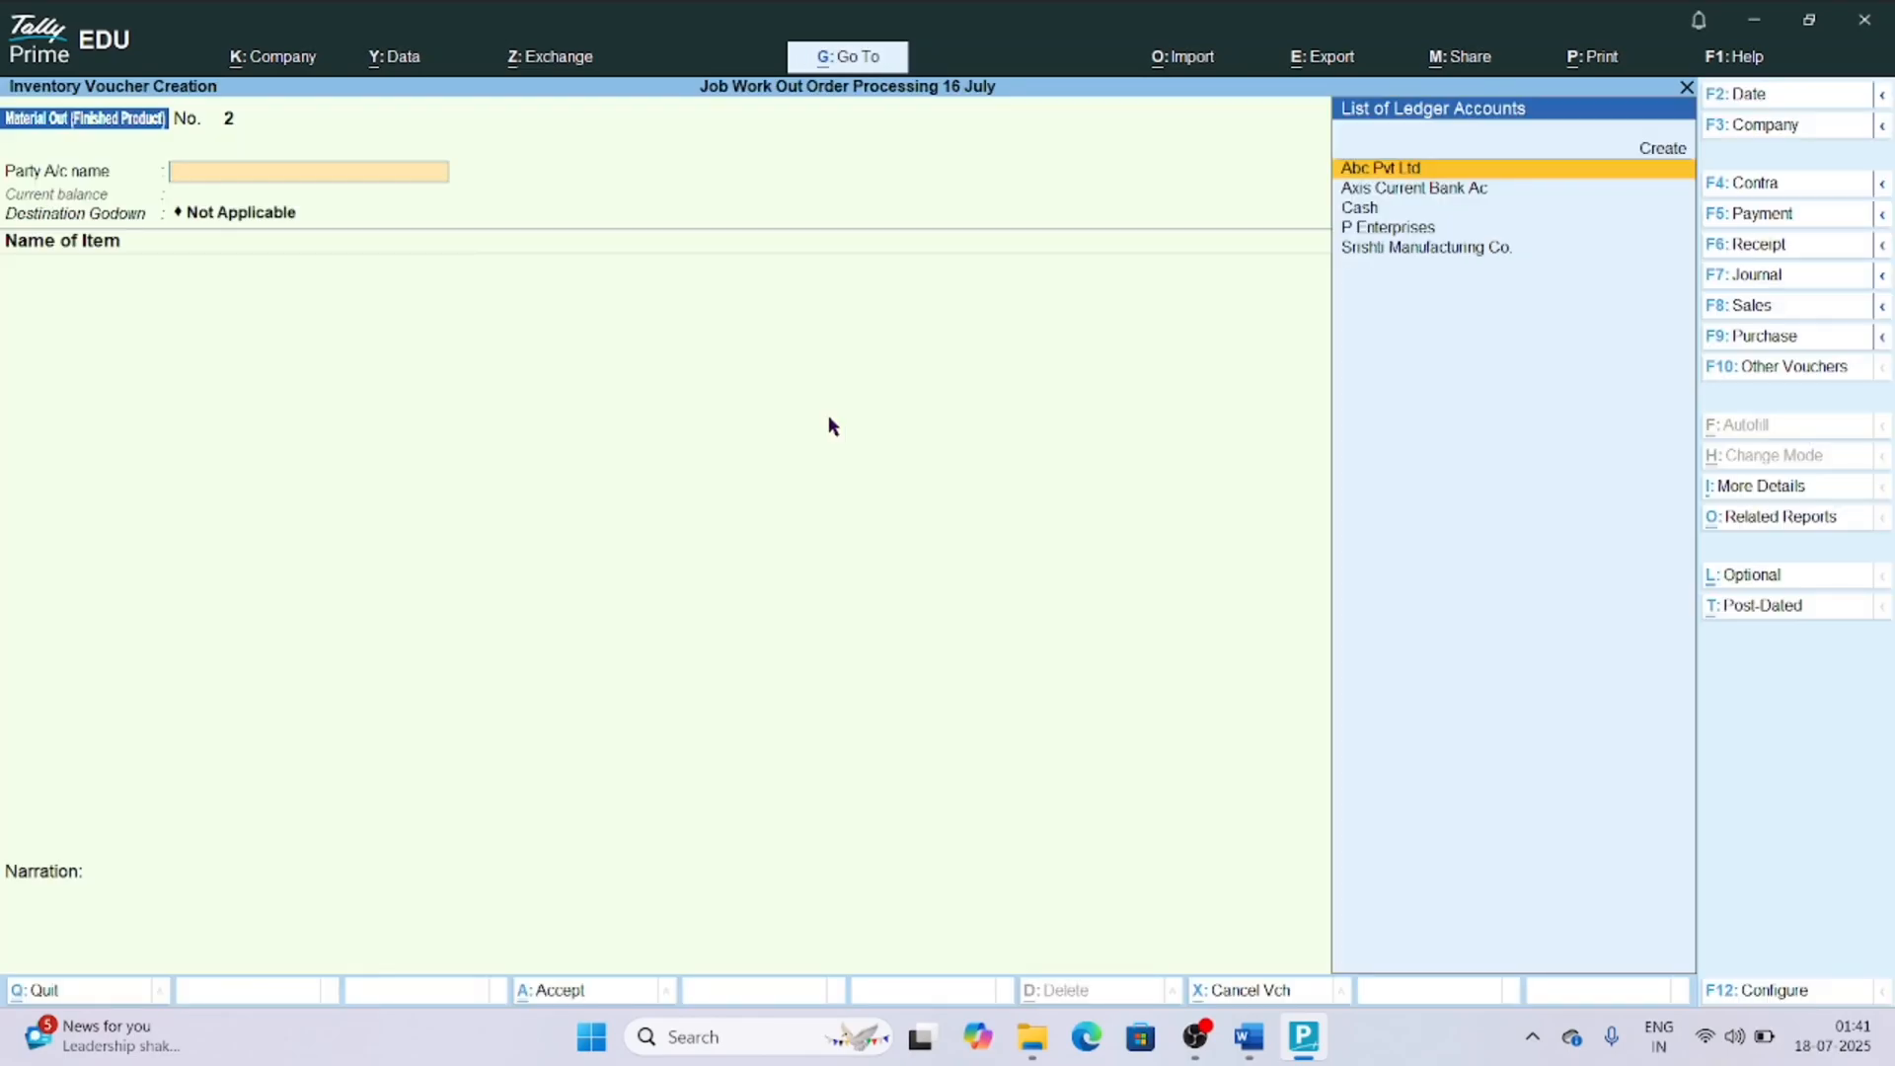
key("F10")
key("Down")
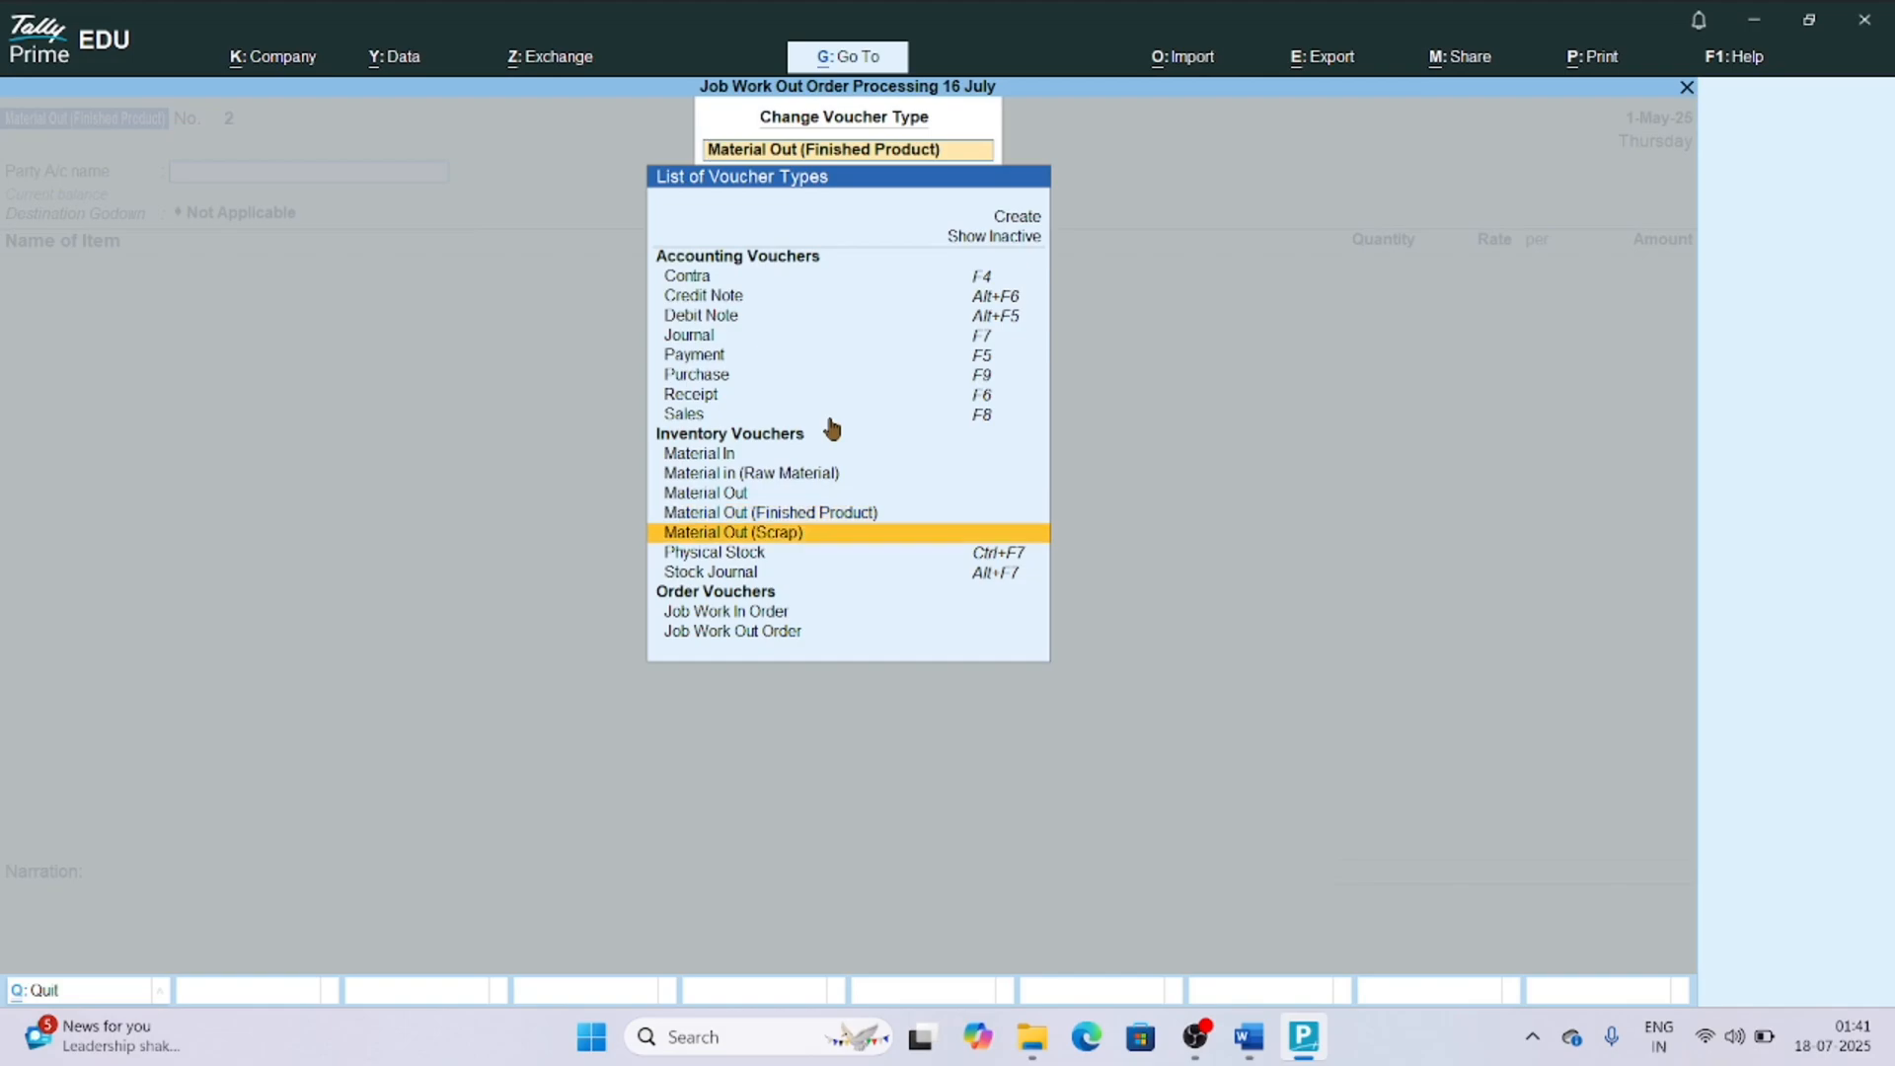
key("Return")
Set the party to P Enterprises with the order as Not Applicable, and accept the default dispatch and party details.
key("Down")
key("Down")
key("Down")
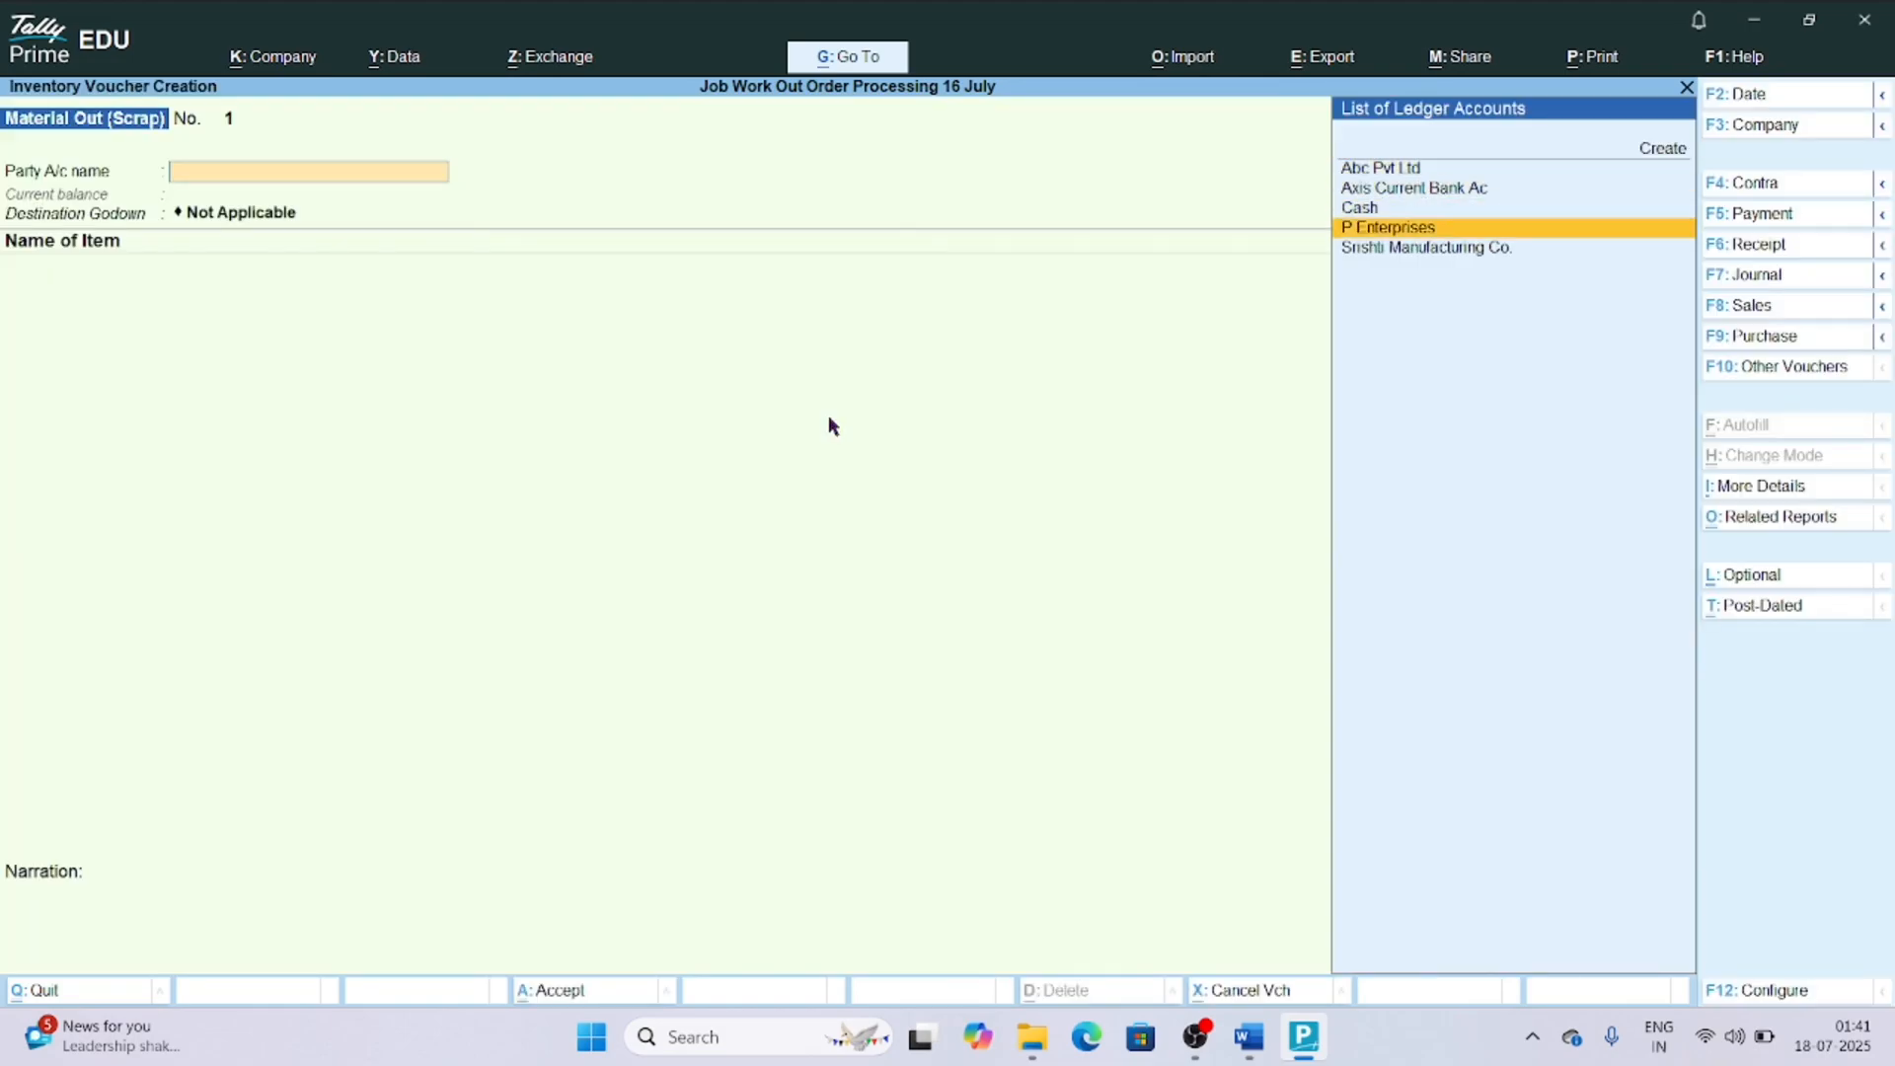
key("Return")
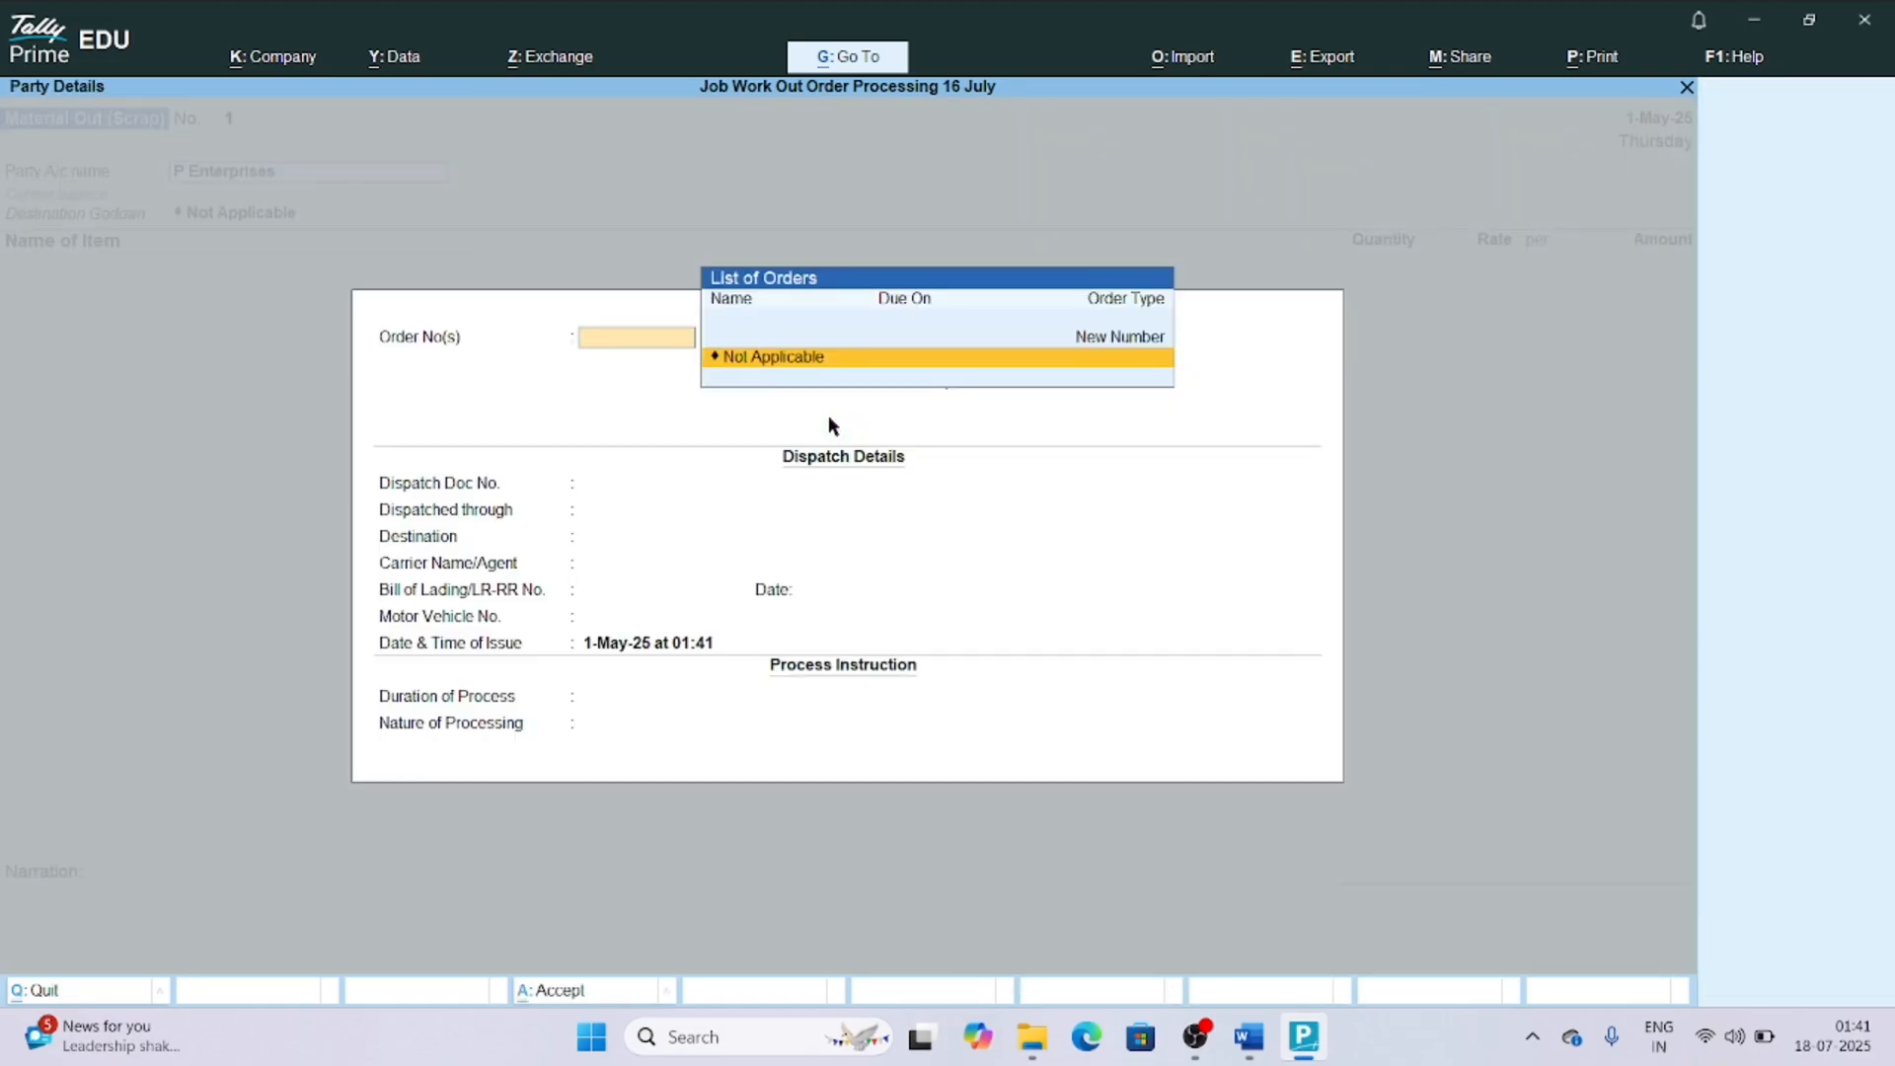
key("Return")
key("ctrl+a")
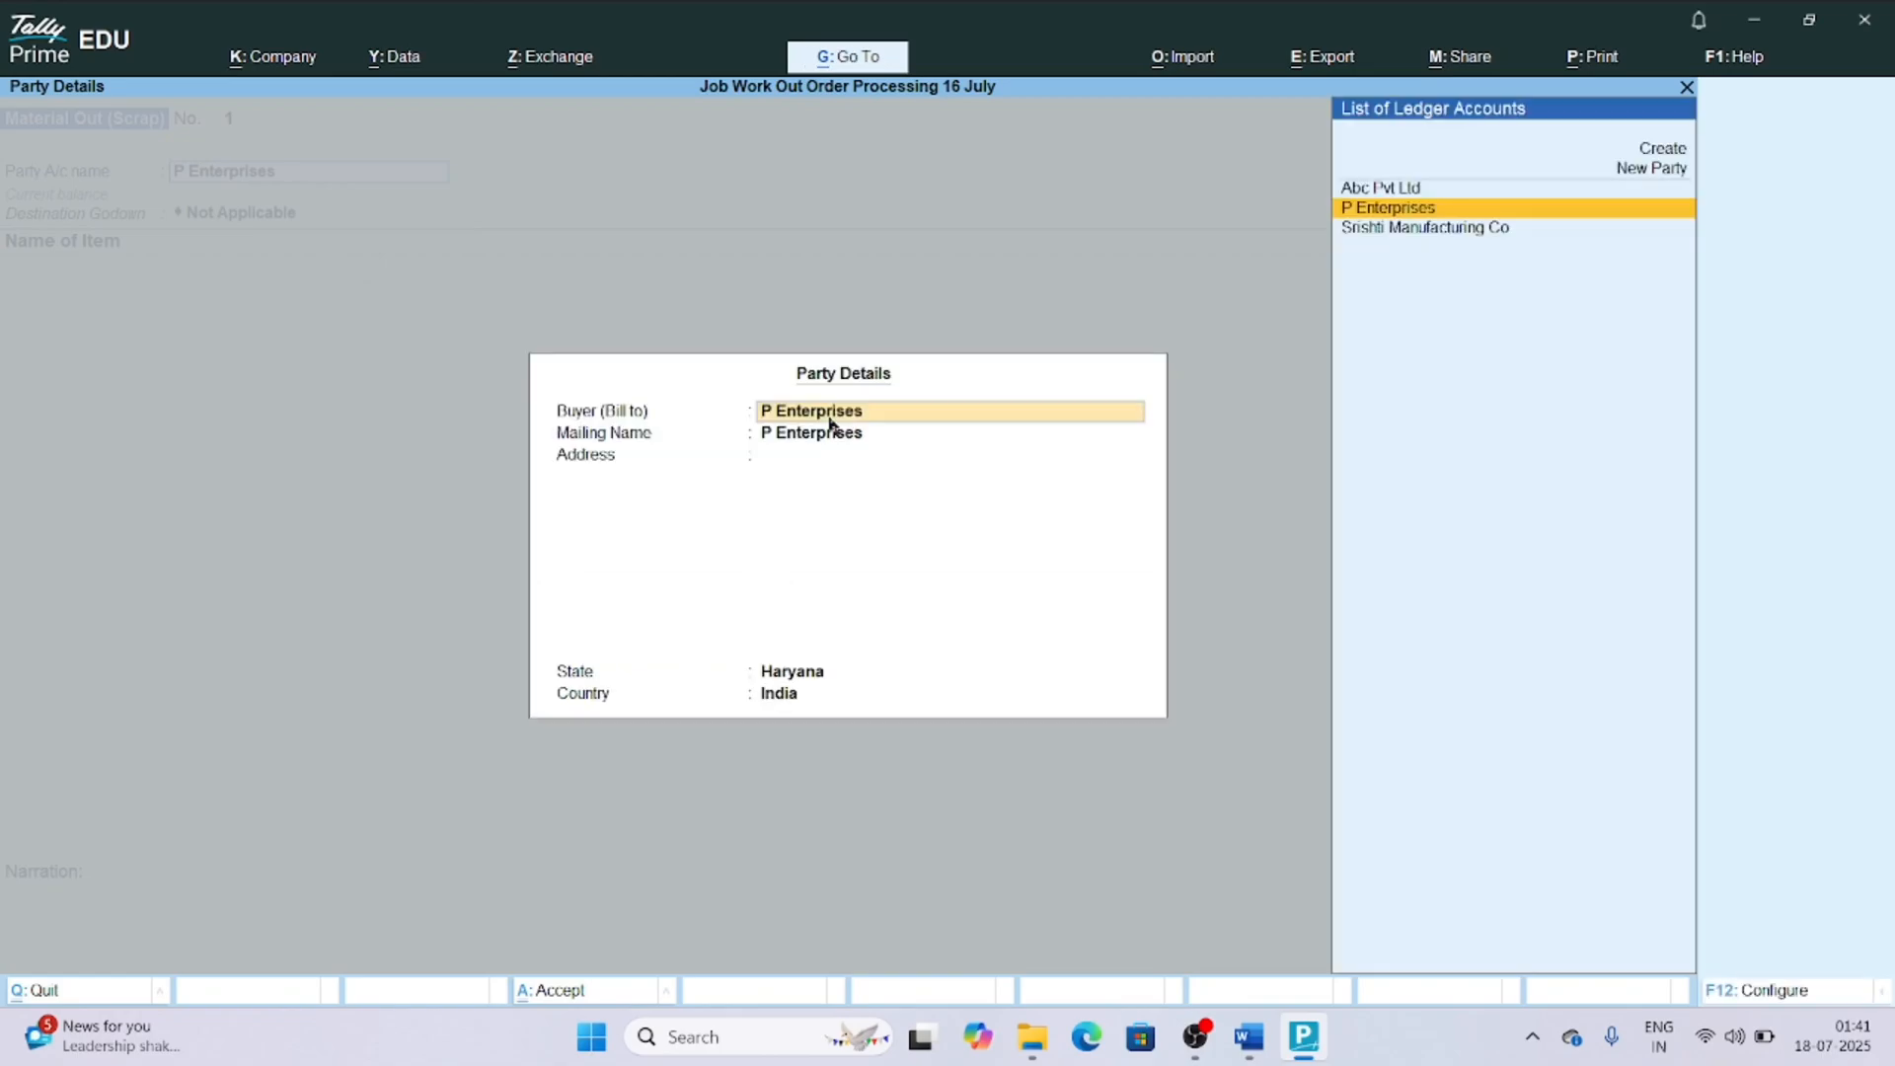
key("ctrl+a")
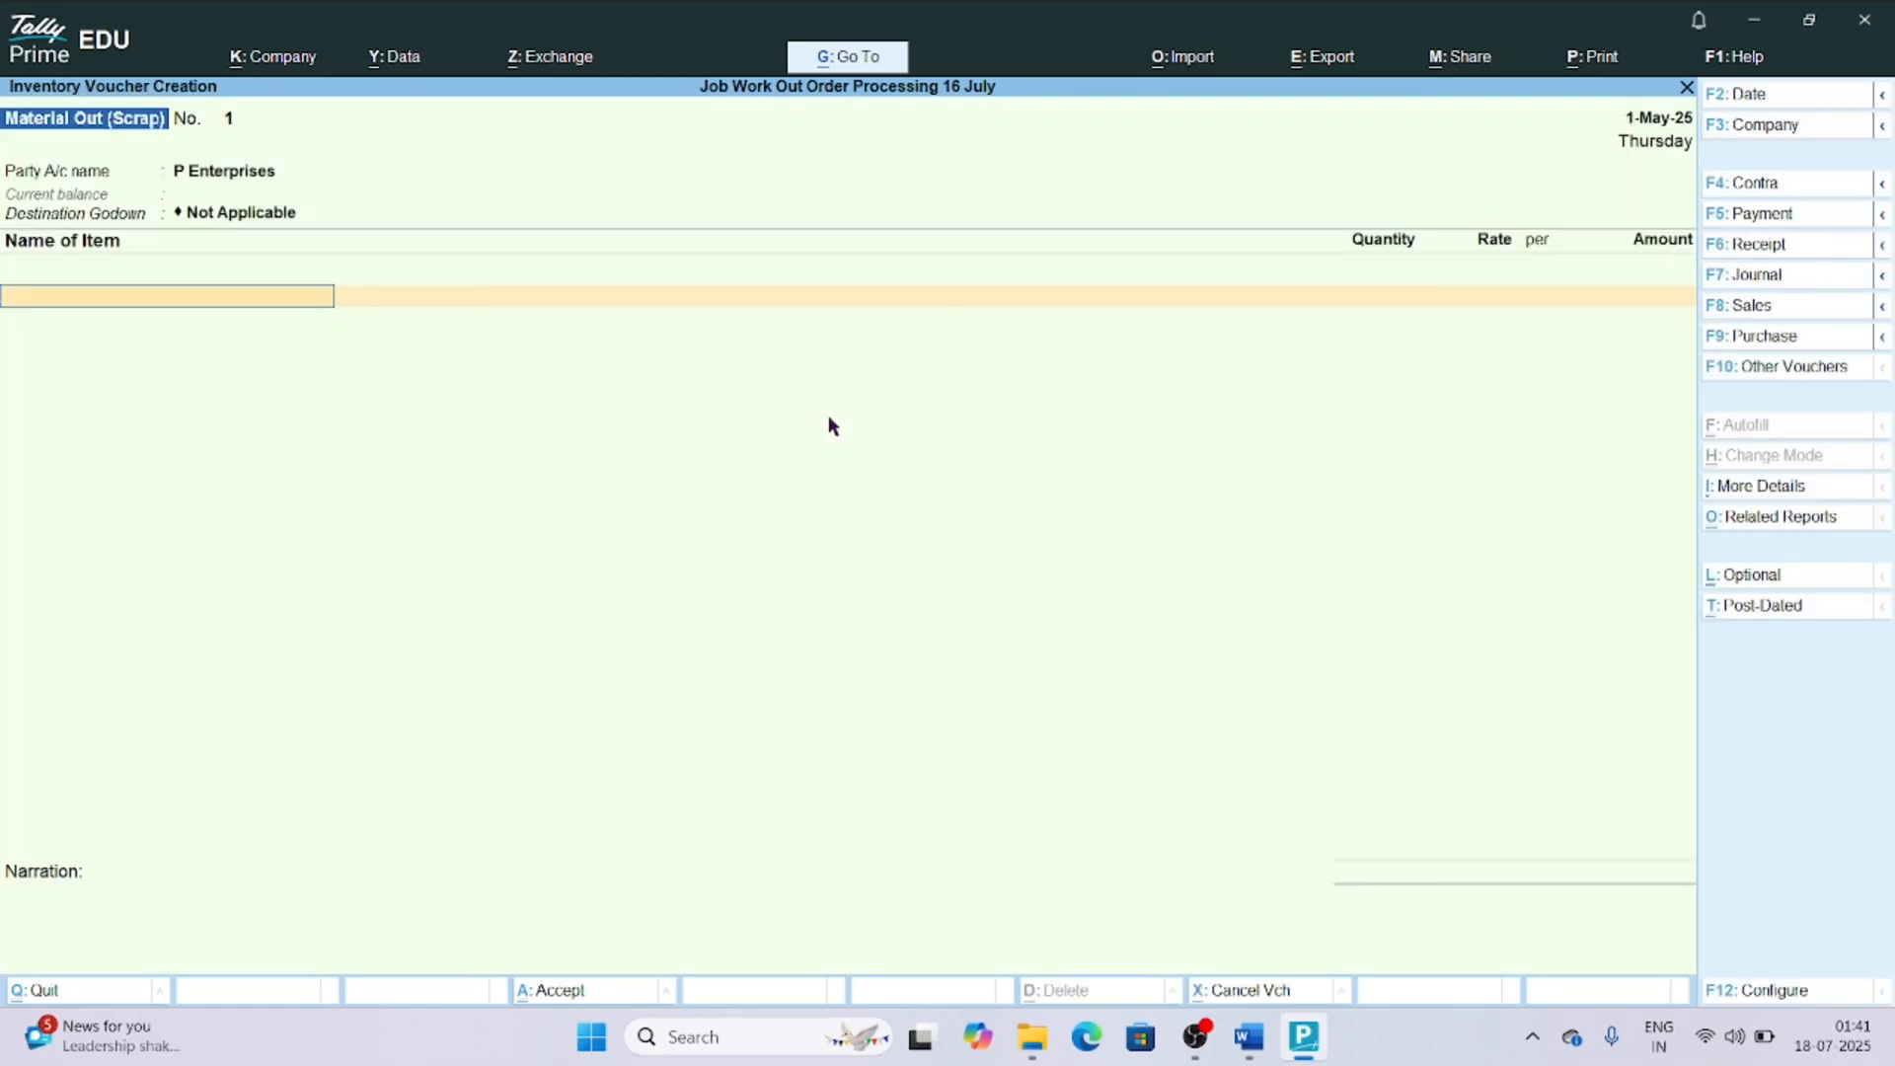
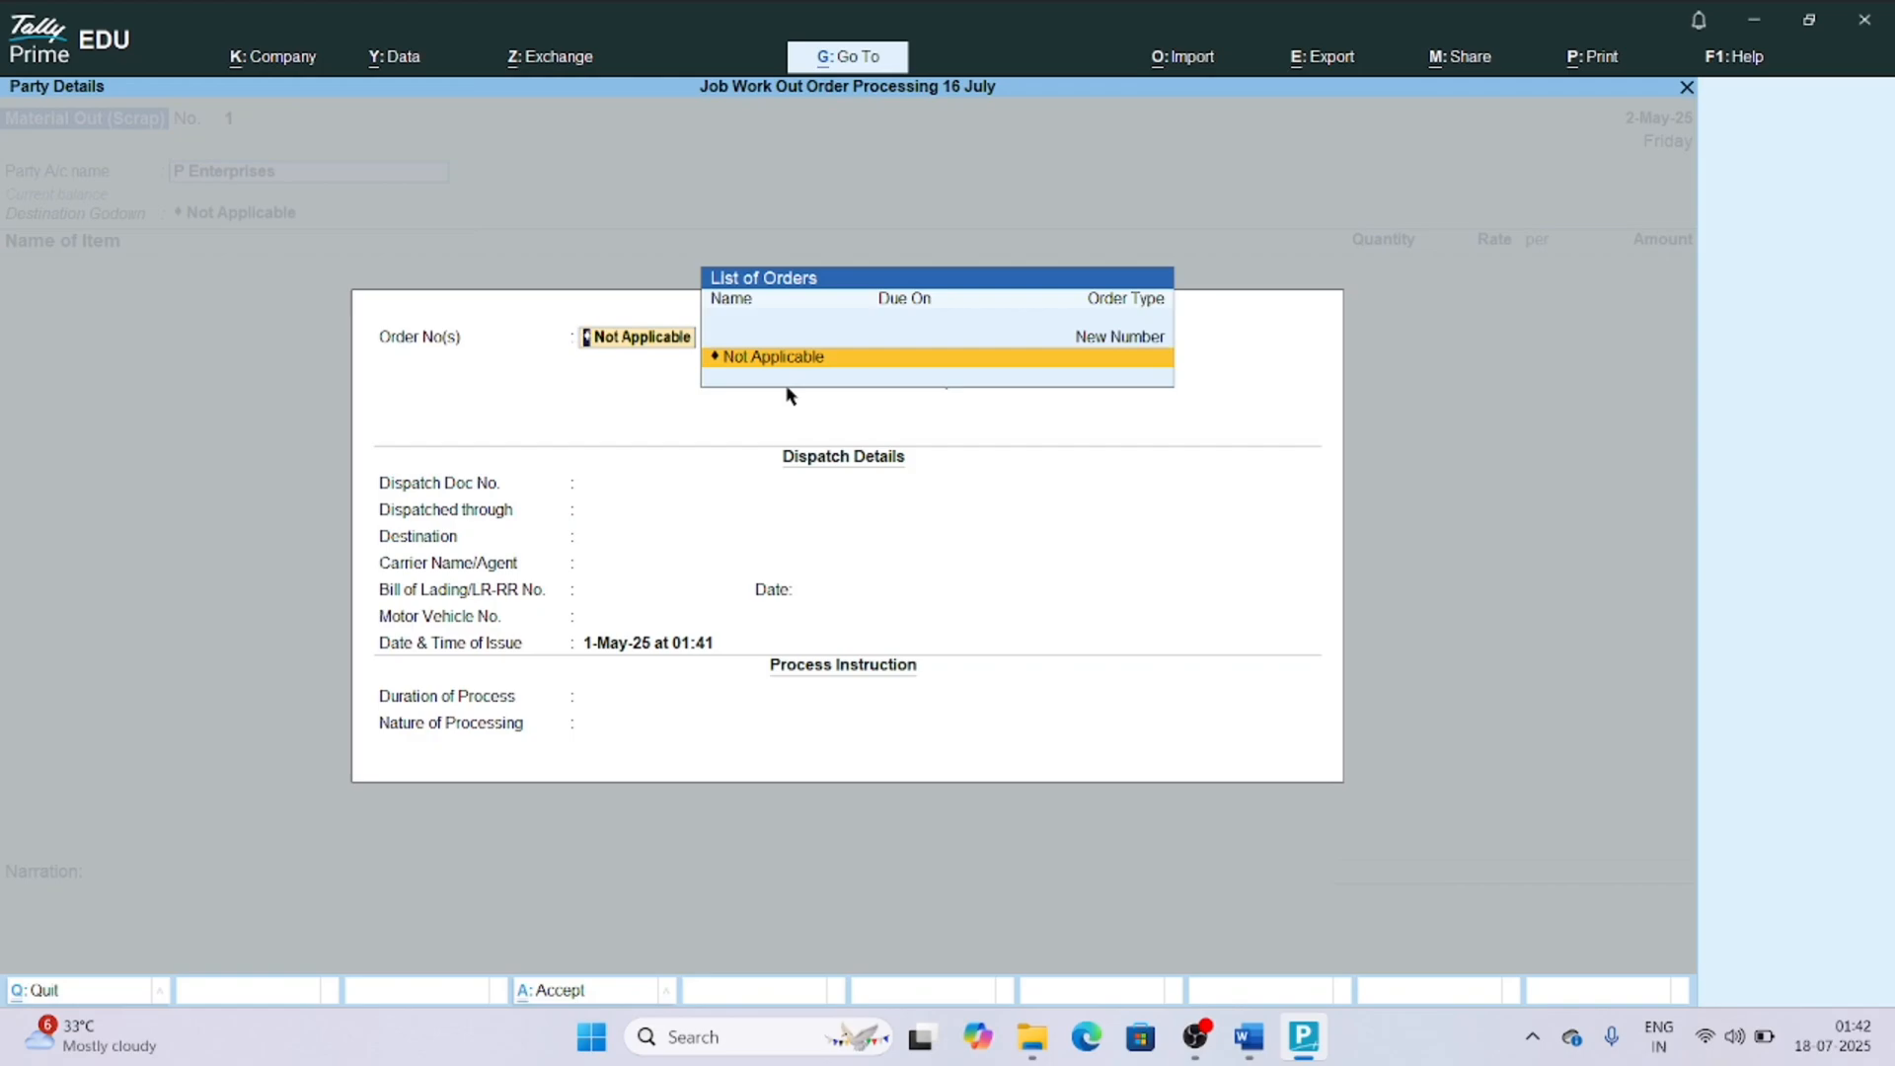
Keep the order as Not Applicable and accept the party details without entering any dispatch or process information.
key("Return")
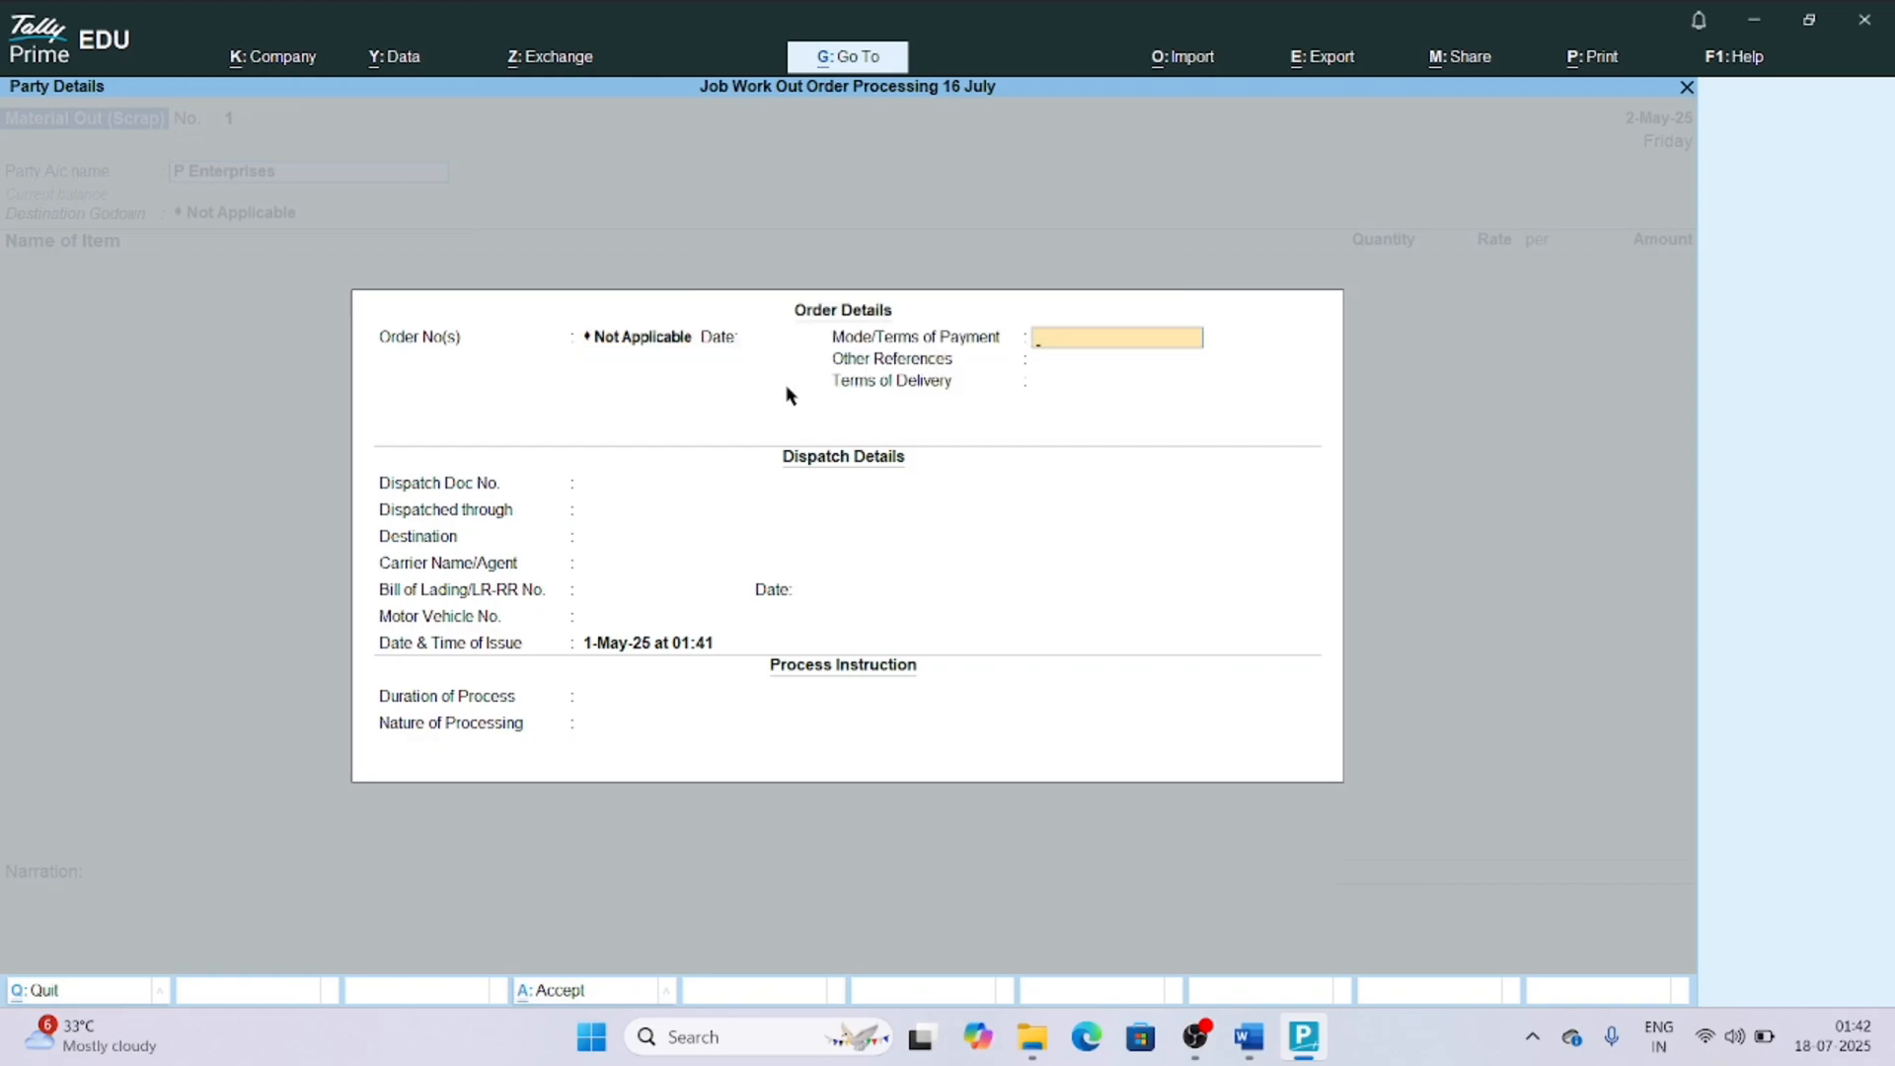
key("BackSpace")
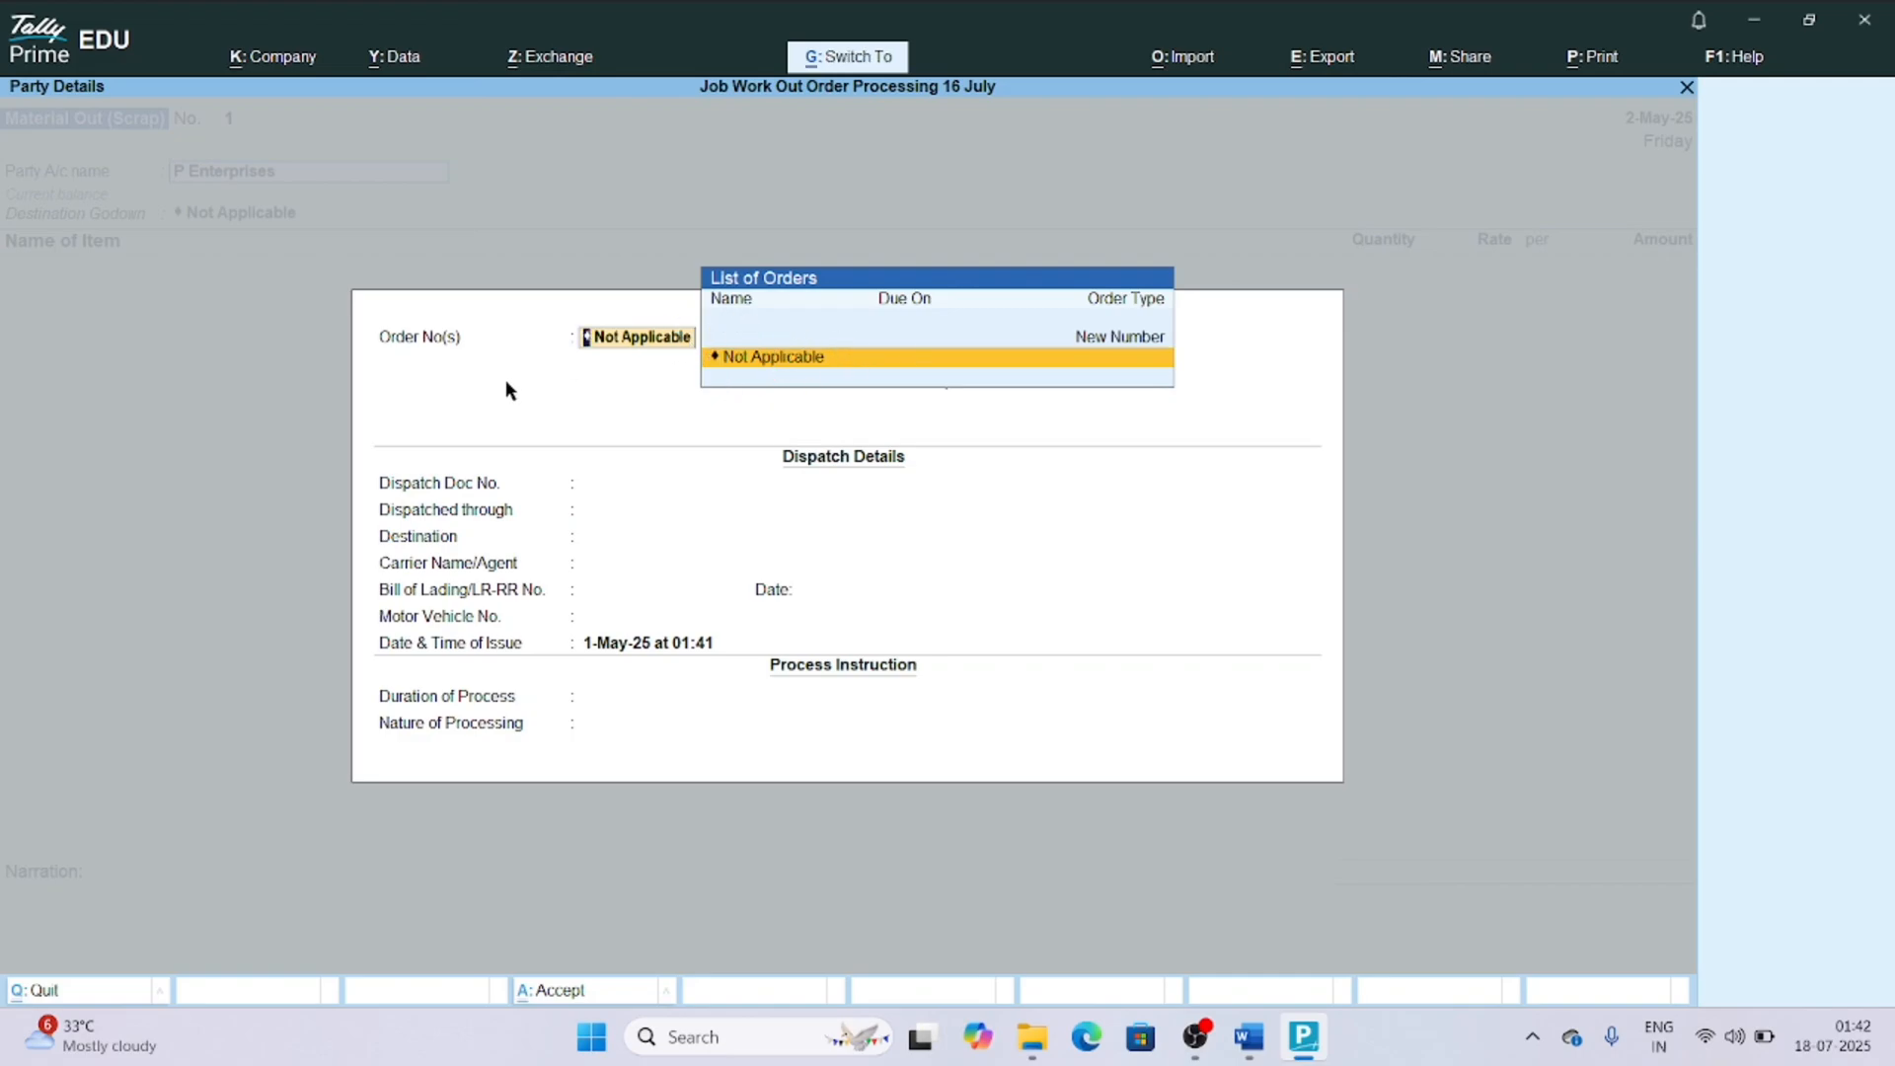
key("BackSpace")
key("ctrl+a")
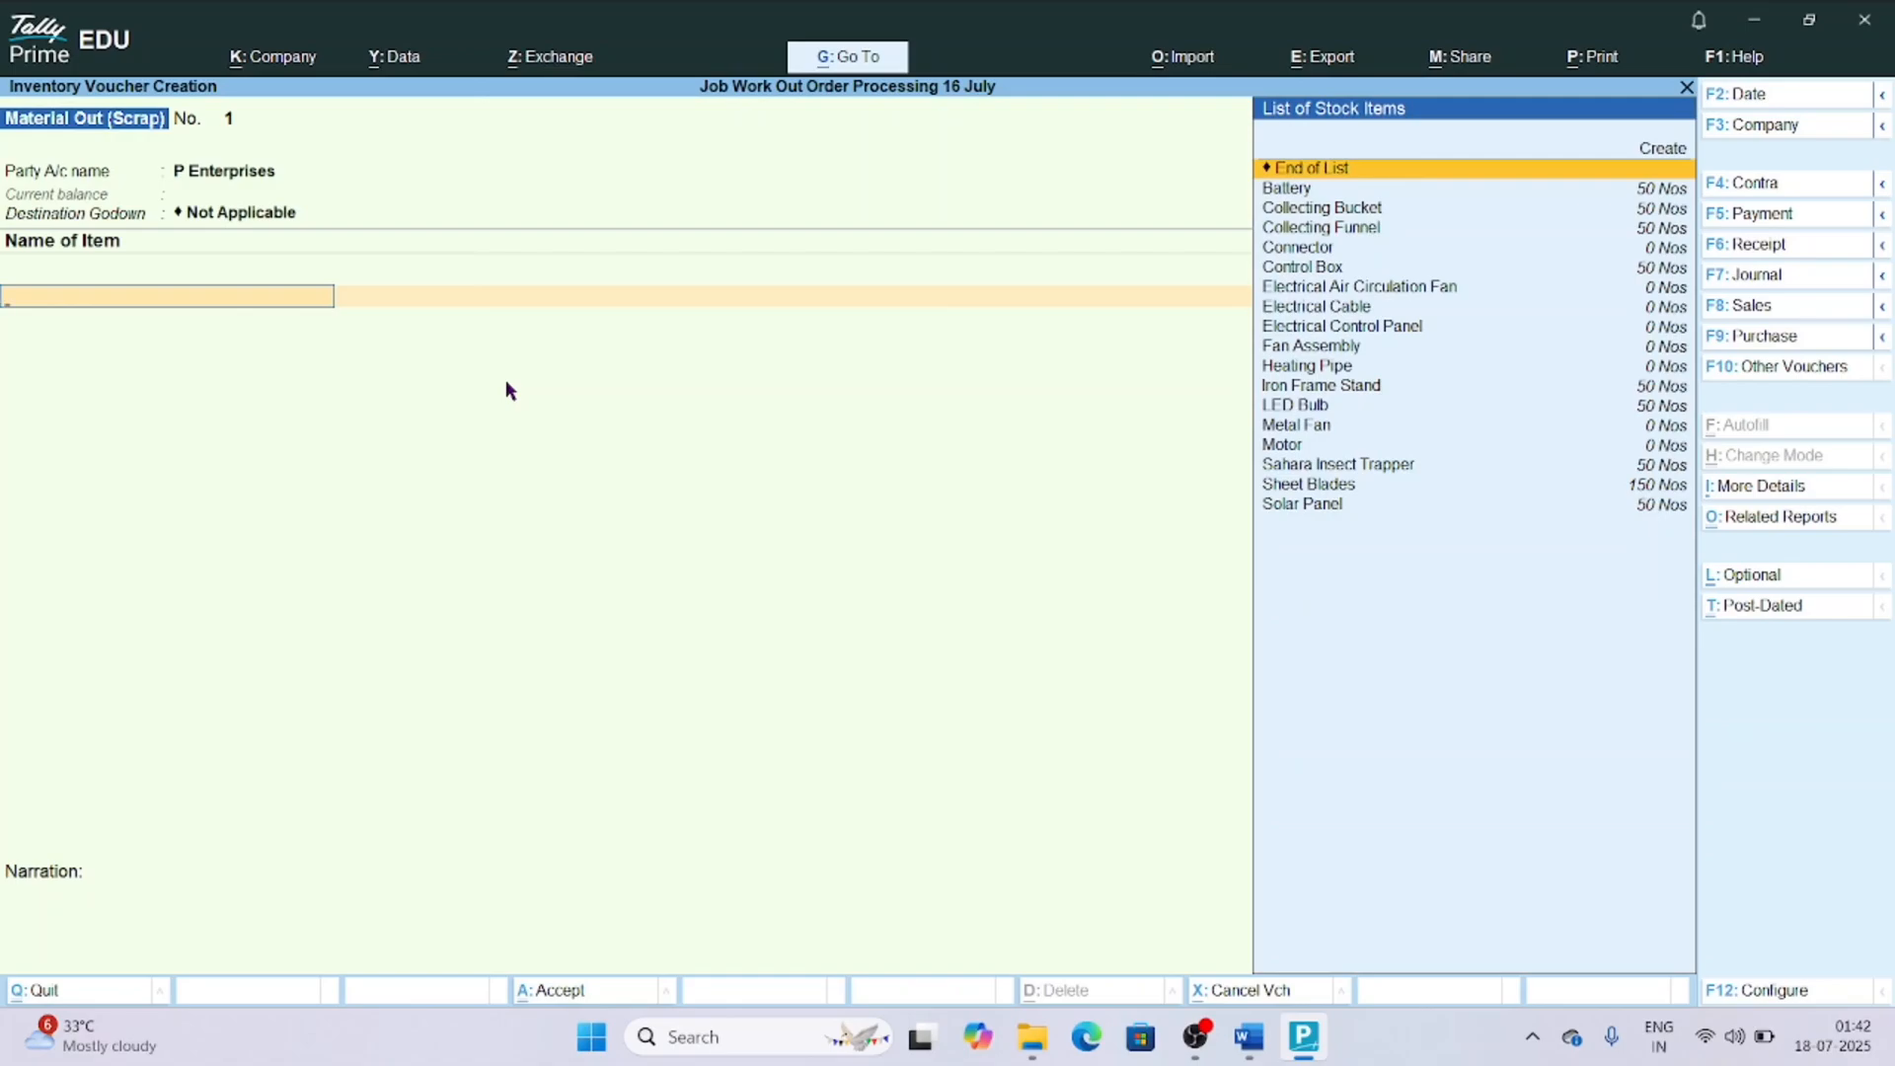
Add the stock item Electrical Air Circulation Fan to the scrap voucher with quantity 1 Nos at a rate of 8,750.
type("Ir")
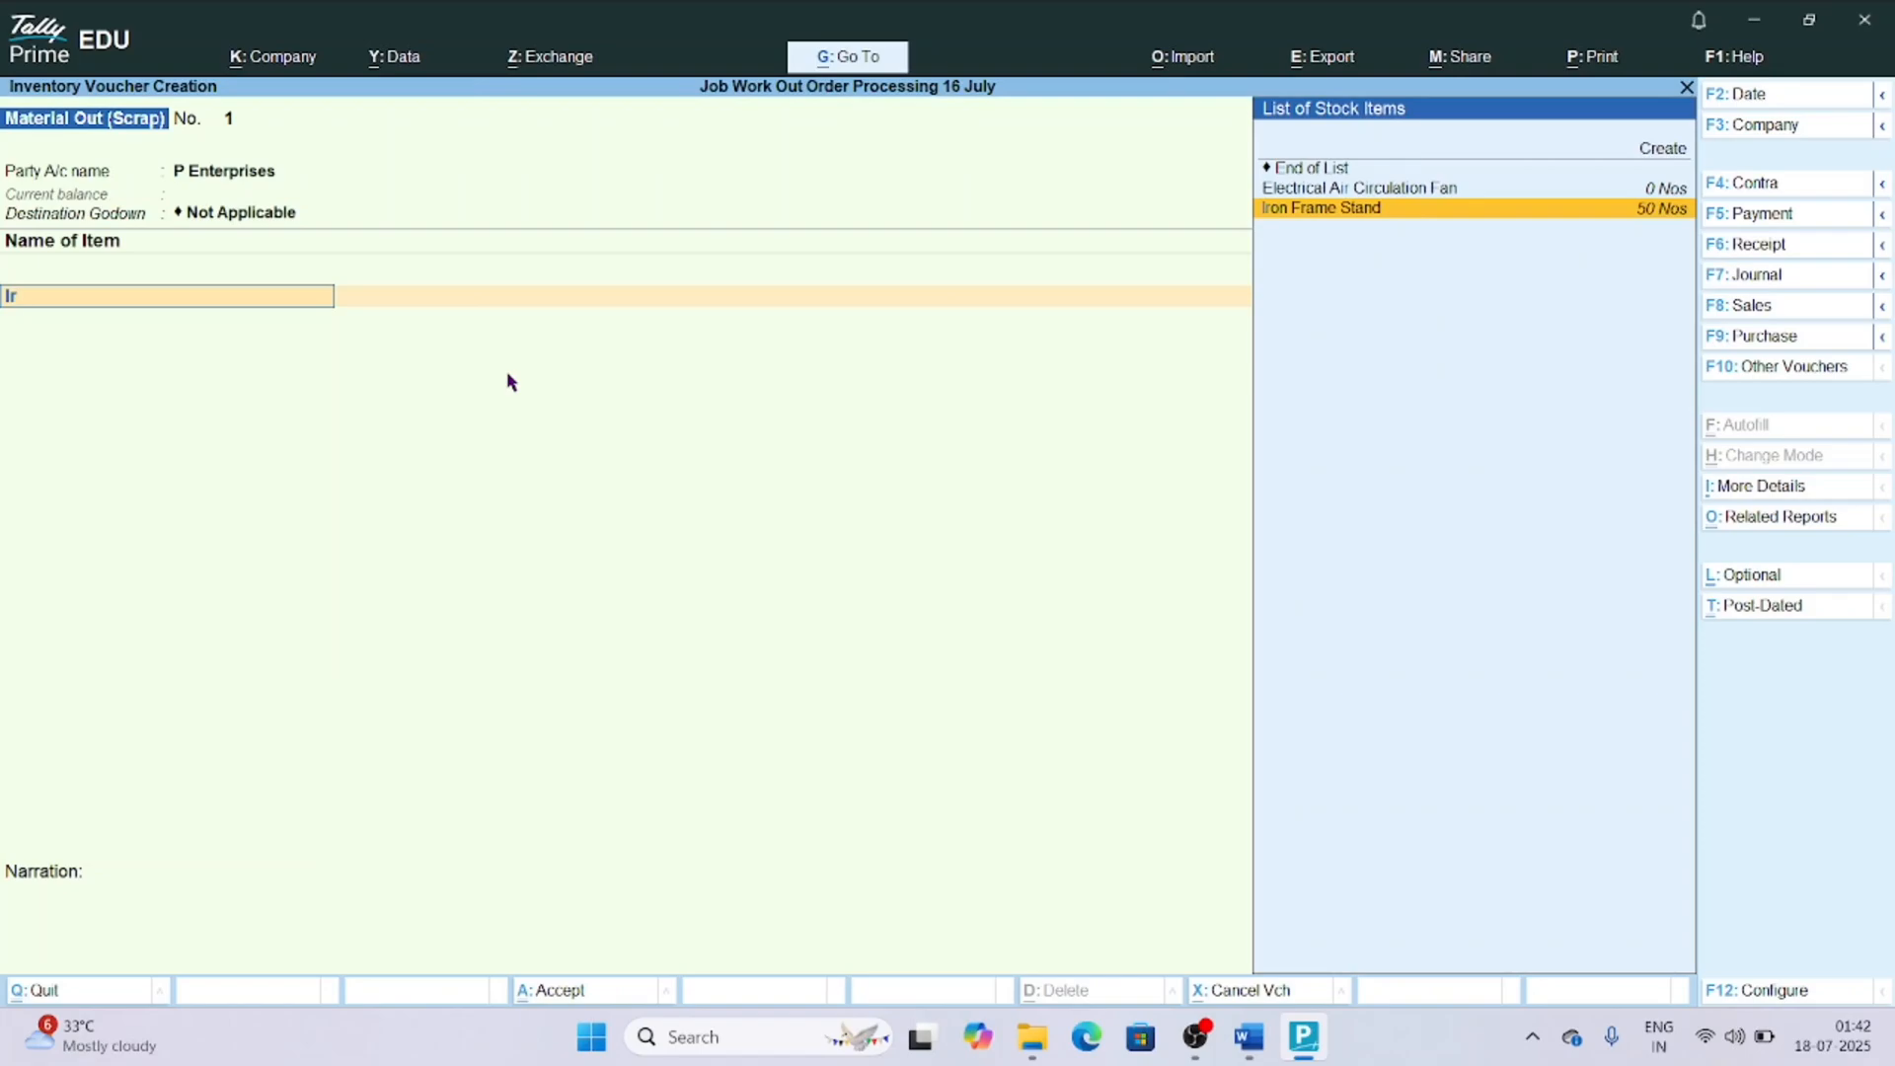
key("Up")
key("Return")
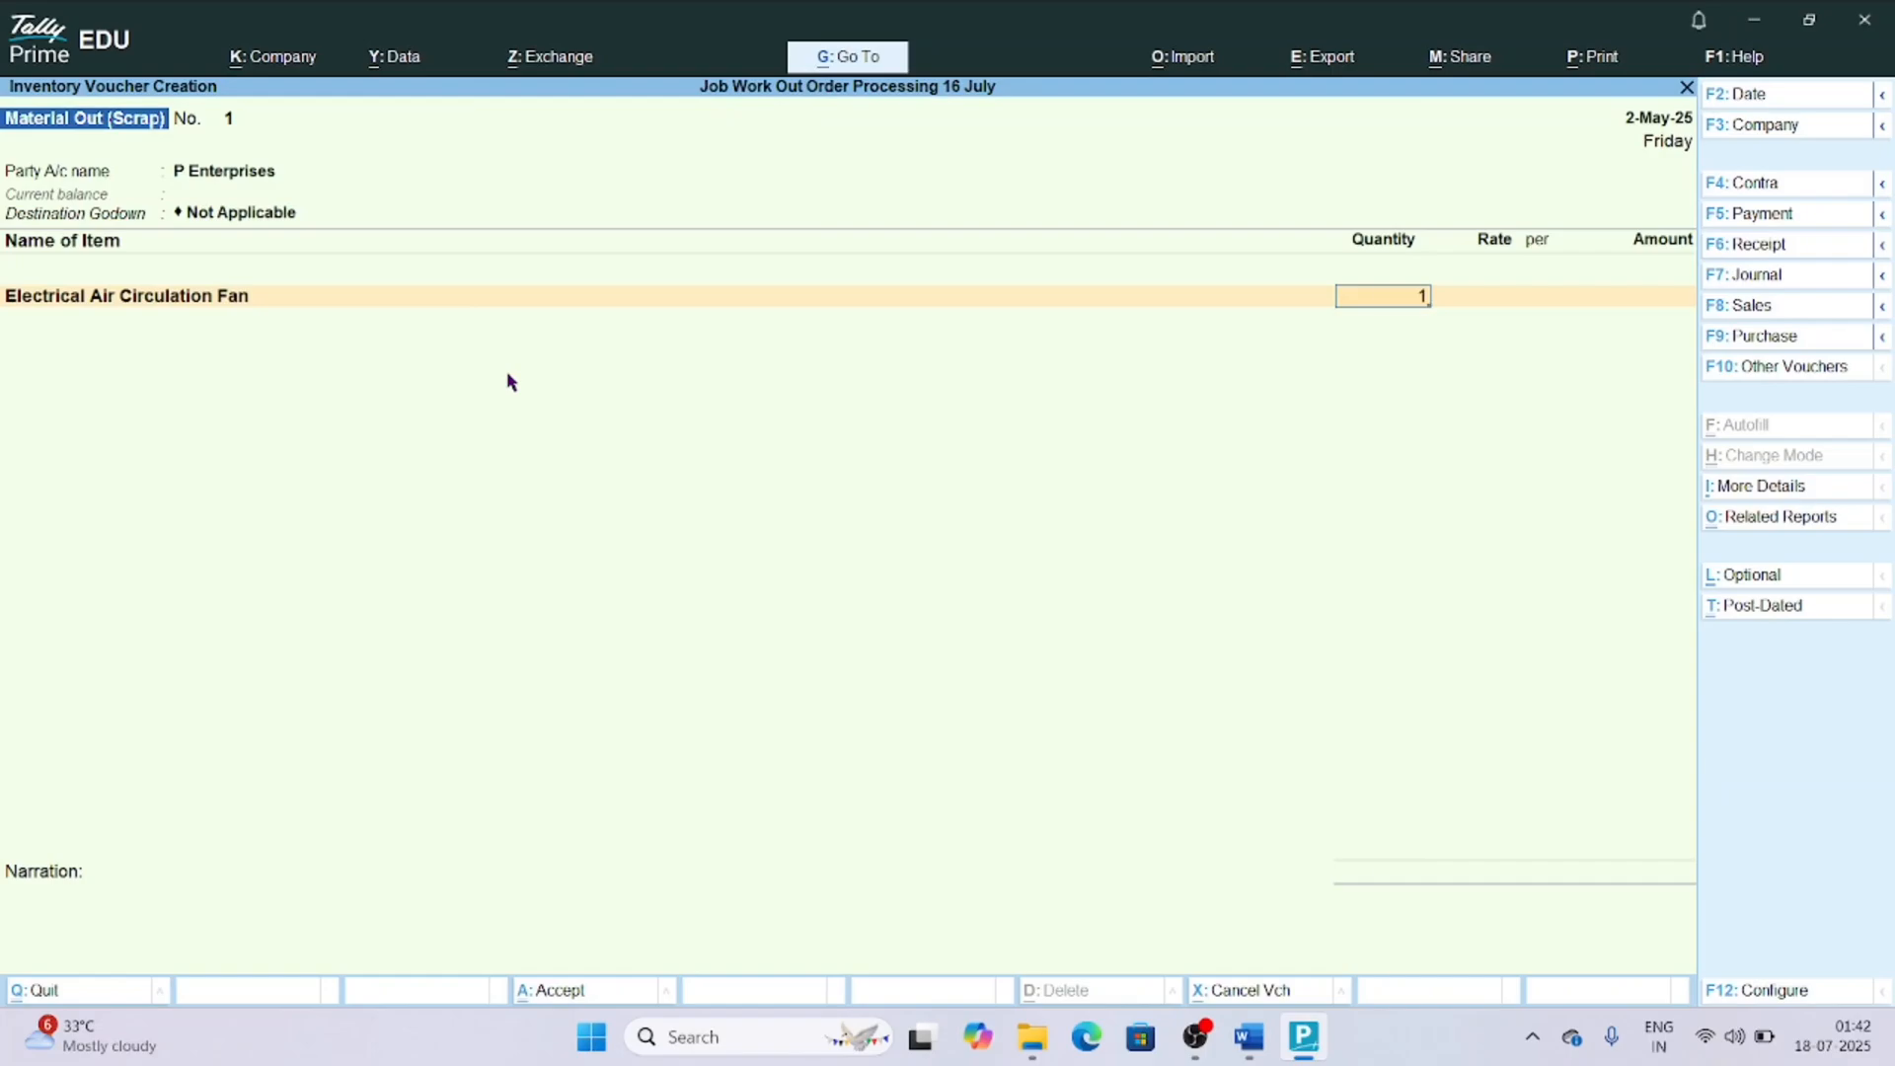
key("Return")
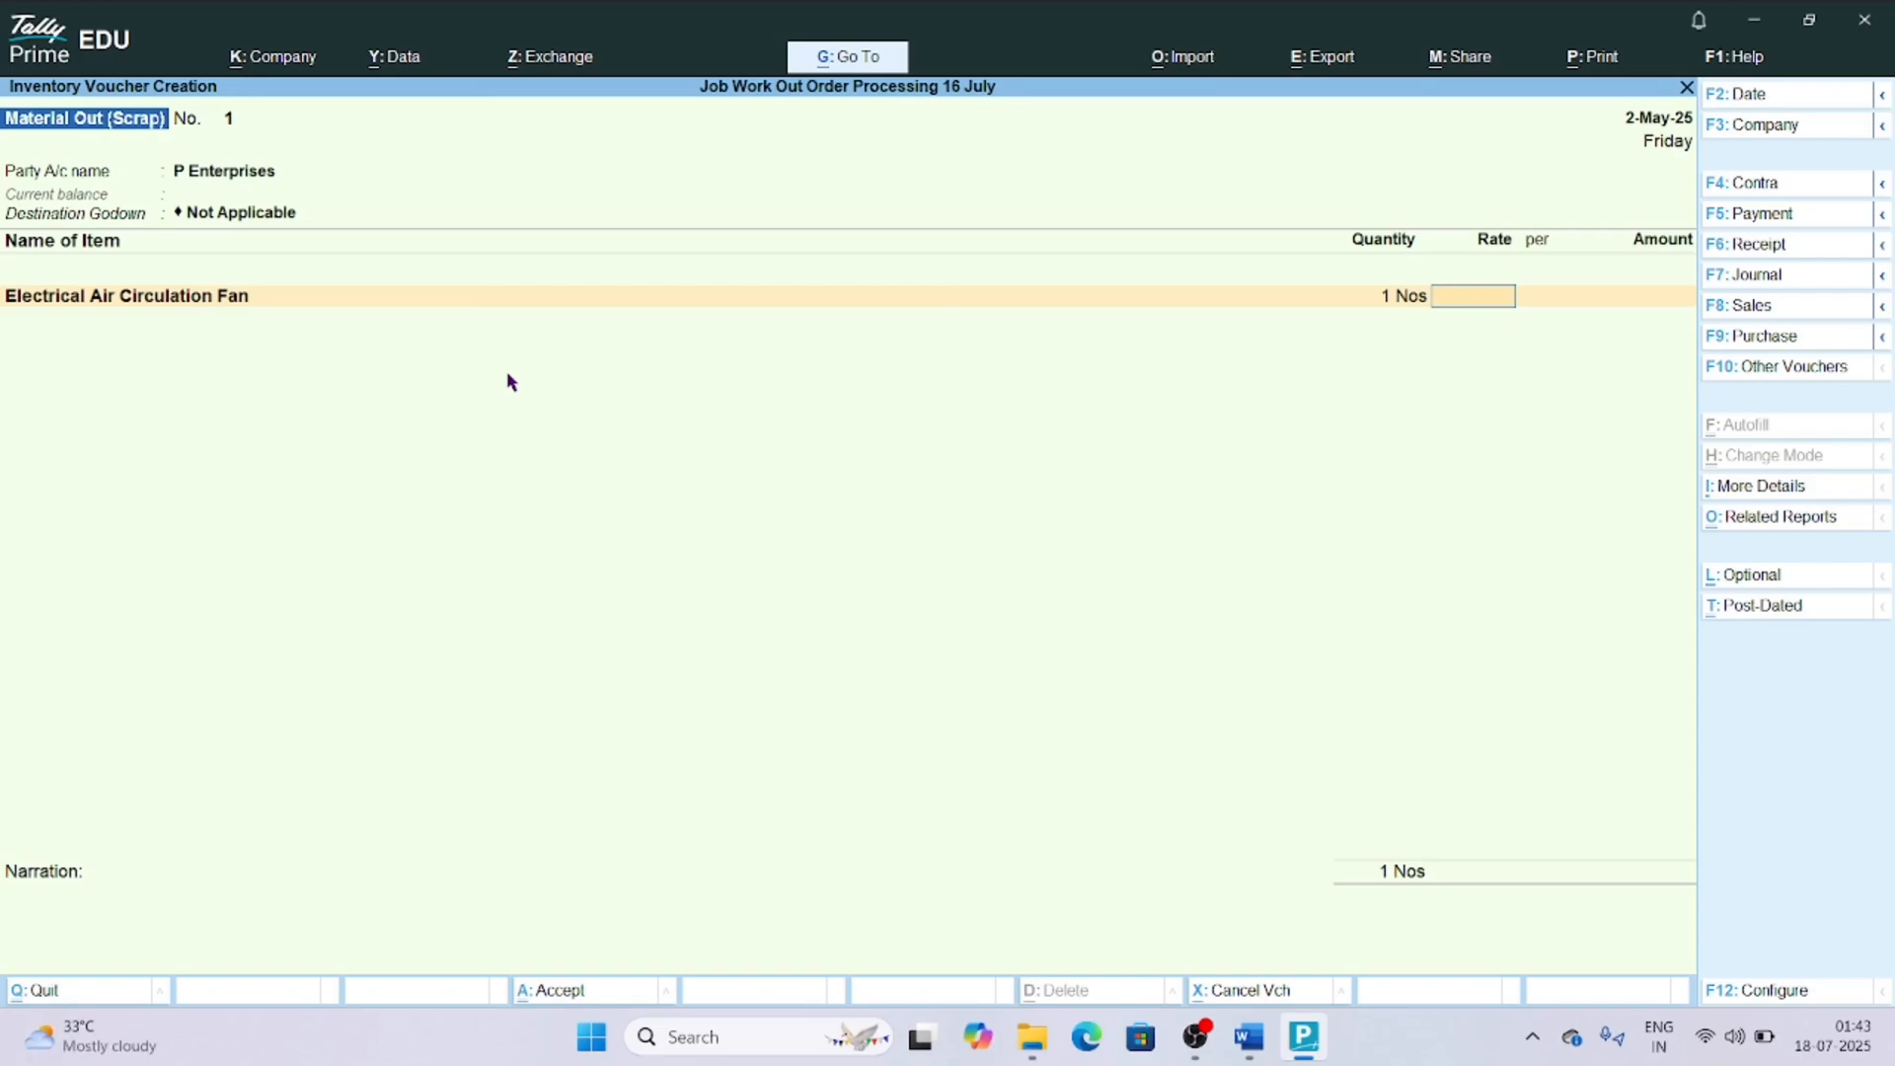
type("8,75")
type("0")
key("Return")
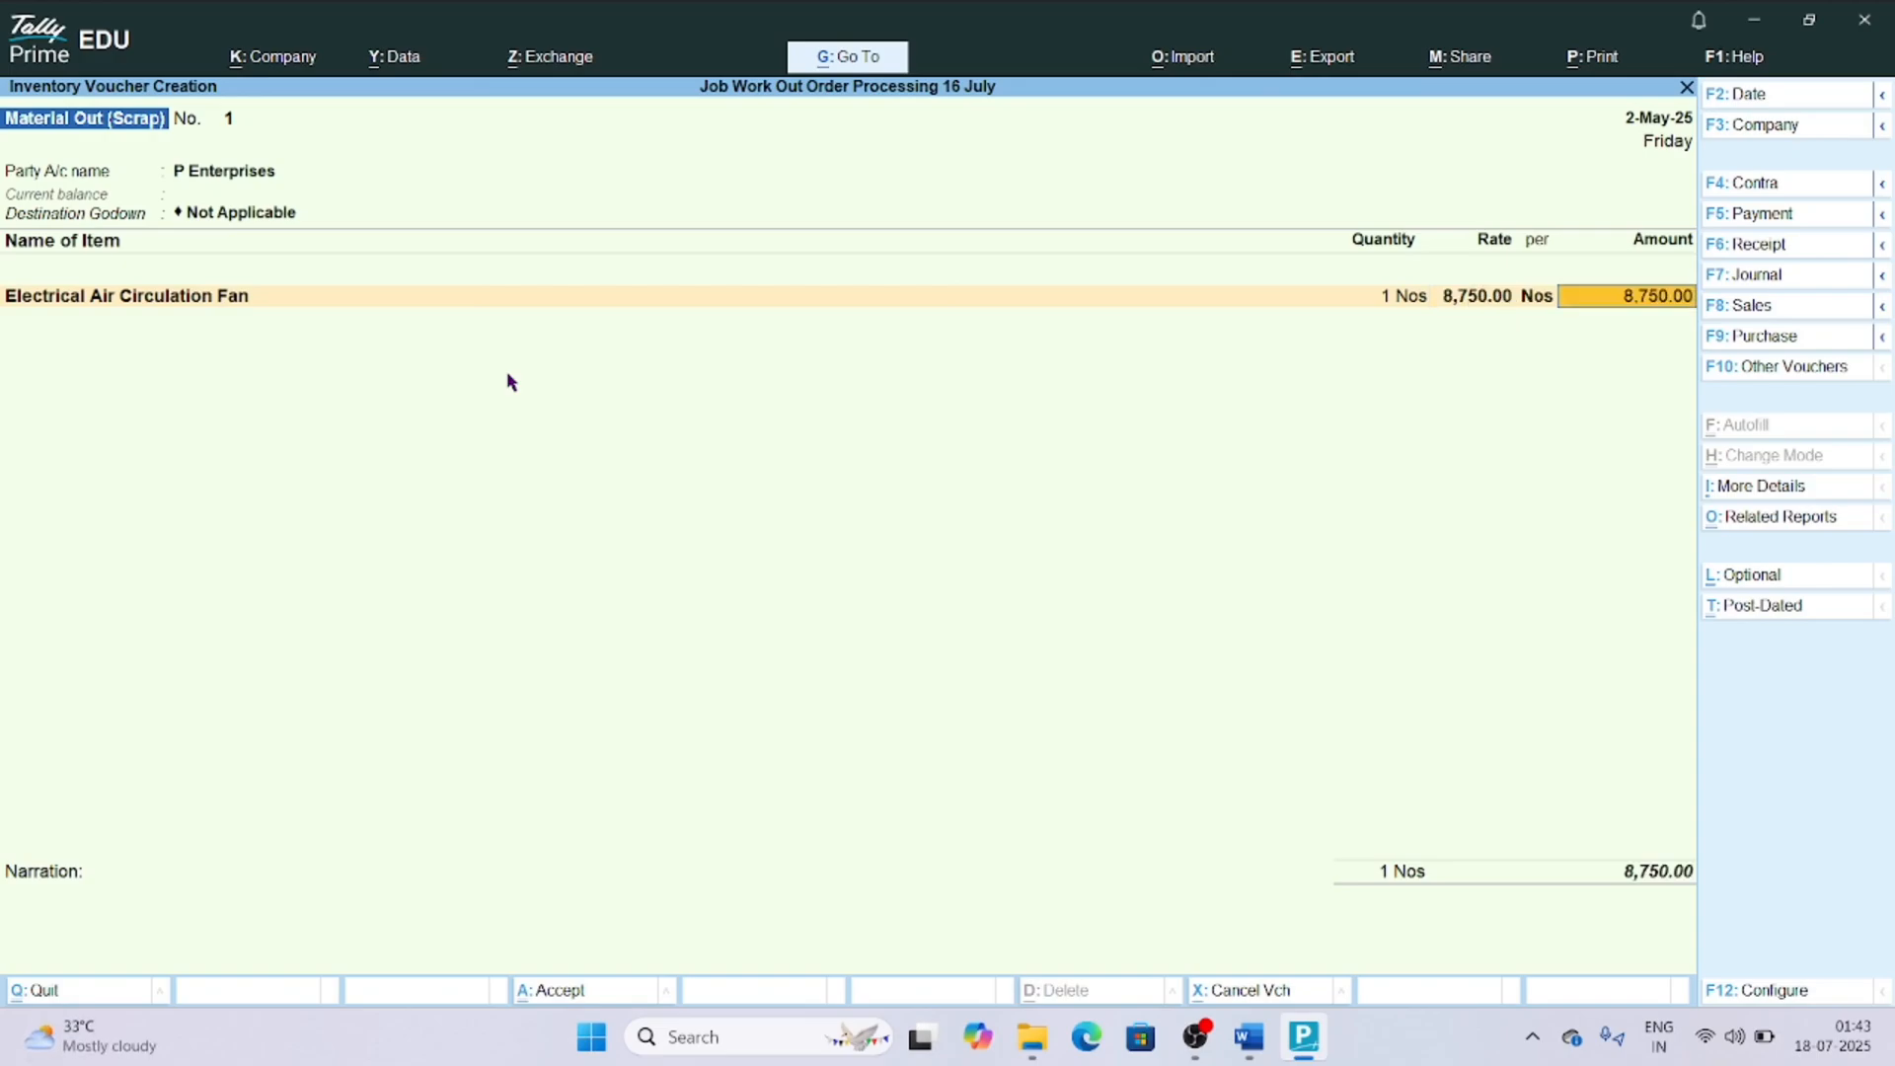
key("Return")
End the item list and save the Material Out (Scrap) voucher without a narration.
key("Return")
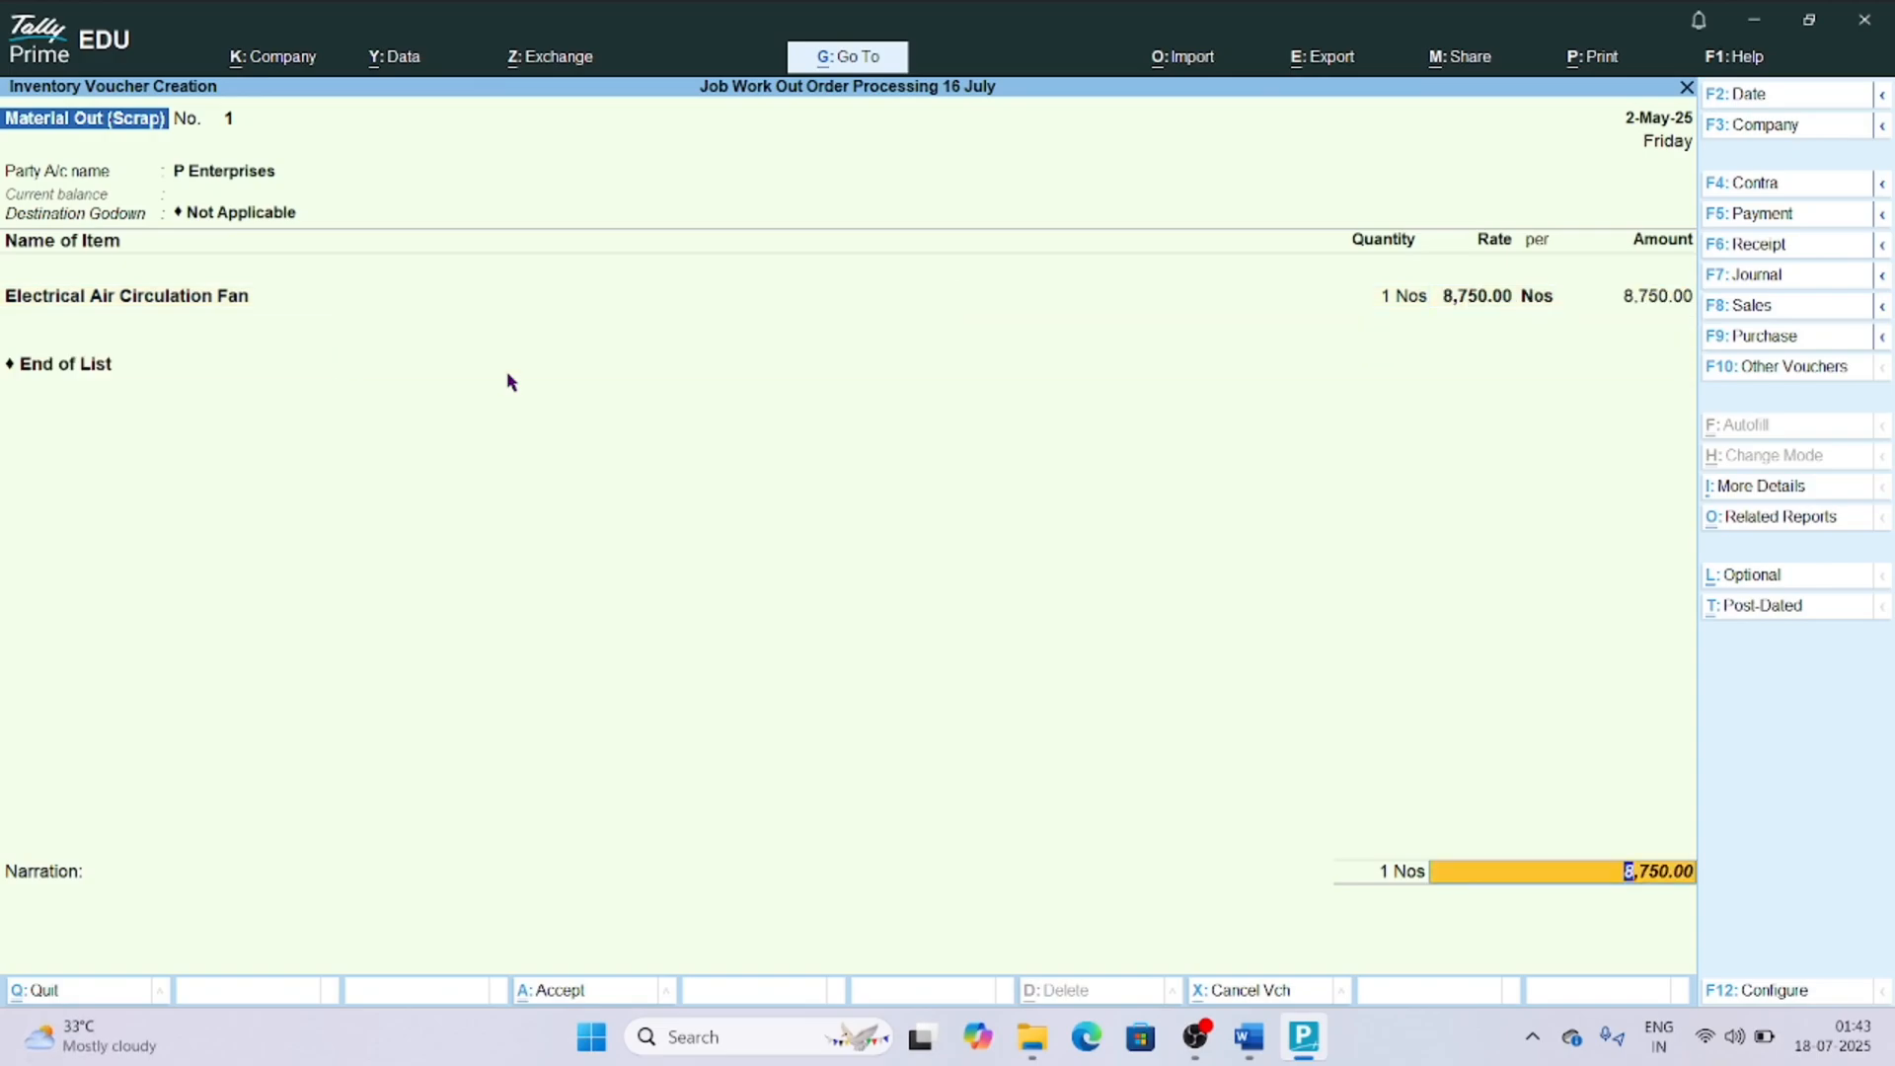
key("Return")
key("Return")
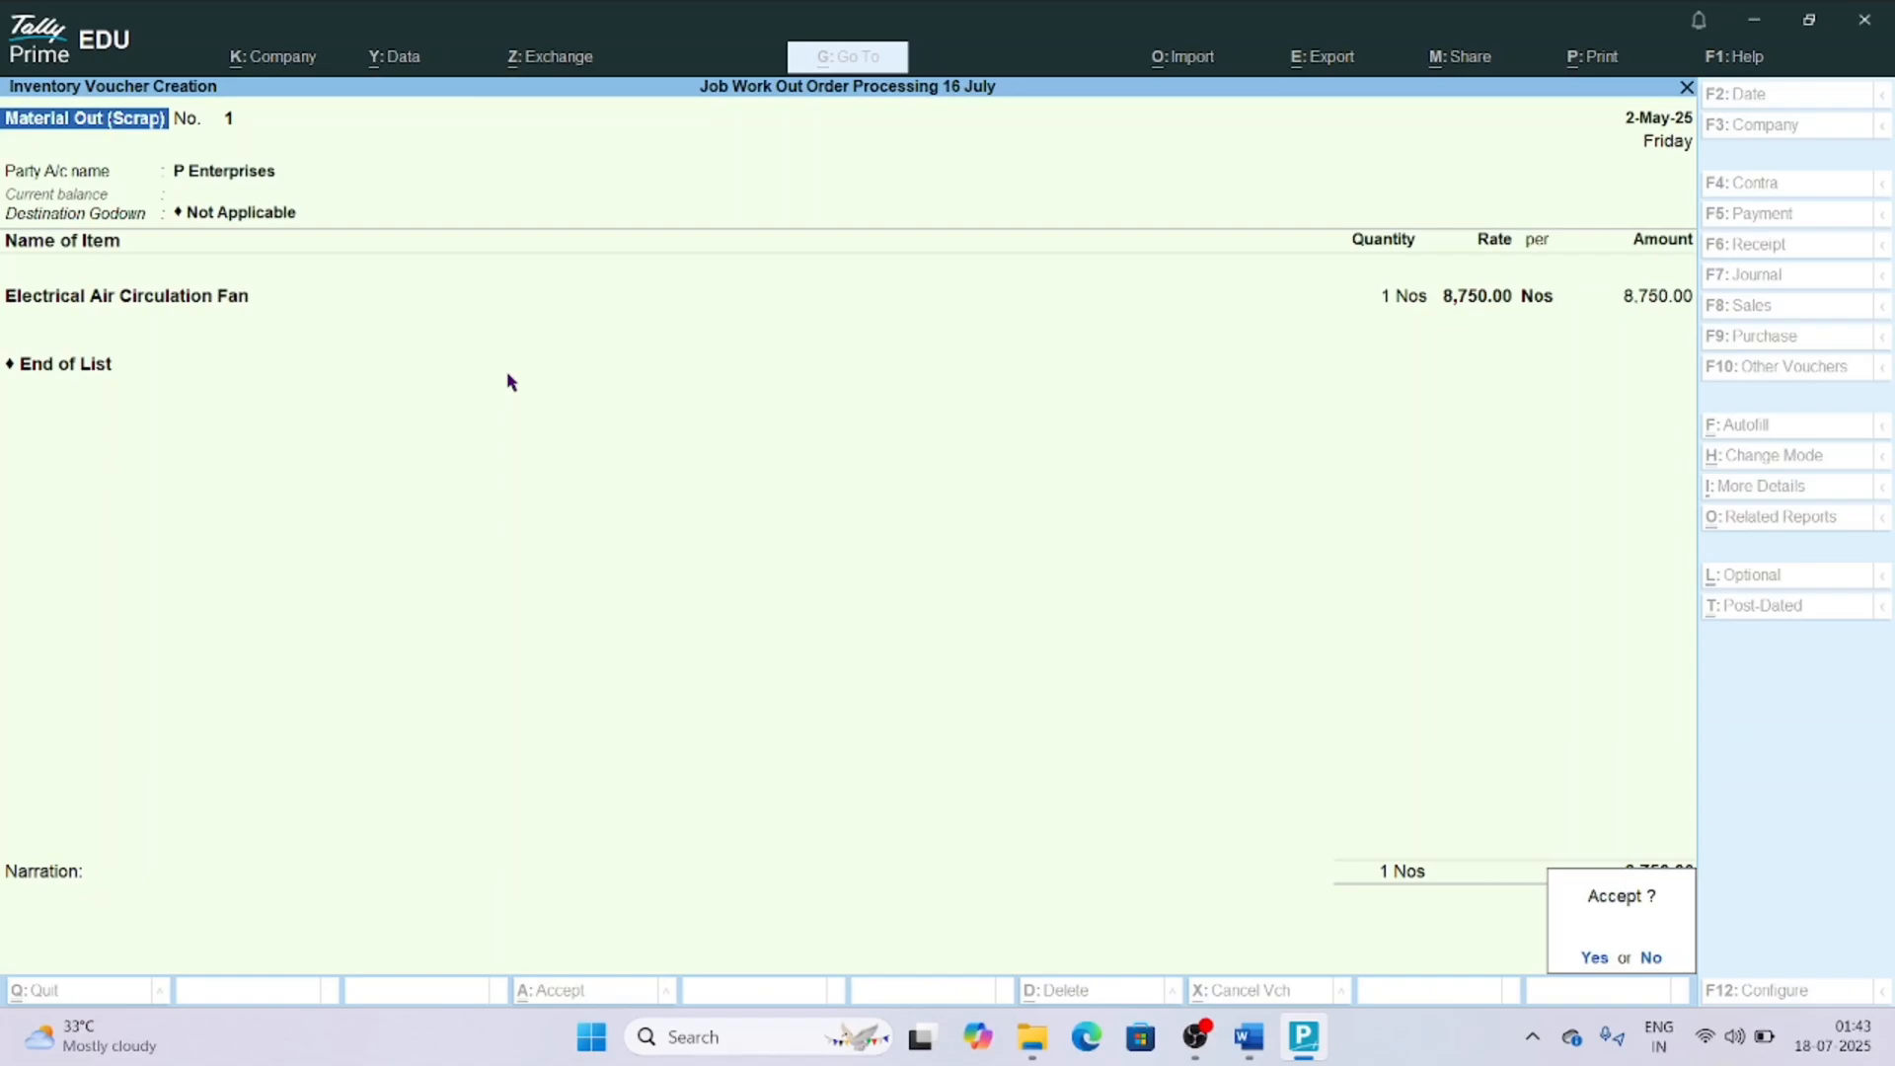
key("Return")
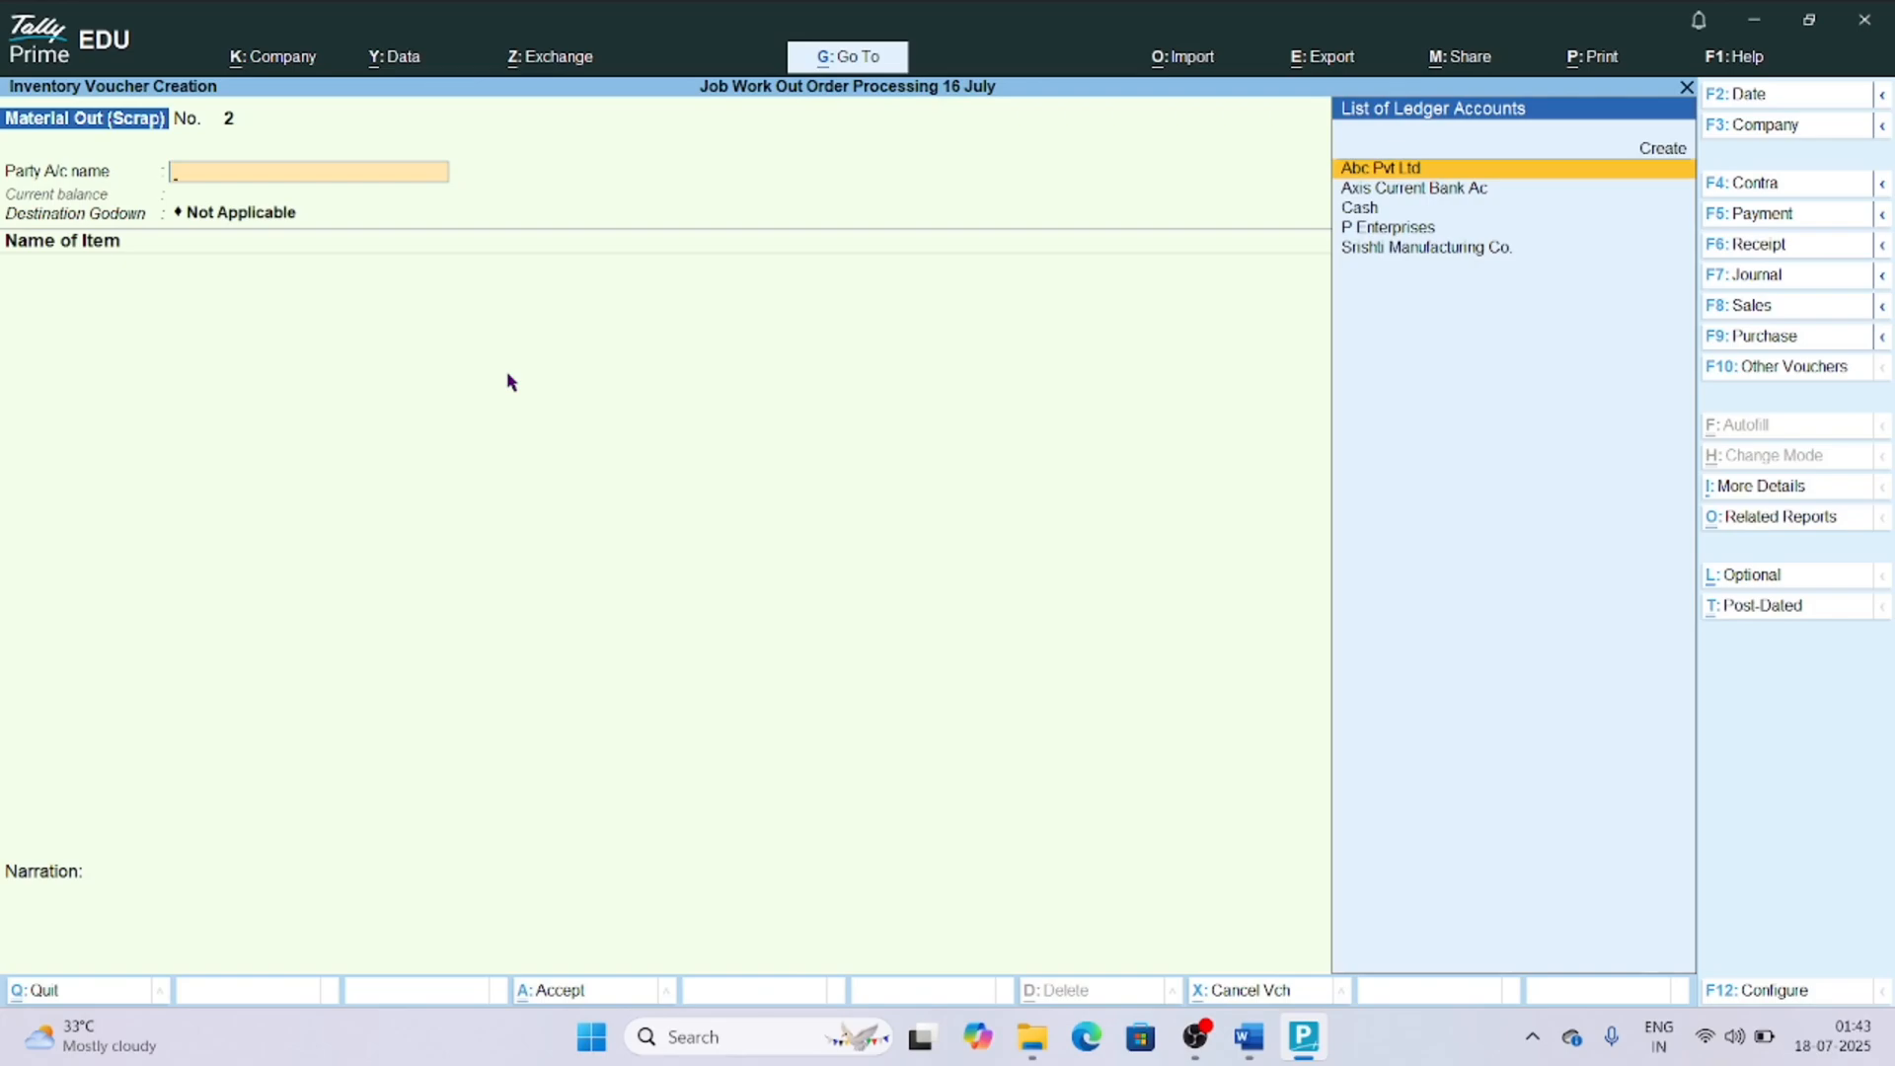
Switch to a Sales voucher and start a new ledger named Job Work Charges (Income).
key("F8")
key("alt+c")
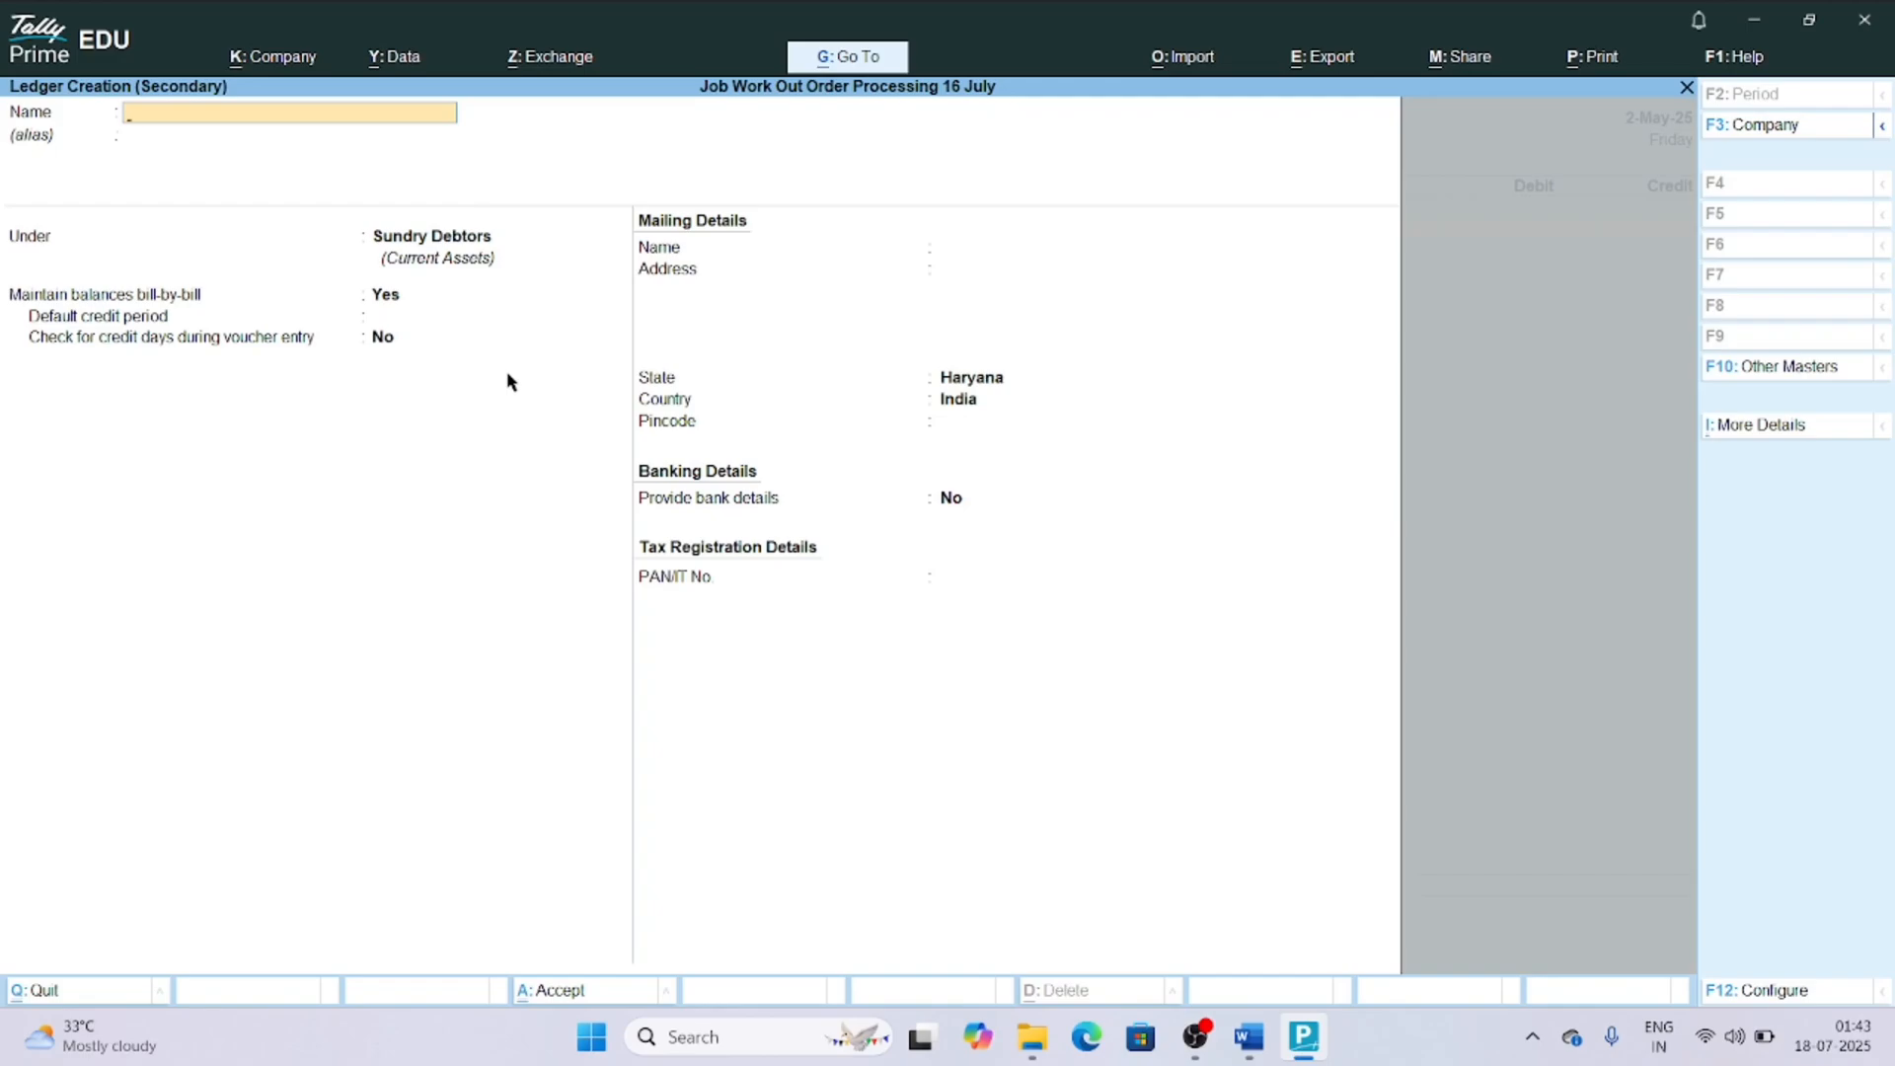
type("Job Work Charges (incom")
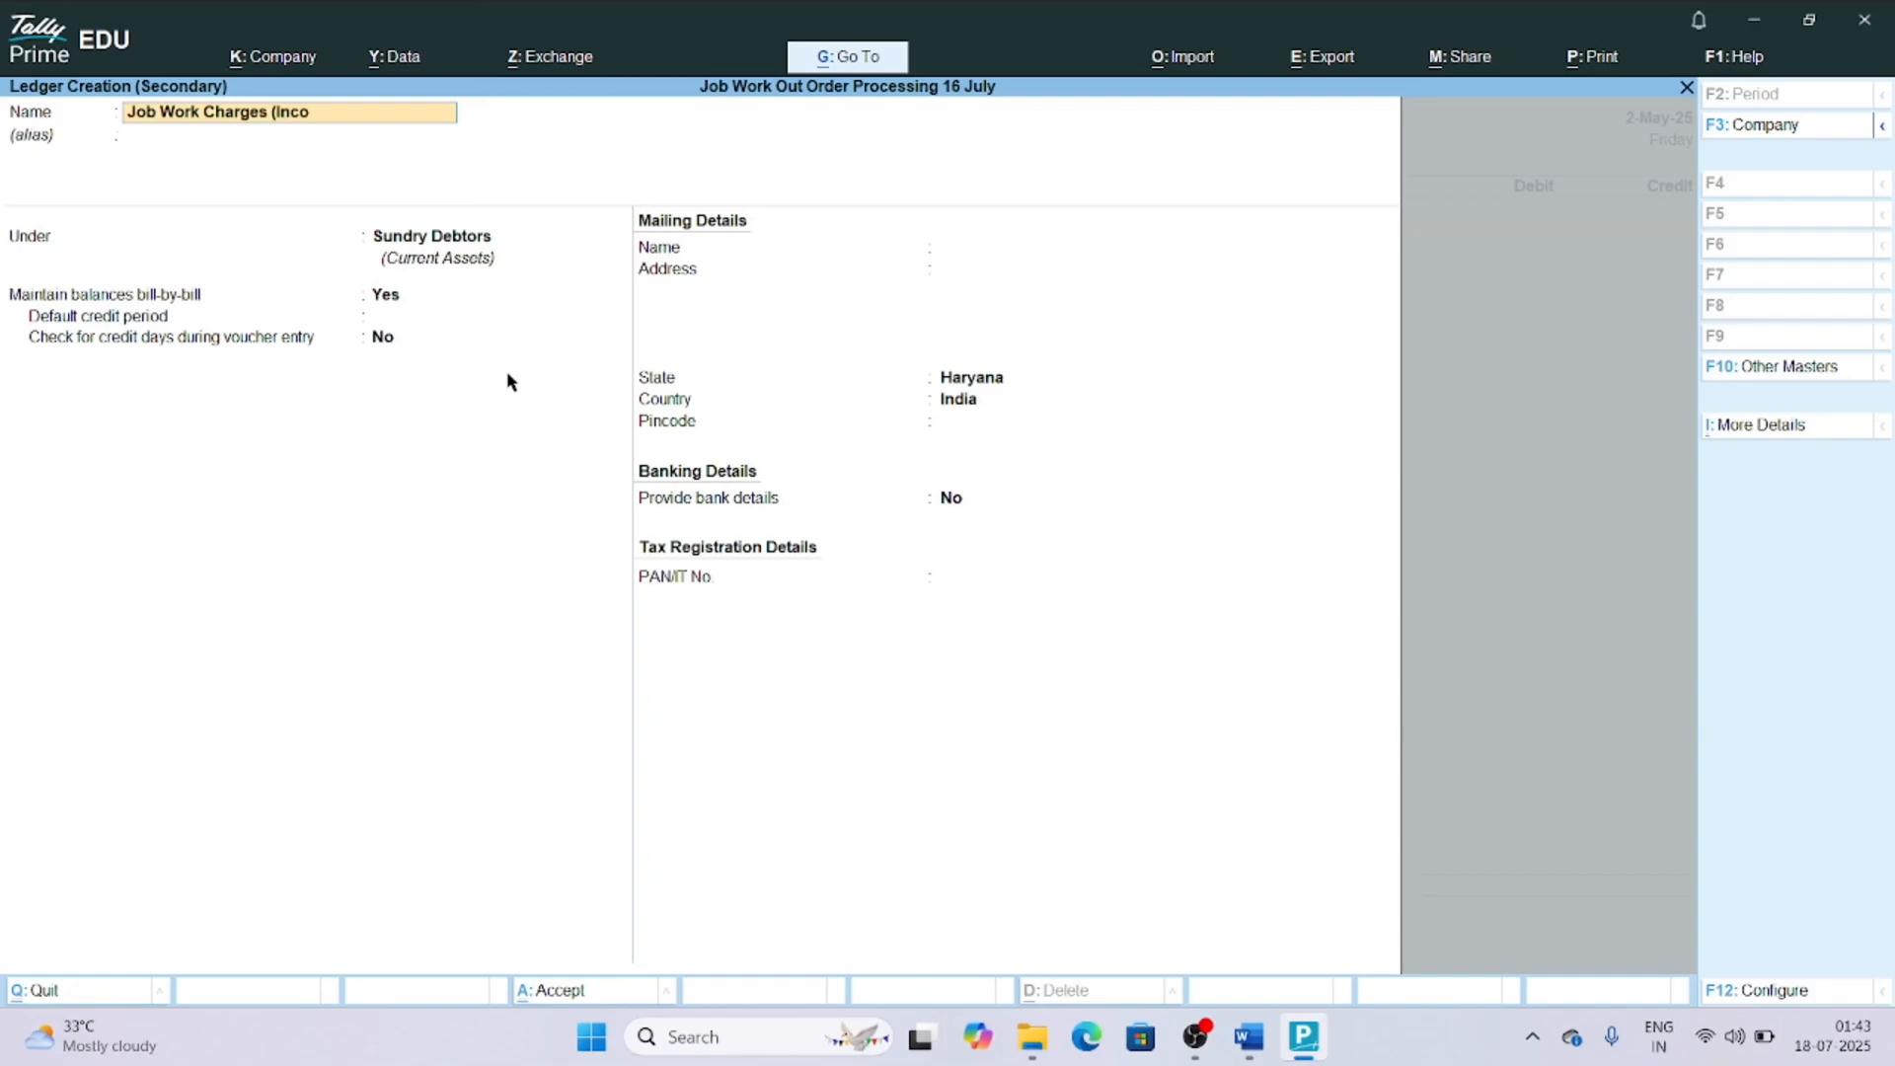
type("e")
key("Return")
Place the new ledger under Direct Incomes, keep its type as Not Applicable, and save it.
type("D")
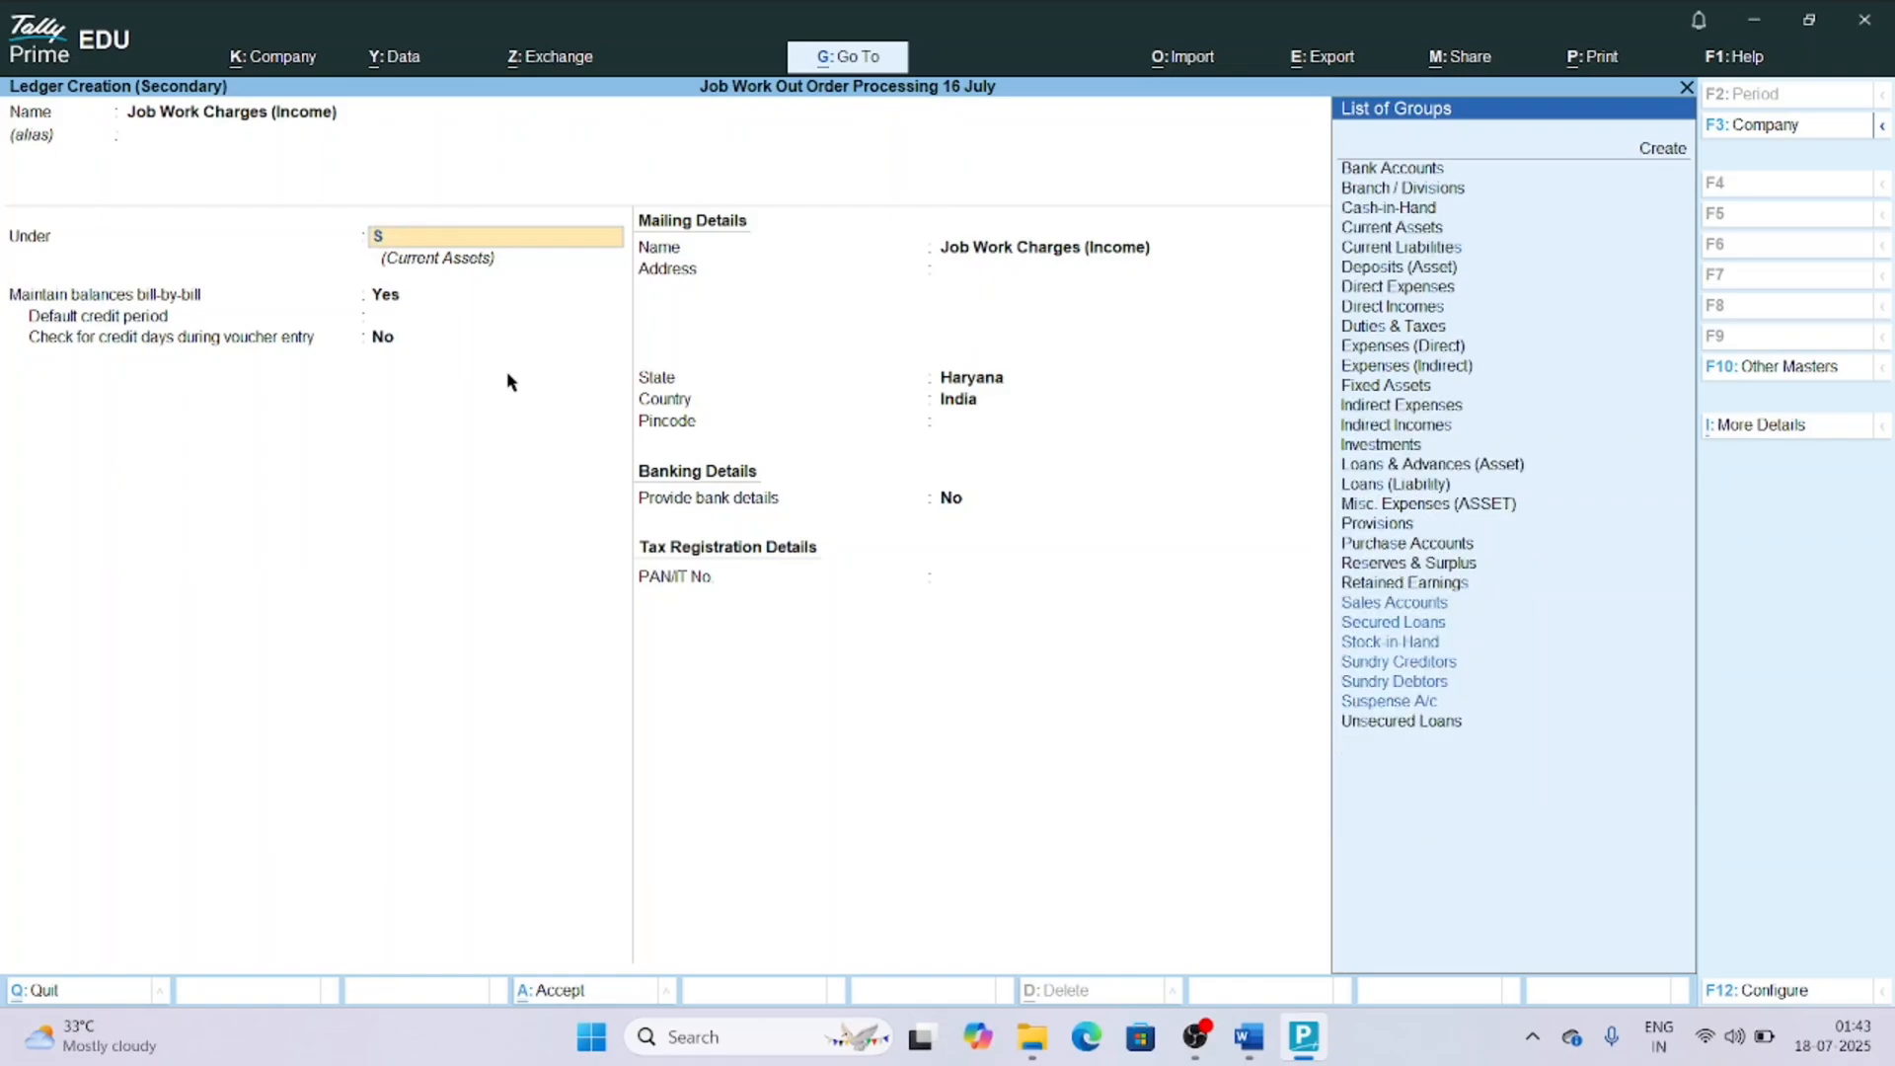
type("ir")
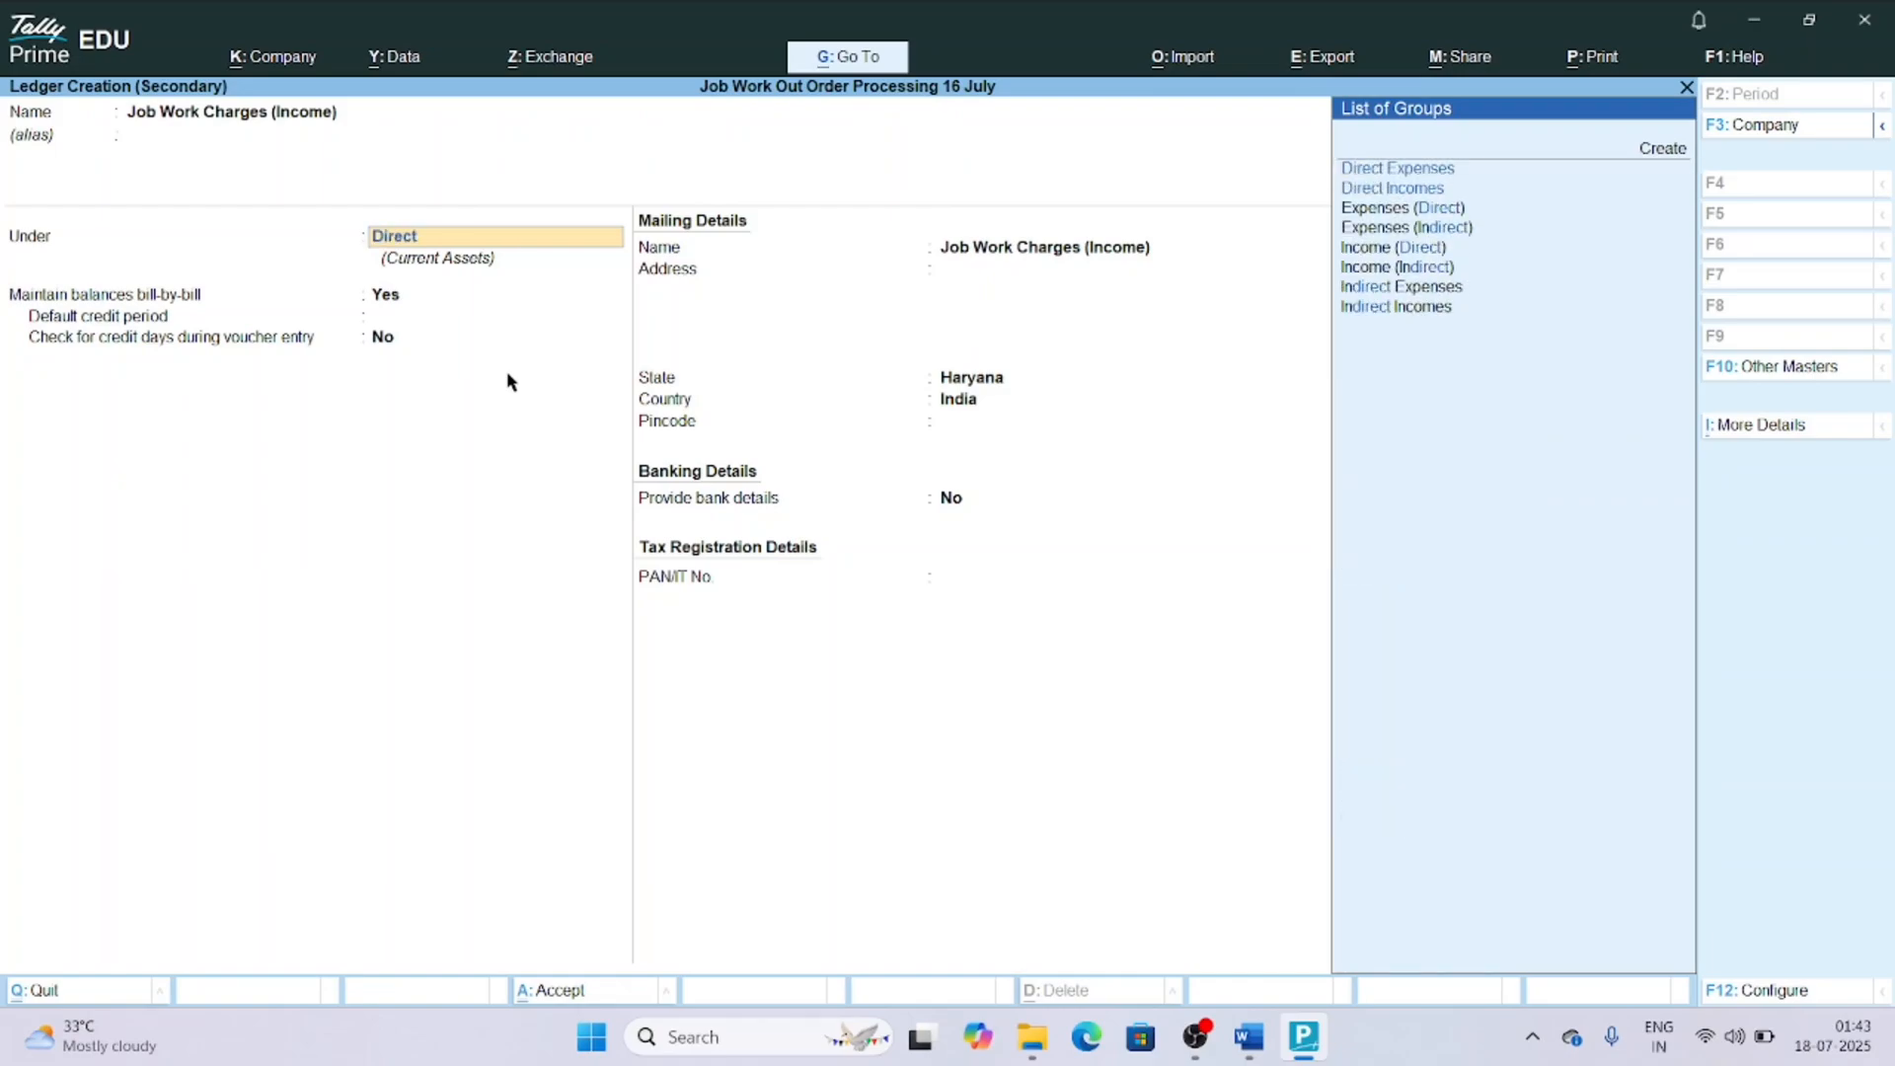
type("ect")
key("Down")
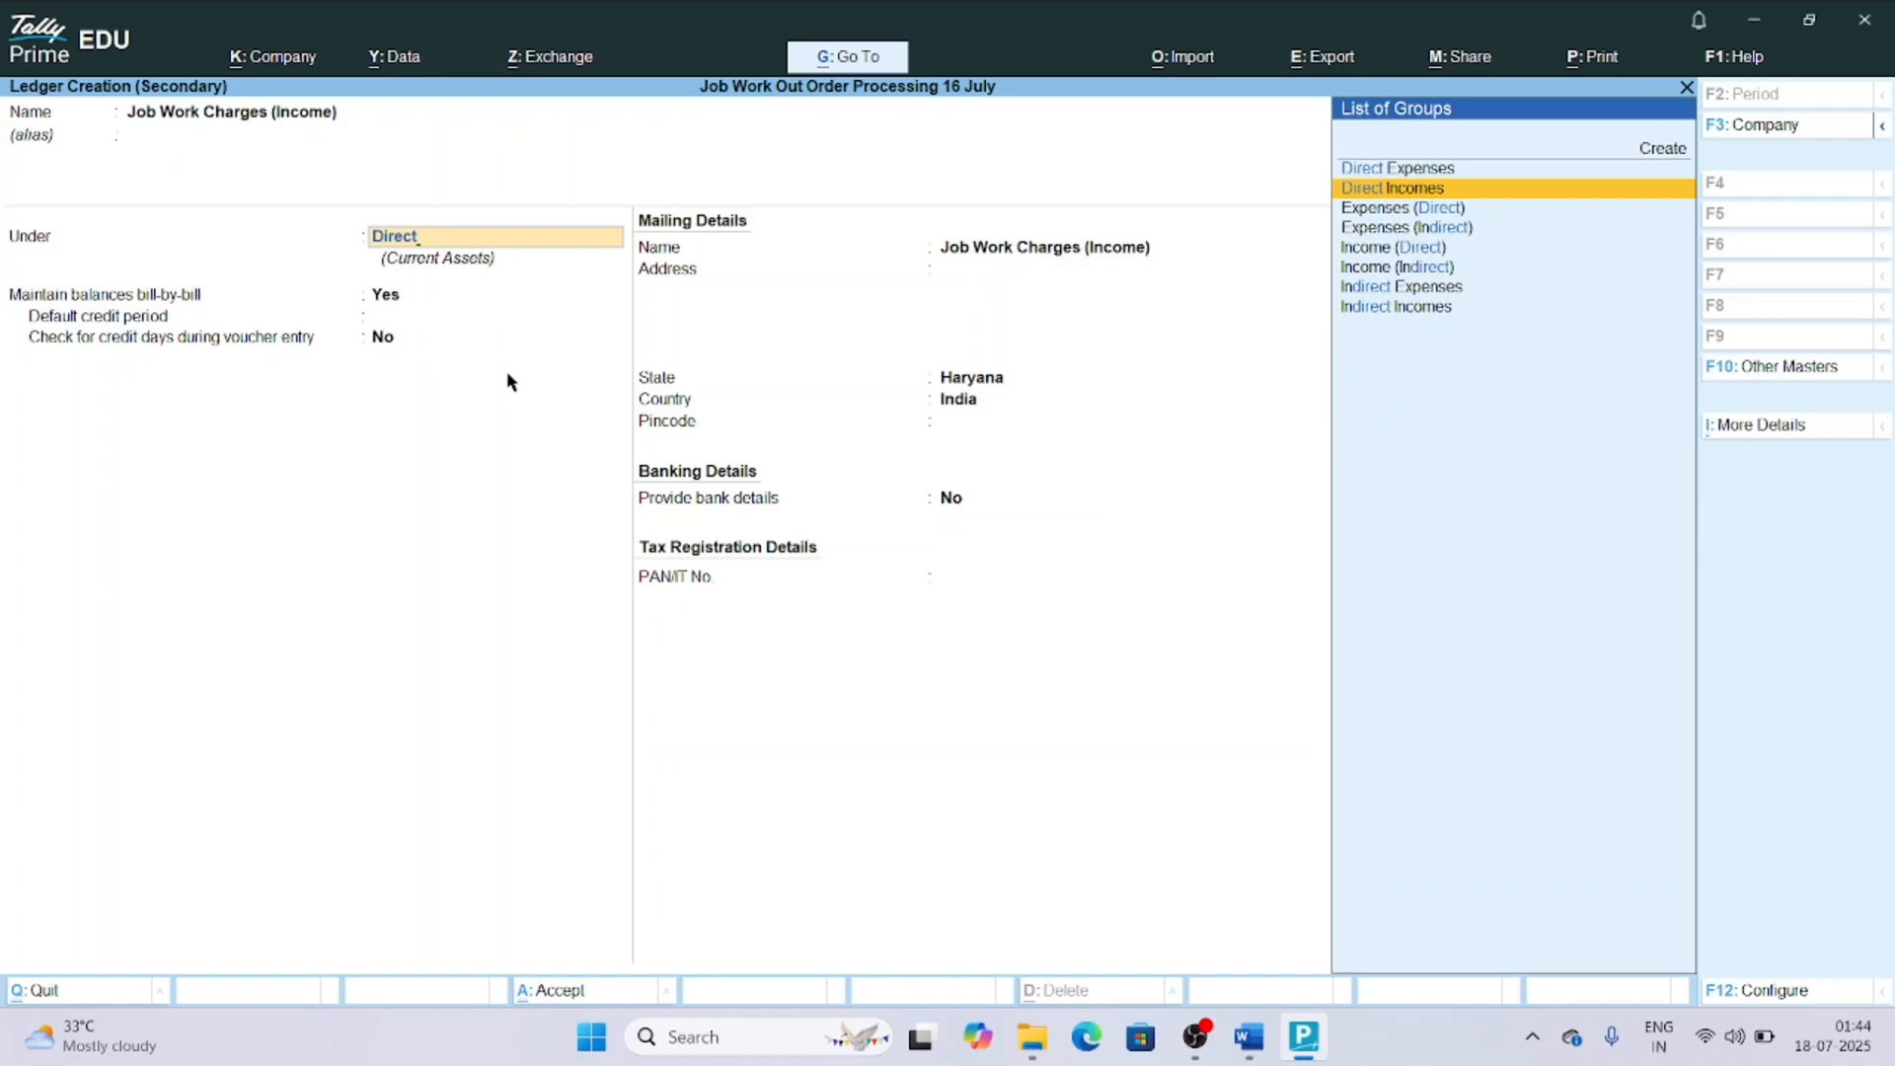
key("Return")
key("Return")
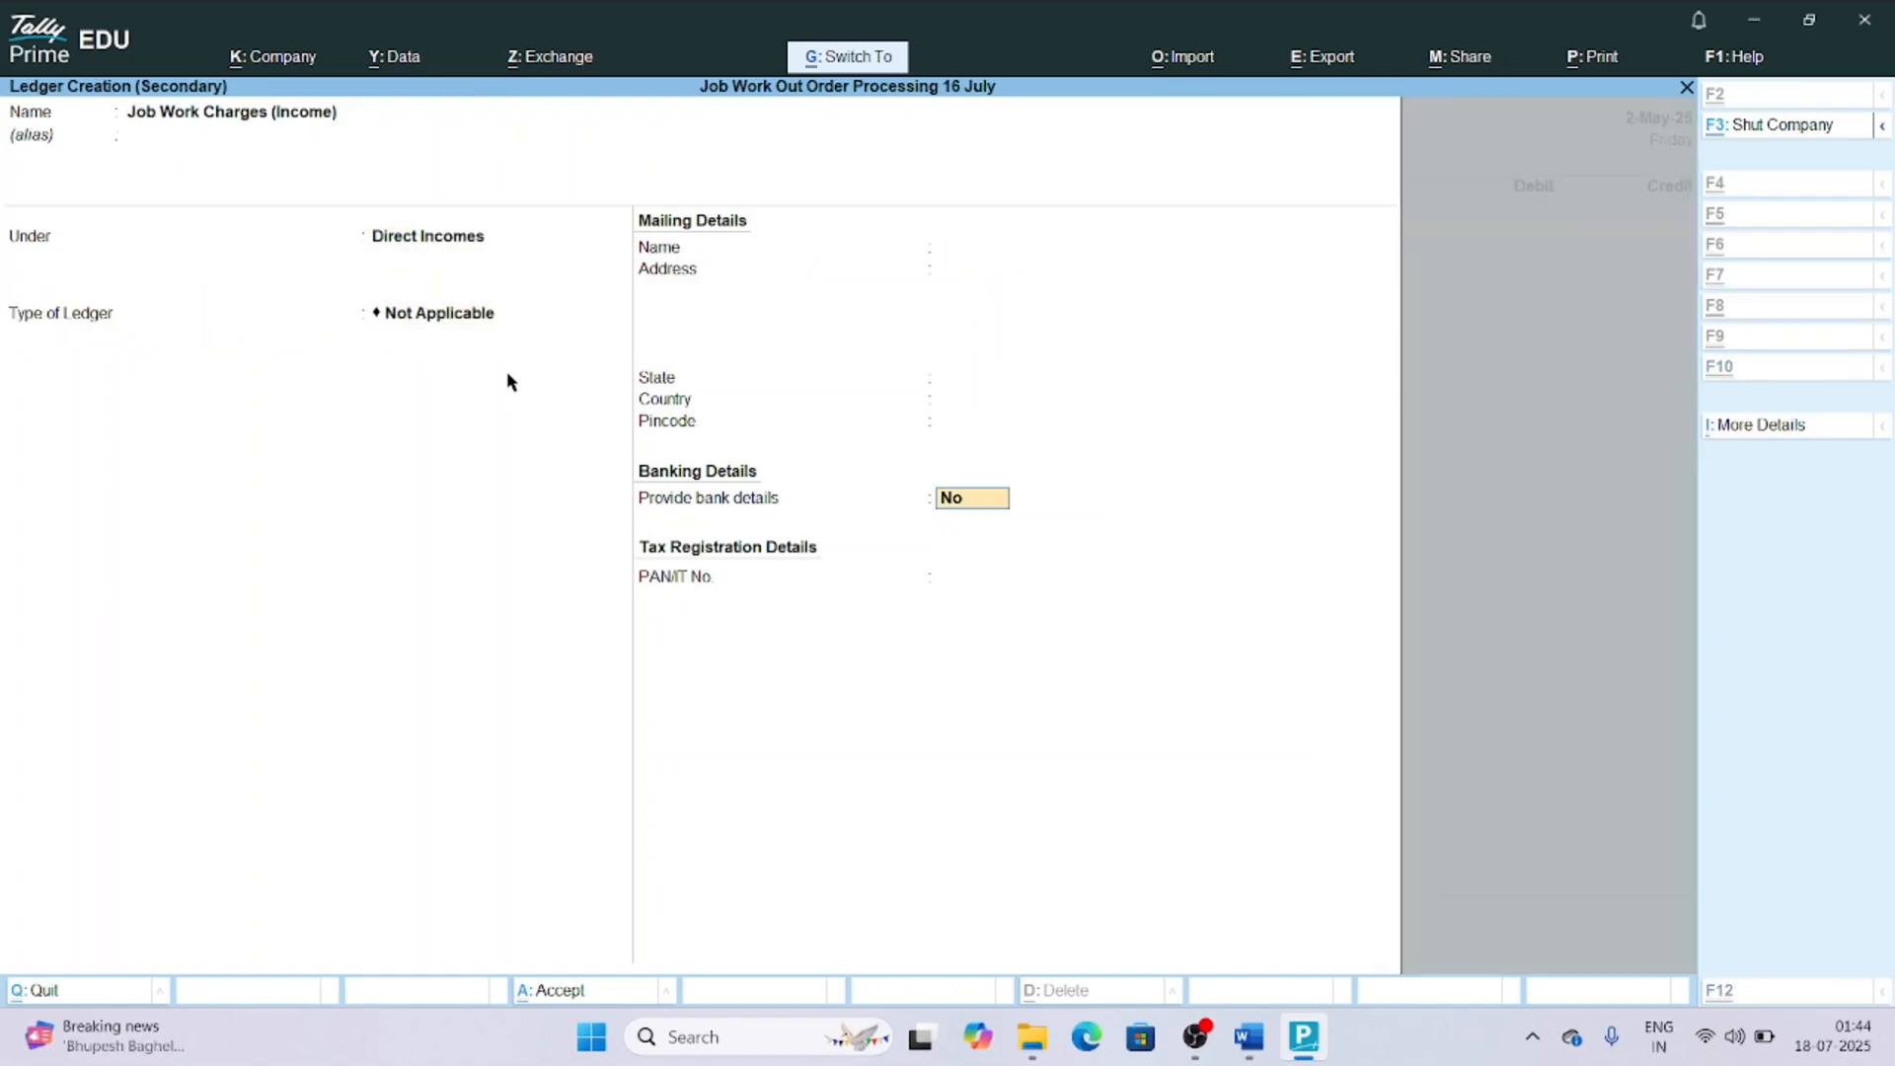
key("ctrl+a")
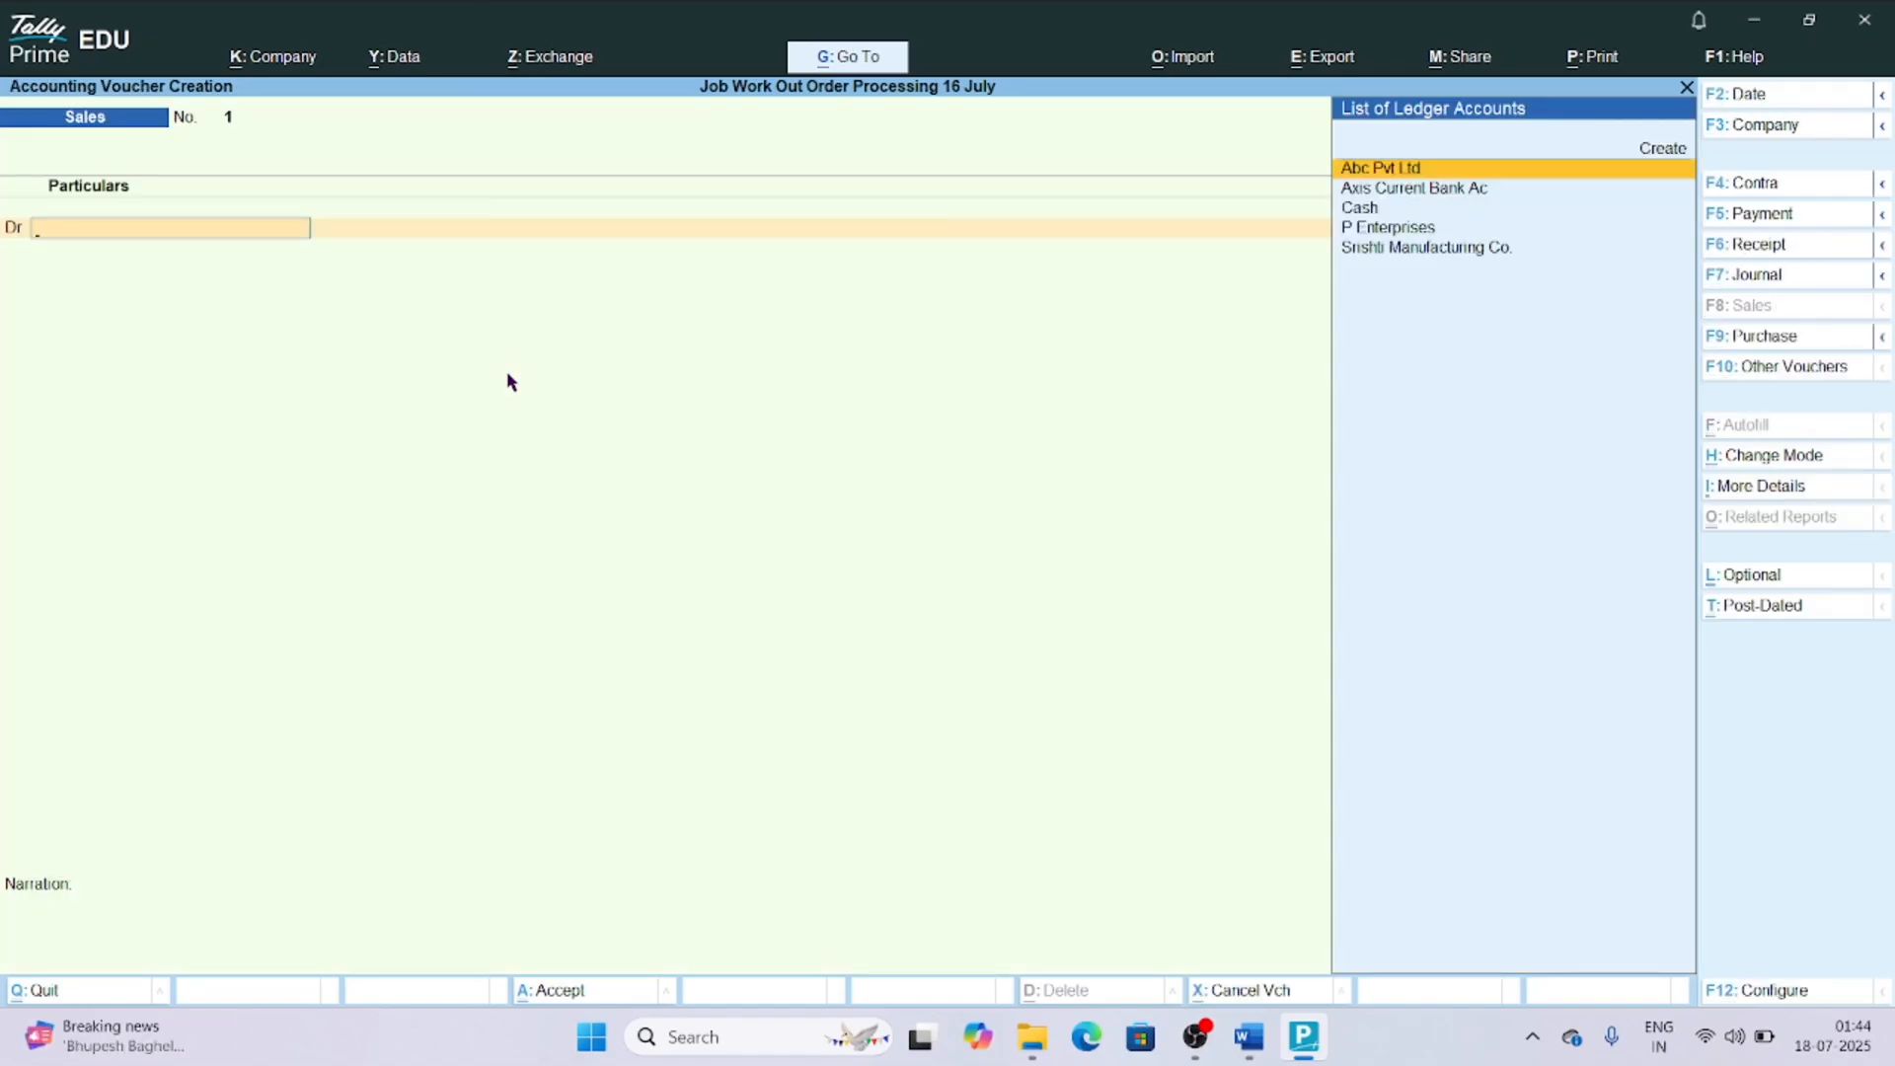
Change the sales voucher to Accounting Invoice mode and set the party to P Enterprises with the default dispatch and party details.
key("ctrl+h")
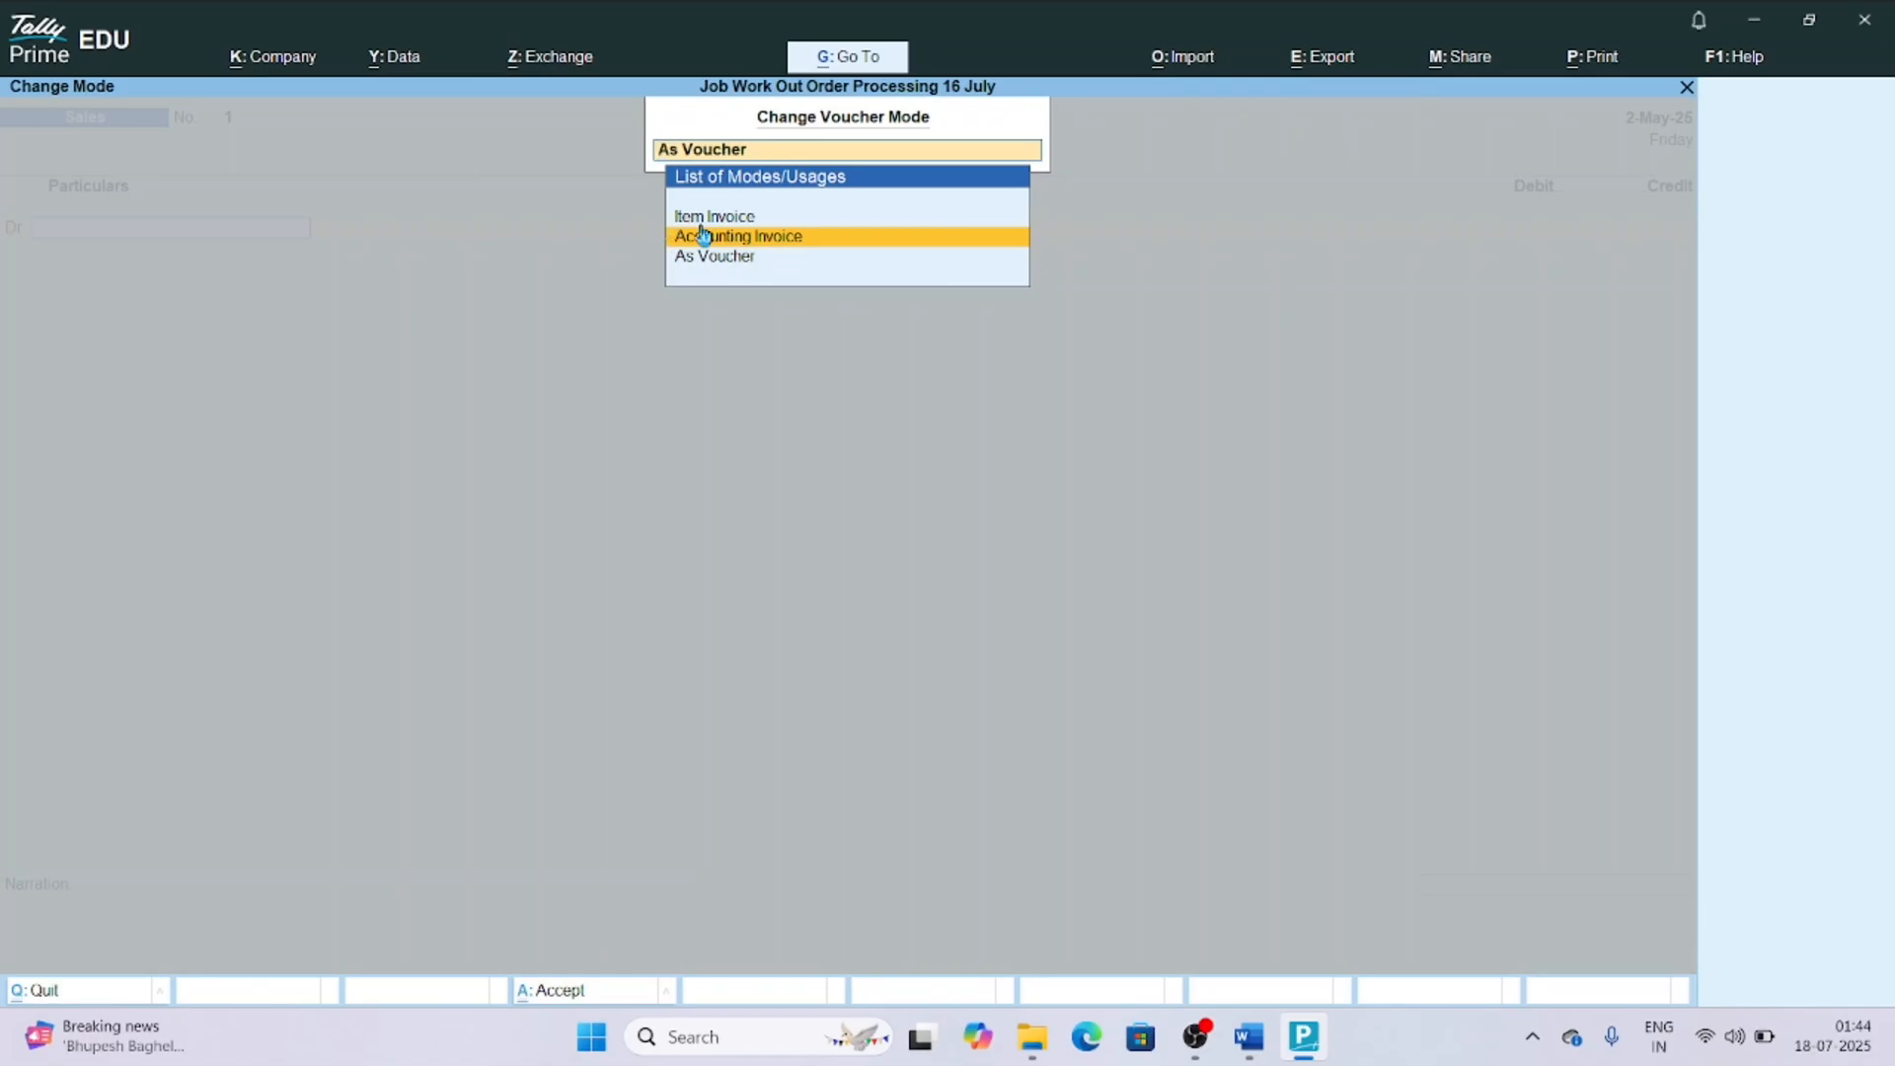
key("Return")
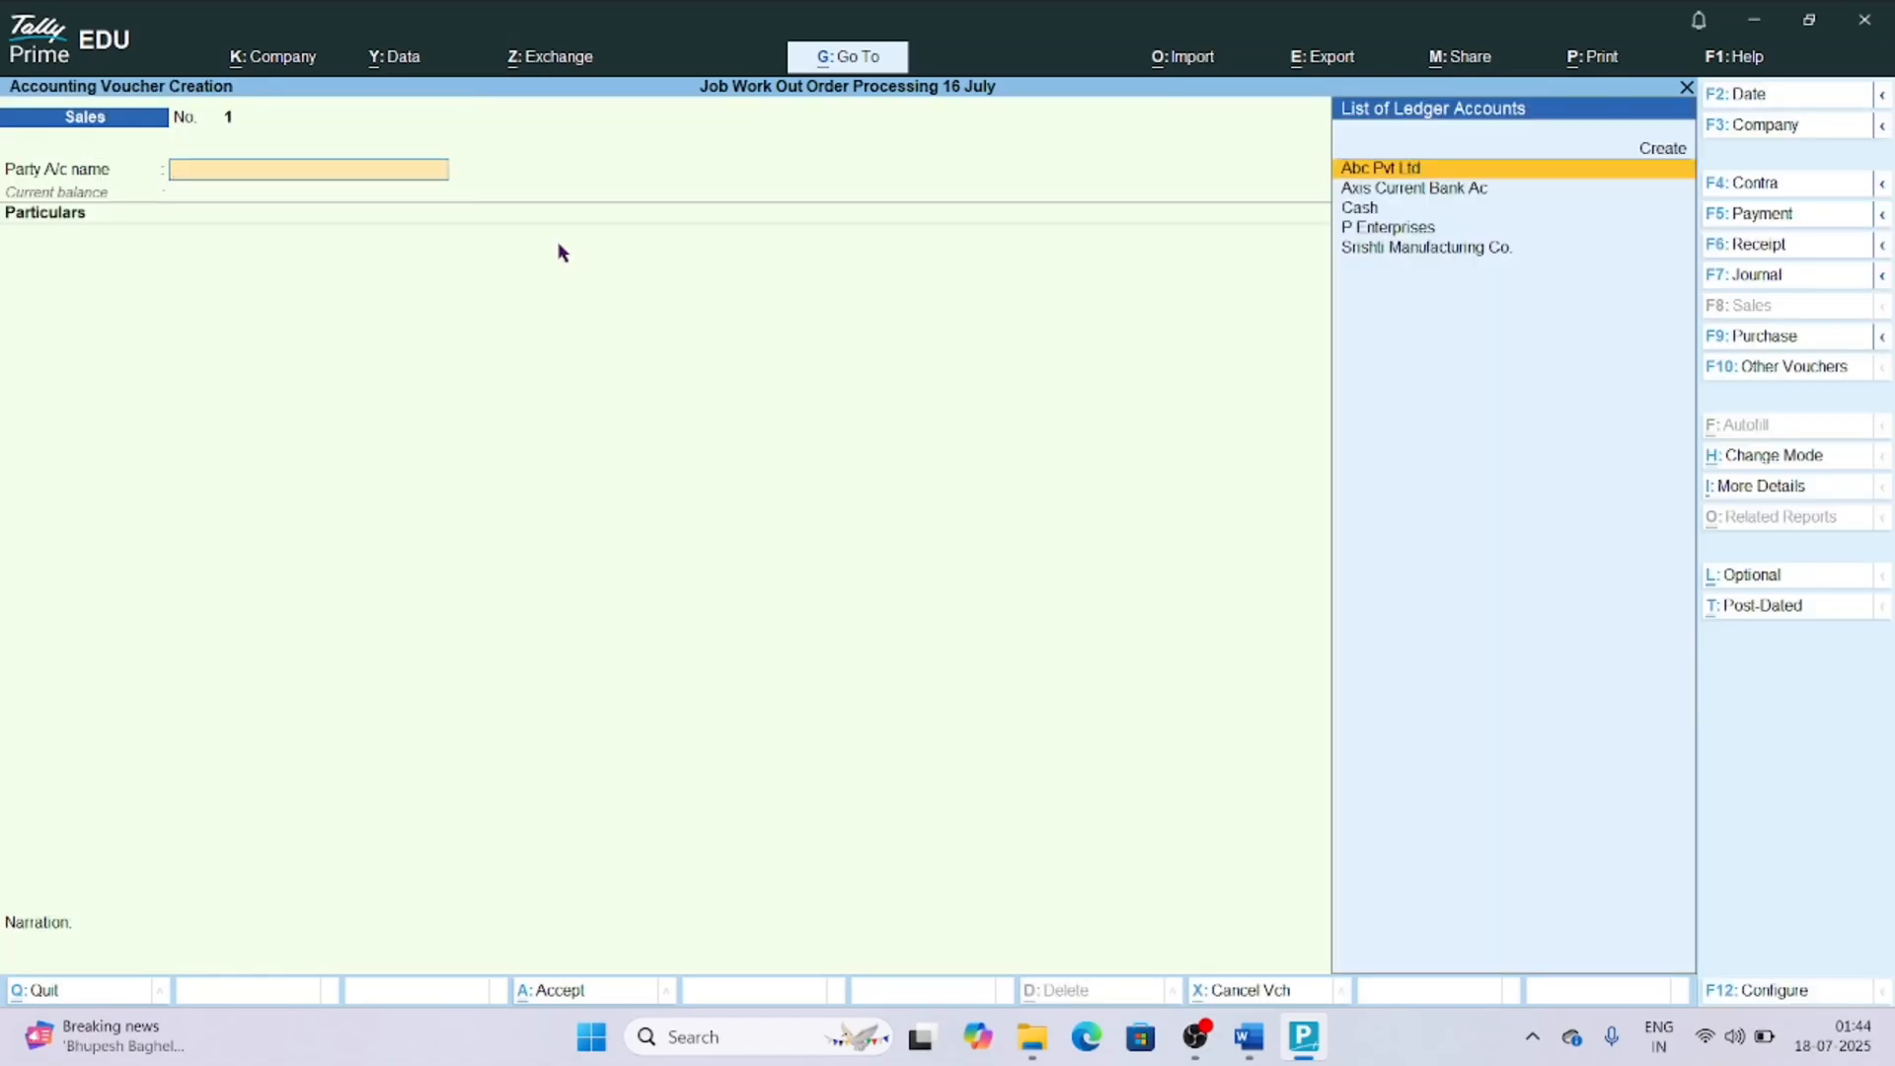
key("Down")
key("Down")
key("Down")
key("Return")
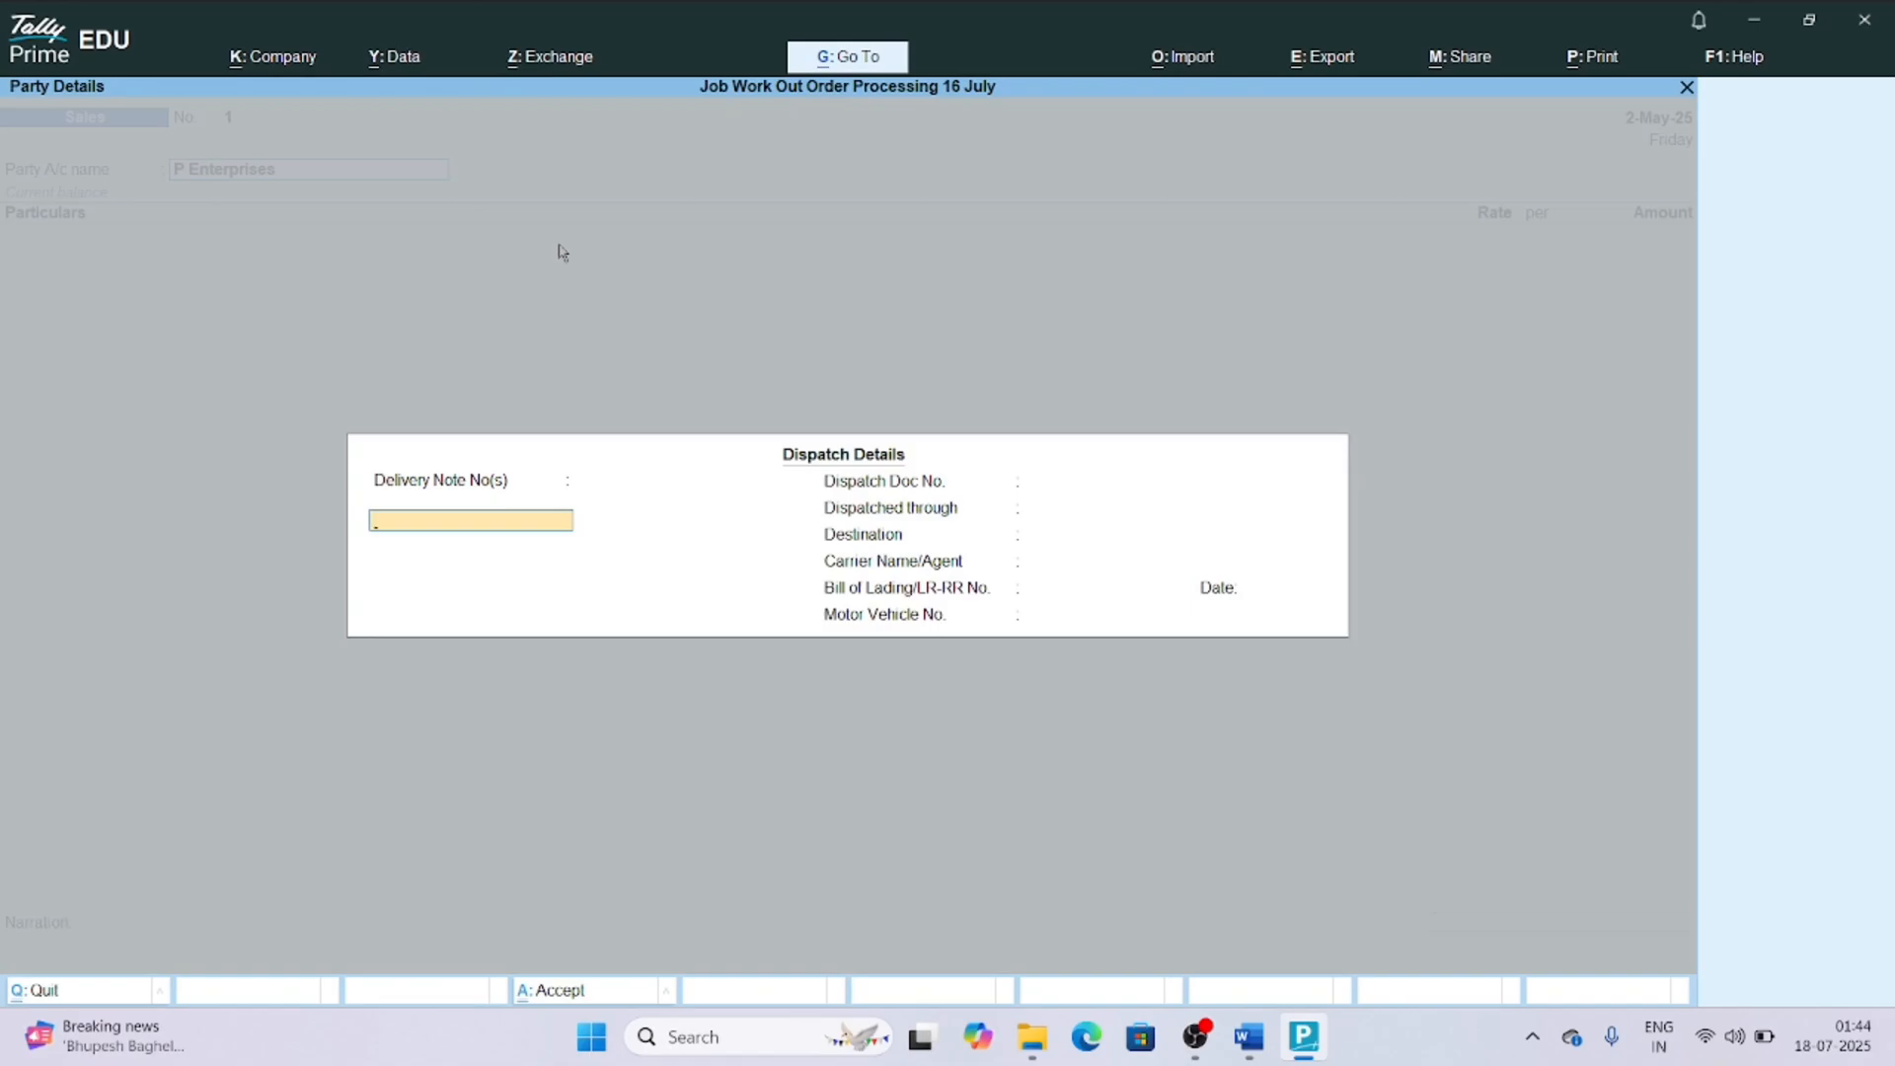
key("ctrl+a")
key("ctrl+a")
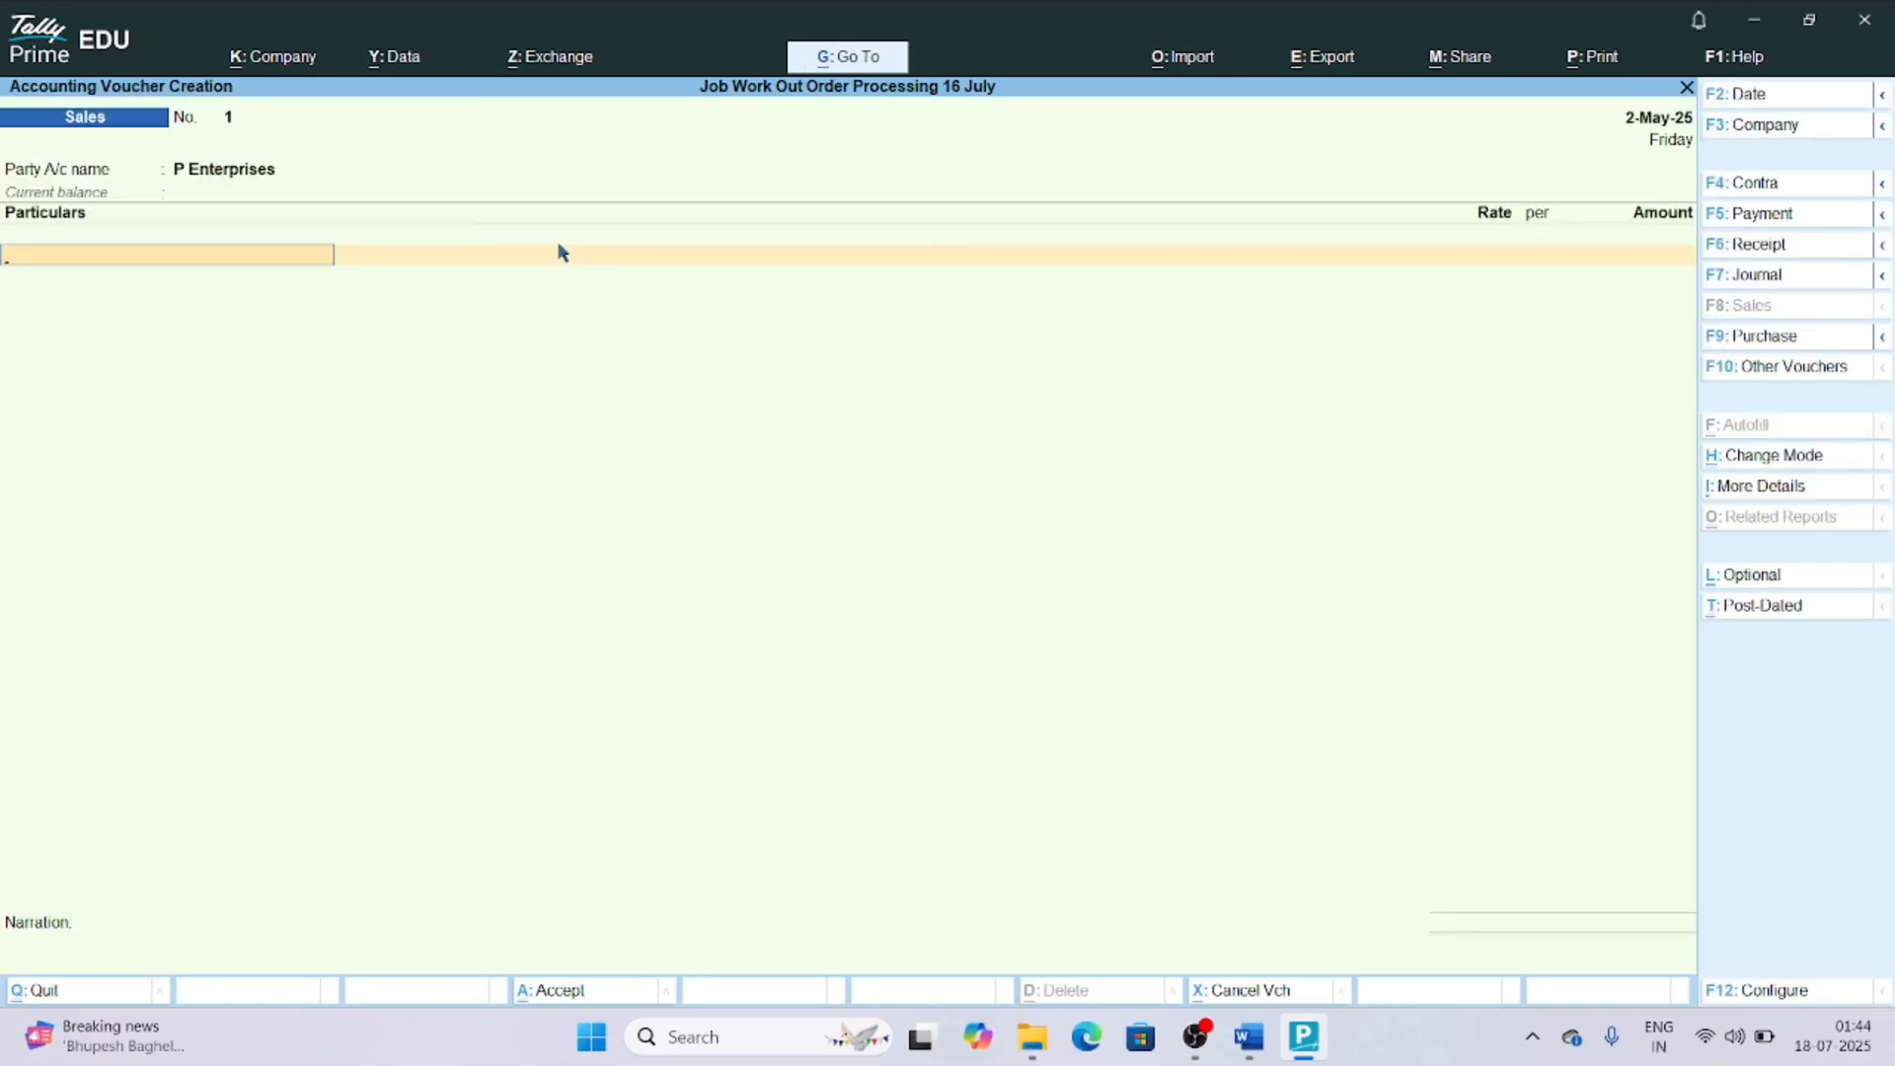
Enter Job Work Charges (Income) for 18,000 in the sales invoice and save it without a narration.
type("Job")
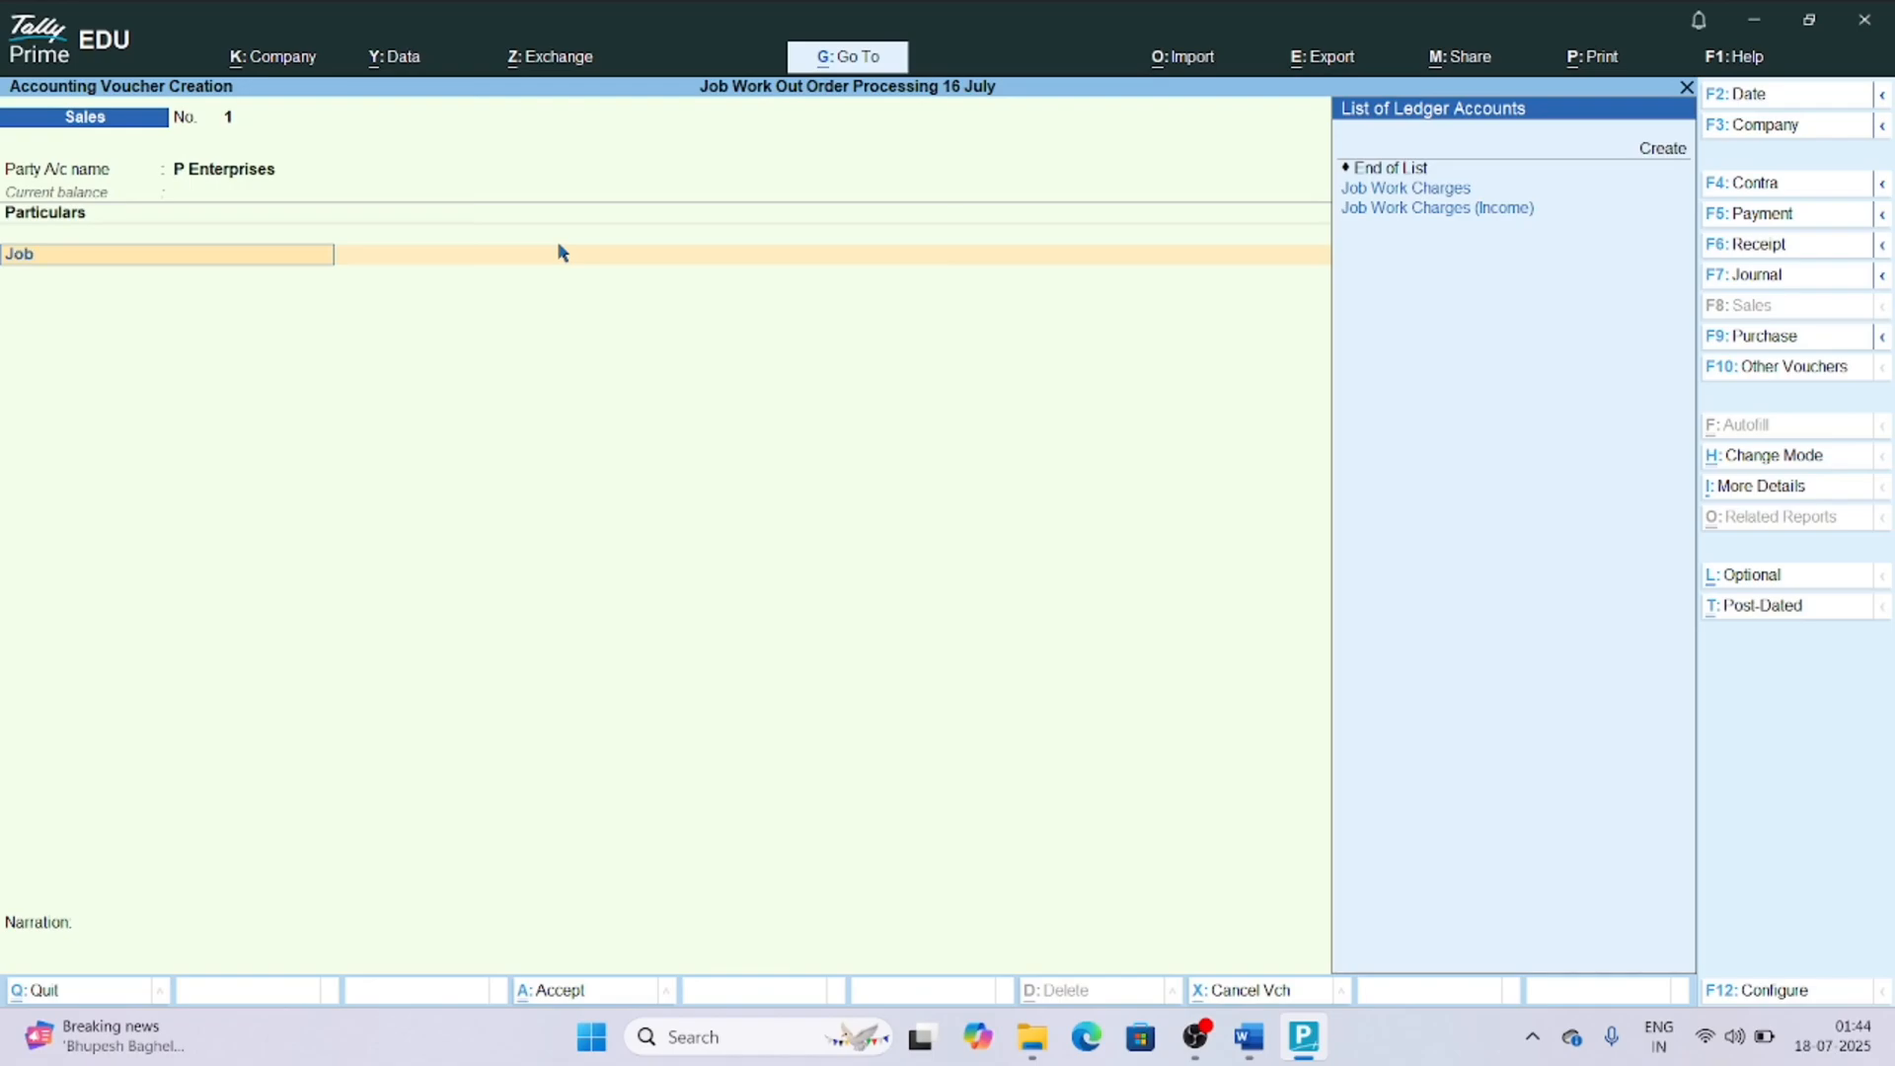
key("Down")
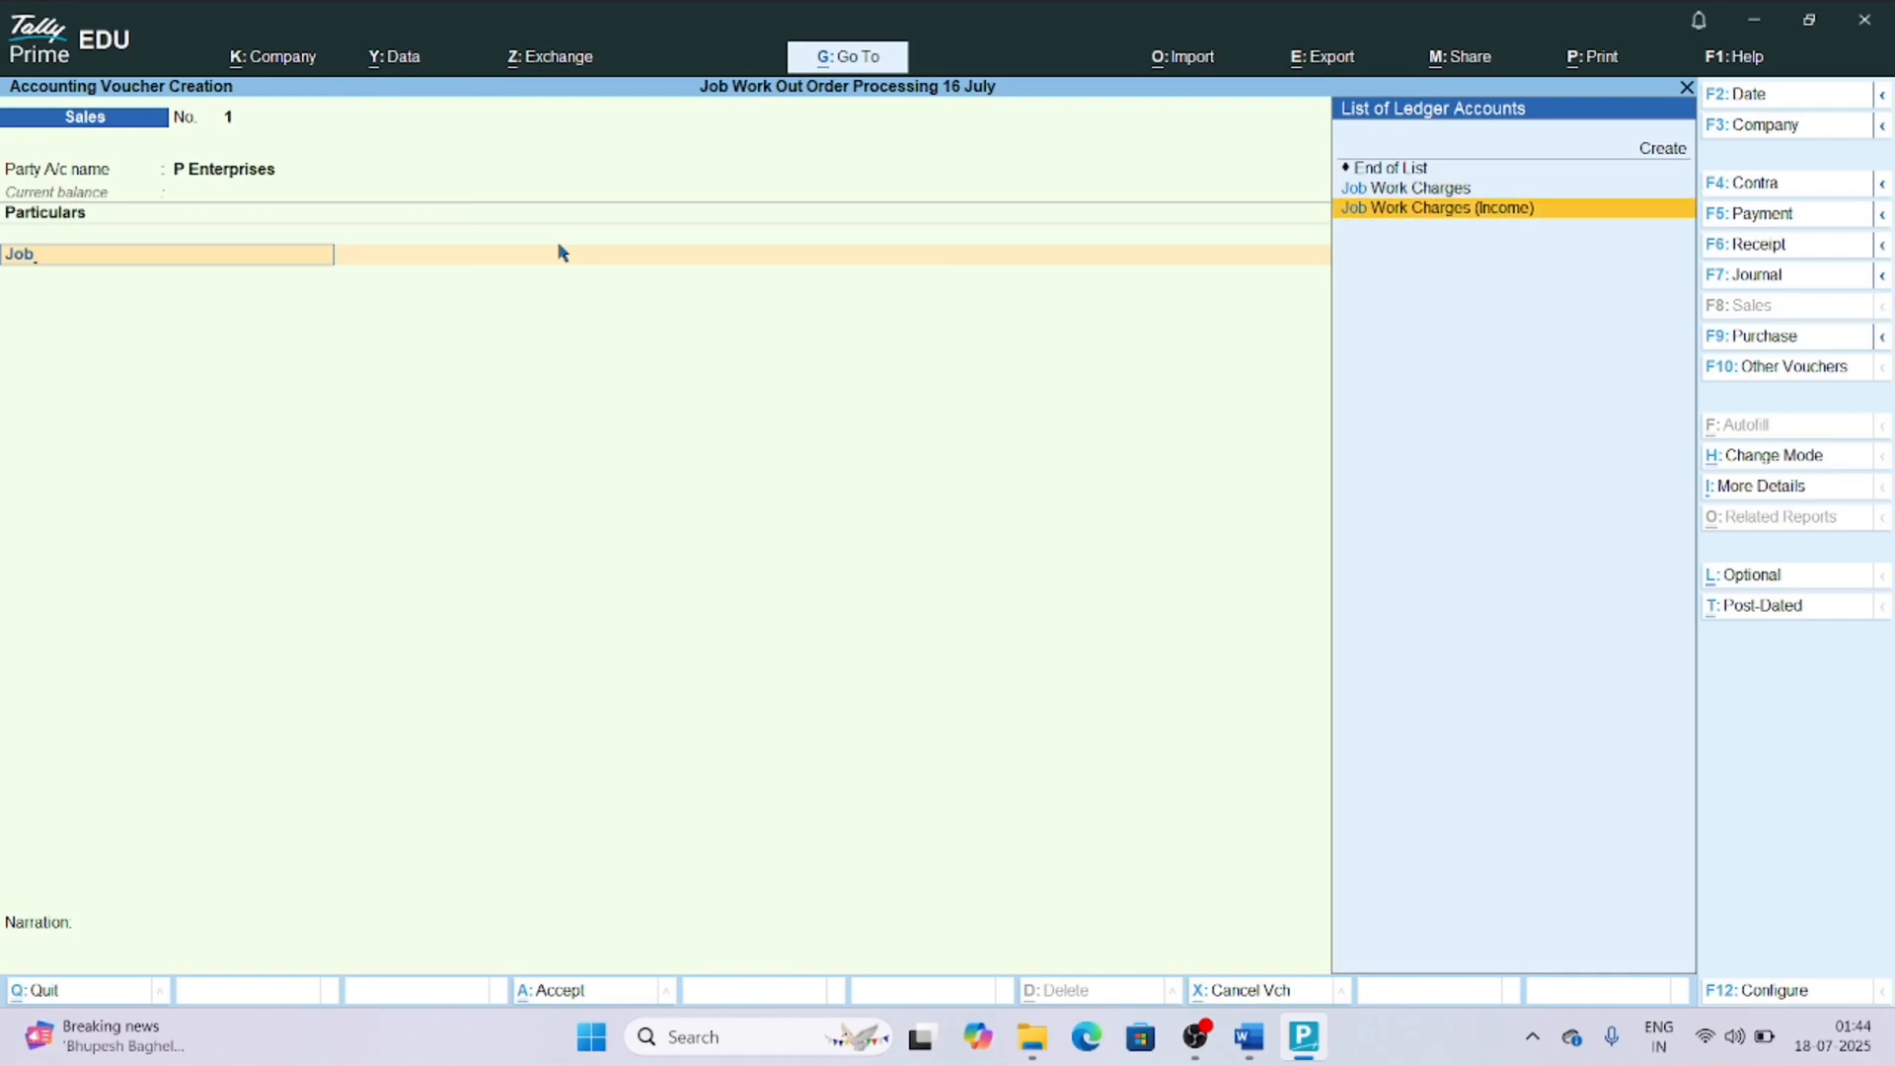
key("Return")
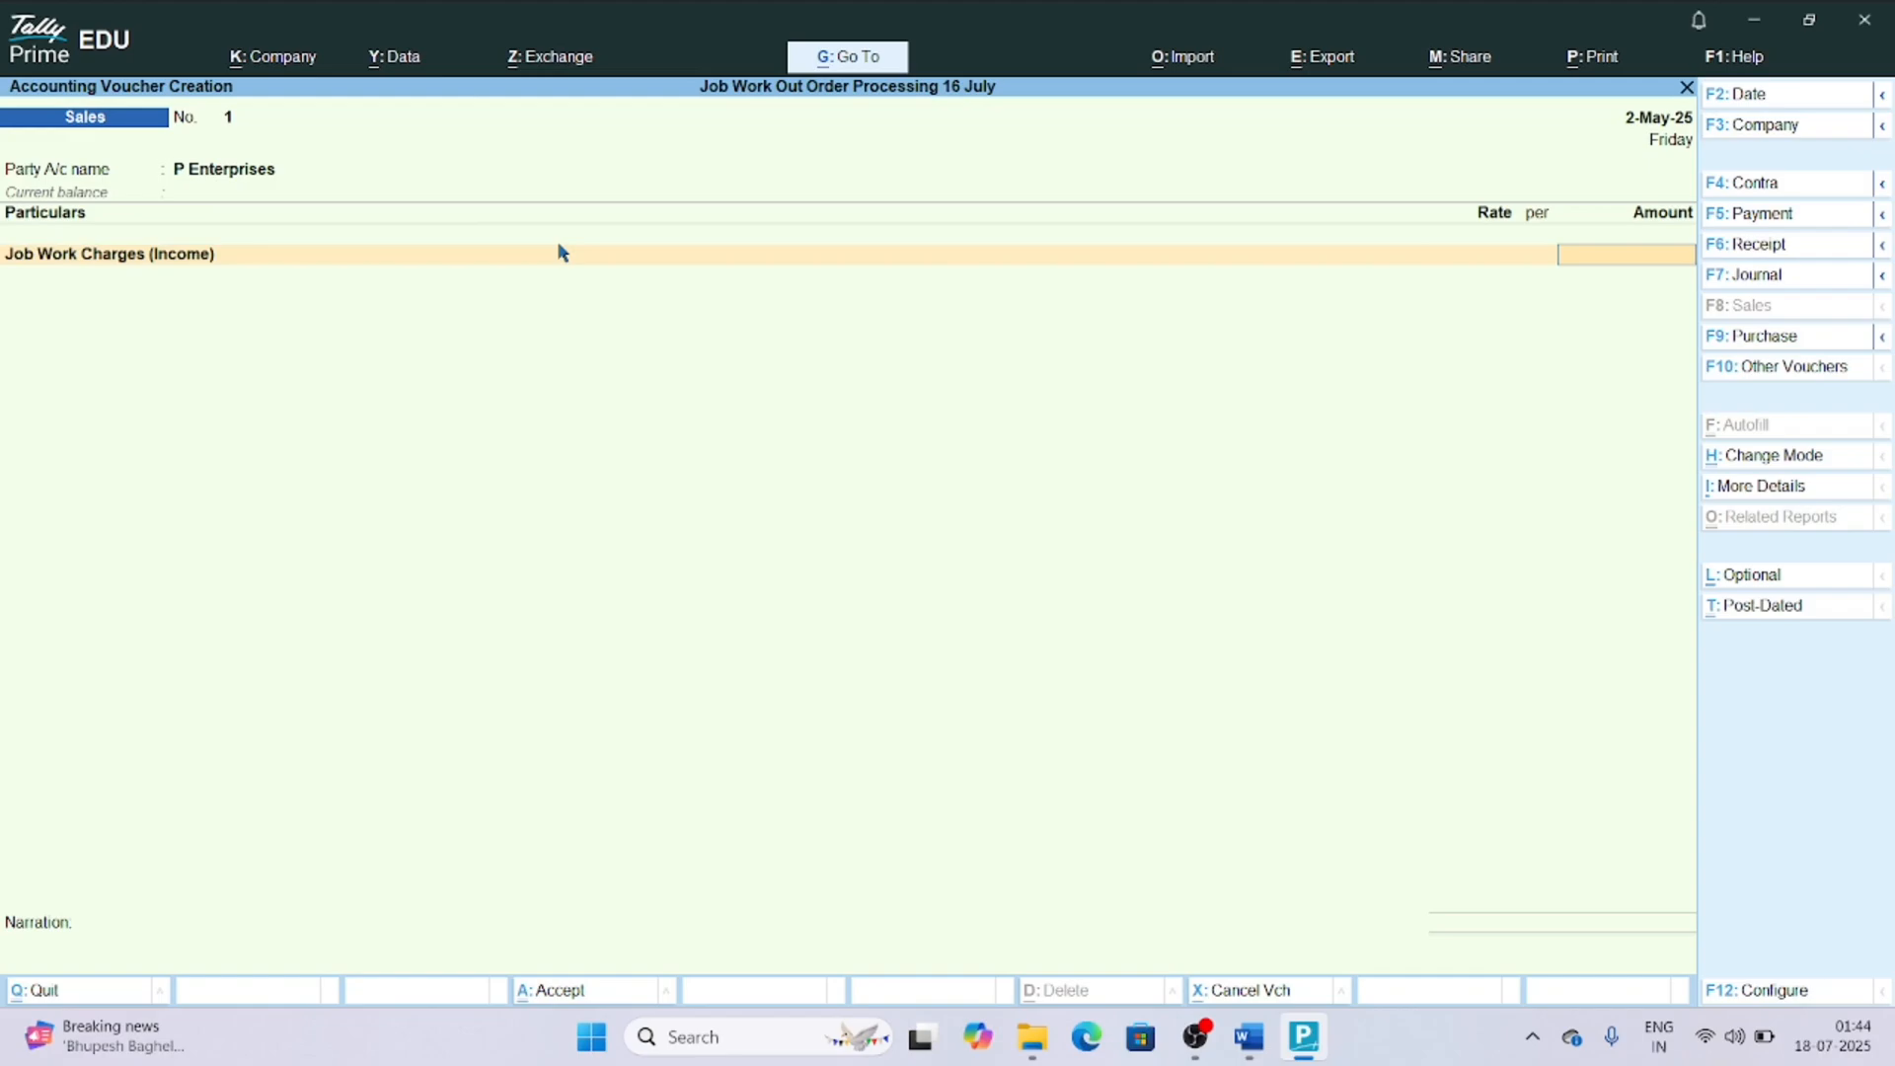
type("18000")
key("Return")
key("Return")
key("Return")
key("Return")
key("Return")
key("Return")
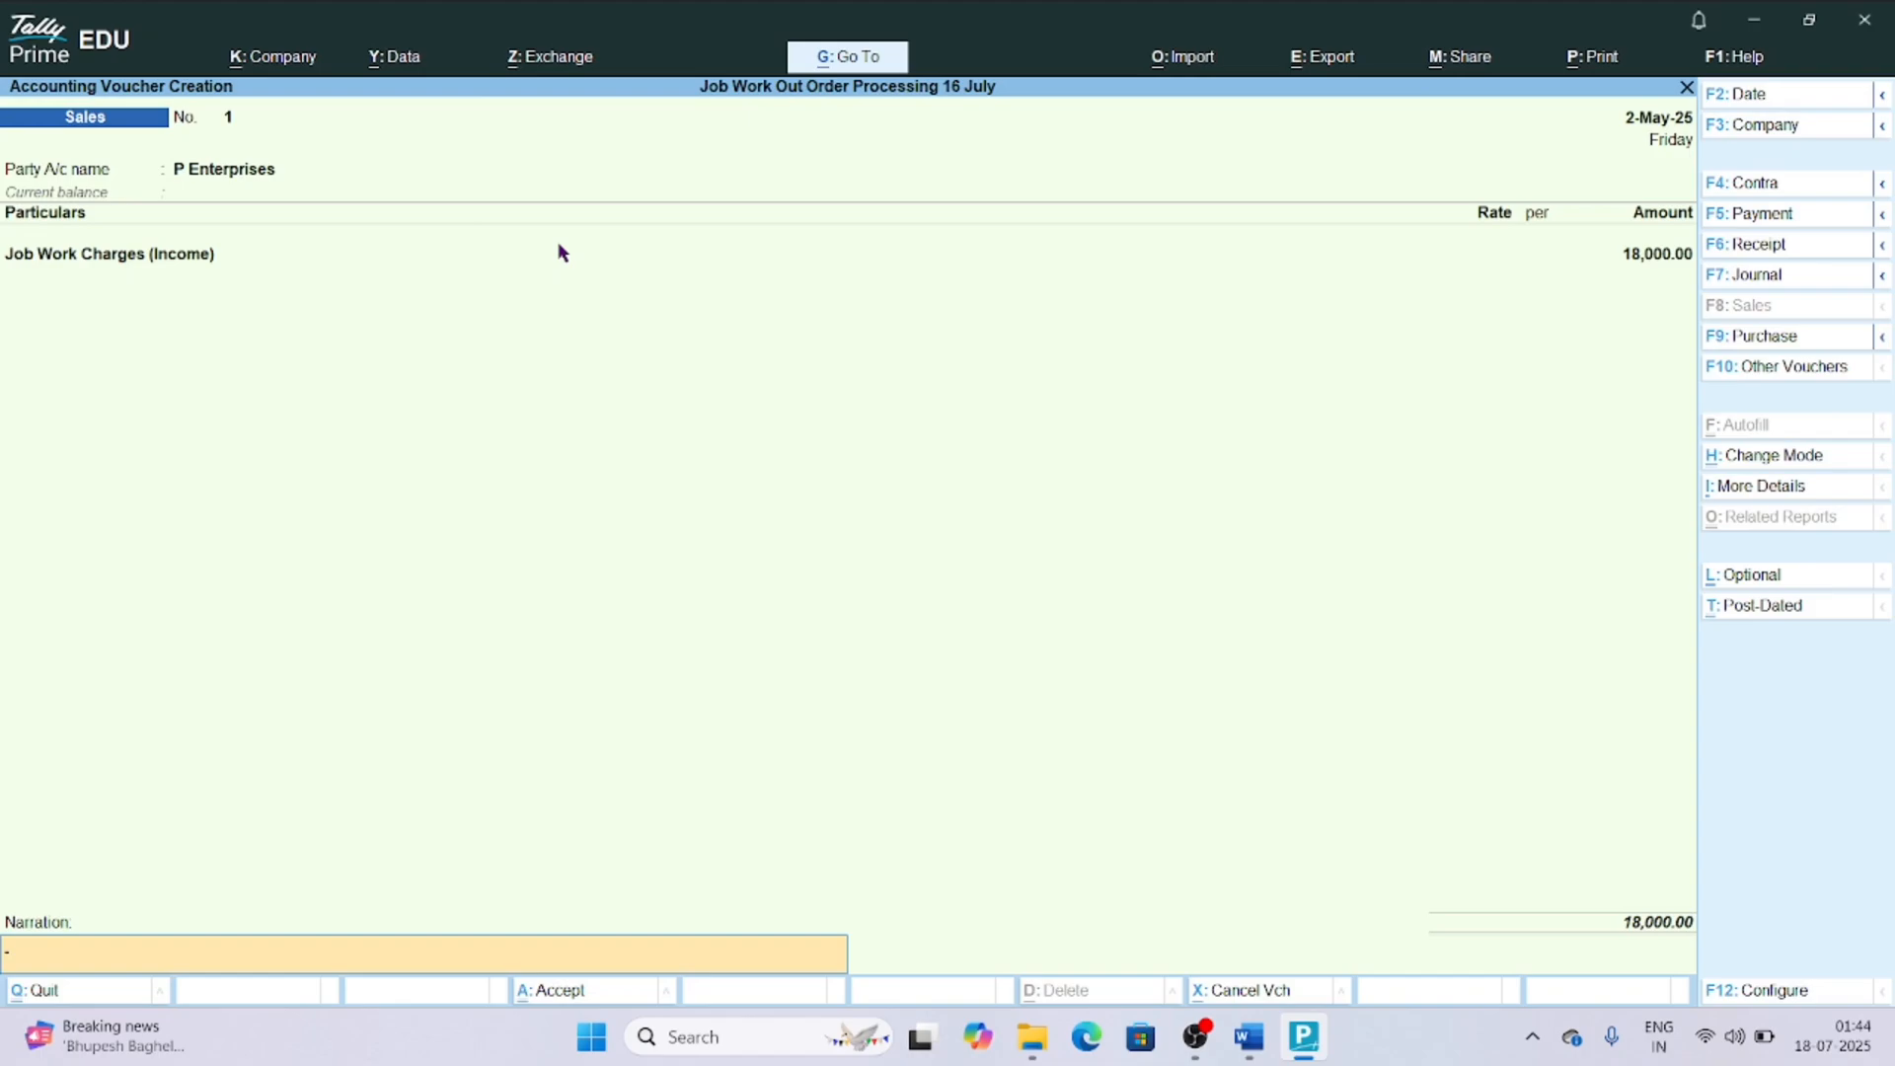
key("Return")
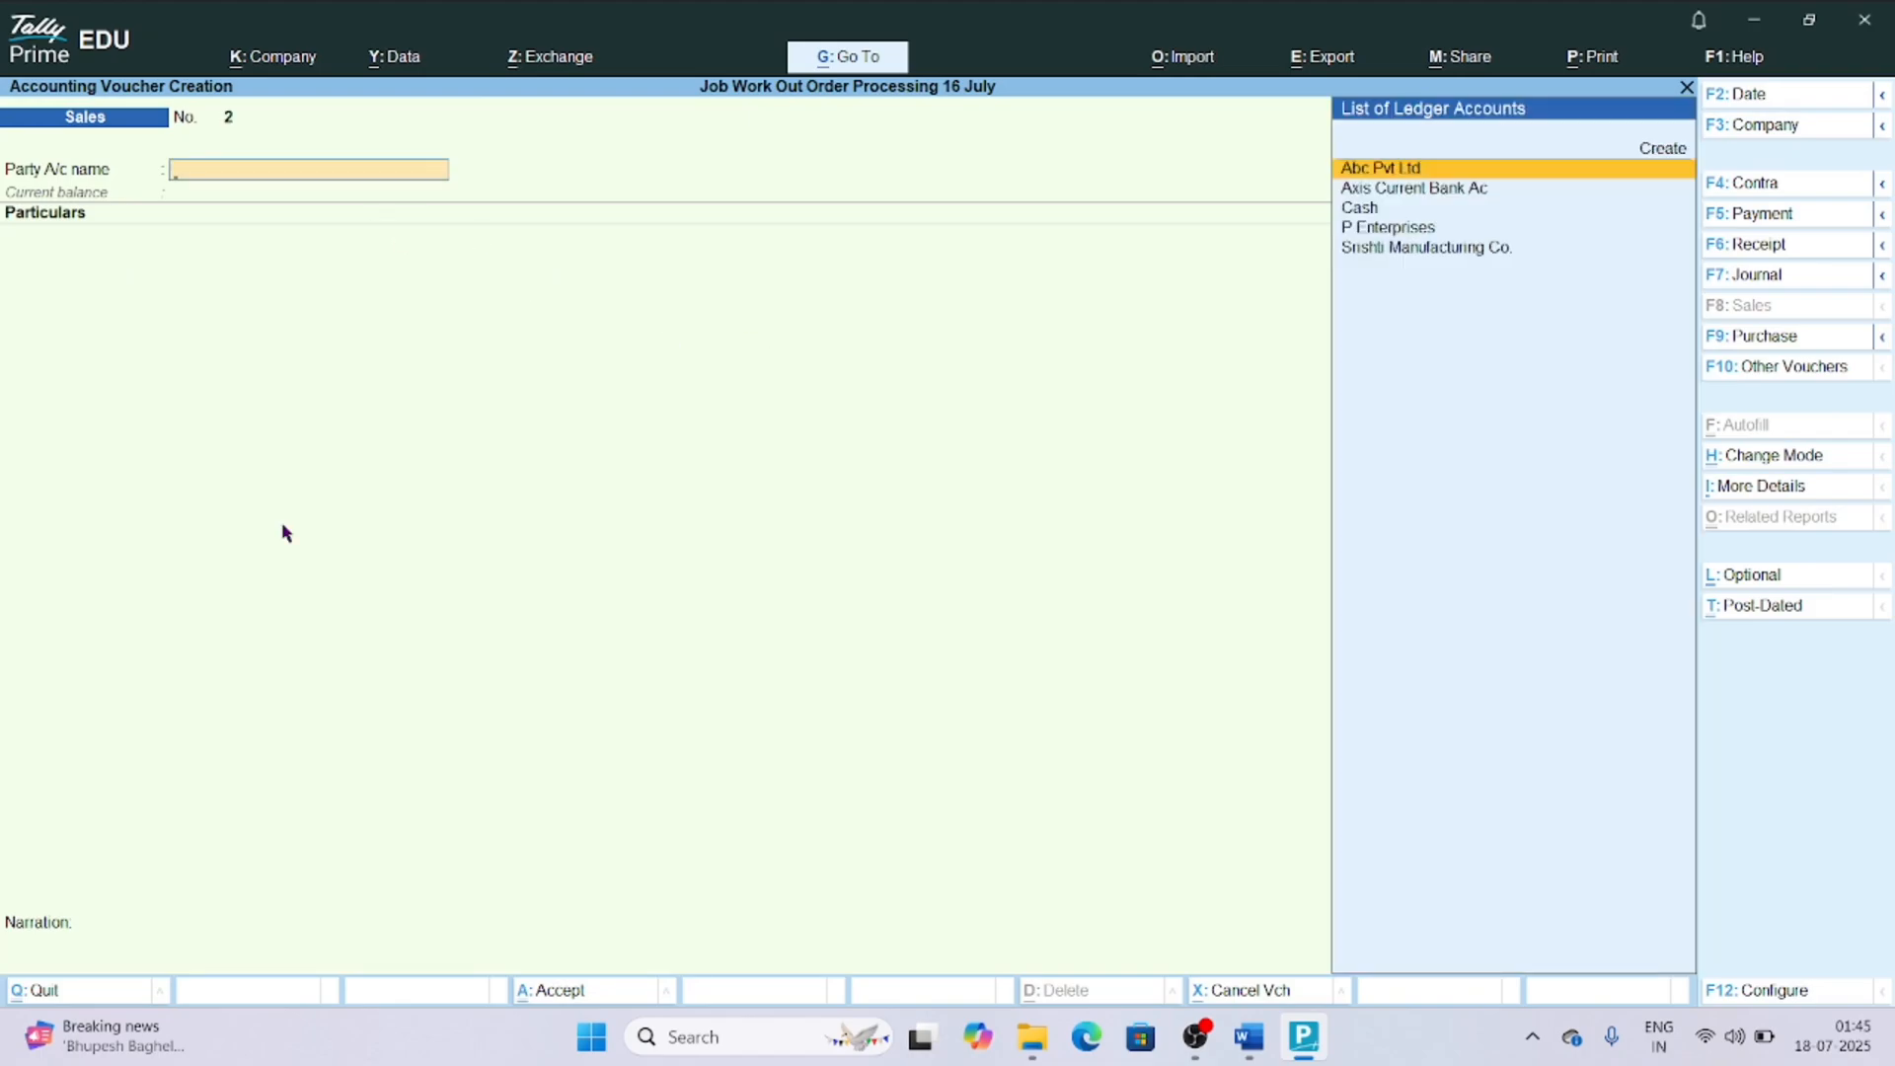
Switch to a Receipt voucher and set its account to Axis Current Bank Ac.
key("F6")
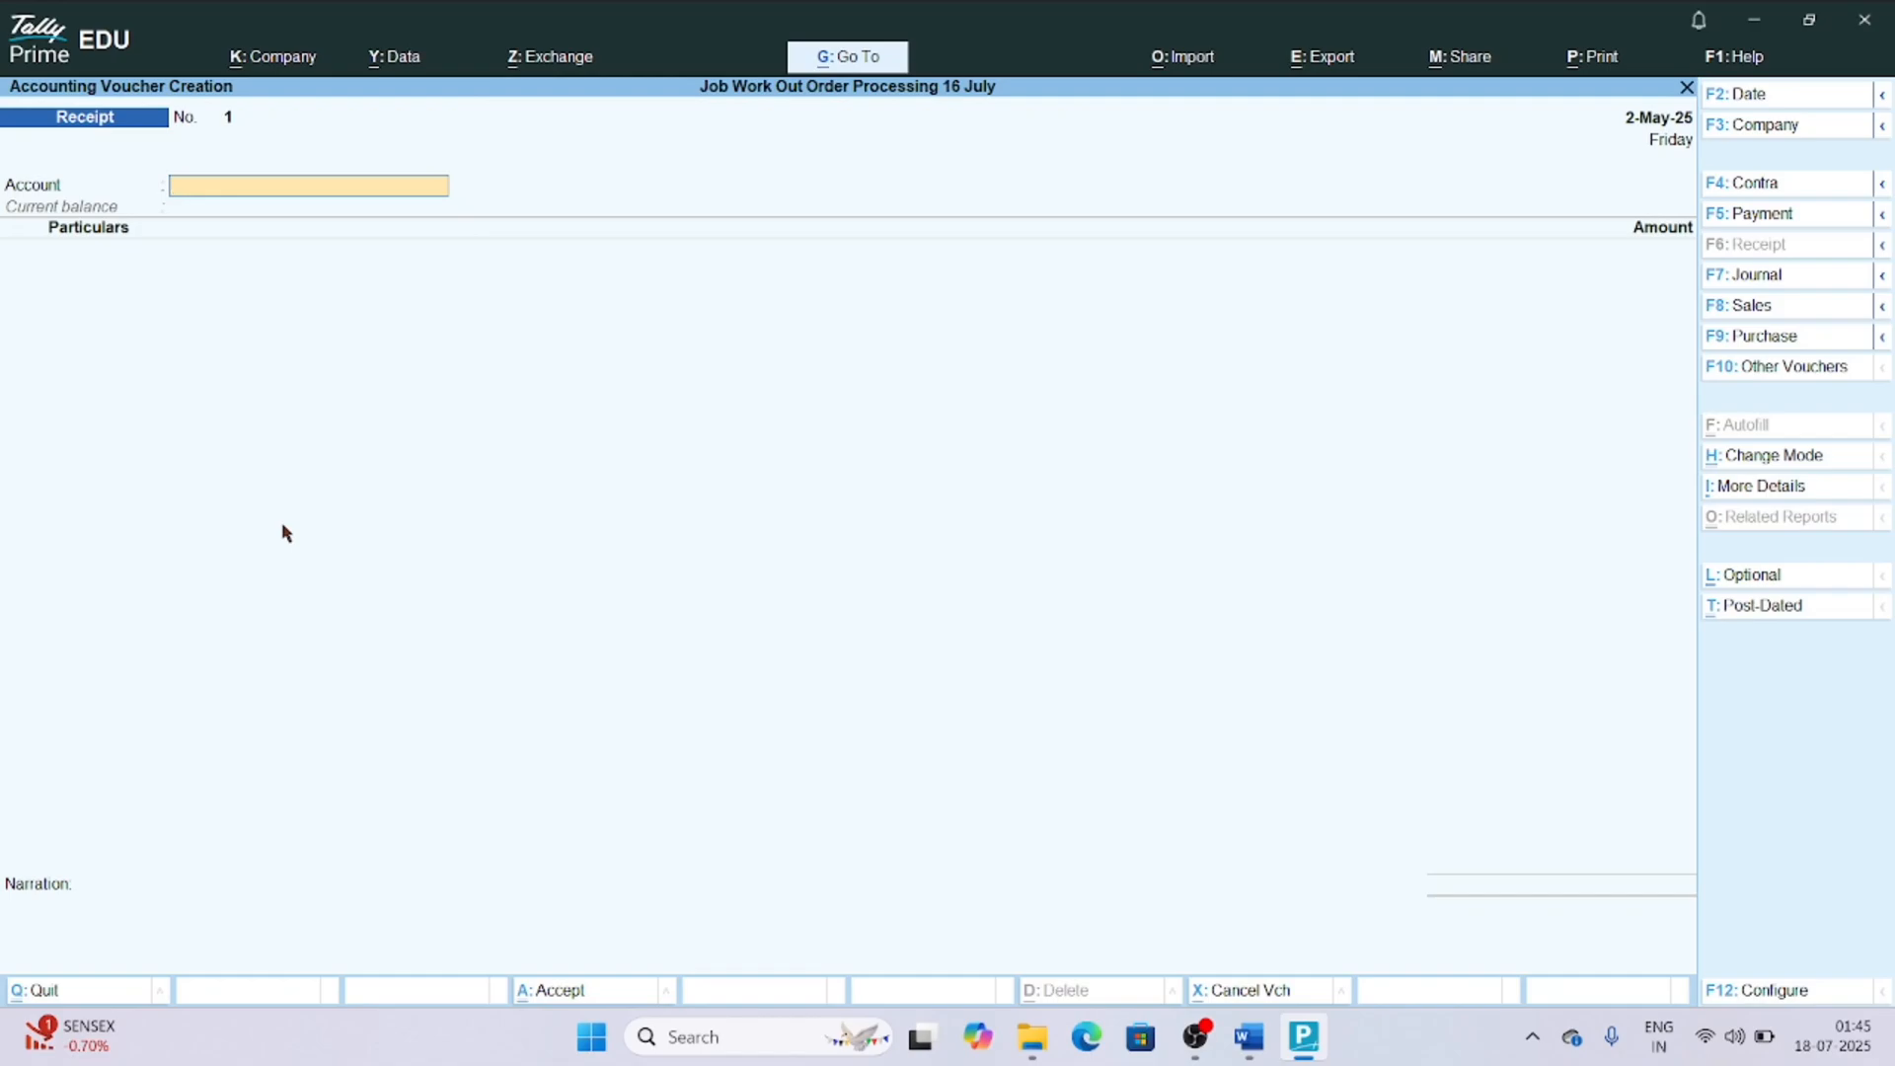
key("ctrl+h")
key("Escape")
type("axi")
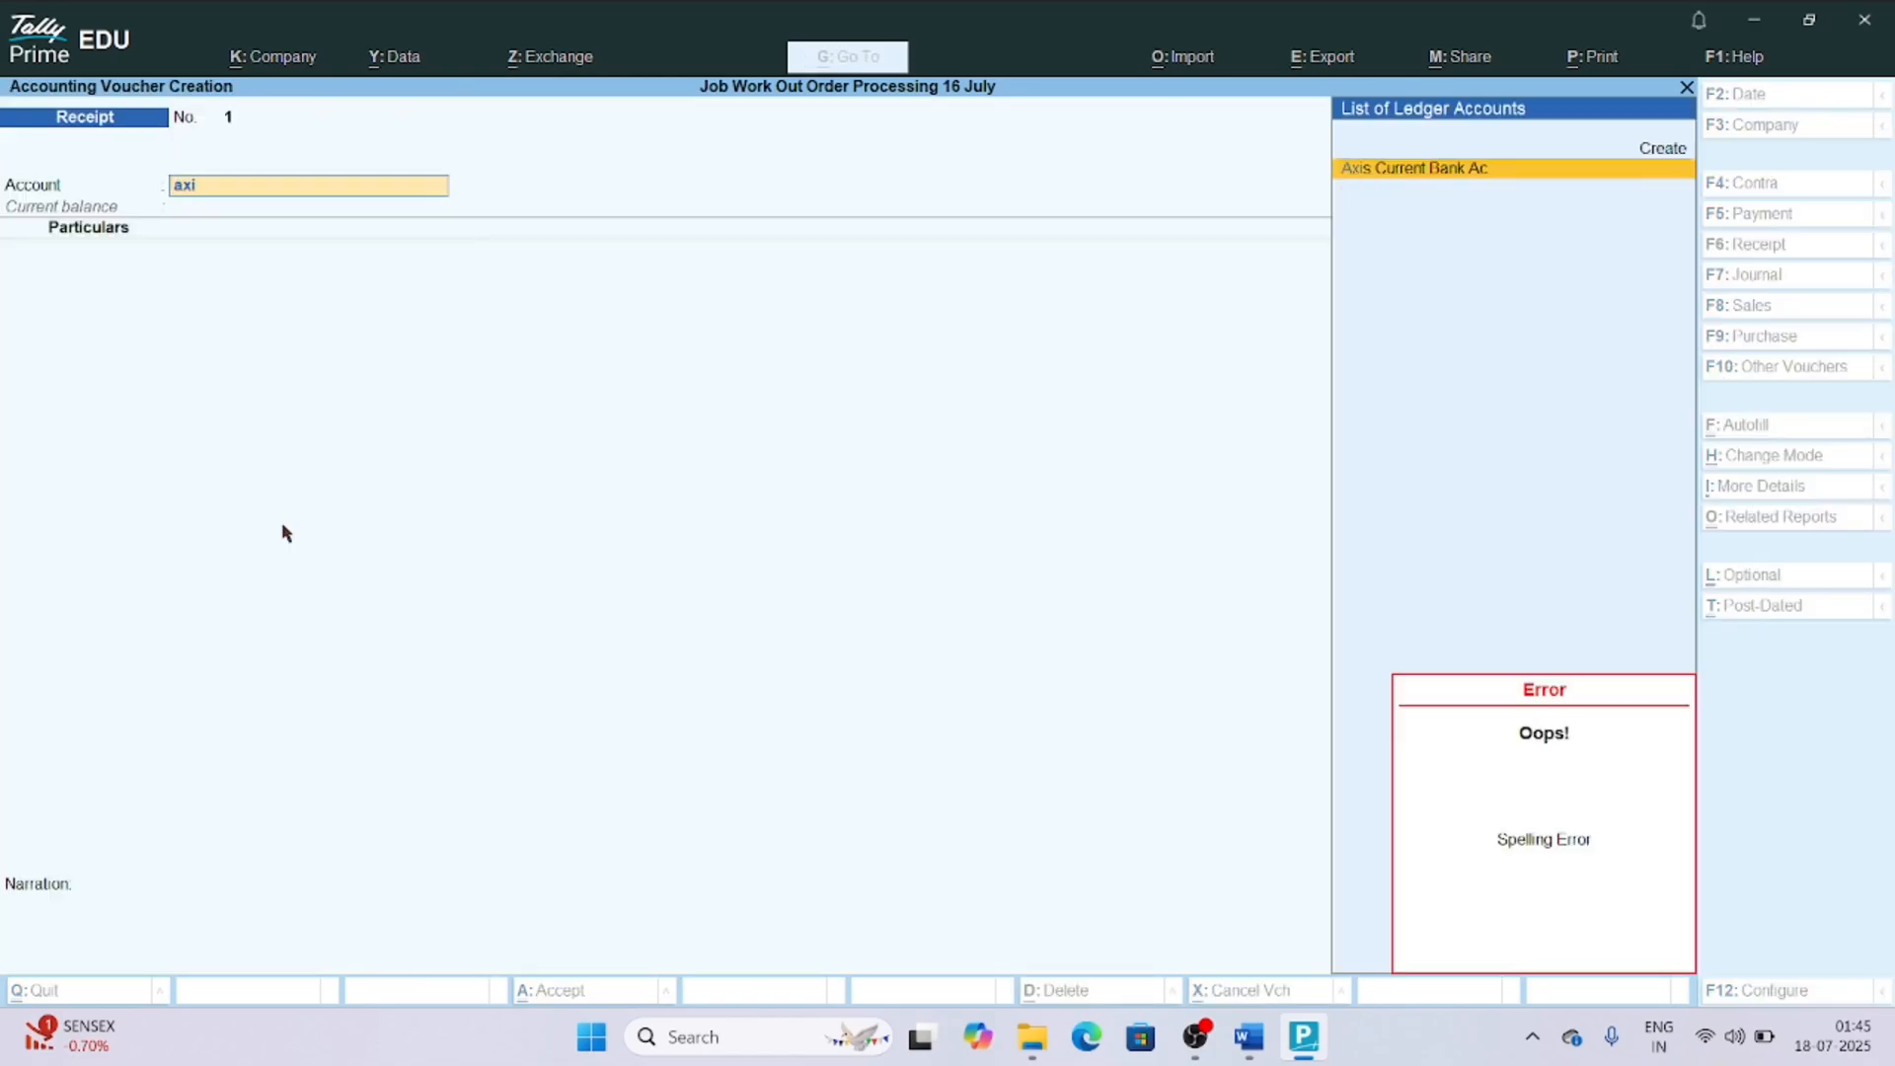
key("Return")
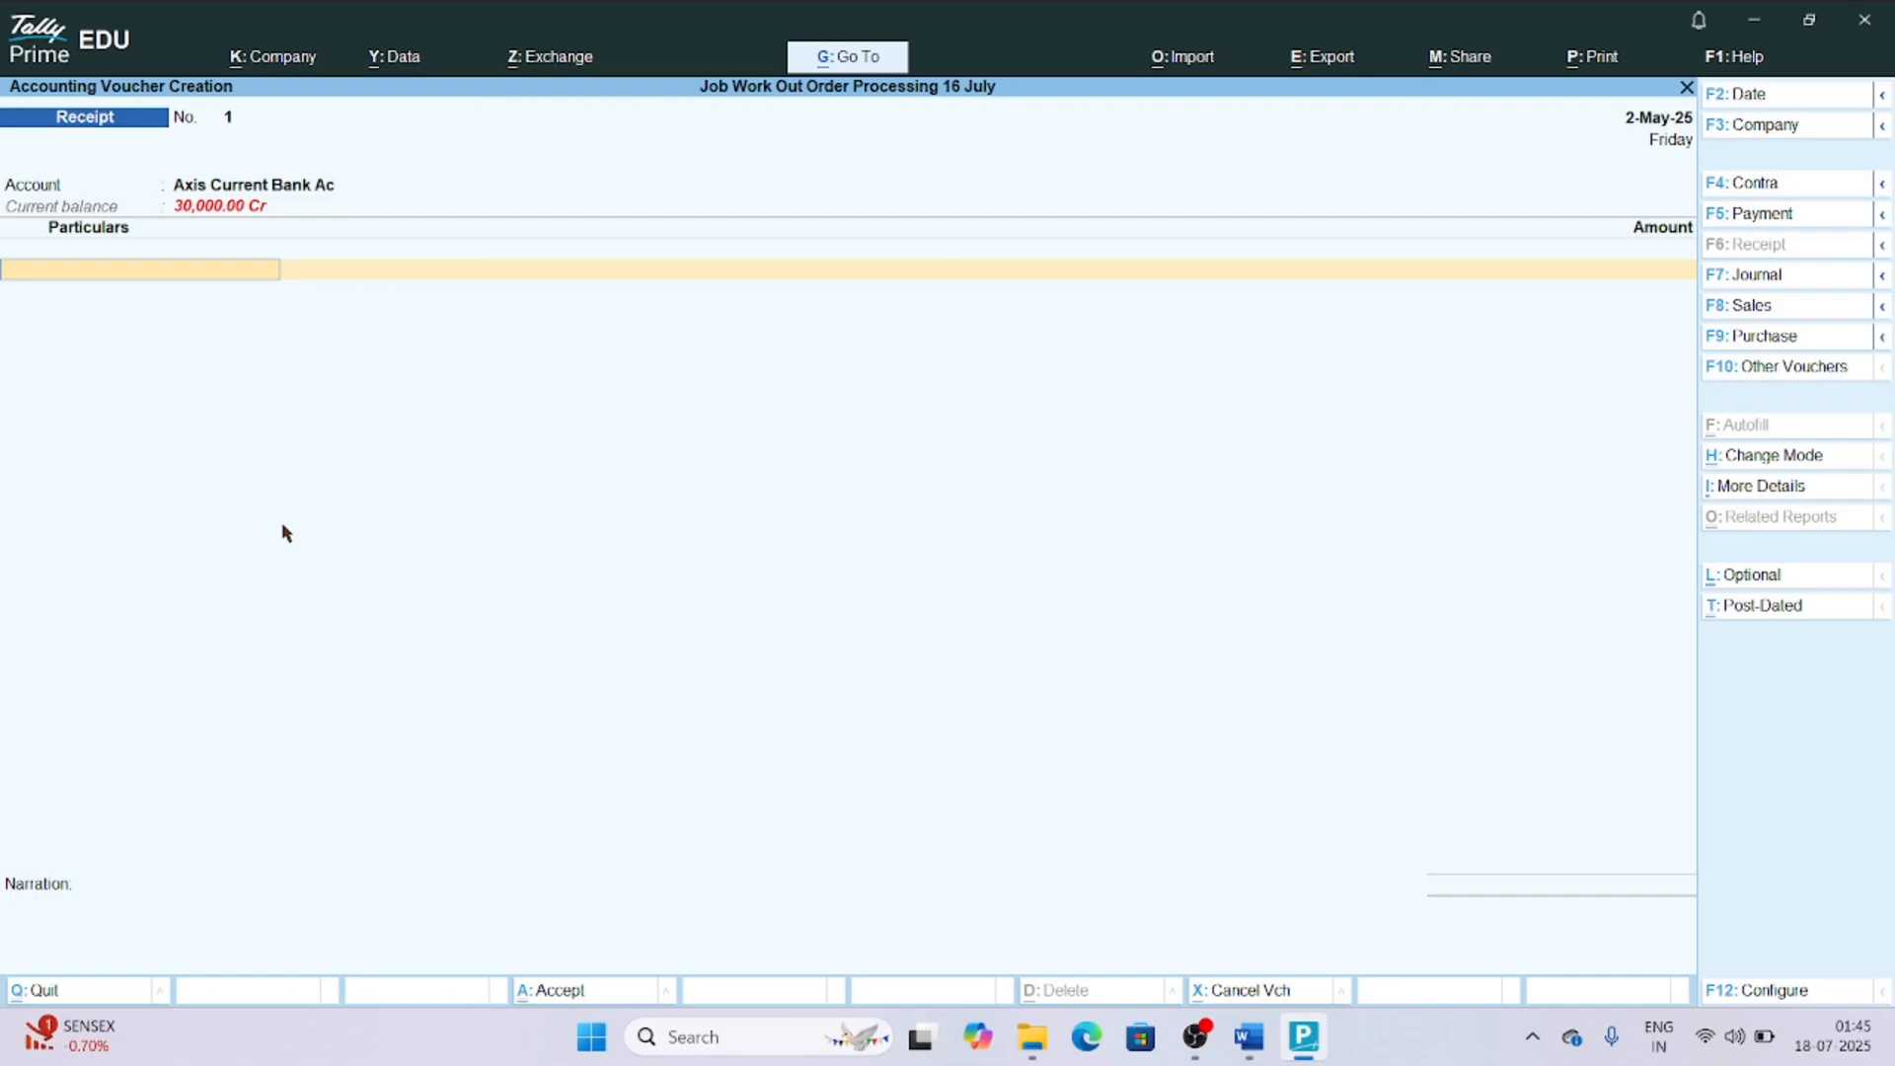
Record the receipt from P Enterprises against pending bill 1 for the full 18,000.
type("Pe")
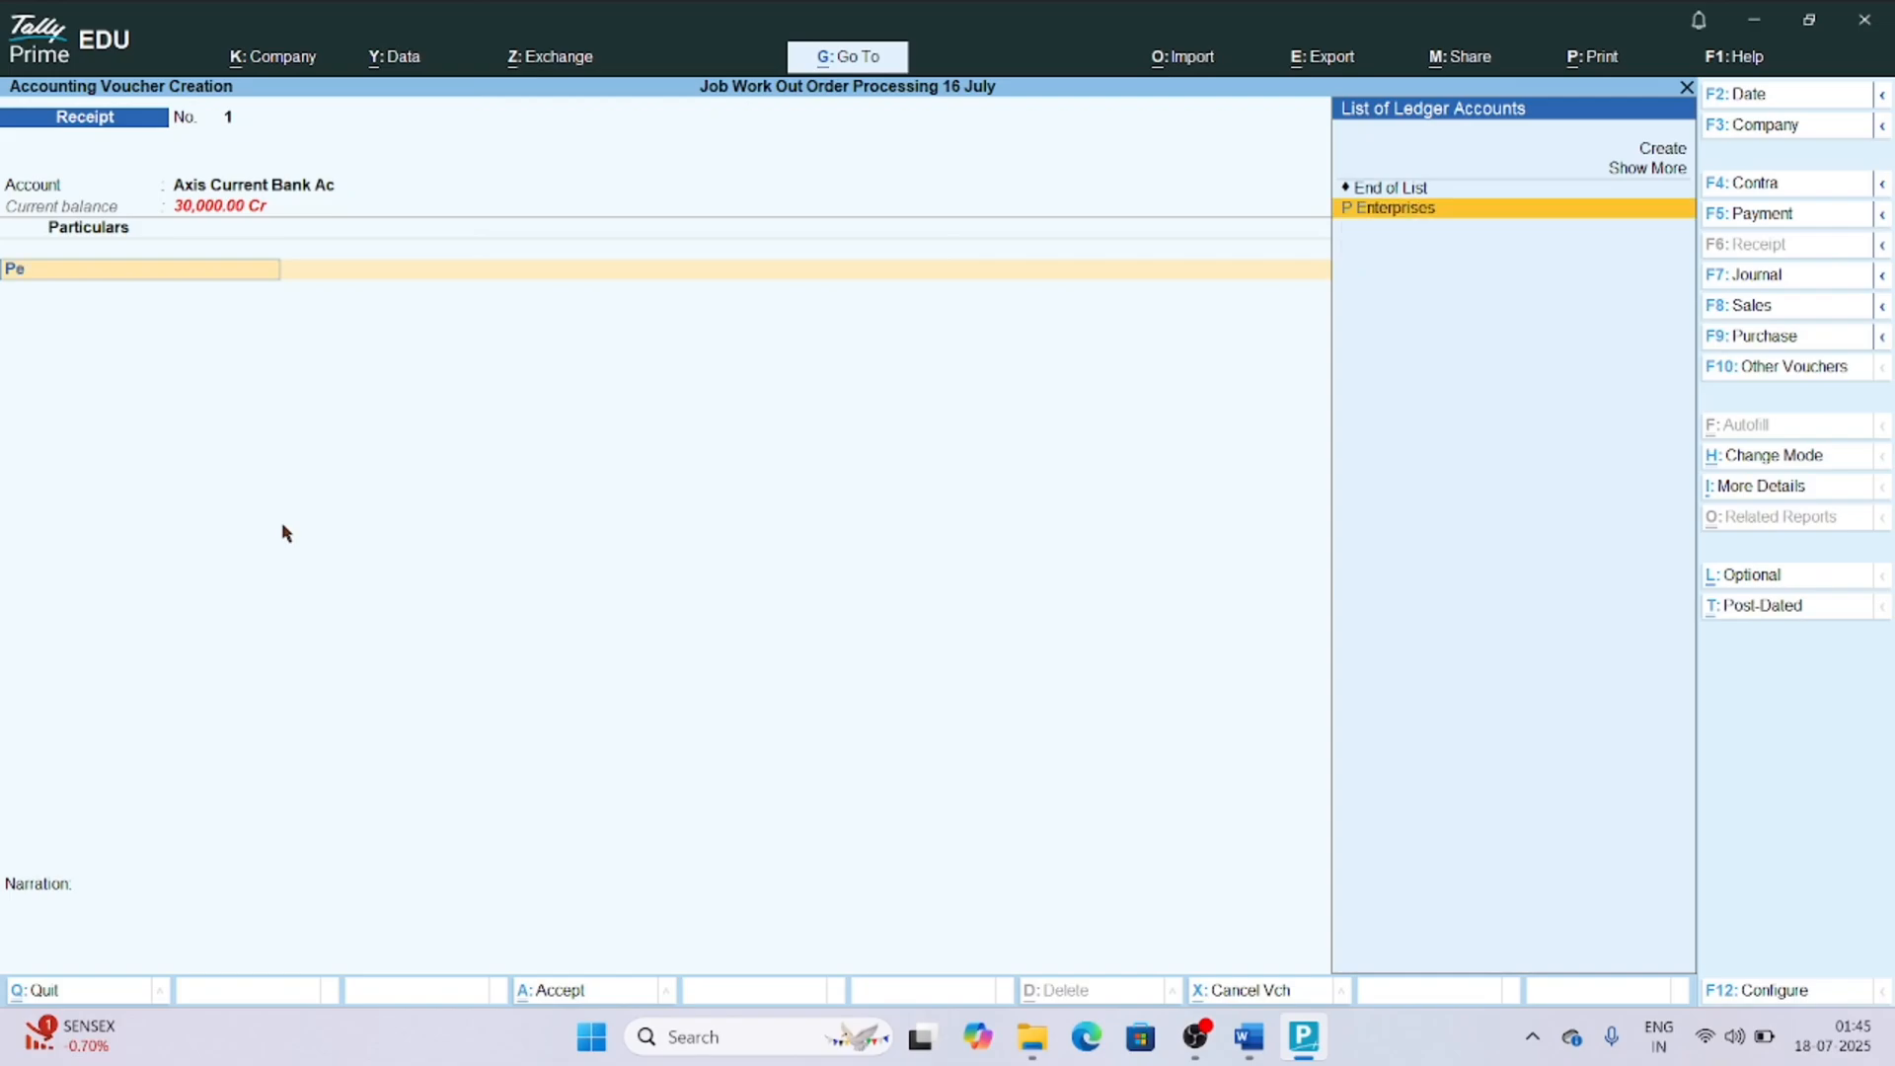
key("Return")
key("Return")
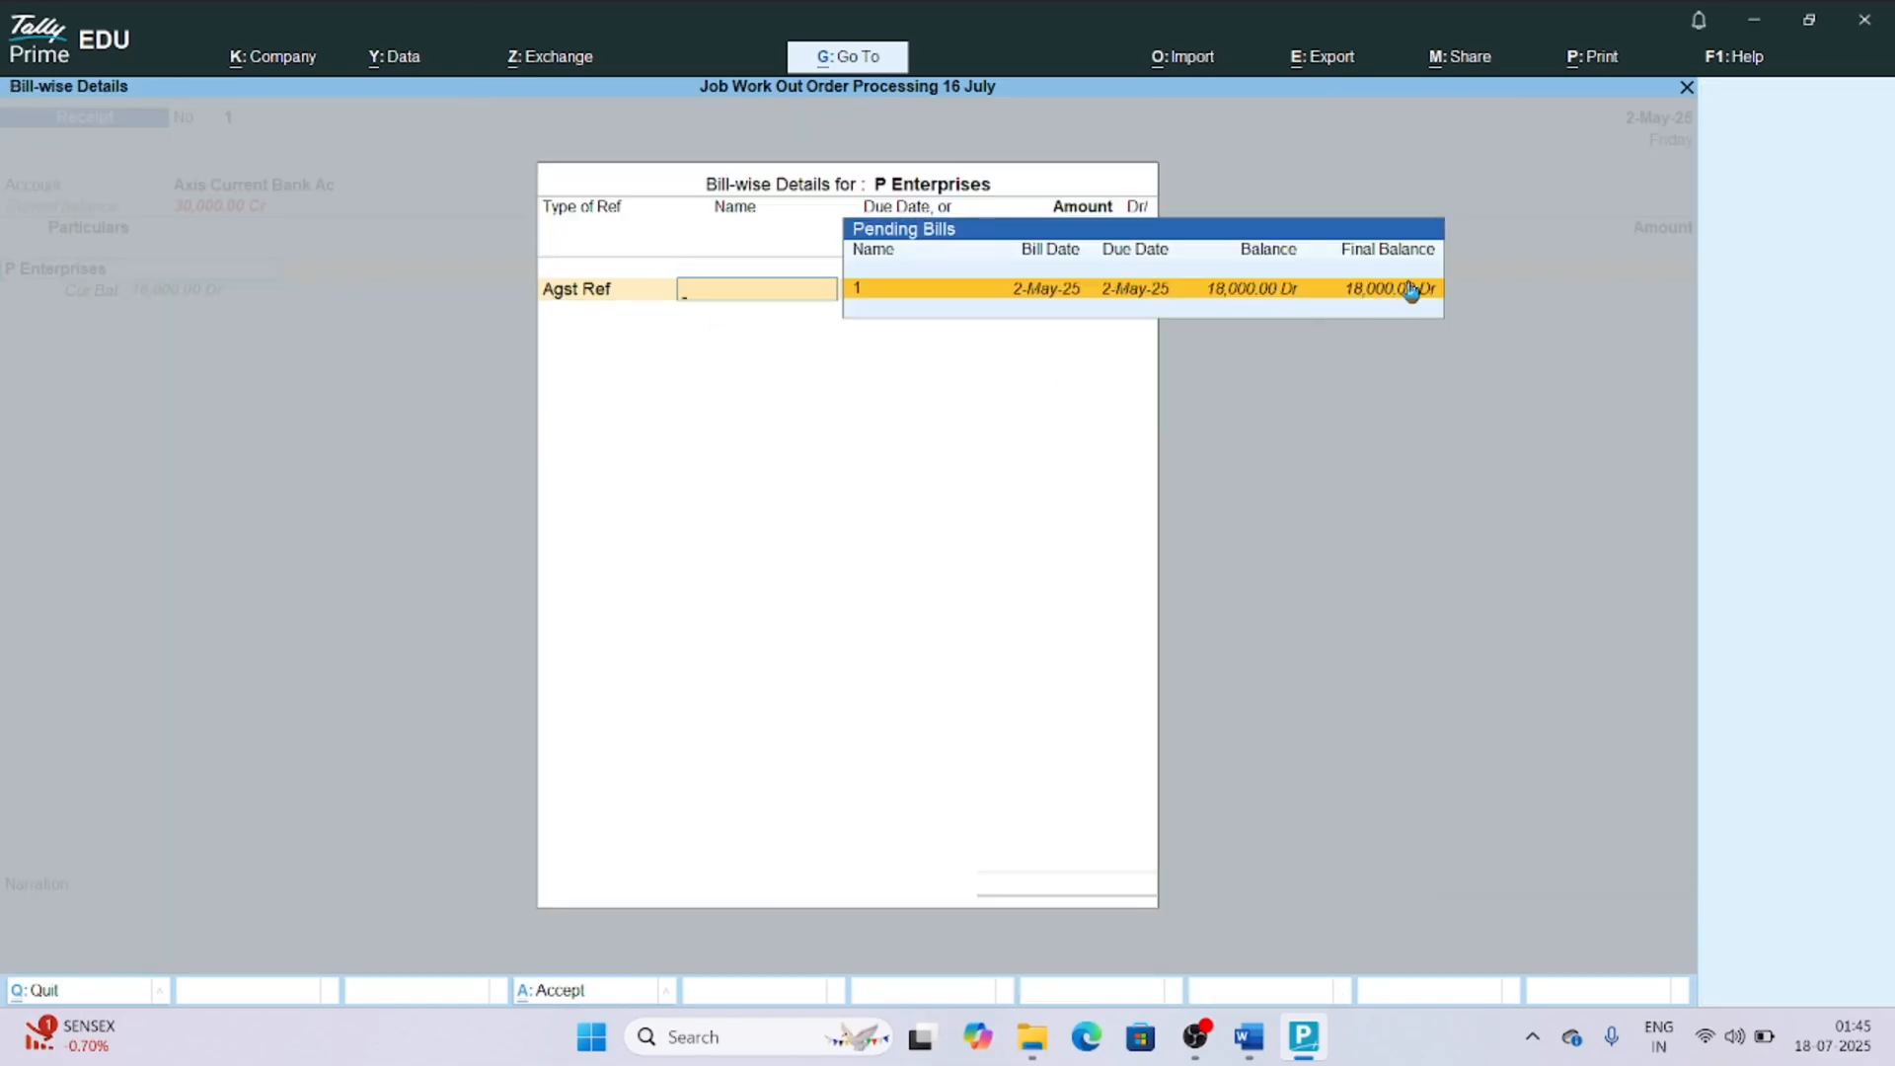
key("Return")
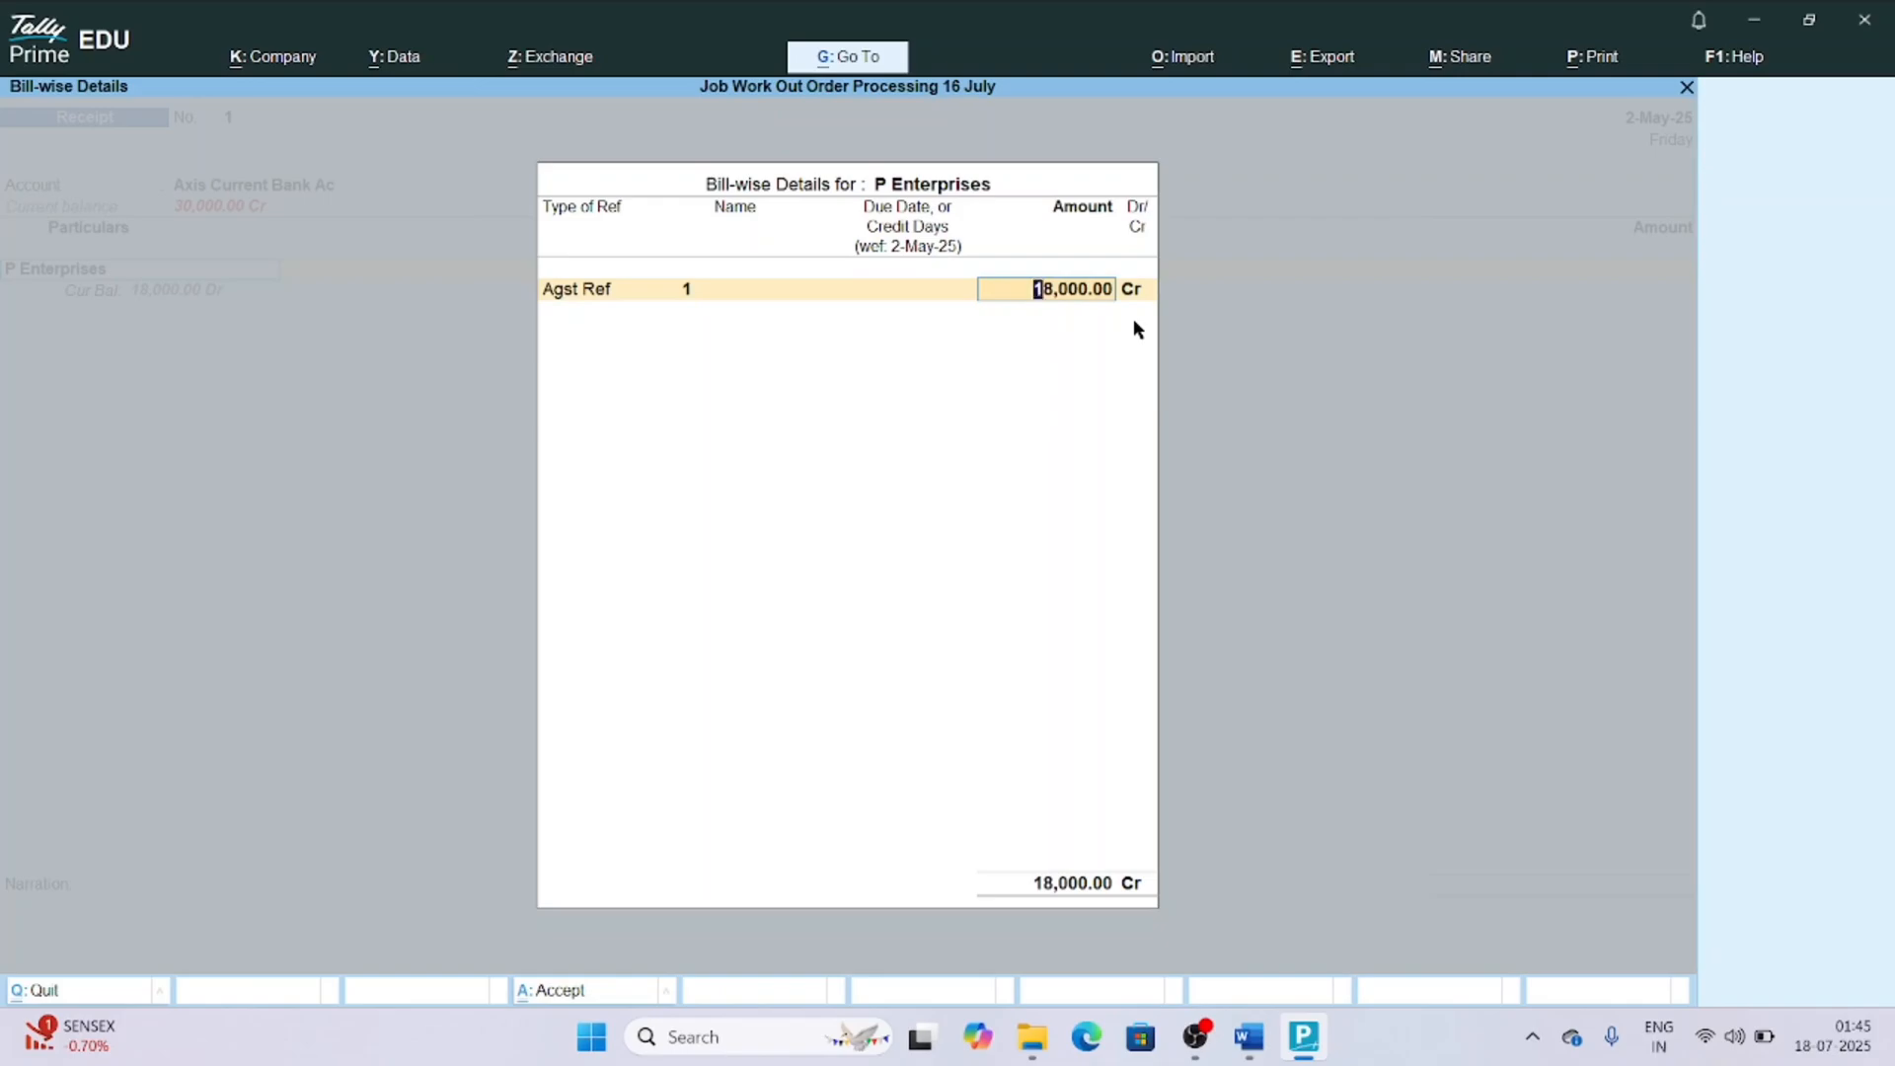
key("Return")
Allocate the 18,000 receipt to Axis Current Bank Ac as Cheque/DD with instrument number 12546, leaving the bank name blank.
key("Return")
key("Return")
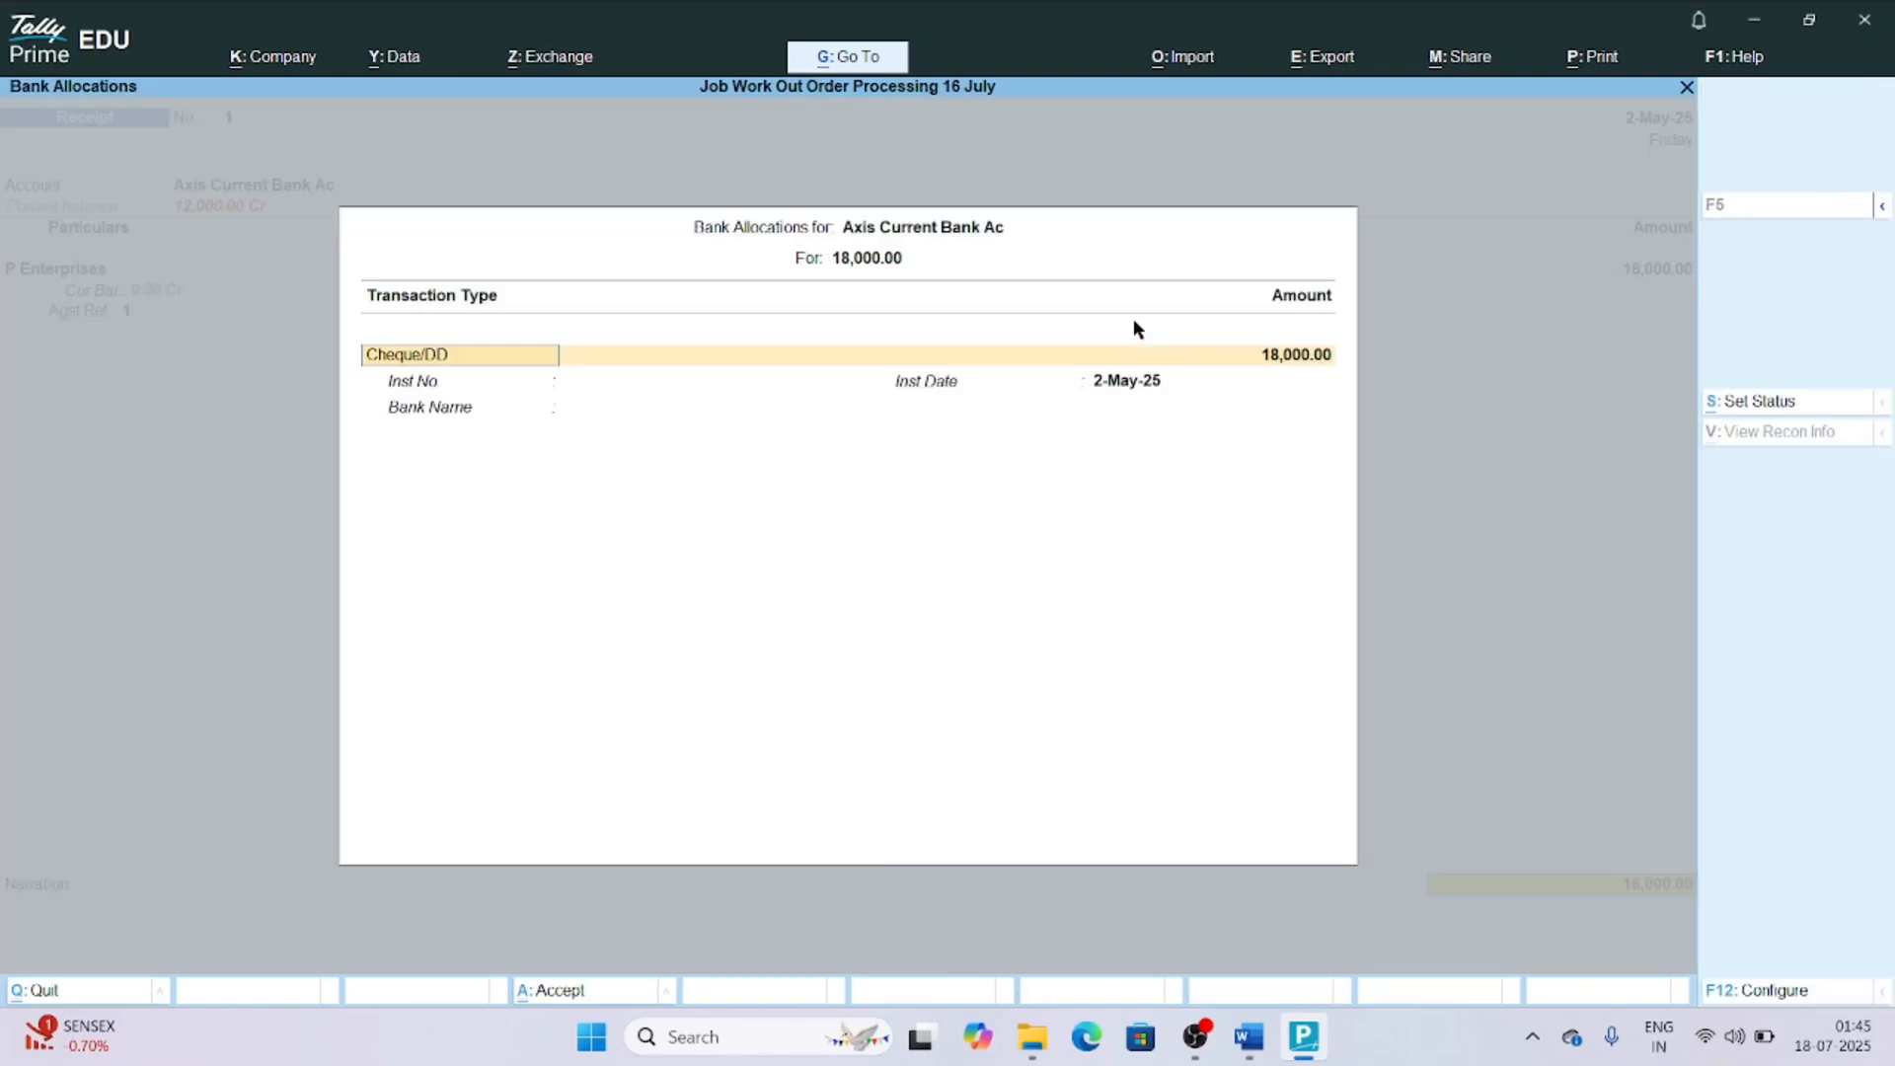
key("Return")
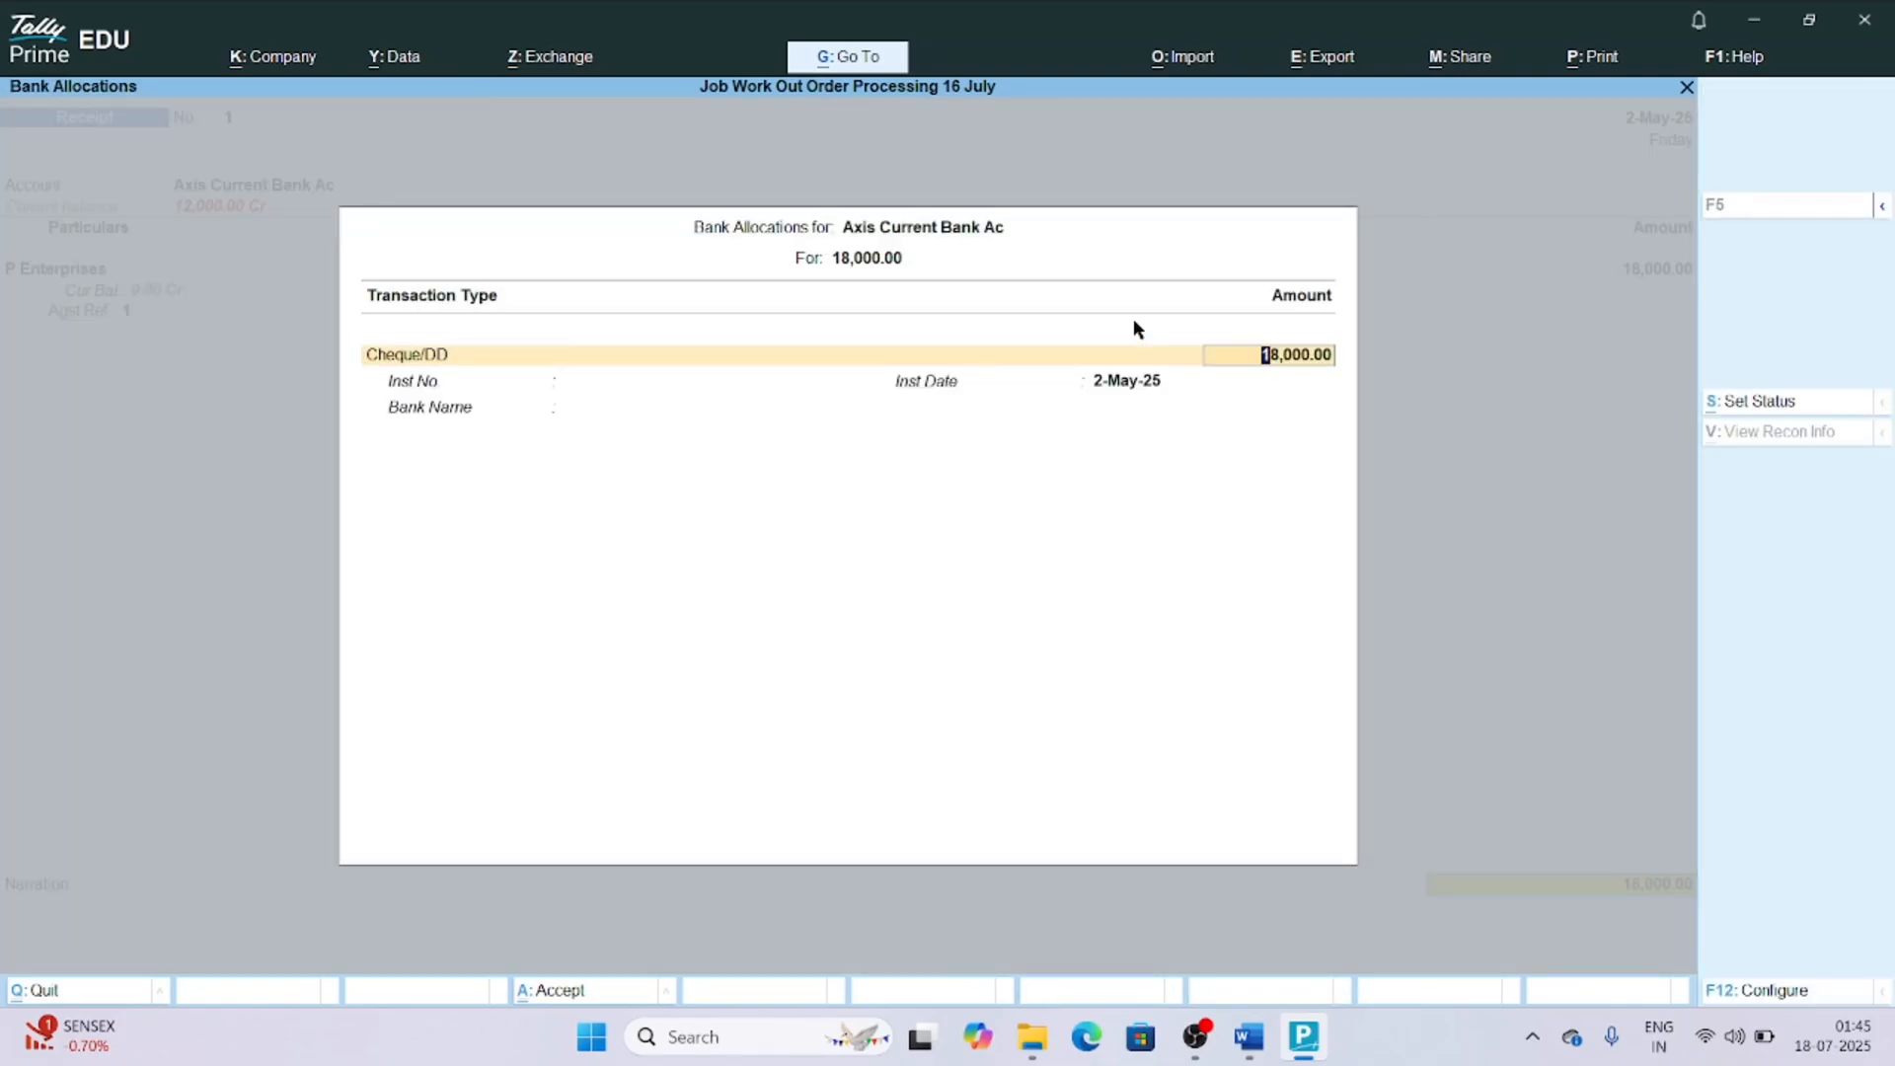
key("Return")
type("12546")
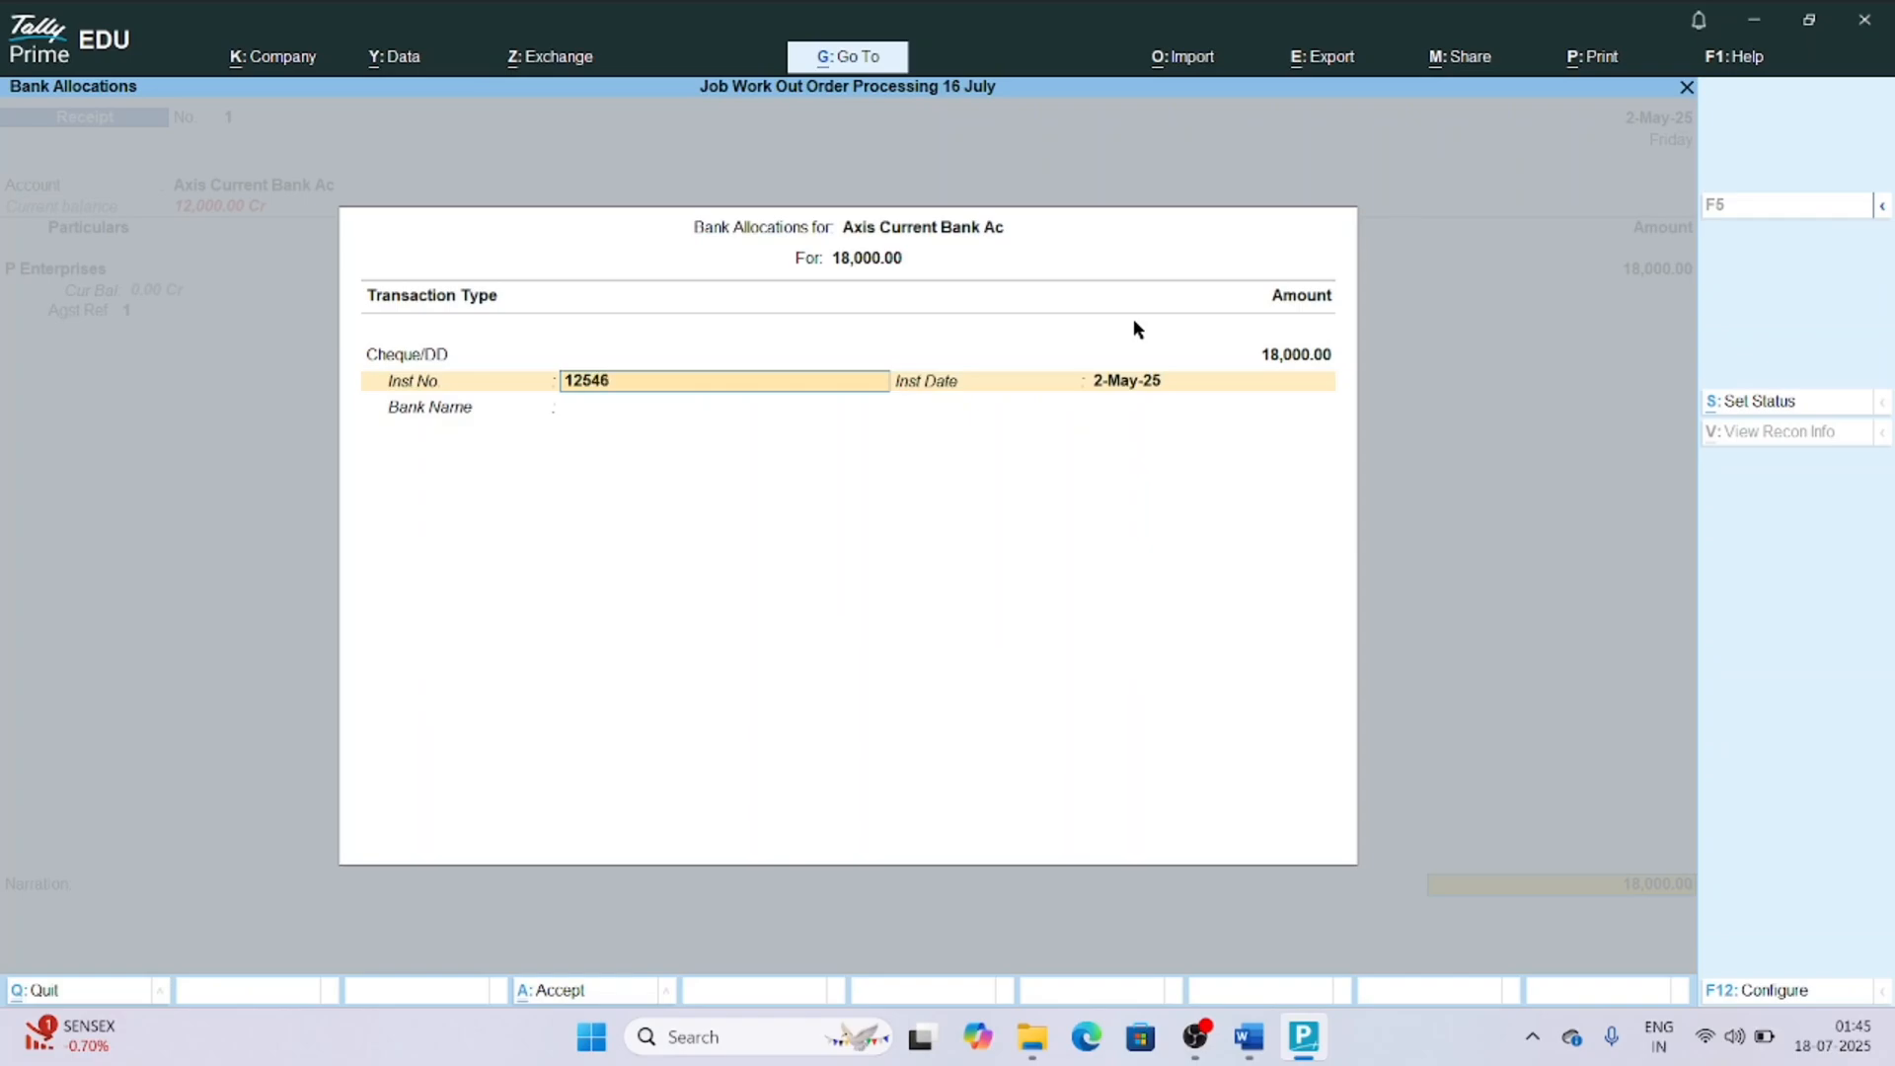
key("Return")
key("Return")
key("Return")
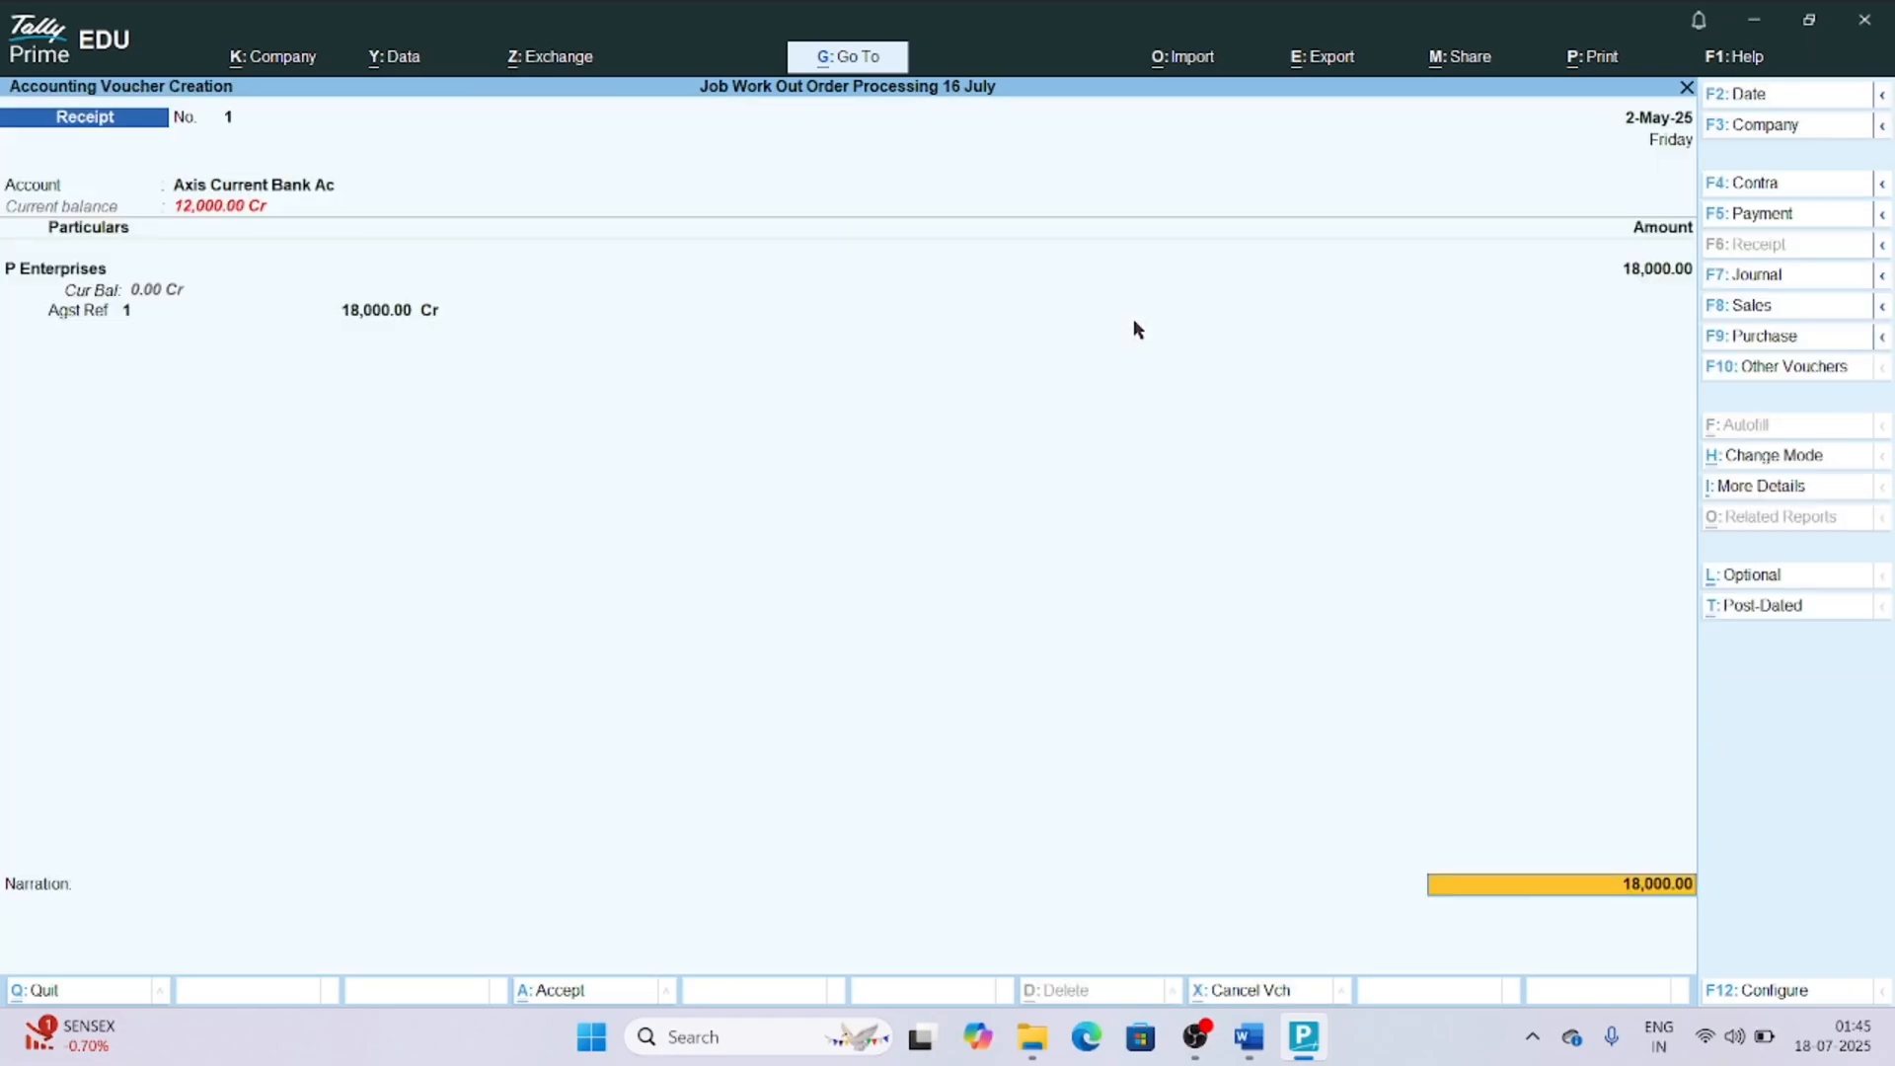
Check the company features for the bill-wise entry setting and return to the receipt without changing anything.
key("F11")
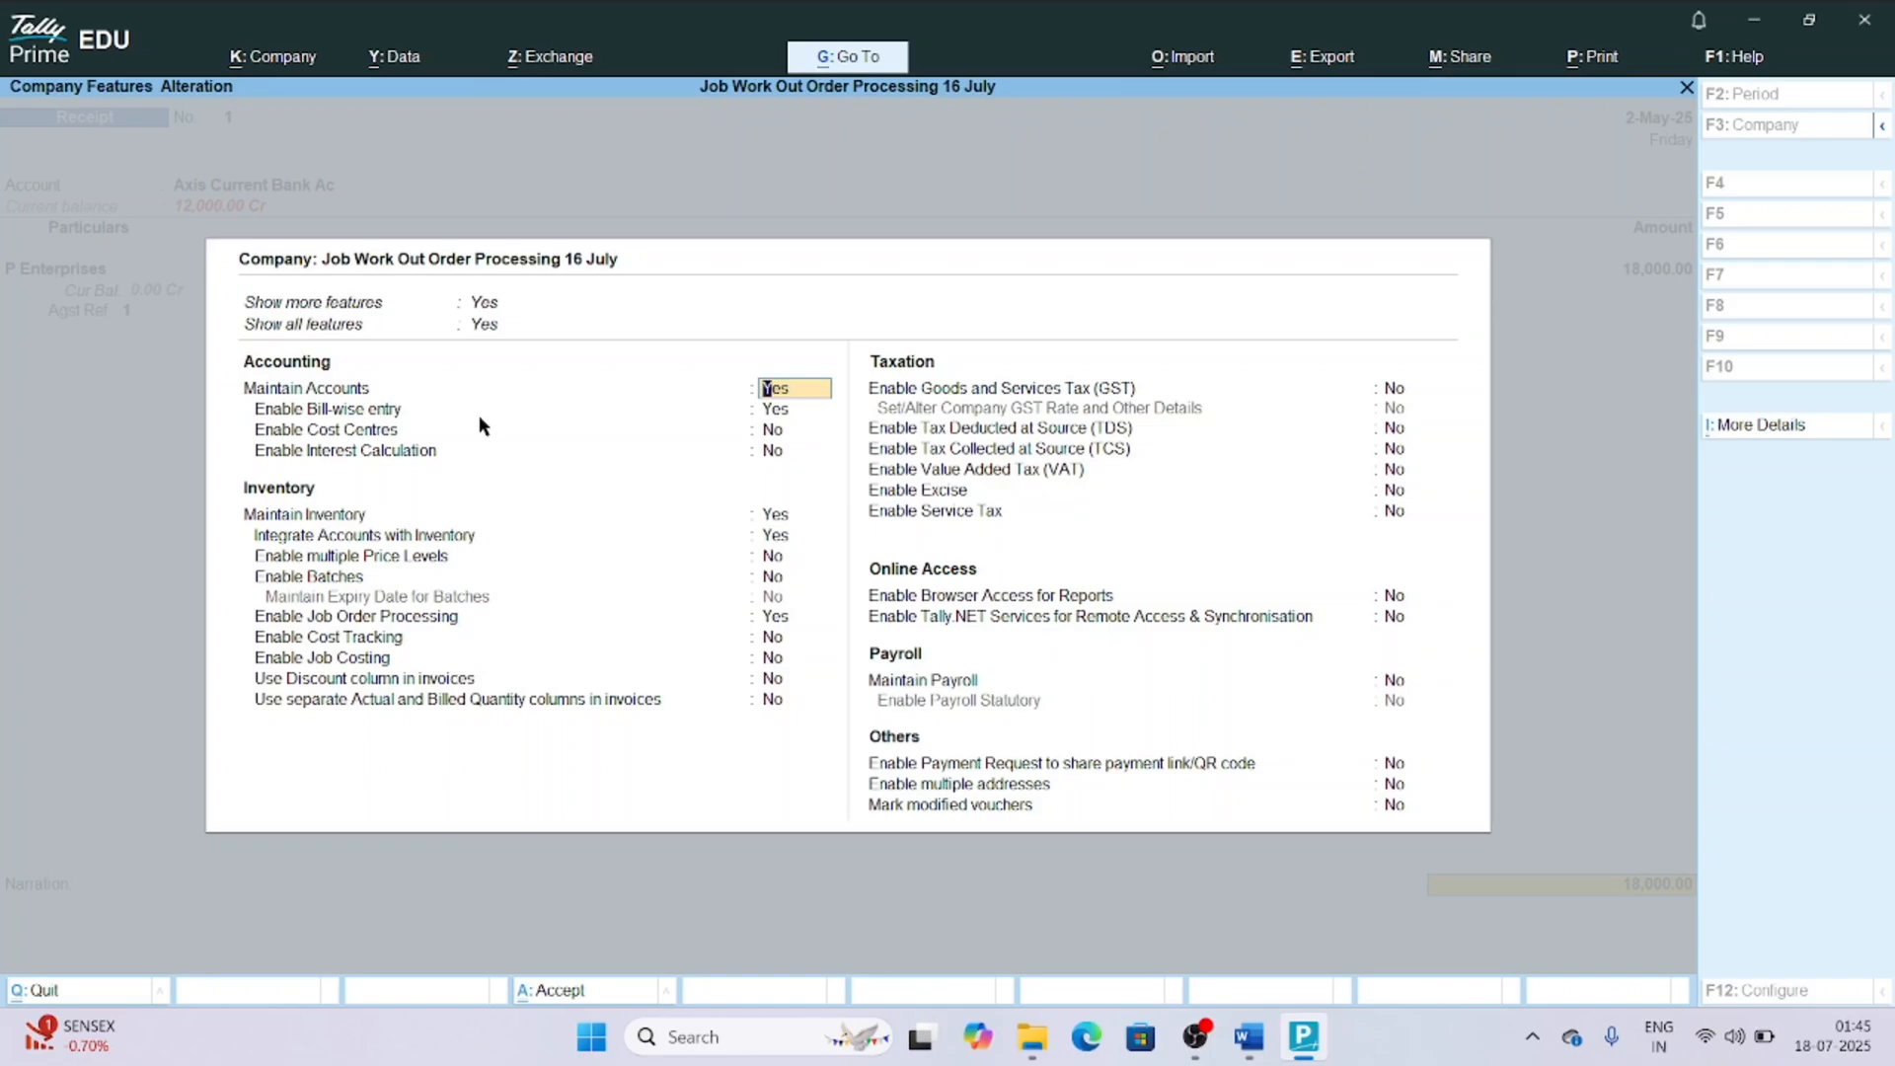
key("Return")
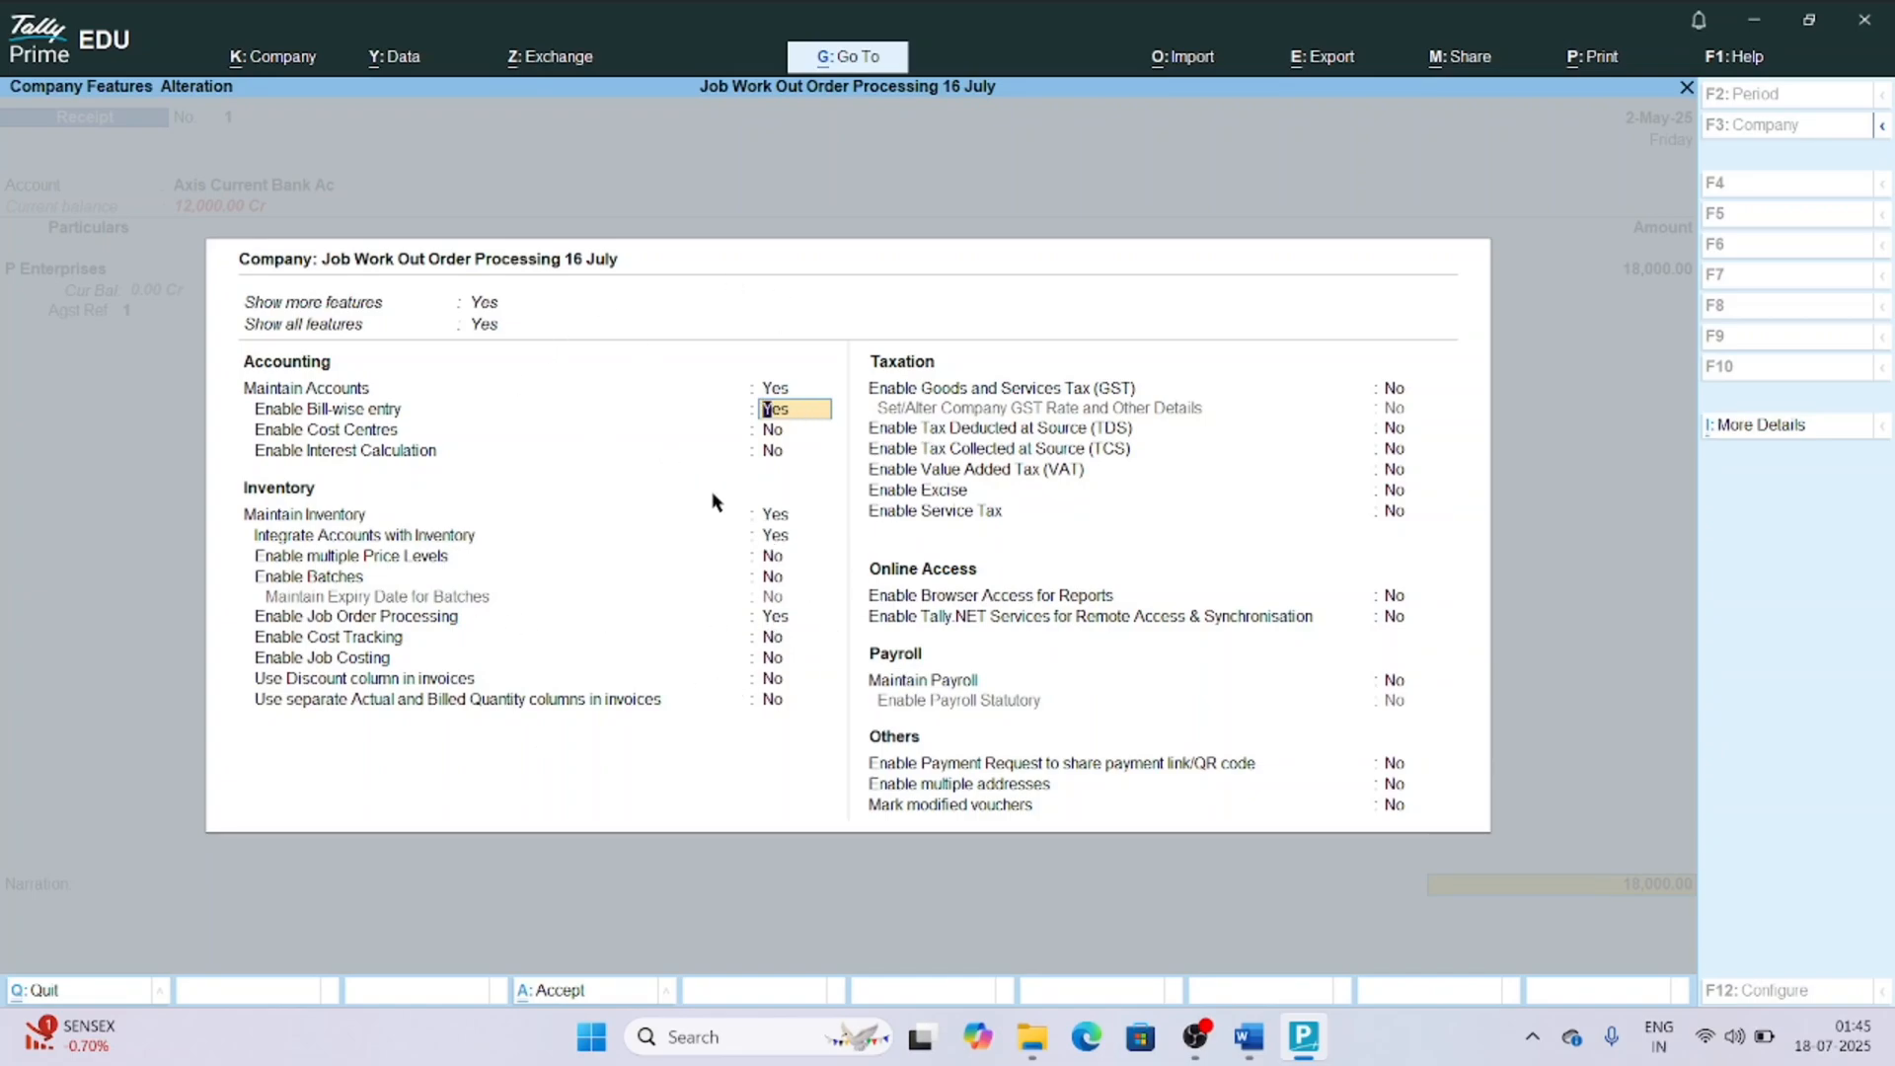
key("Escape")
key("y")
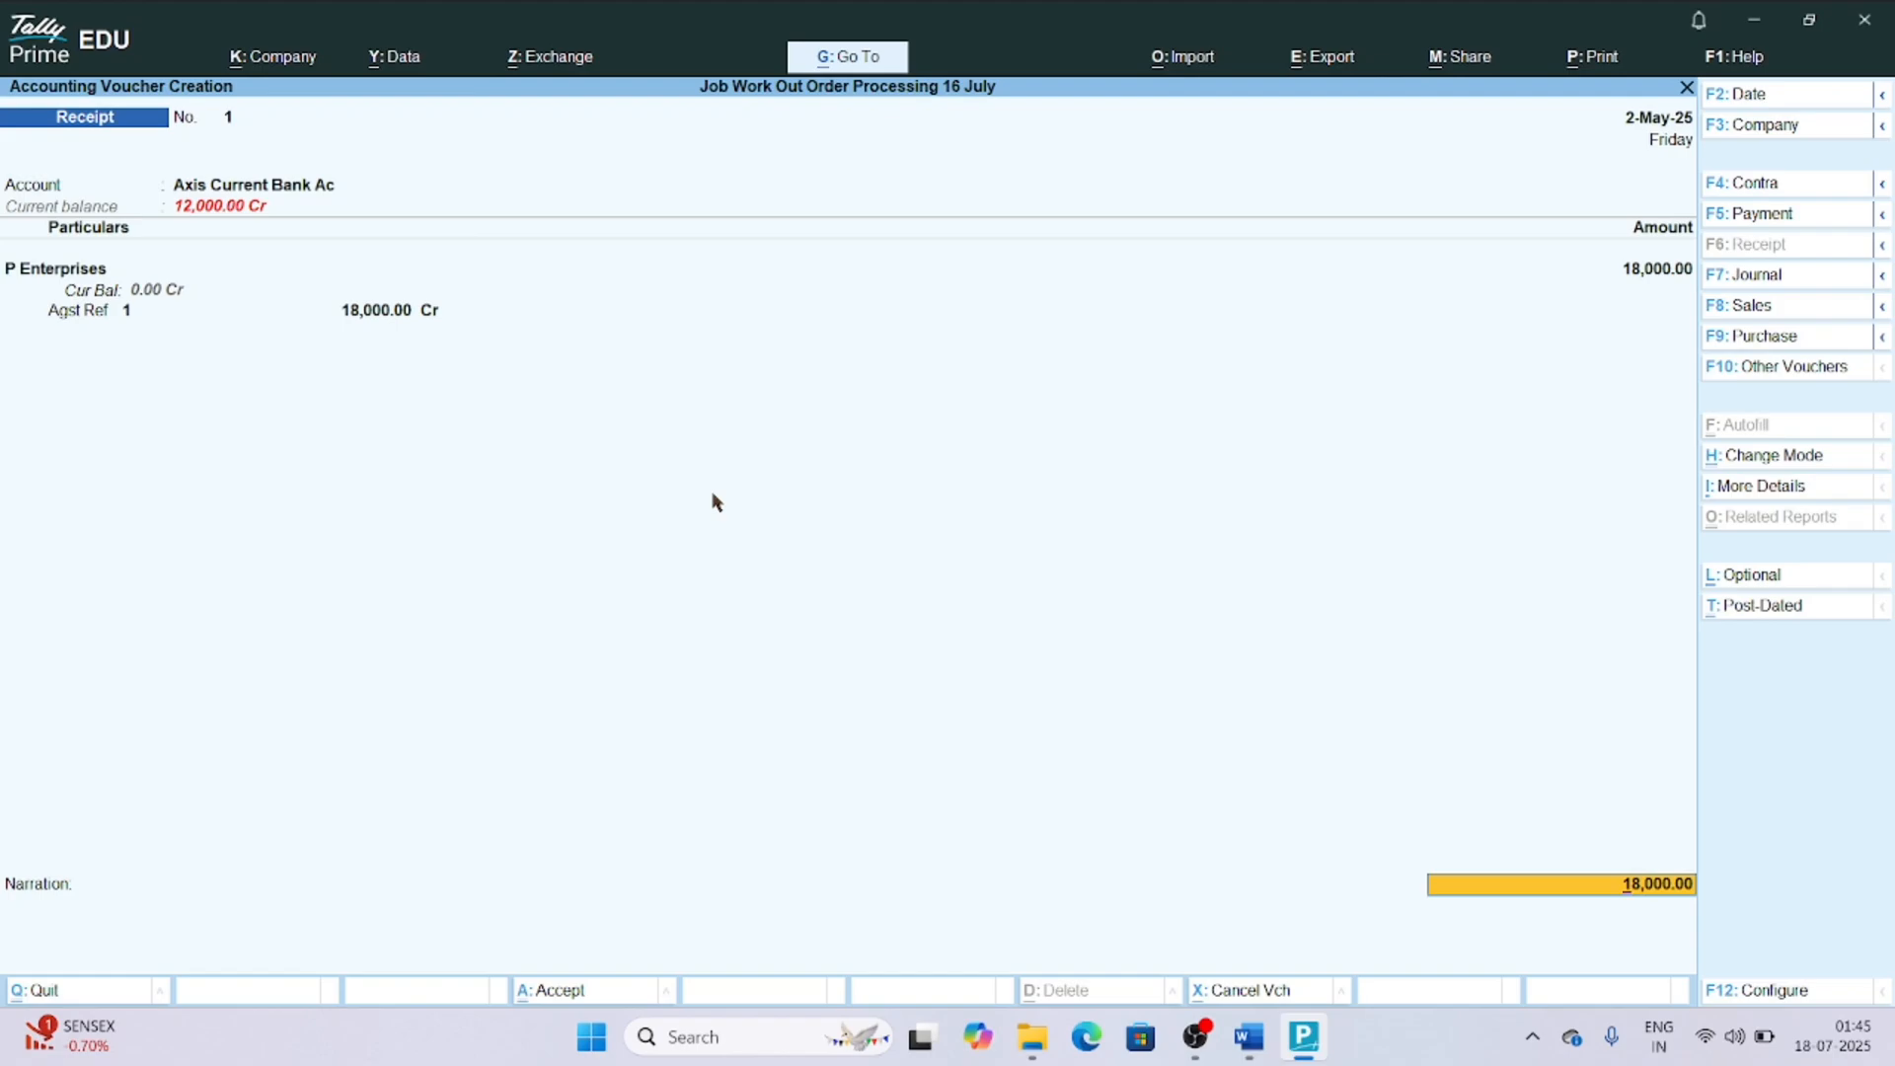
Keep the receipt's existing bank allocation details and save the voucher without a narration.
key("Return")
key("Return")
key("Return")
key("Return")
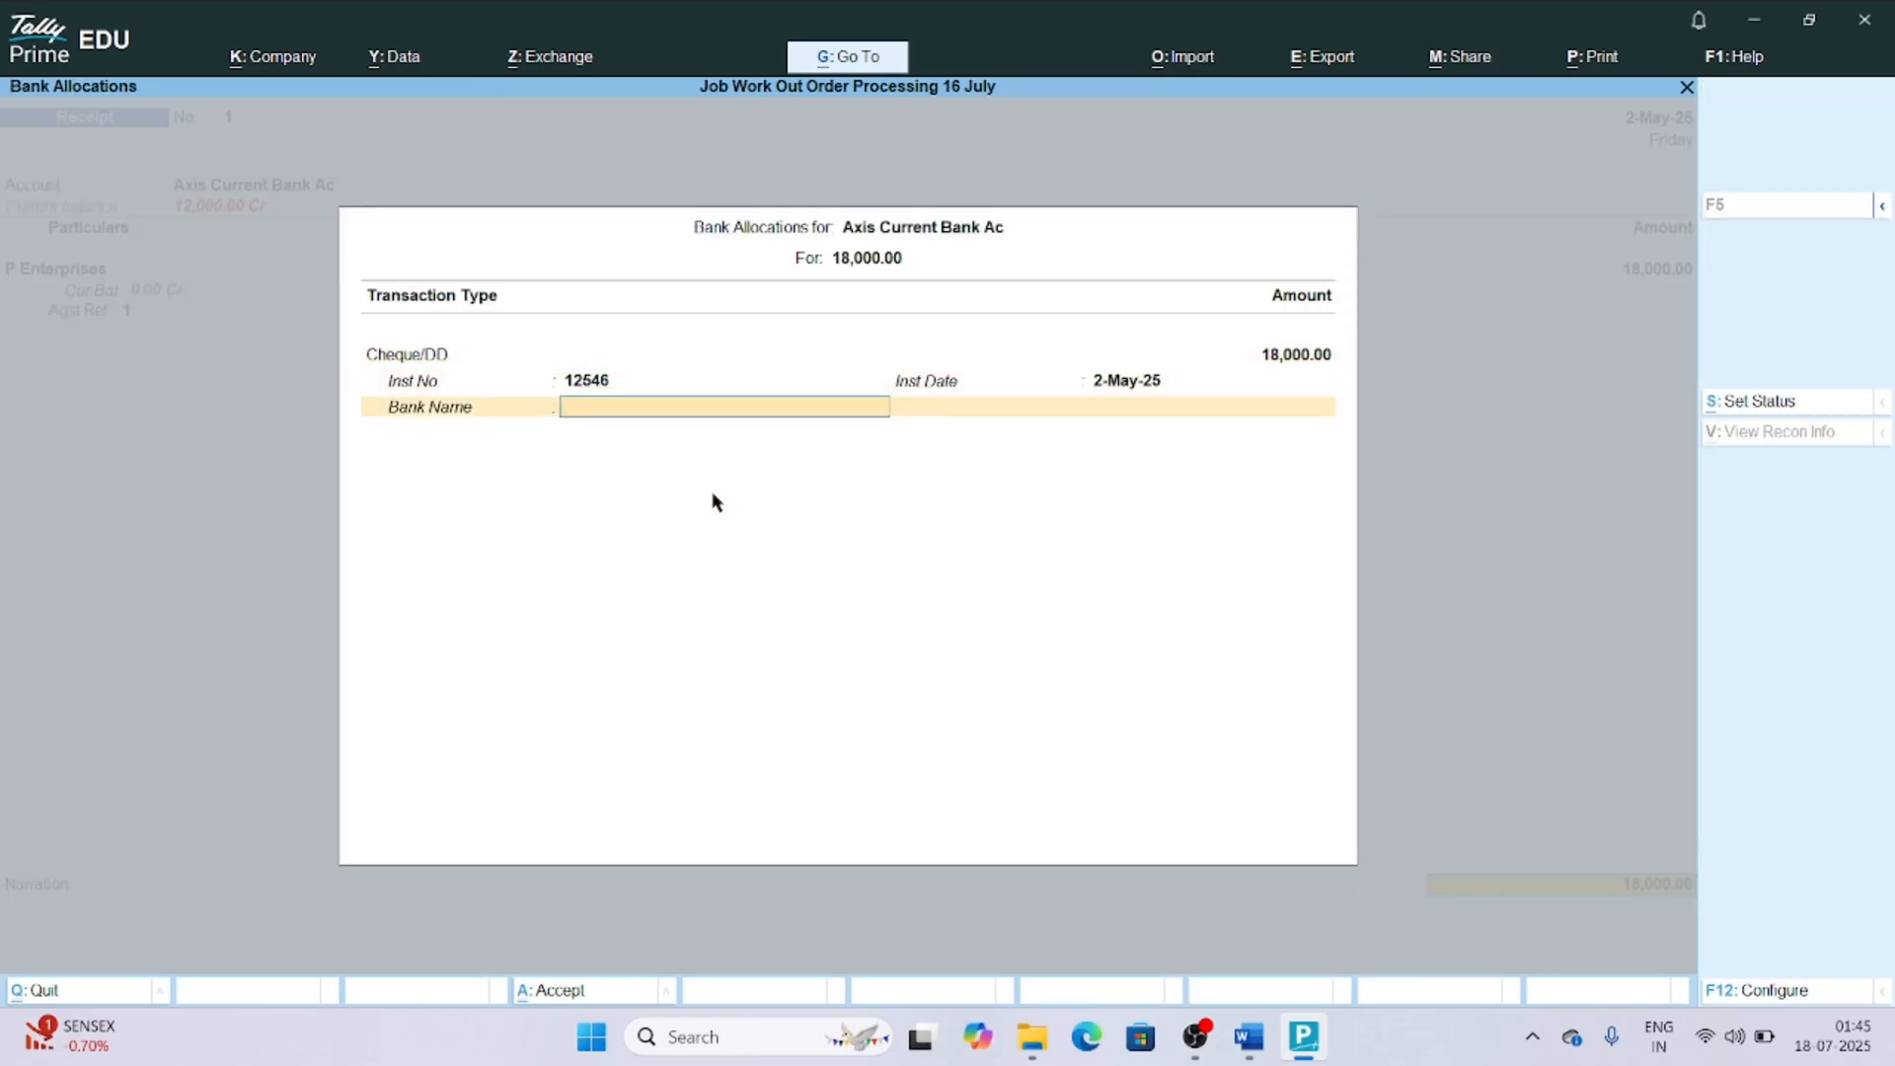
key("Return")
Open Job Work Reports and look through the available order, register and stock reports.
key("Return")
key("Return")
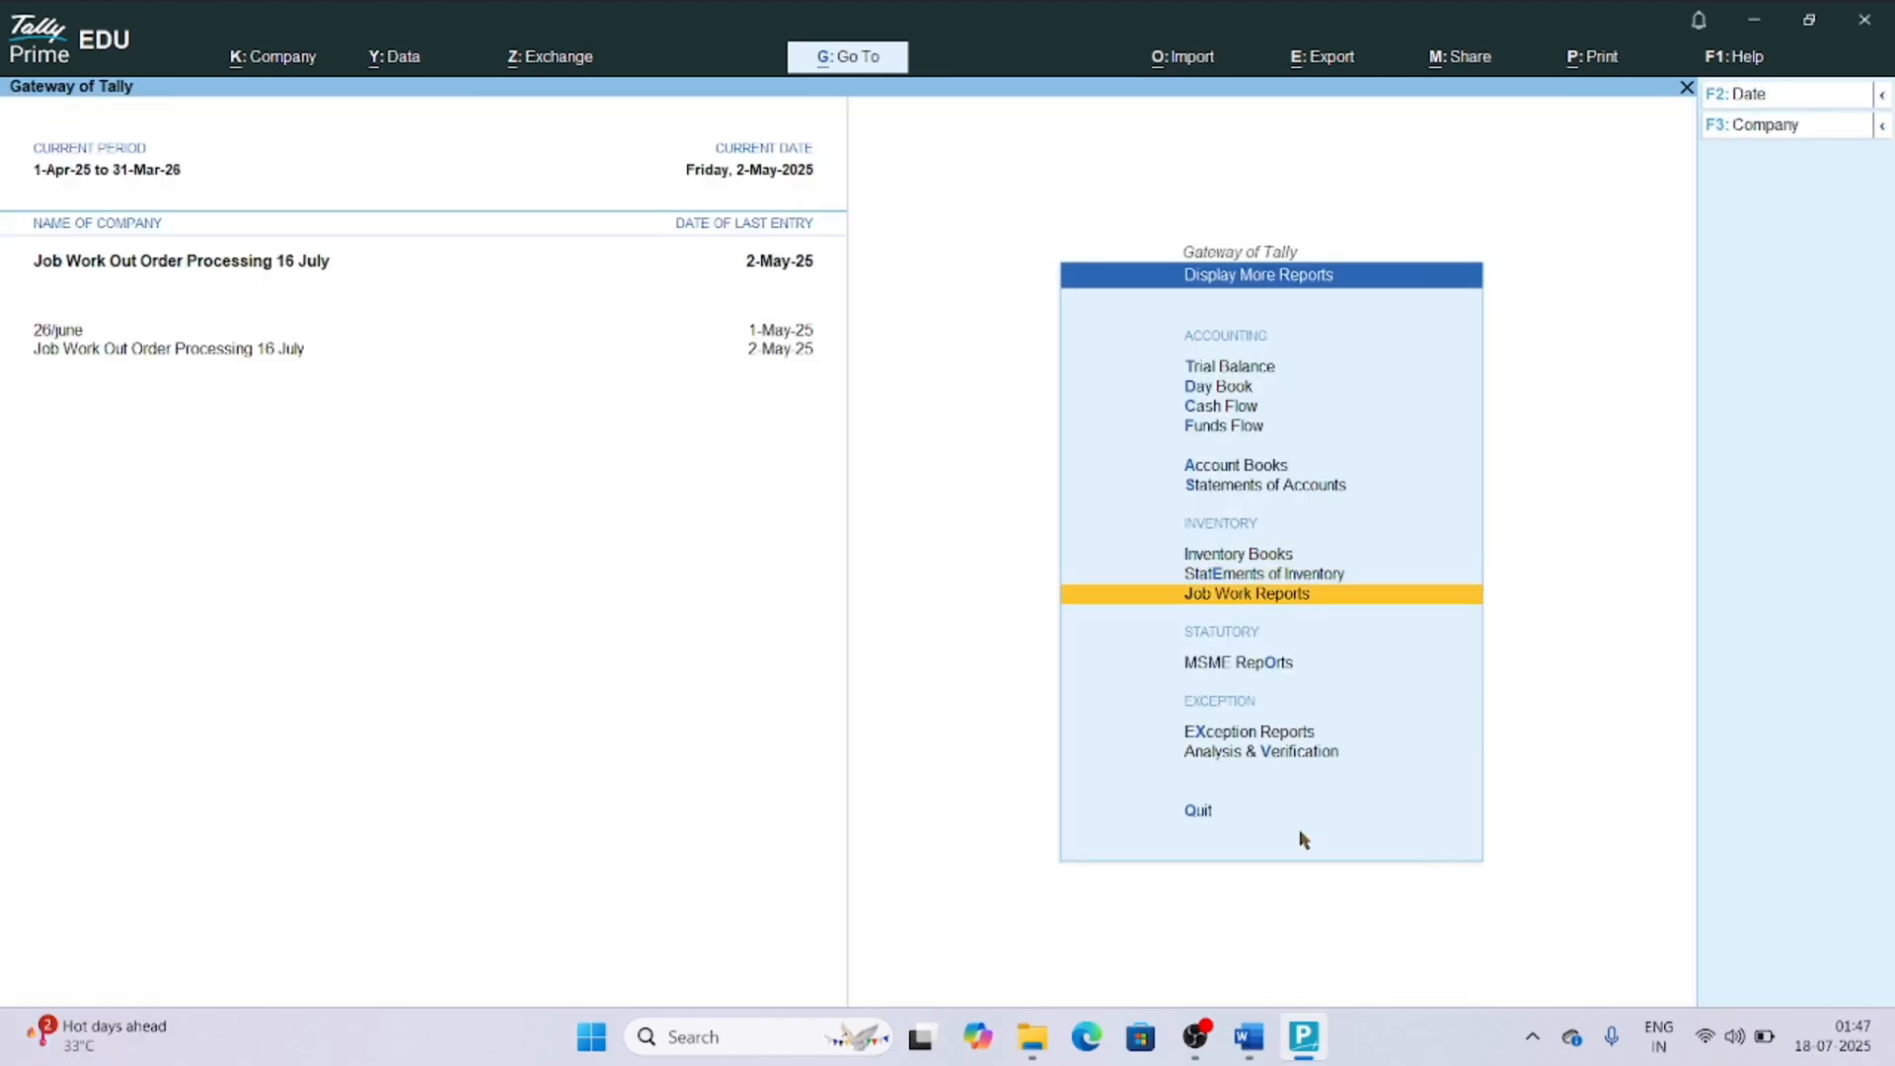
key("Return")
key("Down")
key("Down")
key("Down")
key("Up")
key("Up")
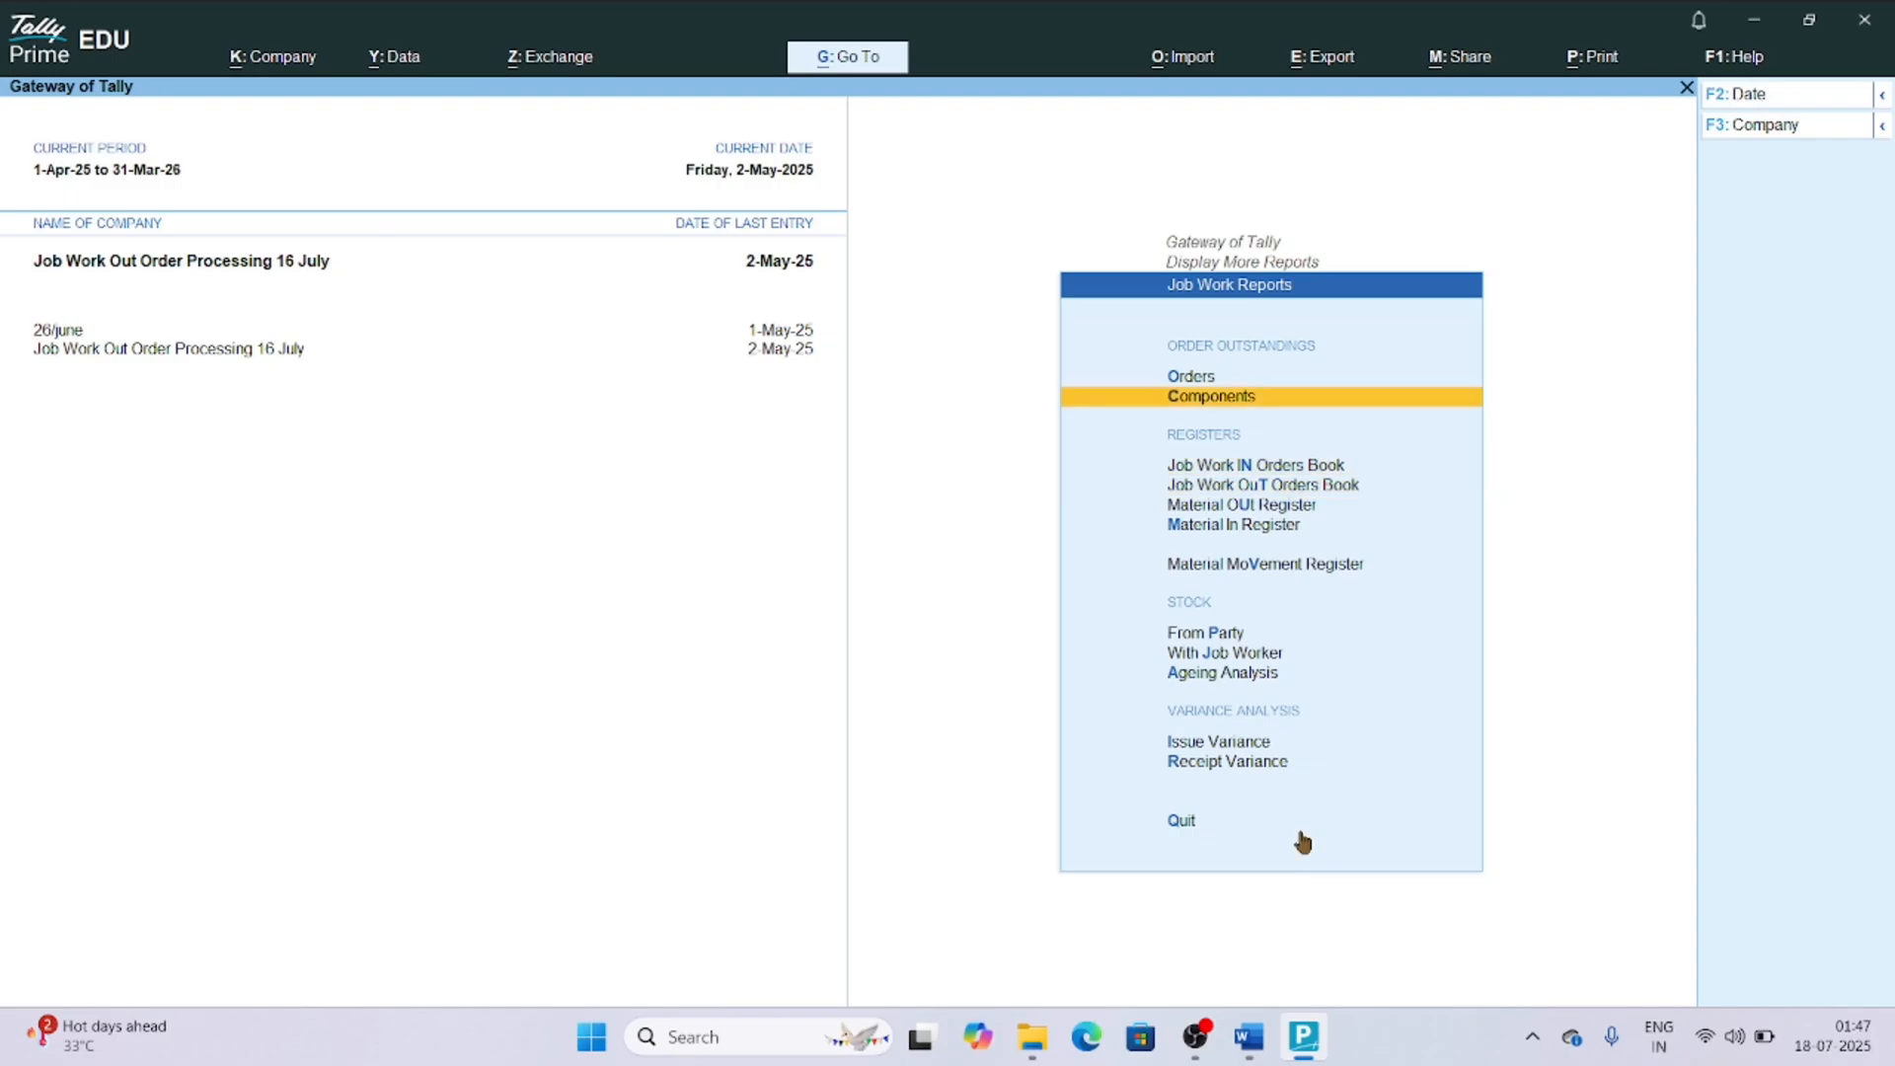
key("Down")
key("Down")
key("Down")
key("Down")
key("Down")
key("Down")
key("Up")
key("Up")
key("Up")
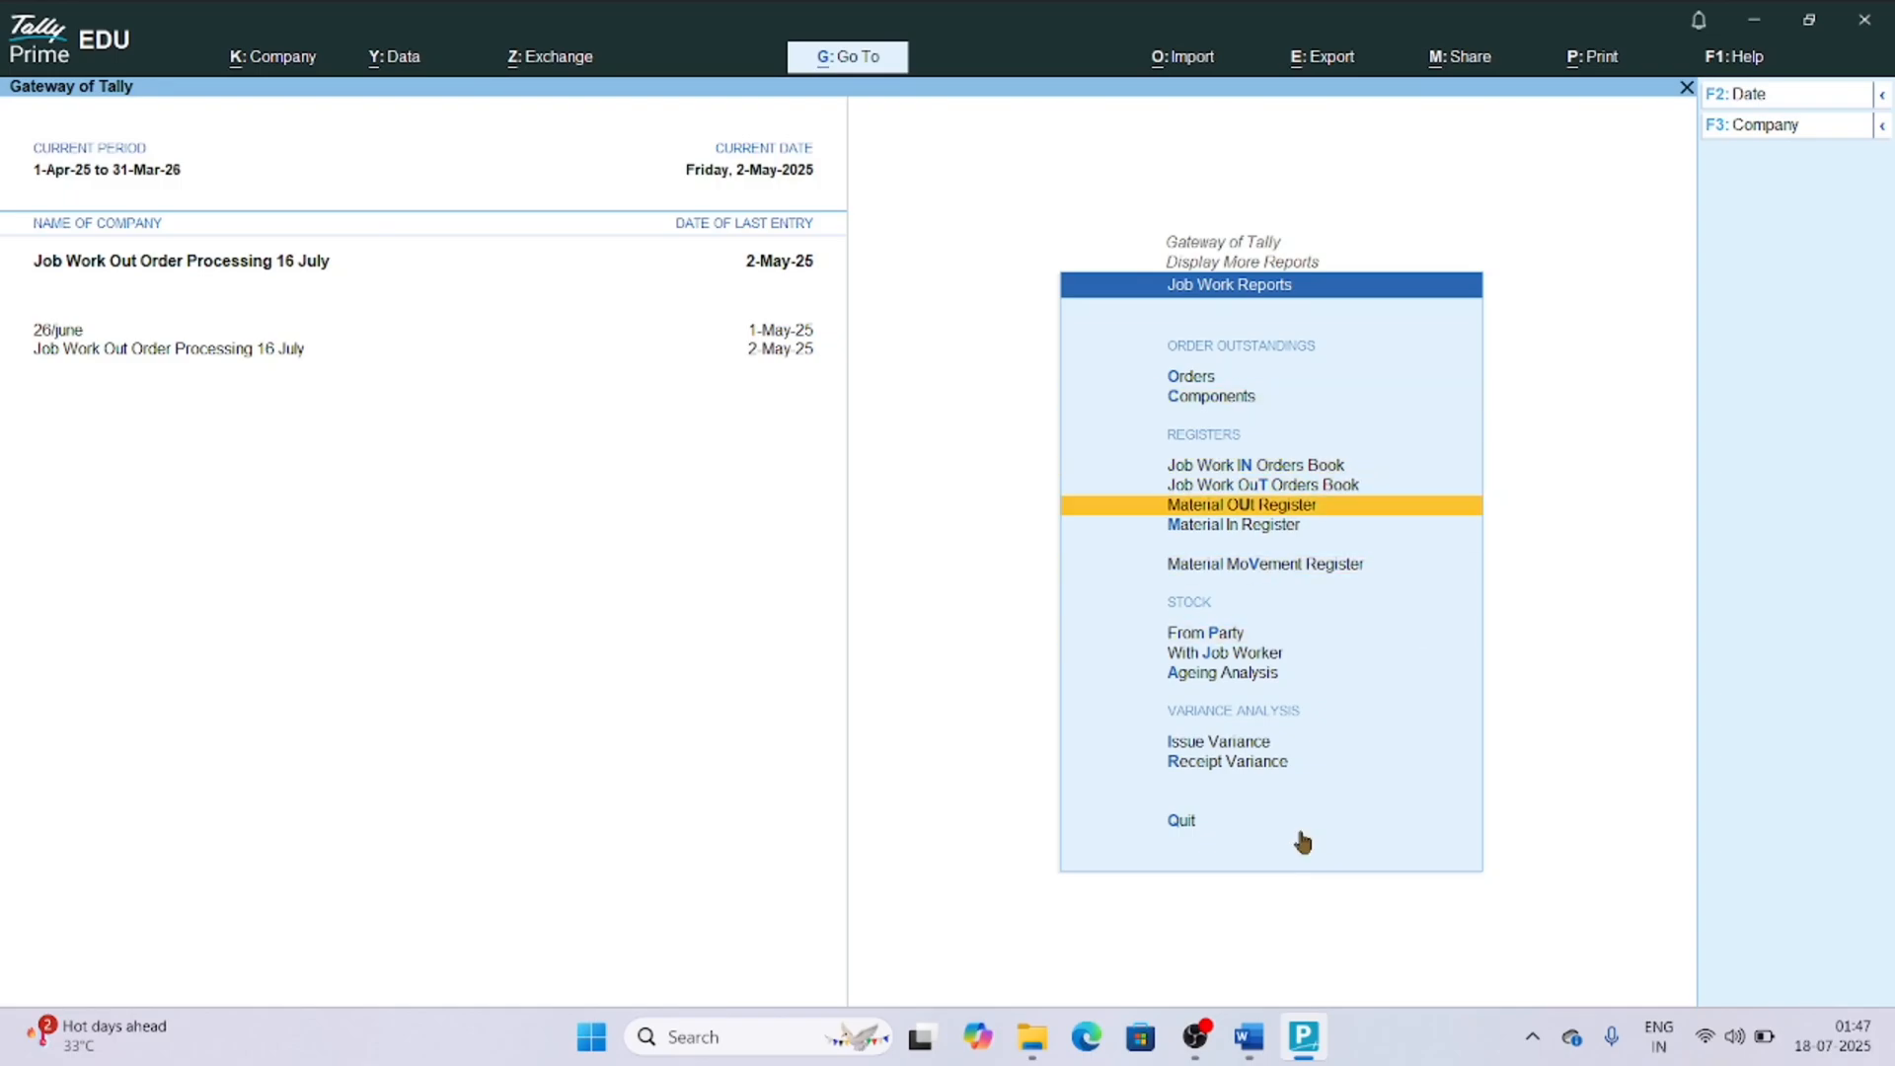
Review the Job Work in Processing outline in Word and return to TallyPrime.
left_click(1254, 1037)
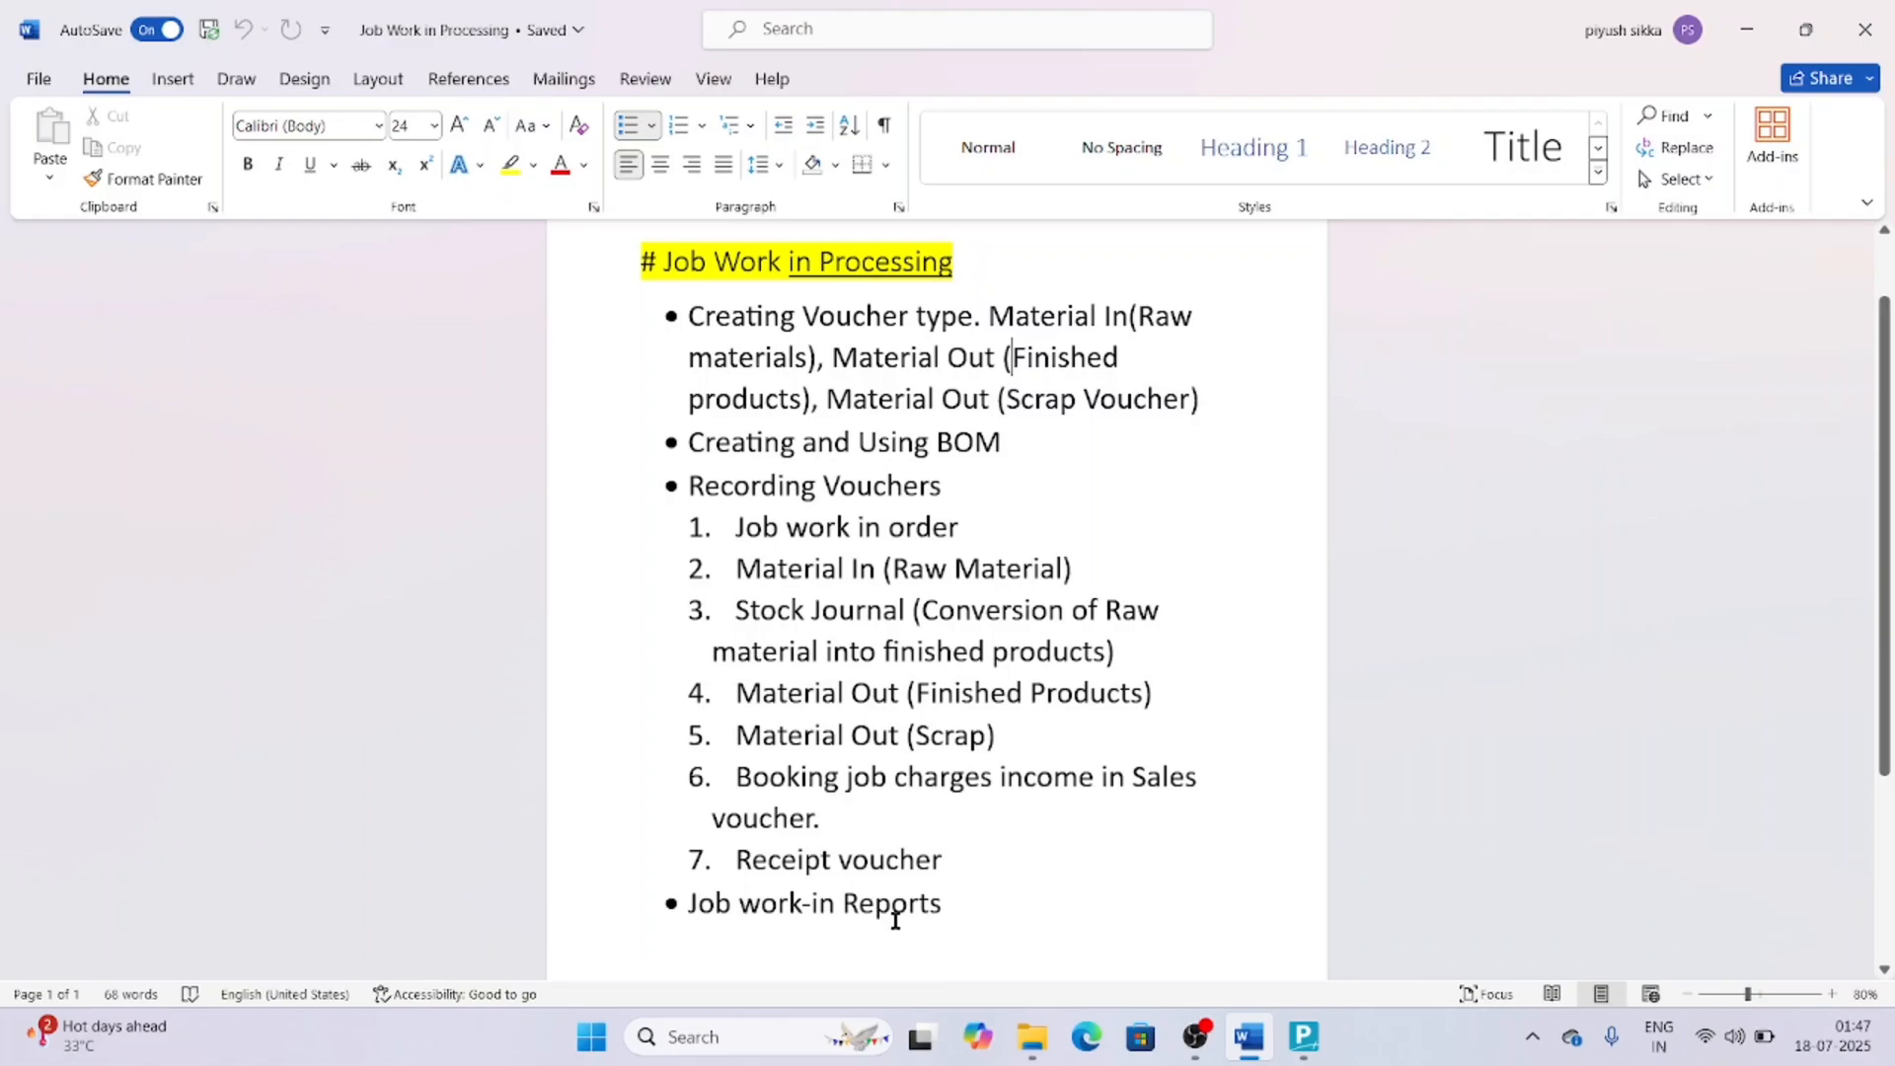
left_click(1303, 1037)
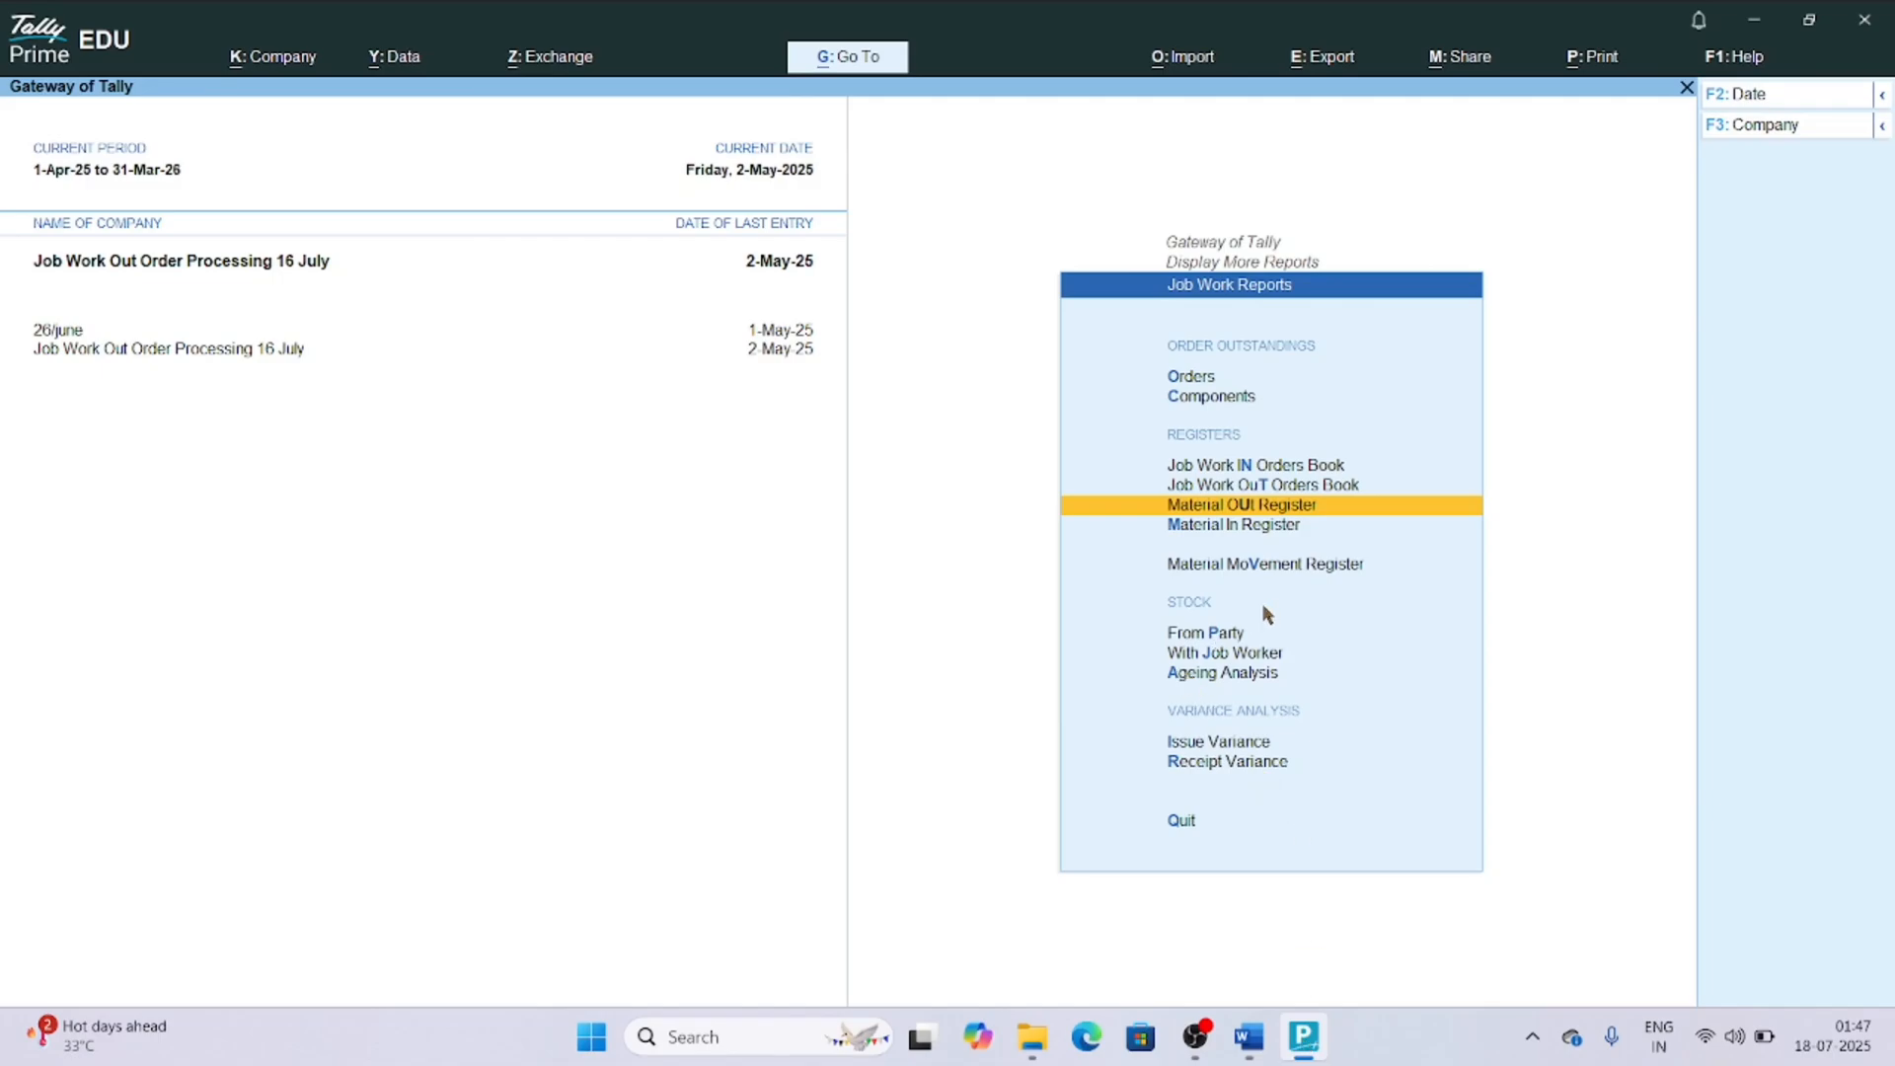
Go back to the Gateway of Tally, reopen Job Work Reports under Display More Reports, and switch to the Word outline.
key("Escape")
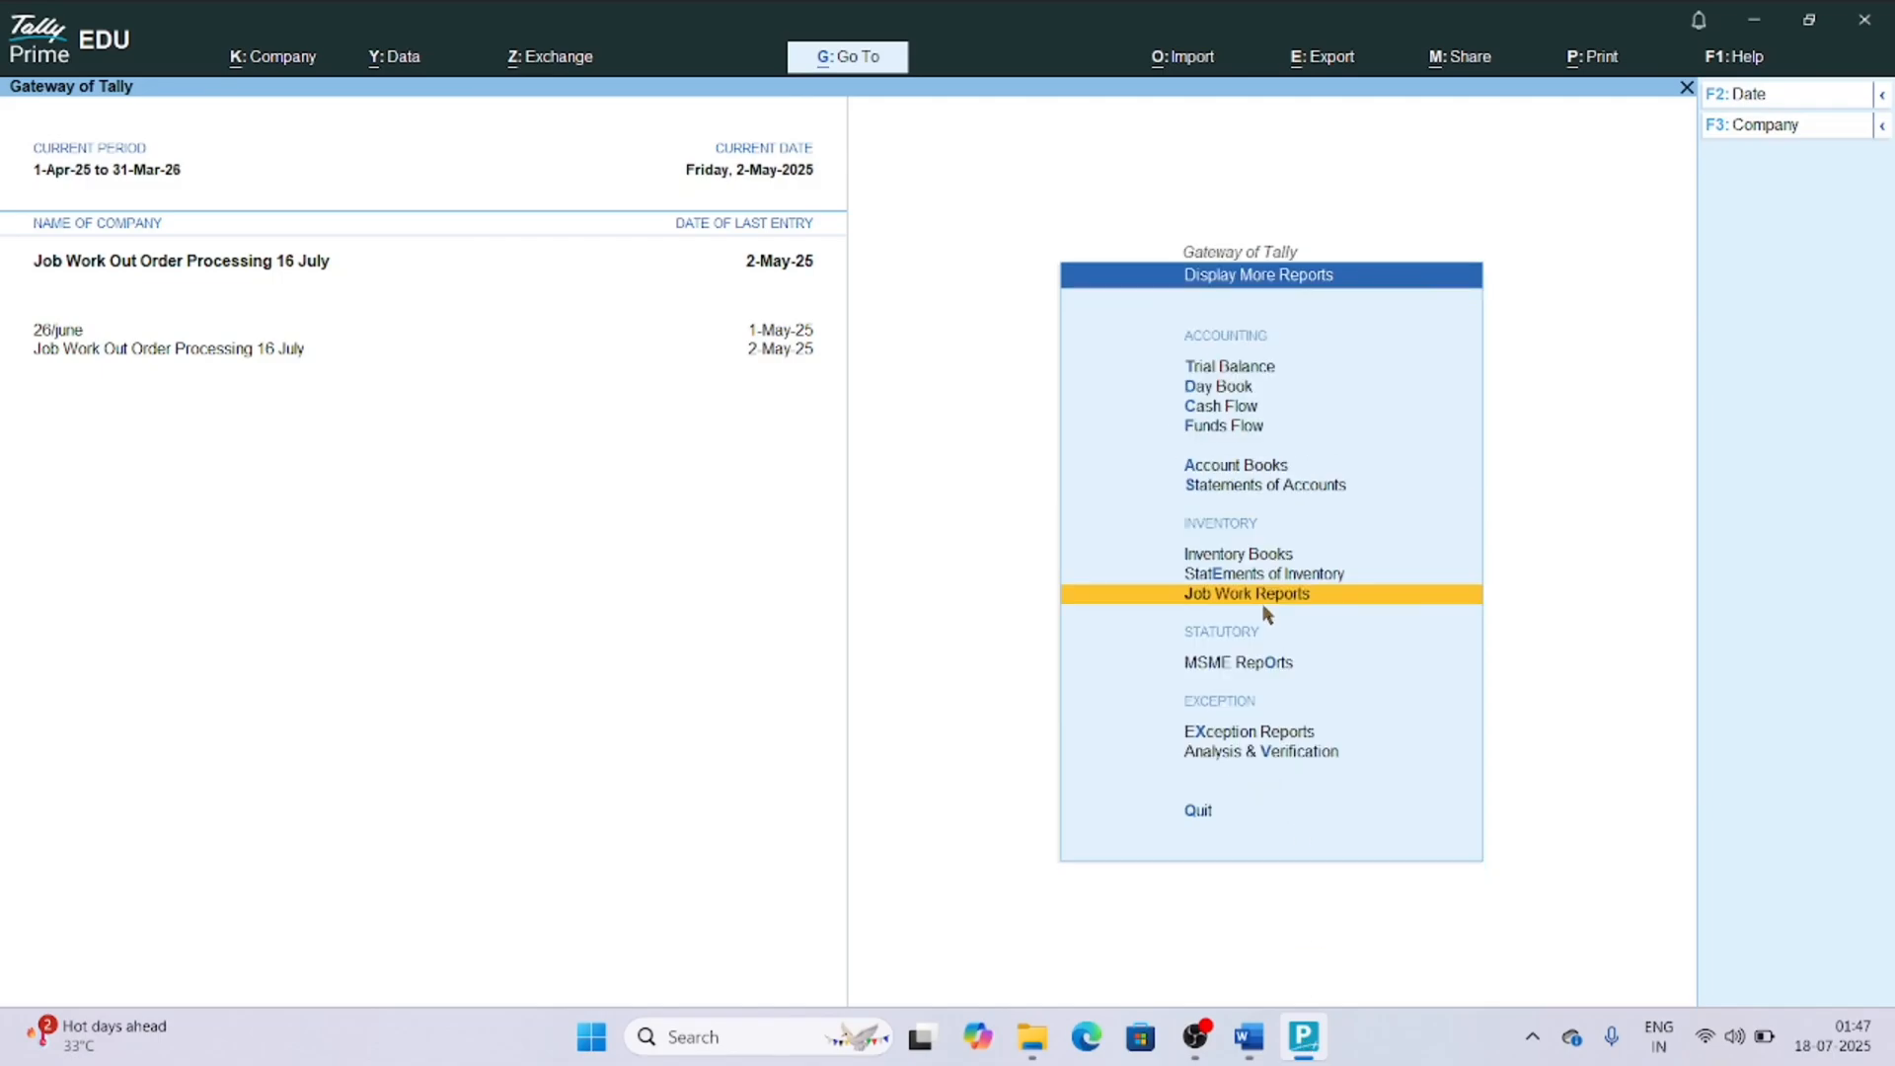
key("Escape")
key("Return")
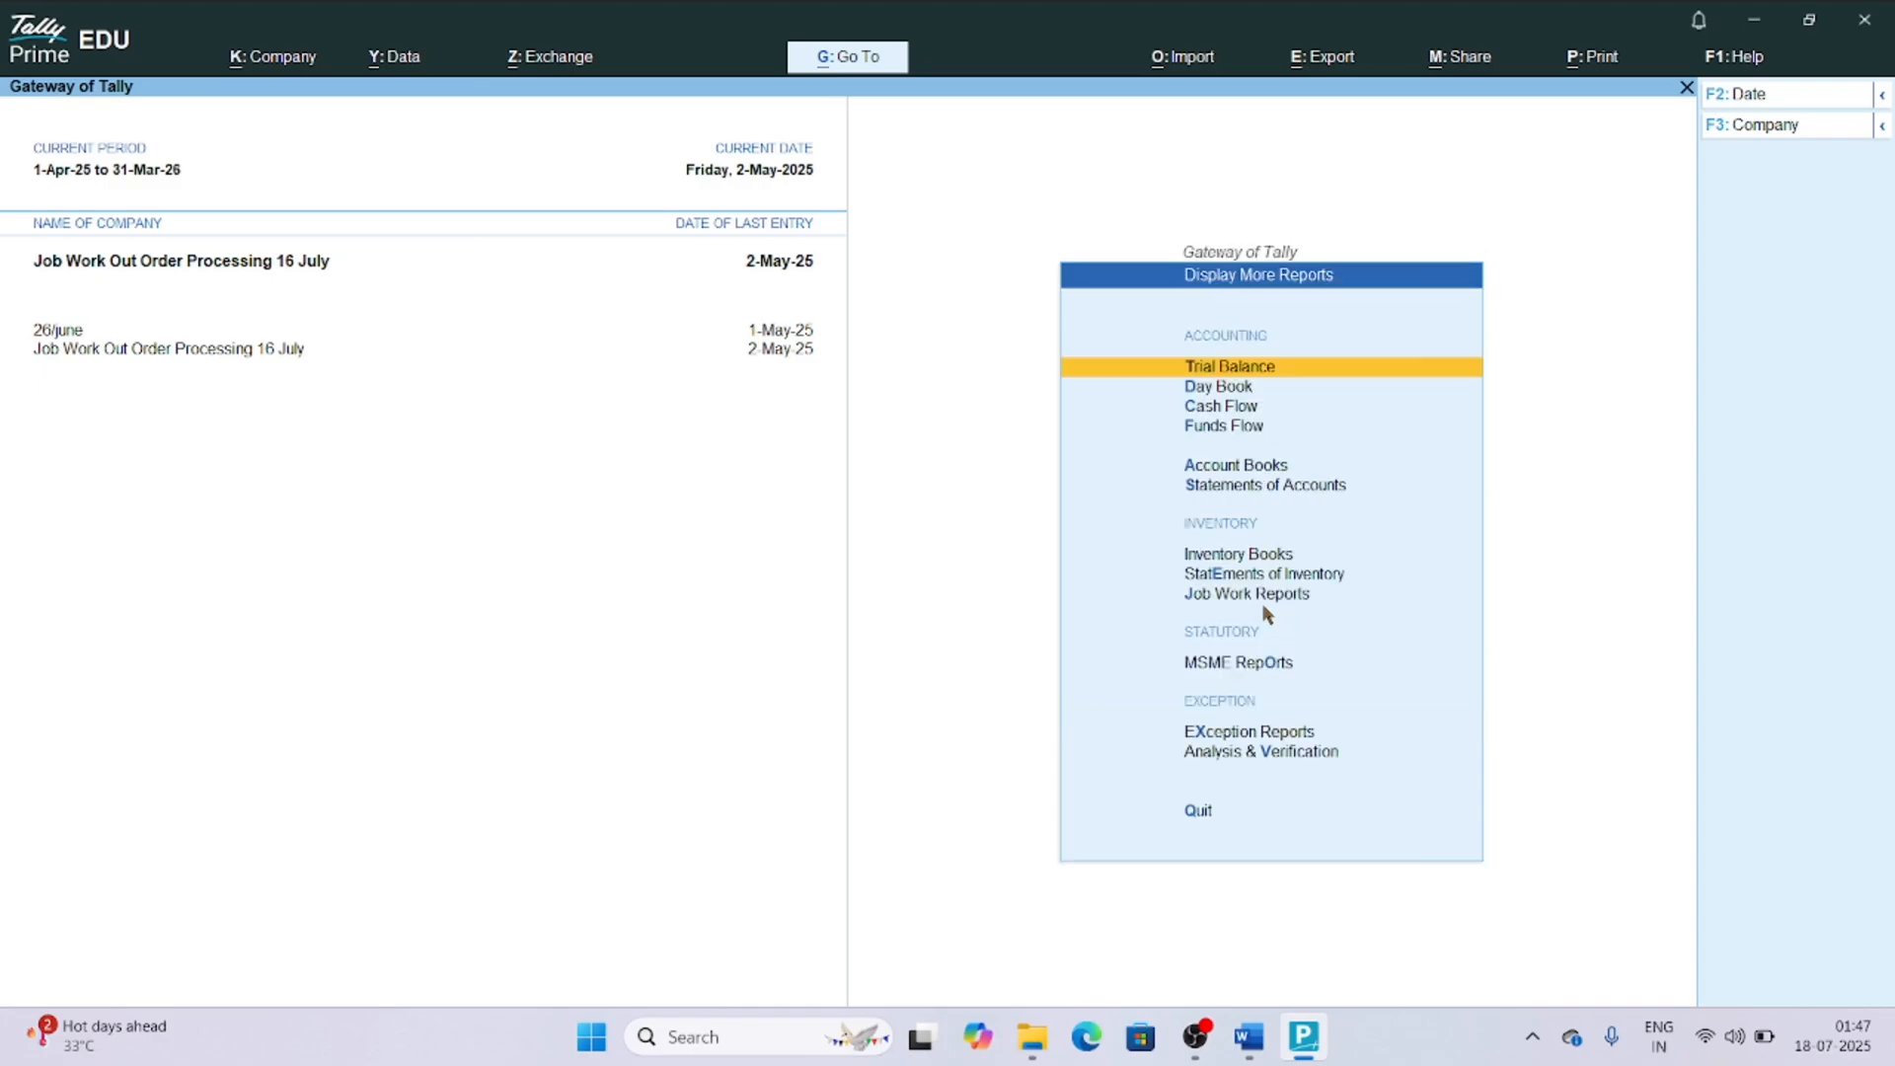
key("j")
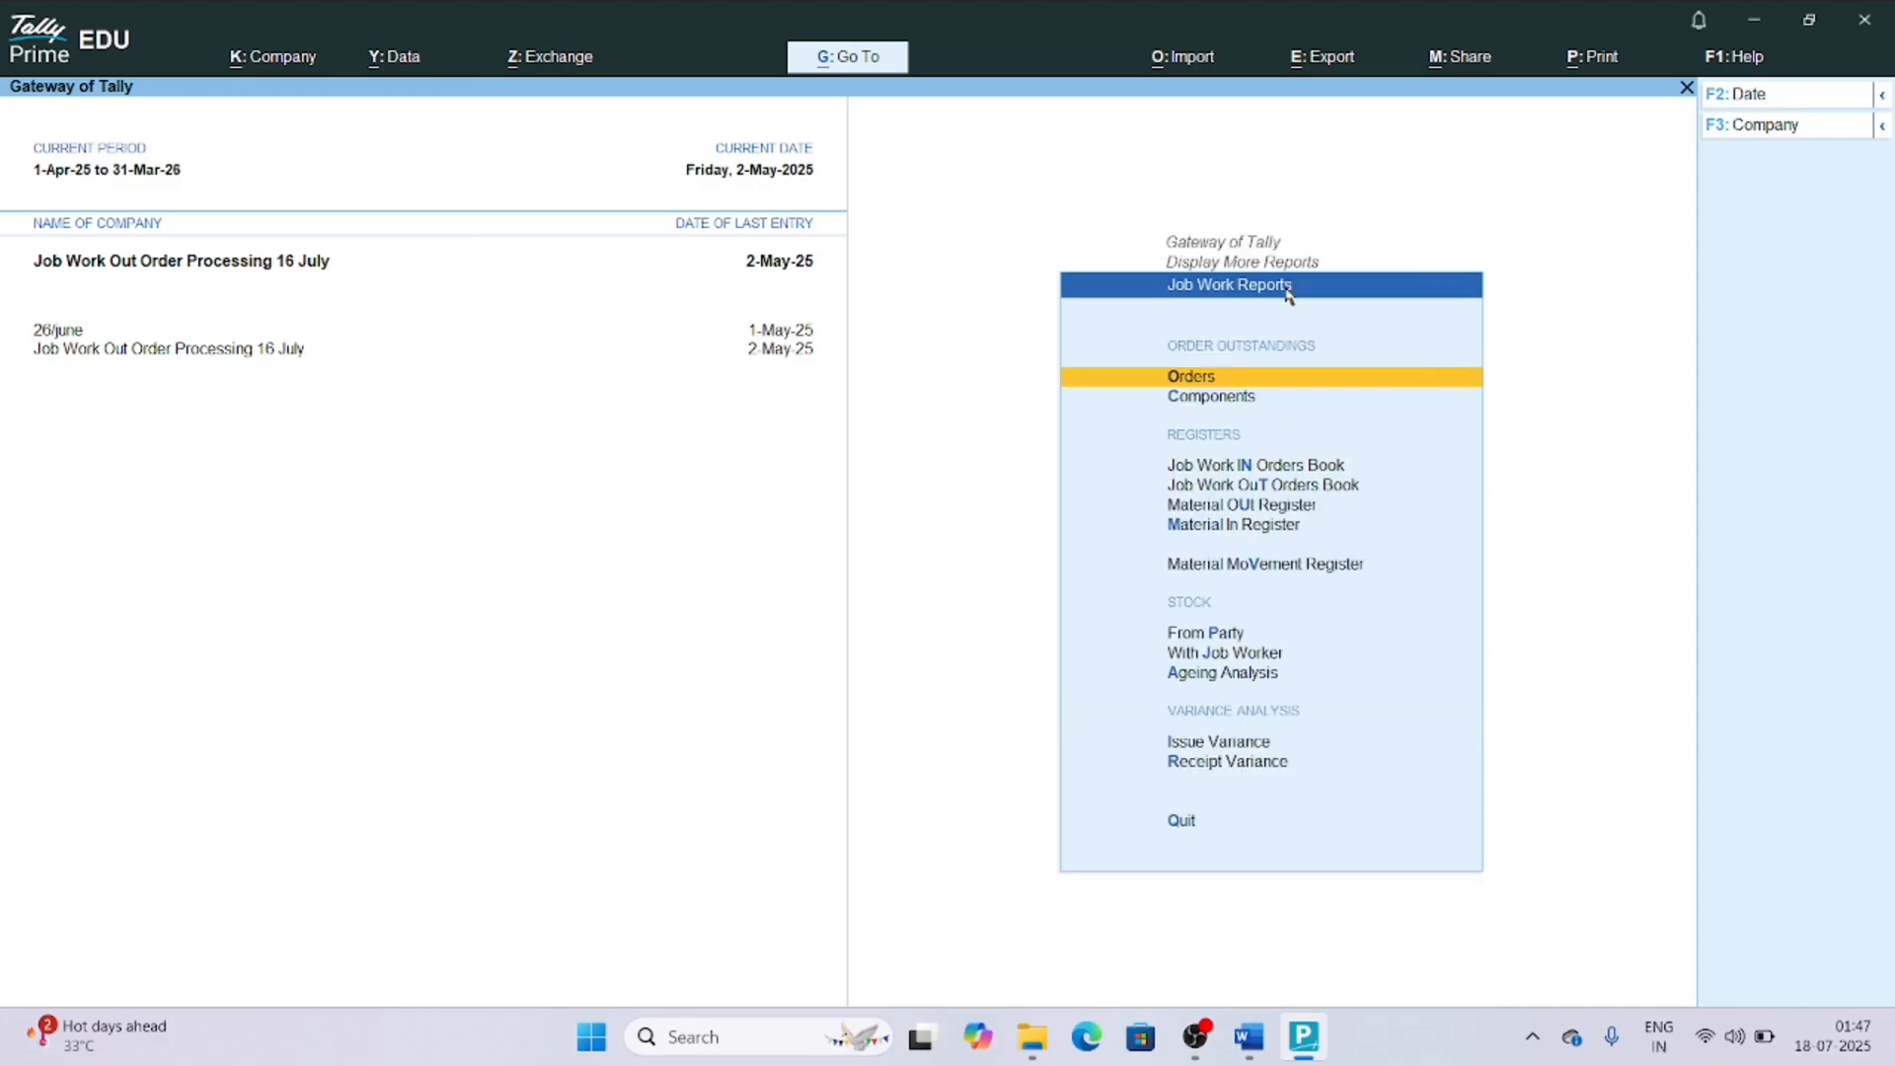
key("alt+Tab")
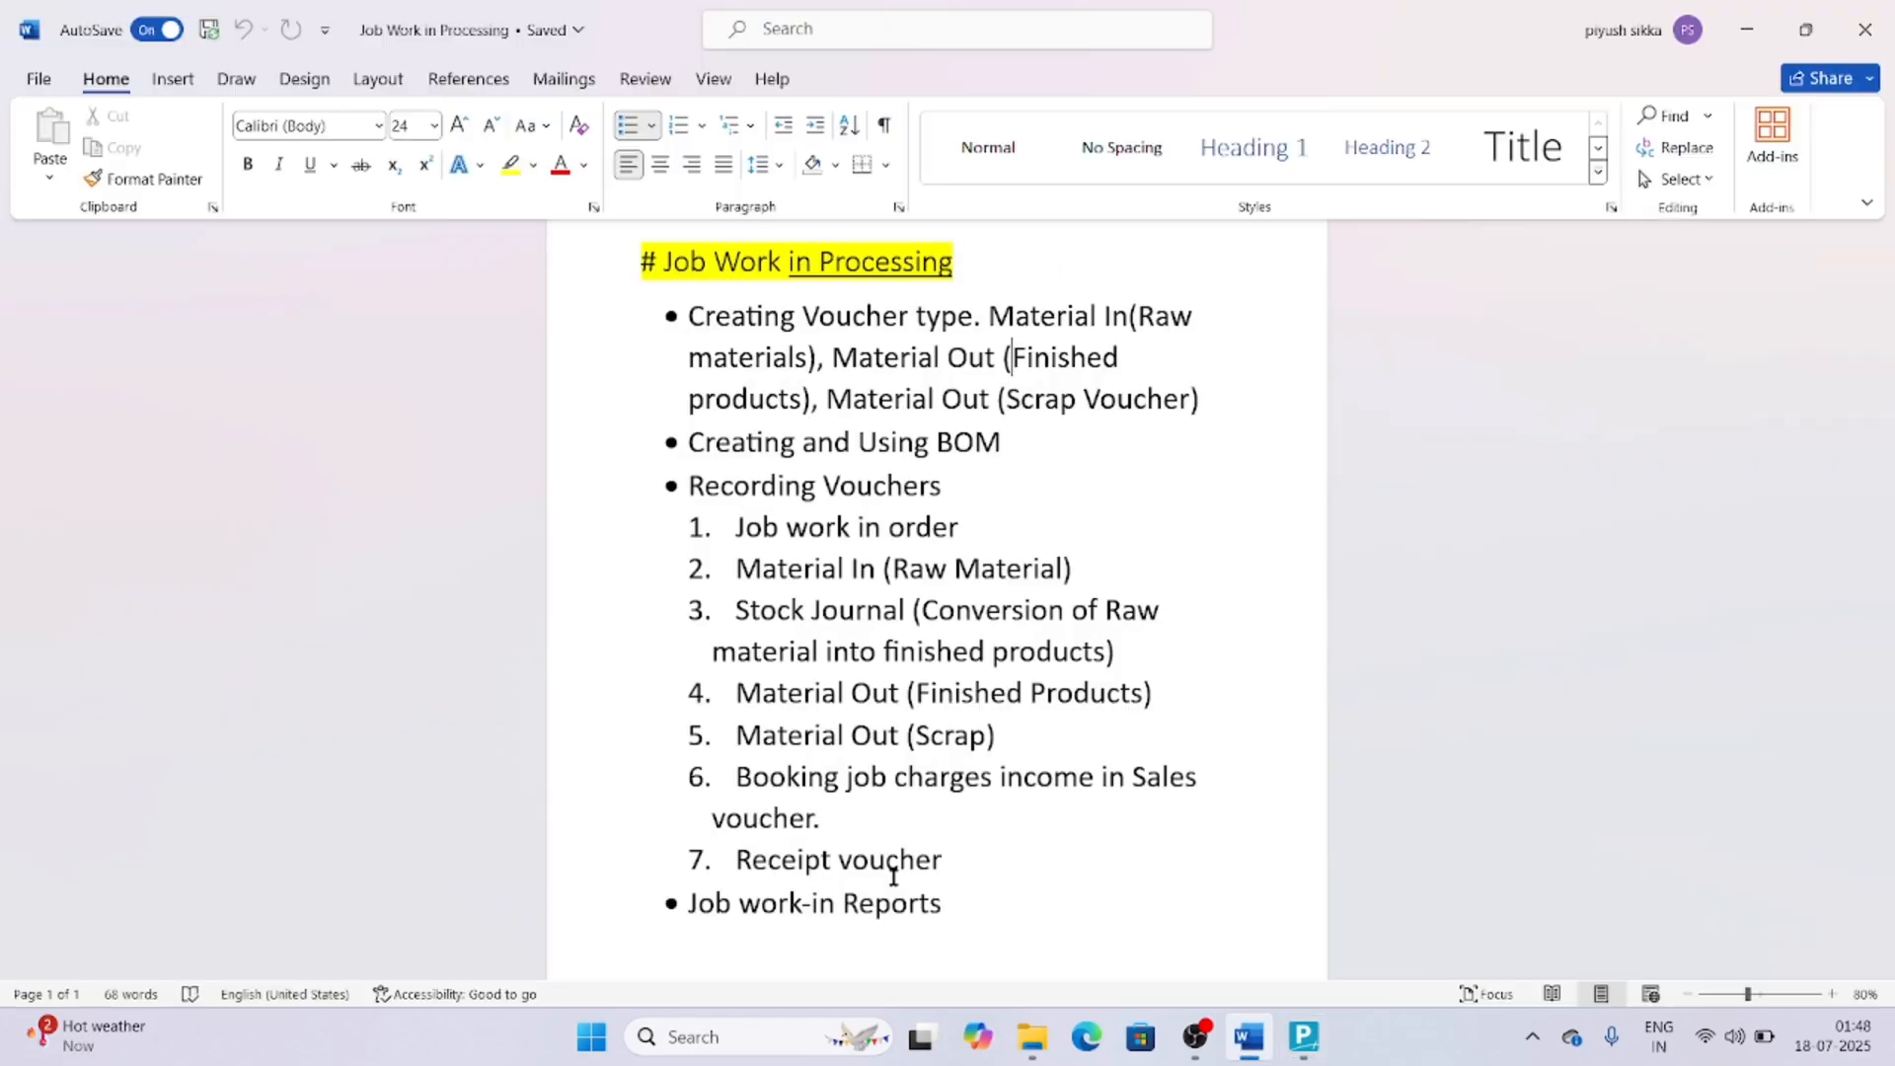